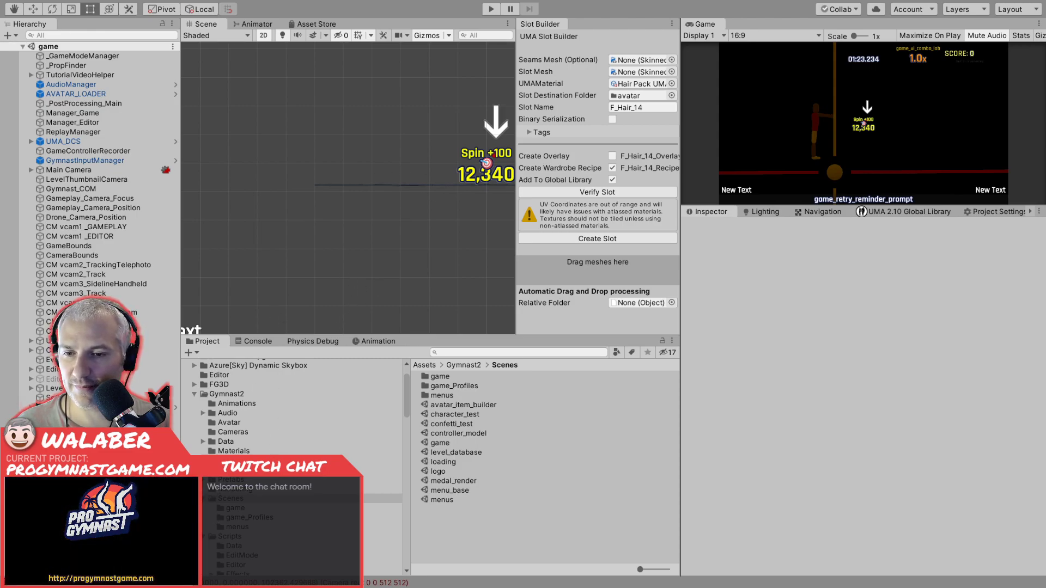
# Open the avatar models folder and preview the F_Hair_1 and F_Hair_2 meshes from different angles.
pyautogui.click(211, 422)
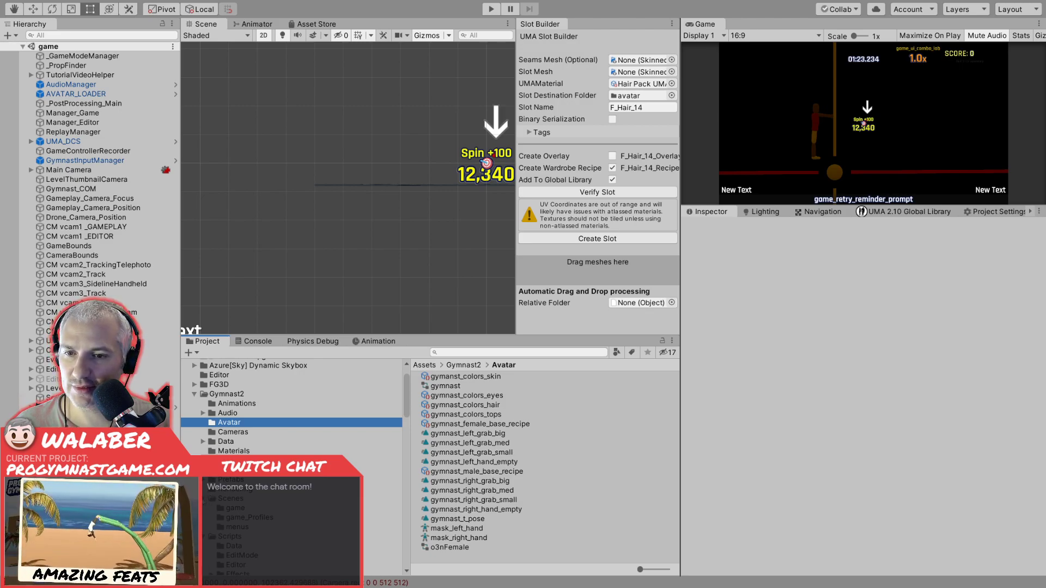
pyautogui.click(204, 460)
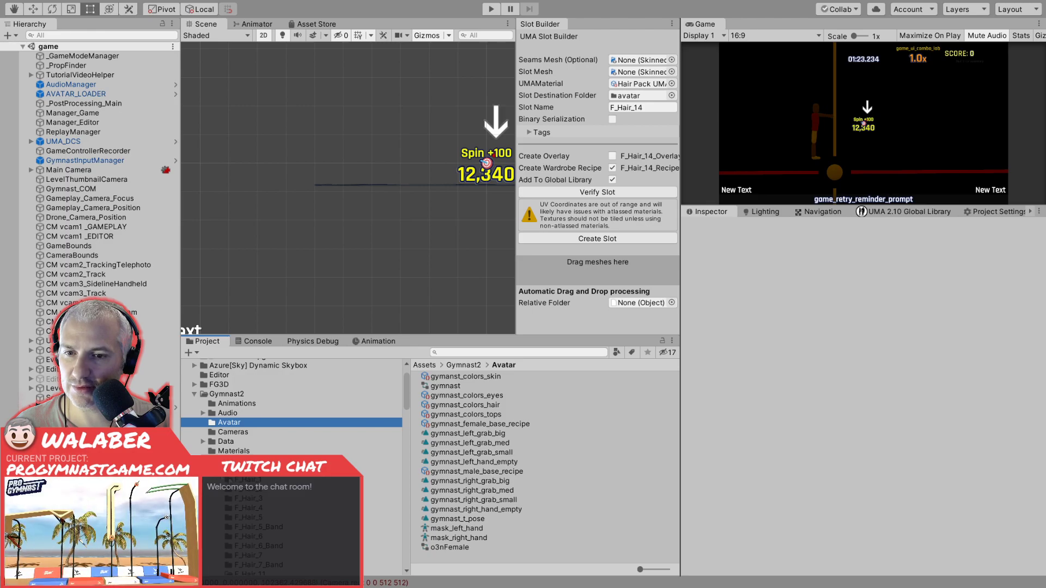
pyautogui.click(234, 480)
pyautogui.click(439, 376)
pyautogui.moveTo(814, 483); pyautogui.dragTo(953, 485)
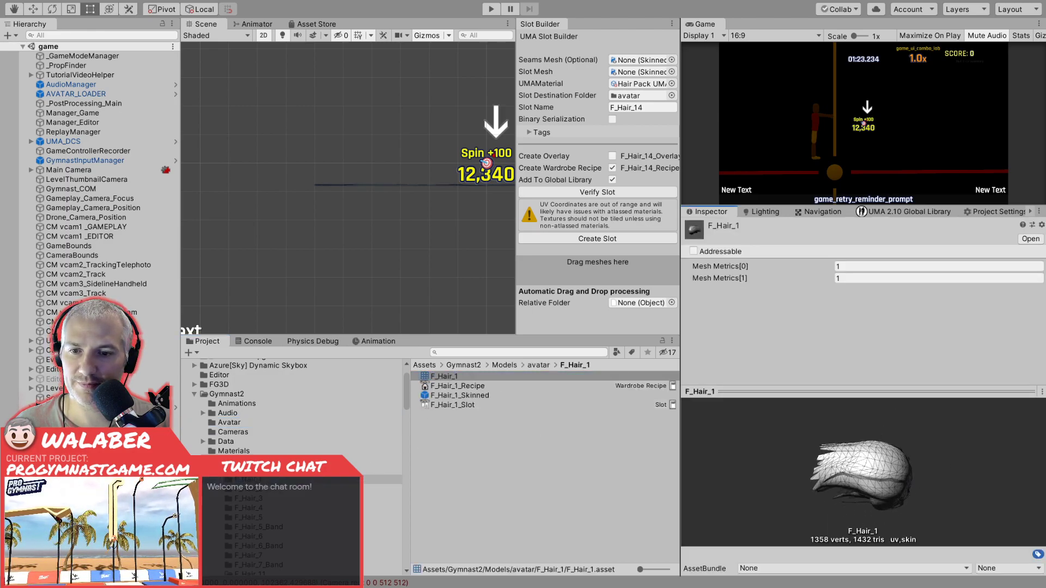
pyautogui.click(243, 488)
pyautogui.click(474, 376)
pyautogui.moveTo(807, 475); pyautogui.dragTo(866, 433)
# Preview the F_Hair_3 and F_Hair_4 meshes from different angles.
pyautogui.click(256, 498)
pyautogui.click(443, 376)
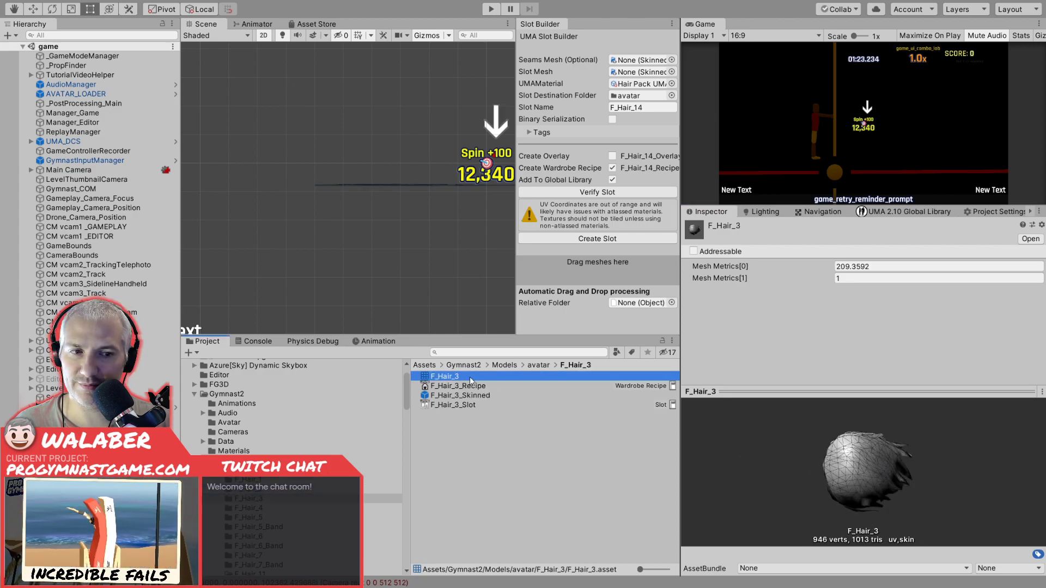
pyautogui.moveTo(810, 486); pyautogui.dragTo(871, 438)
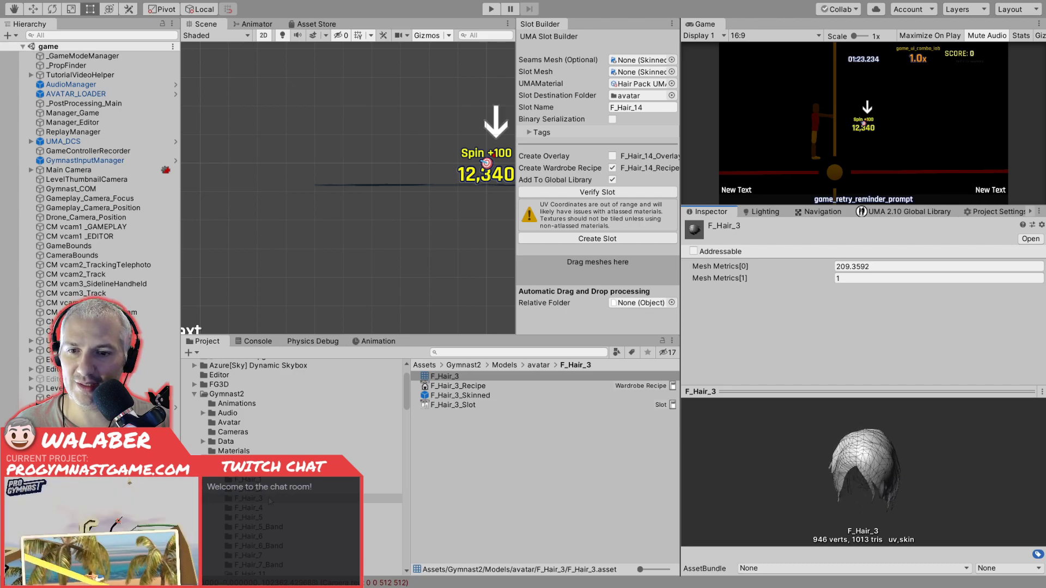
pyautogui.click(250, 510)
pyautogui.click(443, 376)
pyautogui.moveTo(812, 485); pyautogui.dragTo(920, 501)
# Preview the F_Hair_5 and F_Hair_6 meshes from different angles.
pyautogui.click(266, 517)
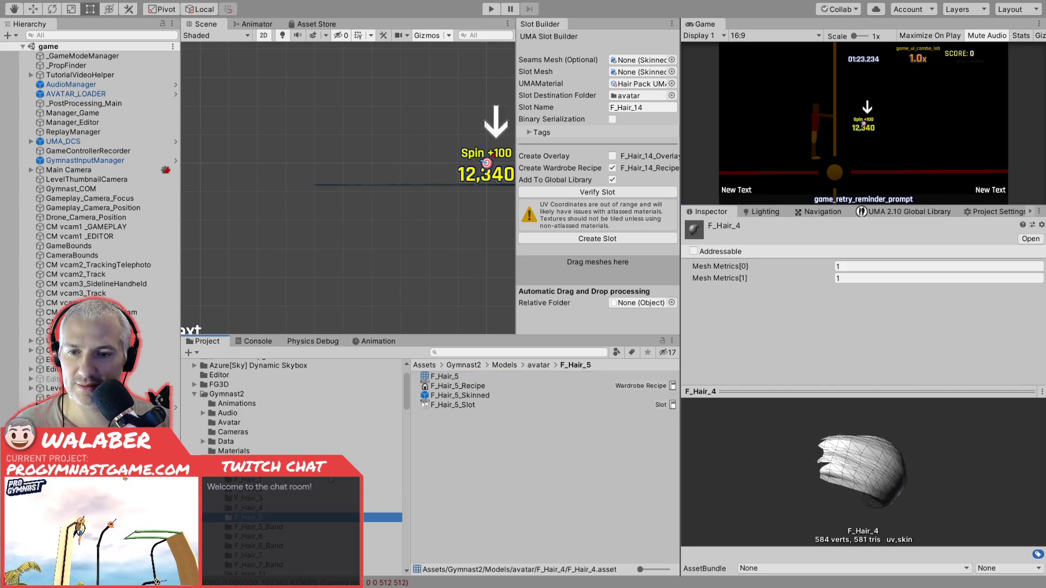
pyautogui.click(468, 376)
pyautogui.moveTo(805, 442); pyautogui.dragTo(854, 482)
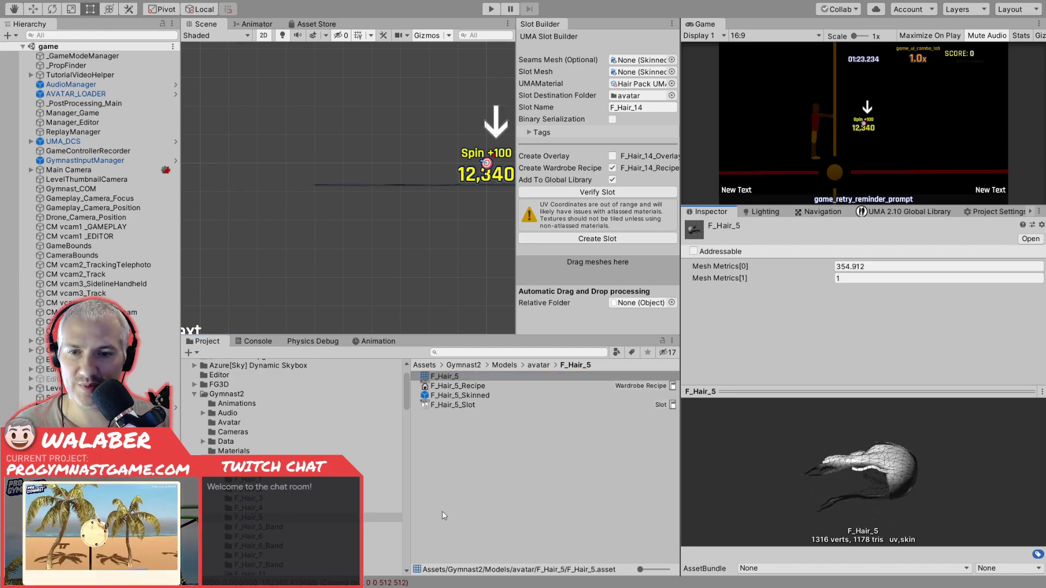
pyautogui.click(256, 536)
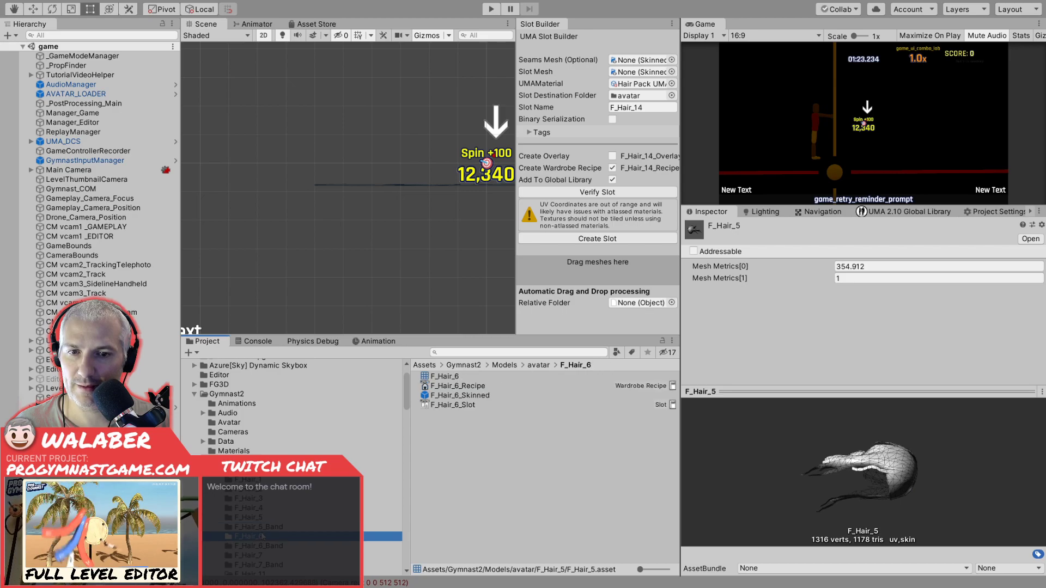
pyautogui.click(443, 377)
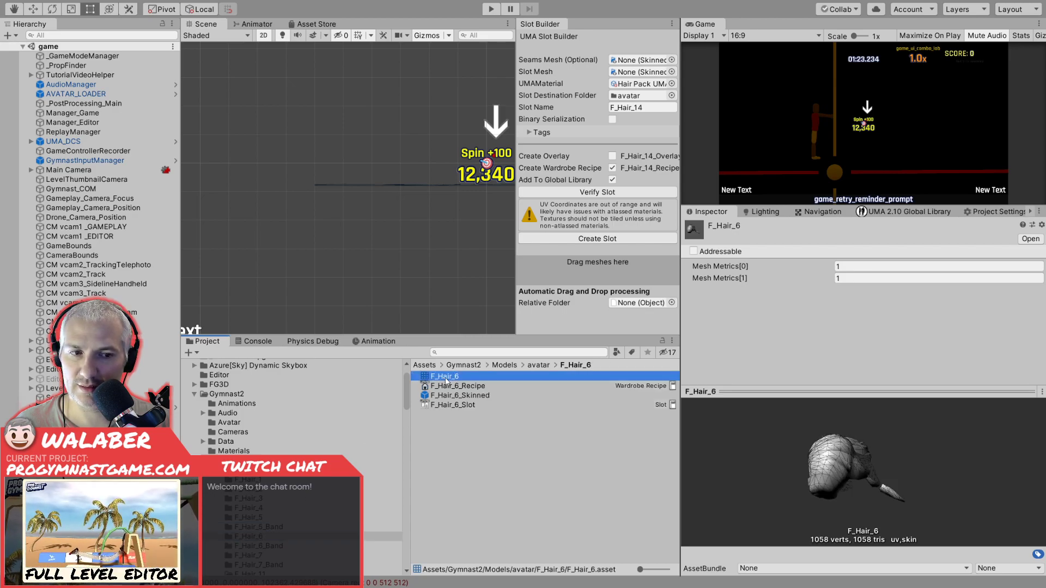
pyautogui.moveTo(837, 483); pyautogui.dragTo(921, 439)
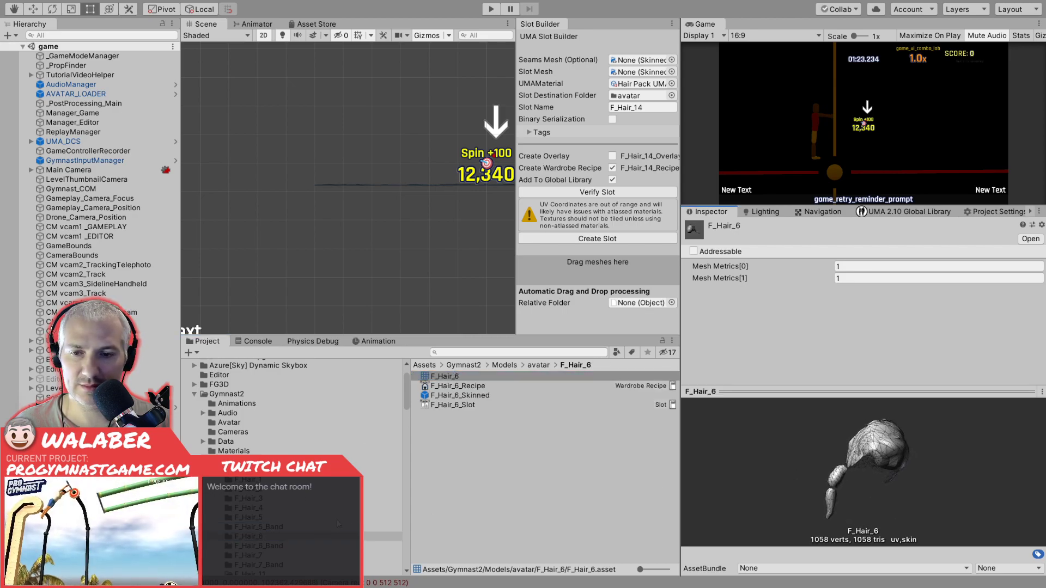
# Preview the F_Hair_7 mesh and rotate it to examine its shape.
pyautogui.click(247, 555)
pyautogui.click(433, 377)
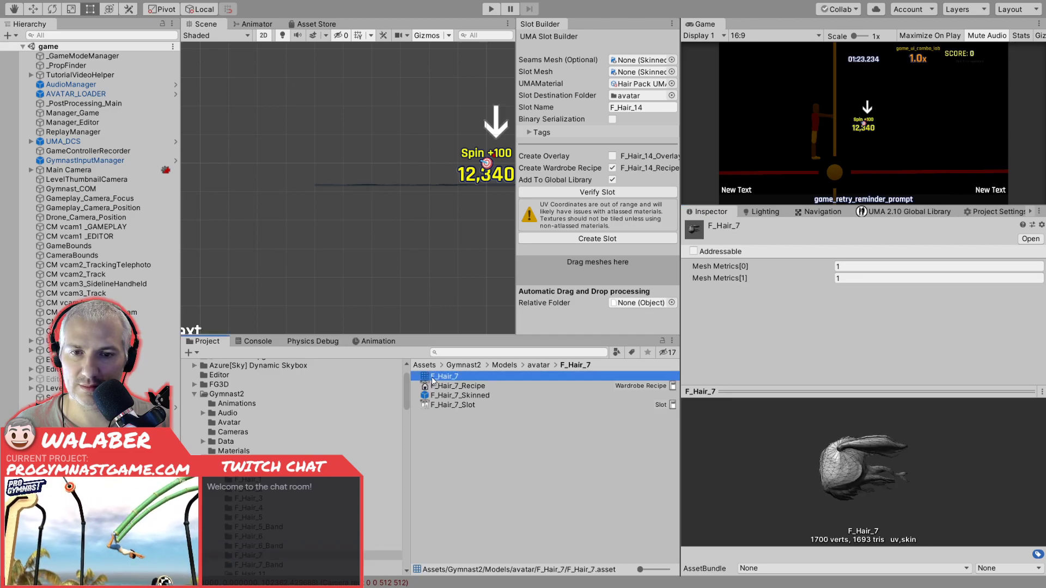
pyautogui.moveTo(816, 478); pyautogui.dragTo(897, 429)
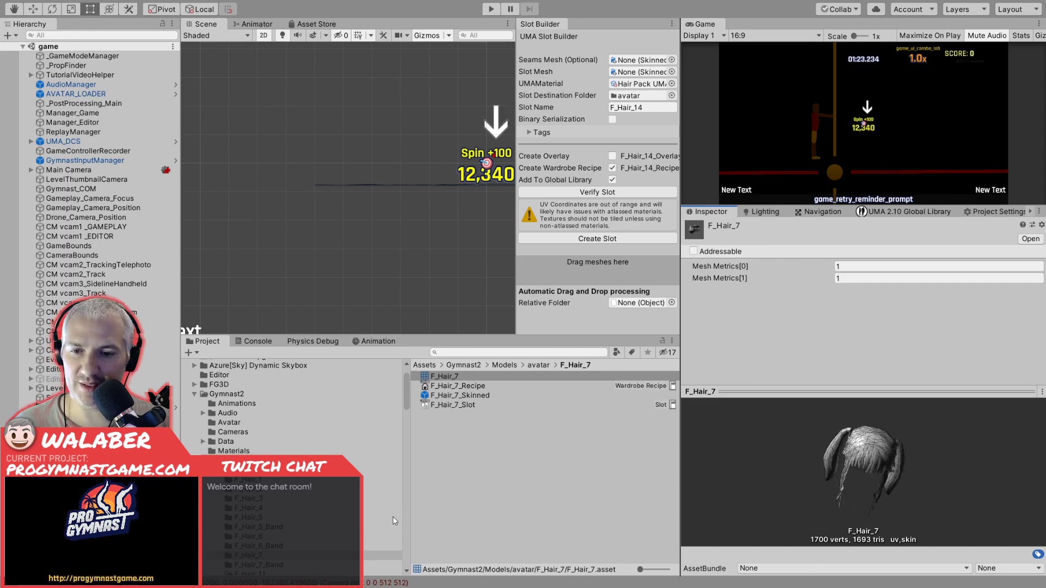
# Check the contents of the F_Hair_11 folder and preview the F_Hair_12 mesh from another angle.
pyautogui.scroll(-2, 266, 535)
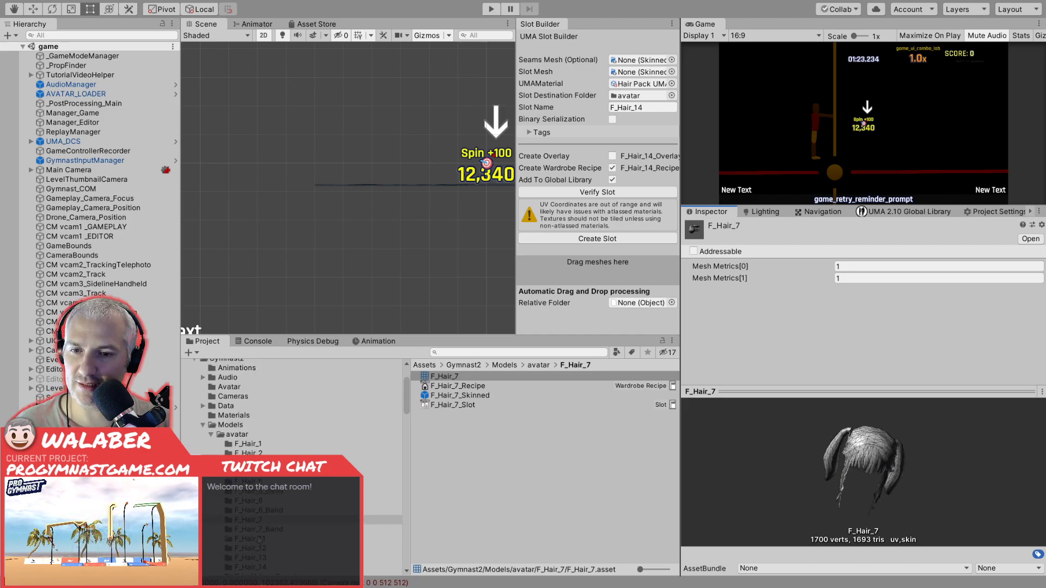
pyautogui.click(259, 538)
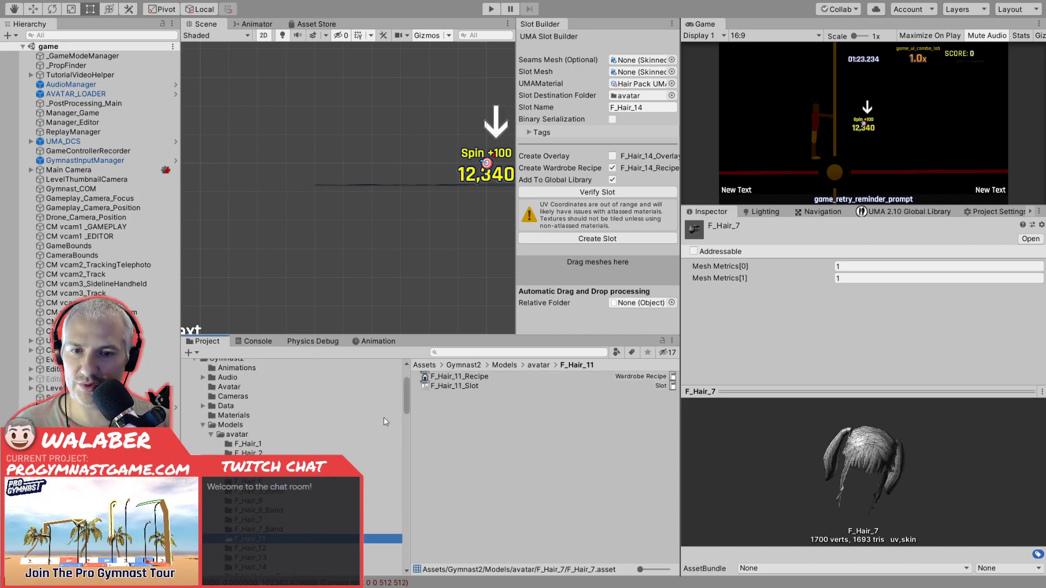
pyautogui.click(252, 548)
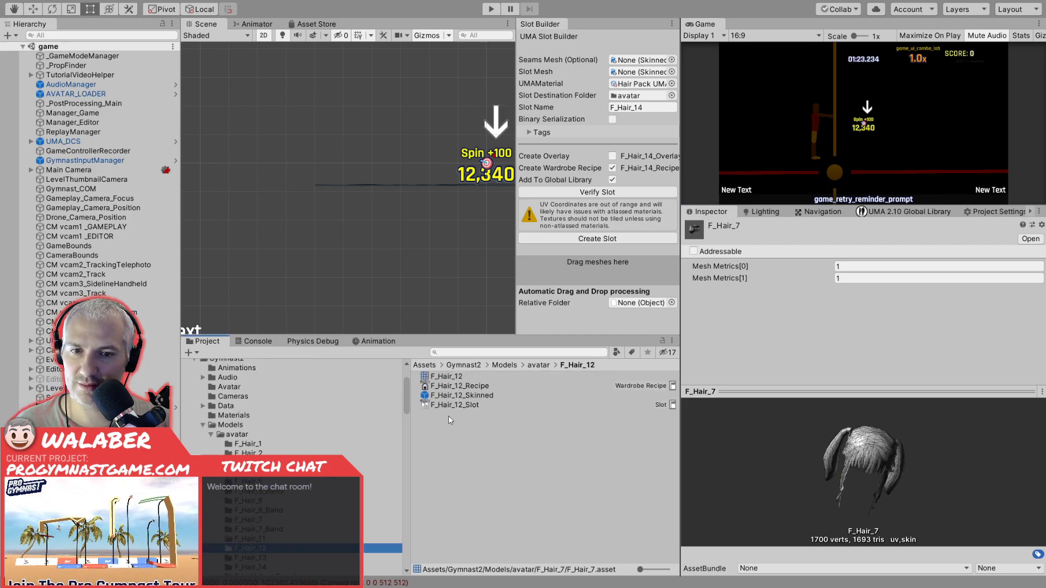
pyautogui.click(451, 377)
pyautogui.moveTo(850, 463); pyautogui.dragTo(896, 440)
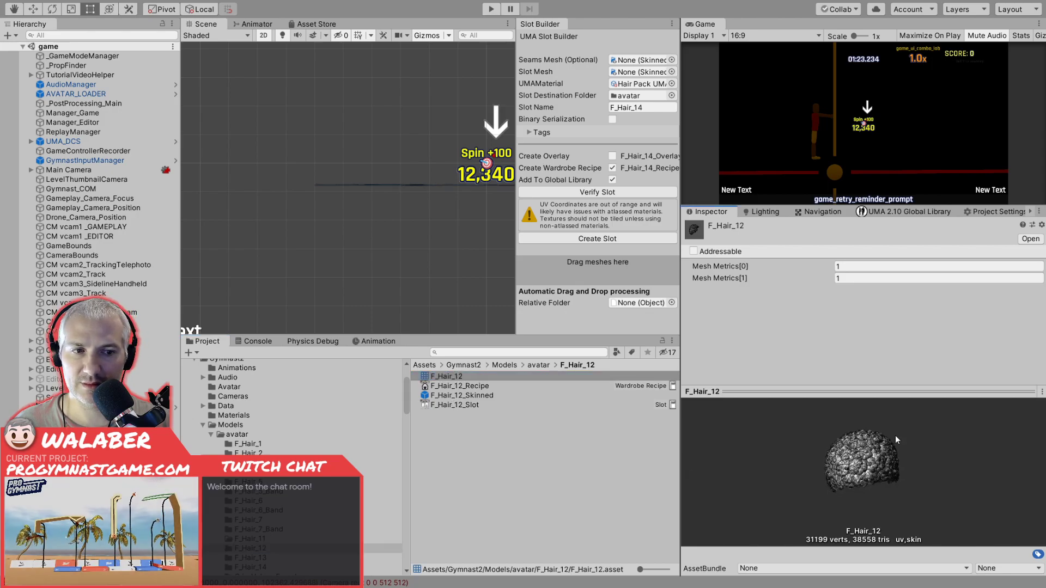
# Inspect the F_Hair_13_Slot asset and return to the F_Hair_7 mesh preview.
pyautogui.click(252, 558)
pyautogui.click(444, 385)
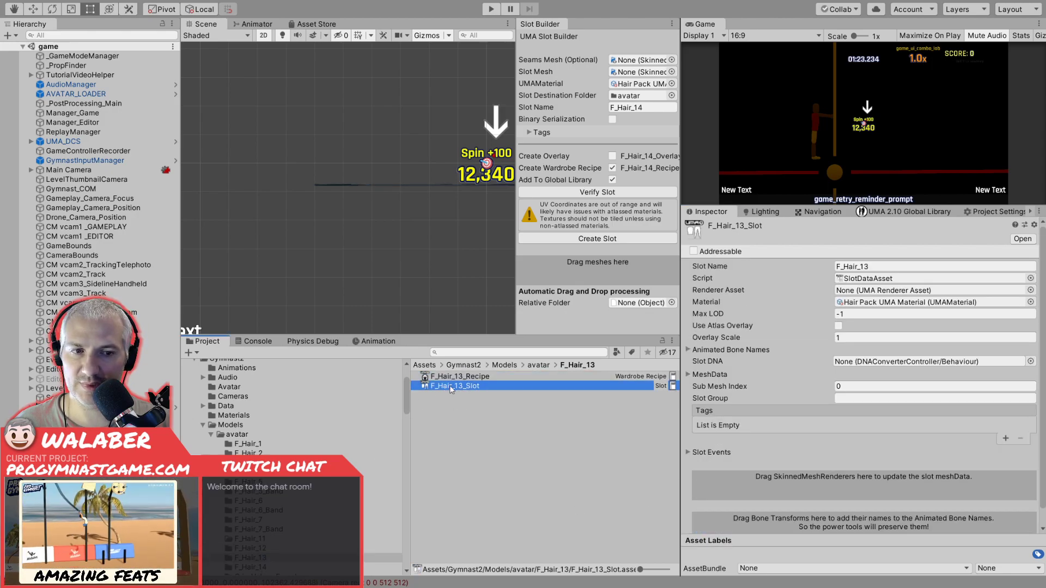
pyautogui.click(252, 521)
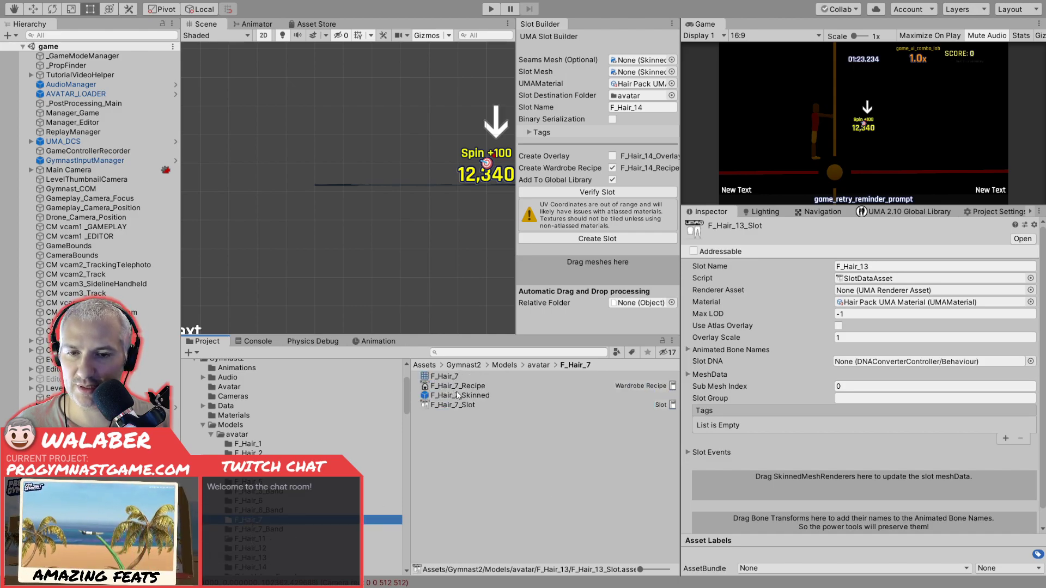
pyautogui.moveTo(458, 377); pyautogui.dragTo(844, 440)
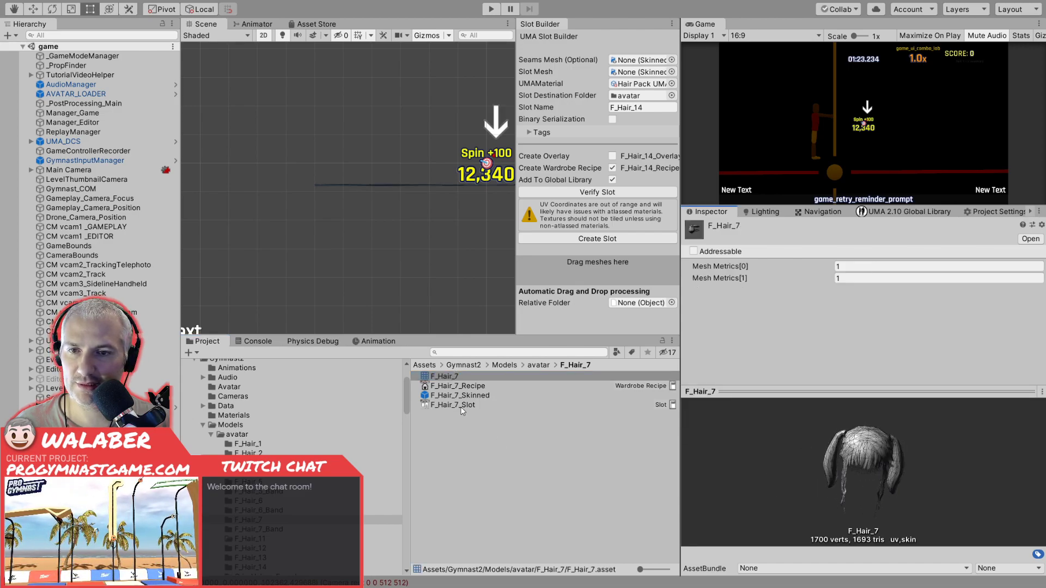
# Open the avatar_item_builder scene from the Gymnast2 Scenes folder.
pyautogui.scroll(-10, 207, 435)
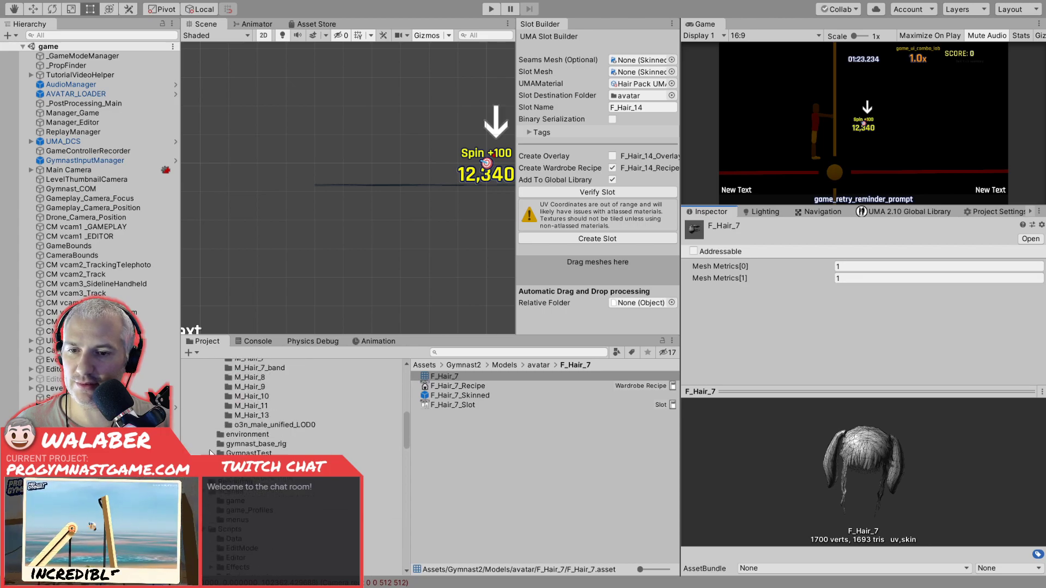
pyautogui.click(240, 491)
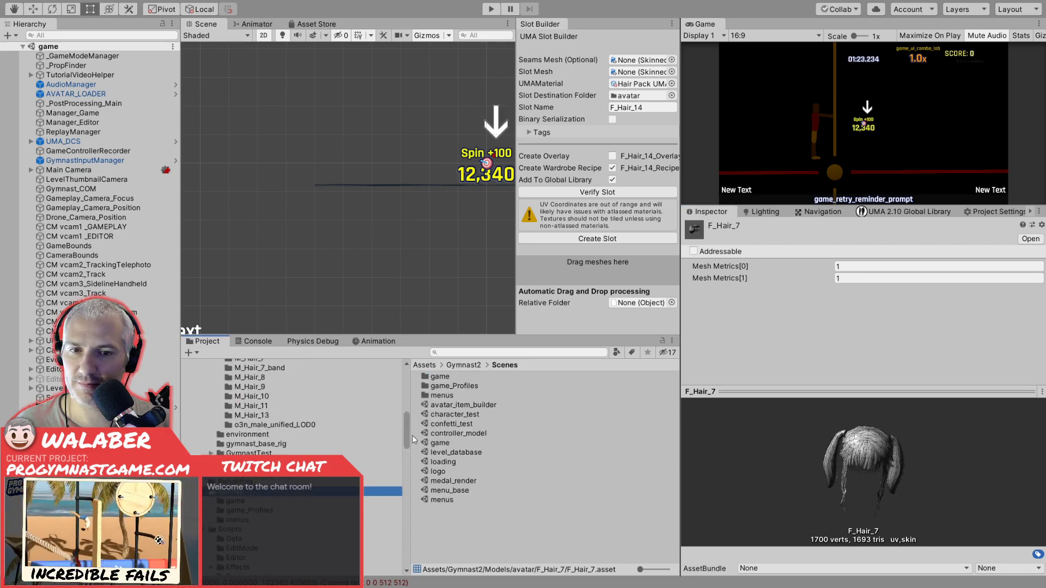
pyautogui.doubleClick(446, 406)
# Examine the F_Hair_14_skinned model in a 3D scene view and delete it from the scene.
pyautogui.click(62, 75)
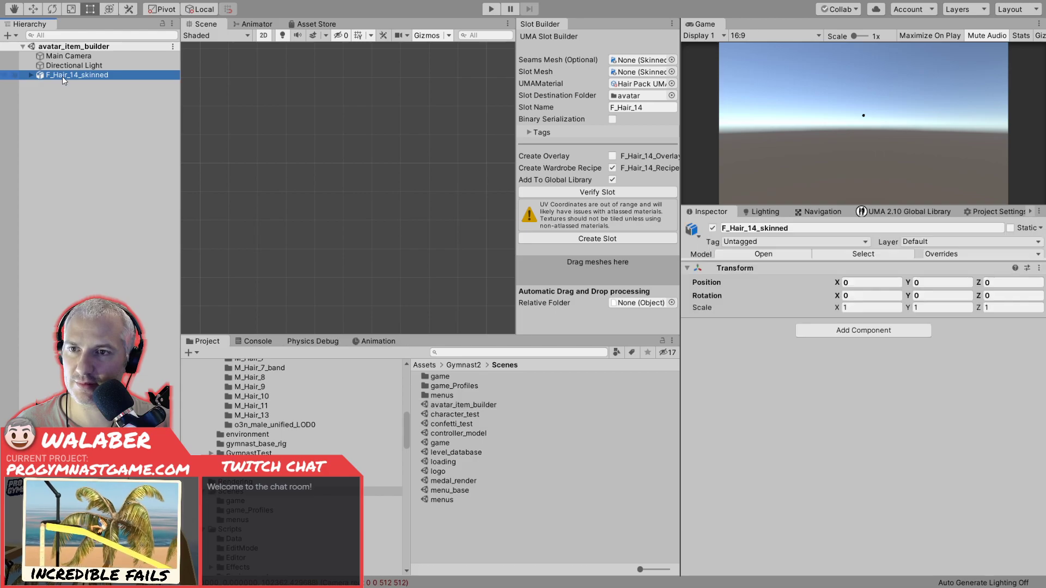
pyautogui.rightClick(318, 146)
pyautogui.press('f')
pyautogui.moveTo(336, 248); pyautogui.dragTo(243, 249, button='middle')
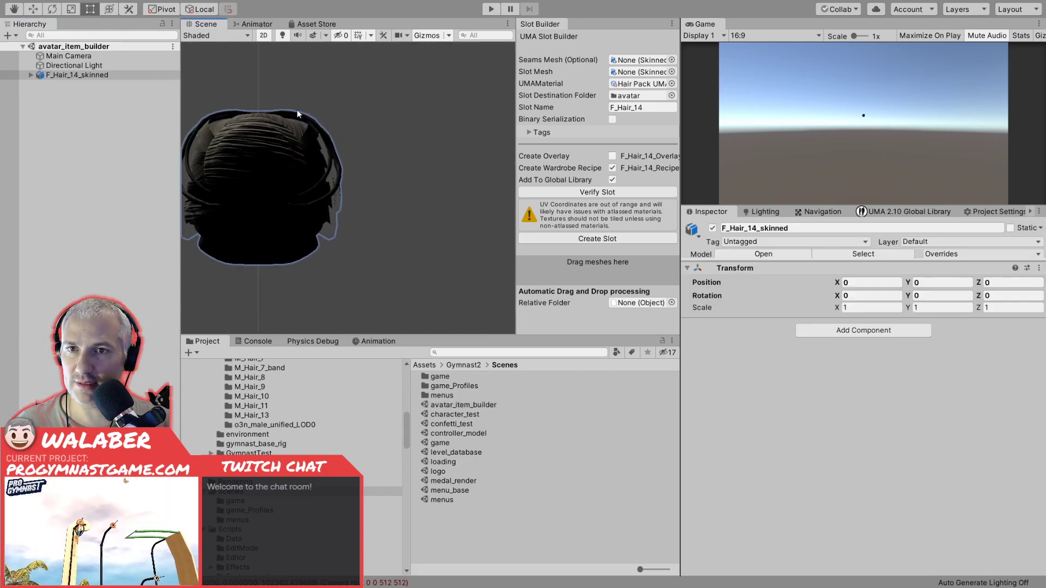
pyautogui.click(265, 36)
pyautogui.keyDown('alt'); pyautogui.moveTo(366, 197); pyautogui.dragTo(294, 175); pyautogui.keyUp('alt')
pyautogui.click(87, 75)
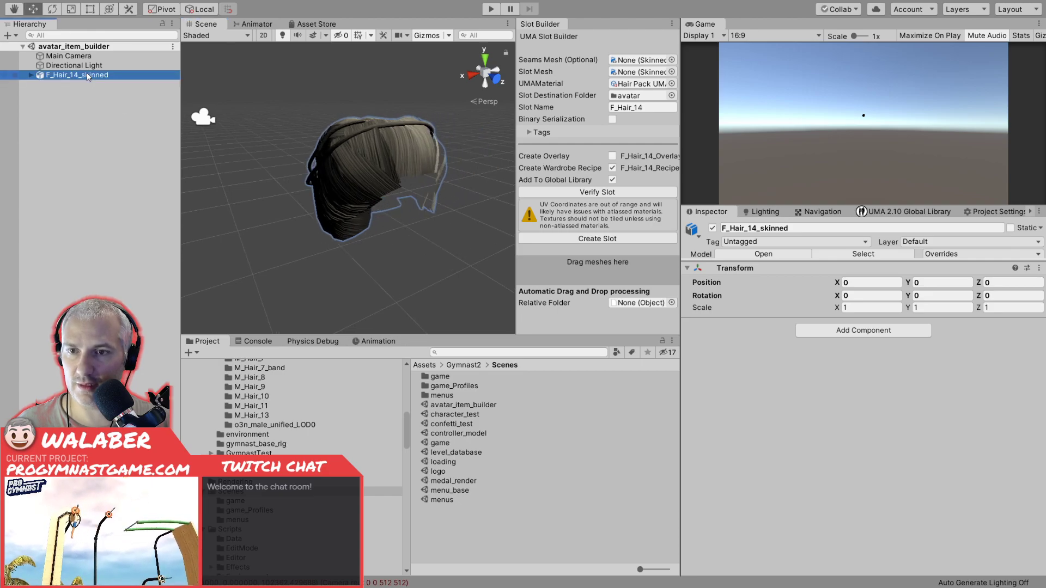
pyautogui.press('Delete')
# Preview the M_Hair_7 mesh in the avatar models folder and rotate it to examine its shape.
pyautogui.scroll(2, 256, 478)
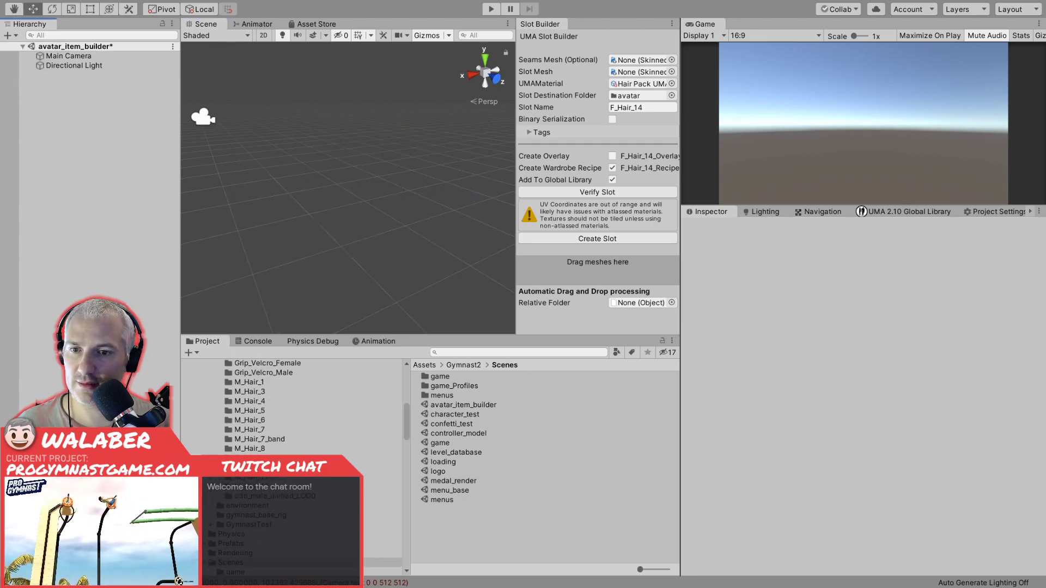
pyautogui.click(258, 421)
pyautogui.click(260, 429)
pyautogui.click(465, 377)
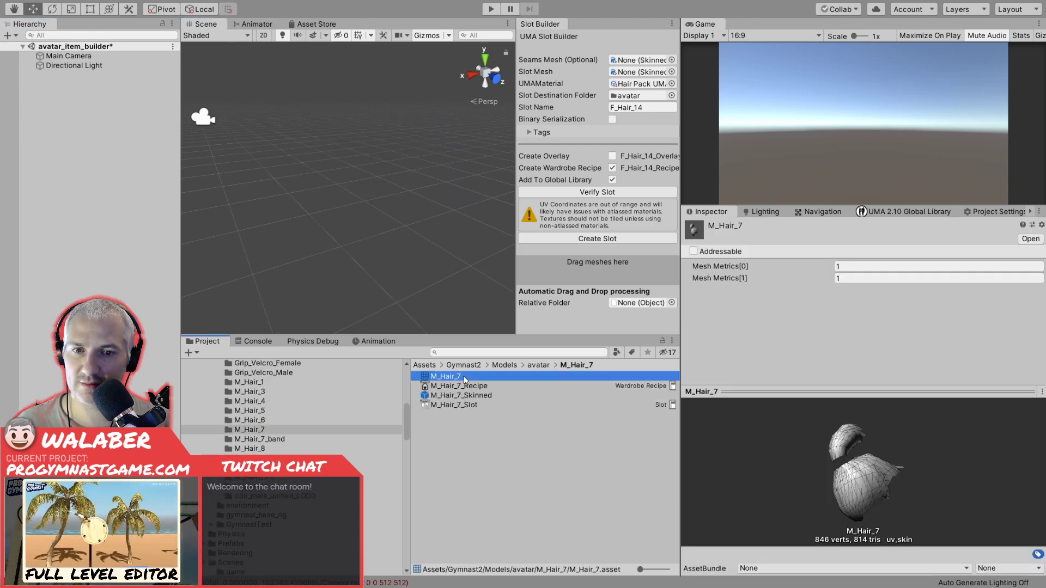
pyautogui.moveTo(861, 479); pyautogui.dragTo(688, 472)
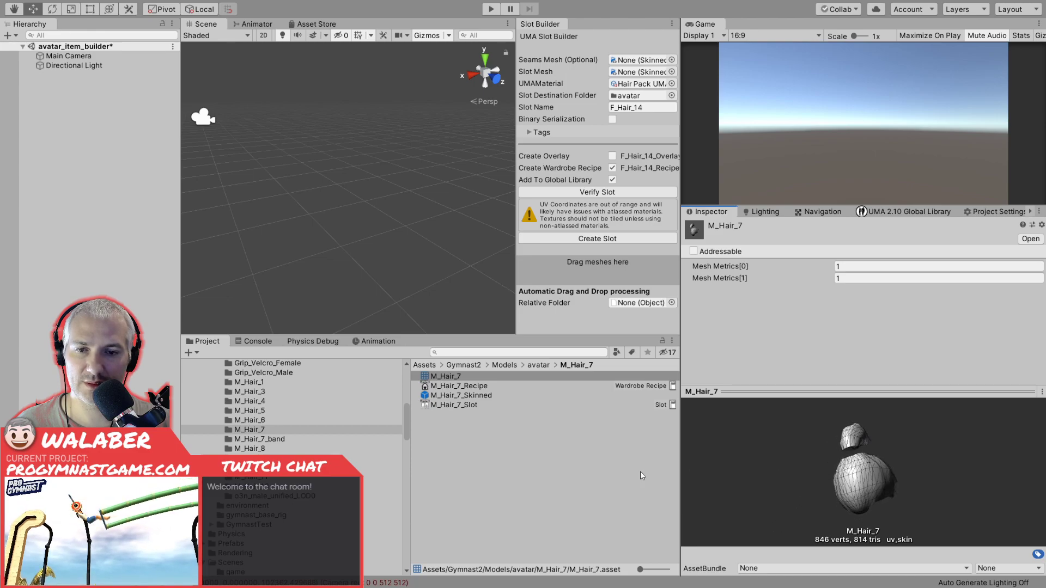
# Add the F_Hair_7_Skinned prefab from the F_Hair_7 folder to the scene and frame it in the 3D view.
pyautogui.scroll(3, 306, 436)
pyautogui.click(267, 378)
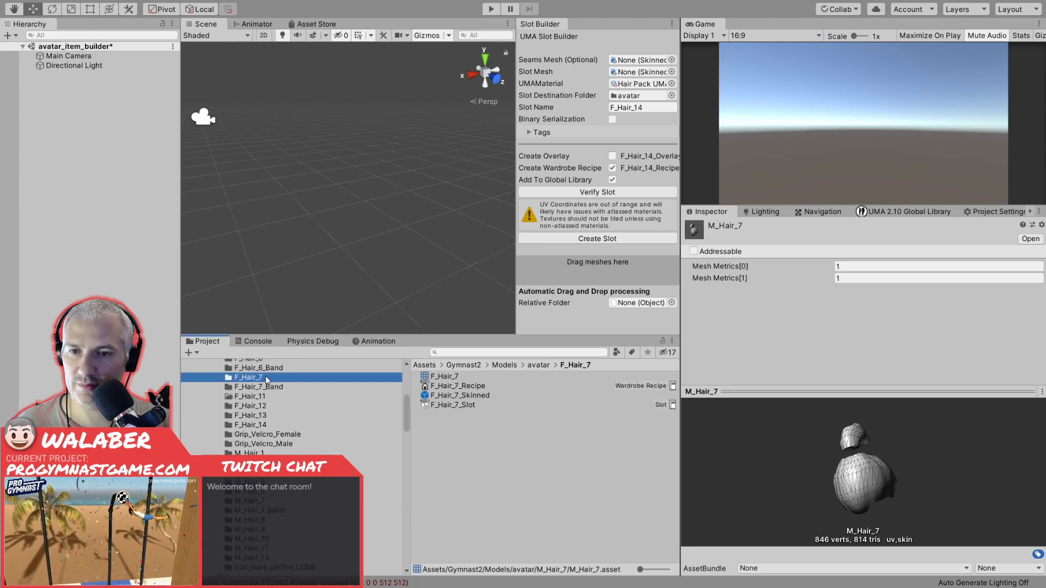
pyautogui.click(444, 377)
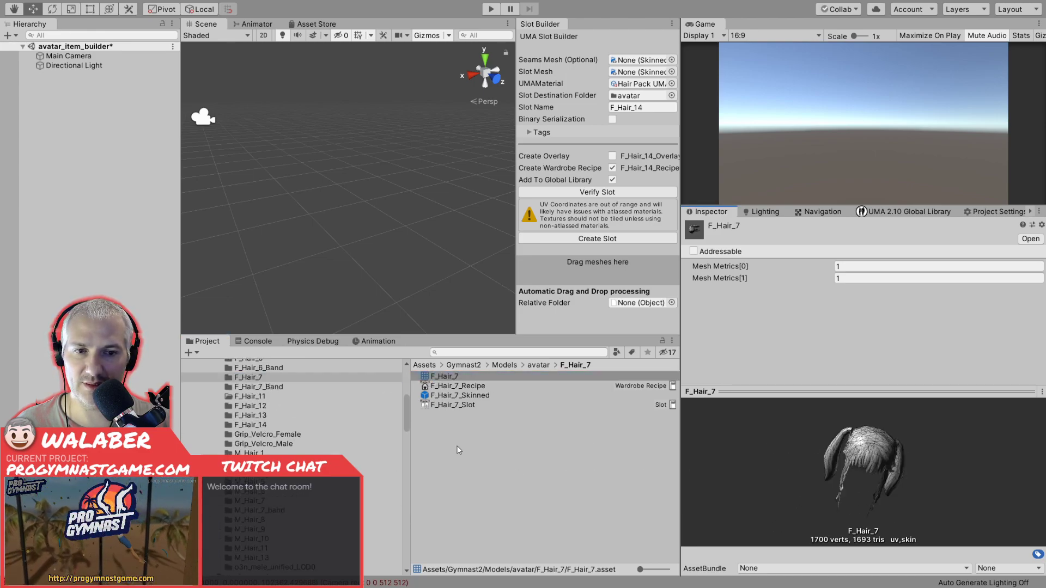
pyautogui.moveTo(460, 395); pyautogui.dragTo(82, 111)
pyautogui.press('f')
pyautogui.keyDown('alt'); pyautogui.moveTo(343, 223); pyautogui.dragTo(268, 263); pyautogui.keyUp('alt')
pyautogui.keyDown('alt'); pyautogui.moveTo(385, 237); pyautogui.dragTo(475, 280); pyautogui.keyUp('alt')
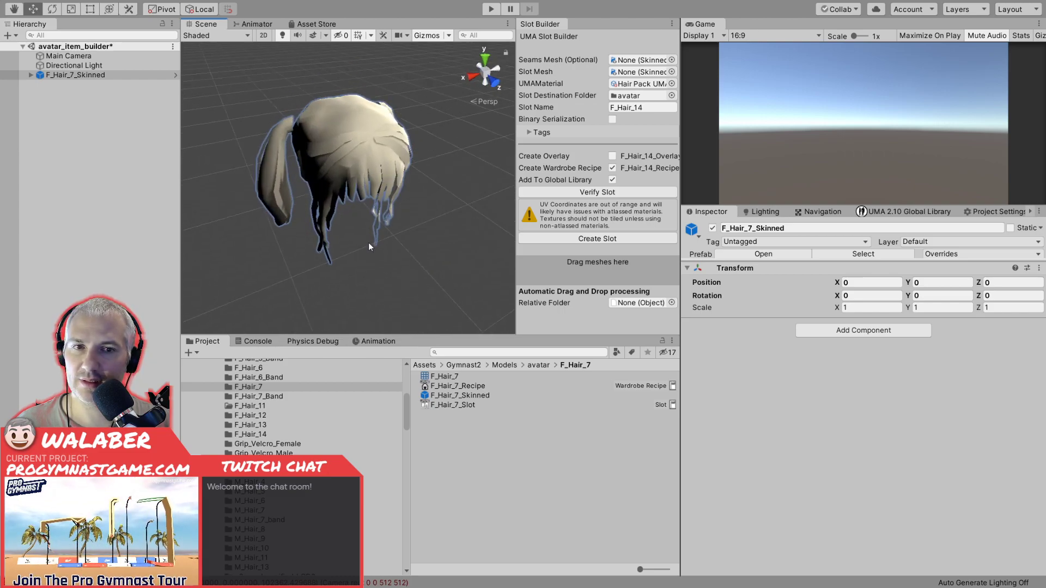
# Set the Materials size to 2 on the Skinned Mesh Renderer of F_Hair_7 inside F_Hair_7_Skinned.
pyautogui.click(34, 74)
pyautogui.click(31, 76)
pyautogui.click(36, 84)
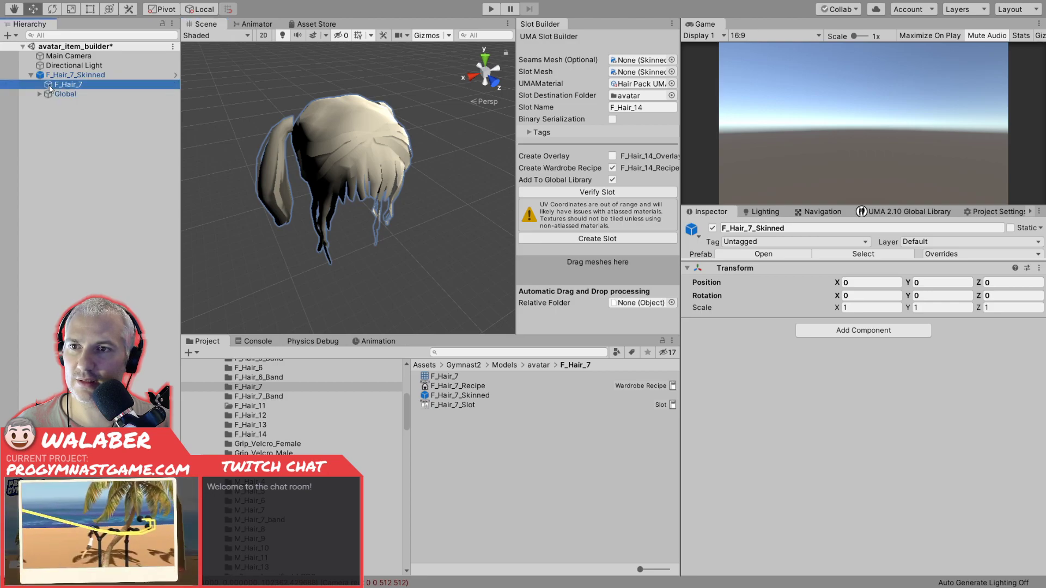
pyautogui.click(859, 436)
pyautogui.write('2')
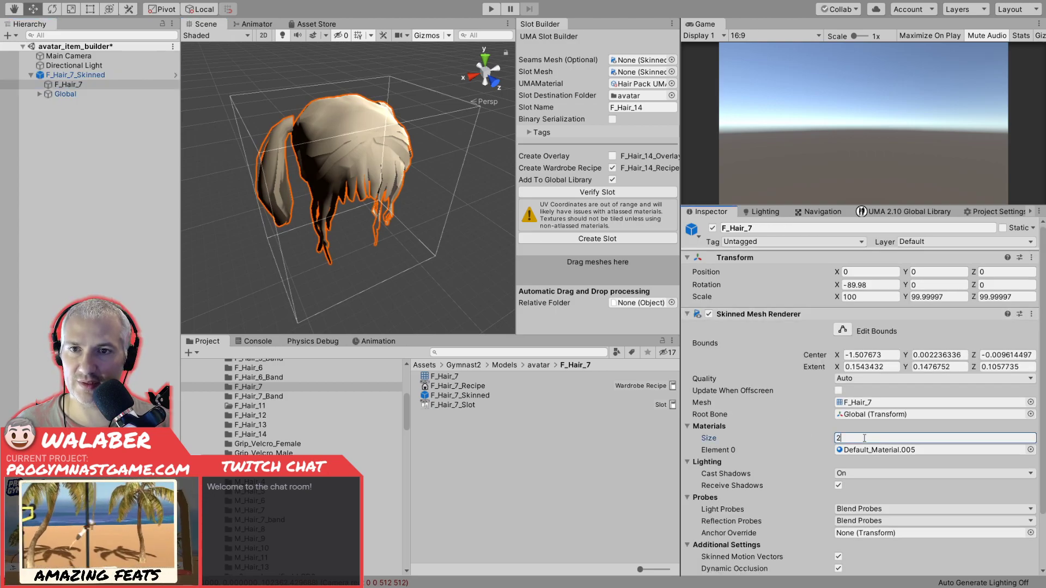
pyautogui.press('Return')
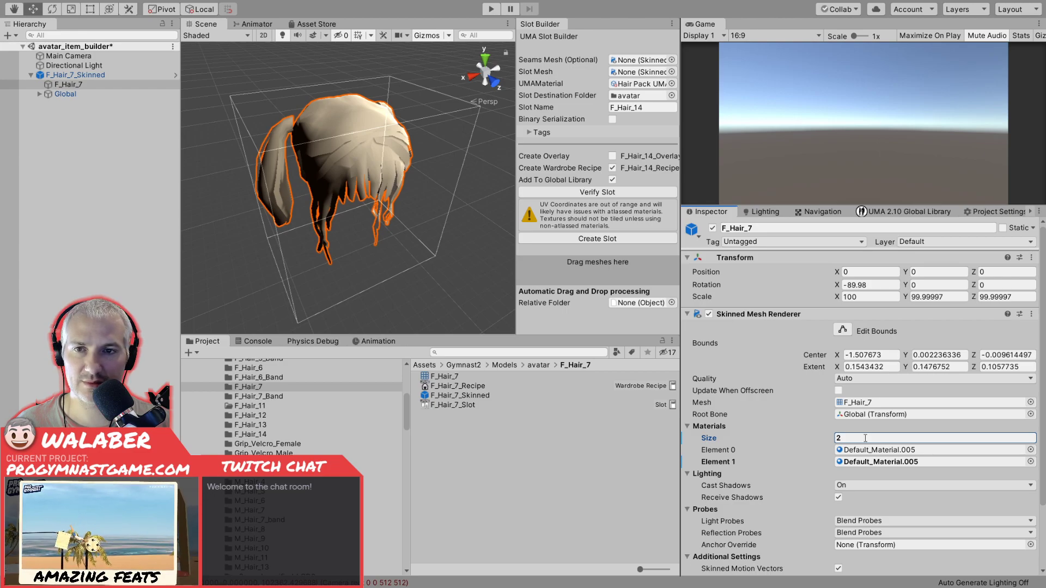
# Set the Materials size of the F_Hair_7 Skinned Mesh Renderer back to 1.
pyautogui.keyDown('alt'); pyautogui.moveTo(349, 174); pyautogui.dragTo(419, 163); pyautogui.keyUp('alt')
pyautogui.click(849, 439)
pyautogui.write('1')
pyautogui.press('Return')
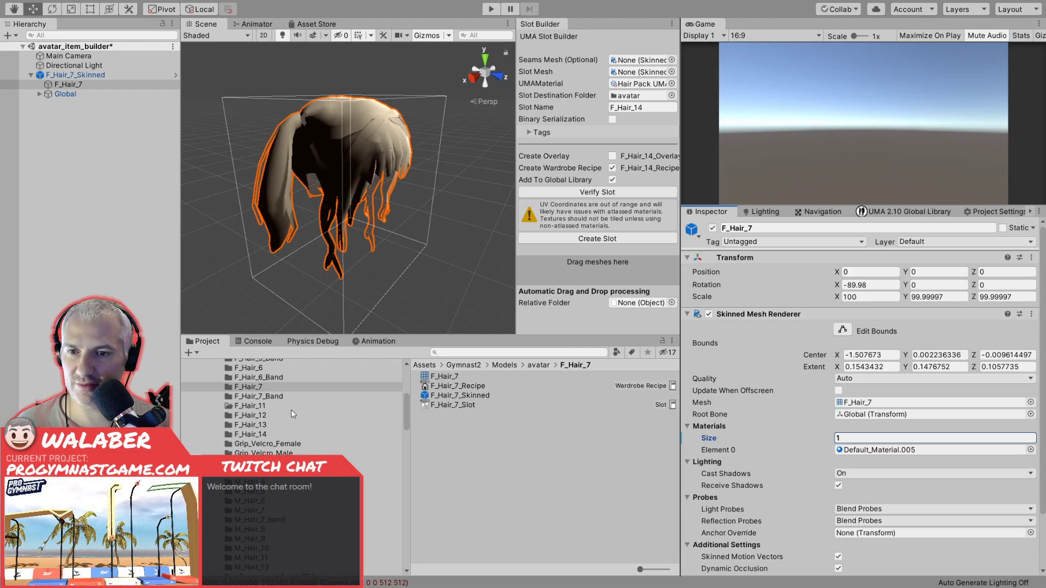
# Add the F_Hair_7_Band_Skinned prefab from the F_Hair_7_Band folder to the scene and view it together with the hair.
pyautogui.click(278, 397)
pyautogui.moveTo(441, 389); pyautogui.dragTo(86, 251)
pyautogui.keyDown('alt'); pyautogui.moveTo(196, 218); pyautogui.dragTo(271, 181); pyautogui.keyUp('alt')
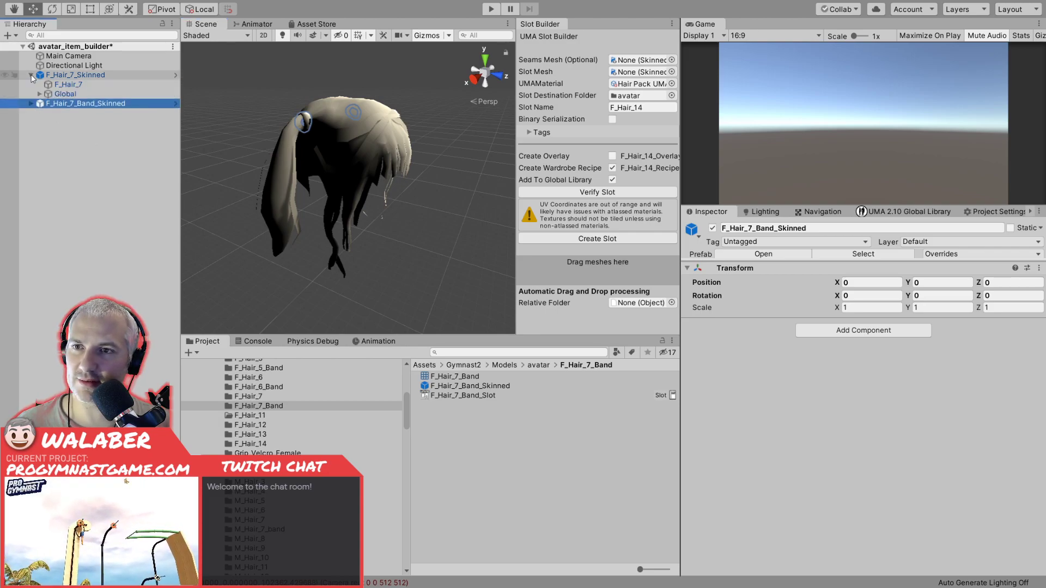
# Delete F_Hair_7_Skinned and F_Hair_7_Band_Skinned from the scene and switch to Blender.
pyautogui.click(68, 85)
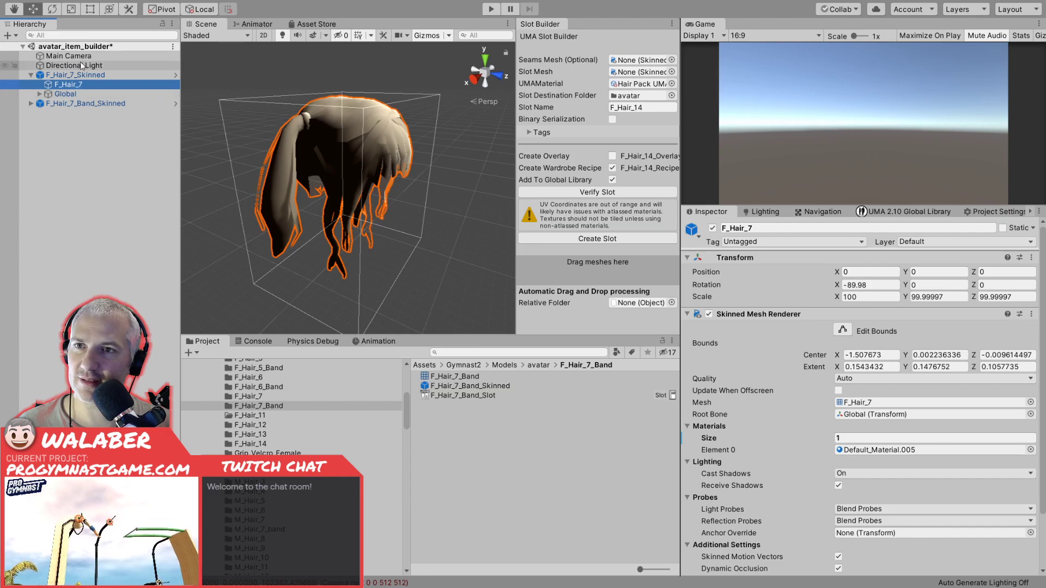
pyautogui.click(70, 76)
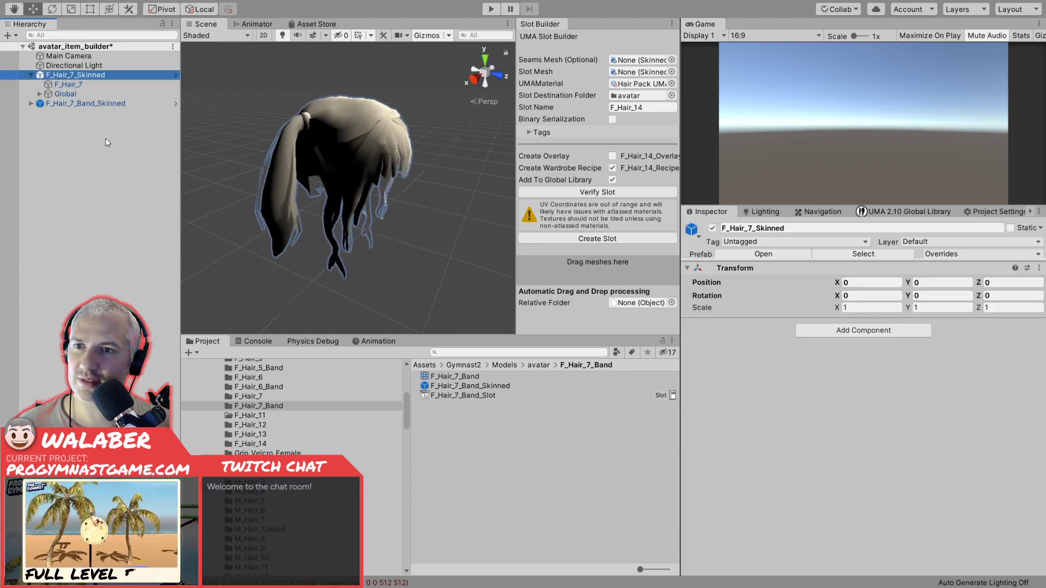
pyautogui.hotkey('alt', 'Tab')
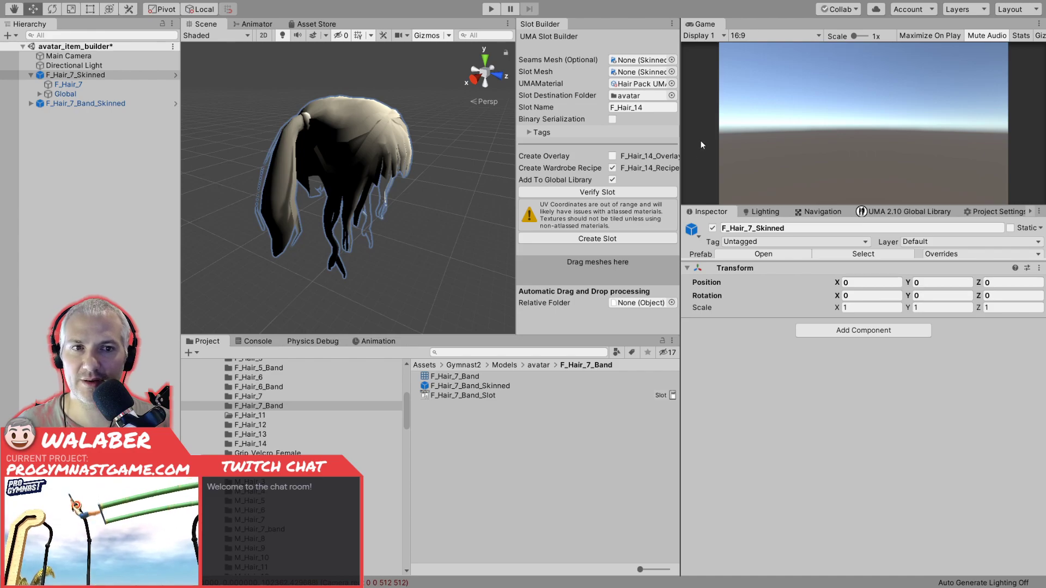
pyautogui.hotkey('alt', 'Tab')
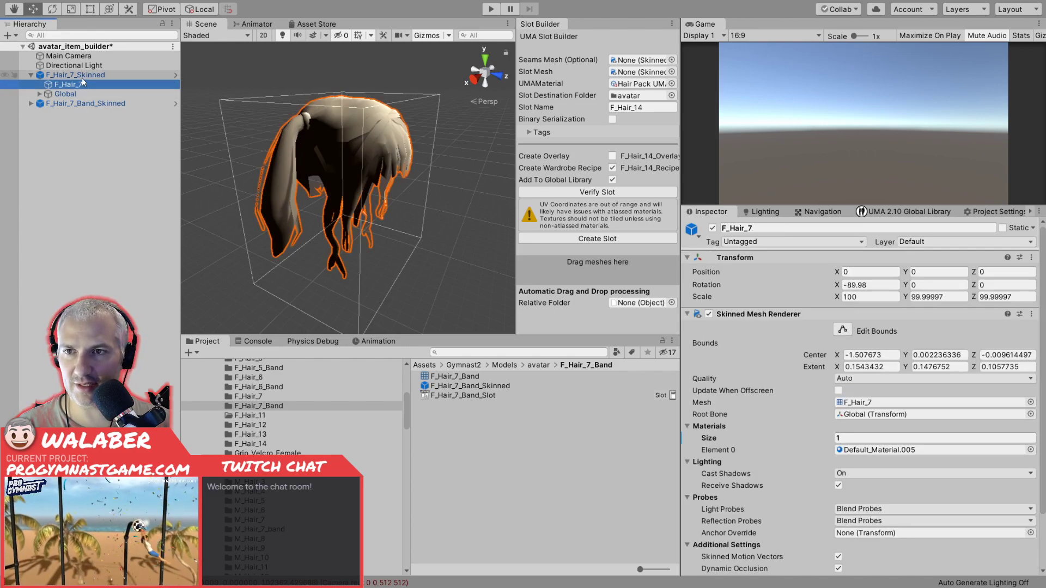
pyautogui.press('Delete')
pyautogui.click(75, 78)
pyautogui.press('Delete')
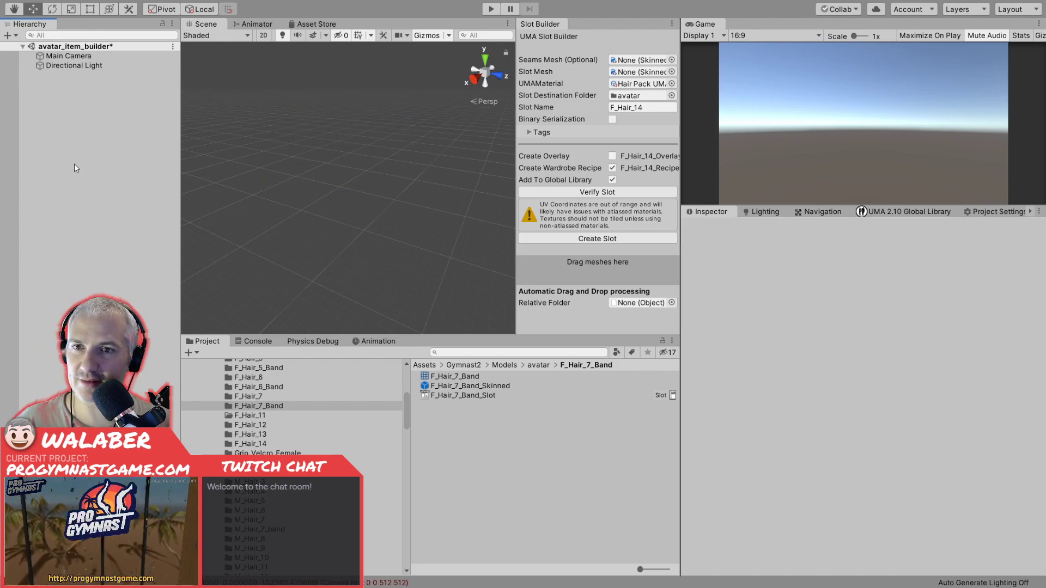
pyautogui.hotkey('alt', 'Tab')
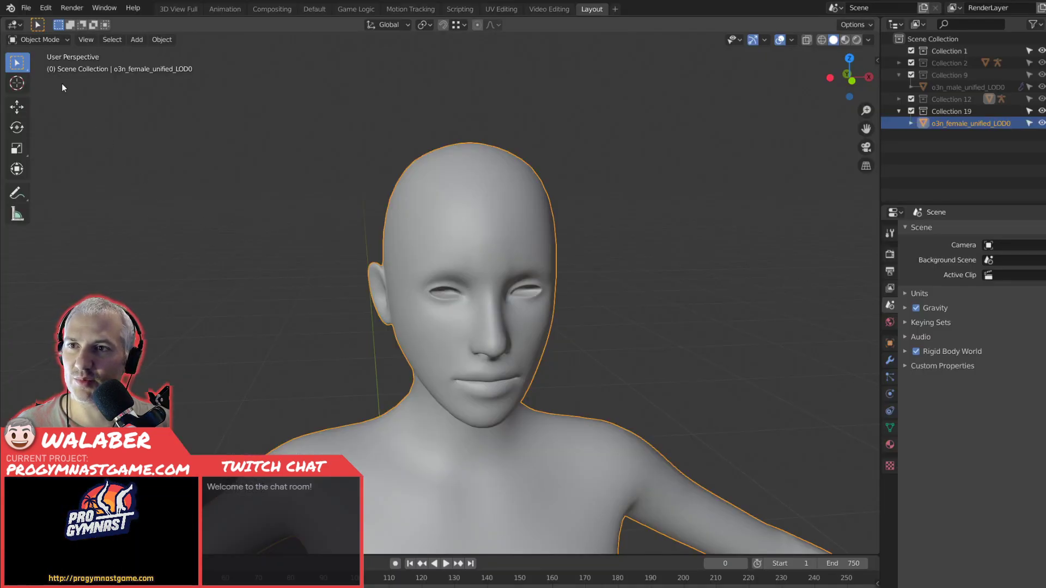
# Import the F_Hair_7 FBX model, check its position relative to the female body, and delete it.
pyautogui.click(27, 8)
pyautogui.moveTo(71, 167)
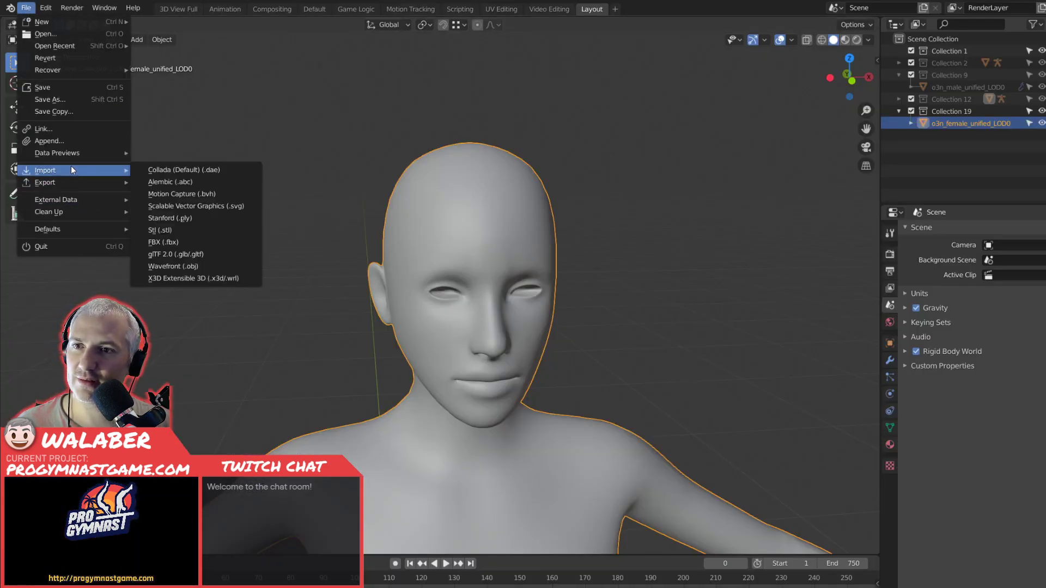
pyautogui.click(171, 243)
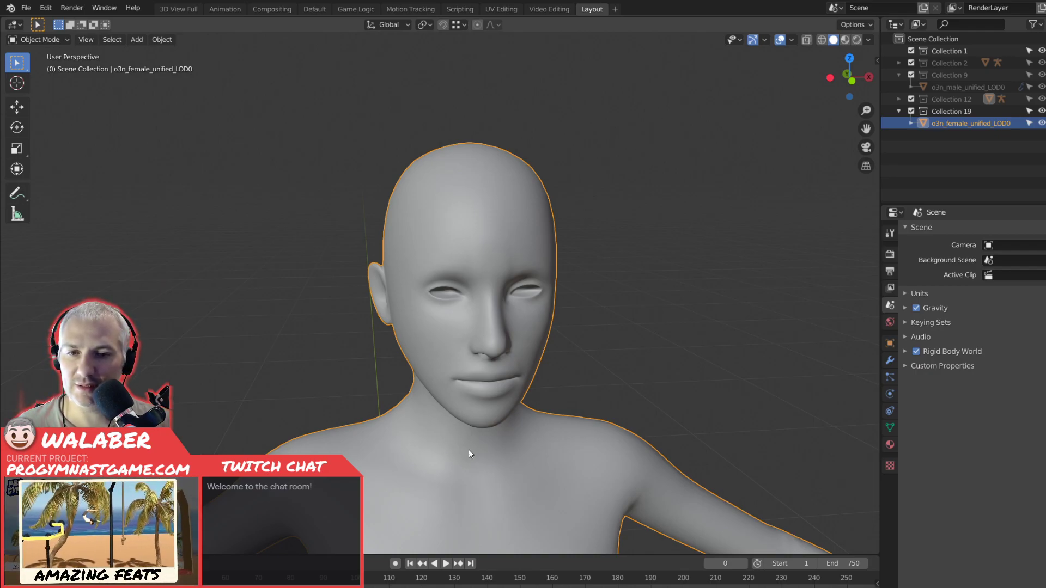
pyautogui.click(707, 495)
pyautogui.scroll(-15, 359, 325)
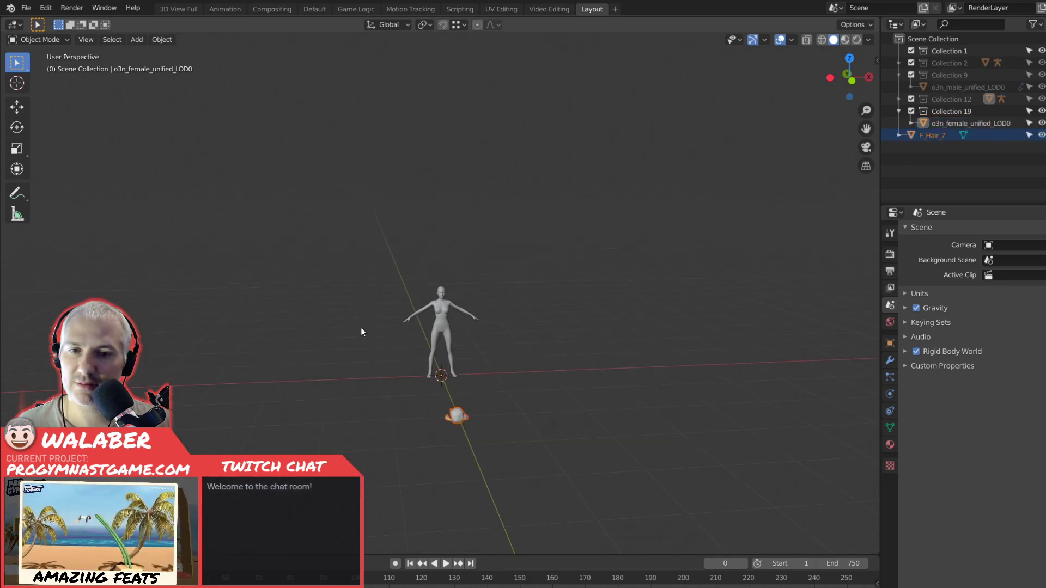
pyautogui.scroll(4, 361, 328)
pyautogui.scroll(-3, 361, 328)
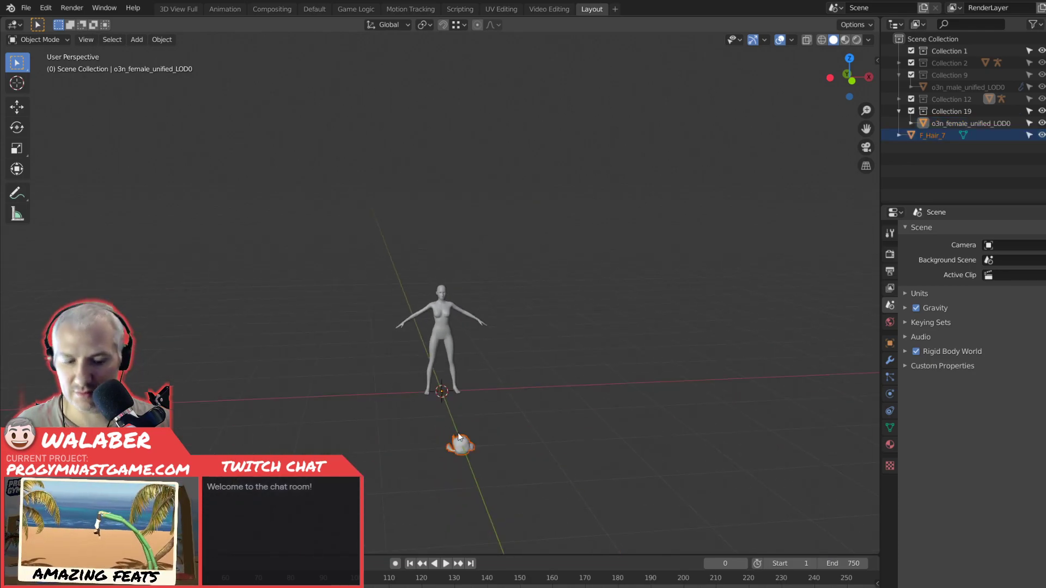
pyautogui.press('Delete')
pyautogui.scroll(10, 449, 421)
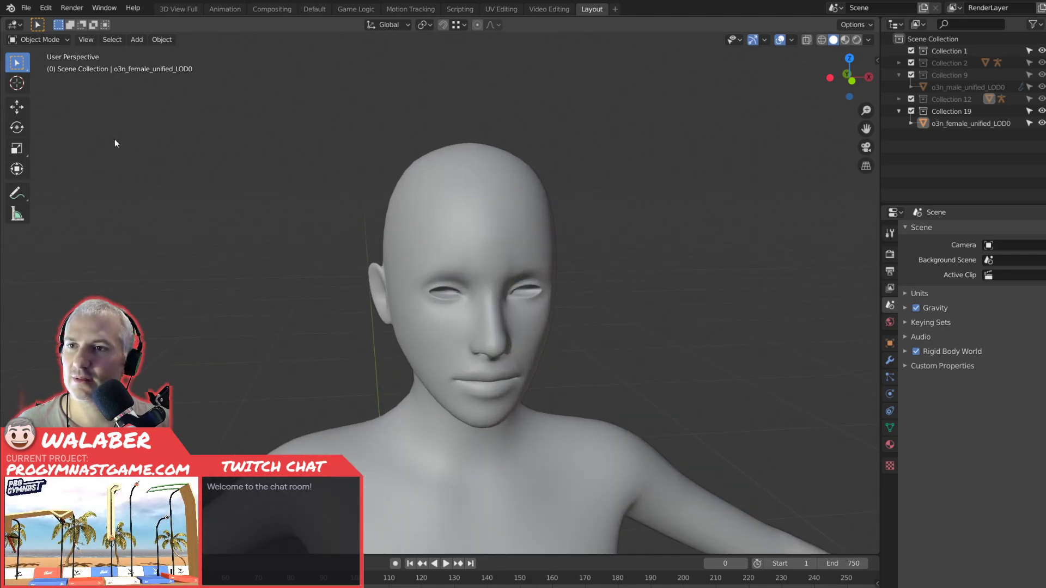
# Import the FBX containing the female and male armatures, look over its contents, and undo the import.
pyautogui.click(26, 8)
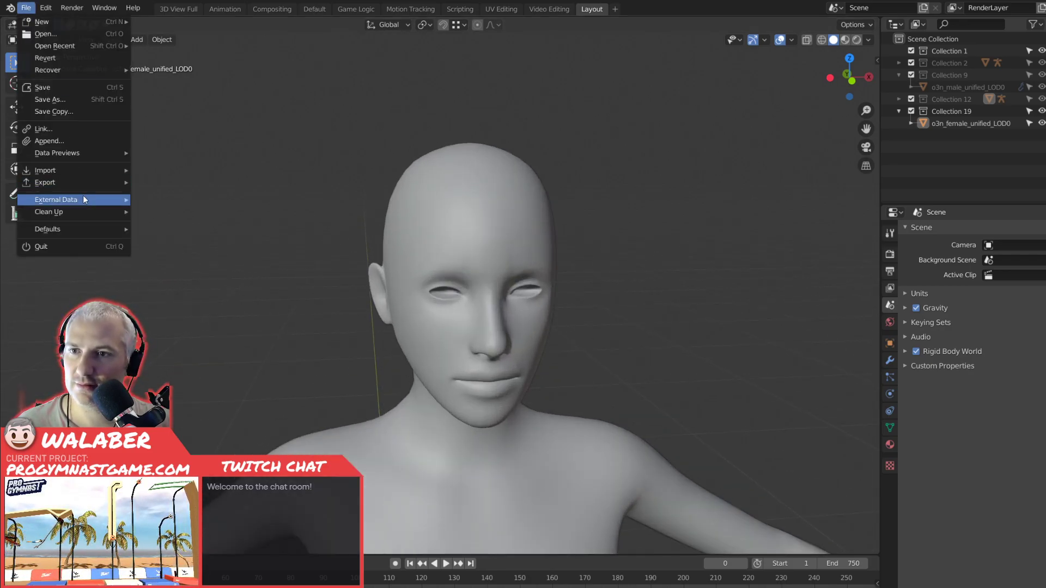
pyautogui.moveTo(81, 170)
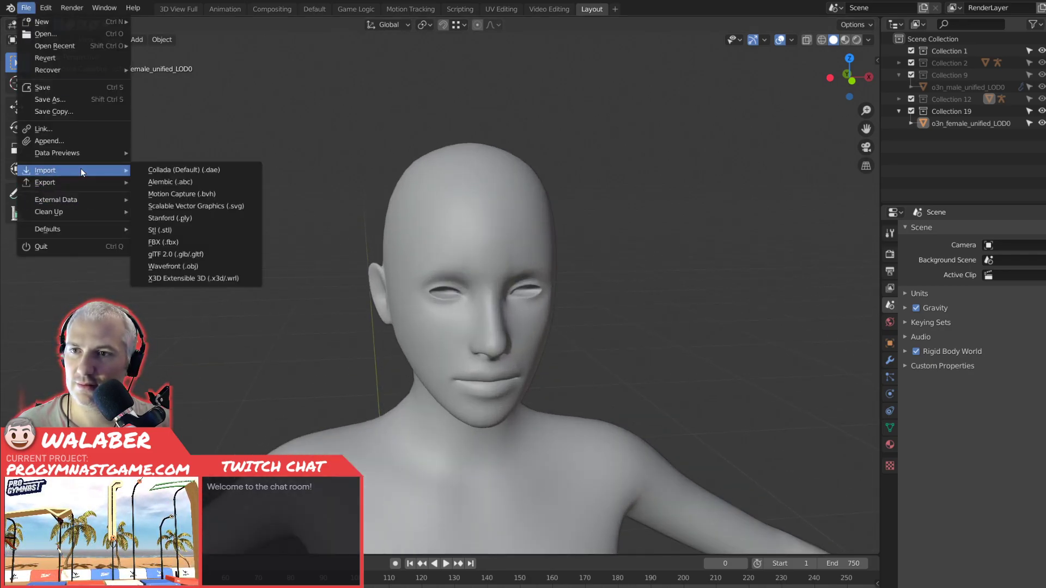
pyautogui.click(194, 241)
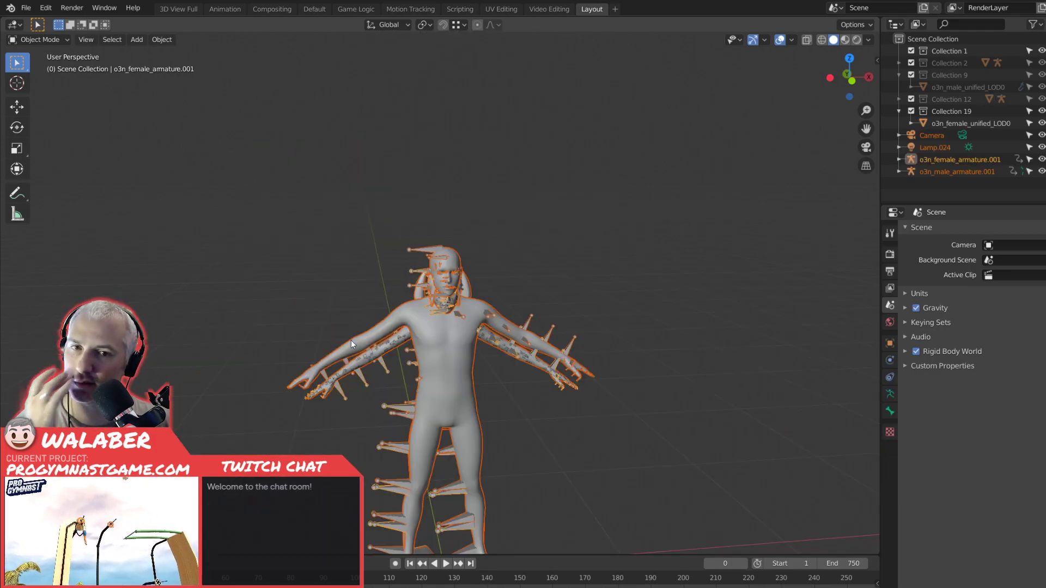
pyautogui.moveTo(351, 340); pyautogui.dragTo(325, 341, button='middle')
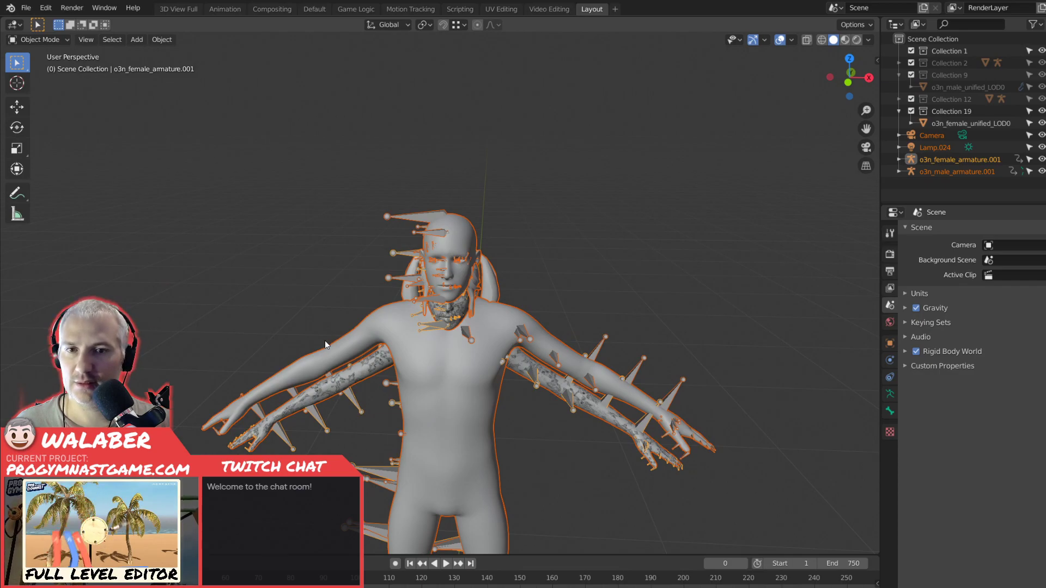
pyautogui.hotkey('ctrl', 'z')
pyautogui.scroll(5, 285, 284)
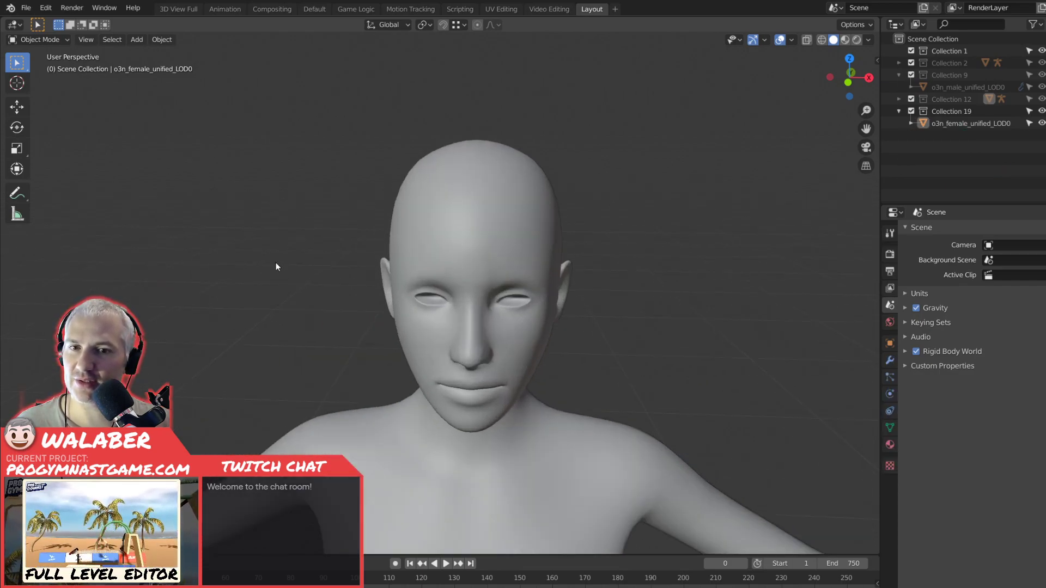
# Import the F_Hair_7 FBX model into the scene with the female body.
pyautogui.click(26, 8)
pyautogui.moveTo(80, 170)
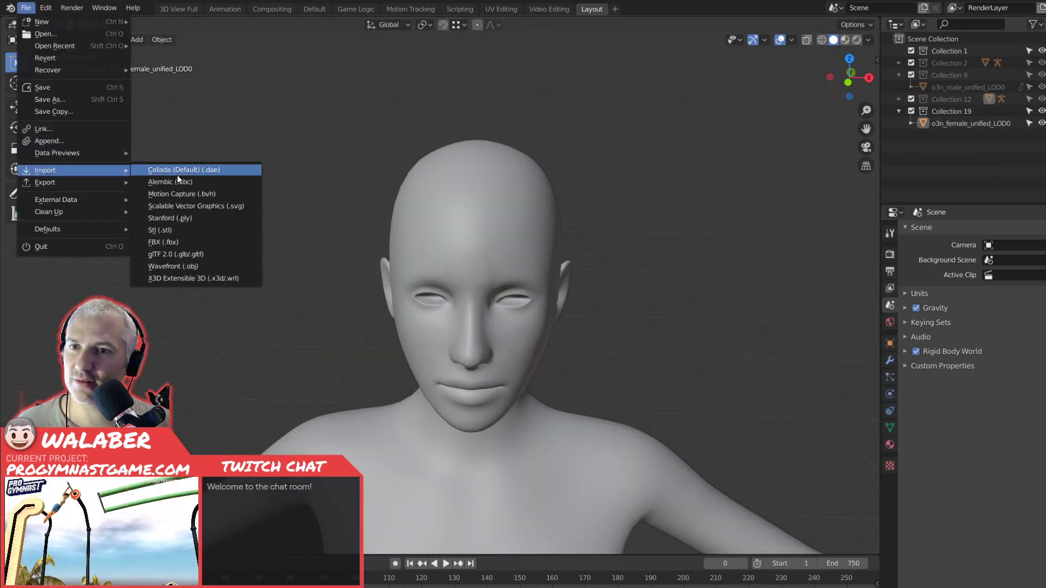
pyautogui.click(188, 242)
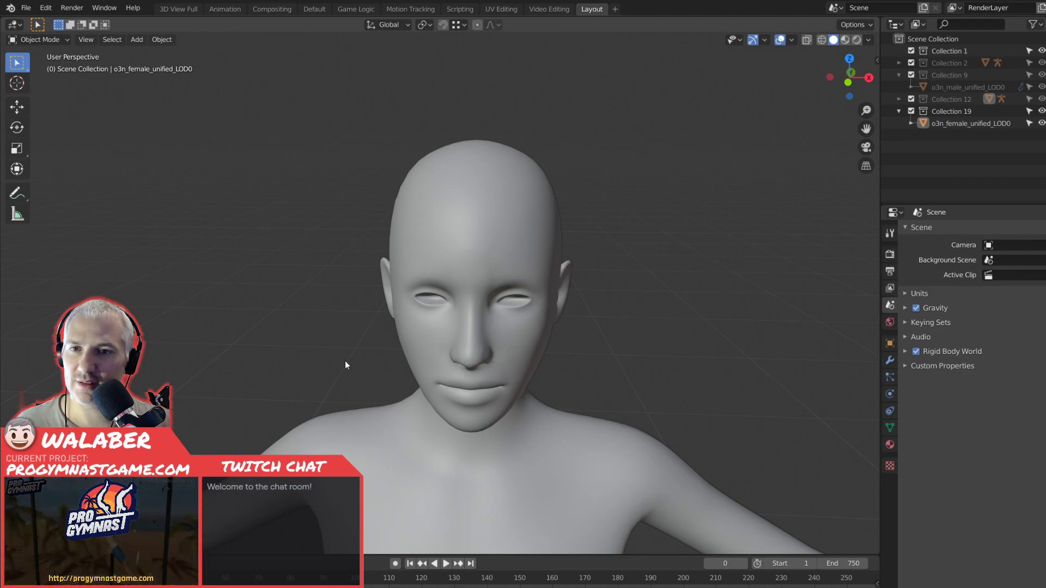
pyautogui.click(26, 7)
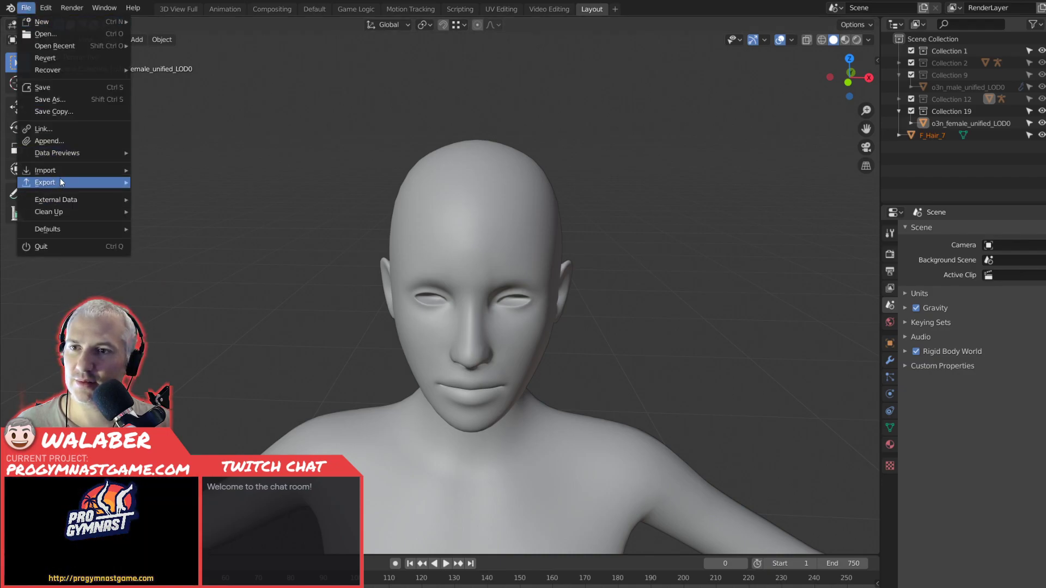
pyautogui.moveTo(60, 170)
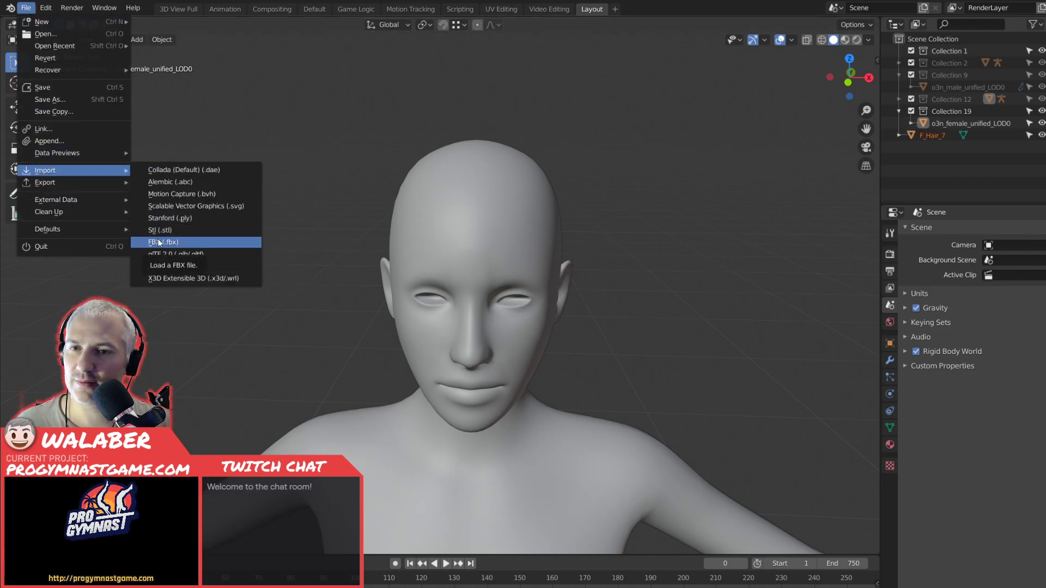
pyautogui.scroll(-10, 256, 310)
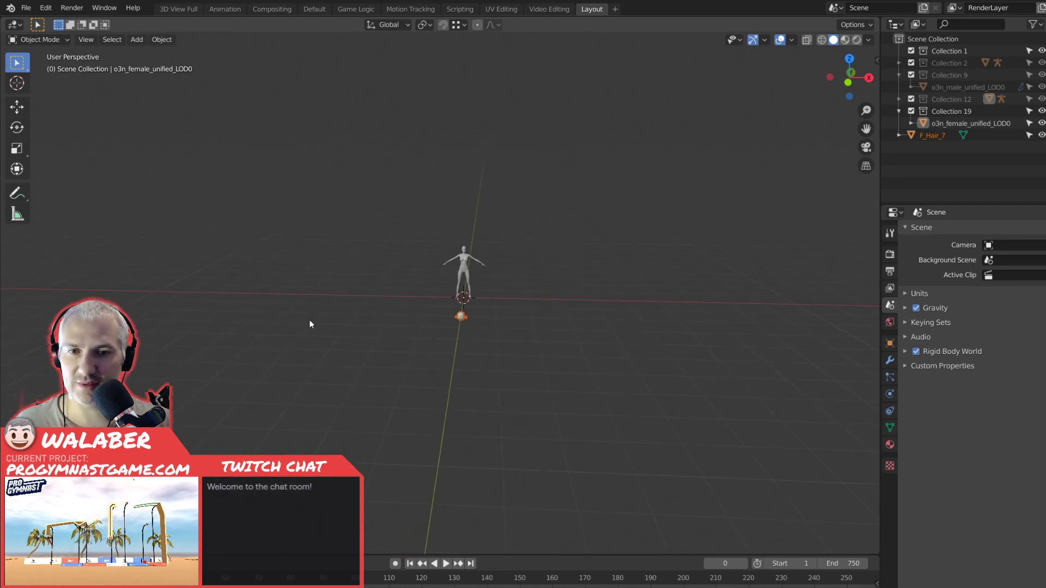
pyautogui.moveTo(310, 323); pyautogui.dragTo(472, 329, button='middle')
# In Edit Mode and side view, rotate the F_Hair_7 mesh 90° around the 3D cursor to stand it upright.
pyautogui.click(890, 343)
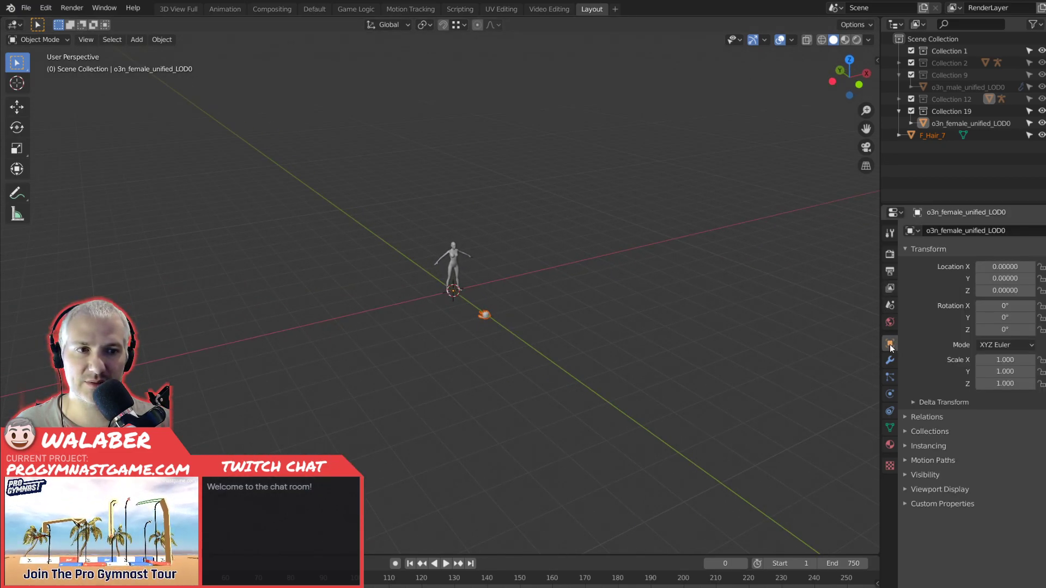
pyautogui.scroll(5, 604, 330)
pyautogui.press('Tab')
pyautogui.press('KP_1')
pyautogui.press('KP_3')
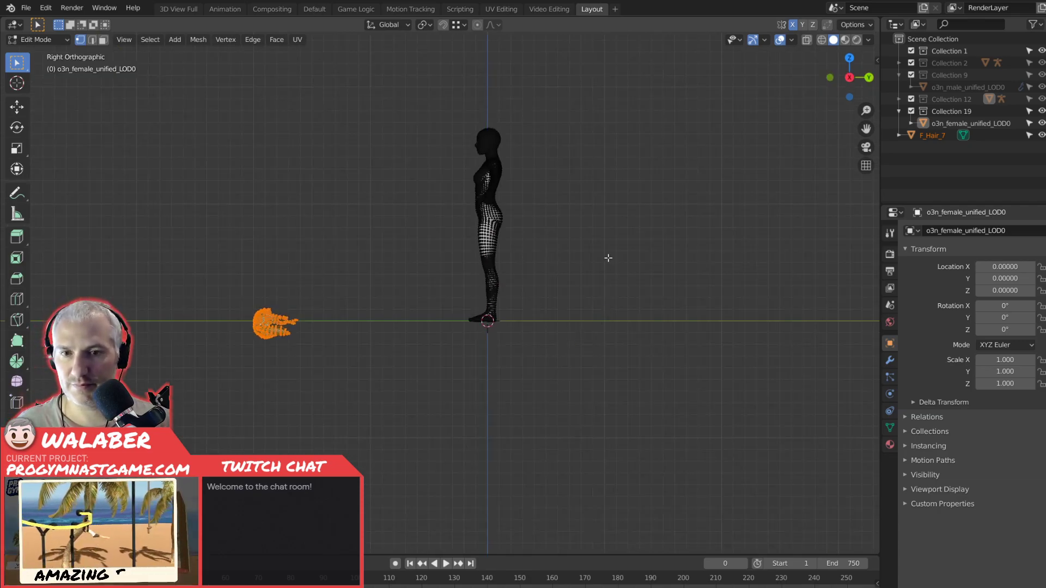
pyautogui.click(424, 26)
pyautogui.click(442, 56)
pyautogui.write('r')
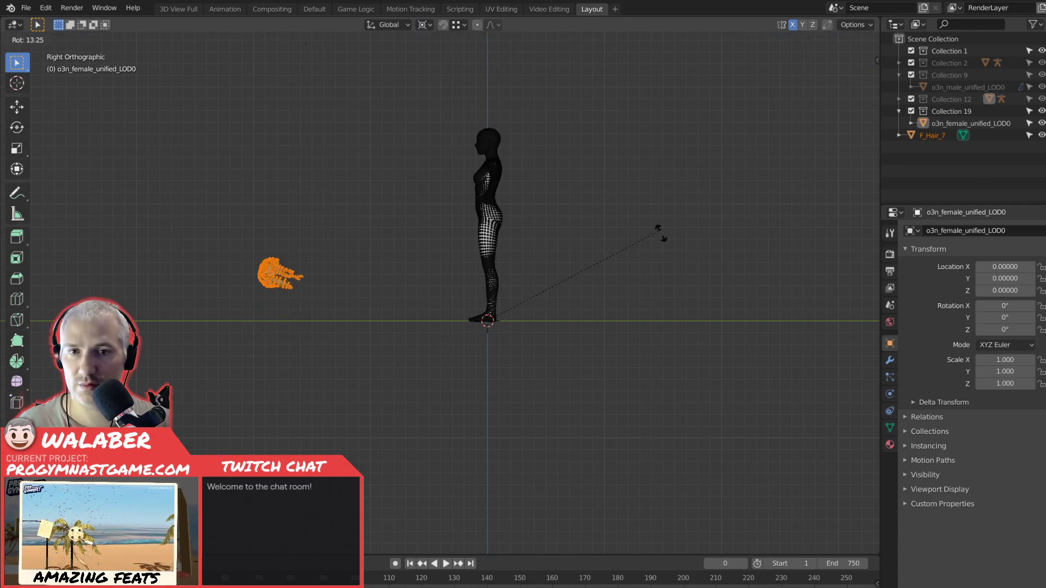
pyautogui.write('90')
pyautogui.press('Return')
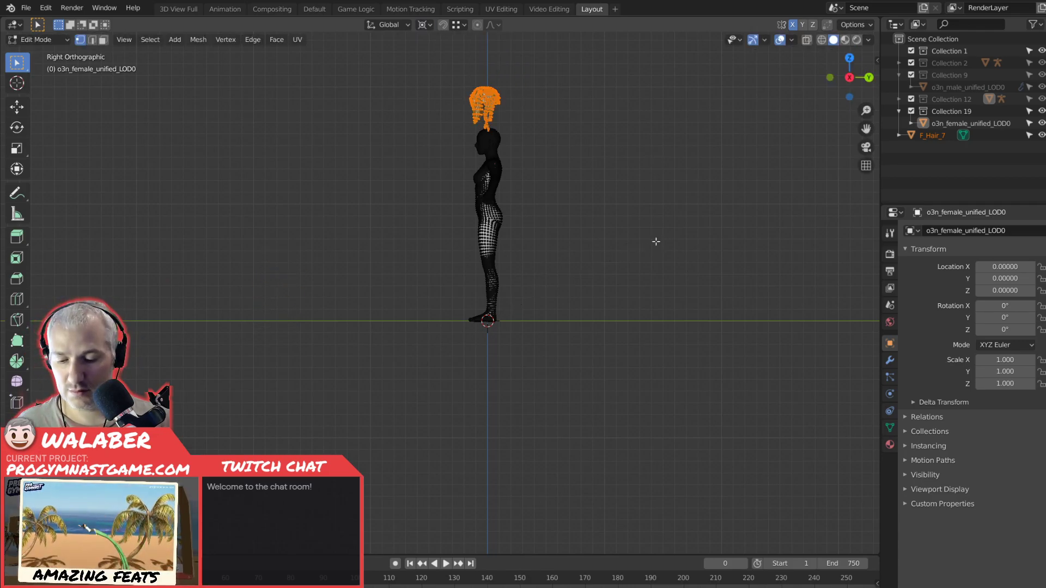
# Rotate the hair mesh around the global Z axis by 90° twice so it faces the same way as the body.
pyautogui.write('rz')
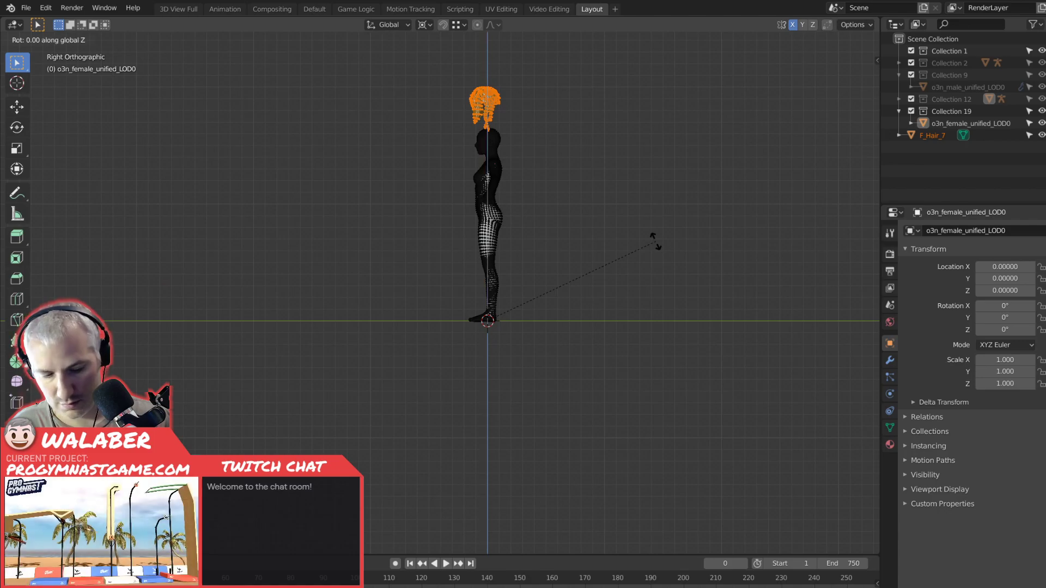
pyautogui.write('90')
pyautogui.press('Return')
pyautogui.write('z90')
pyautogui.press('Return')
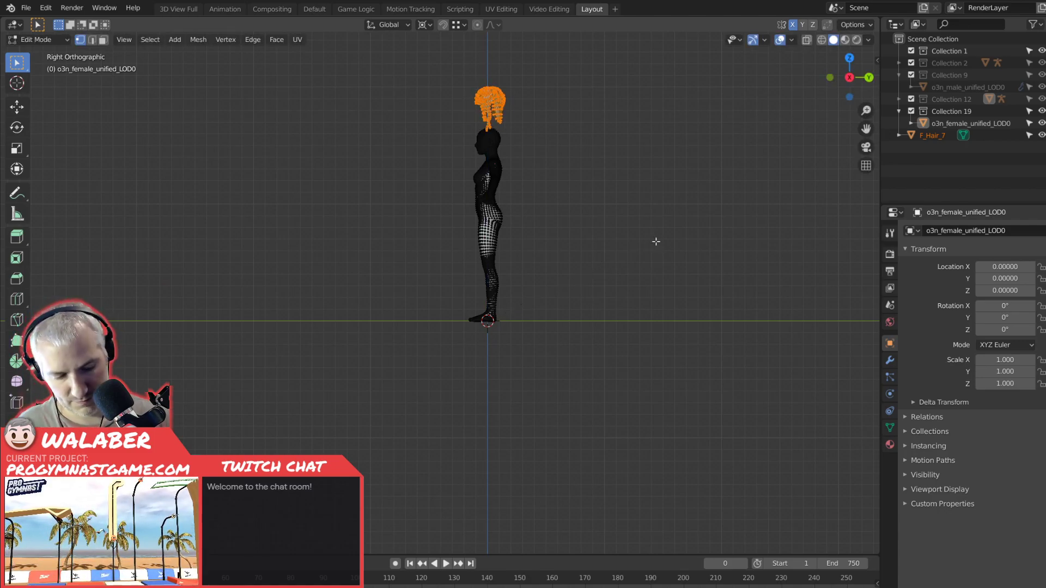
# Try lowering the hair mesh along Z onto the head and scaling it, and undo the move.
pyautogui.press('KP_Decimal')
pyautogui.keyDown('shift'); pyautogui.moveTo(595, 308); pyautogui.dragTo(619, 201, button='middle'); pyautogui.keyUp('shift')
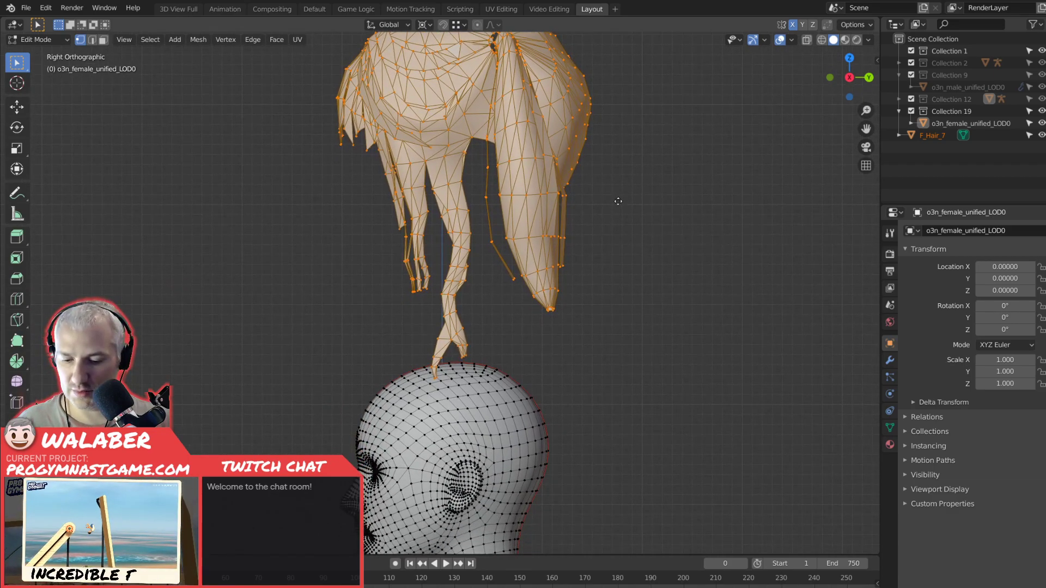
pyautogui.press('g')
pyautogui.press('z')
pyautogui.click(630, 492)
pyautogui.press('s')
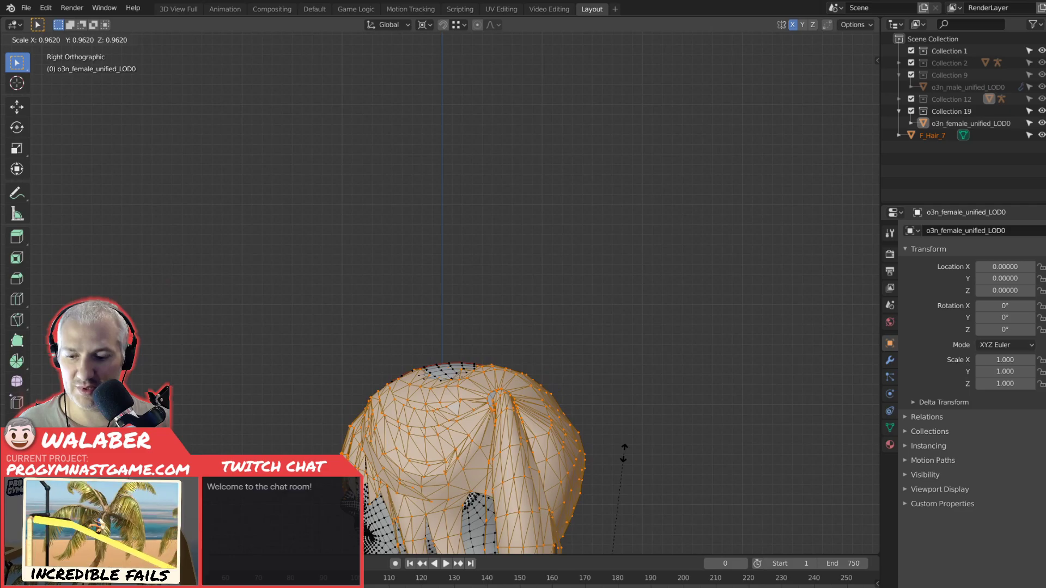
pyautogui.press('Escape')
pyautogui.hotkey('ctrl', 'z')
pyautogui.scroll(-3, 651, 385)
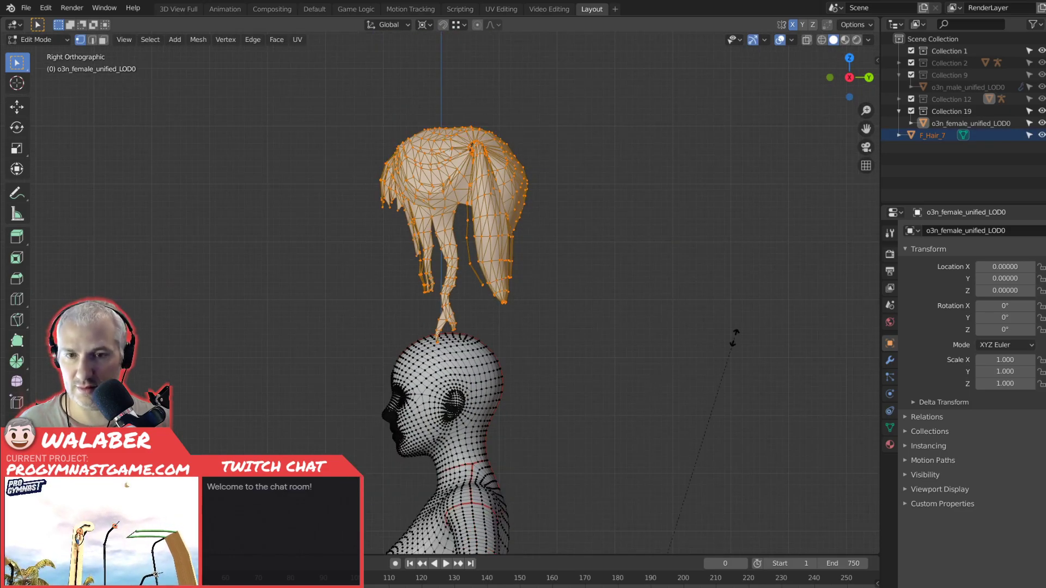
# Scale the hair mesh down slightly, lower it along Z onto the female head, and return to Object Mode.
pyautogui.press('g')
pyautogui.press('z')
pyautogui.click(570, 427)
pyautogui.press('g')
pyautogui.press('z')
pyautogui.click(618, 441)
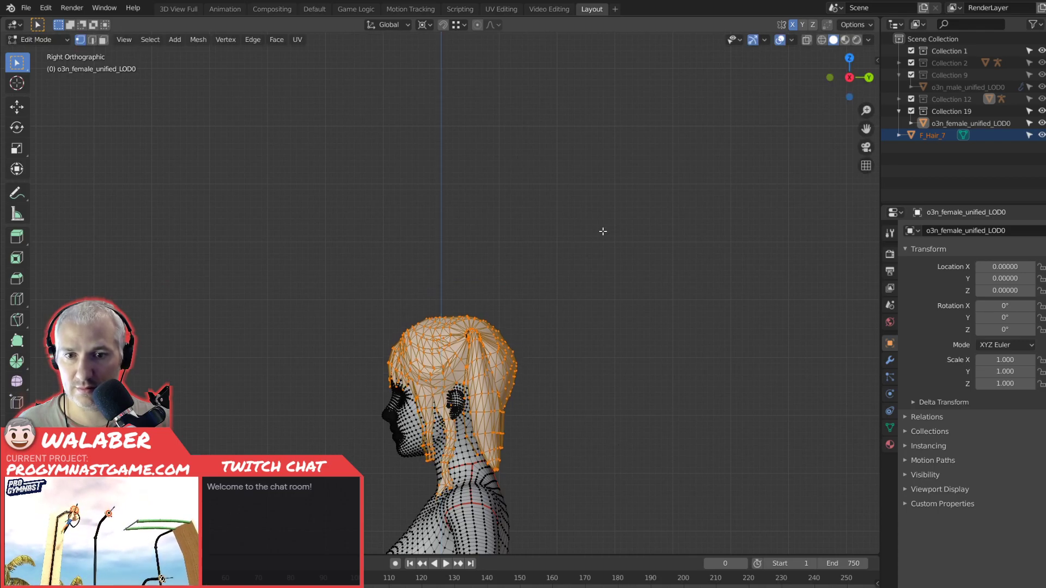
pyautogui.press('Tab')
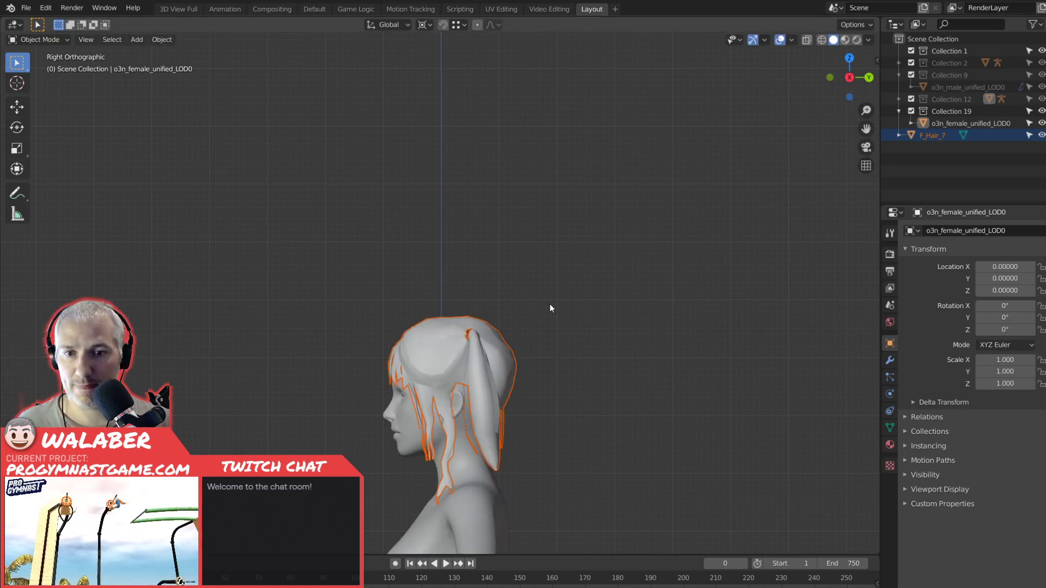
# Examine the fit of the hair around the head from the front in wireframe shading.
pyautogui.press('KP_1')
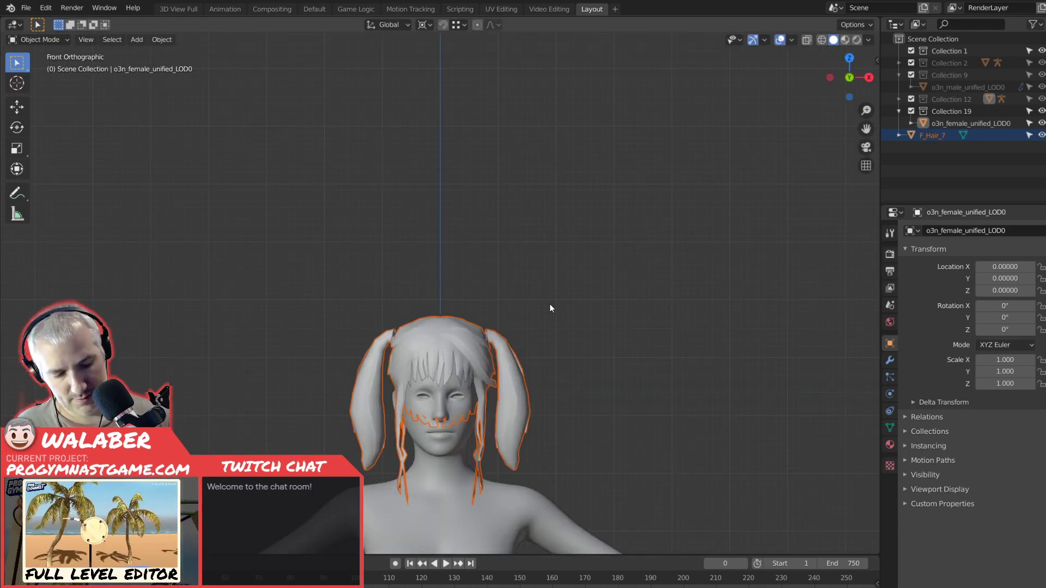
pyautogui.scroll(4, 550, 308)
pyautogui.keyDown('shift'); pyautogui.moveTo(445, 276); pyautogui.dragTo(451, 299, button='middle'); pyautogui.keyUp('shift')
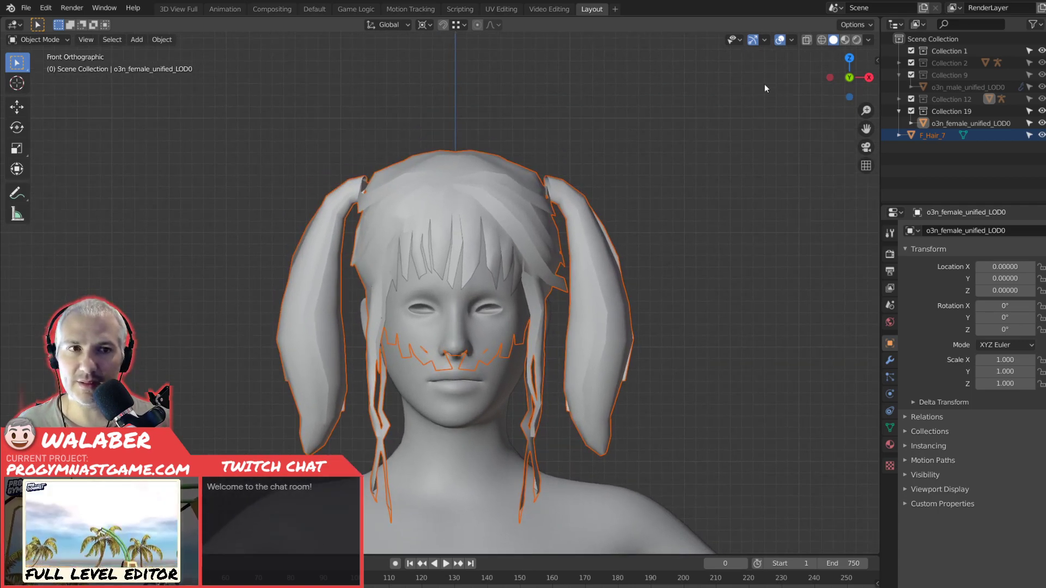
pyautogui.click(820, 40)
pyautogui.scroll(1, 587, 235)
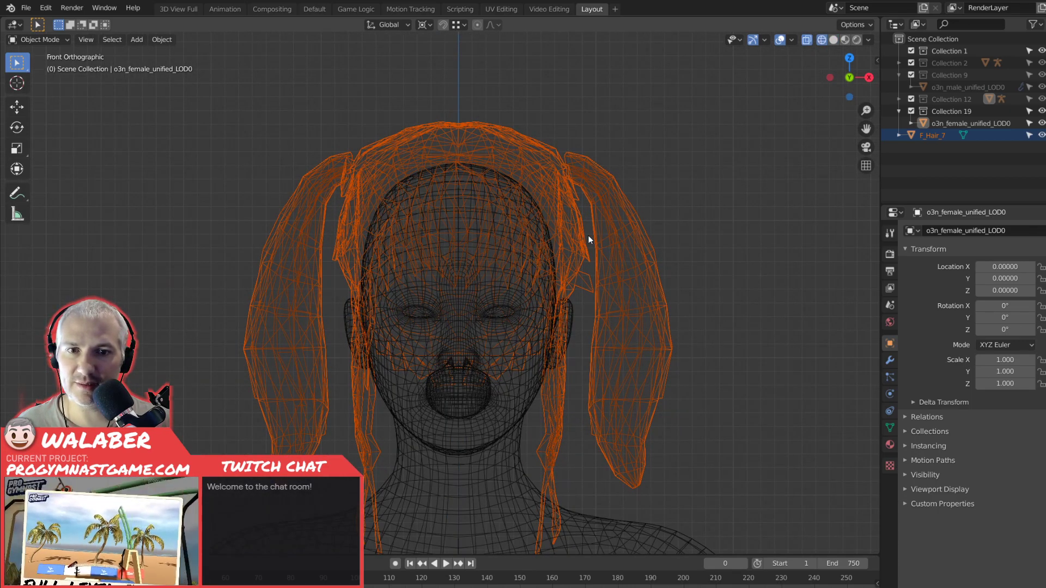
# Return to solid shading and lower the hair mesh about 0.025 along global Z in Edit Mode.
pyautogui.scroll(2, 587, 236)
pyautogui.click(832, 40)
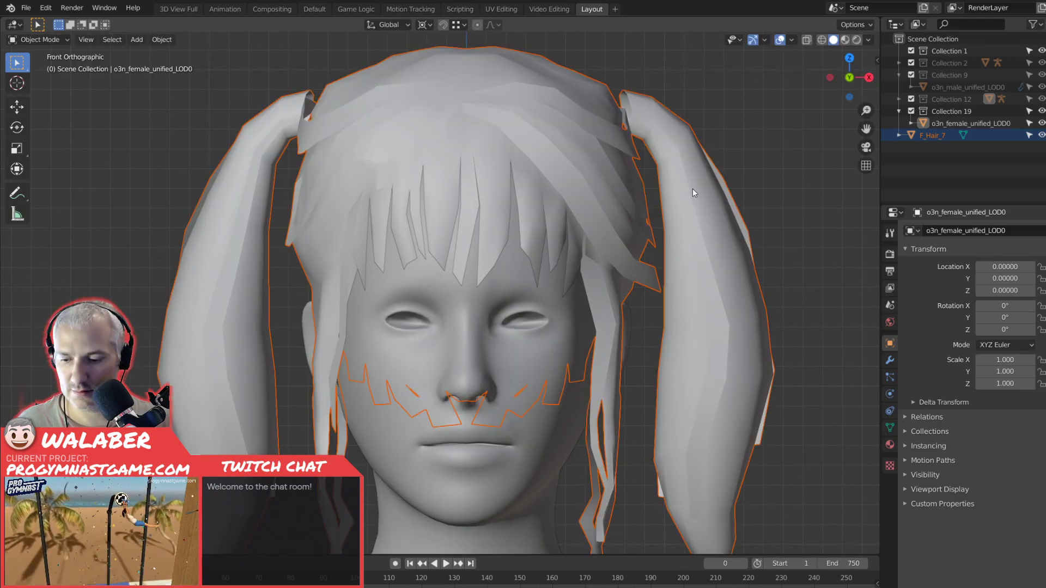
pyautogui.press('Tab')
pyautogui.press('g')
pyautogui.press('z')
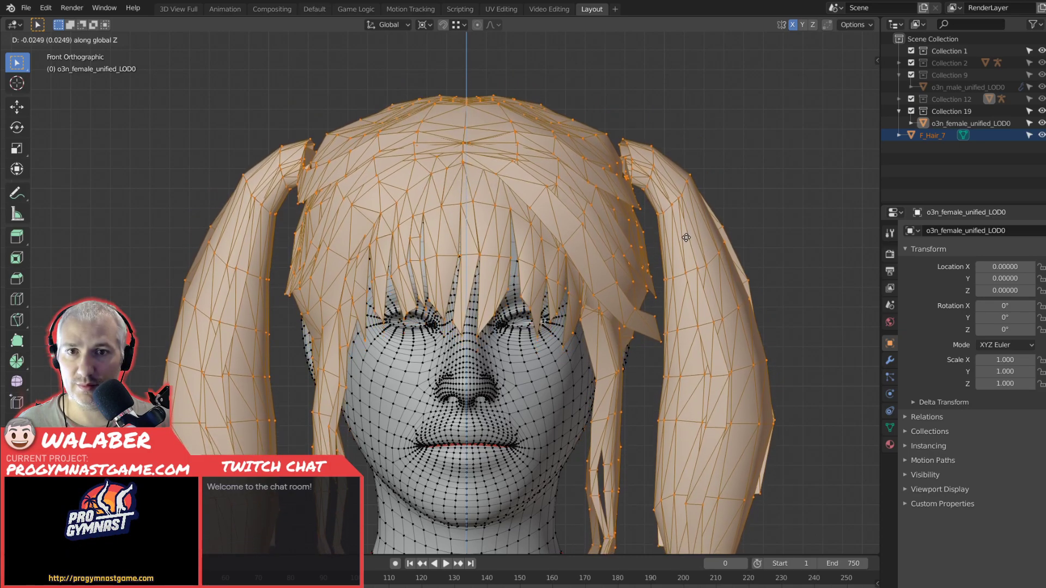
pyautogui.click(703, 235)
pyautogui.scroll(-2, 684, 238)
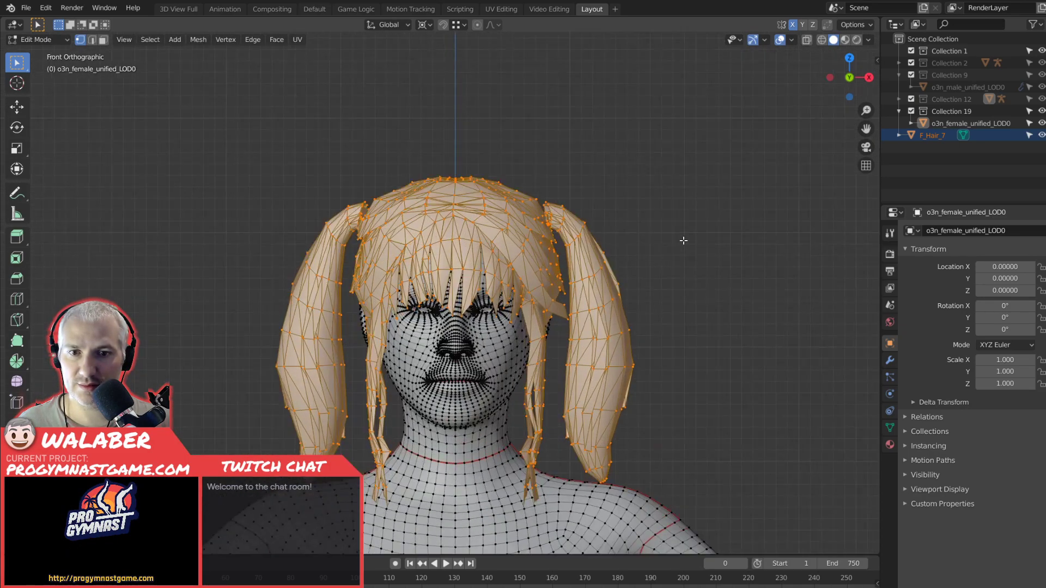
# Scale the hair mesh down slightly and raise it about 0.104 along global Z back onto the head.
pyautogui.press('s')
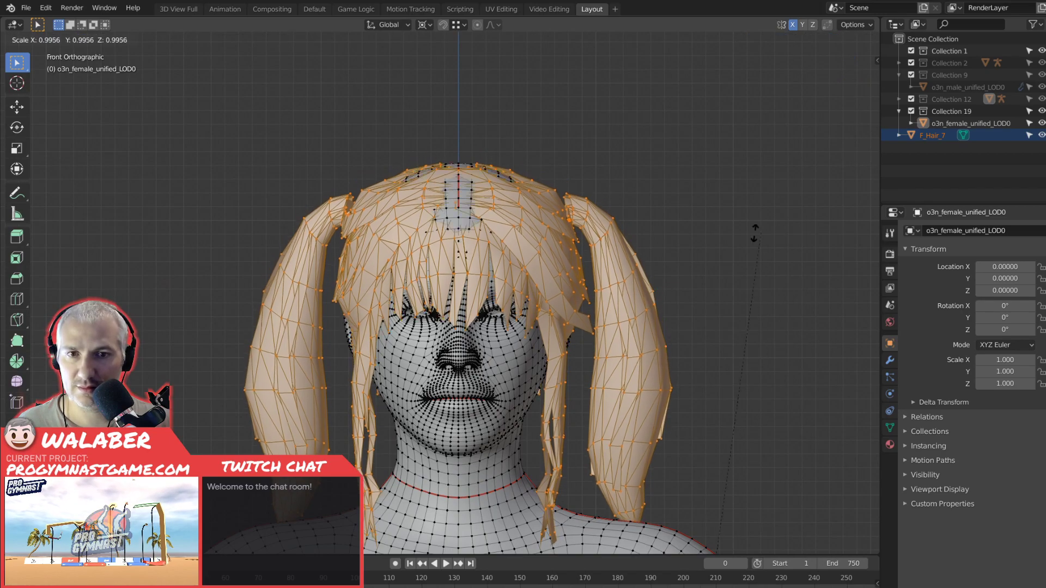
pyautogui.click(483, 330)
pyautogui.press('g')
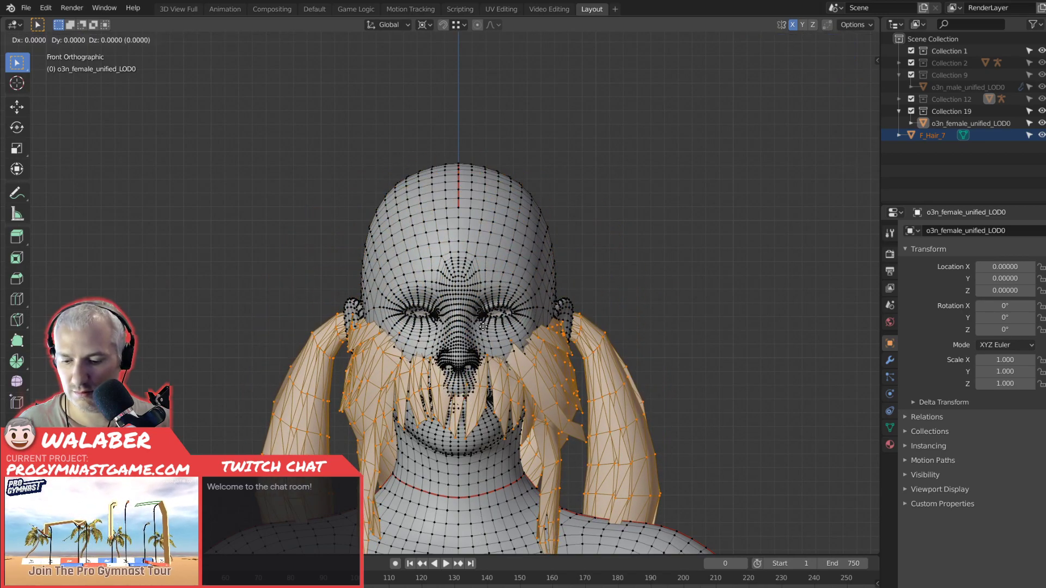
pyautogui.press('z')
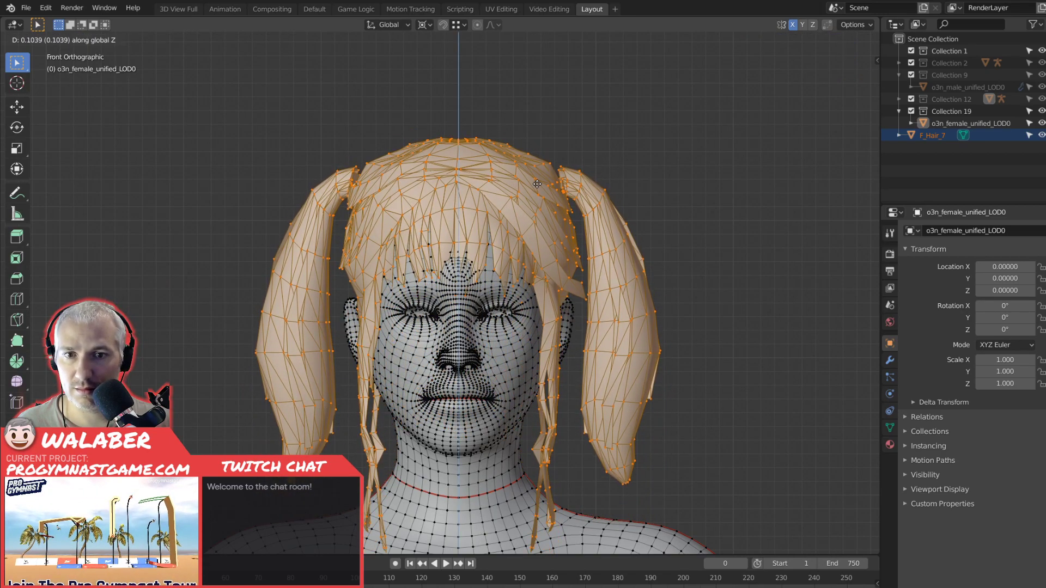
pyautogui.click(538, 184)
# Shift the hair mesh about 0.004 forward and down over the head, working from the right side in wireframe shading.
pyautogui.press('KP_3')
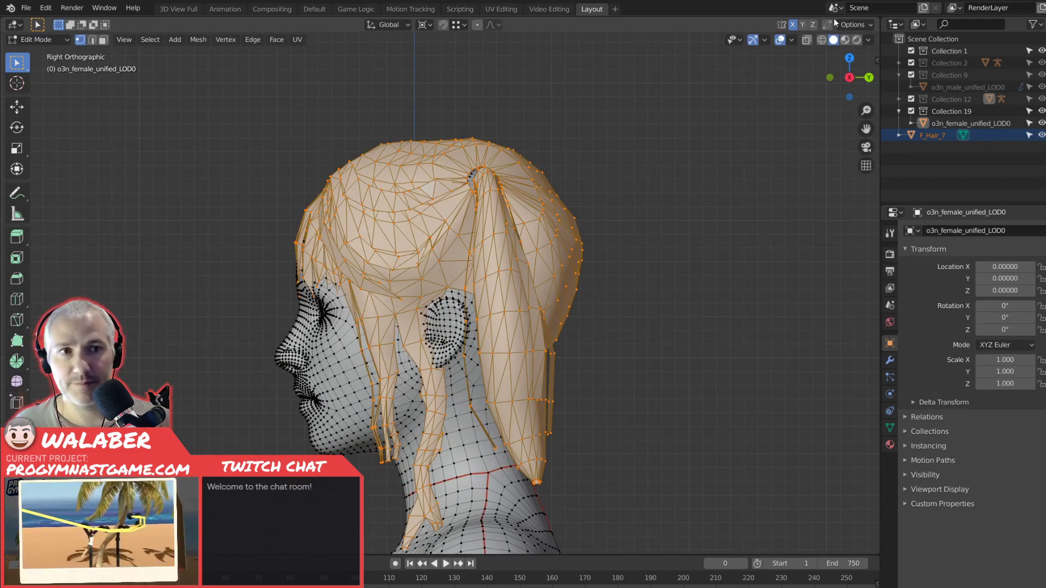
pyautogui.click(822, 39)
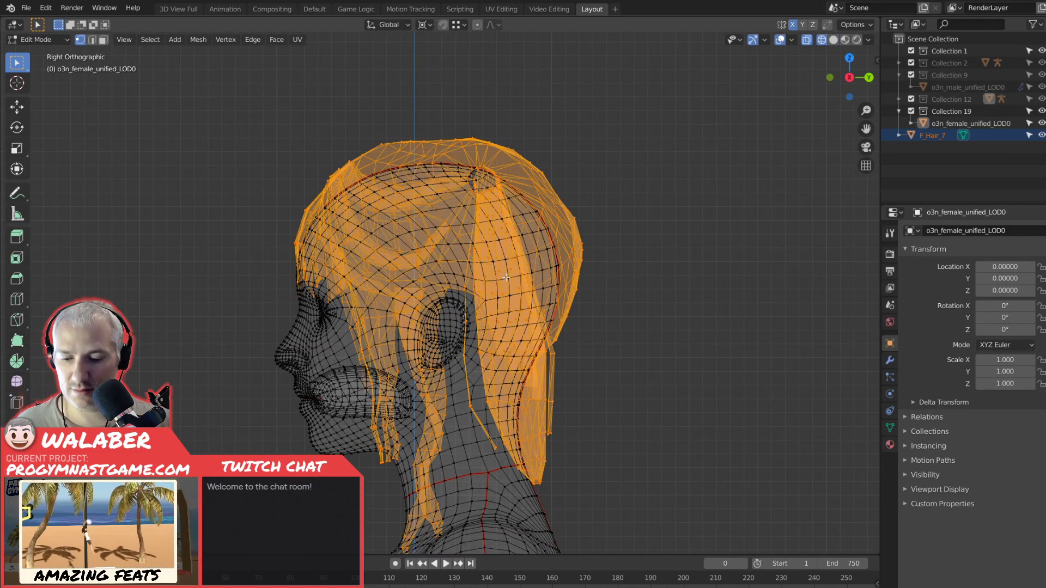
pyautogui.press('g')
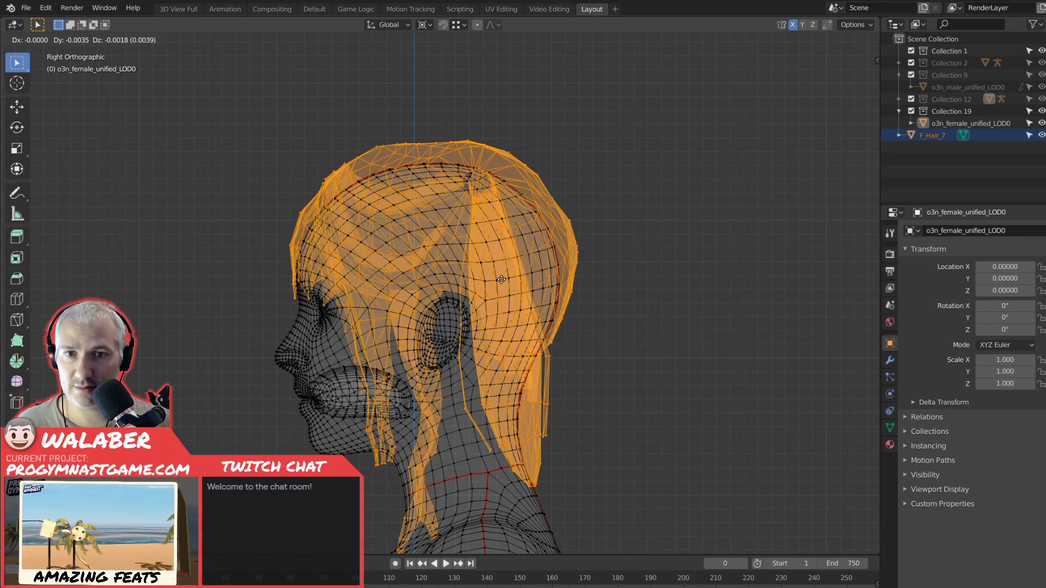
pyautogui.press('Escape')
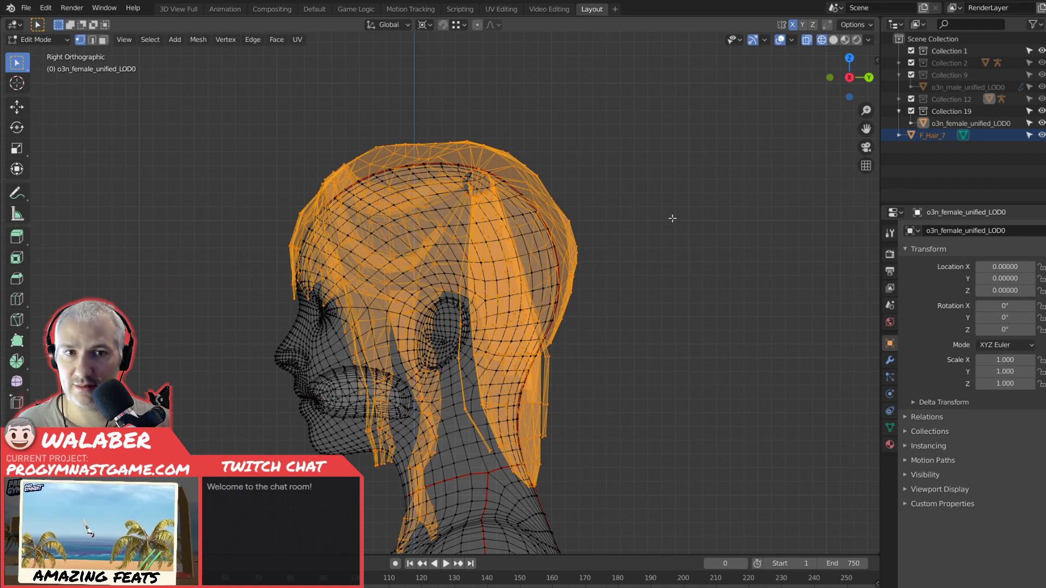
# Return to solid shading and nudge the hair mesh slightly forward along global Y in Edit Mode.
pyautogui.press('Tab')
pyautogui.click(833, 39)
pyautogui.moveTo(425, 327)
pyautogui.mouseDown(button='middle')
pyautogui.moveTo(661, 336)
pyautogui.moveTo(455, 338)
pyautogui.mouseUp(button='middle')
pyautogui.press('Tab')
pyautogui.press('g')
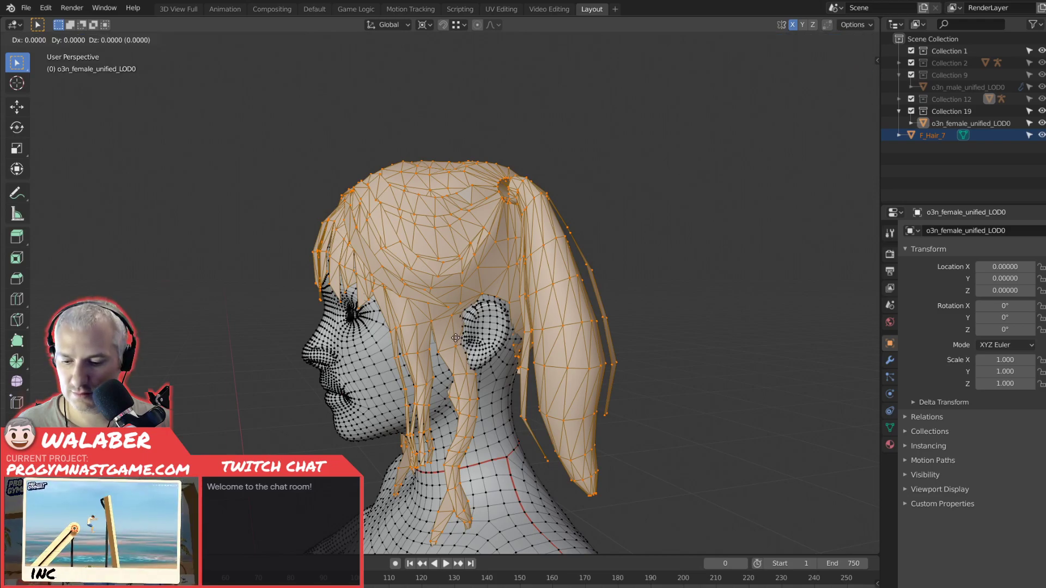
pyautogui.press('y')
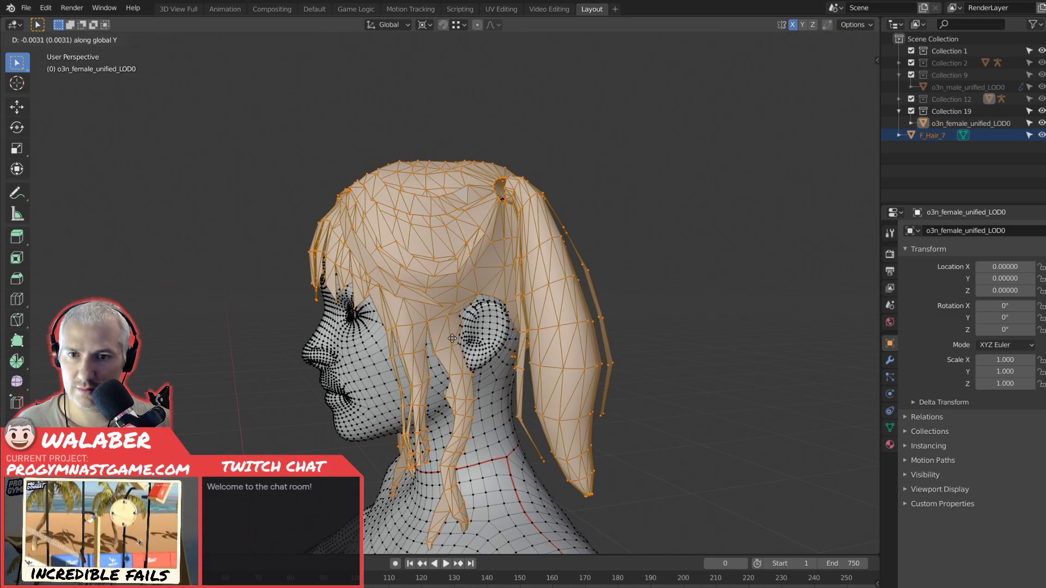
pyautogui.click(455, 339)
# Nudge the hair mesh slightly along global Z, return to Object Mode and check the fit.
pyautogui.moveTo(457, 339); pyautogui.dragTo(435, 342, button='middle')
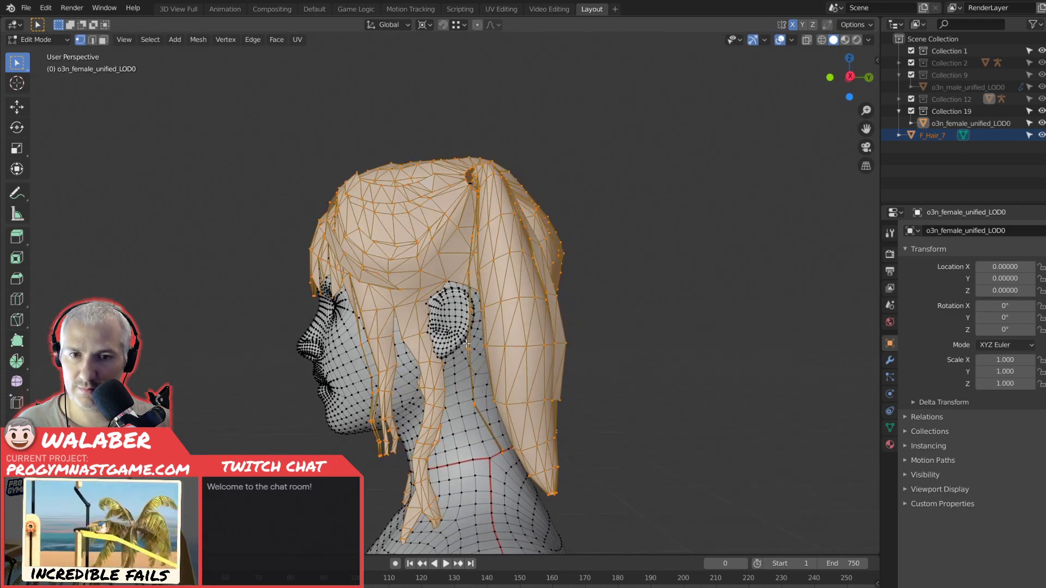
pyautogui.press('g')
pyautogui.press('z')
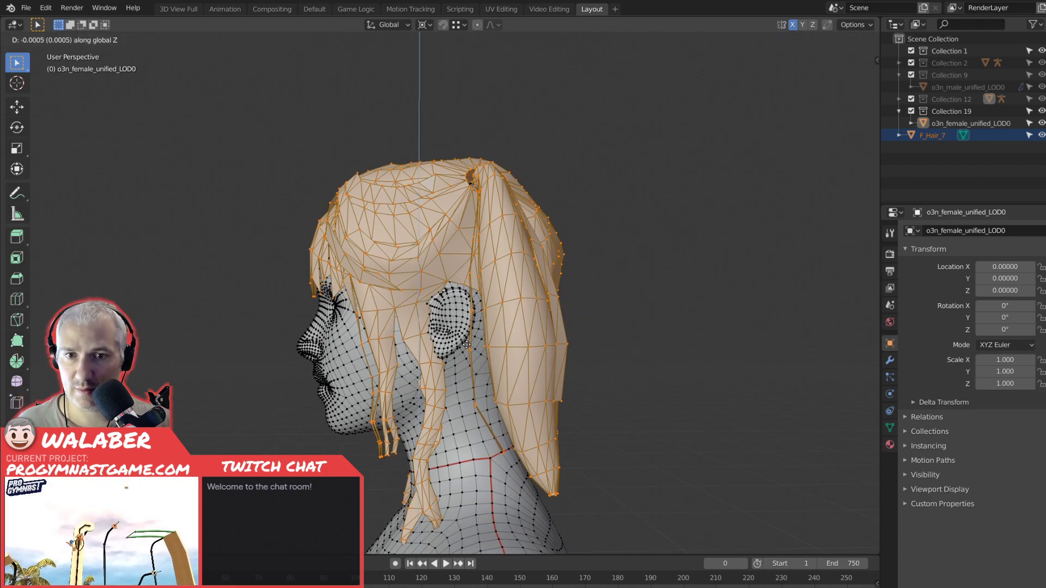
pyautogui.click(466, 346)
pyautogui.press('Tab')
pyautogui.moveTo(467, 346); pyautogui.dragTo(500, 339, button='middle')
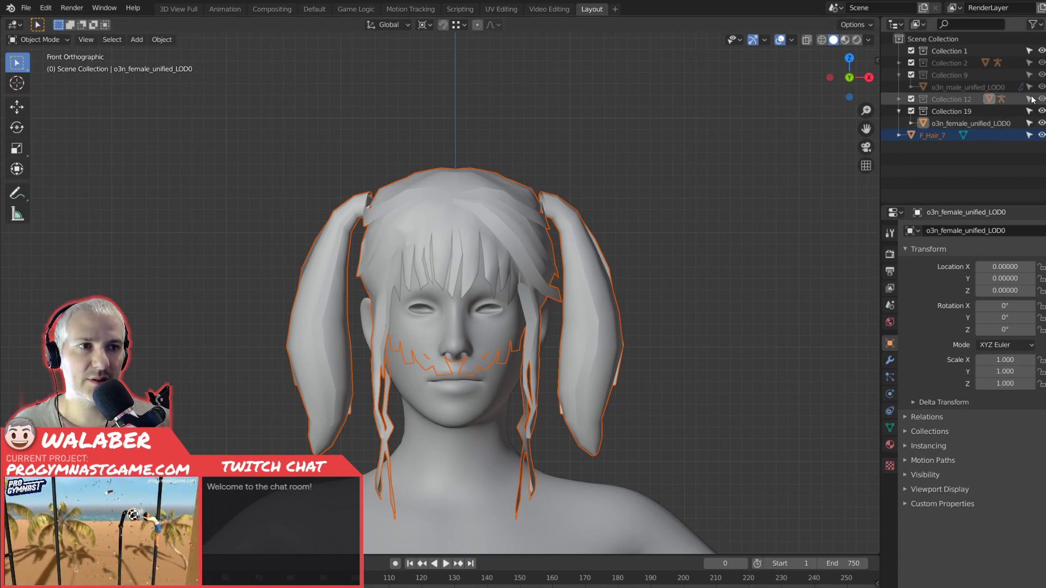
# Expand Collection 12 and make it visible so the female armature shows in the viewport.
pyautogui.click(958, 123)
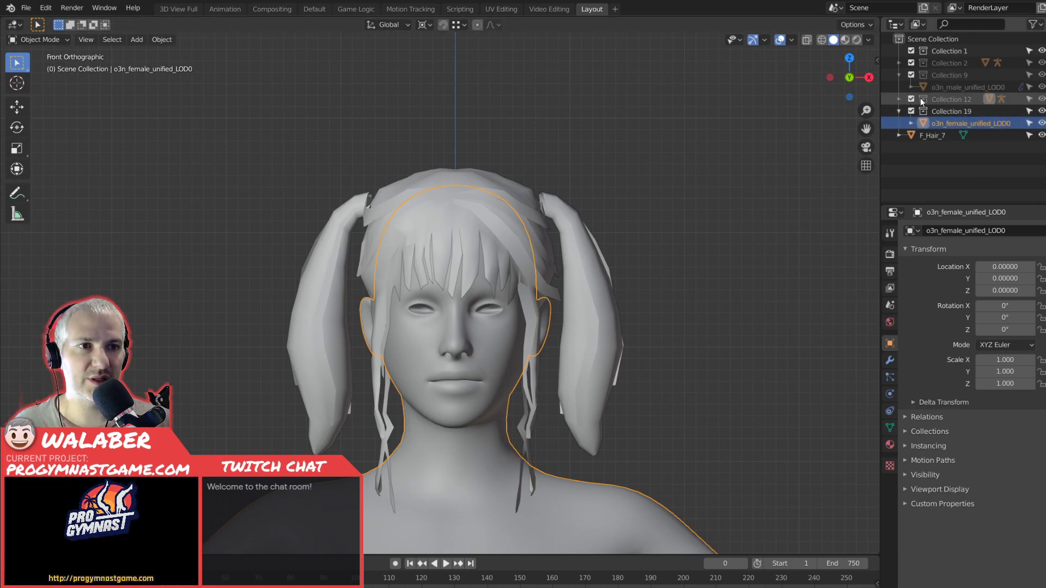
pyautogui.click(899, 99)
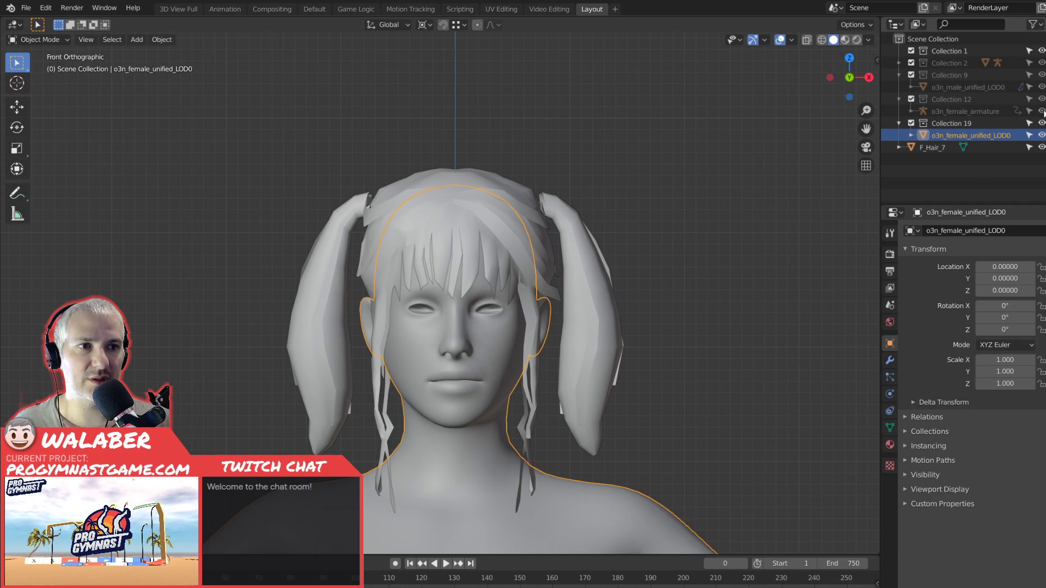
pyautogui.click(988, 99)
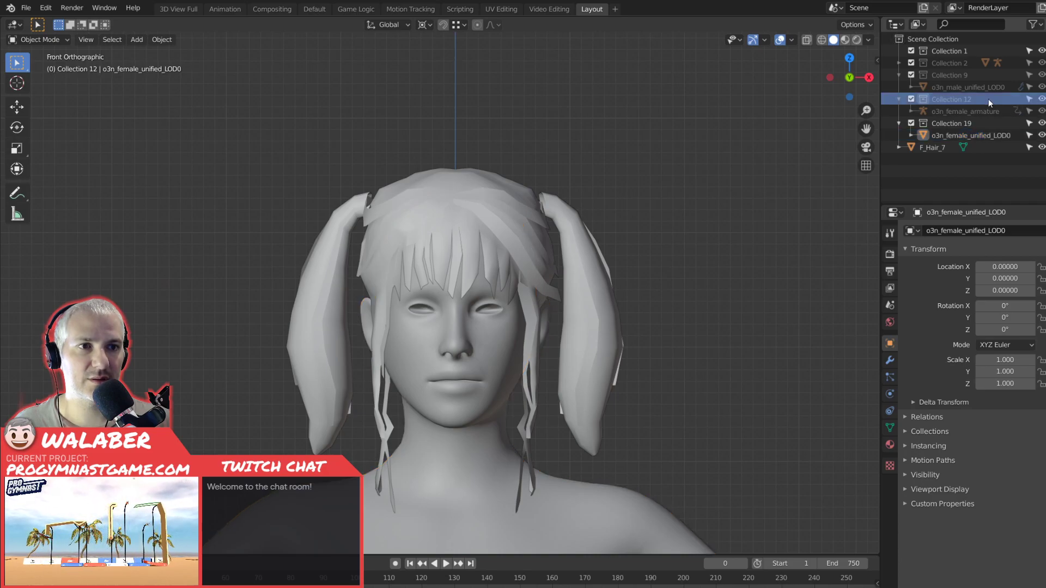
pyautogui.click(1041, 99)
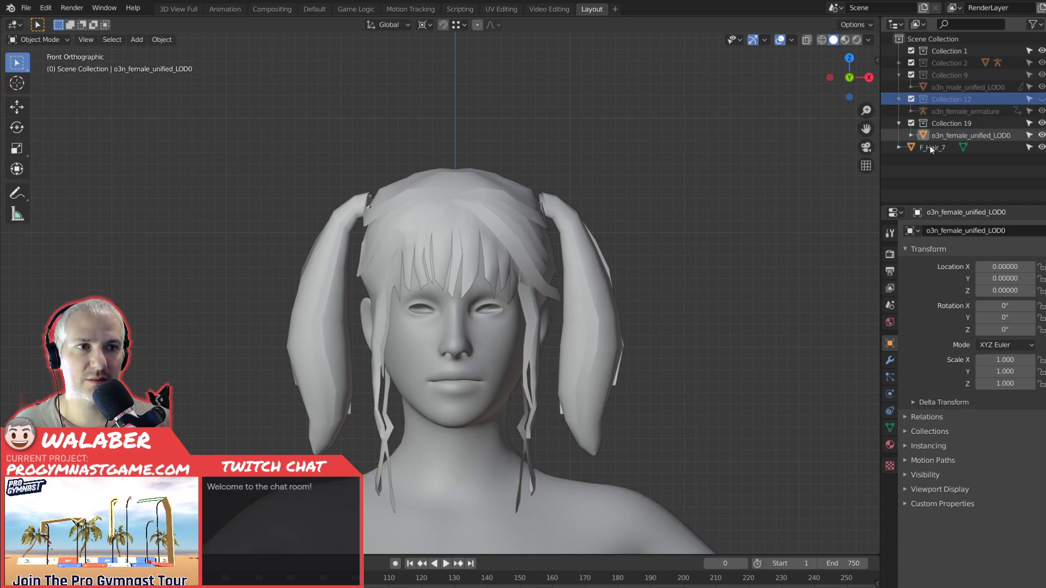
pyautogui.click(1040, 99)
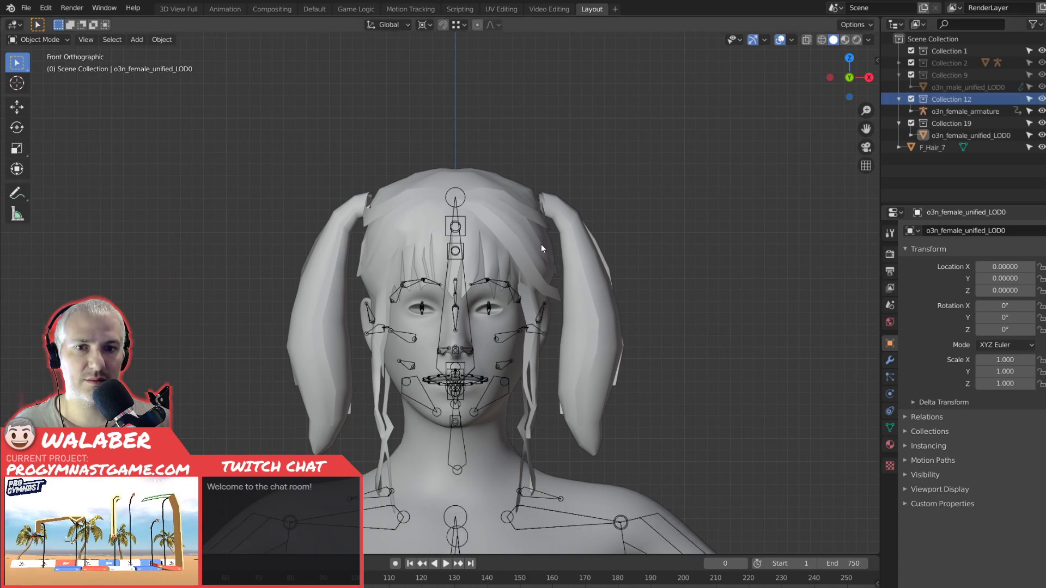
# Select o3n_female_armature and switch it to Edit Mode.
pyautogui.moveTo(635, 298); pyautogui.dragTo(609, 320, button='middle')
pyautogui.click(464, 293)
pyautogui.hotkey('ctrl', 'Tab')
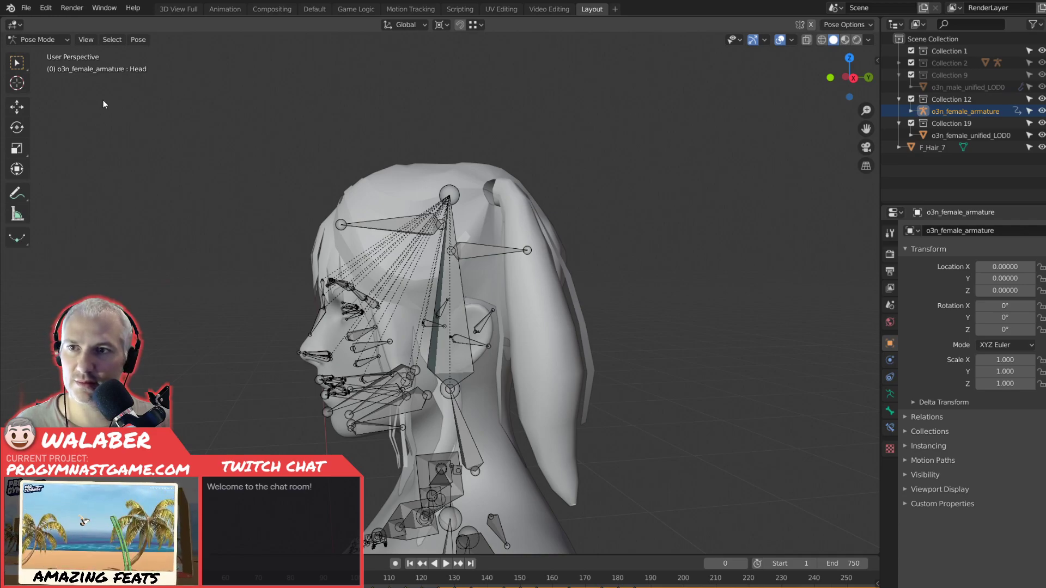
pyautogui.click(38, 41)
pyautogui.click(39, 52)
pyautogui.click(38, 40)
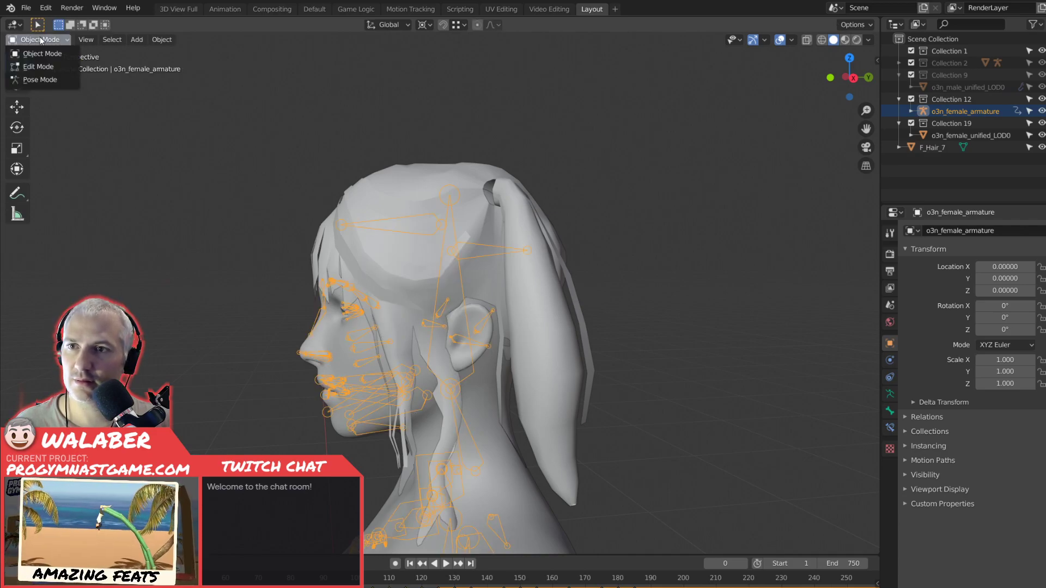
pyautogui.click(46, 66)
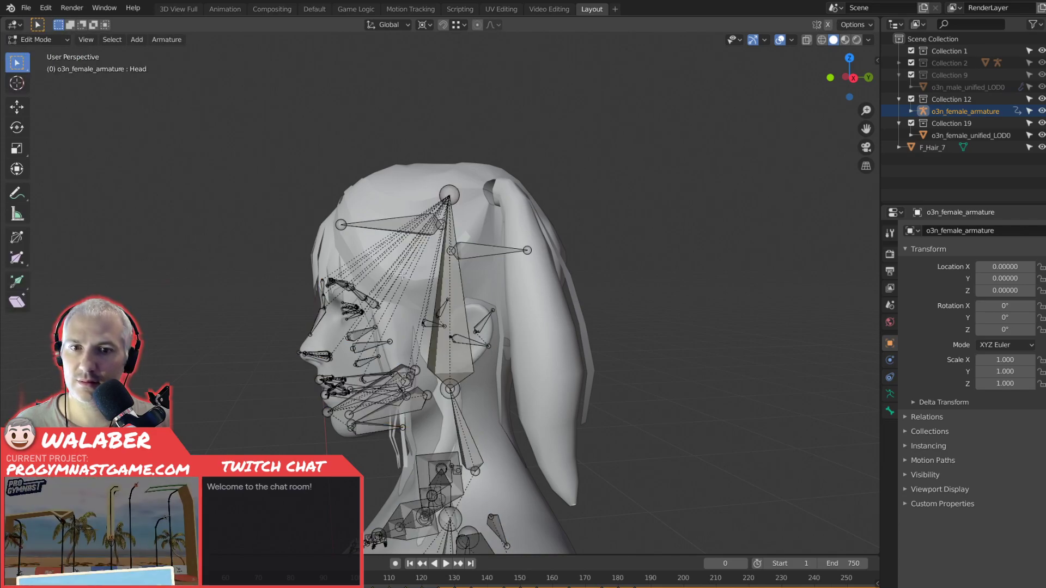
# Select the armature's large head bone and display its bone properties to check its name.
pyautogui.click(455, 289)
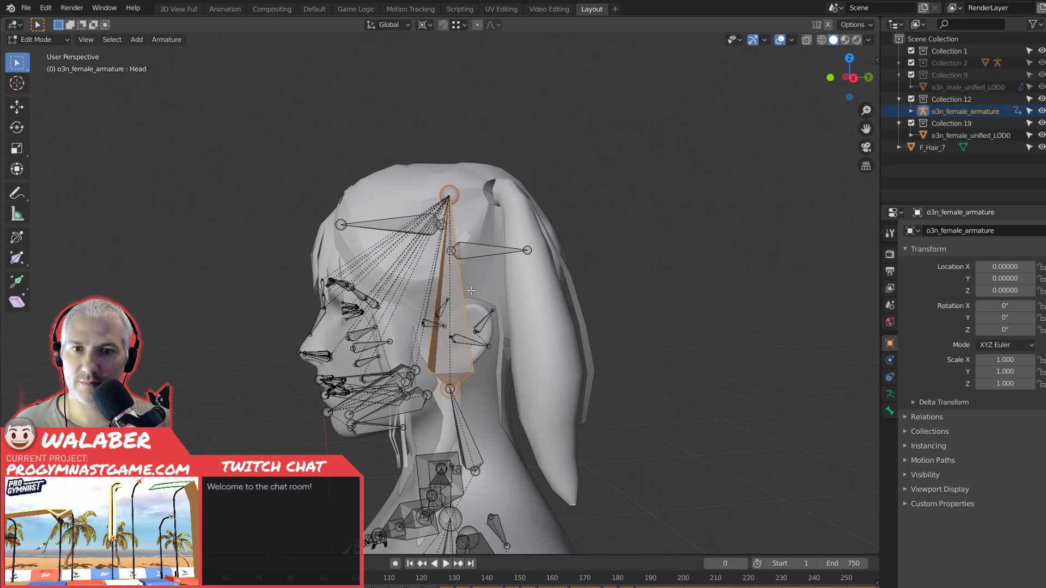
pyautogui.click(889, 377)
pyautogui.click(889, 411)
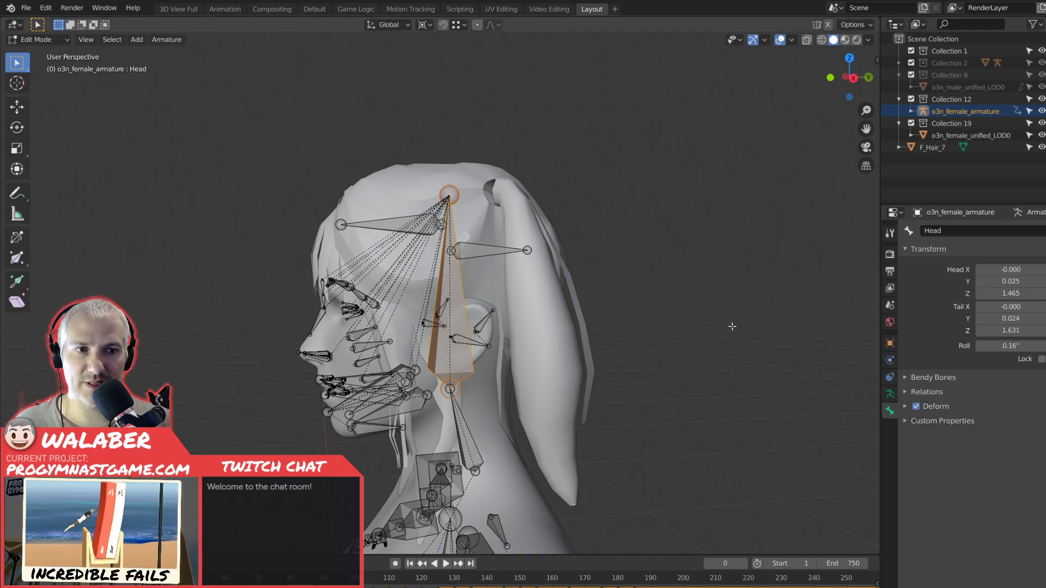
pyautogui.click(660, 315)
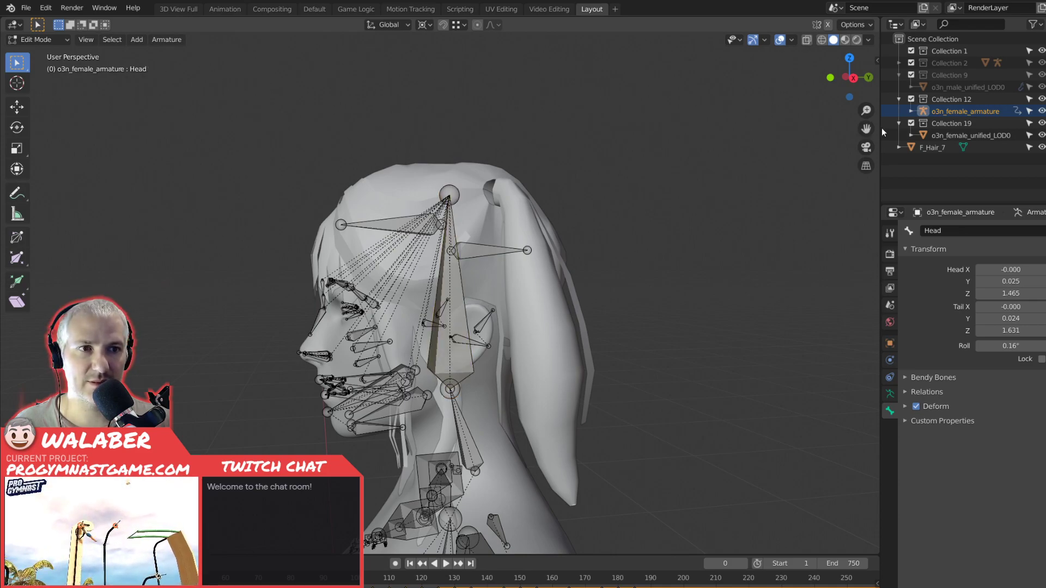
# Expand the o3n_female_armature hierarchy in the outliner from Armature.001 through Global, Position, Hips, LowerBack and Spine to Spine1.
pyautogui.click(911, 111)
pyautogui.click(922, 159)
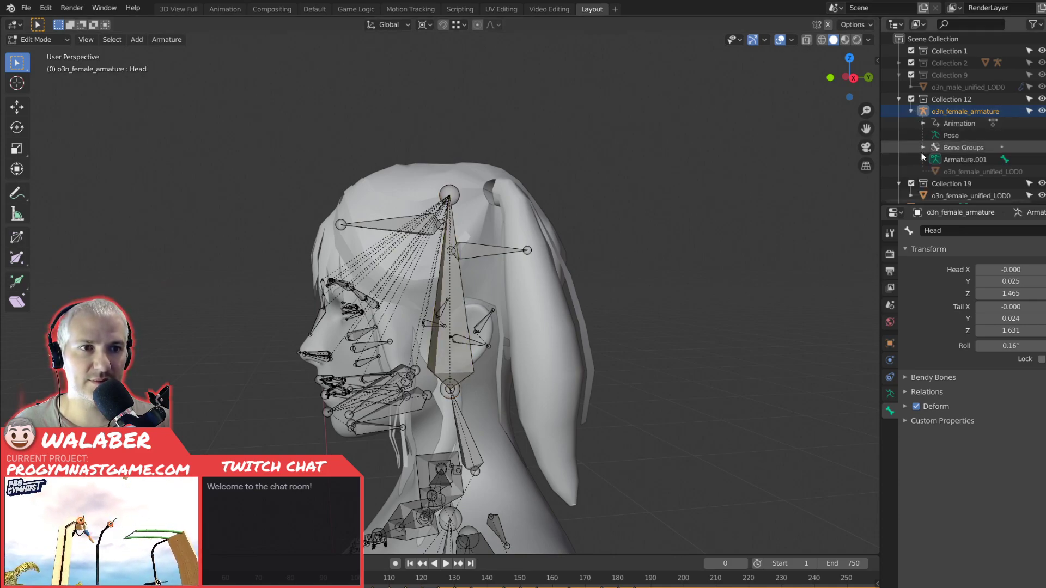
pyautogui.click(934, 172)
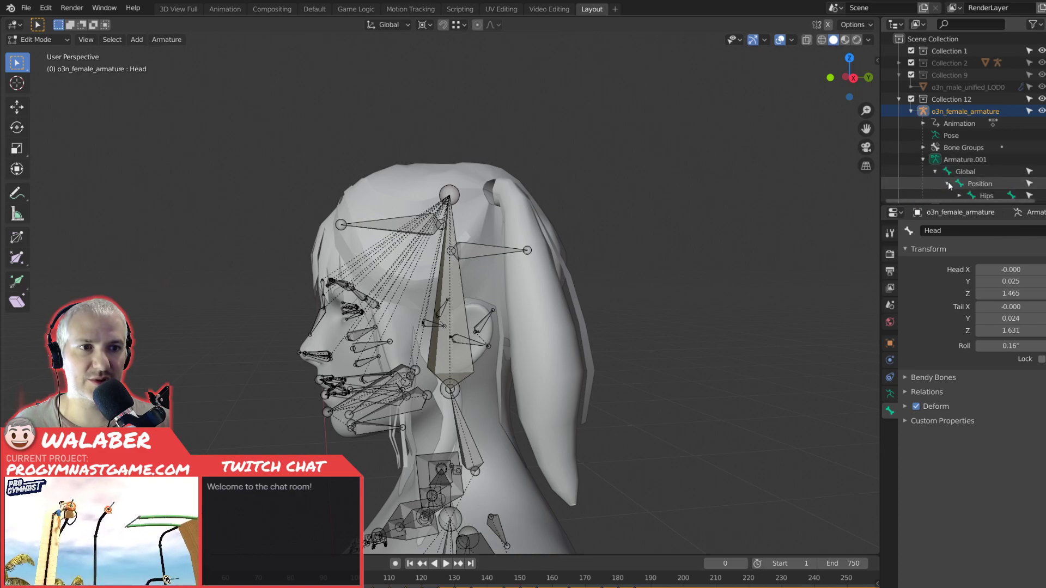
pyautogui.click(947, 183)
pyautogui.scroll(-2, 951, 174)
pyautogui.click(959, 156)
pyautogui.scroll(-1, 959, 157)
pyautogui.scroll(-1, 958, 158)
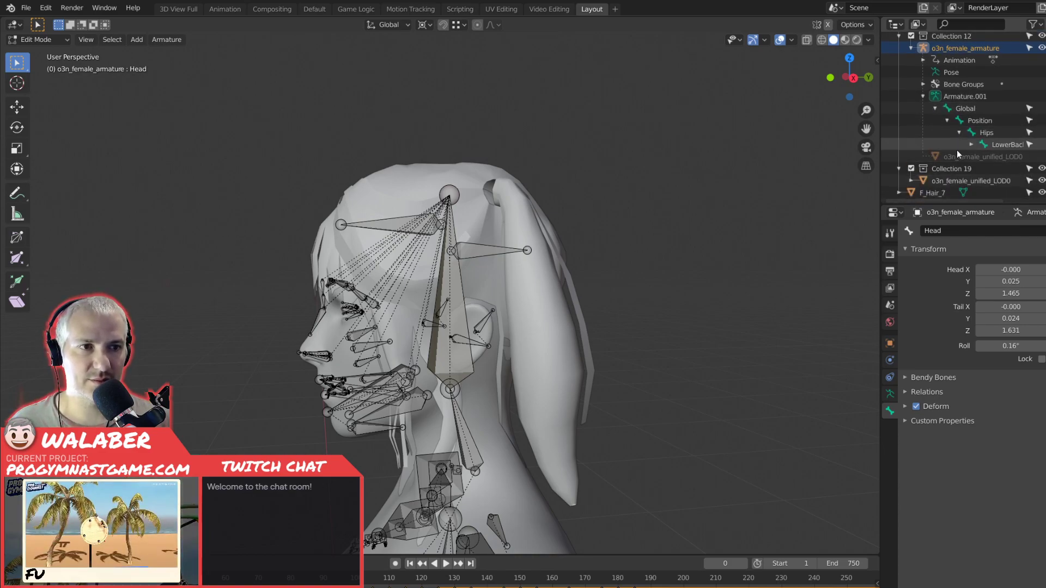
pyautogui.click(972, 145)
pyautogui.click(983, 157)
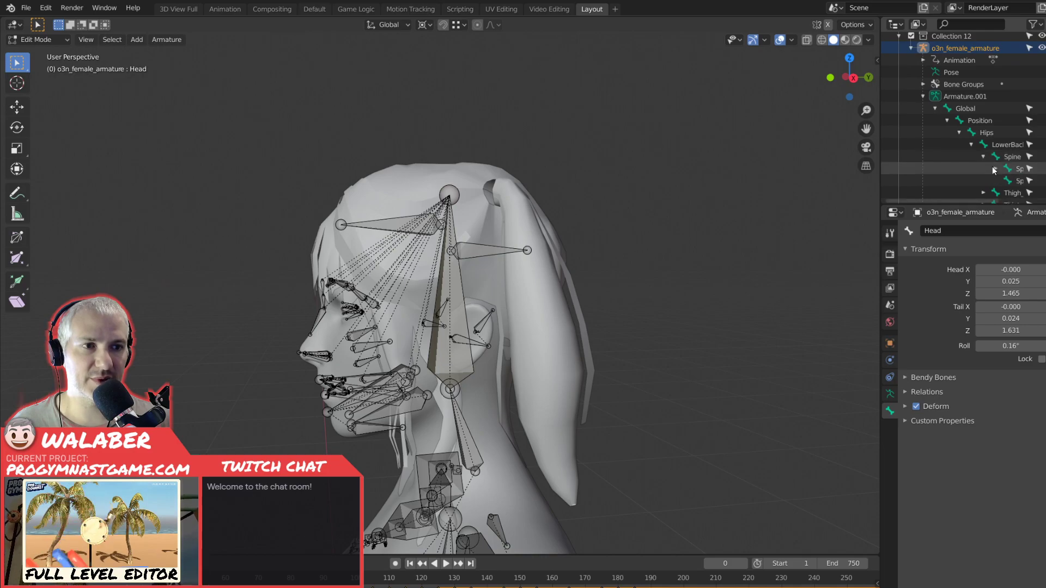
pyautogui.click(995, 169)
# Widen the view of the bone tree, expand Neck and Head, and look through the Head bone's children.
pyautogui.scroll(-1, 997, 174)
pyautogui.moveTo(886, 200); pyautogui.dragTo(950, 200)
pyautogui.scroll(-1, 948, 166)
pyautogui.click(951, 143)
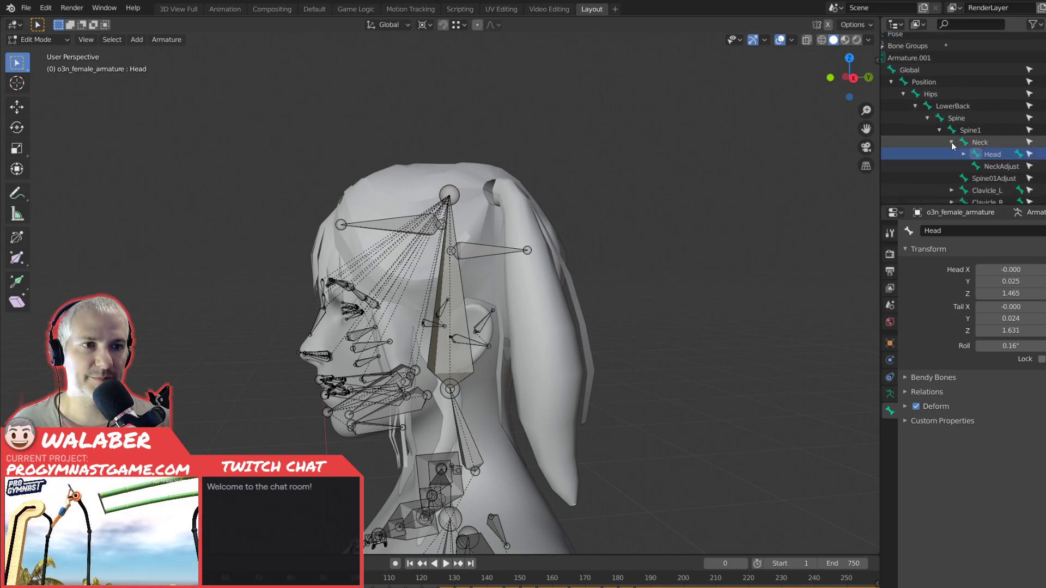
pyautogui.click(964, 155)
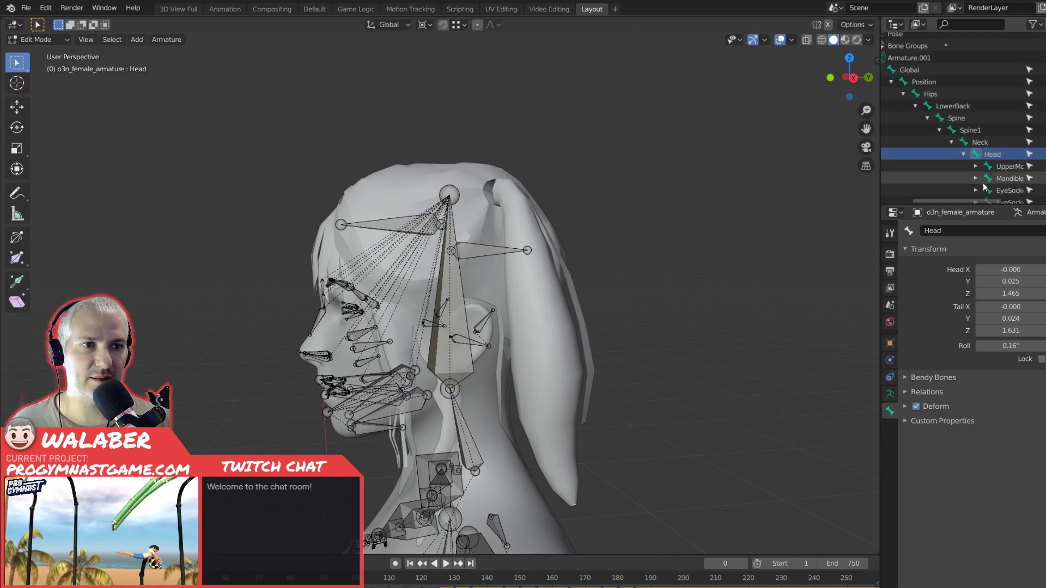
pyautogui.scroll(-2, 952, 181)
pyautogui.scroll(-10, 952, 181)
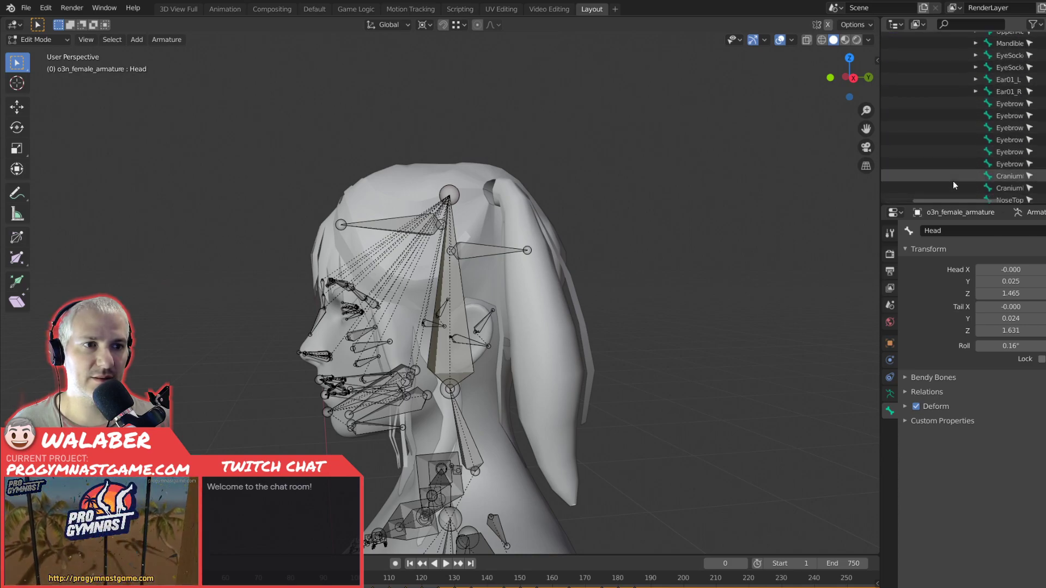
pyautogui.scroll(10, 953, 182)
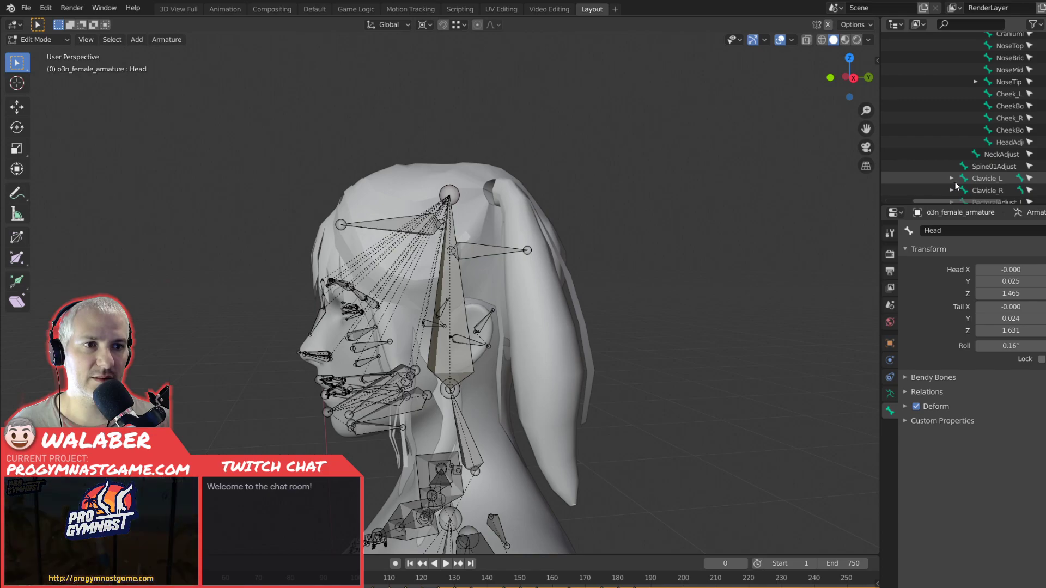
pyautogui.scroll(3, 956, 182)
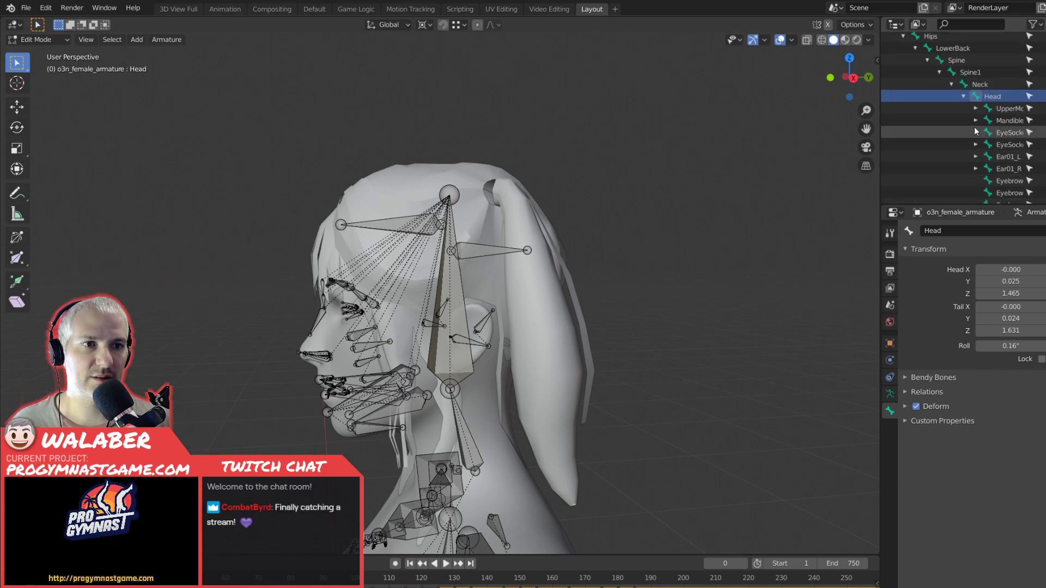
pyautogui.click(974, 84)
pyautogui.click(988, 98)
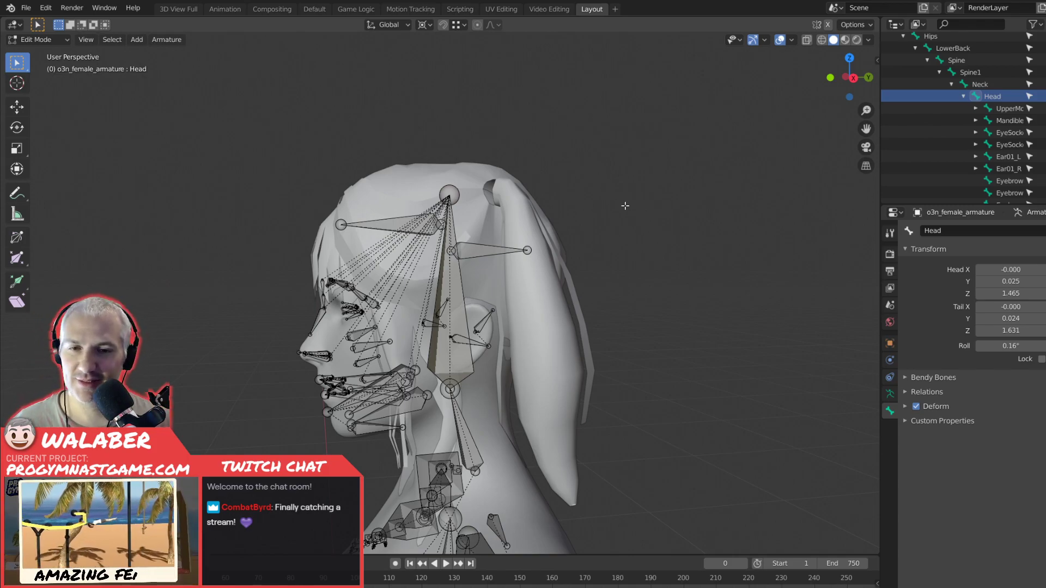
pyautogui.moveTo(609, 263); pyautogui.dragTo(641, 277, button='middle')
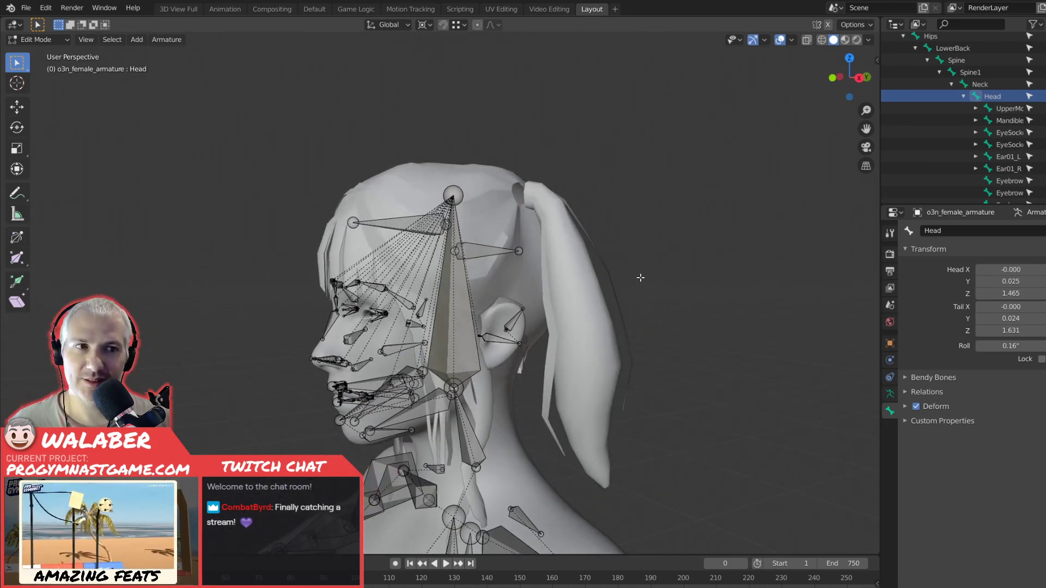
pyautogui.moveTo(424, 306); pyautogui.dragTo(488, 309, button='middle')
pyautogui.press('KP_3')
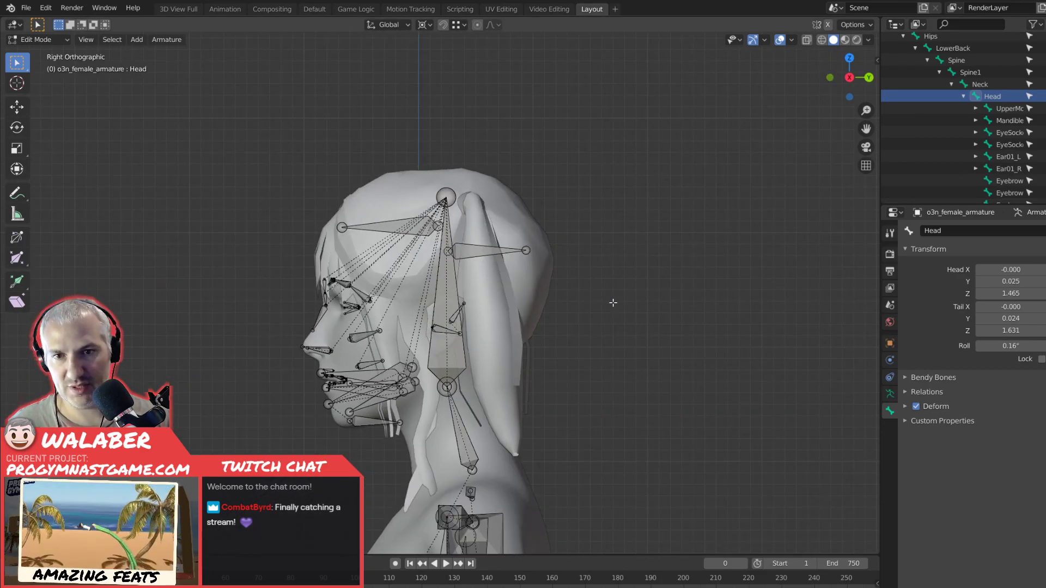
pyautogui.press('KP_1')
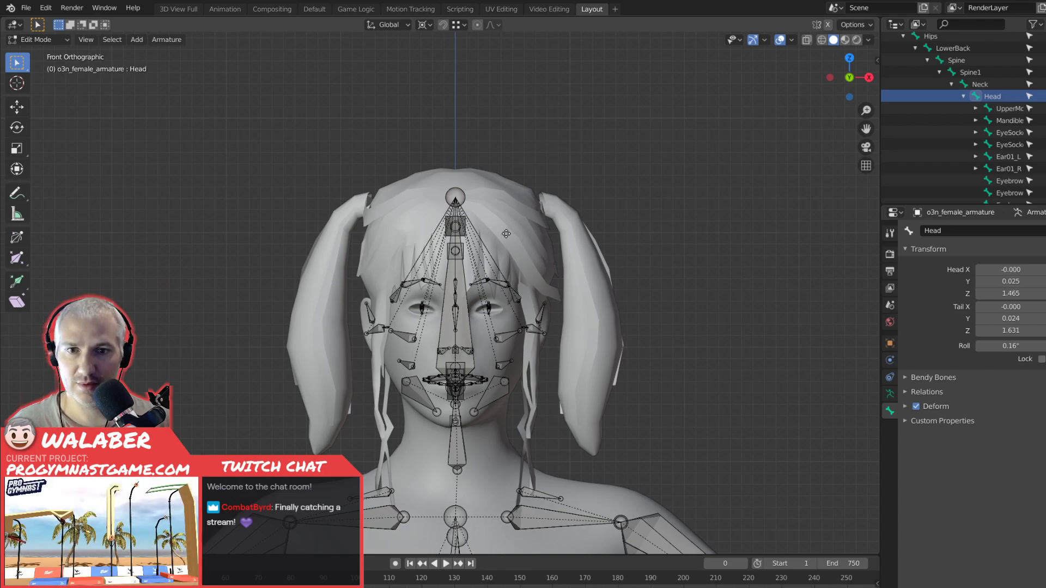
pyautogui.press('e')
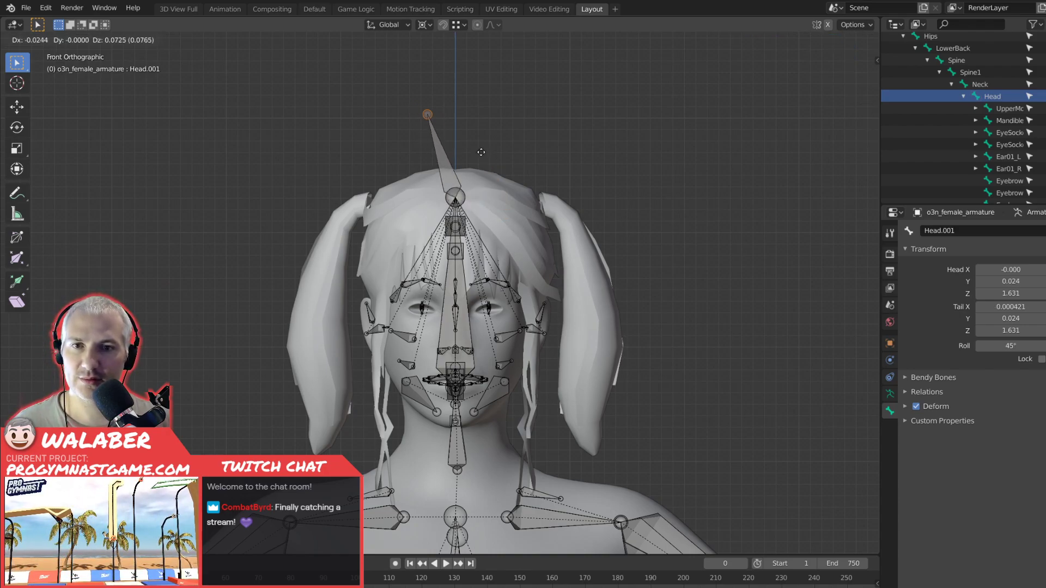
pyautogui.press('Escape')
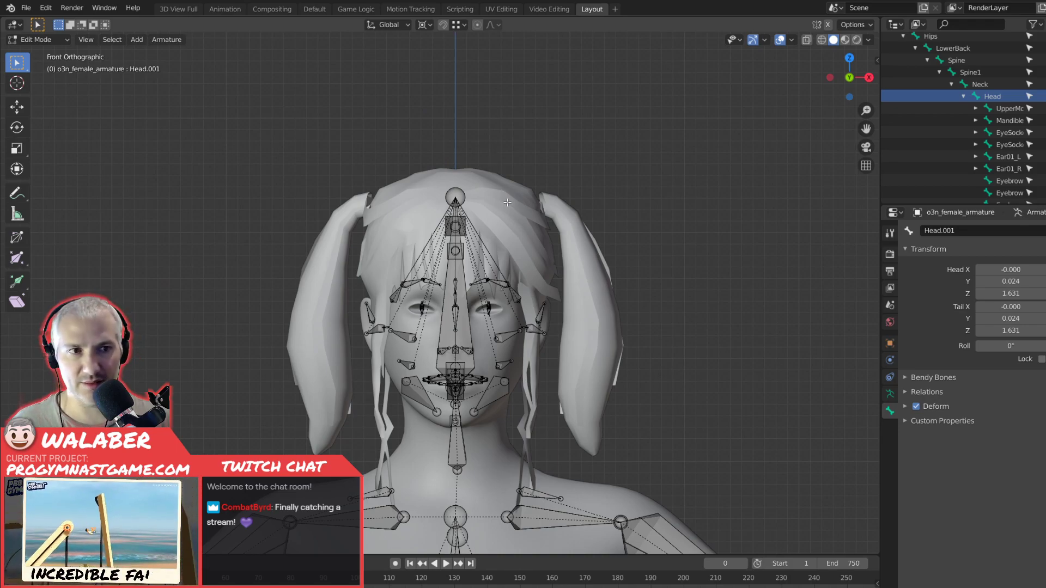
pyautogui.press('KP_3')
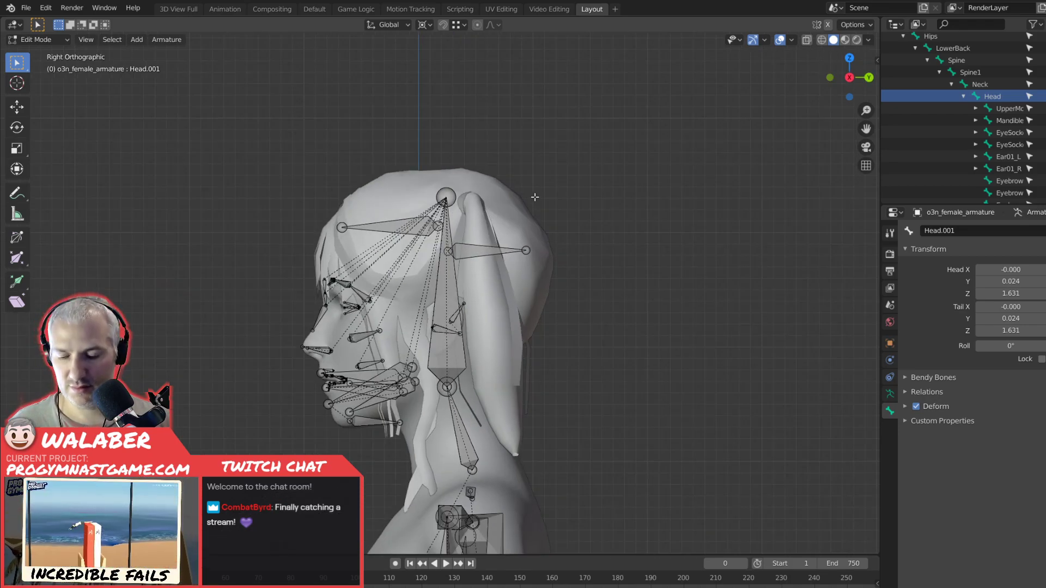
pyautogui.press('e')
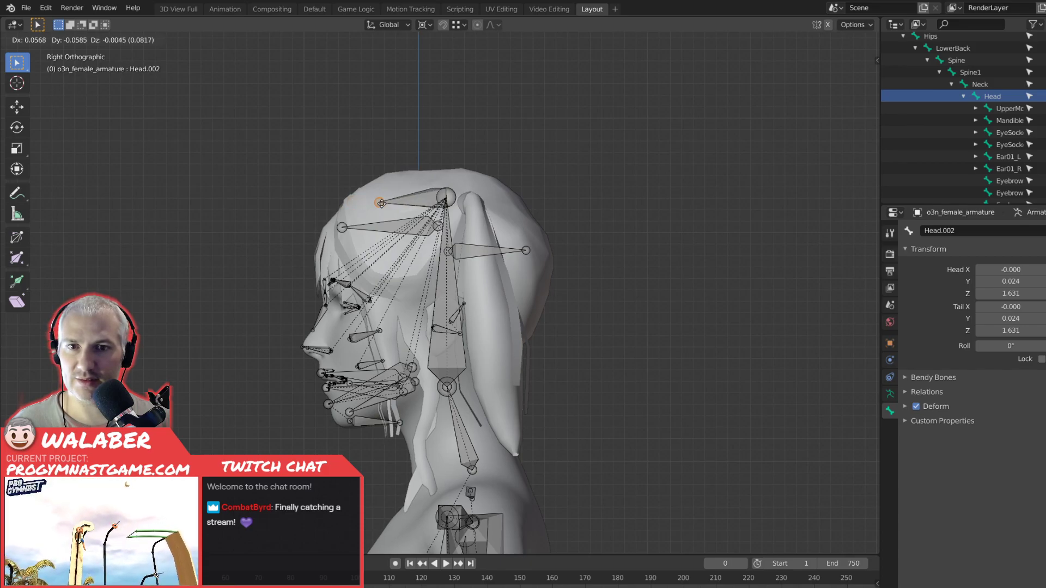
pyautogui.press('Escape')
# In the right side view, extrude a new bone from the top of the Head bone by -0.05 along global Y.
pyautogui.press('KP_7')
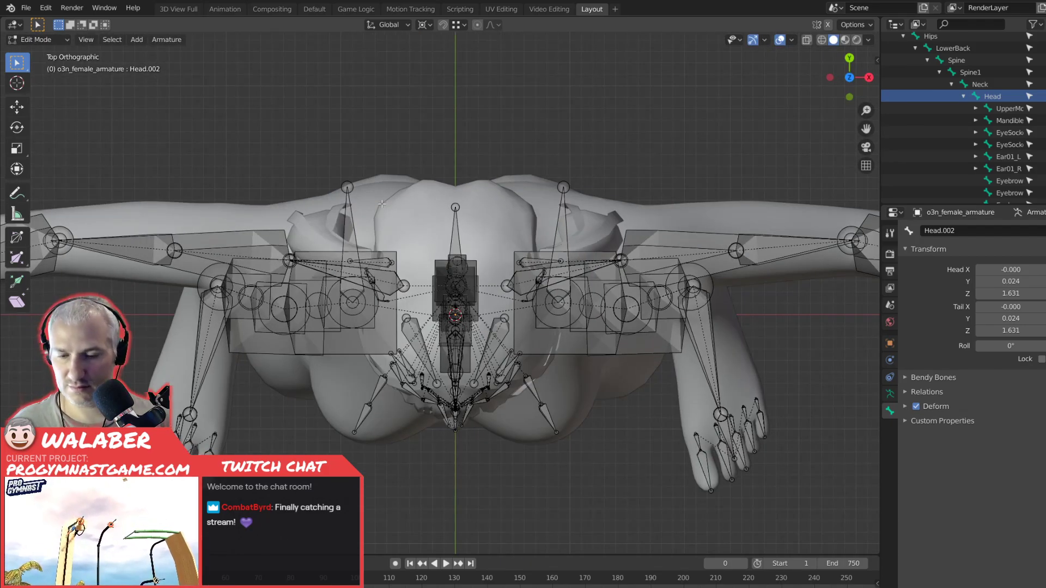
pyautogui.press('KP_1')
pyautogui.press('KP_3')
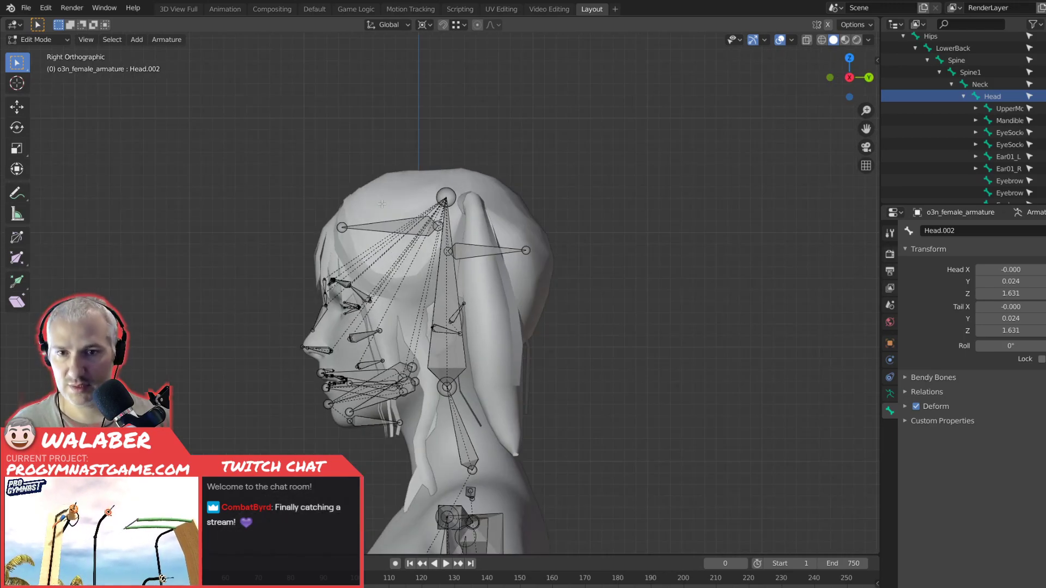
pyautogui.press('e')
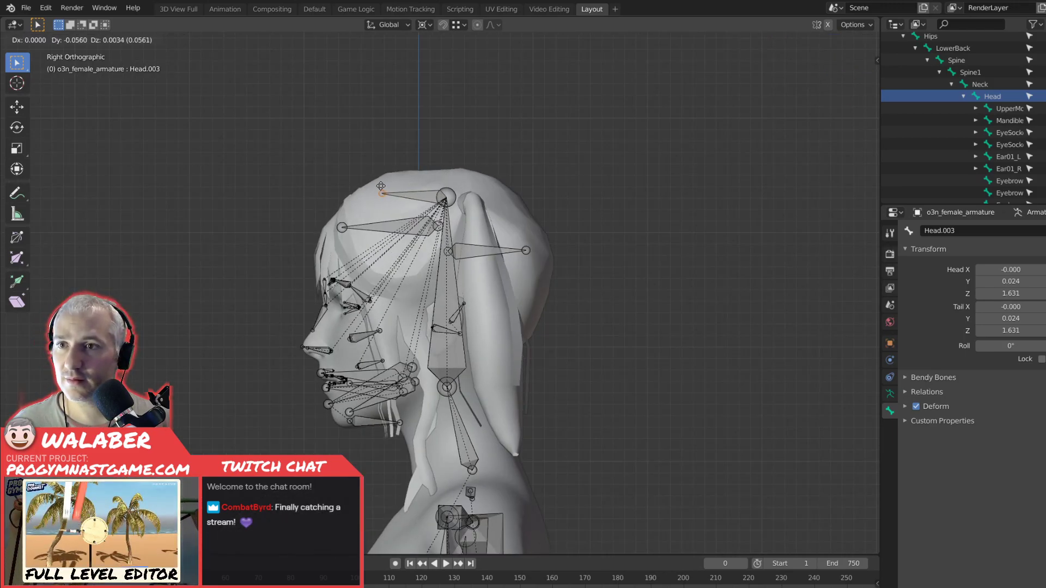
pyautogui.press('y')
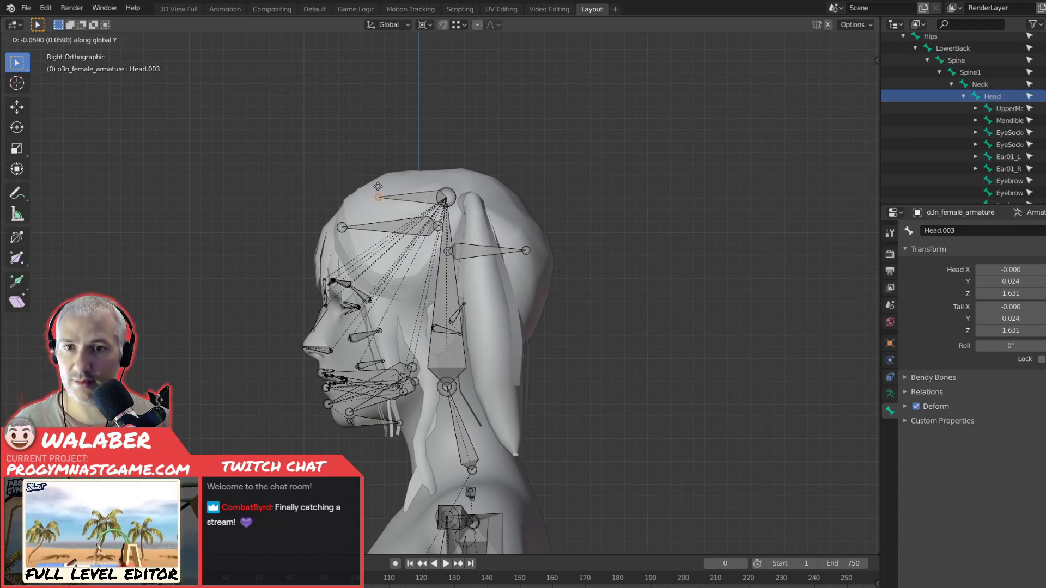
pyautogui.write('-0.5')
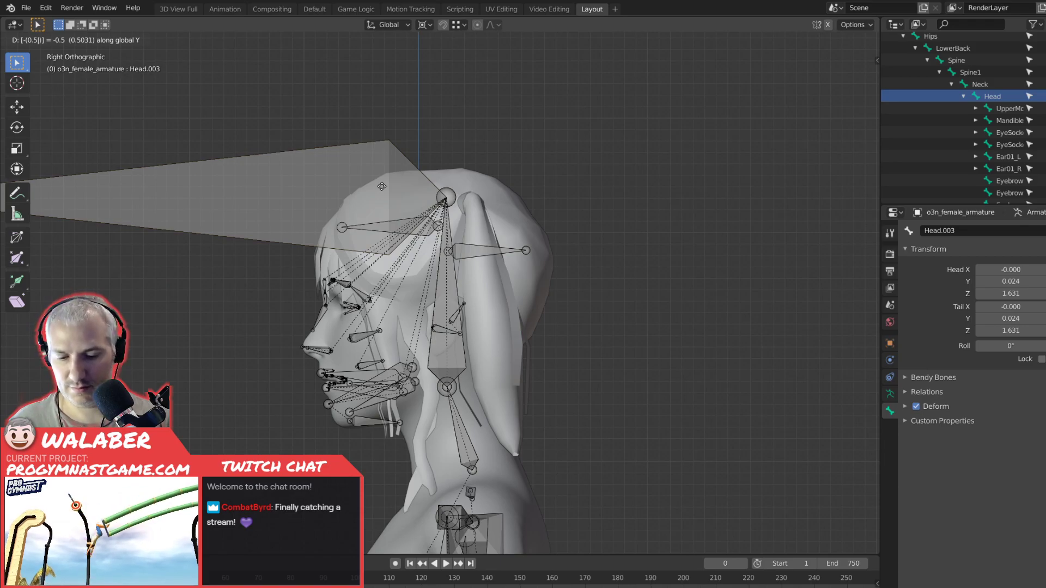
pyautogui.press('BackSpace')
pyautogui.write('05')
pyautogui.press('Return')
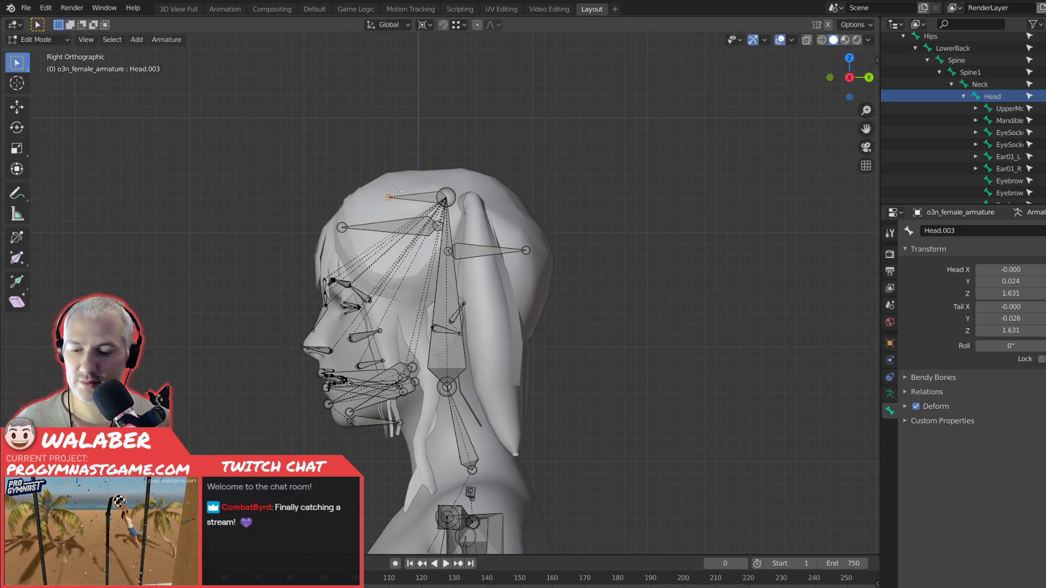
# Select the newly extruded bone at the top of the head and rename it DynamicHairRoot.
pyautogui.click(422, 196)
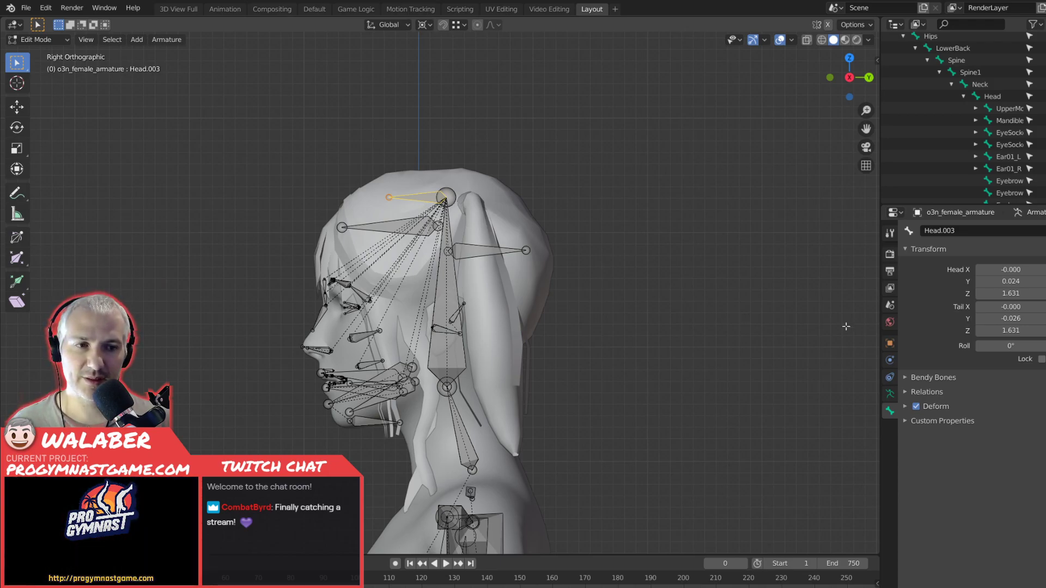
pyautogui.click(970, 230)
pyautogui.write('Dym')
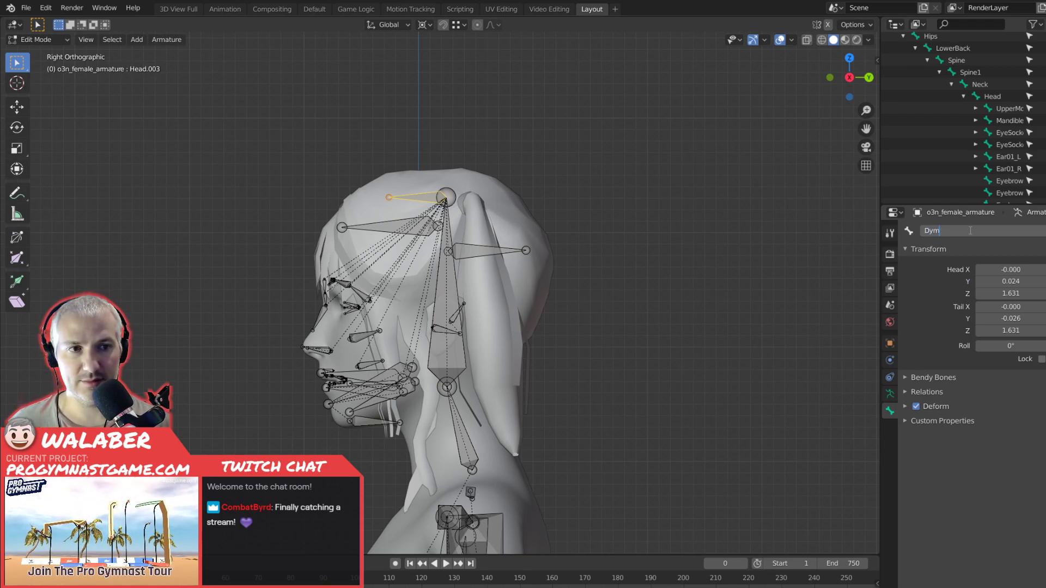
pyautogui.write('amicHairRoot')
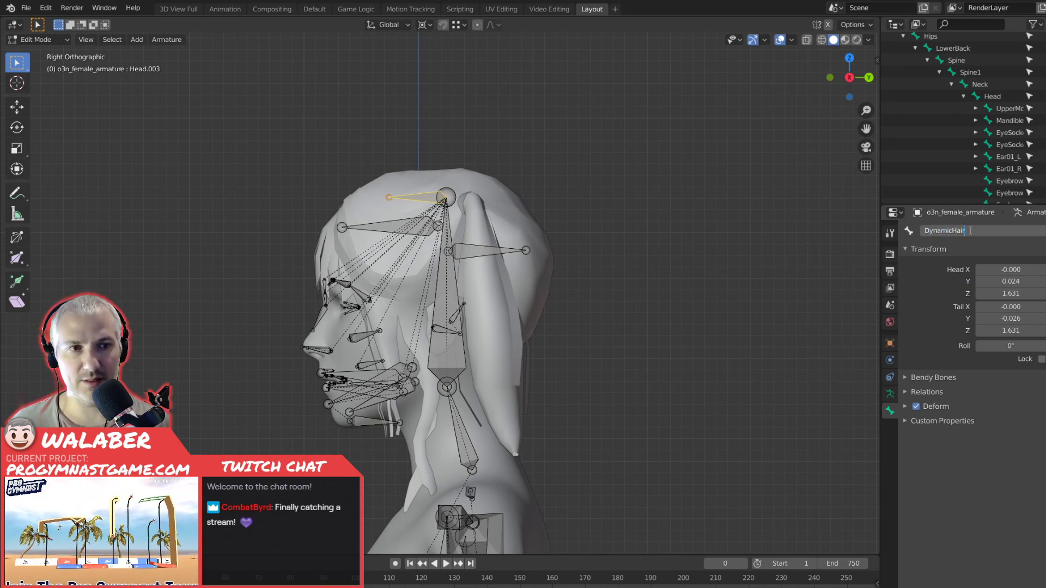
pyautogui.press('Return')
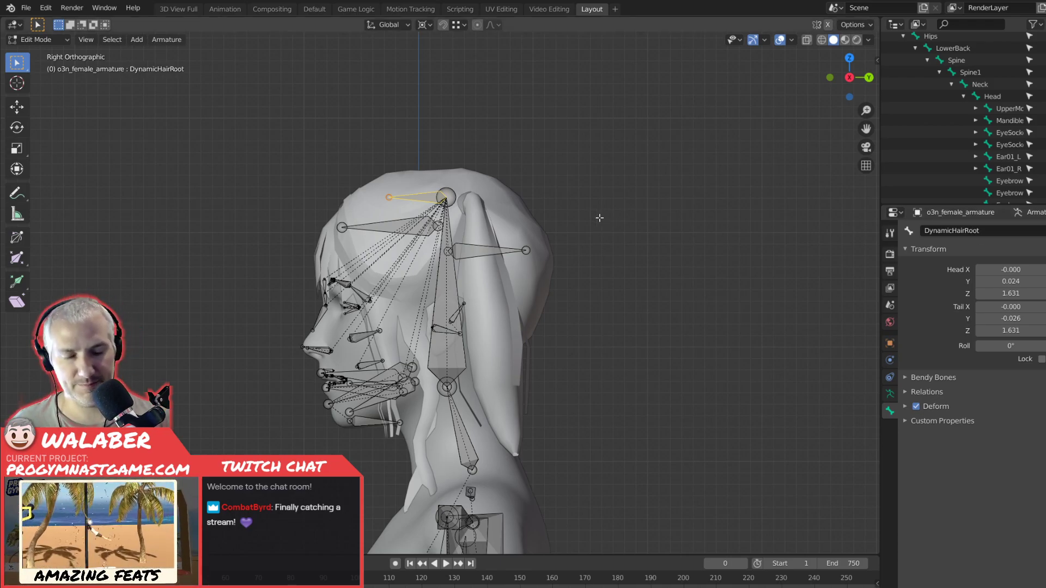
# Duplicate the DynamicHairRoot bone in top view and place the copy near the +X pigtail's base, head at about X 0.069, Y 0.047.
pyautogui.press('KP_1')
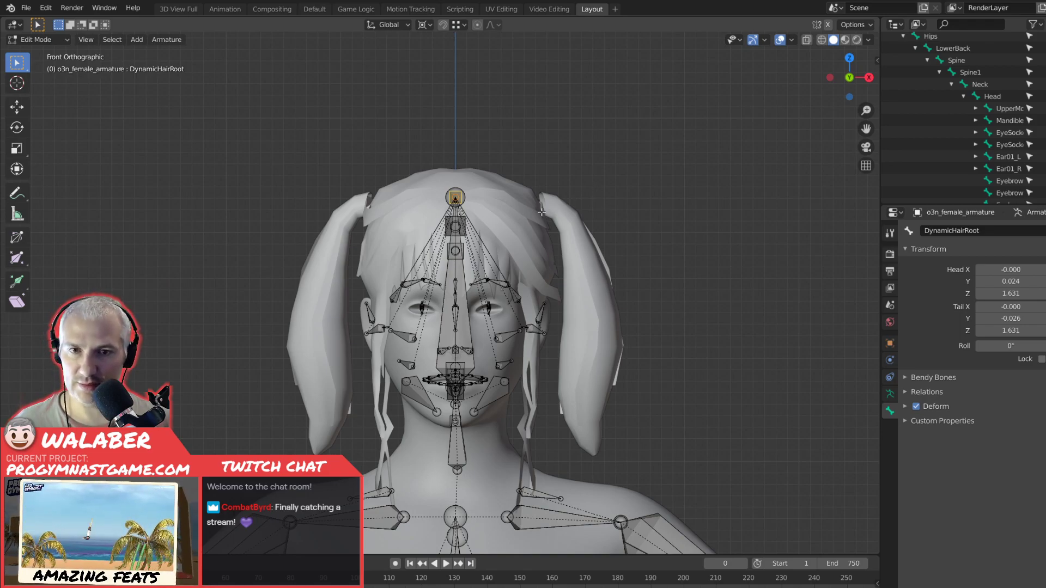
pyautogui.moveTo(553, 200); pyautogui.dragTo(517, 247, button='middle')
pyautogui.press('KP_7')
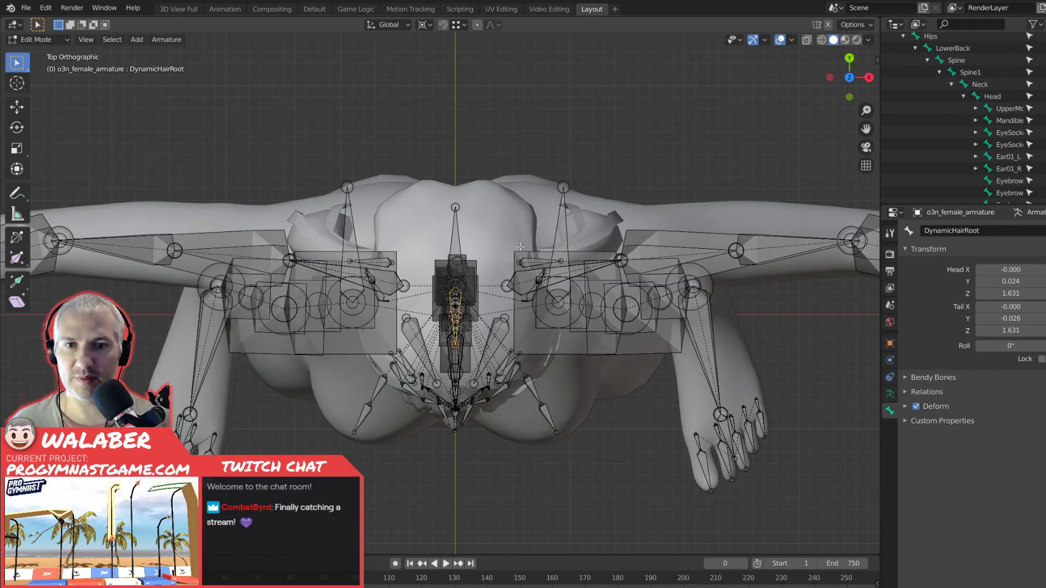
pyautogui.scroll(3, 520, 247)
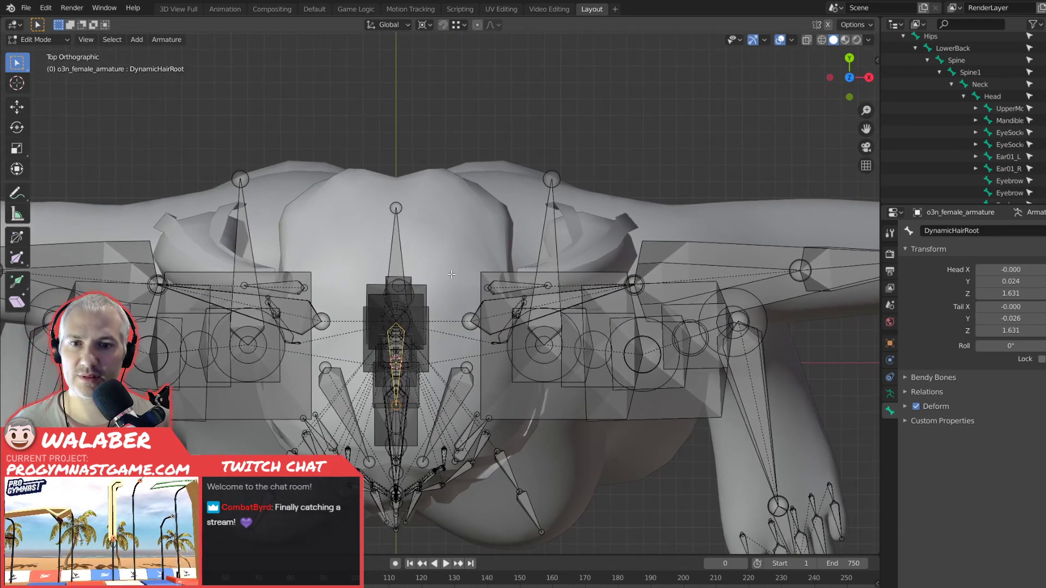
pyautogui.scroll(3, 451, 274)
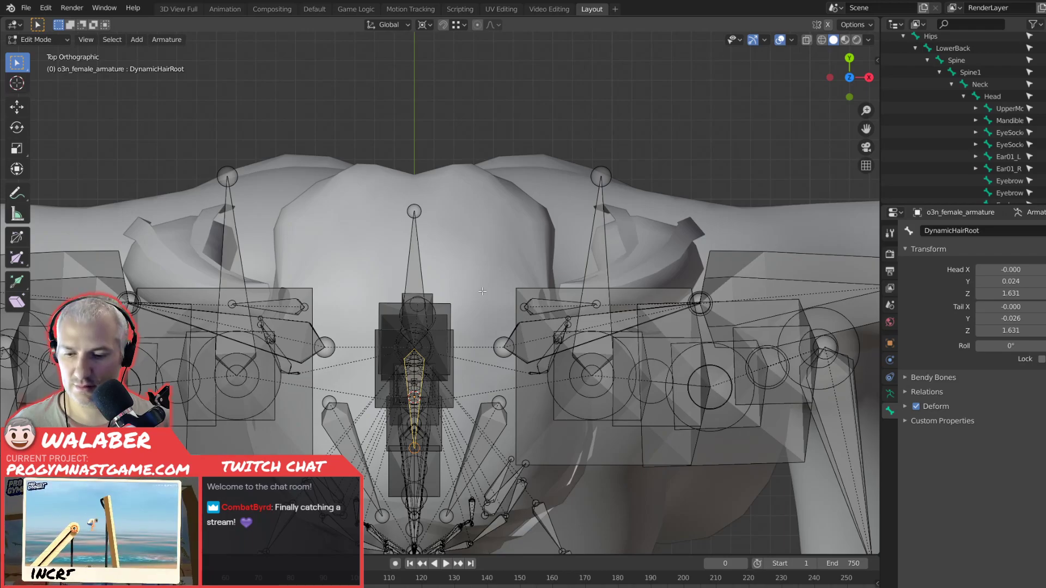
pyautogui.hotkey('shift', 'd')
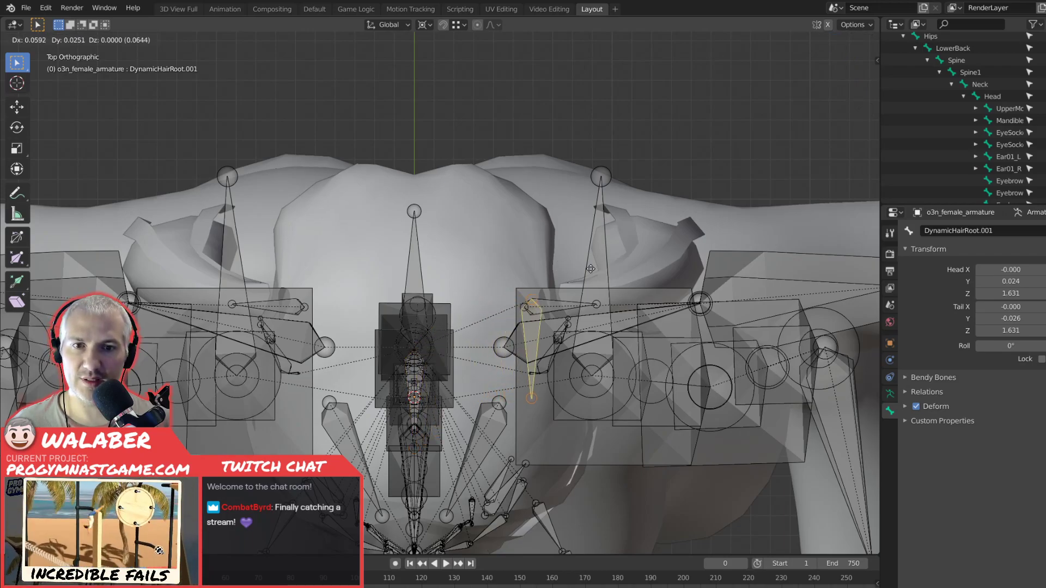
pyautogui.click(607, 272)
# Move the duplicated bone's tail outward into the pigtail, to about X 0.114, Y 0.058.
pyautogui.press('KP_1')
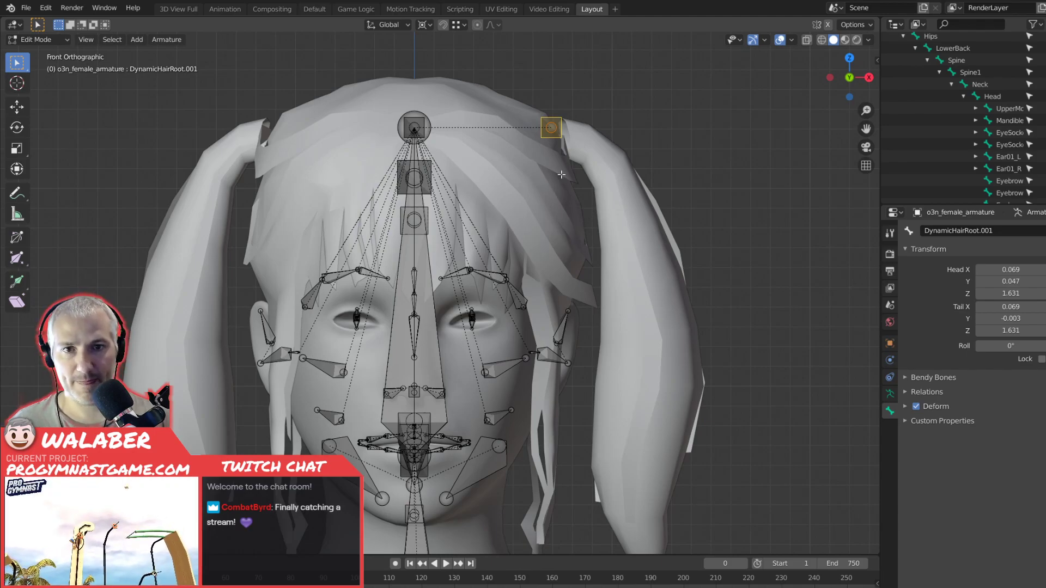
pyautogui.press('KP_7')
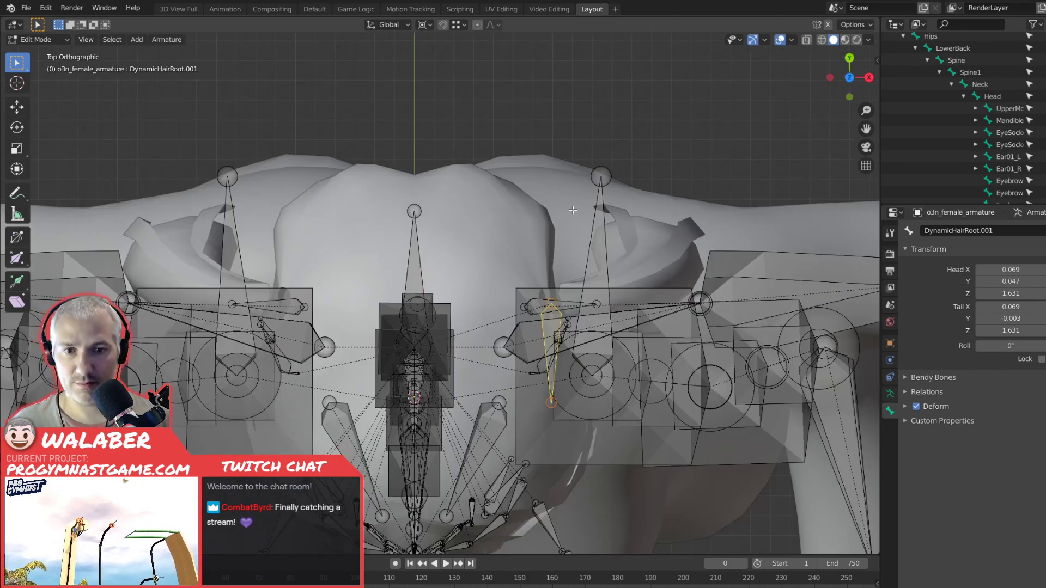
pyautogui.click(548, 406)
pyautogui.press('g')
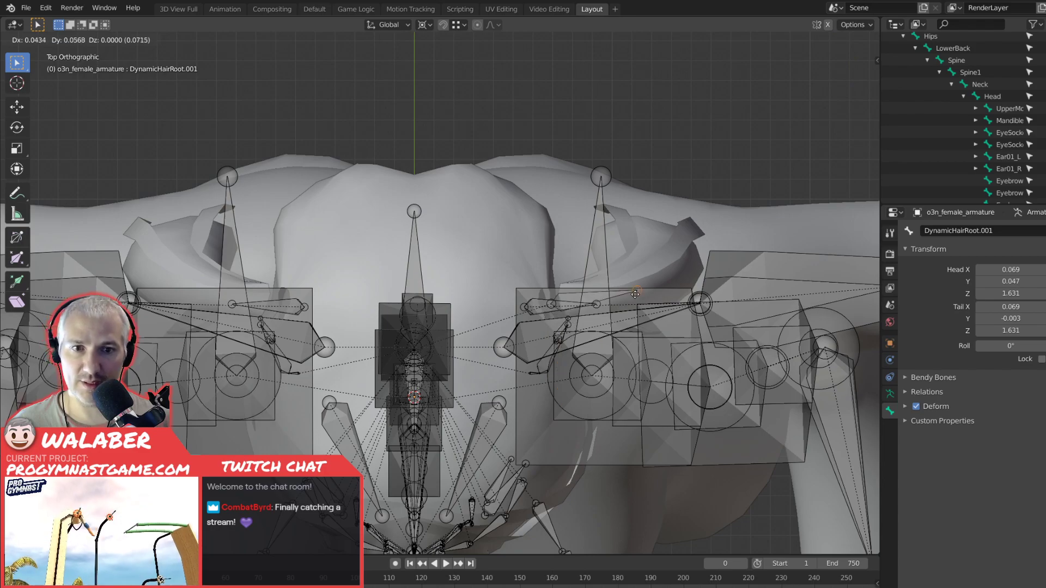
pyautogui.click(637, 287)
# In front view, move the whole duplicated bone onto the pigtail's attachment point, with its head at about X 0.076, Z 1.625.
pyautogui.press('KP_1')
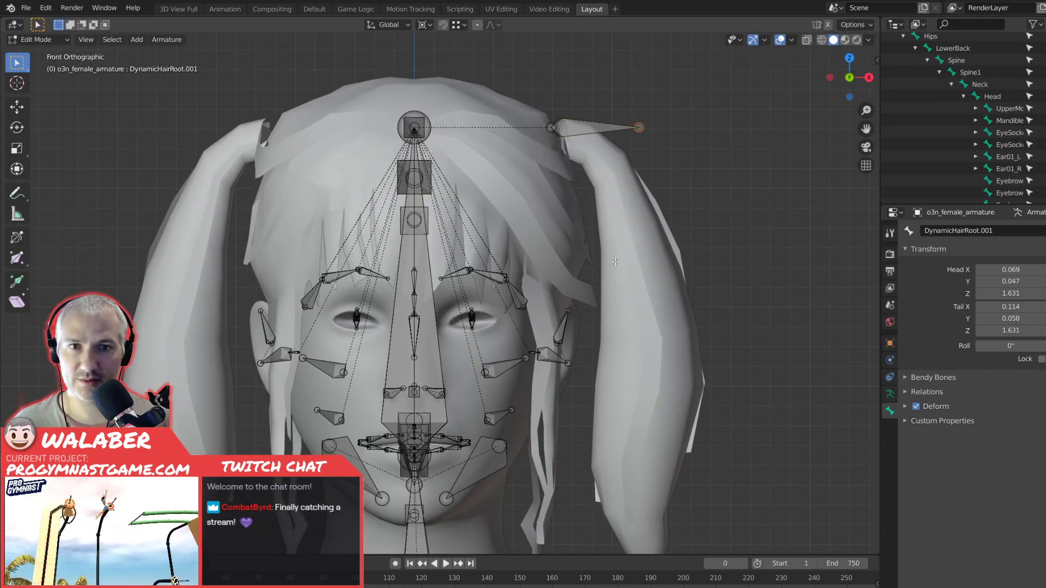
pyautogui.click(574, 133)
pyautogui.press('g')
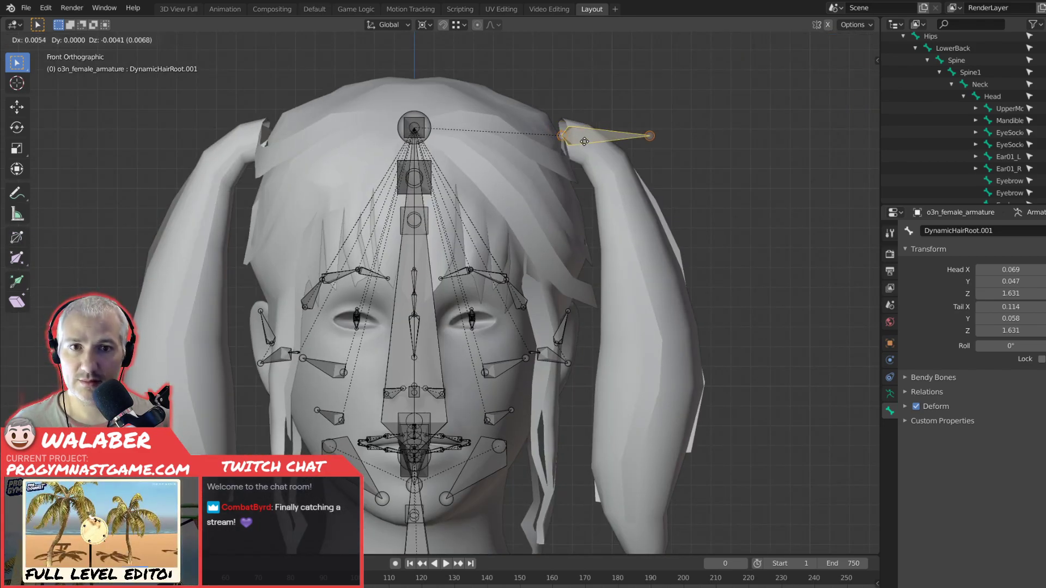
pyautogui.click(587, 145)
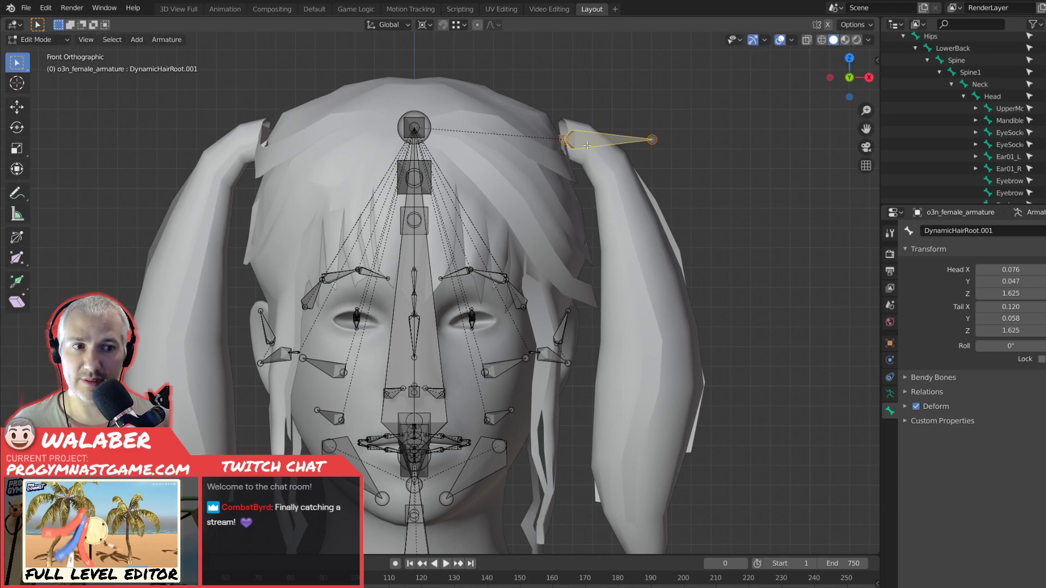
# Set DynamicHairRoot as the parent of the DynamicHairRoot.001 bone in its relations settings.
pyautogui.click(906, 391)
pyautogui.click(1041, 435)
pyautogui.click(1002, 435)
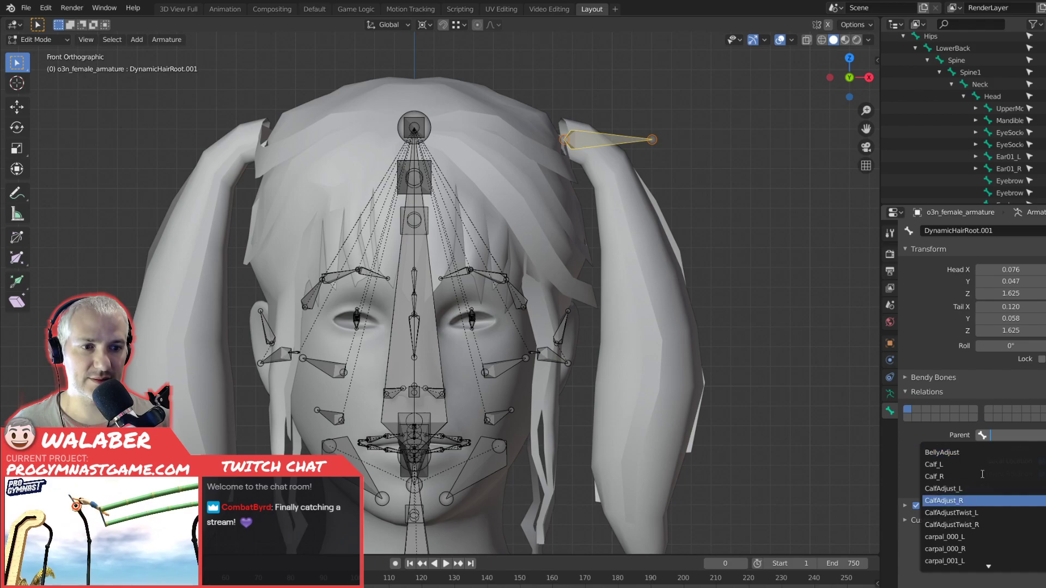
pyautogui.scroll(-15, 977, 499)
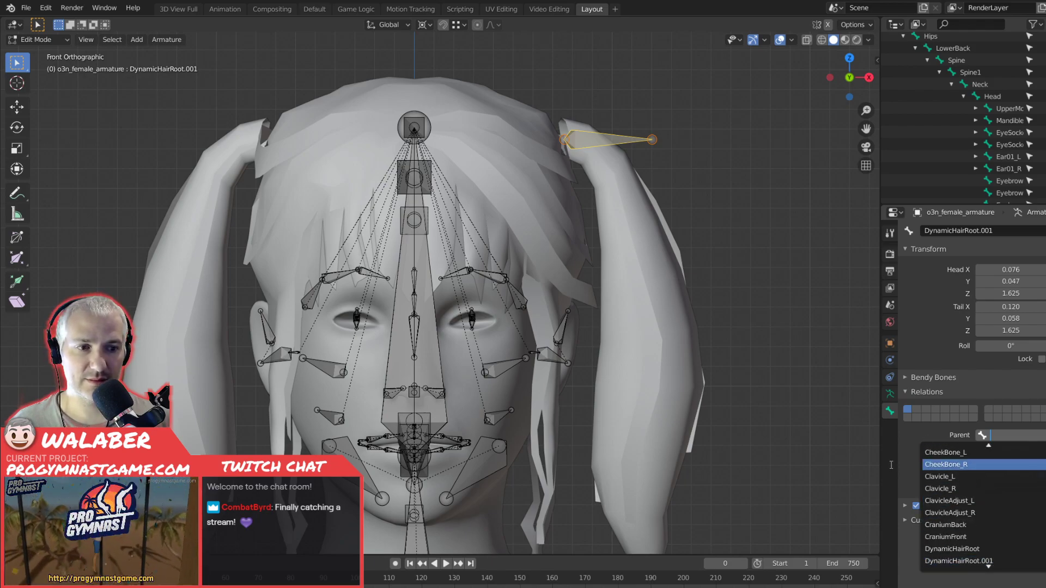
pyautogui.click(956, 548)
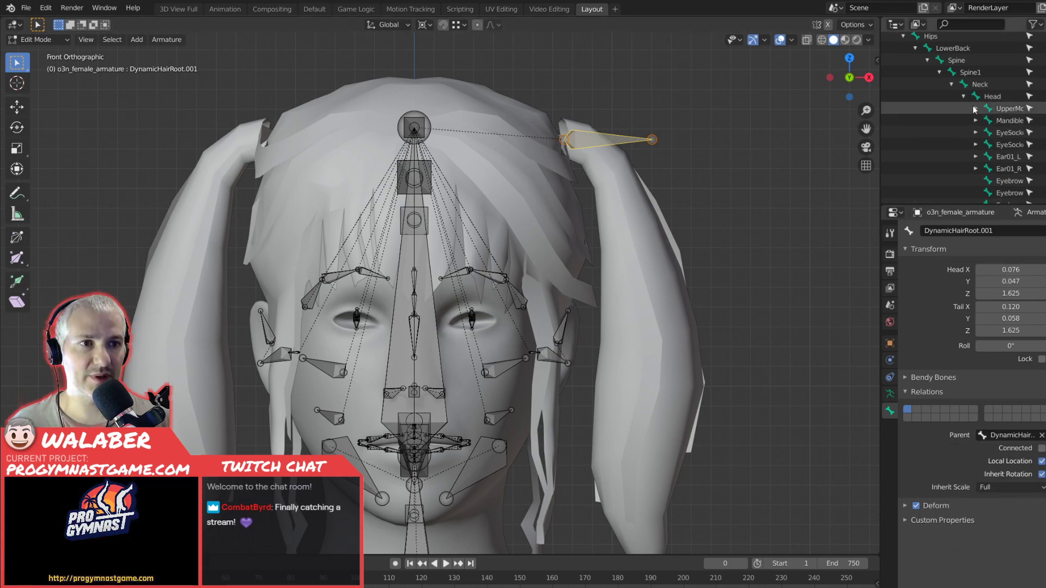
# Find the Head.001 bone among Head's children in the outliner and examine where it sits in the viewport.
pyautogui.scroll(-8, 973, 162)
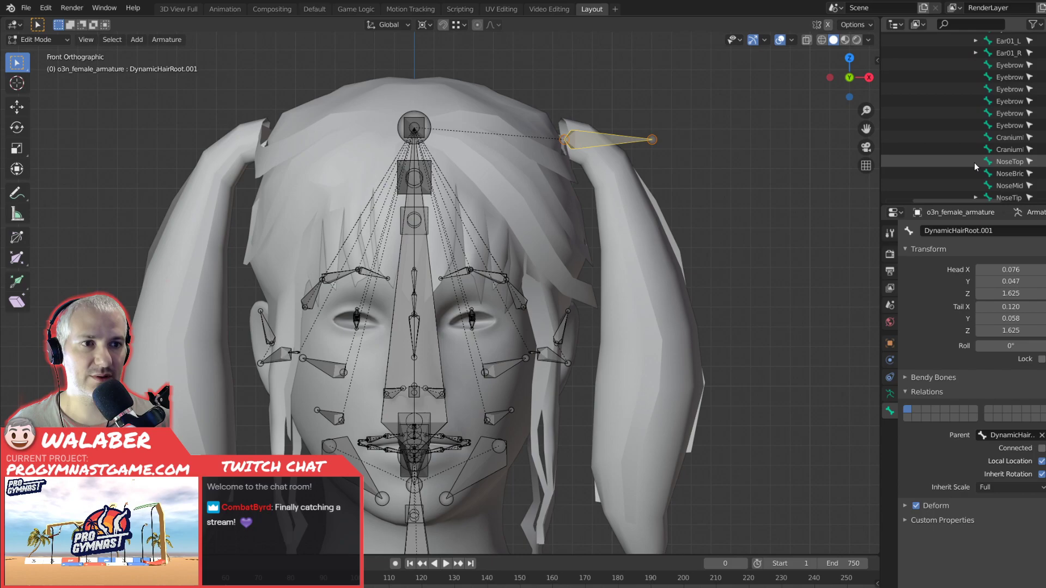
pyautogui.scroll(-2, 974, 162)
pyautogui.click(1004, 171)
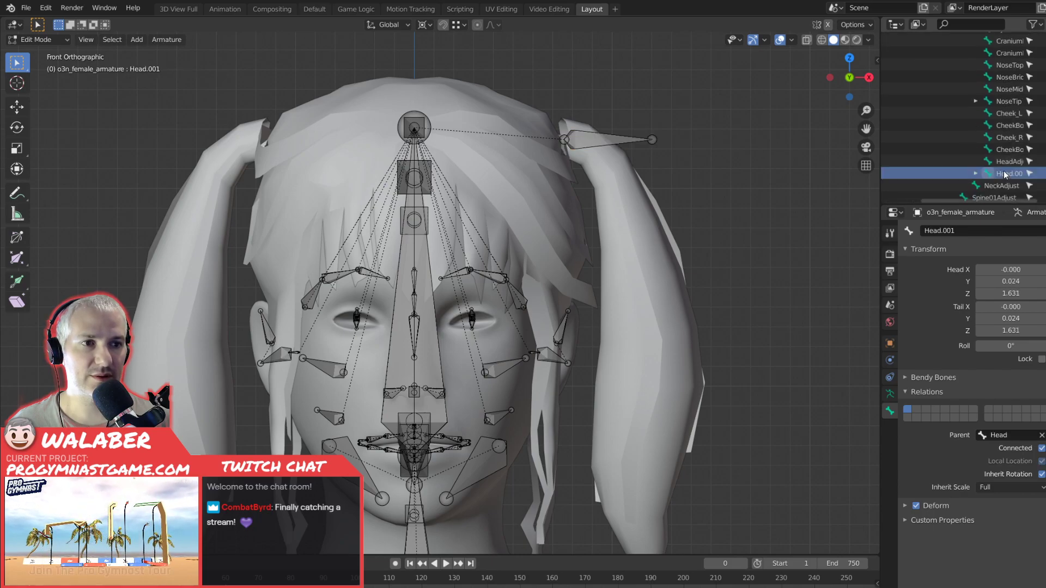
pyautogui.click(975, 174)
pyautogui.click(1011, 185)
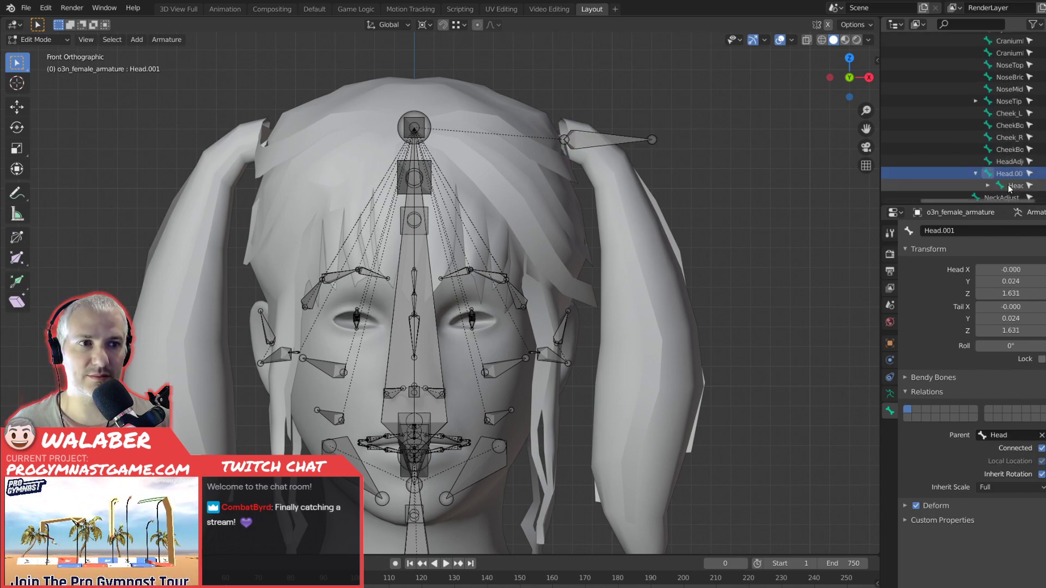
pyautogui.click(1006, 174)
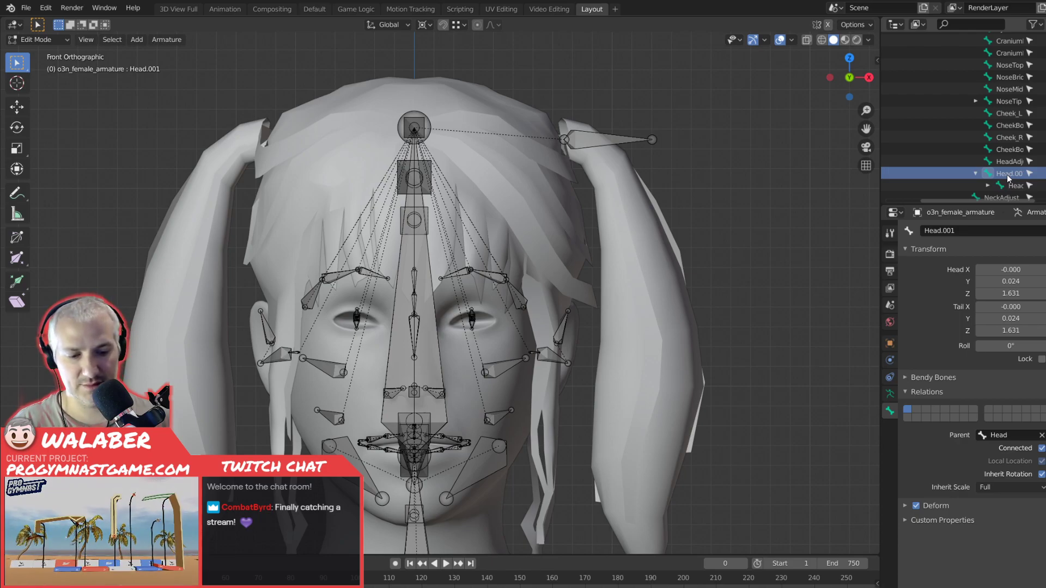
pyautogui.rightClick(1006, 174)
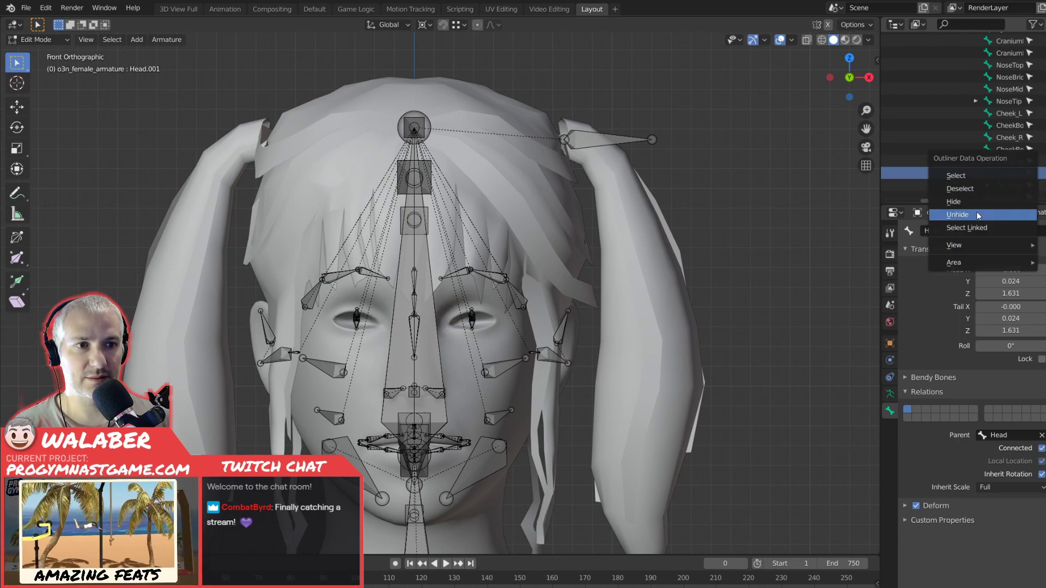
pyautogui.click(994, 174)
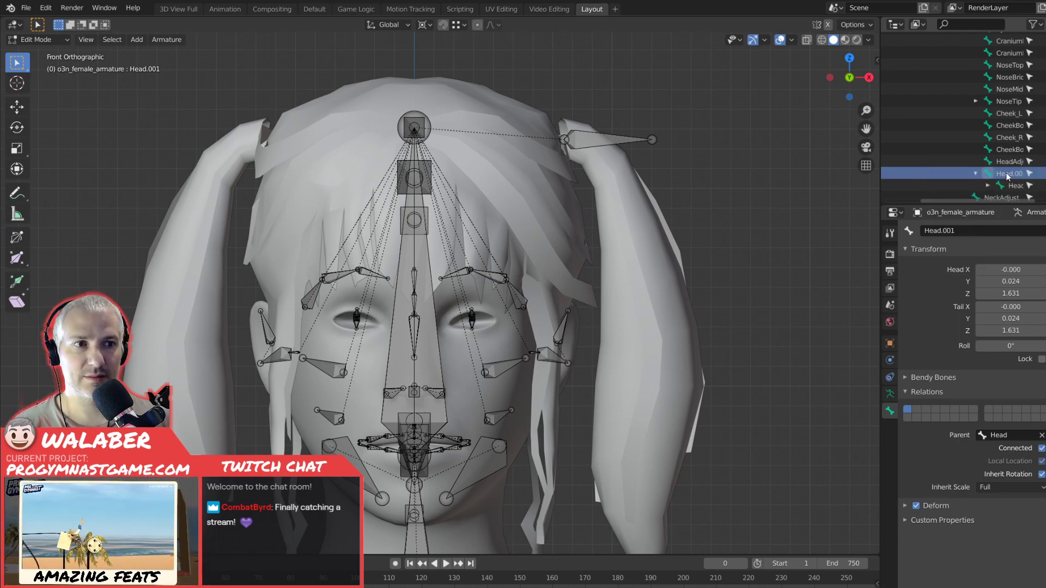
pyautogui.moveTo(566, 229); pyautogui.dragTo(614, 217, button='middle')
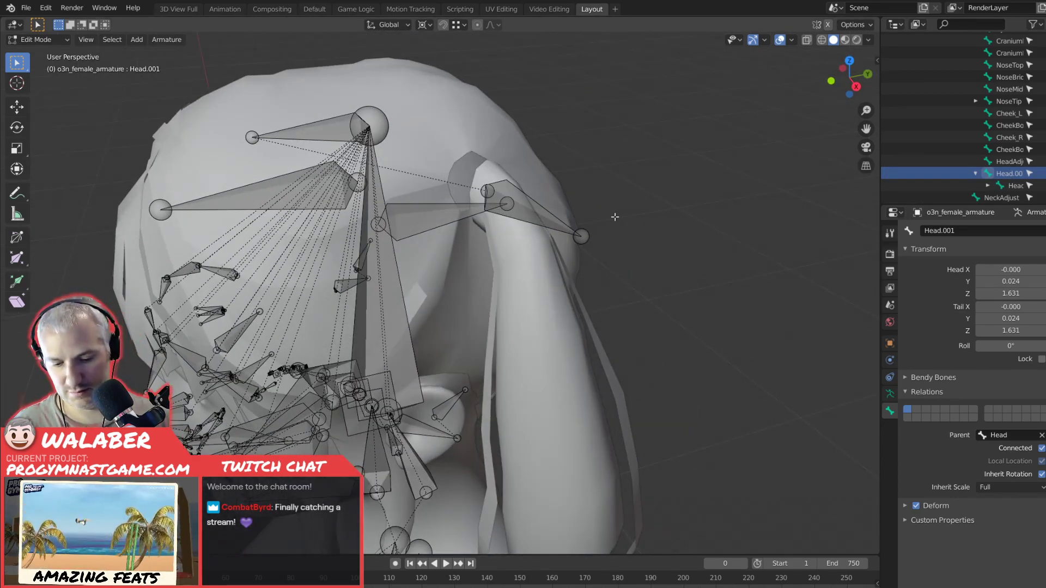
pyautogui.press('.')
pyautogui.press('Escape')
pyautogui.press('KP_Decimal')
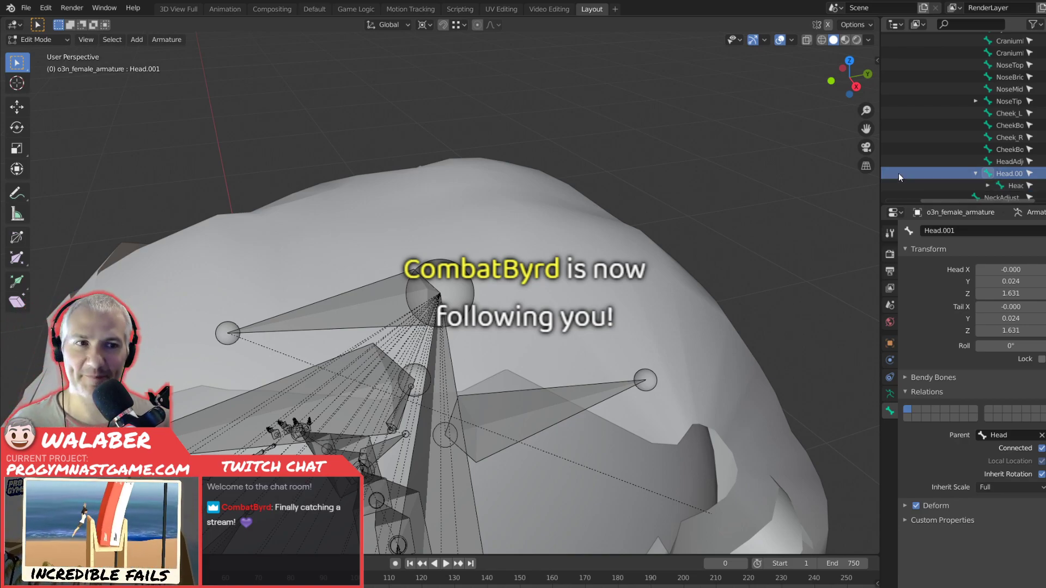
# Expand the hierarchy under Head.001 and inspect how Head.002 and the DynamicHairRoot bones are nested.
pyautogui.click(1006, 185)
pyautogui.click(988, 186)
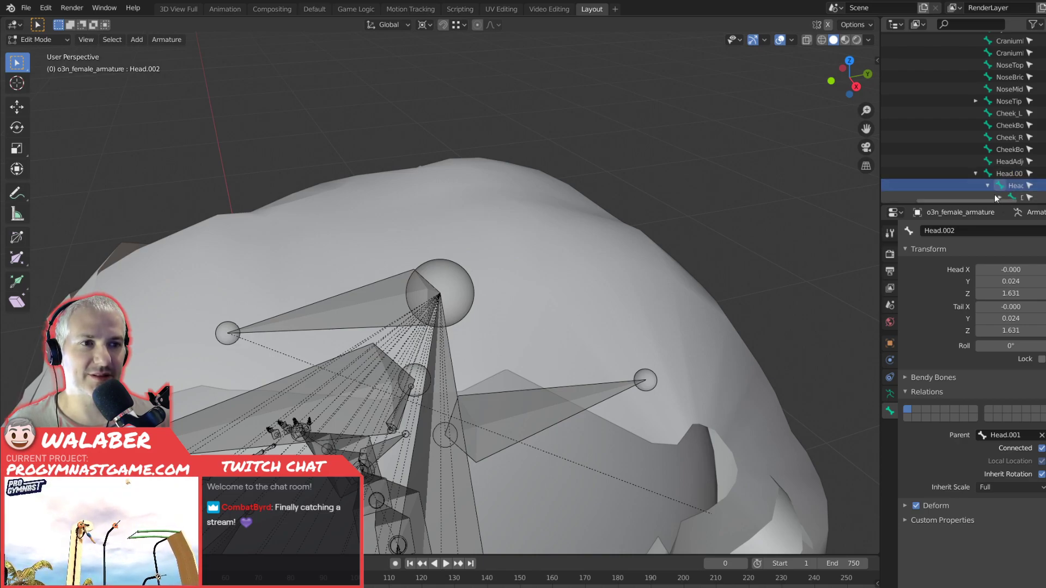
pyautogui.click(998, 197)
pyautogui.scroll(-3, 988, 182)
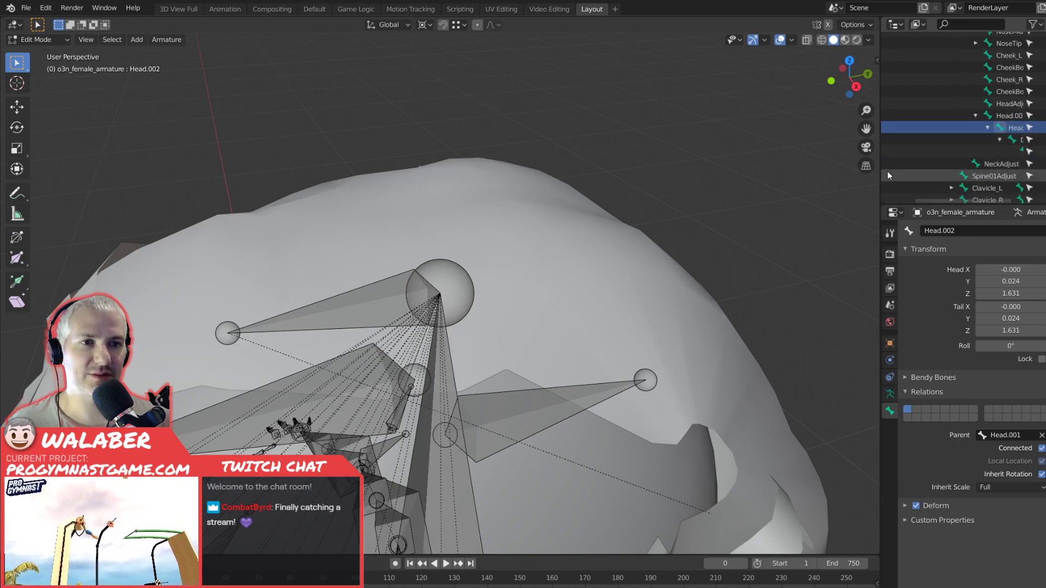
pyautogui.moveTo(929, 199); pyautogui.dragTo(972, 202)
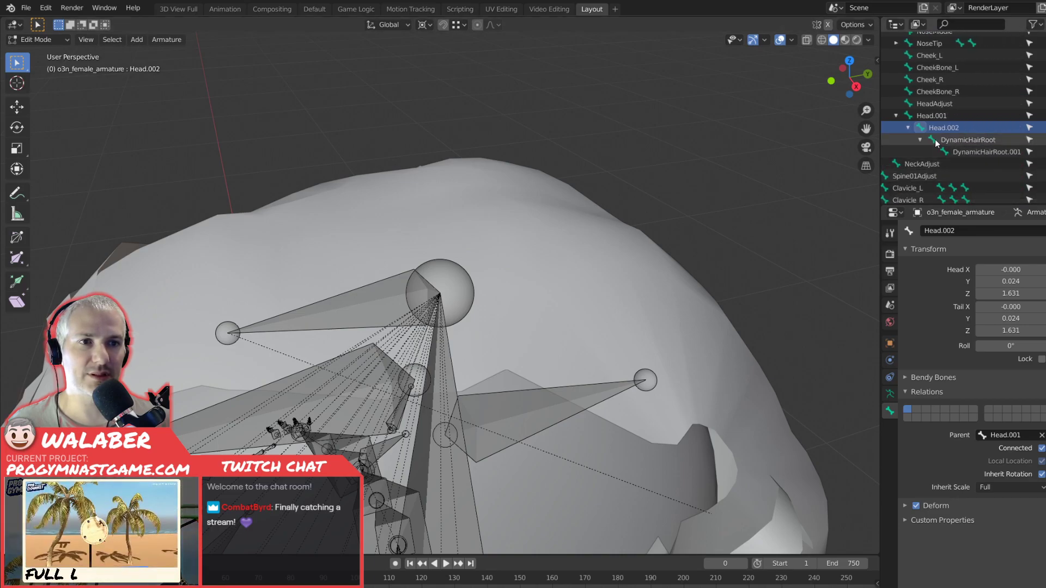
pyautogui.click(959, 139)
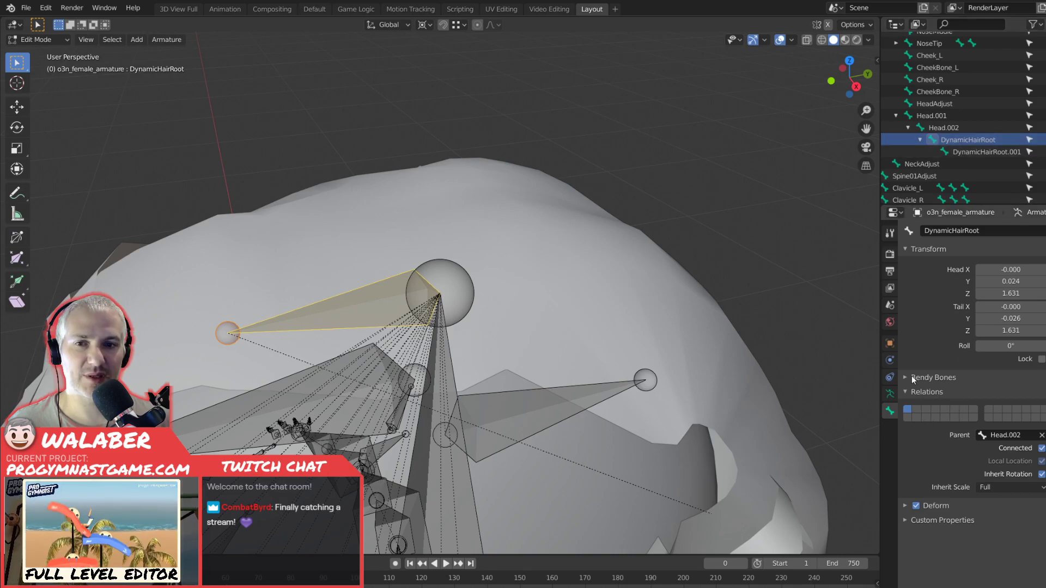
pyautogui.rightClick(939, 125)
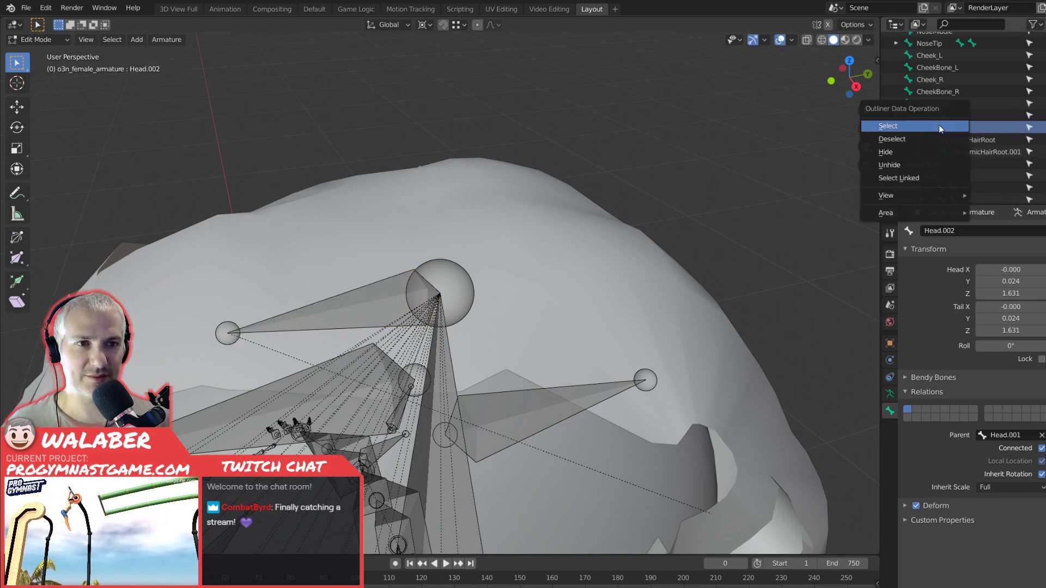
pyautogui.click(938, 126)
# Change the parent of the DynamicHairRoot bone to Head in its relations settings.
pyautogui.click(949, 139)
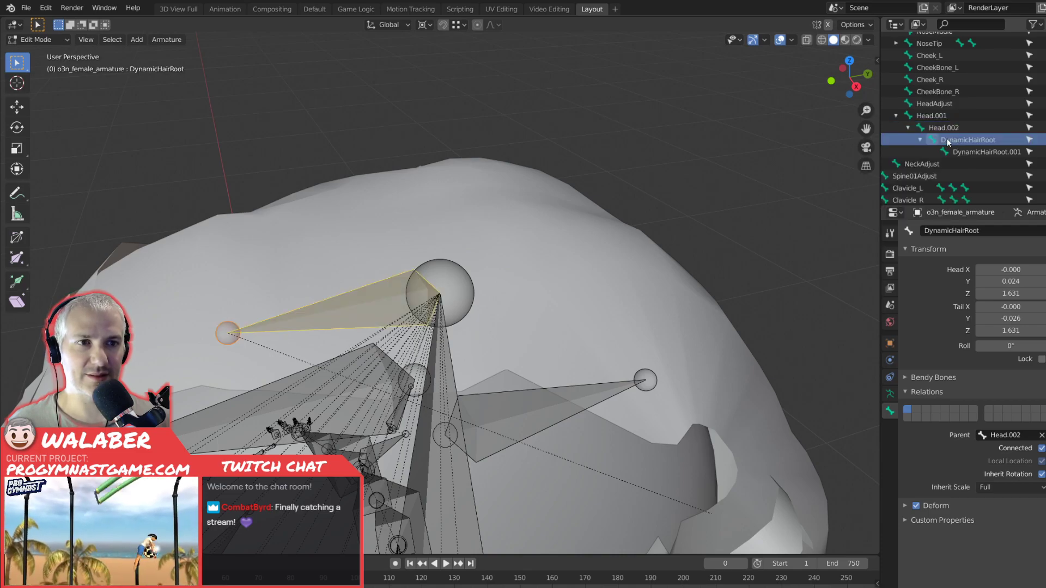
pyautogui.click(1041, 435)
pyautogui.click(995, 435)
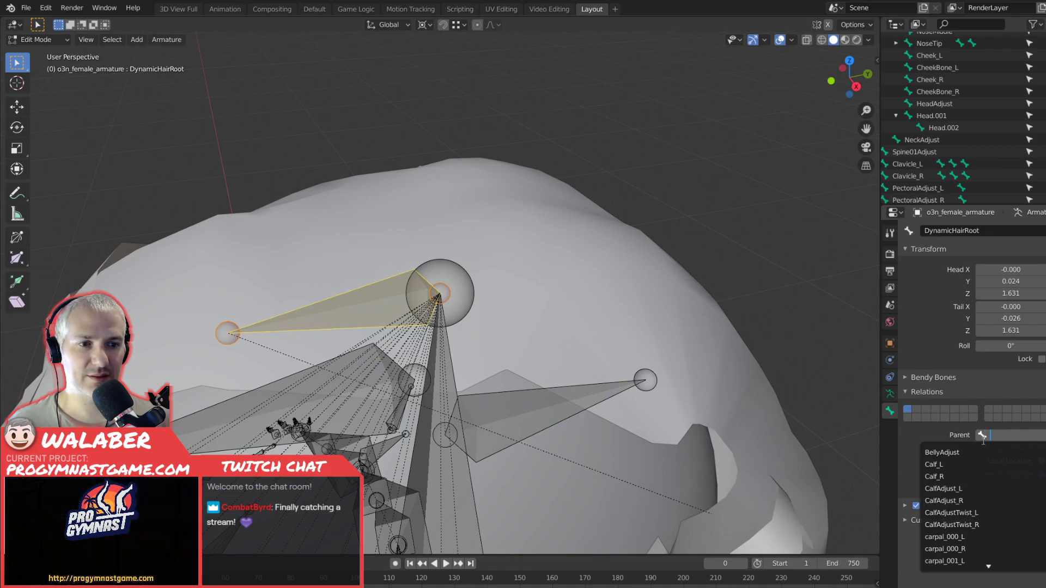
pyautogui.write('head')
pyautogui.click(964, 451)
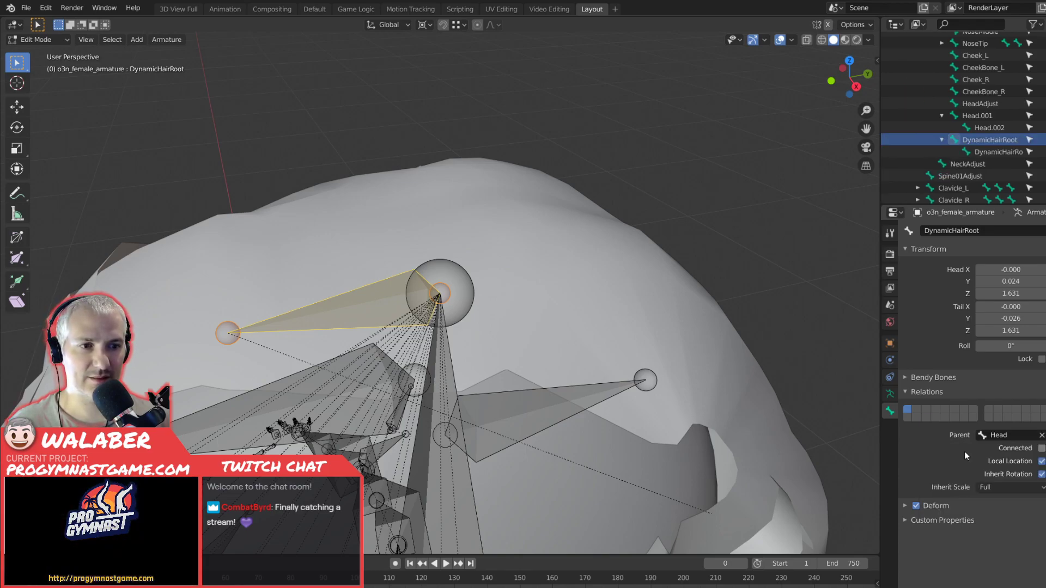
# Delete the stray zero-length bones Head.002 and Head.001 from the armature.
pyautogui.click(975, 114)
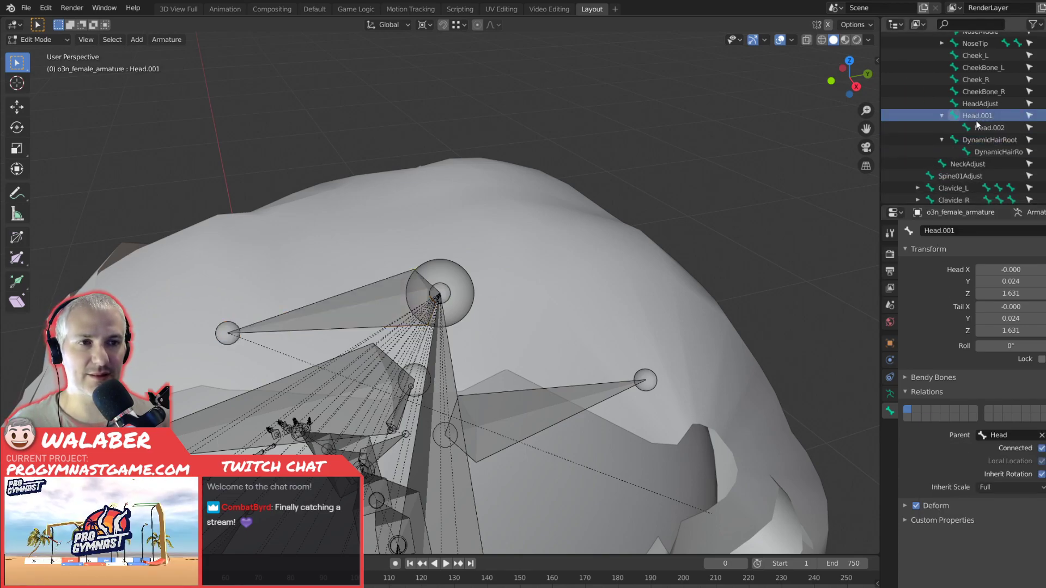
pyautogui.rightClick(978, 123)
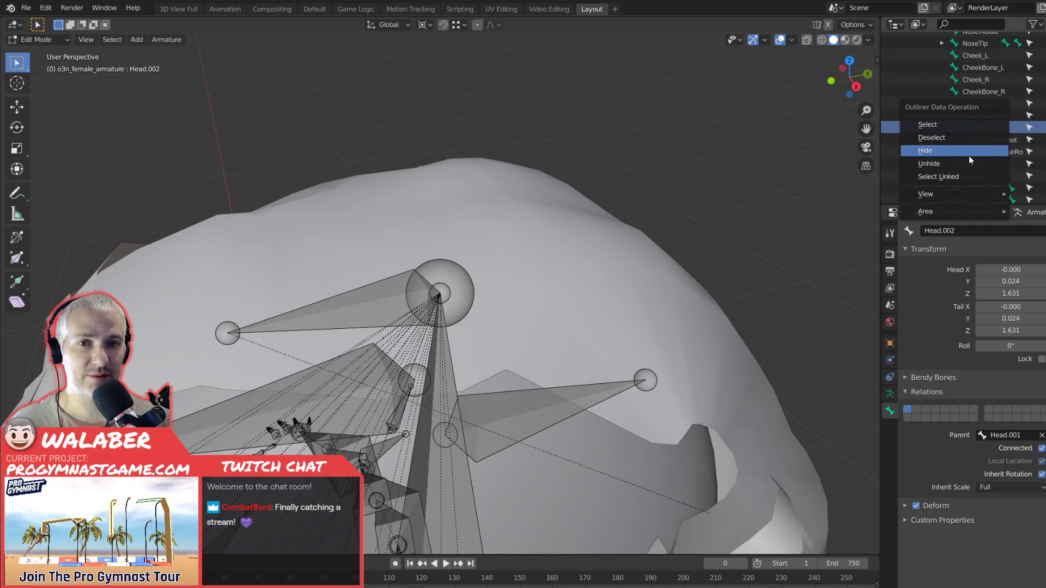
pyautogui.press('Escape')
pyautogui.press('x')
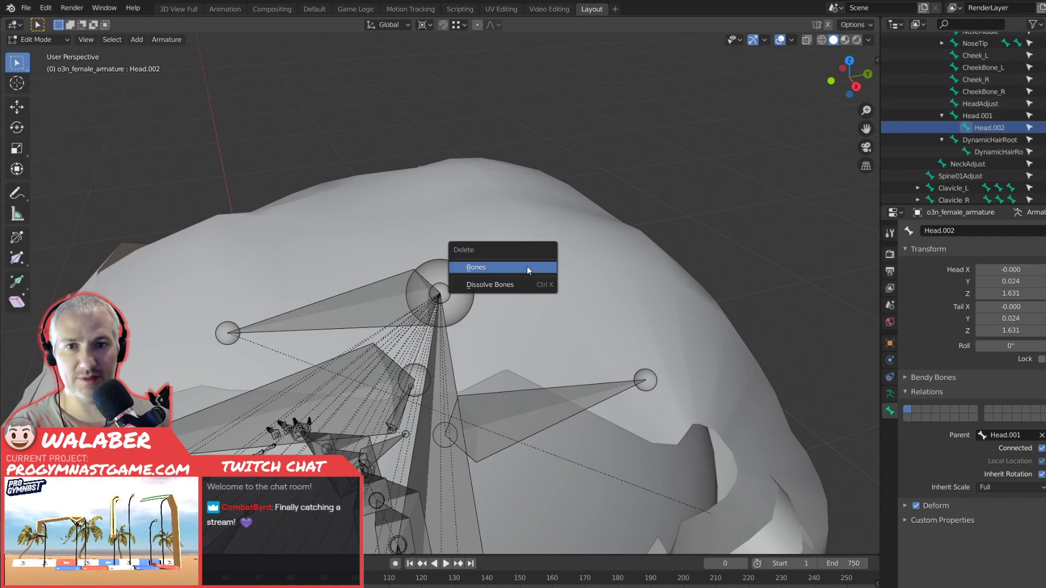
pyautogui.click(527, 266)
pyautogui.click(992, 113)
pyautogui.press('x')
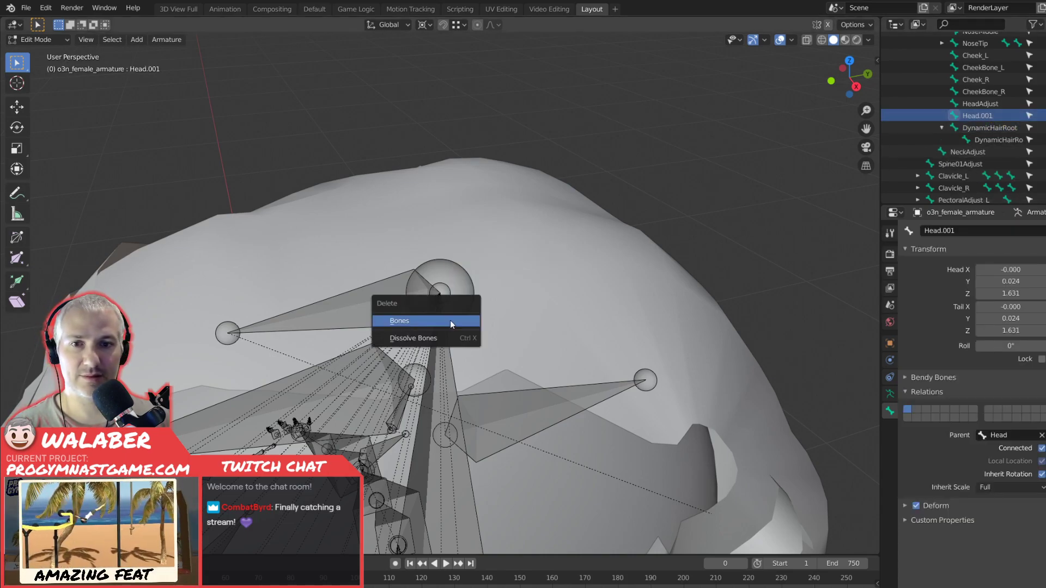
pyautogui.click(450, 320)
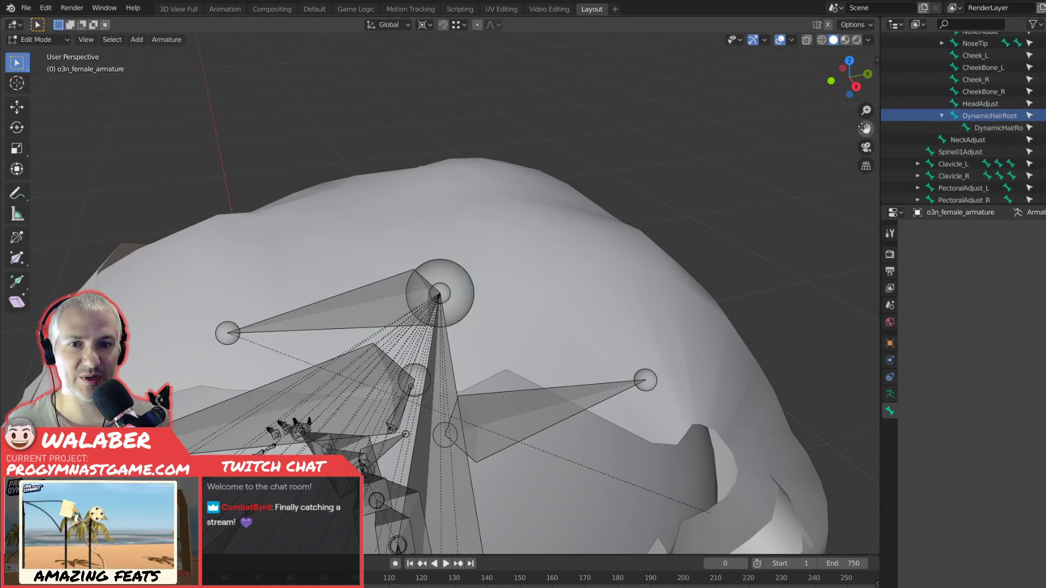
# In front view, move the tail of DynamicHairRoot.001 down into the pigtail, to about X 0.100, Z 1.610.
pyautogui.press('KP_1')
pyautogui.scroll(-2, 557, 284)
pyautogui.click(711, 308)
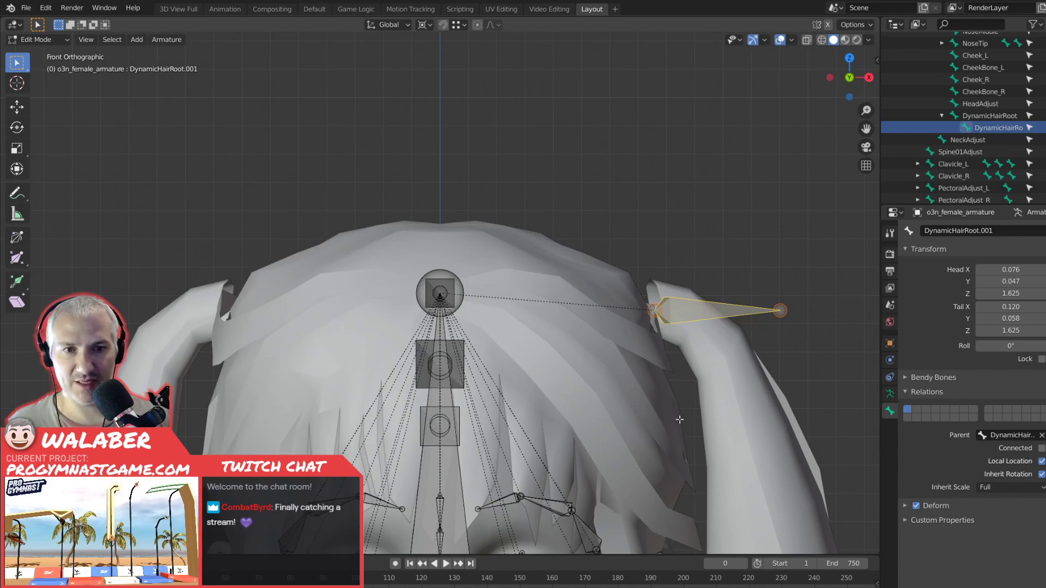
pyautogui.keyDown('shift'); pyautogui.moveTo(663, 403); pyautogui.dragTo(446, 272, button='middle'); pyautogui.keyUp('shift')
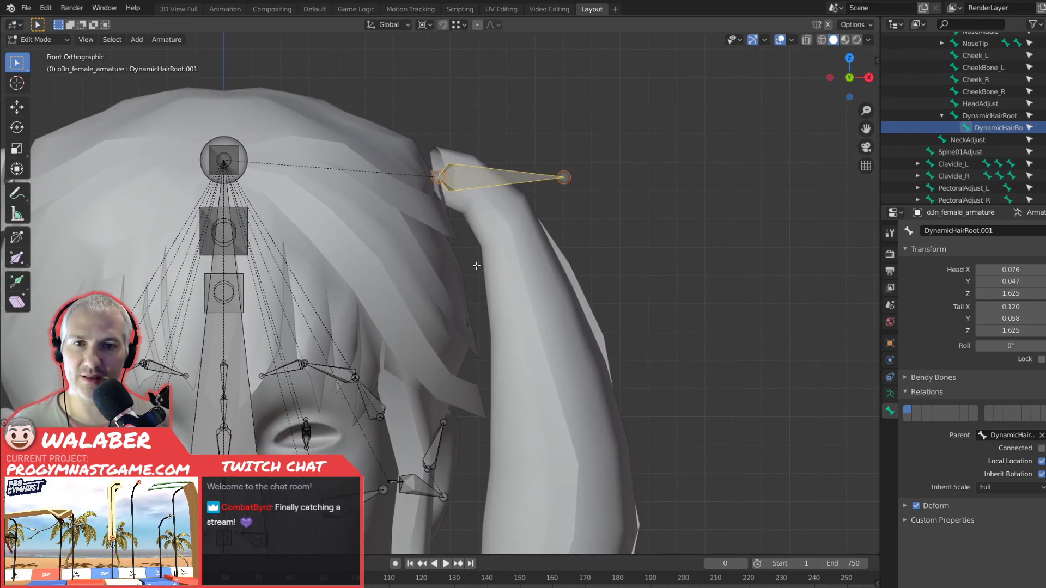
pyautogui.click(565, 180)
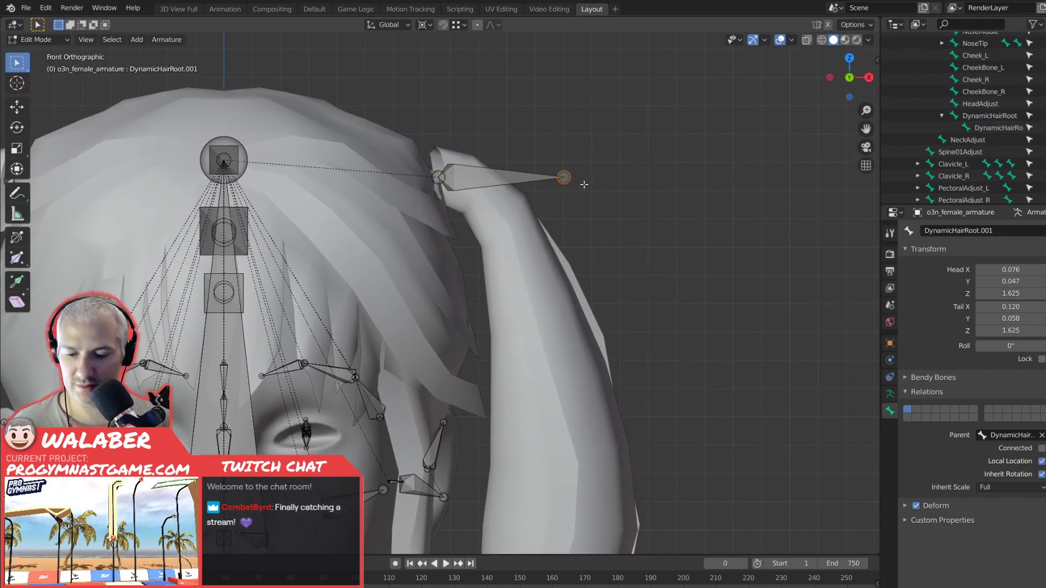
pyautogui.press('g')
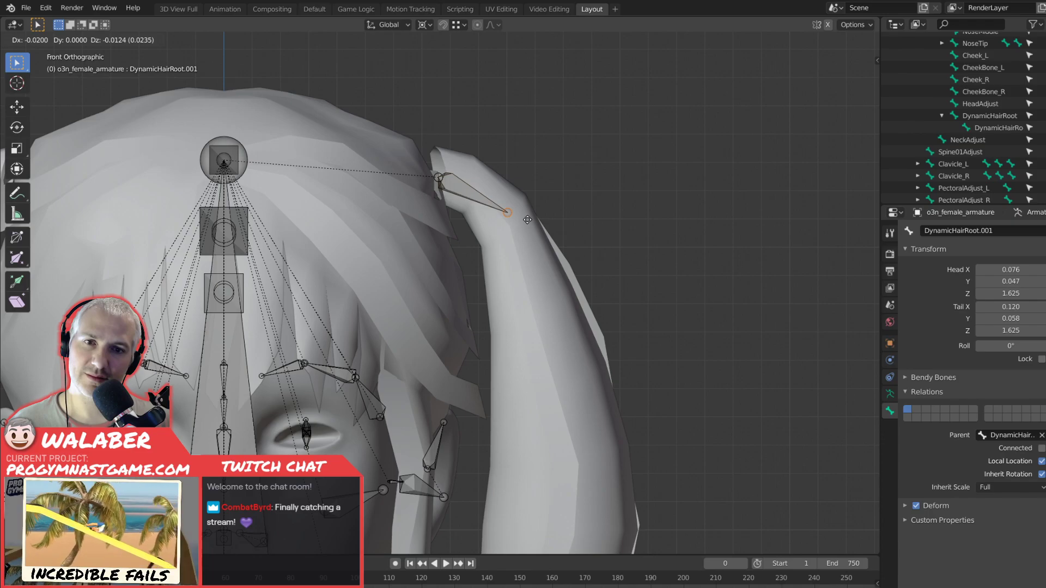
pyautogui.click(526, 223)
# Extrude a chain of three bones from that tail down the pigtail to its tip, the first ending at about X 0.117, Z 1.551.
pyautogui.press('e')
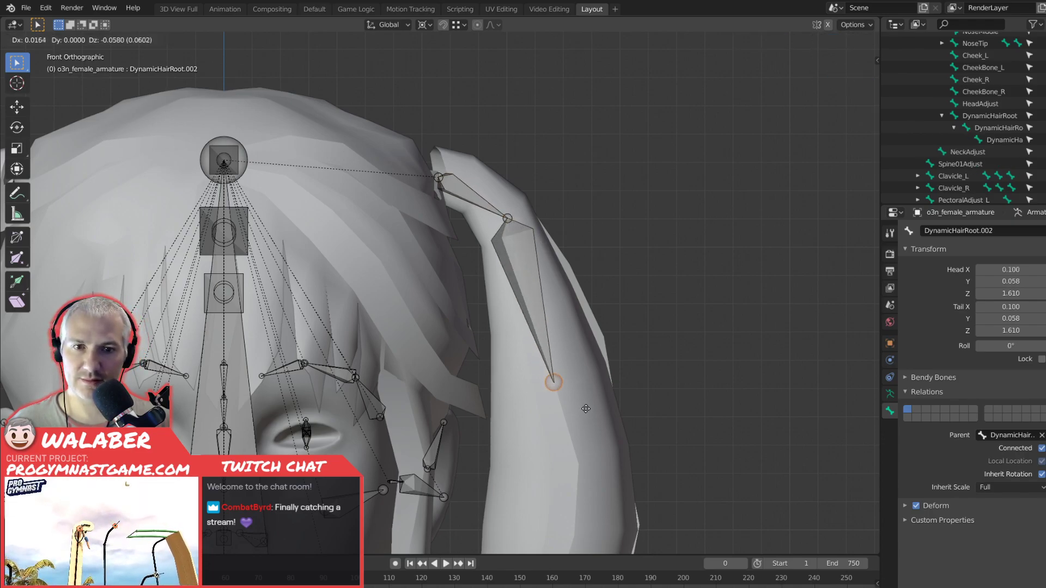
pyautogui.click(587, 412)
pyautogui.scroll(-4, 621, 378)
pyautogui.scroll(2, 624, 243)
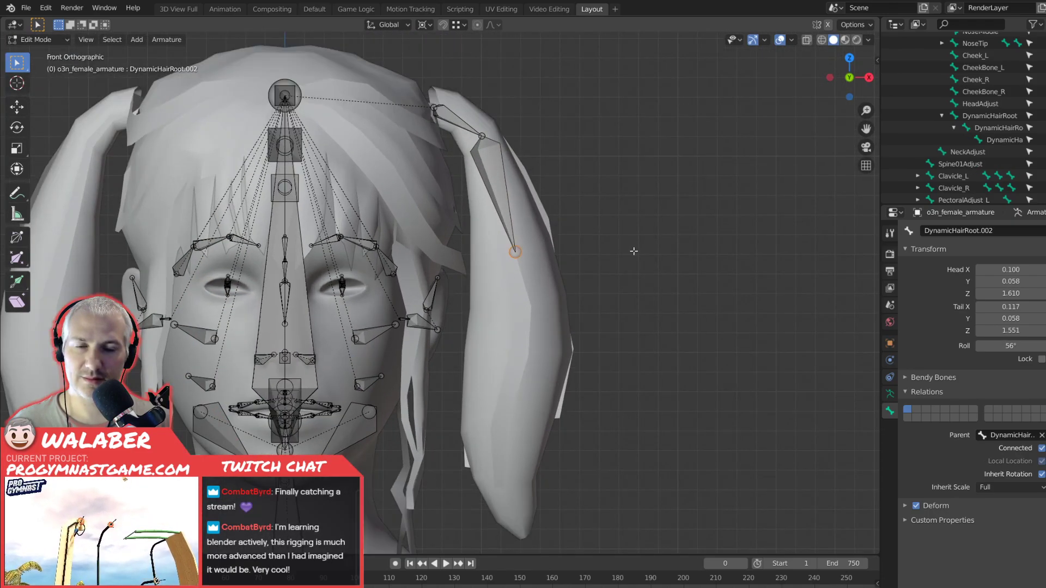
pyautogui.press('e')
pyautogui.click(635, 360)
pyautogui.press('e')
pyautogui.click(631, 509)
# Adjust the first extruded pigtail bone so its head is at about X 0.099, Z 1.612 and its tail at about X 0.117, Z 1.548.
pyautogui.click(515, 235)
pyautogui.press('g')
pyautogui.click(496, 158)
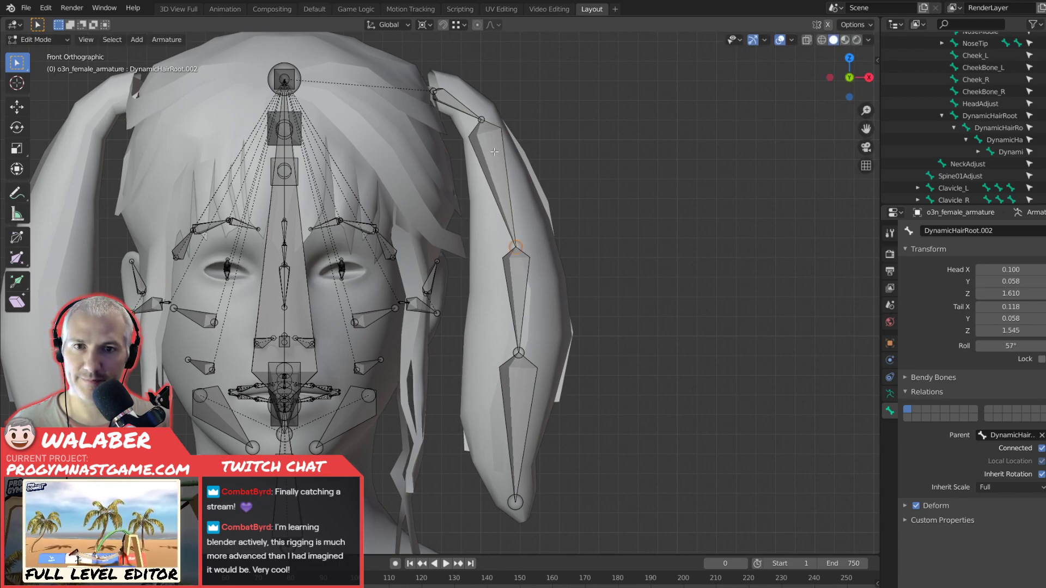
pyautogui.click(486, 124)
pyautogui.press('g')
pyautogui.click(483, 118)
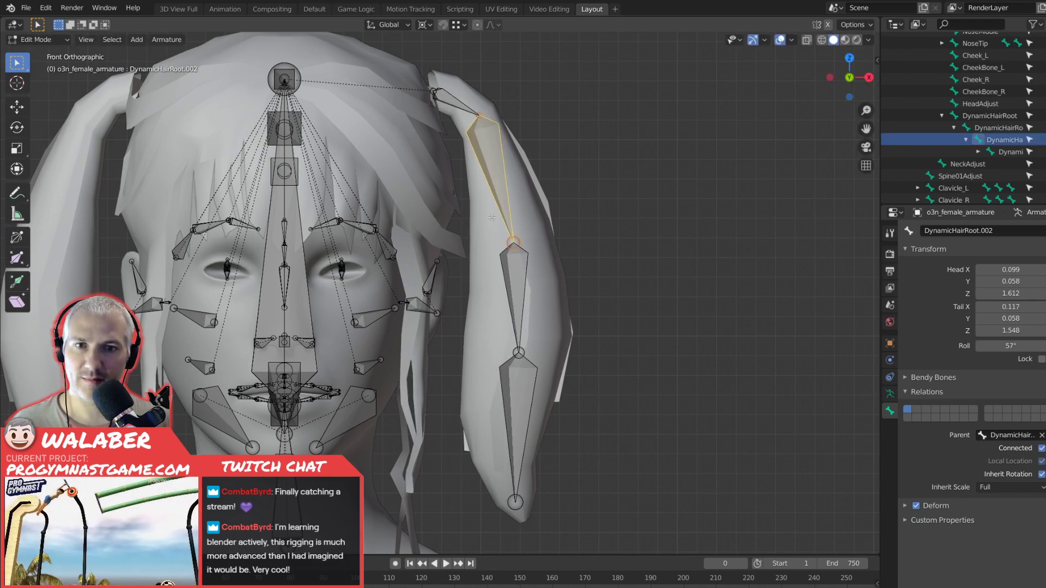
# Move the middle extruded pigtail bone upward, with its head at about X 0.115, Z 1.572 and tail at about X 0.117, Z 1.516.
pyautogui.click(516, 249)
pyautogui.press('g')
pyautogui.click(510, 198)
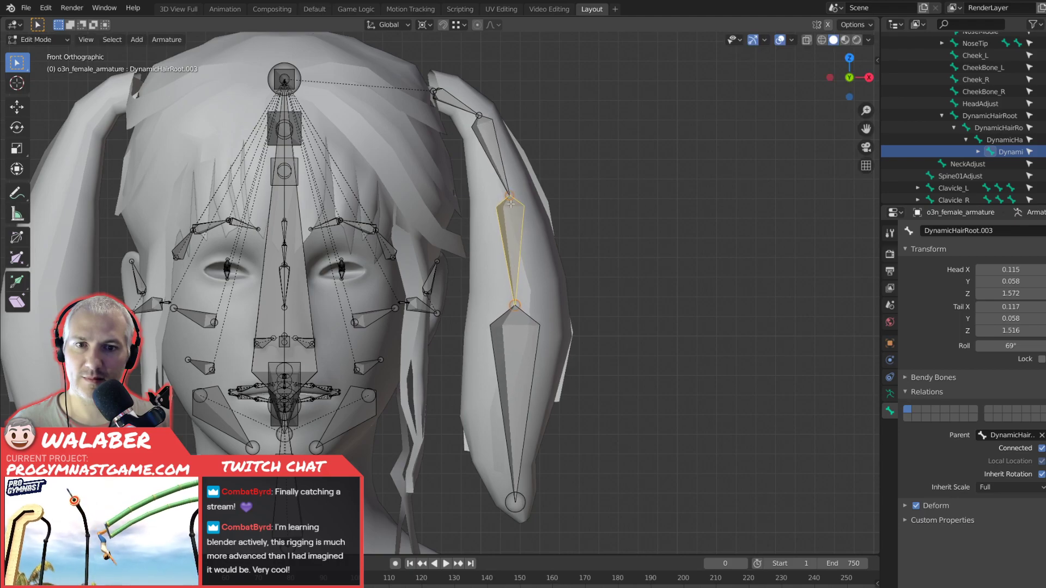
# Reposition the lowest pigtail bone with its head at about X 0.121, Z 1.513 and its tail at about X 0.117, Z 1.414.
pyautogui.click(514, 366)
pyautogui.press('g')
pyautogui.click(523, 372)
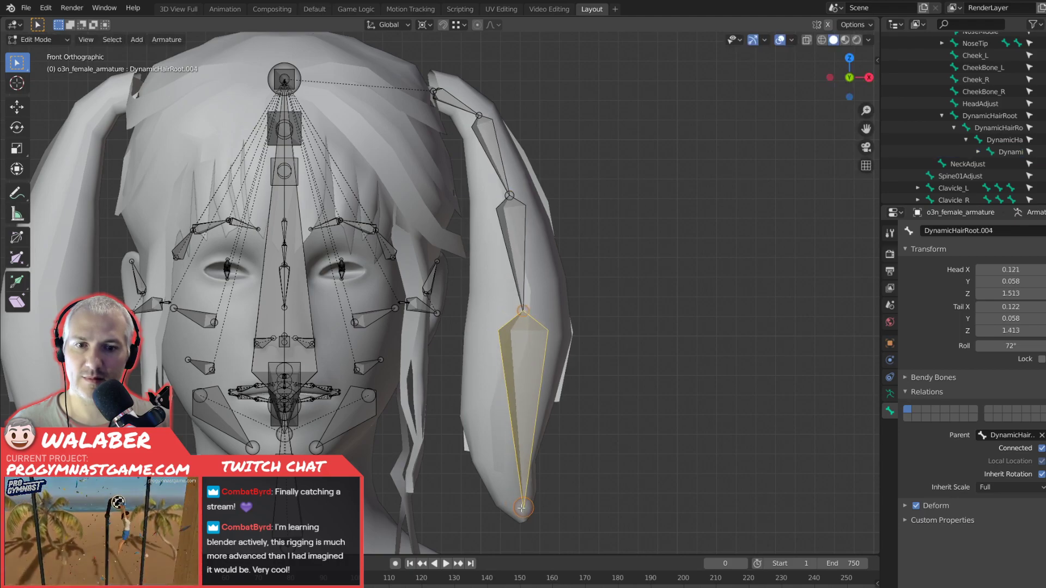
pyautogui.click(521, 506)
pyautogui.press('g')
pyautogui.click(513, 506)
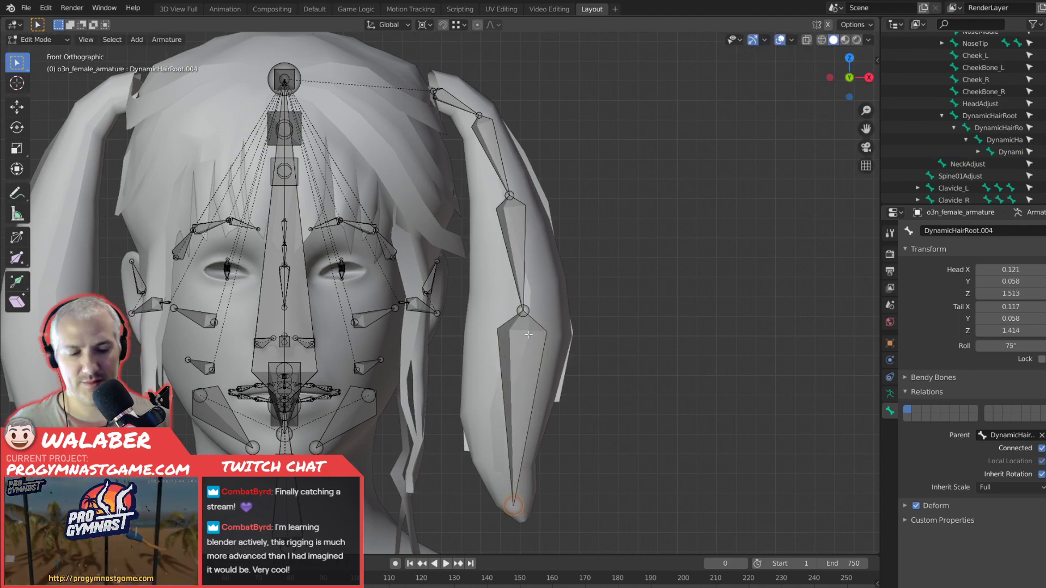
# Shift the second pigtail bone forward along Y so both its head and tail are at about Y 0.054.
pyautogui.press('KP_7')
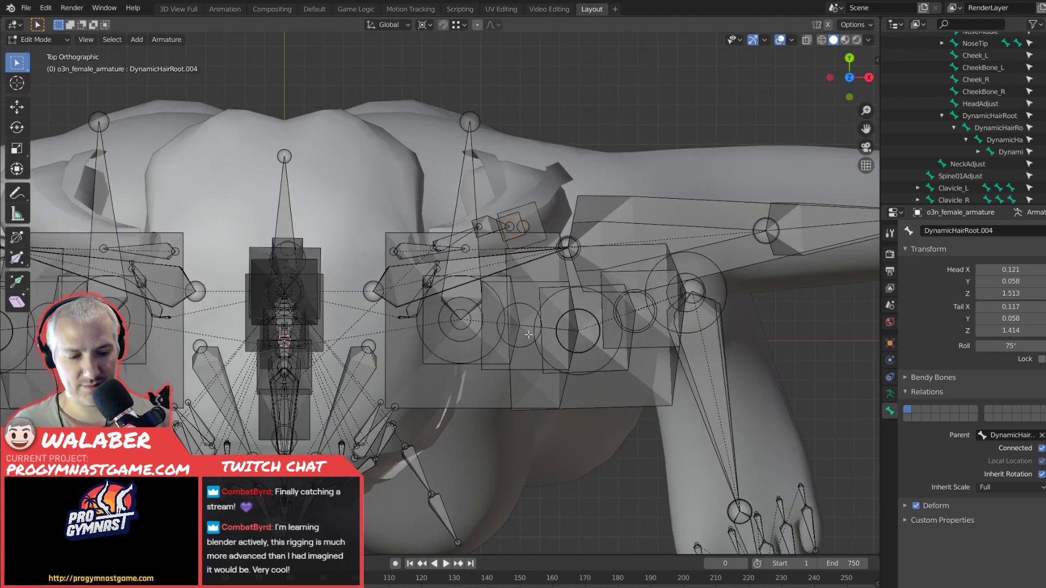
pyautogui.press('KP_3')
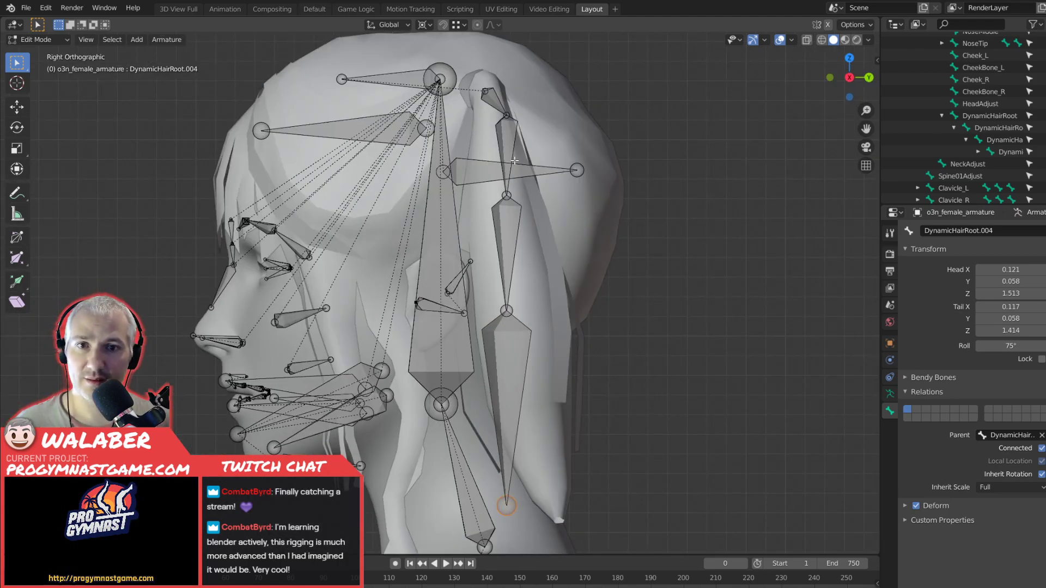
pyautogui.click(514, 124)
pyautogui.press('g')
pyautogui.press('y')
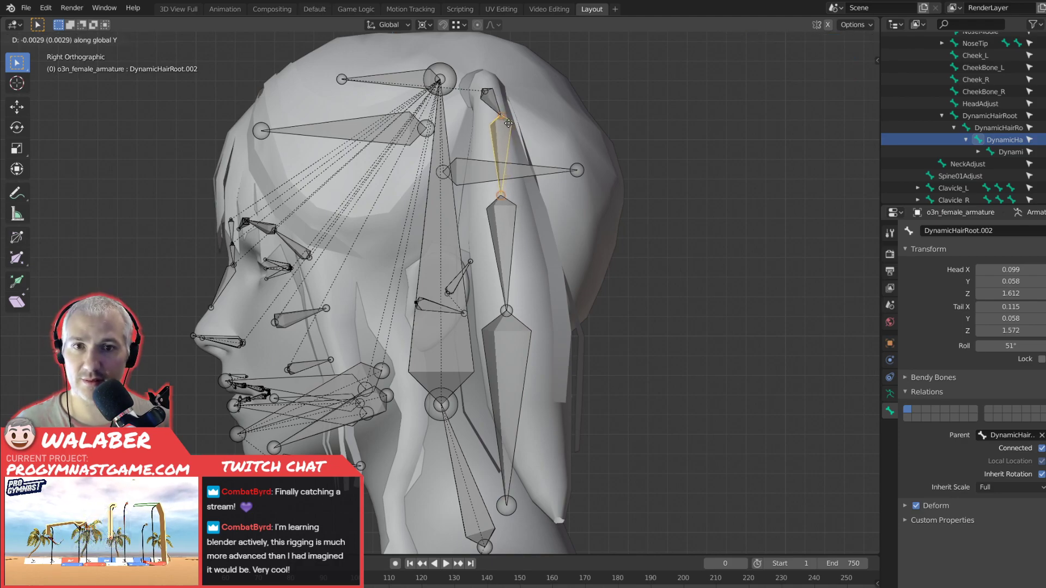
pyautogui.click(506, 123)
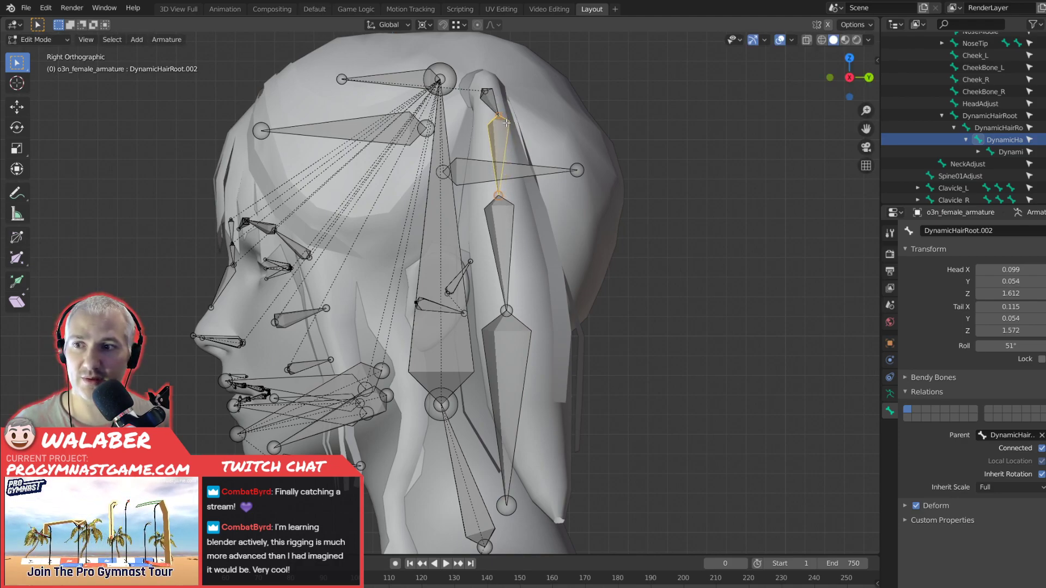
# Shift the third pigtail bone backward along Y, with its head at about Y 0.058 and its tail at about Y 0.062.
pyautogui.click(501, 195)
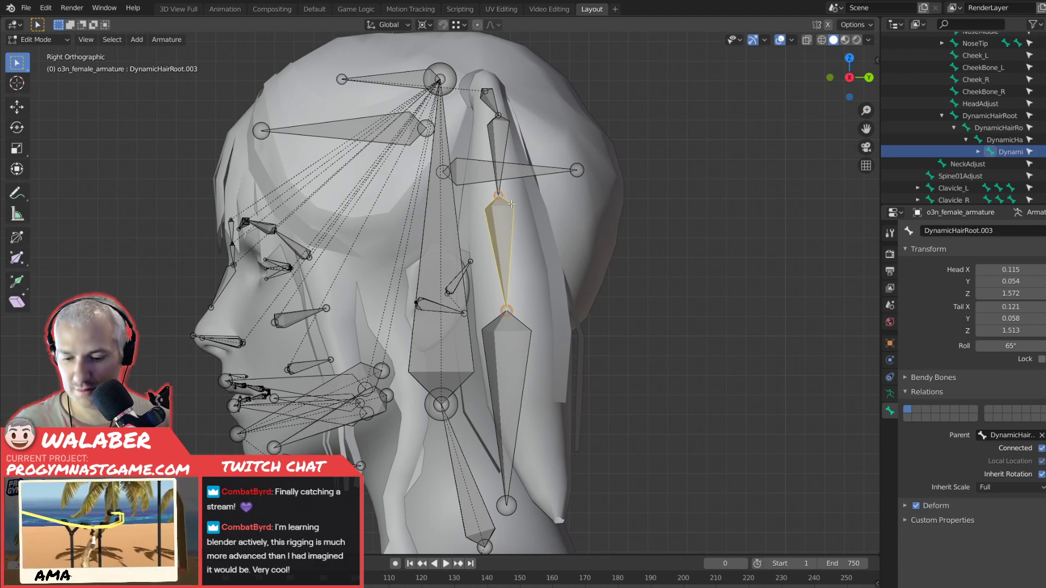
pyautogui.press('g')
pyautogui.press('y')
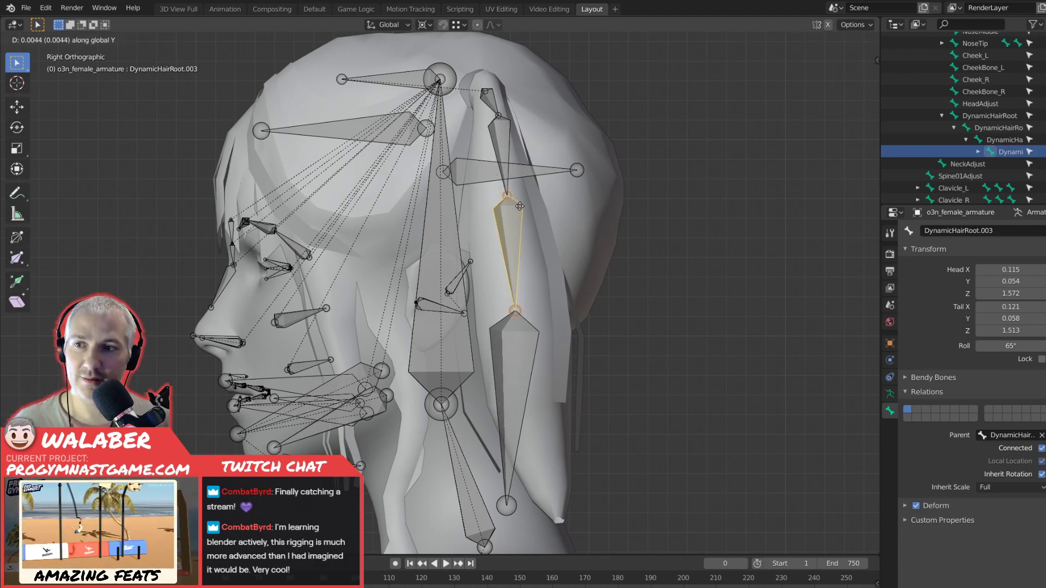
pyautogui.click(519, 206)
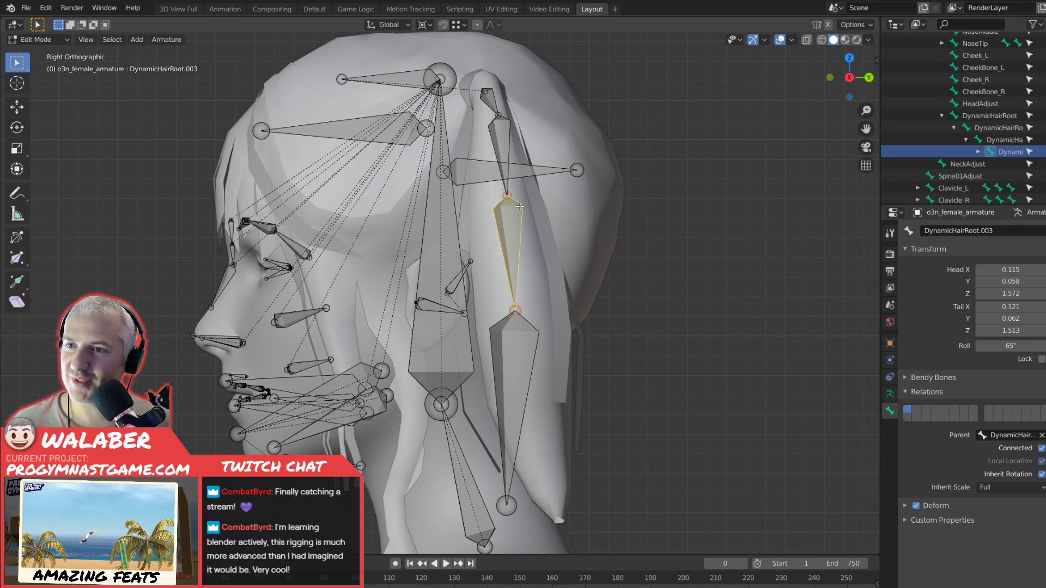
# Move the lowest pigtail bone's head back to about Y 0.066 and its tail to about Y 0.084, following the pigtail tip.
pyautogui.click(521, 322)
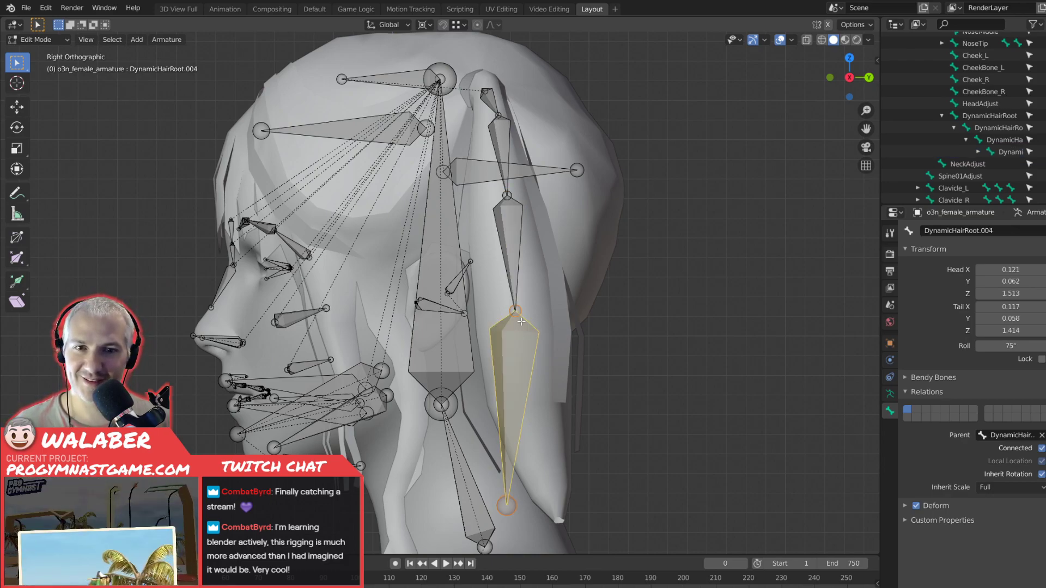
pyautogui.click(518, 312)
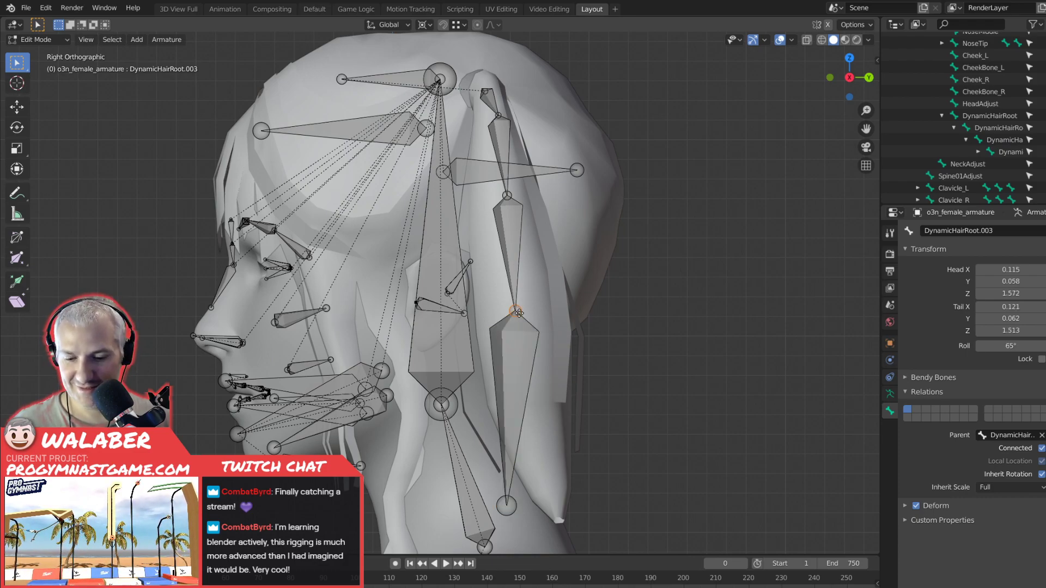
pyautogui.press('g')
pyautogui.press('y')
pyautogui.click(521, 313)
pyautogui.click(507, 506)
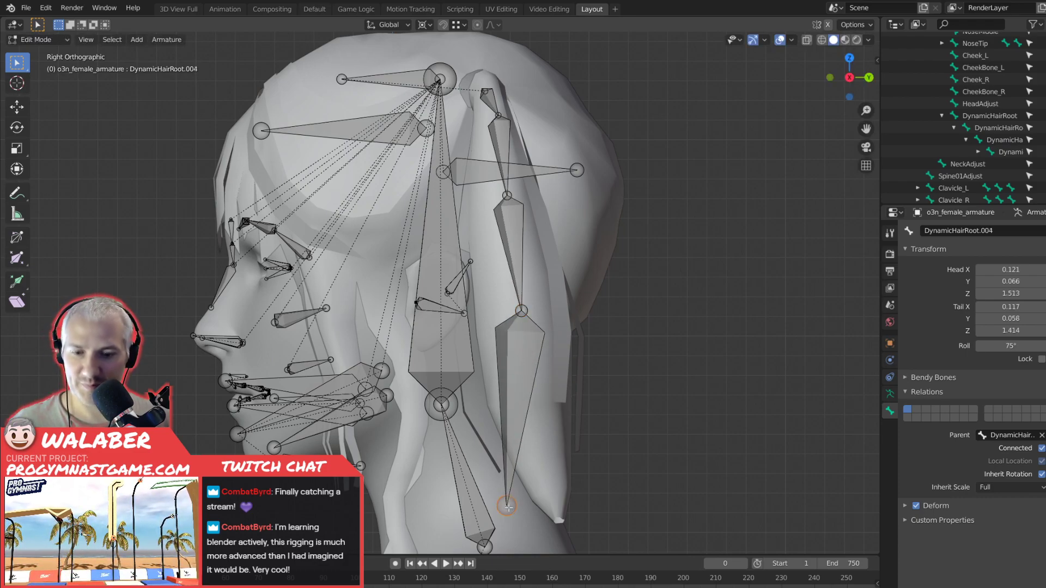
pyautogui.press('g')
pyautogui.press('y')
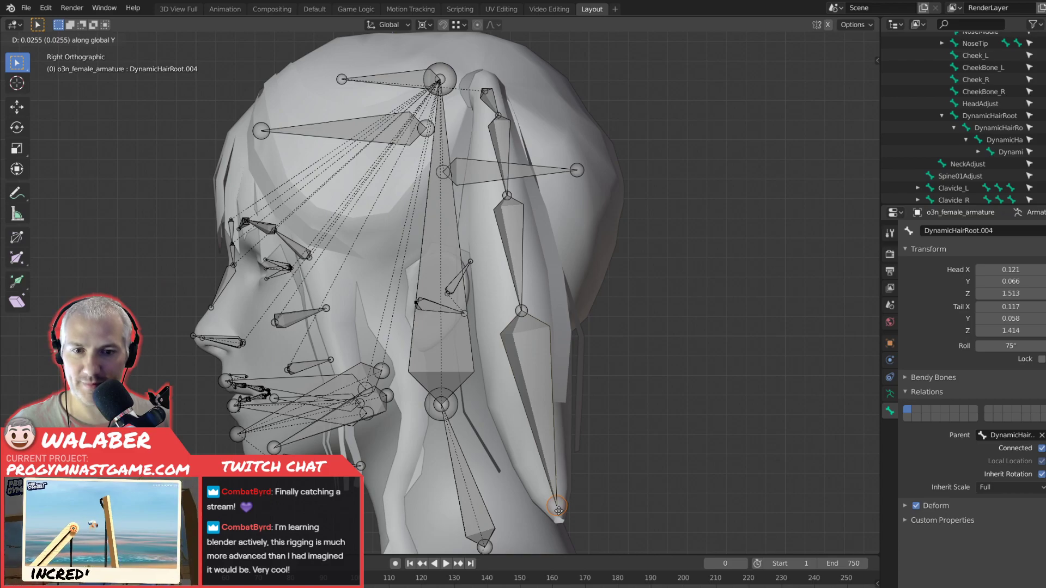
pyautogui.click(558, 511)
# Rename the topmost bone of the pigtail chain L_Chain1.
pyautogui.moveTo(327, 327); pyautogui.dragTo(273, 303, button='middle')
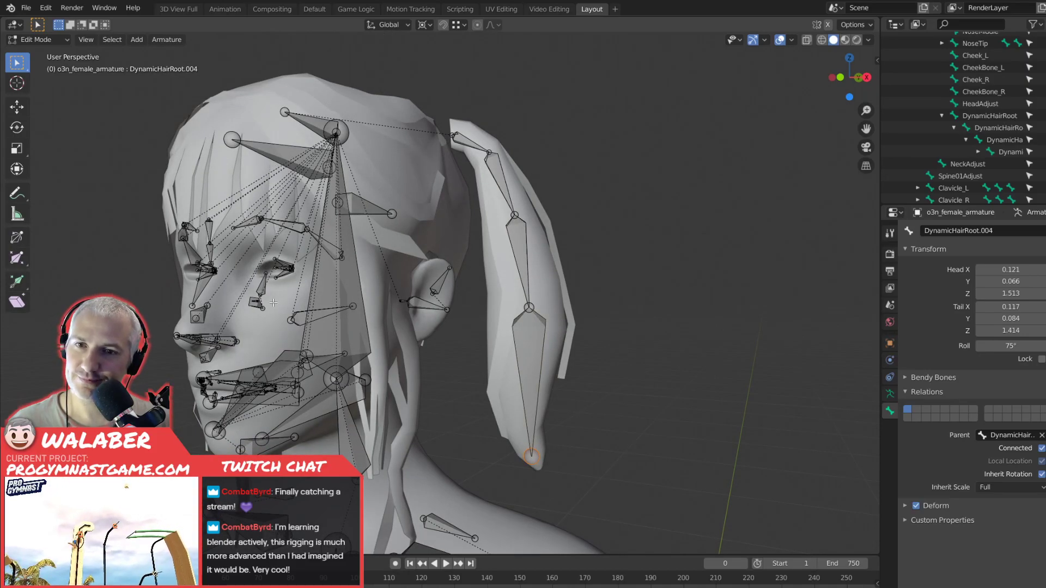
pyautogui.moveTo(334, 266); pyautogui.dragTo(279, 277, button='middle')
pyautogui.moveTo(432, 282); pyautogui.dragTo(498, 283, button='middle')
pyautogui.click(463, 162)
pyautogui.click(1010, 231)
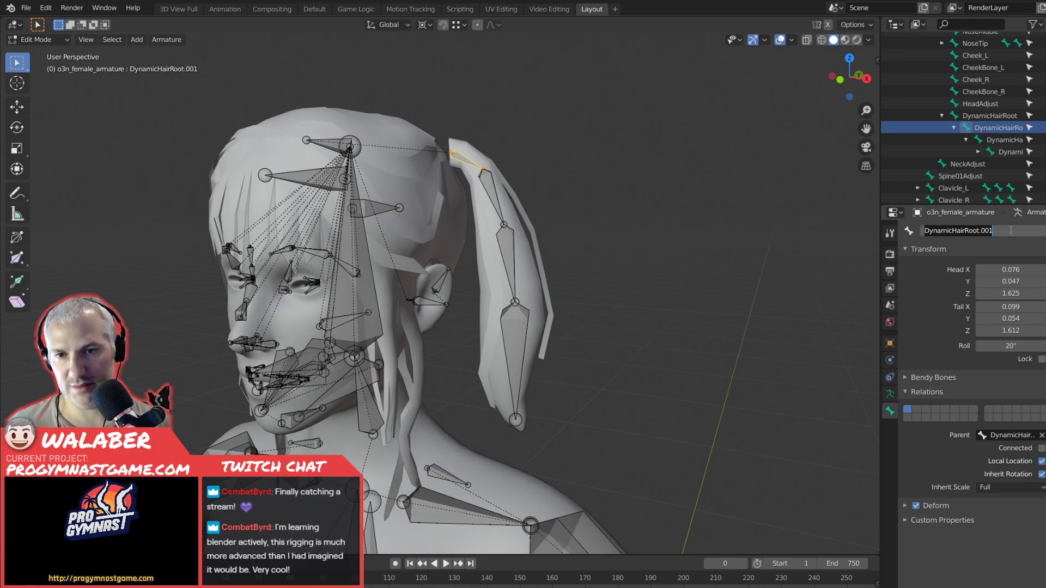
pyautogui.write('L_Chain1')
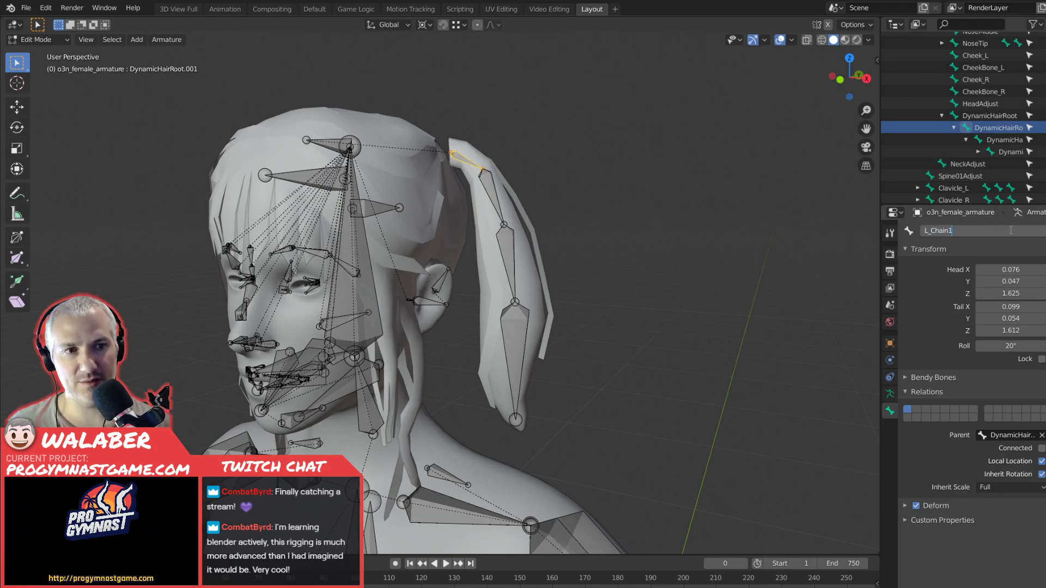
pyautogui.press('Return')
# Rename the second bone of the pigtail chain L_Chain2.
pyautogui.click(476, 200)
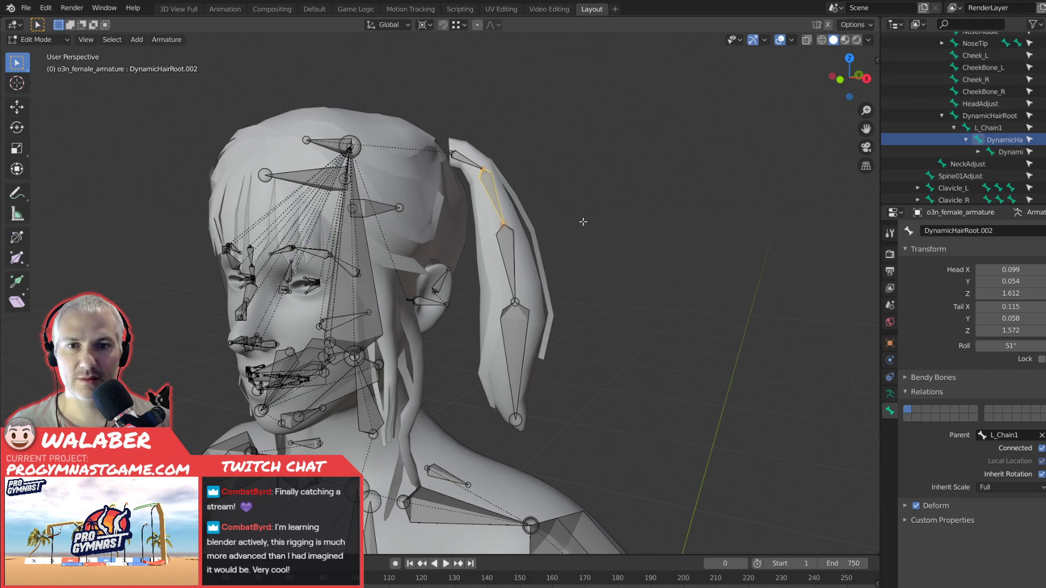
pyautogui.doubleClick(967, 233)
pyautogui.write('L_Chain2')
pyautogui.press('Return')
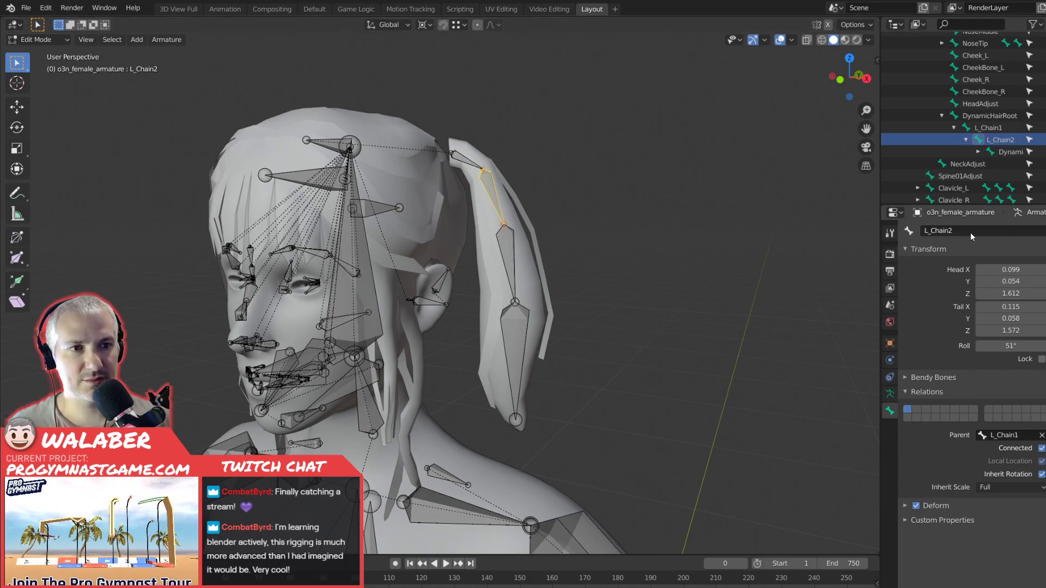
pyautogui.click(509, 256)
pyautogui.doubleClick(995, 231)
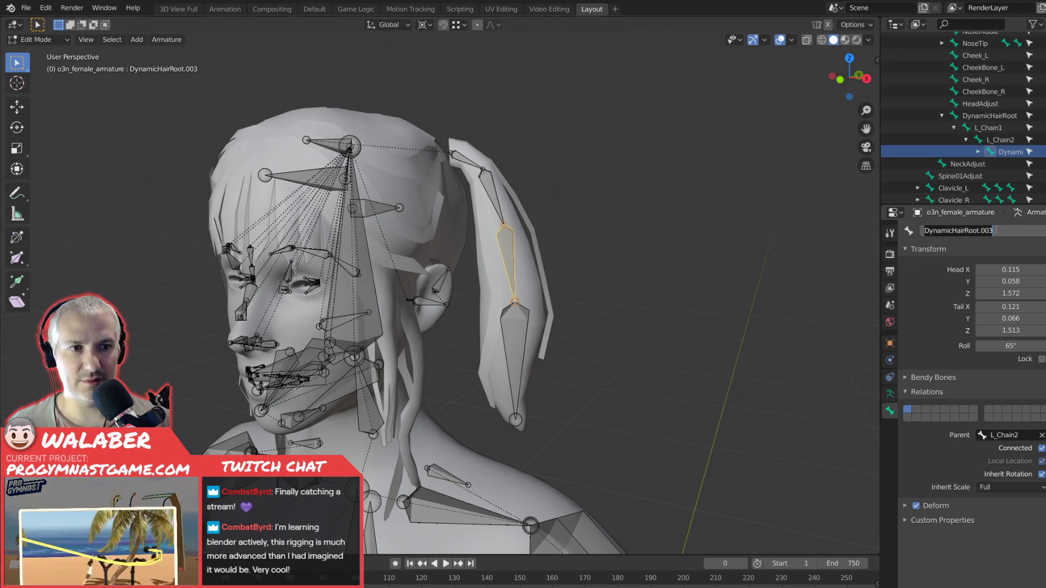
pyautogui.click(662, 281)
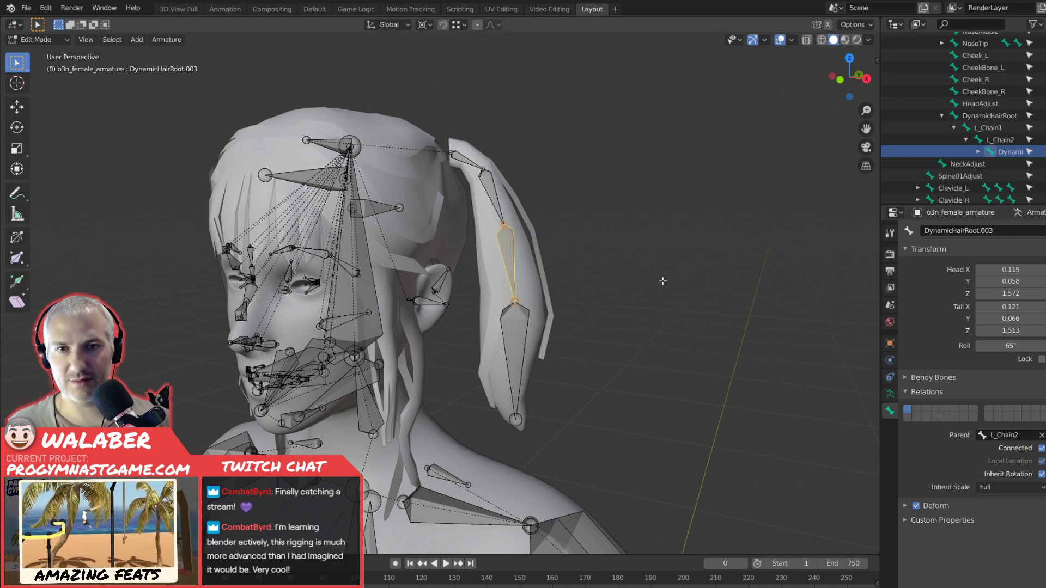
# Rename the first two pigtail bones, from the top of the chain, Chain1_L and Chain2_L.
pyautogui.click(472, 162)
pyautogui.doubleClick(968, 231)
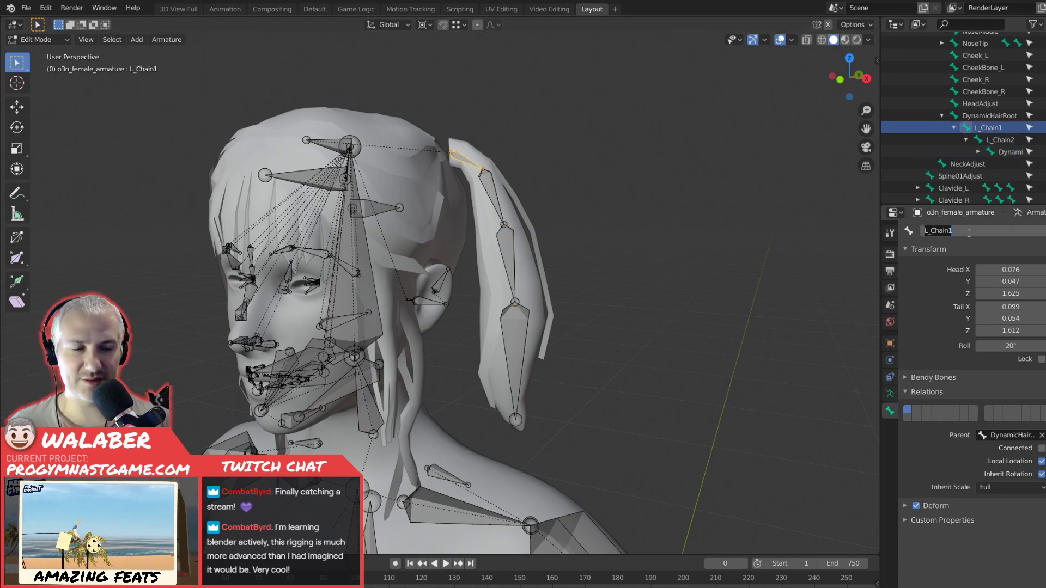
pyautogui.write('Chai')
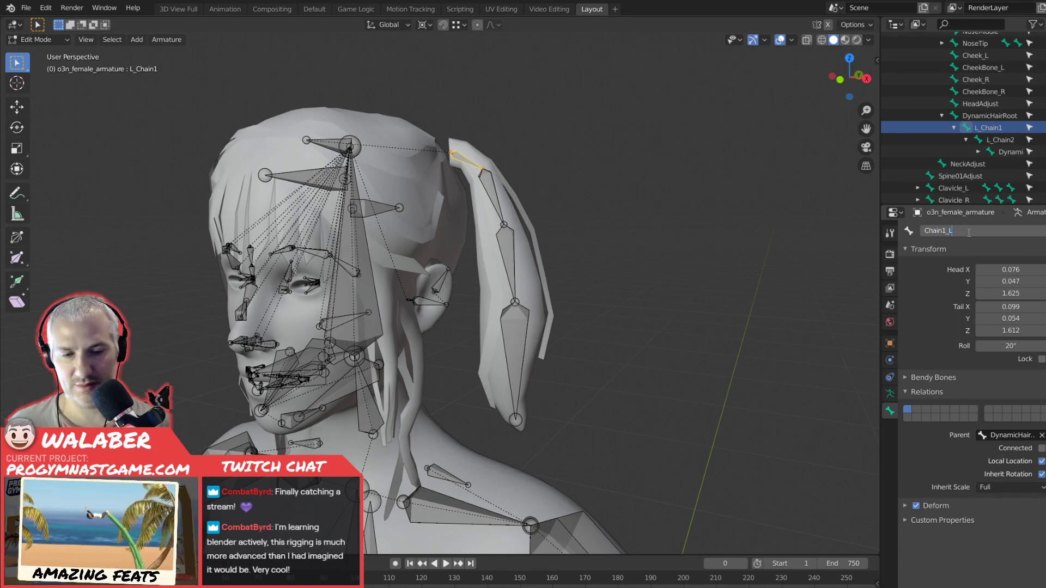
pyautogui.press('Return')
pyautogui.click(502, 189)
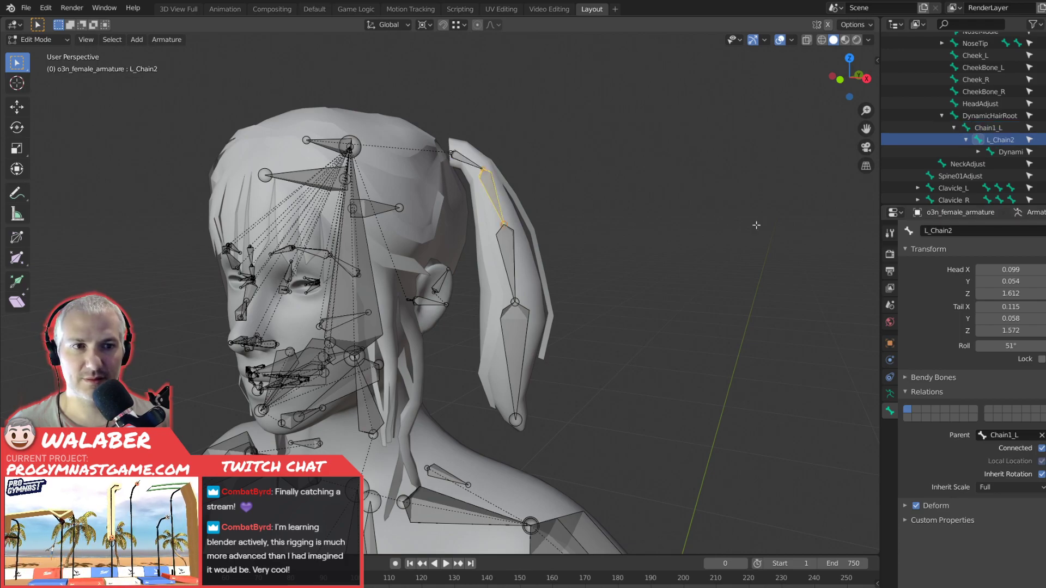
pyautogui.doubleClick(953, 231)
pyautogui.write('C')
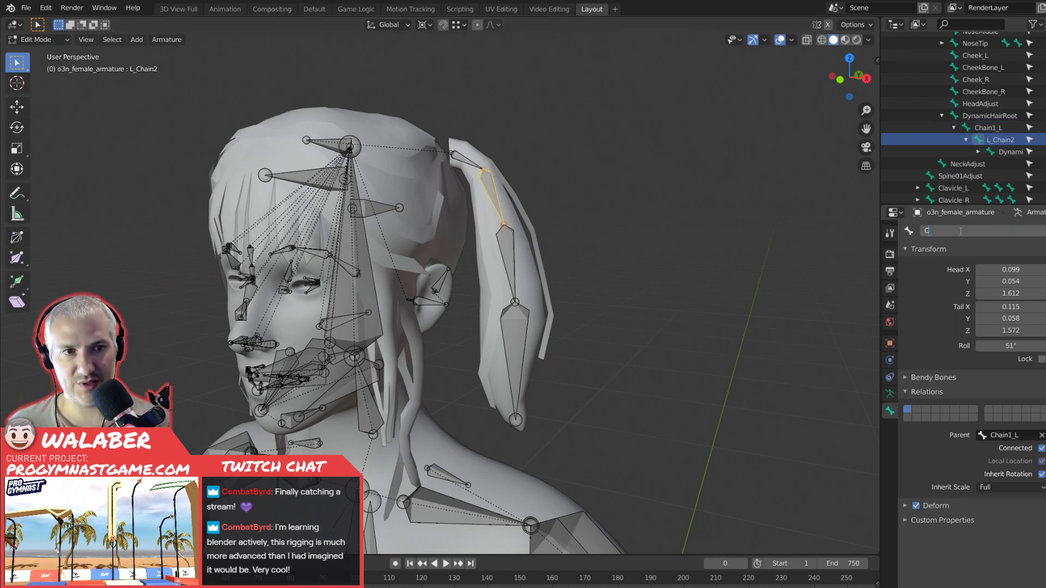
pyautogui.write('hain2_L')
pyautogui.press('Return')
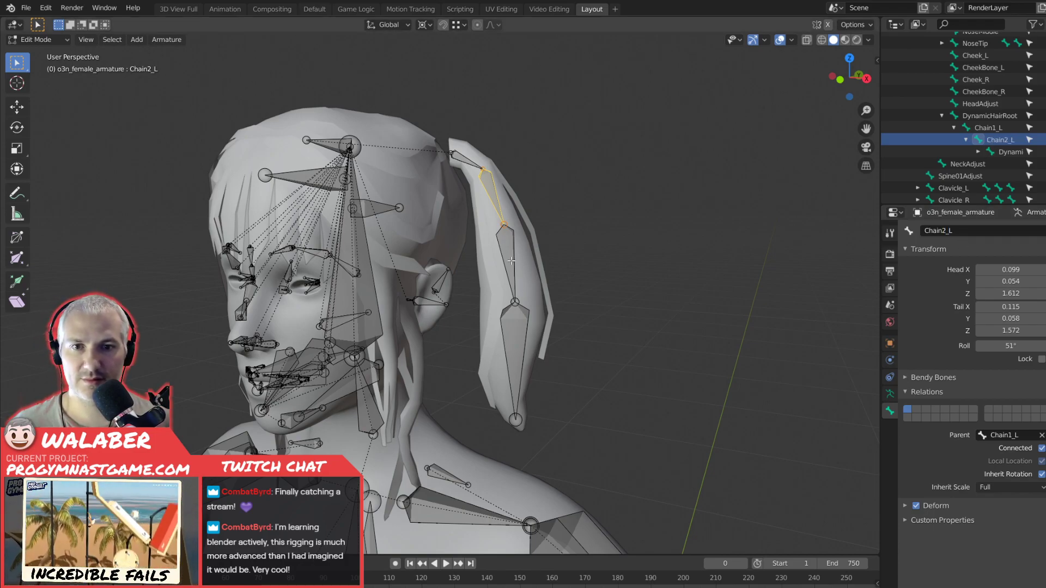
# Rename the third and fourth pigtail bones Chain3_L and Chain4_L.
pyautogui.press(']')
pyautogui.click(1002, 231)
pyautogui.write('Ca')
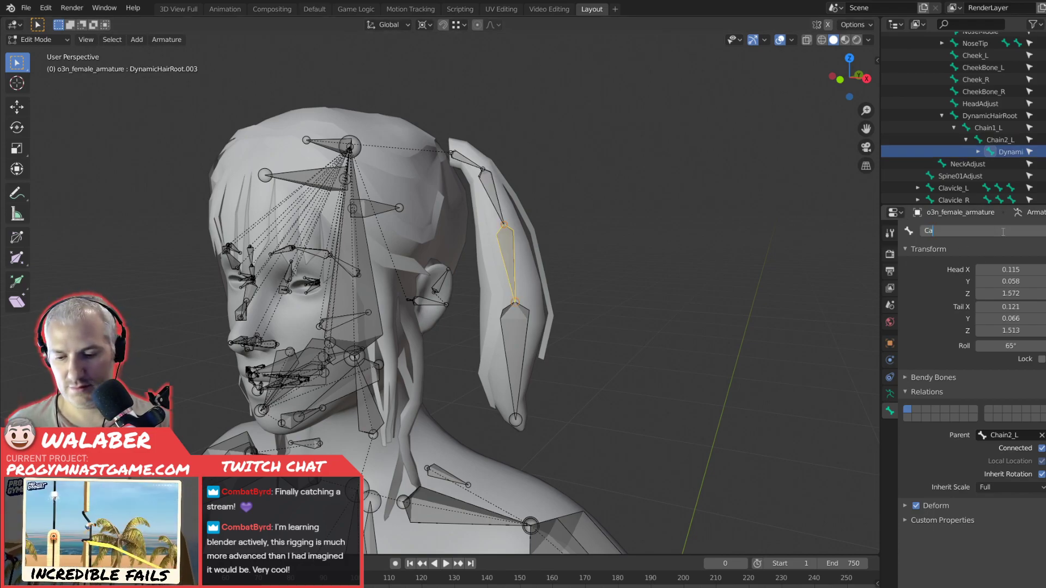
pyautogui.write('ain3_')
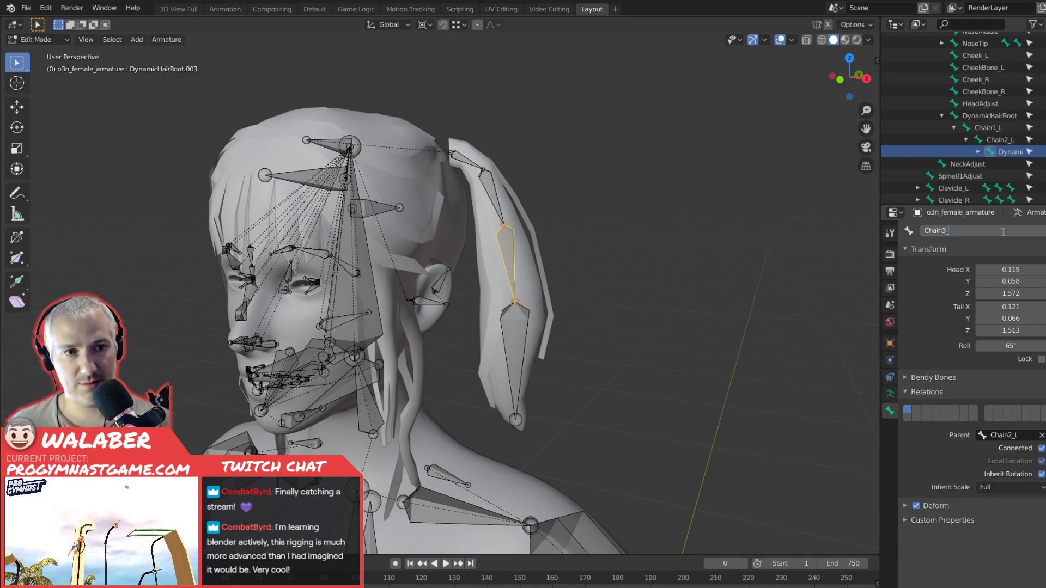
pyautogui.write('L')
pyautogui.press('Return')
pyautogui.press(']')
pyautogui.click(1019, 231)
pyautogui.write('Chain')
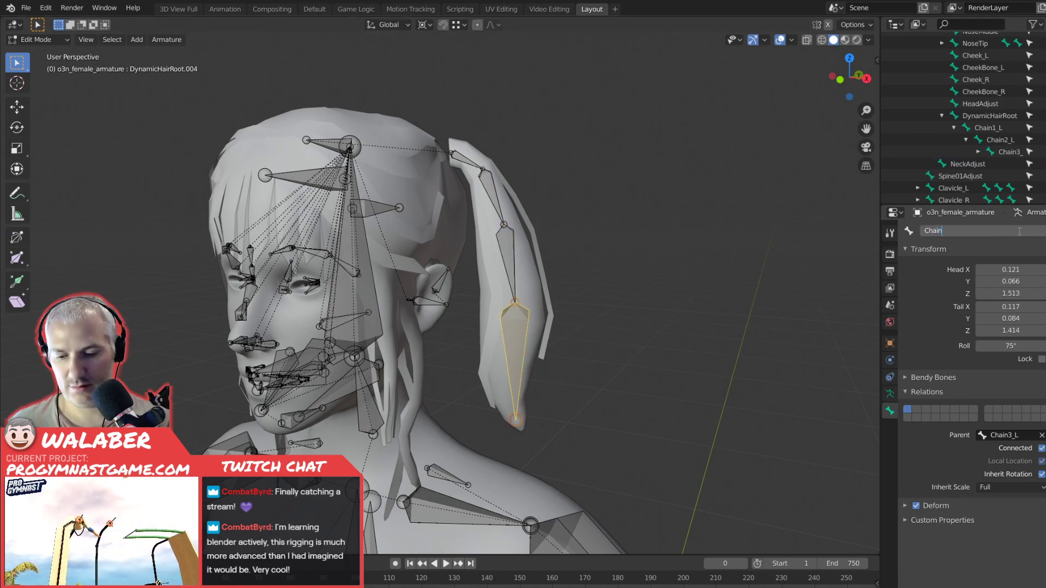
pyautogui.write('4_L')
pyautogui.press('Return')
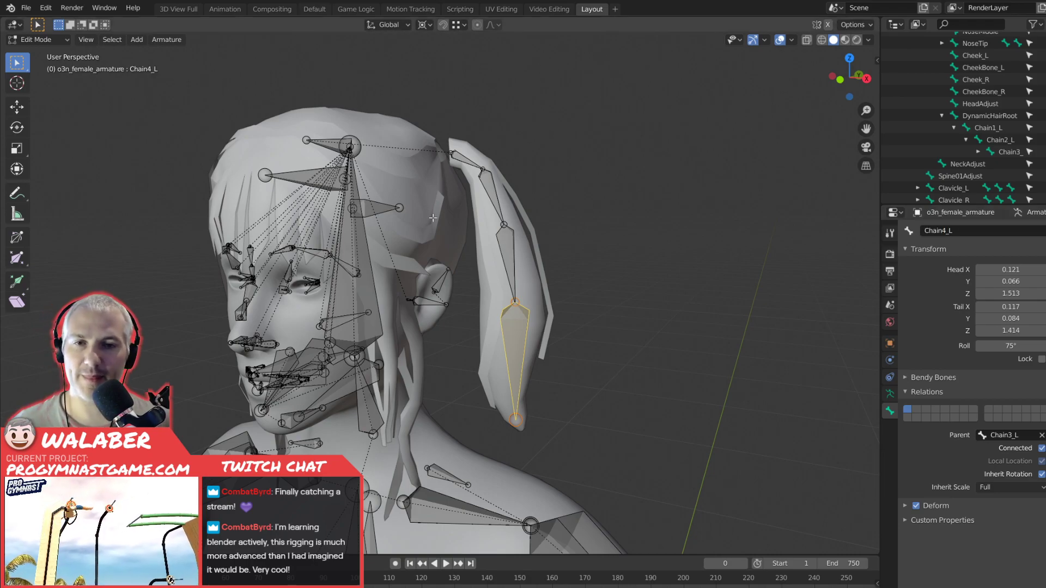
# Symmetrize the four bones Chain1_L to Chain4_L to mirror the chain into the opposite pigtail.
pyautogui.press('[')
pyautogui.hotkey('shift', '[')
pyautogui.hotkey('shift', '[')
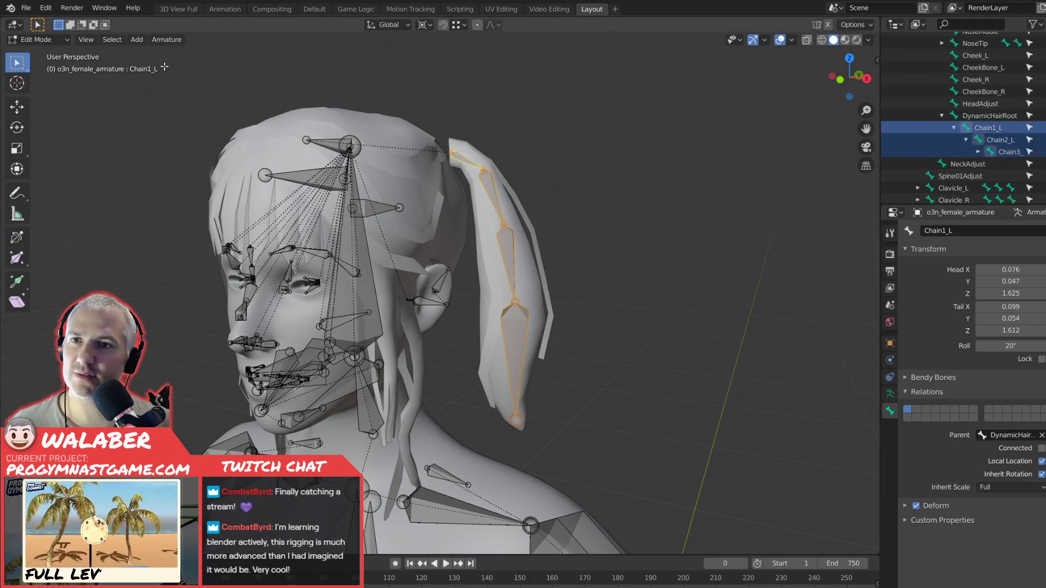
pyautogui.click(154, 42)
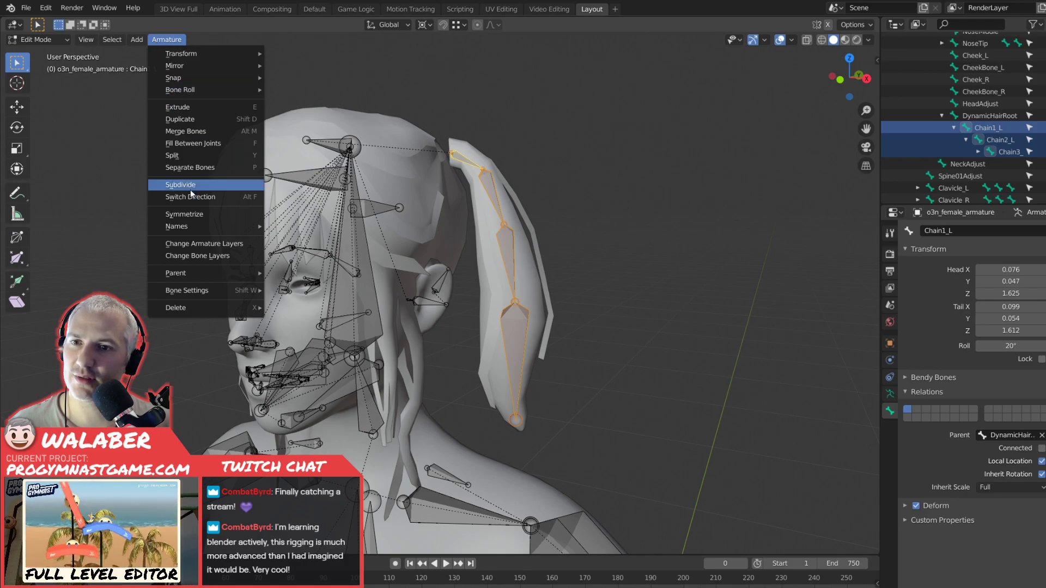
pyautogui.click(197, 215)
# Inspect the mirrored bones in the opposite pigtail and the DynamicHairRoot bone they hang from.
pyautogui.moveTo(475, 277); pyautogui.dragTo(381, 180, button='middle')
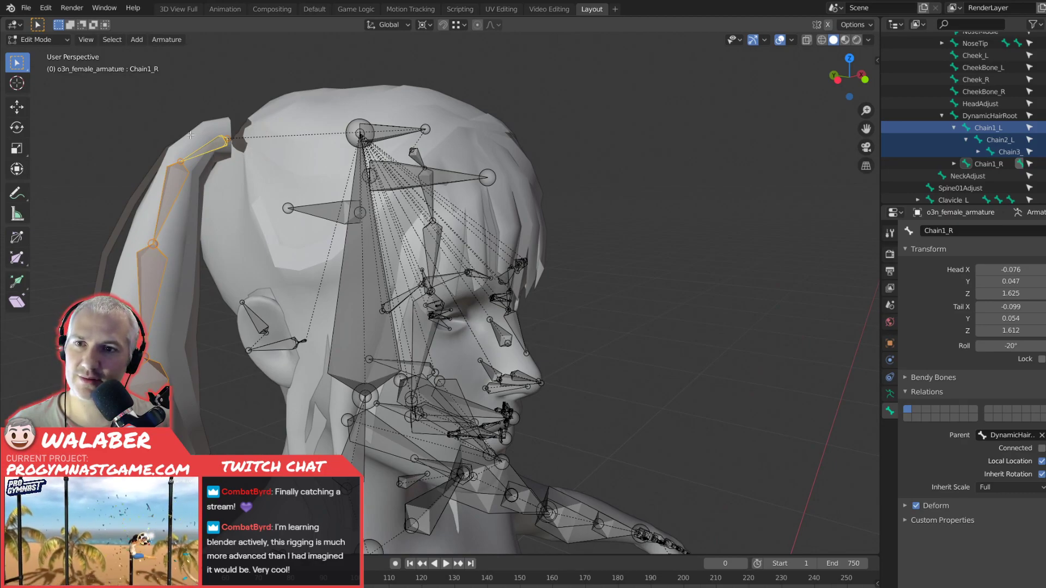
pyautogui.click(206, 150)
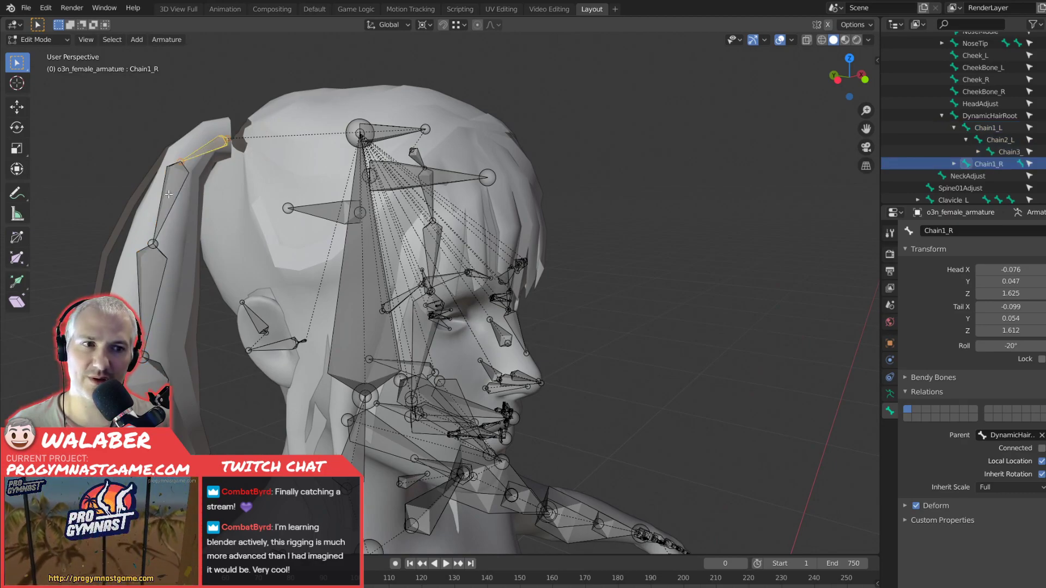
pyautogui.click(159, 275)
pyautogui.click(157, 373)
pyautogui.moveTo(214, 332); pyautogui.dragTo(275, 306, button='middle')
pyautogui.click(366, 216)
pyautogui.moveTo(469, 249); pyautogui.dragTo(423, 217, button='middle')
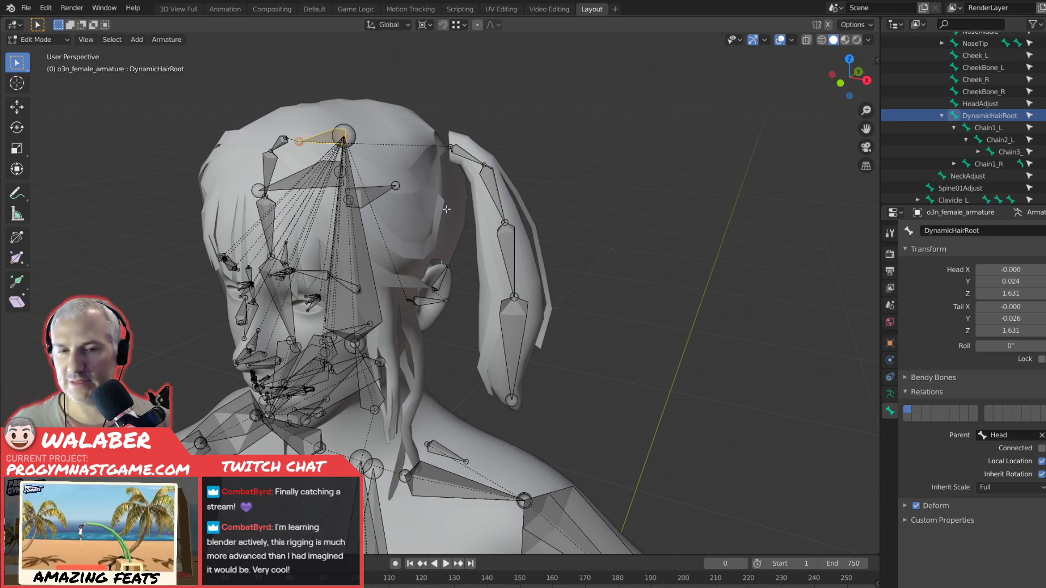
# Return the armature to Object Mode and select the F_Hair_7 hair mesh.
pyautogui.click(568, 178)
pyautogui.press('Tab')
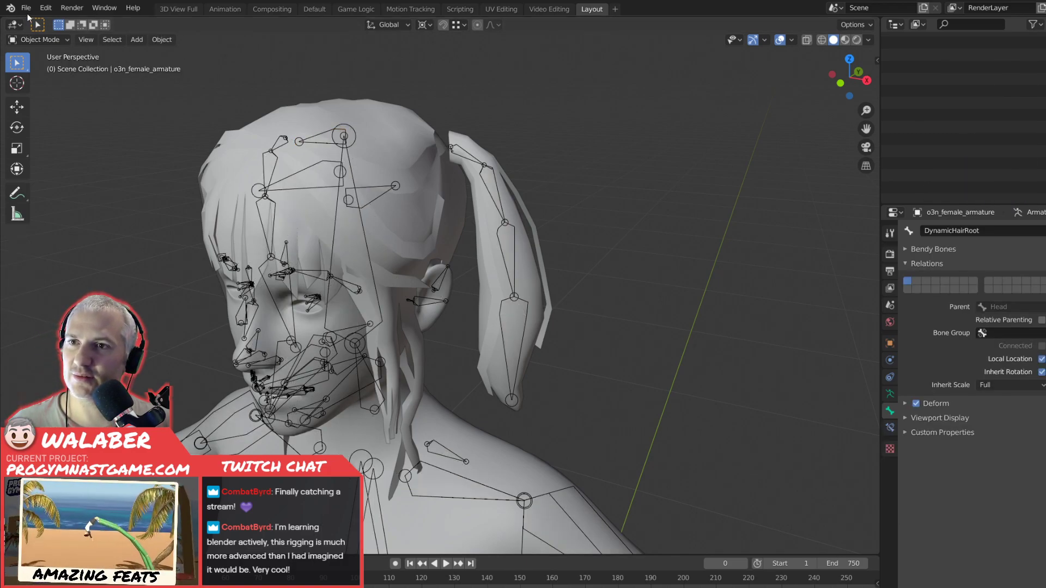
pyautogui.click(26, 7)
pyautogui.moveTo(57, 153)
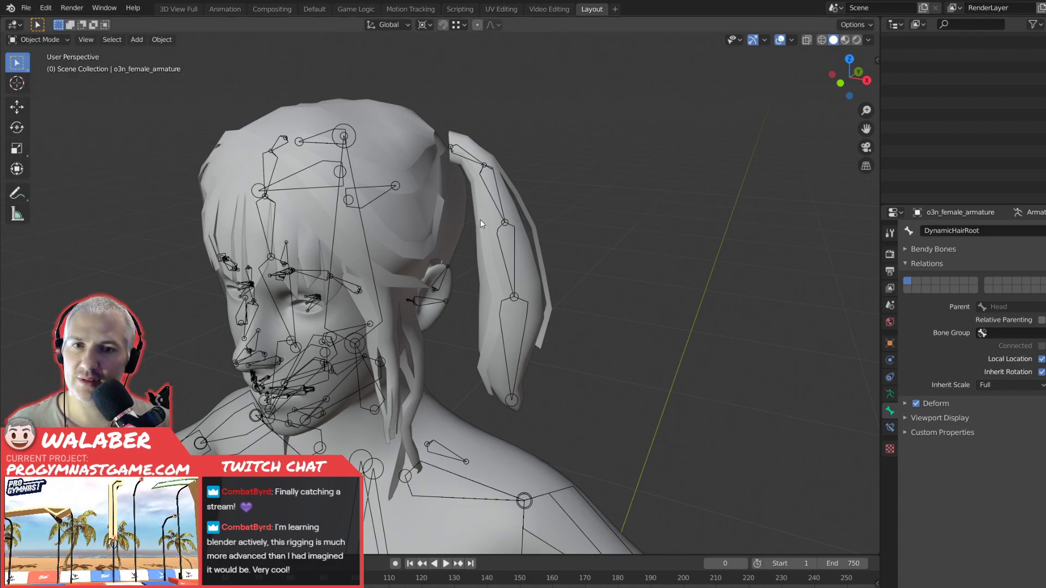
pyautogui.click(416, 211)
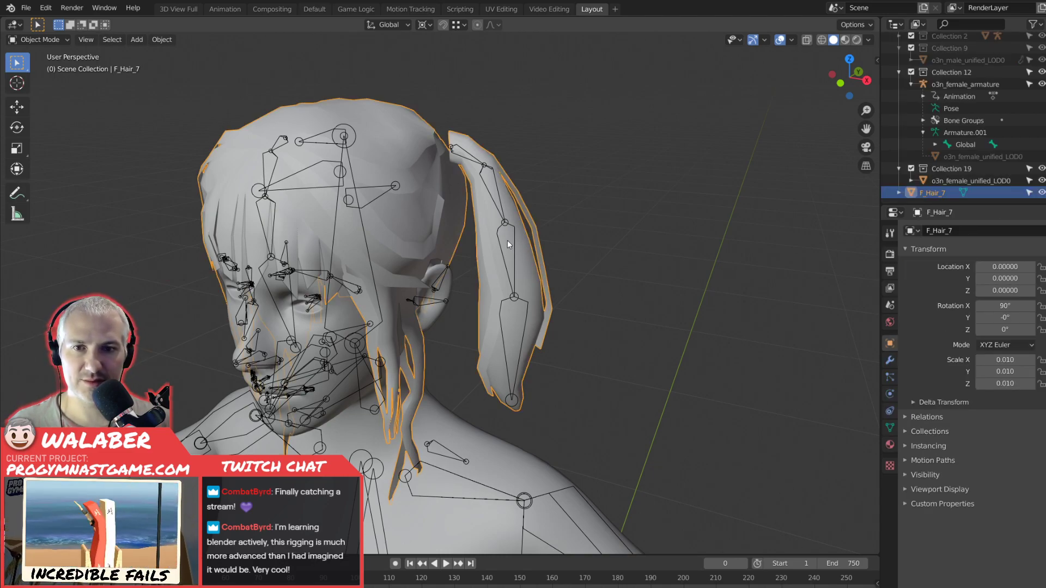
# Apply all transforms to the F_Hair_7 mesh.
pyautogui.click(155, 39)
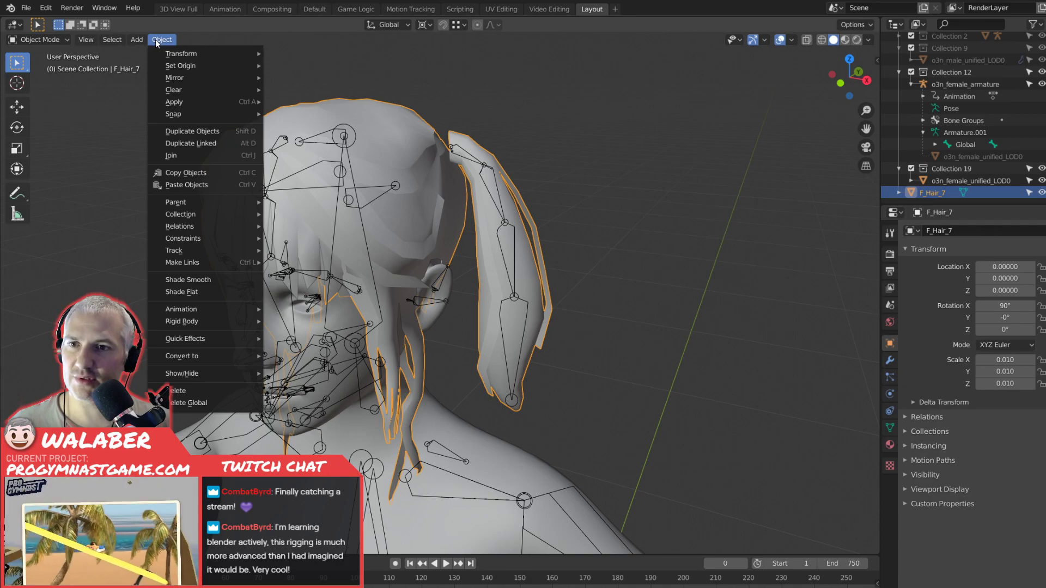
pyautogui.moveTo(198, 100)
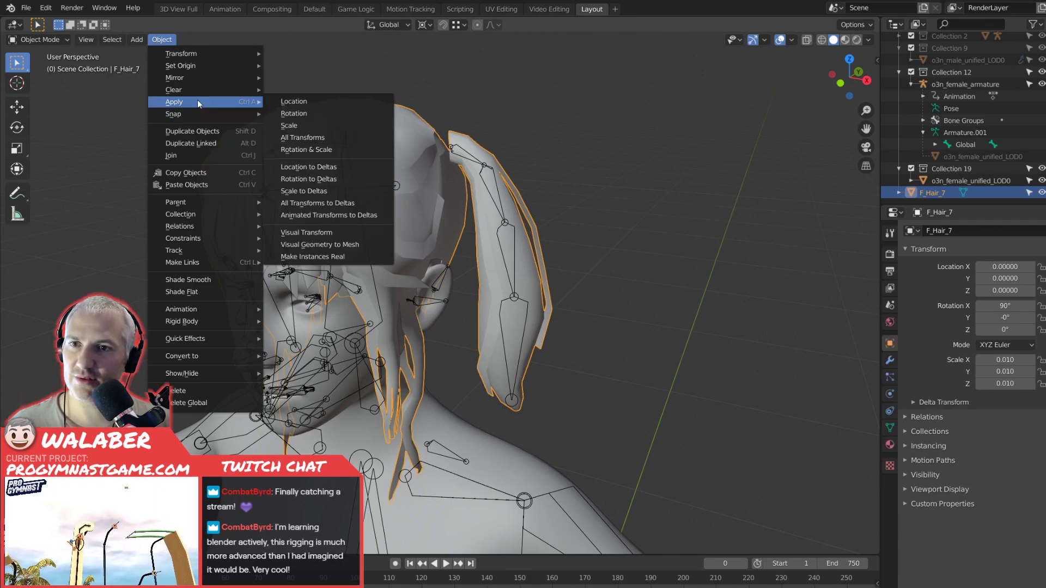
pyautogui.click(316, 139)
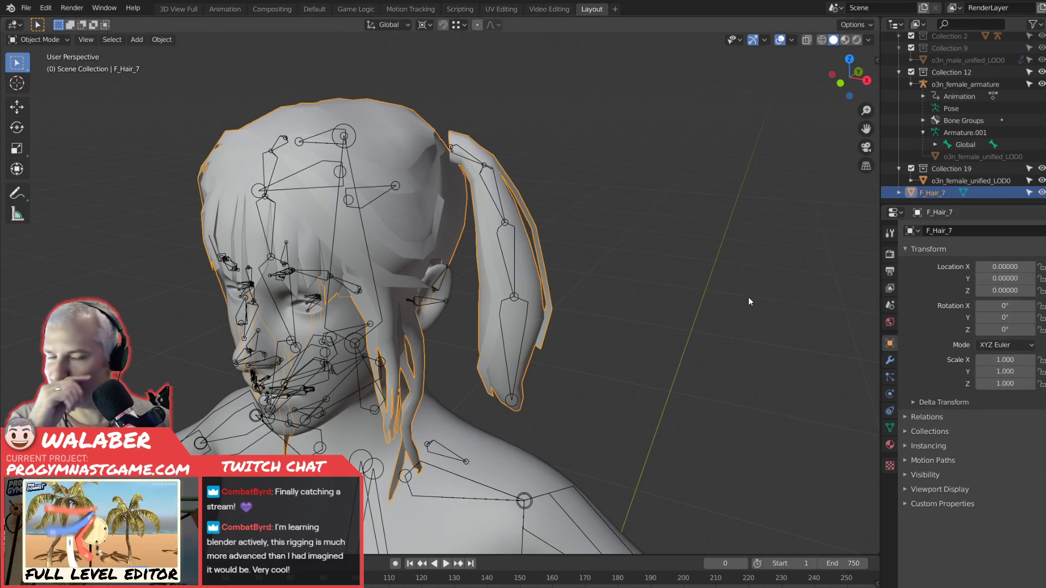
# Add an Armature modifier to F_Hair_7 and set its object to o3n_female_armature.
pyautogui.moveTo(654, 313); pyautogui.dragTo(635, 302, button='middle')
pyautogui.moveTo(397, 474); pyautogui.dragTo(267, 400, button='middle')
pyautogui.moveTo(630, 363); pyautogui.dragTo(593, 337, button='middle')
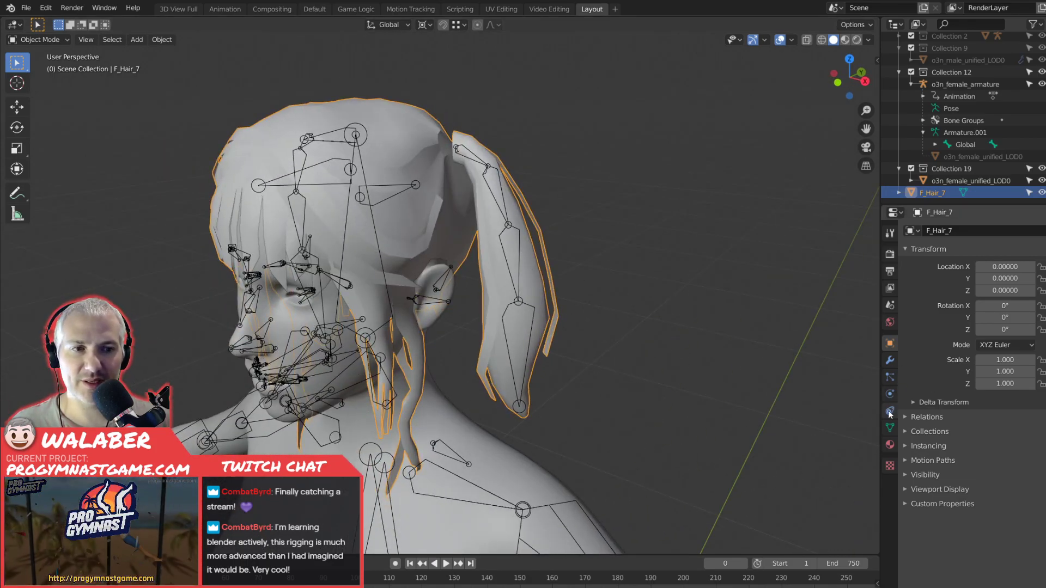
pyautogui.click(888, 360)
pyautogui.click(947, 231)
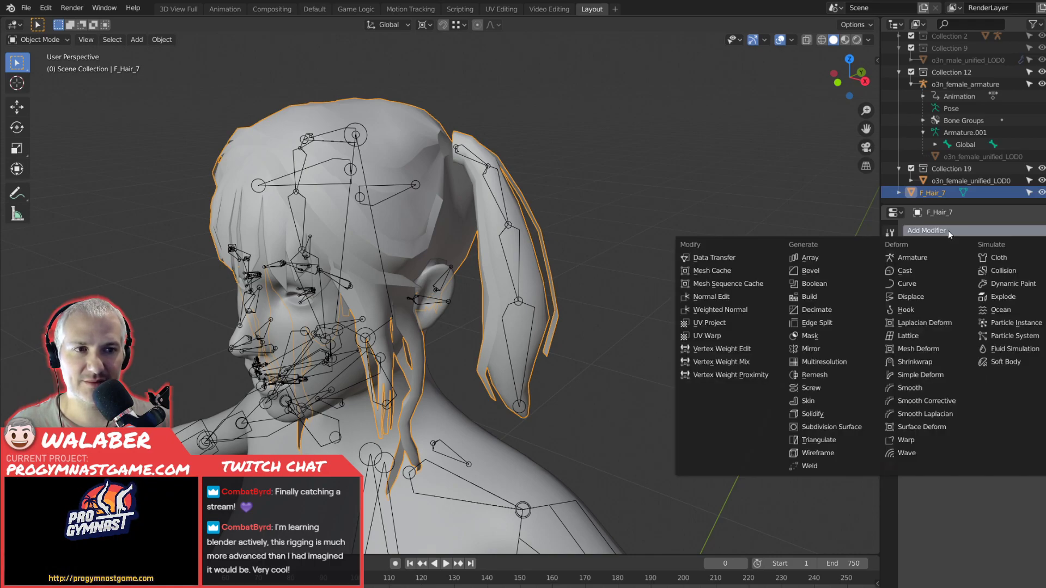
pyautogui.click(938, 259)
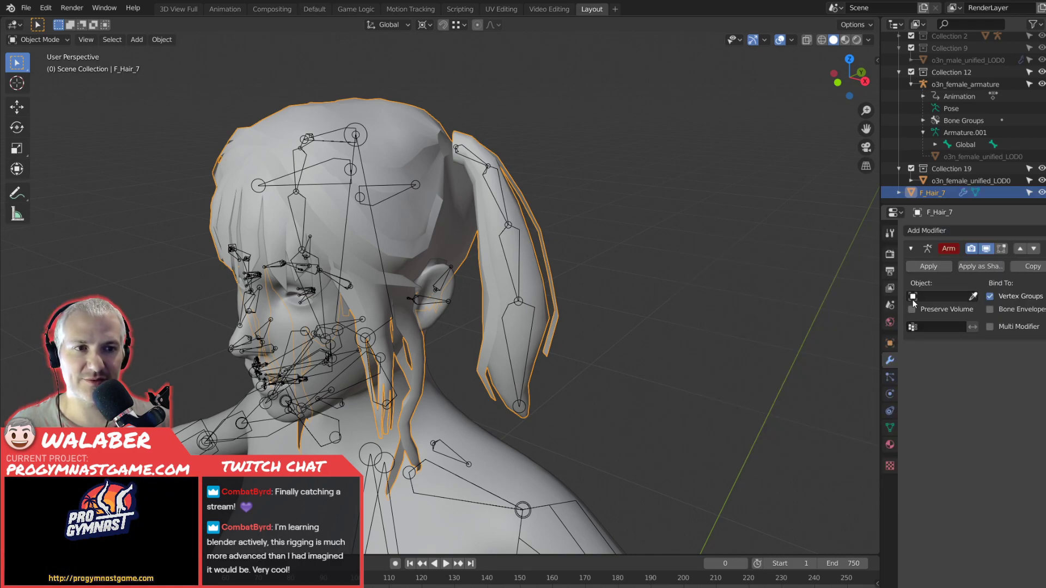
pyautogui.click(913, 300)
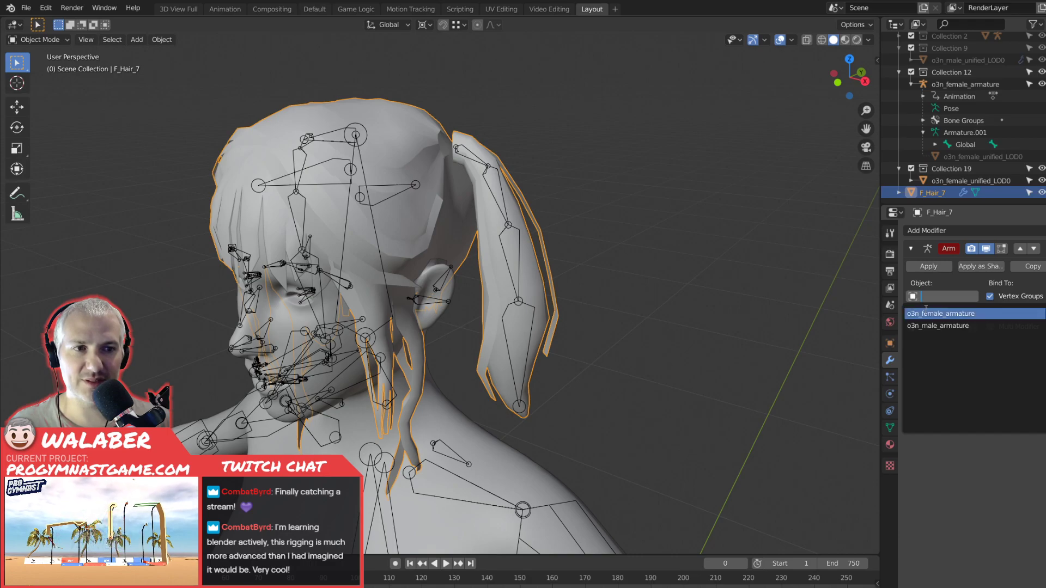
pyautogui.click(929, 312)
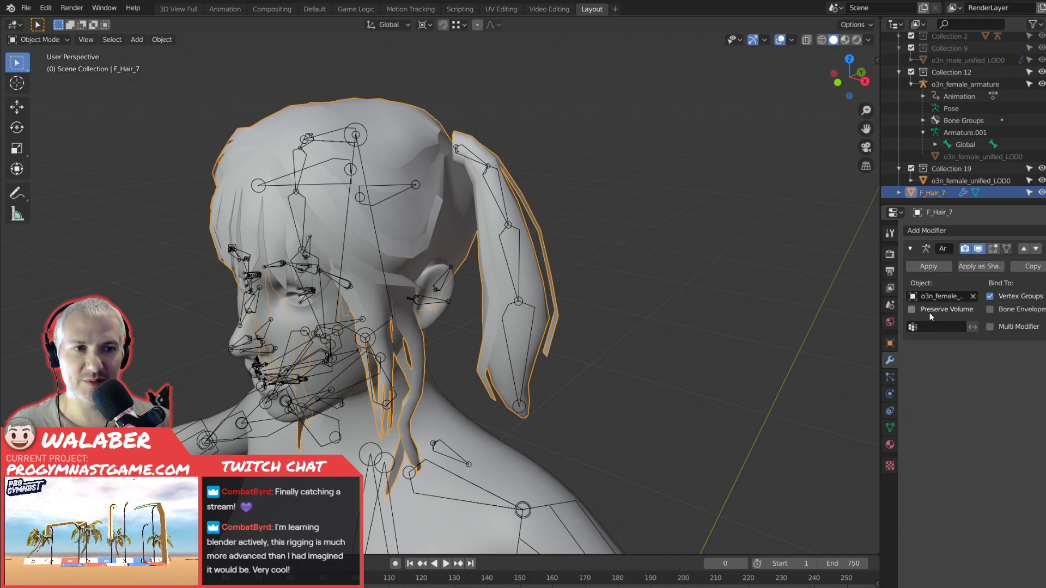
# Create a vertex group named Head on F_Hair_7 and assign the whole hair mesh to it in Edit Mode.
pyautogui.click(890, 428)
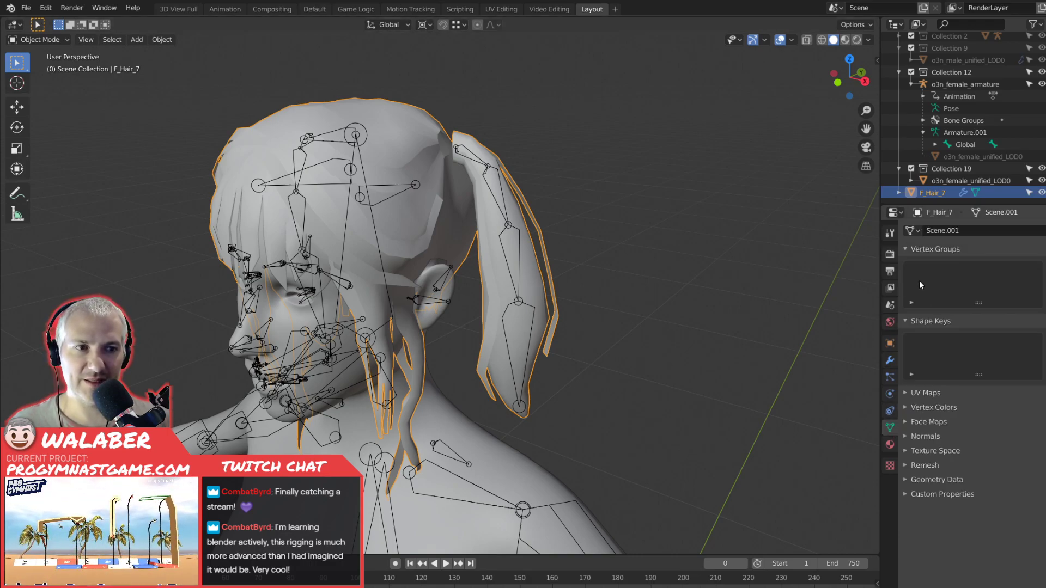
pyautogui.click(1044, 268)
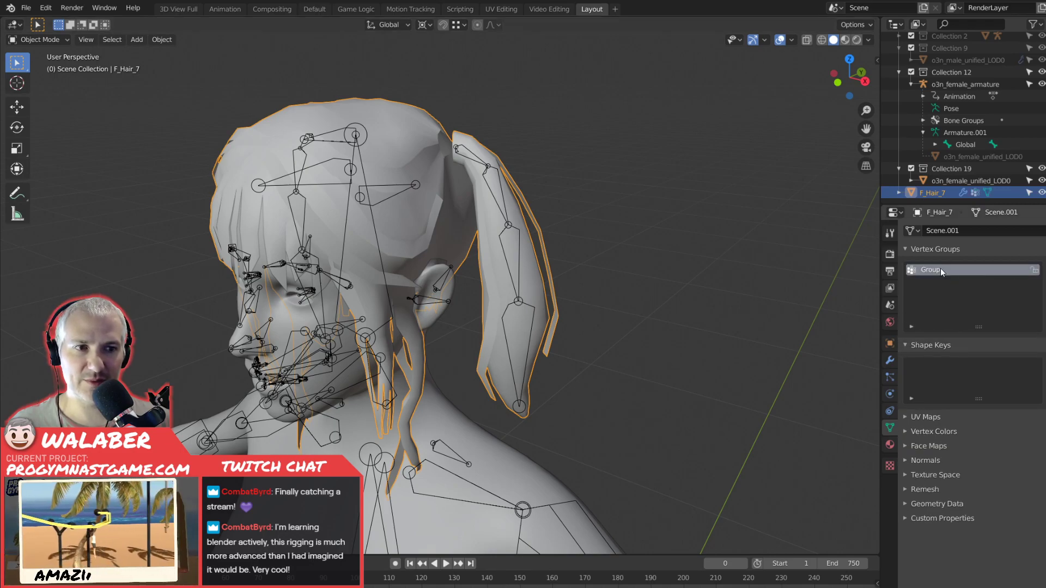
pyautogui.doubleClick(940, 269)
pyautogui.press('Return')
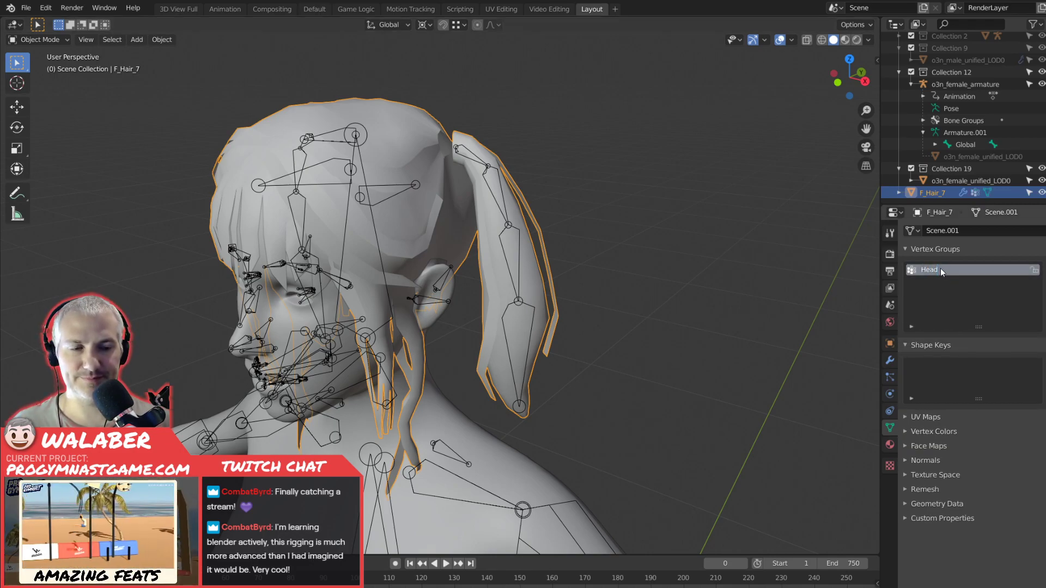
pyautogui.press('Tab')
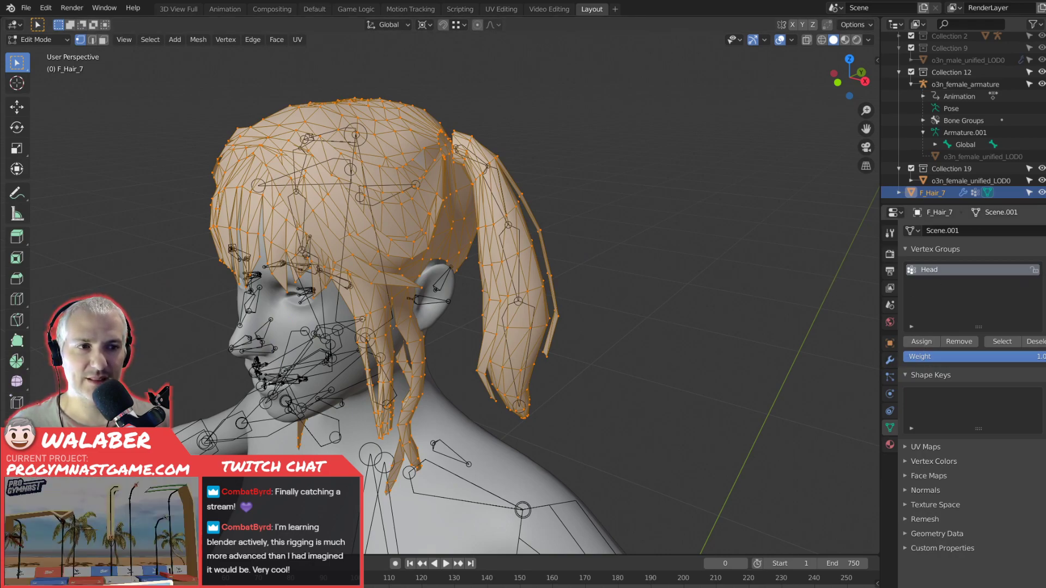
# Add two more vertex groups named Chain1_L and Chain2_L to the hair mesh.
pyautogui.click(1045, 269)
pyautogui.doubleClick(935, 281)
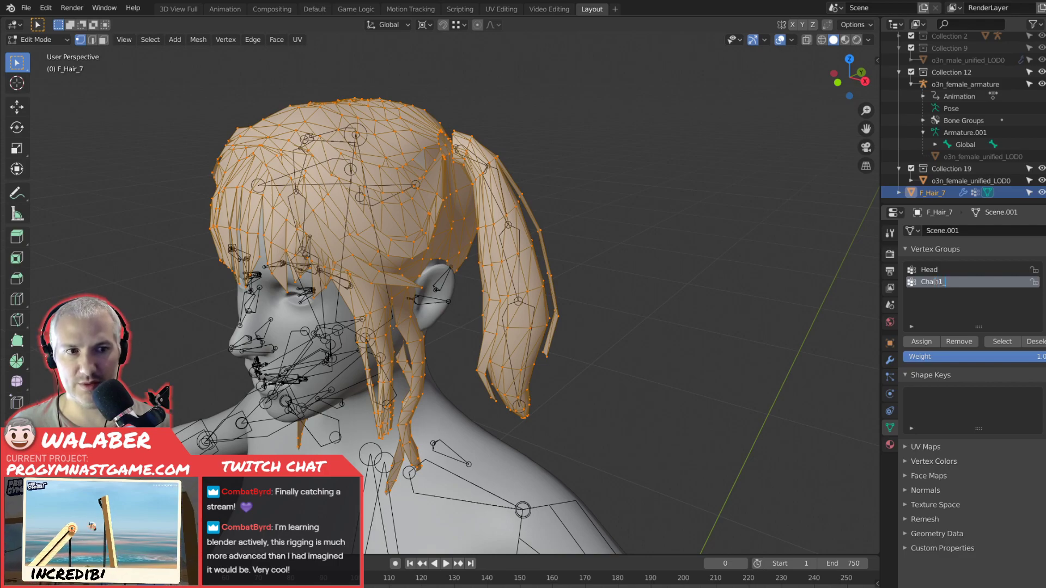
pyautogui.press('Return')
pyautogui.click(1041, 269)
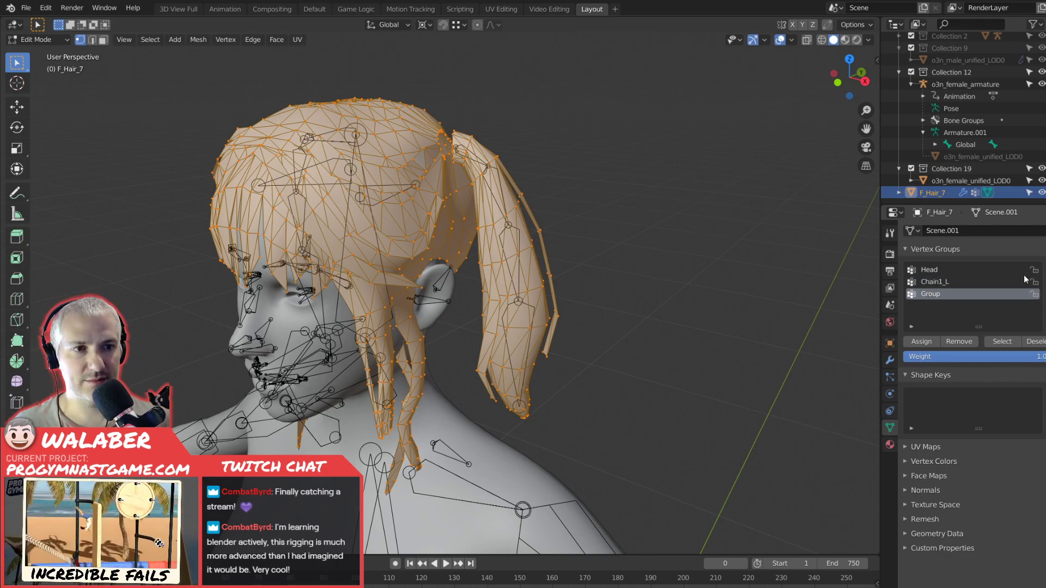
pyautogui.doubleClick(931, 294)
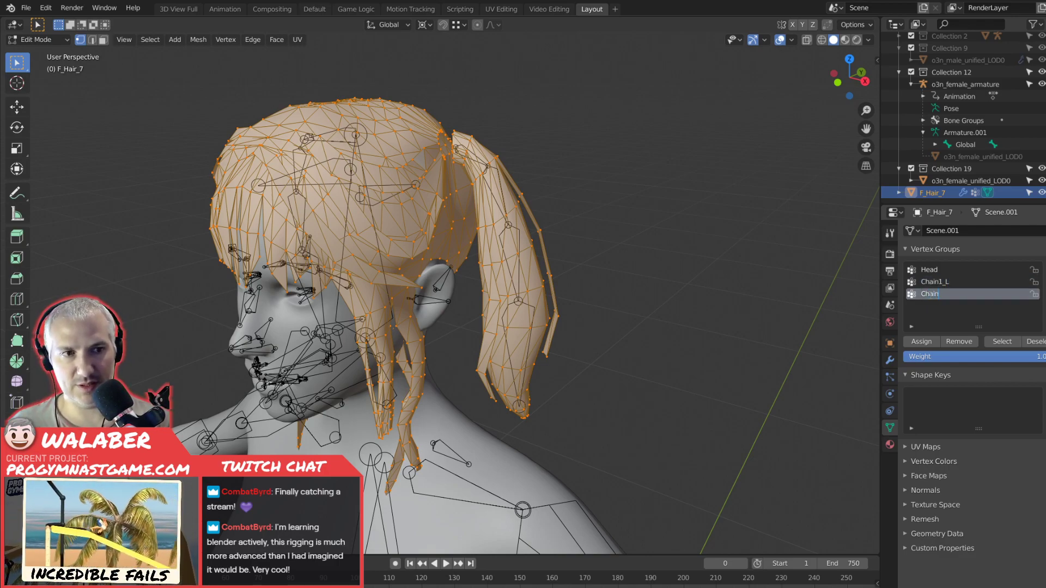
pyautogui.write('Chain2_L')
pyautogui.press('Return')
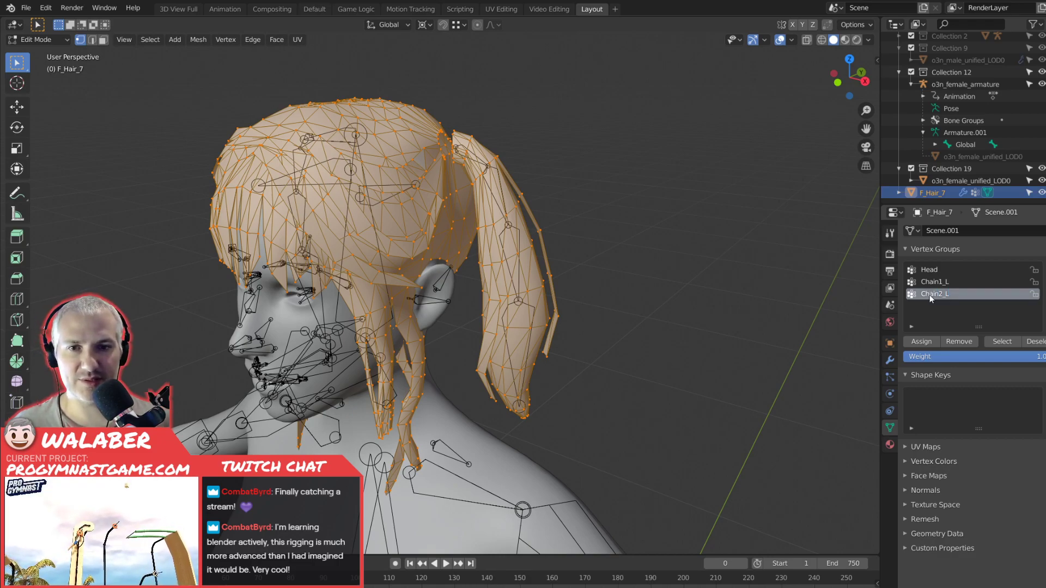
# Add vertex groups named Chain3_L and Chain4_L to complete the left pigtail's set.
pyautogui.click(1042, 269)
pyautogui.doubleClick(933, 305)
pyautogui.write('Chain3_L')
pyautogui.press('Return')
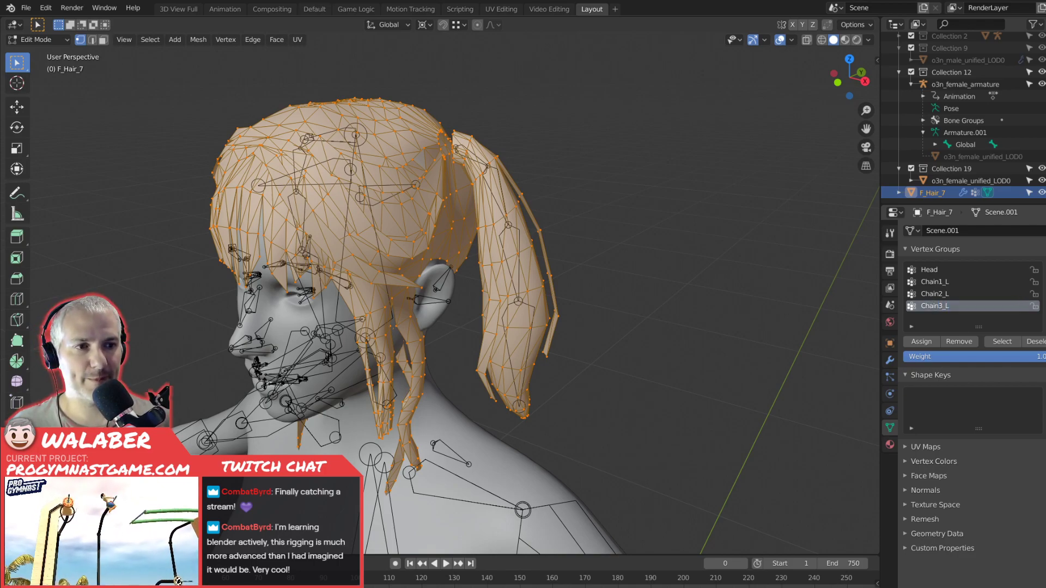
pyautogui.click(1042, 269)
pyautogui.doubleClick(932, 318)
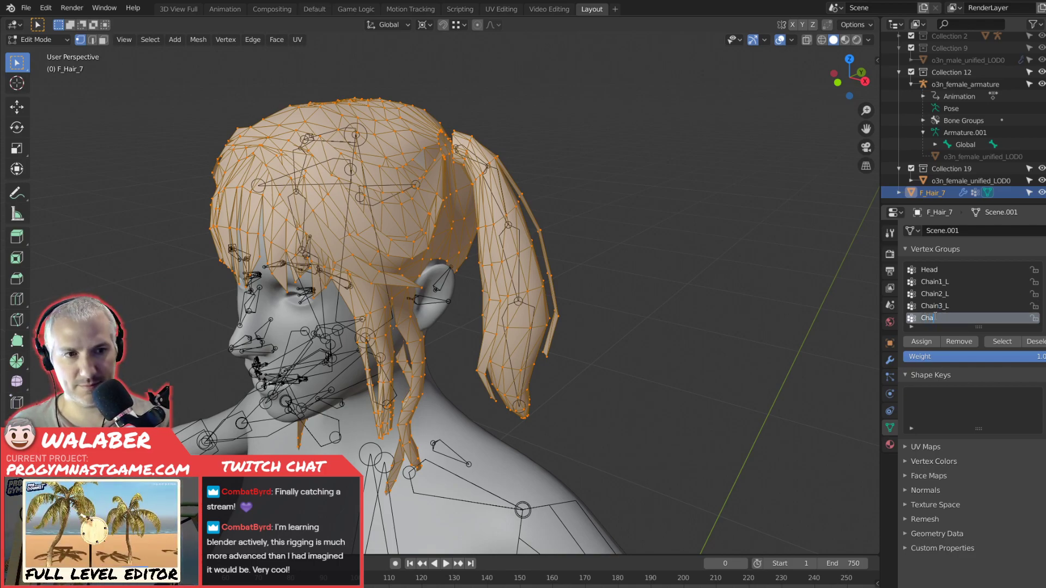
pyautogui.write('Chain4_L')
pyautogui.press('Return')
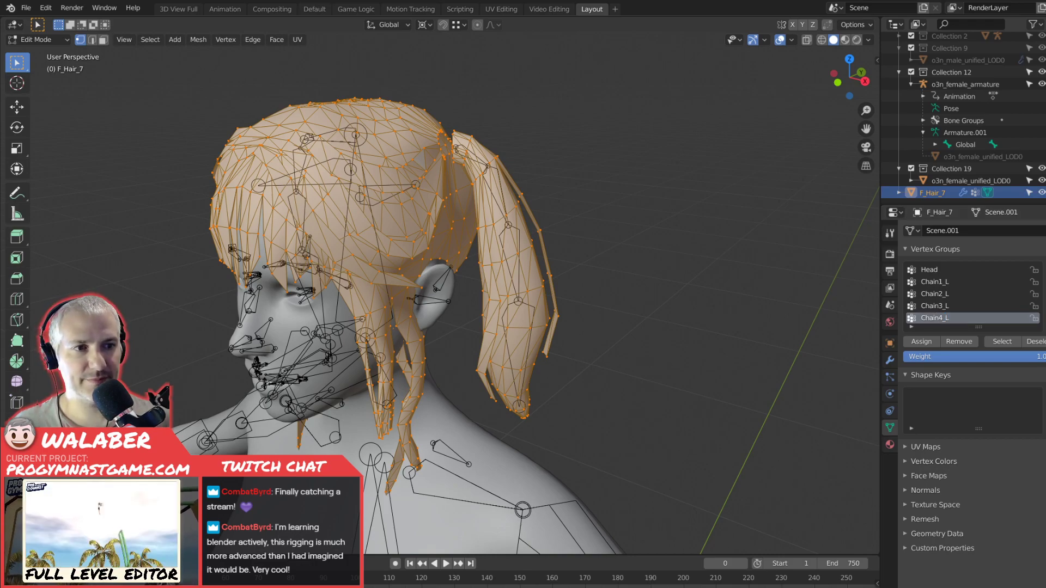
# Add vertex groups named Chain1_R and Chain2_R for the right pigtail.
pyautogui.click(1041, 269)
pyautogui.doubleClick(937, 318)
pyautogui.write('C')
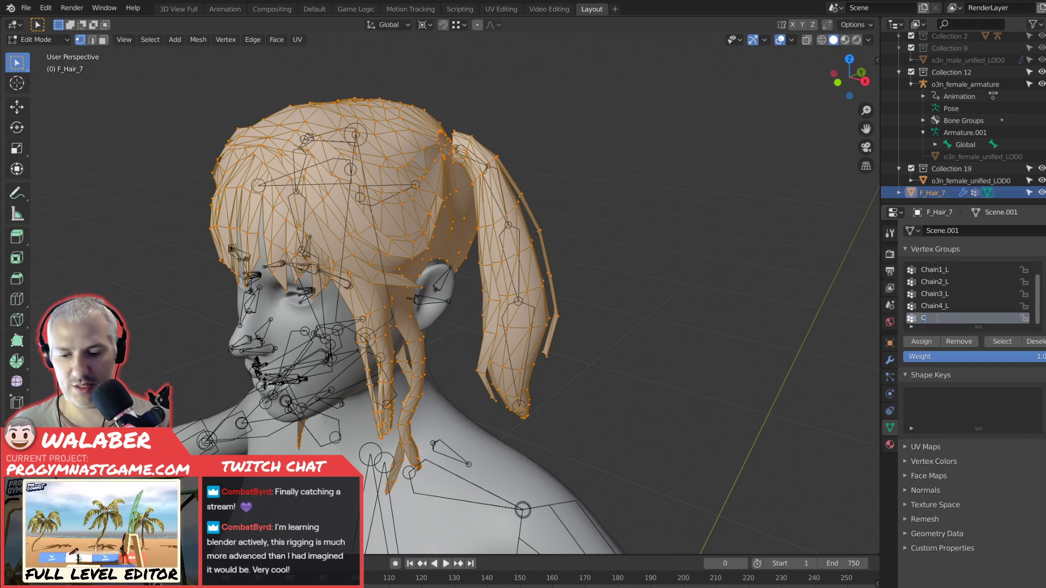
pyautogui.write('hain1_R')
pyautogui.press('Return')
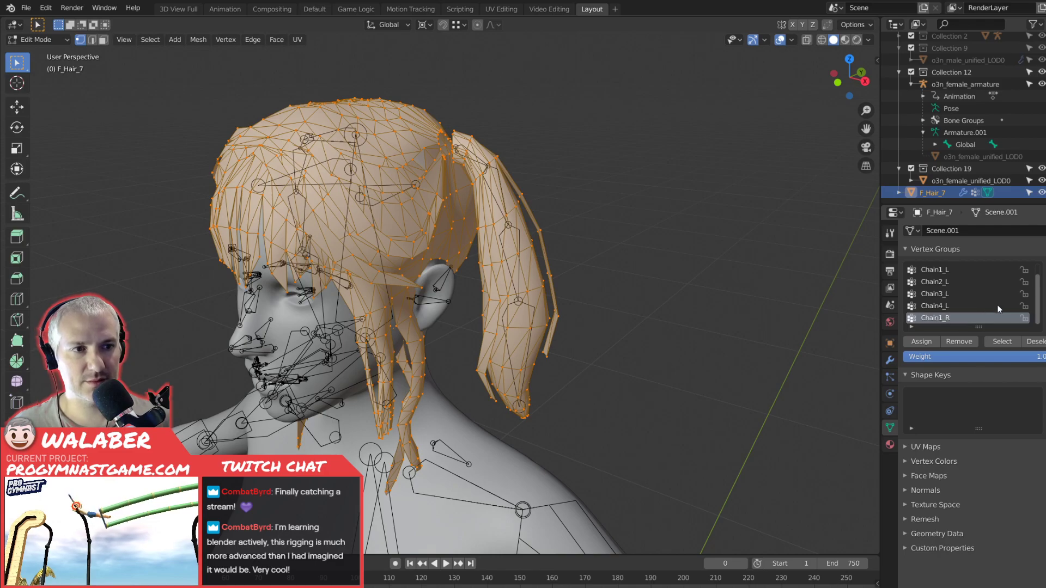
pyautogui.click(1040, 270)
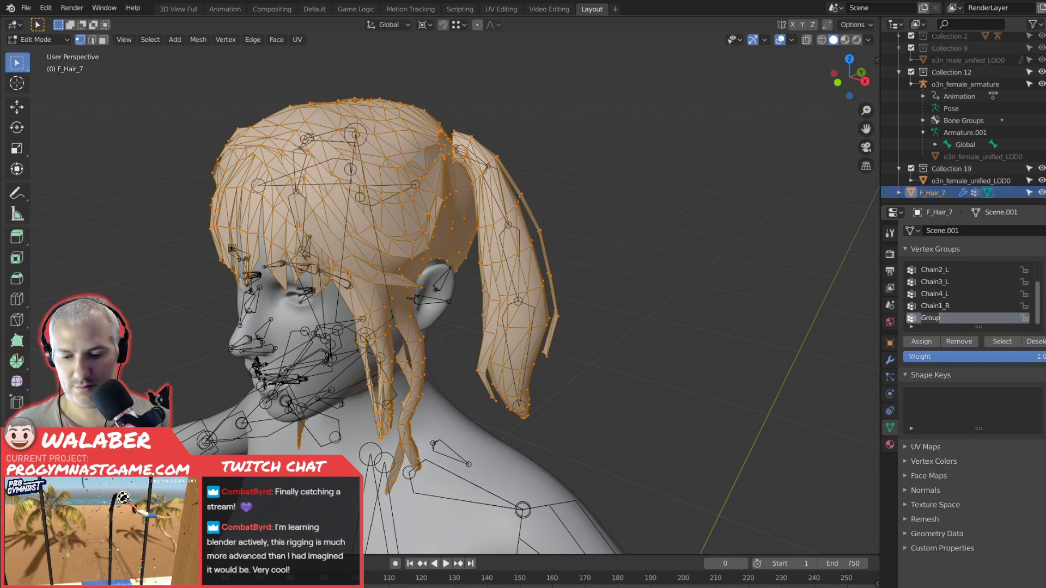
pyautogui.write('Chain2_R')
pyautogui.press('Return')
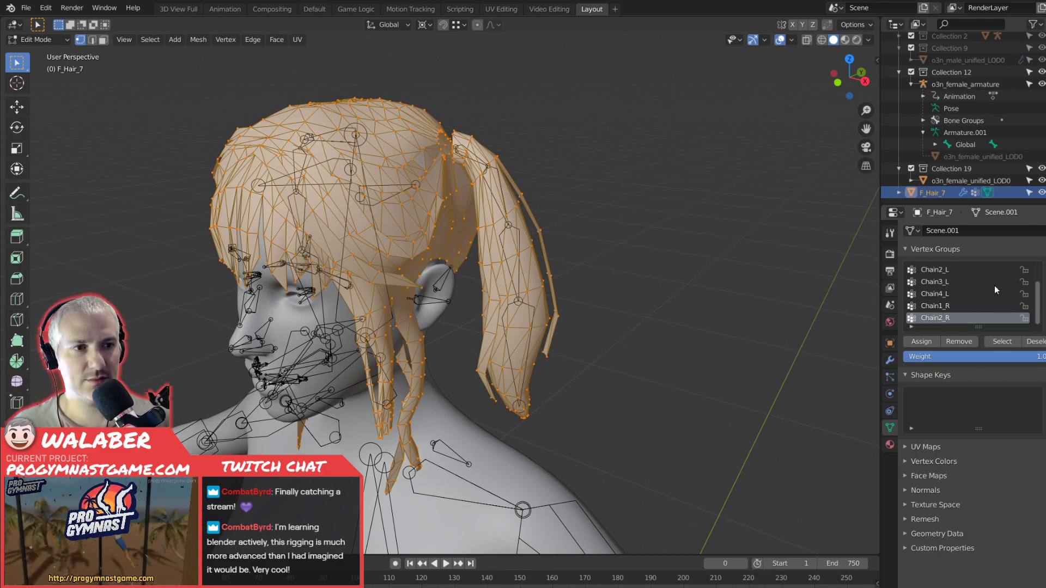
# Add vertex groups named Chain3_R and Chain4_R to complete the right pigtail's set.
pyautogui.doubleClick(926, 318)
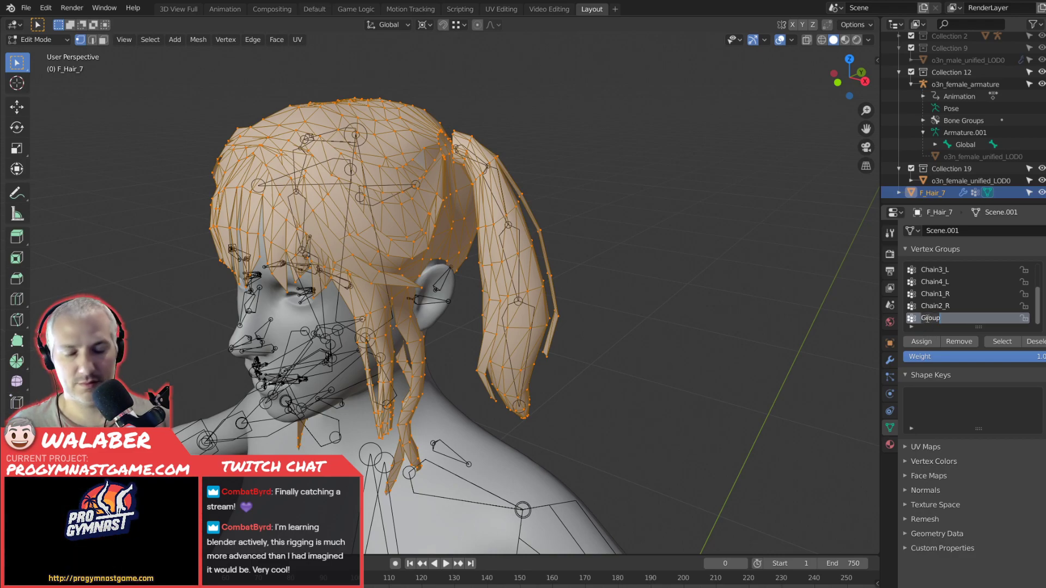
pyautogui.write('Chain3_R')
pyautogui.press('Return')
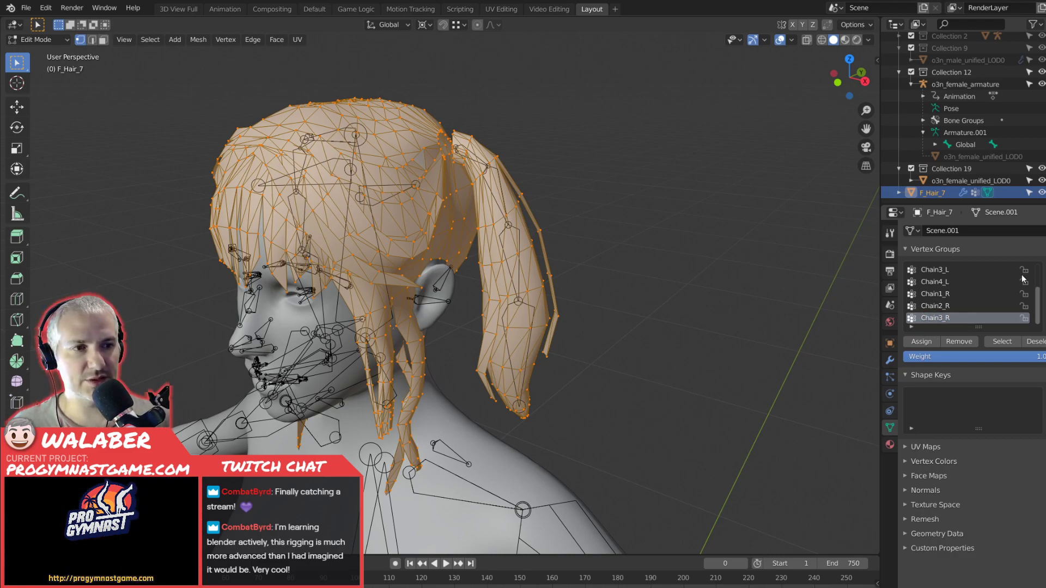
pyautogui.scroll(-1, 931, 318)
pyautogui.doubleClick(932, 318)
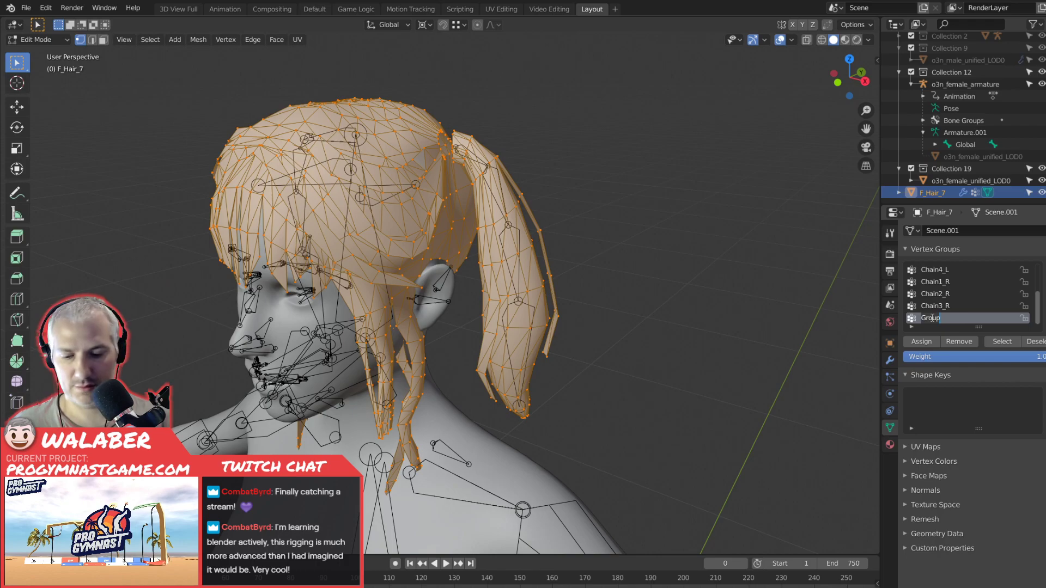
pyautogui.write('Chain4_R')
pyautogui.press('Return')
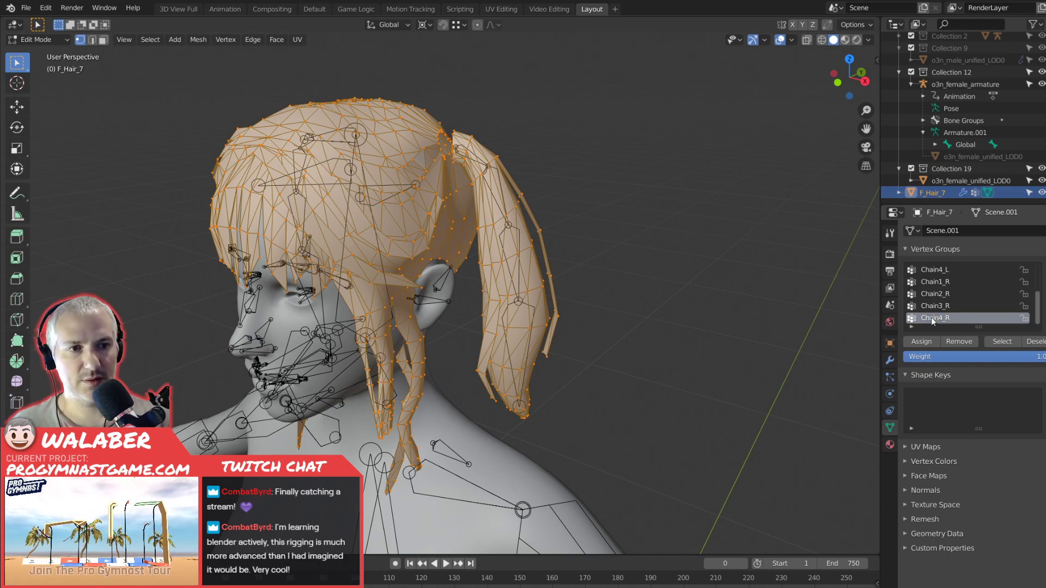
# Switch F_Hair_7 to Weight Paint mode and display the weights of the Head vertex group.
pyautogui.click(34, 39)
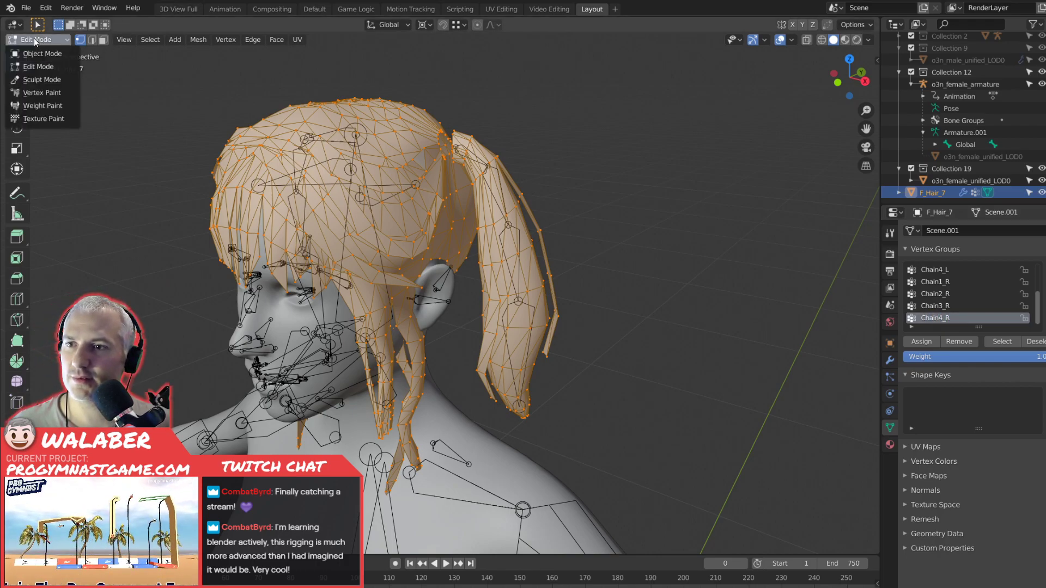
pyautogui.click(46, 105)
pyautogui.scroll(4, 948, 291)
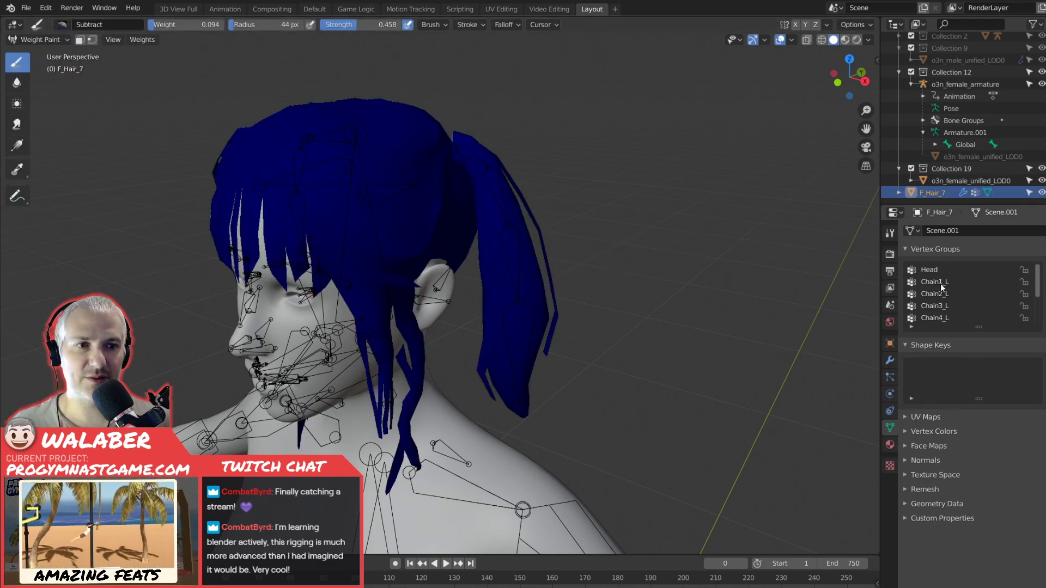
pyautogui.click(932, 270)
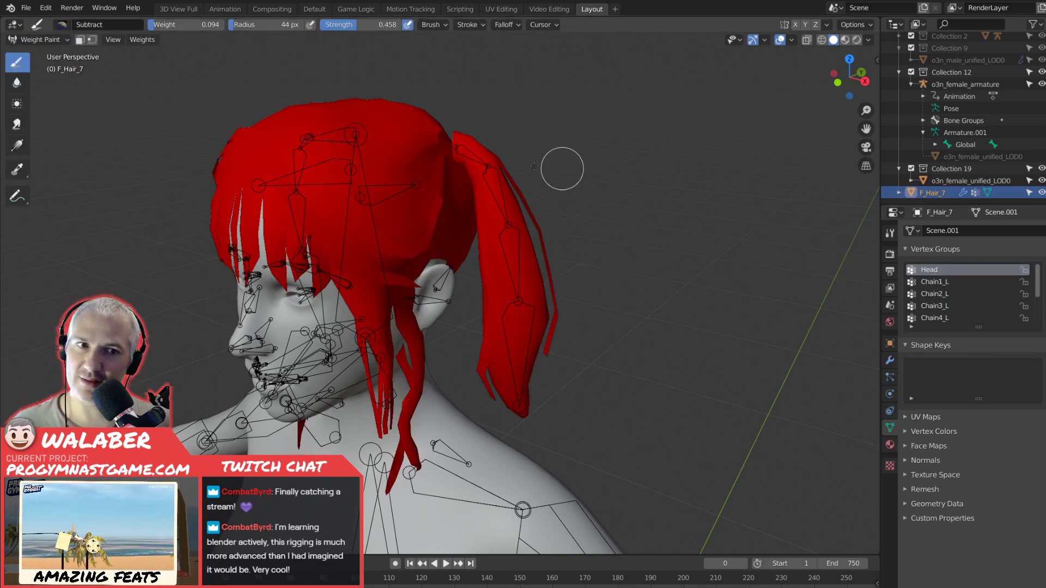
# Set the Subtract brush's weight and strength to 1.000 and make Chain1_L the active vertex group.
pyautogui.click(877, 61)
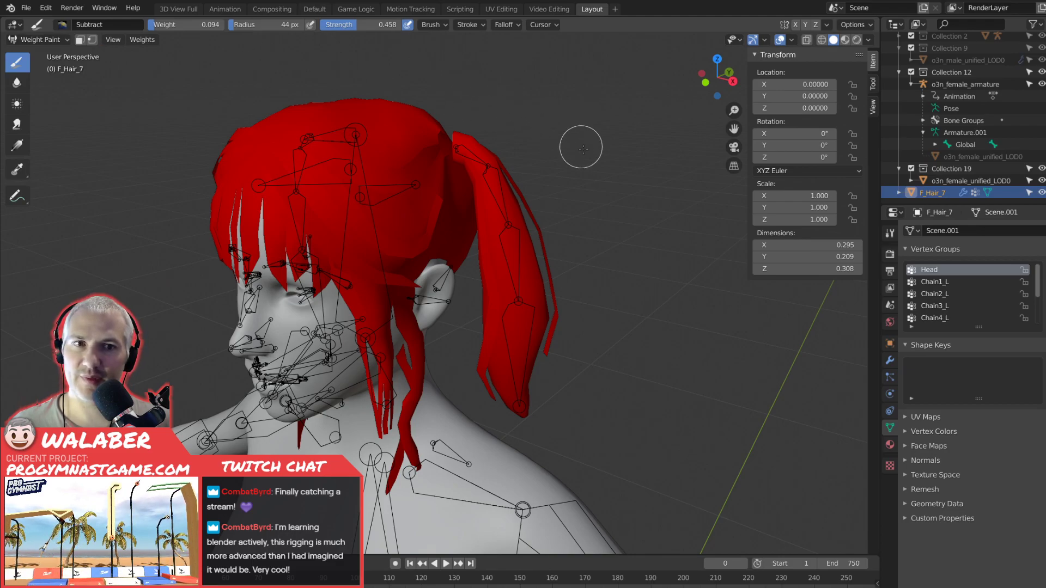
pyautogui.moveTo(574, 178); pyautogui.dragTo(605, 188, button='middle')
pyautogui.click(872, 84)
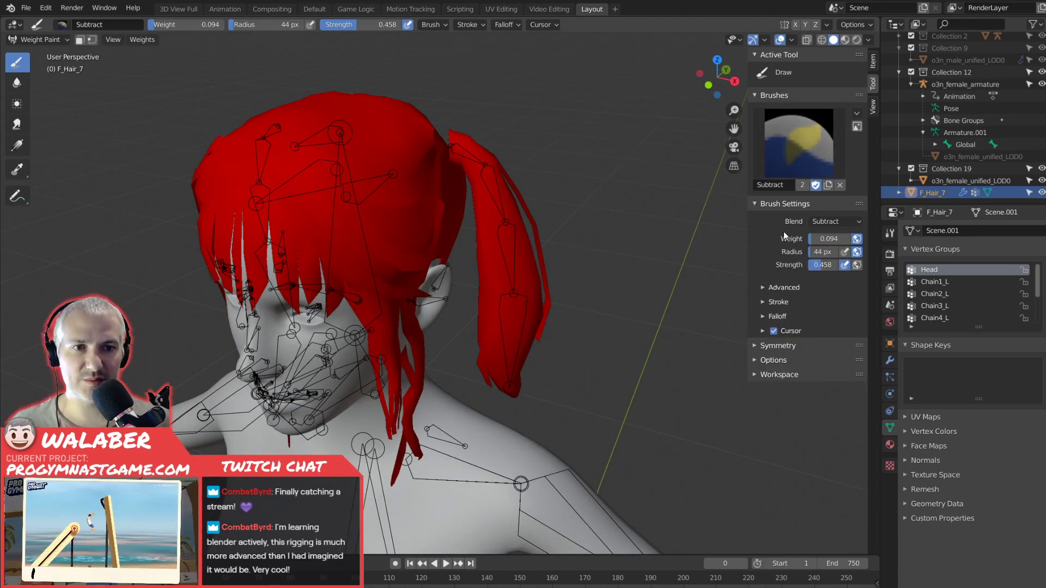
pyautogui.click(756, 359)
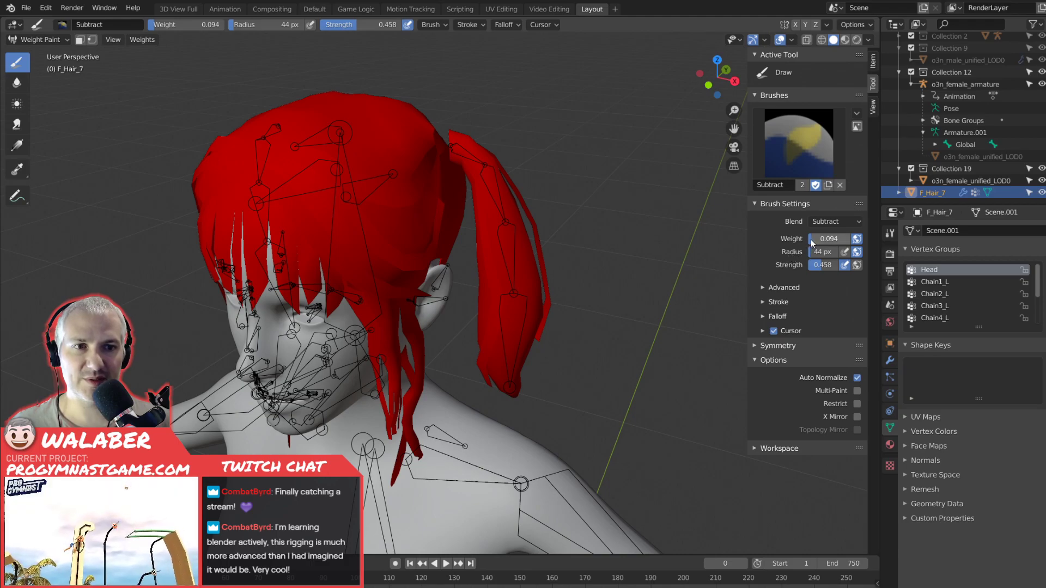
pyautogui.moveTo(819, 238); pyautogui.dragTo(850, 239)
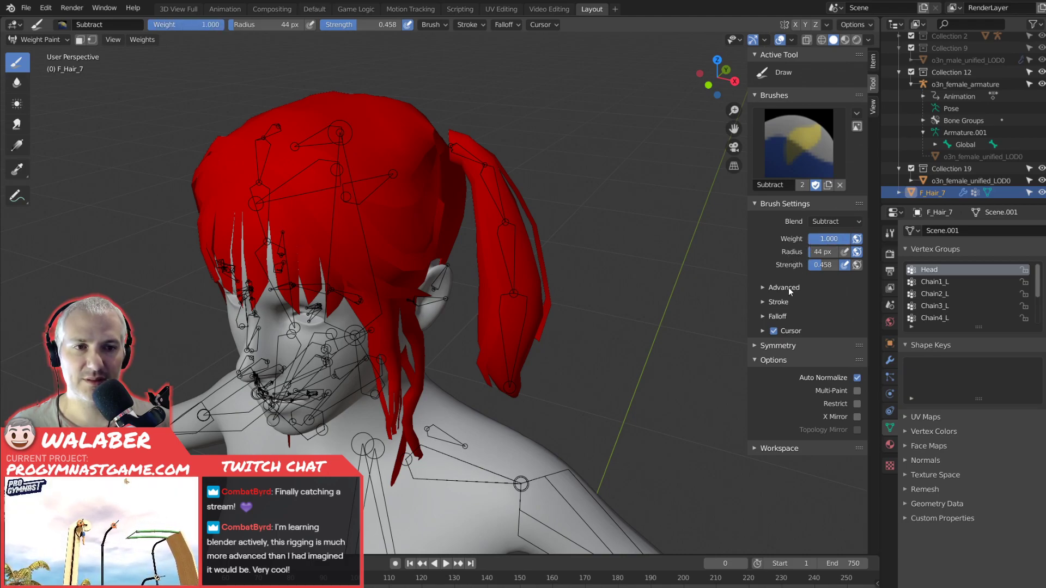
pyautogui.moveTo(818, 267); pyautogui.dragTo(853, 267)
pyautogui.moveTo(618, 263); pyautogui.dragTo(813, 267, button='middle')
pyautogui.click(934, 282)
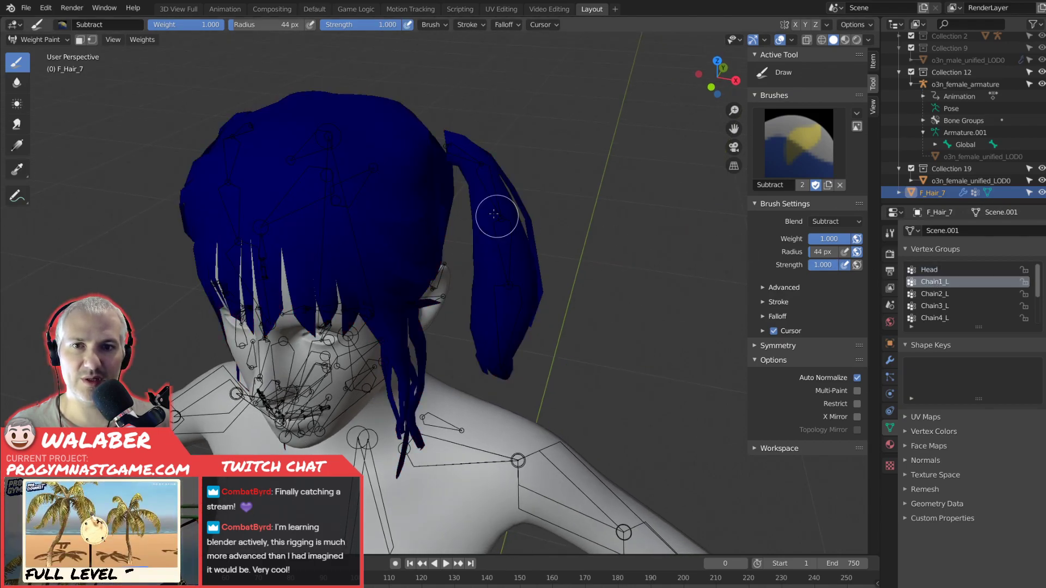
# Turn off Auto Normalize and set the weight brush's blend mode to Mix.
pyautogui.scroll(5, 468, 163)
pyautogui.scroll(-2, 476, 184)
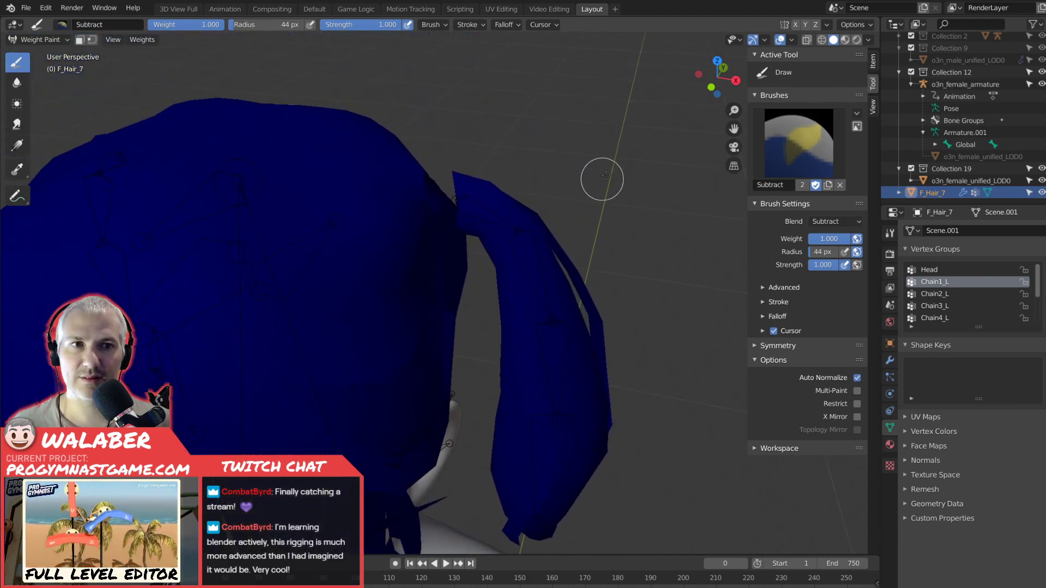
pyautogui.click(825, 39)
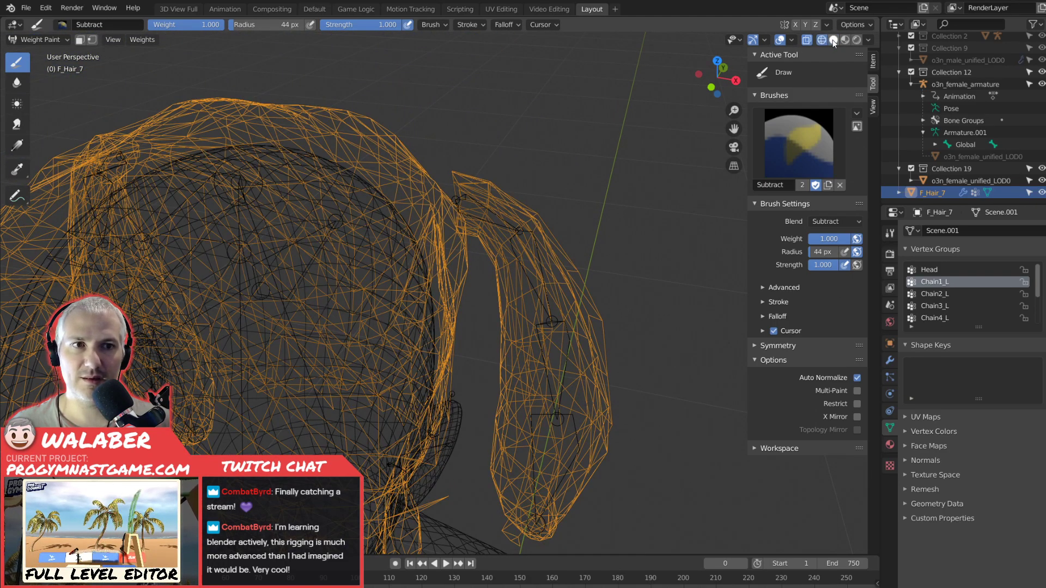
pyautogui.click(833, 41)
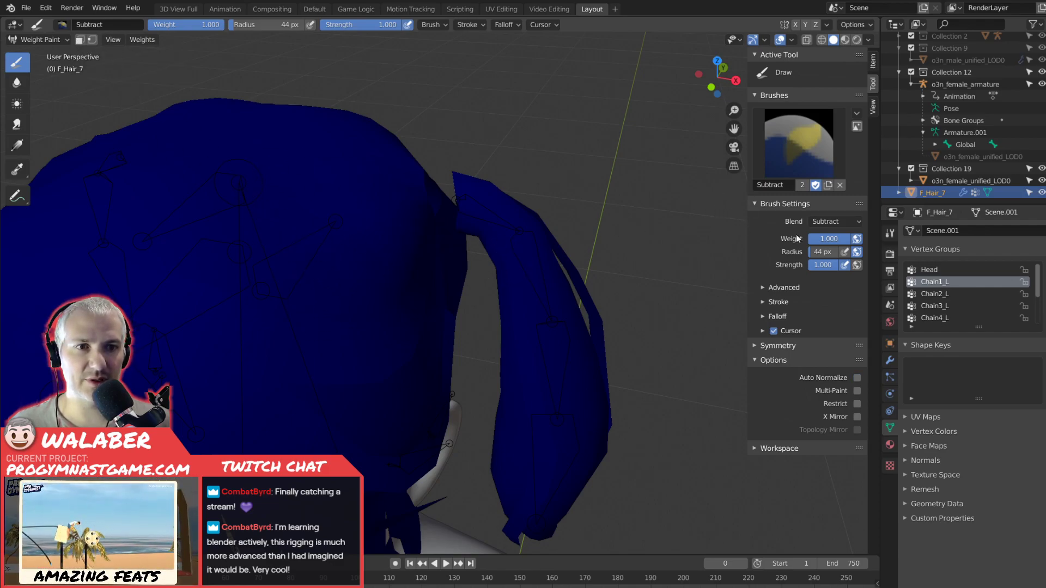
pyautogui.click(834, 221)
pyautogui.click(822, 238)
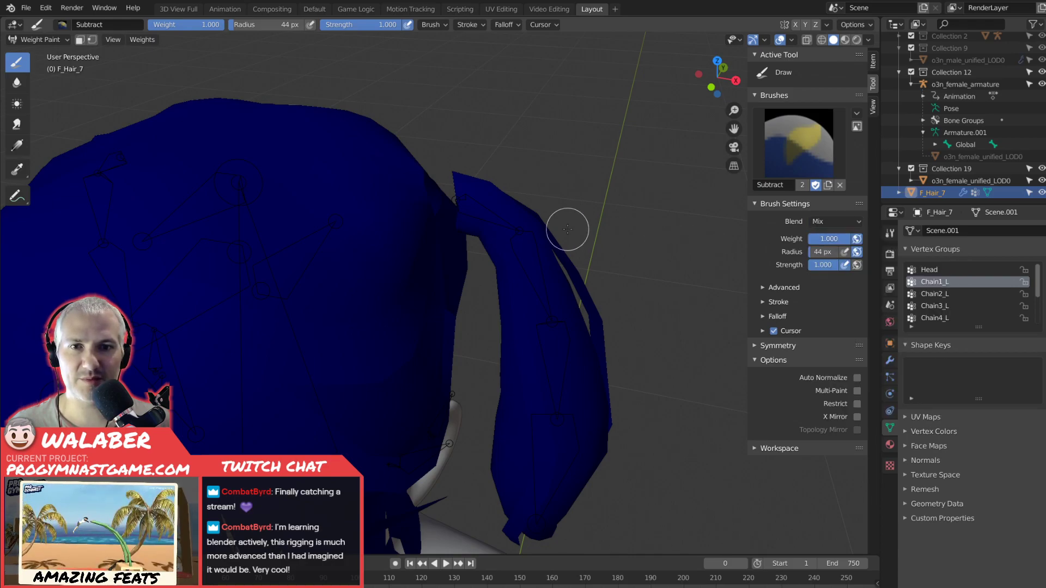
# Paint Chain1_L weight over the base of the left pigtail around the first chain bone with weight 1.000.
pyautogui.moveTo(474, 180)
pyautogui.mouseDown(button='middle')
pyautogui.moveTo(500, 189)
pyautogui.moveTo(476, 194)
pyautogui.mouseUp(button='middle')
pyautogui.moveTo(476, 194)
pyautogui.mouseDown()
pyautogui.moveTo(479, 226)
pyautogui.moveTo(469, 171)
pyautogui.moveTo(470, 218)
pyautogui.moveTo(469, 187)
pyautogui.mouseUp()
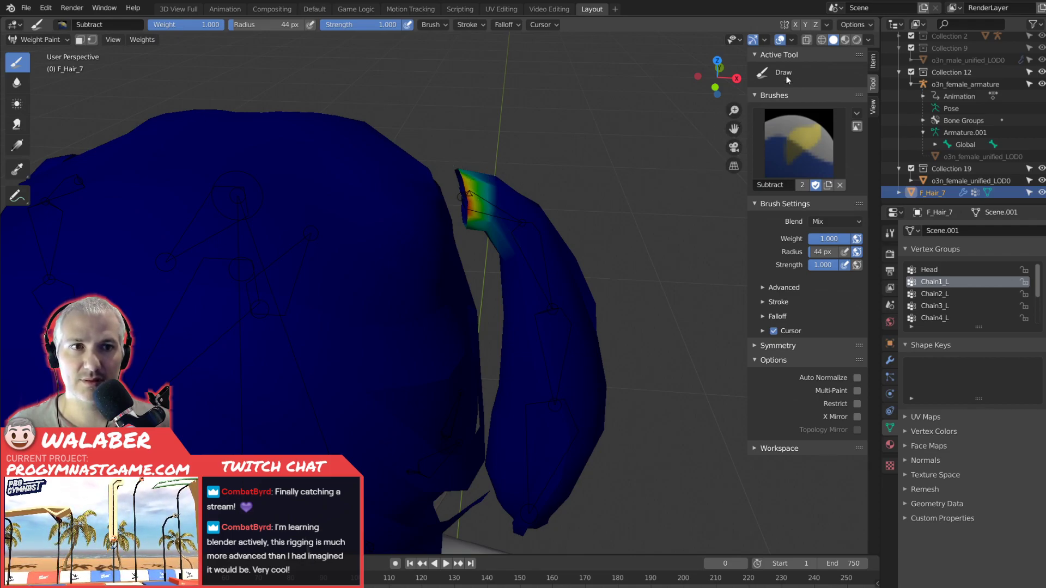
pyautogui.click(806, 39)
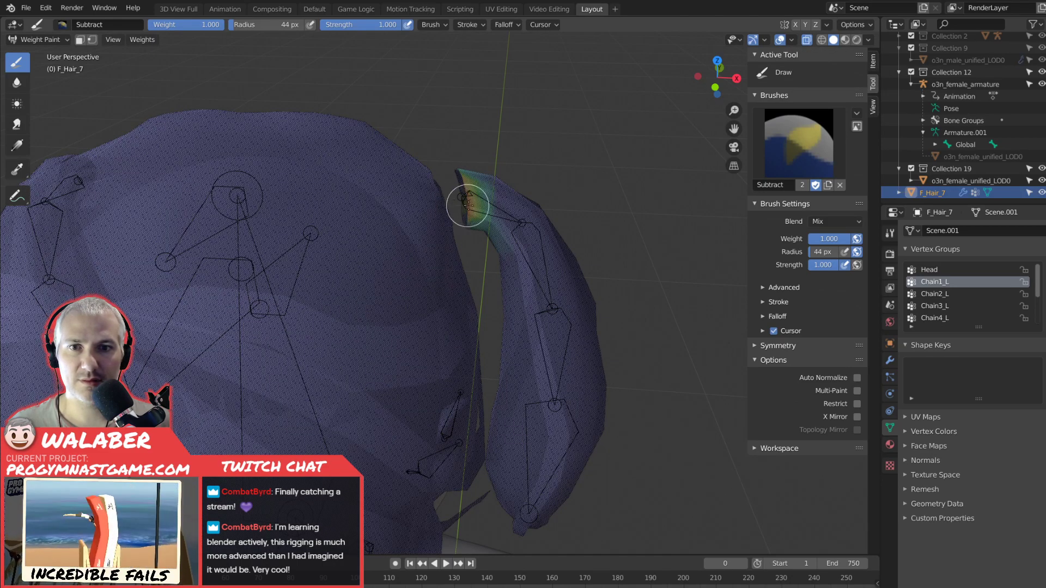
pyautogui.click(807, 40)
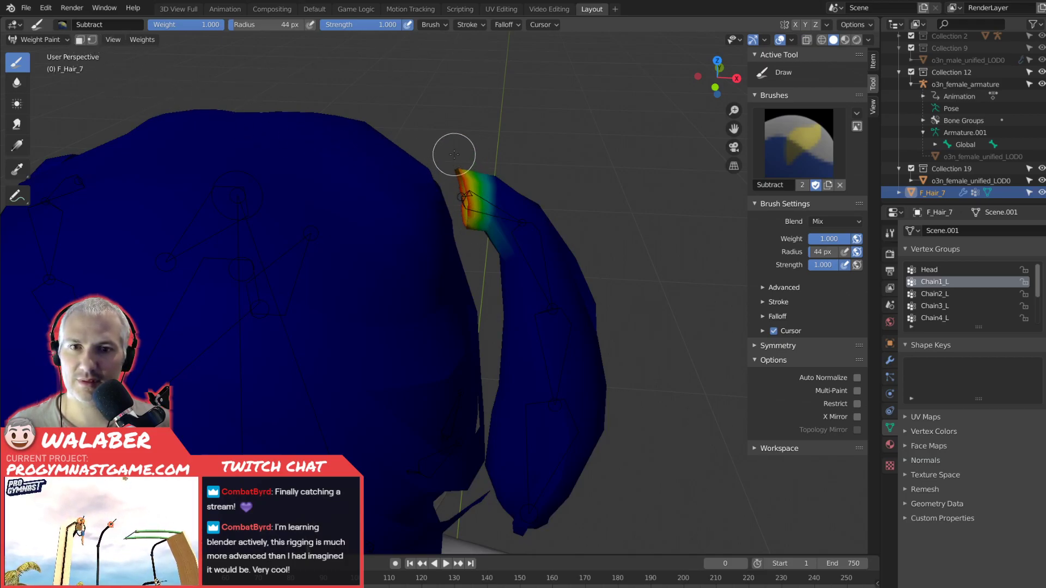
pyautogui.moveTo(479, 227)
pyautogui.mouseDown()
pyautogui.moveTo(499, 174)
pyautogui.moveTo(474, 235)
pyautogui.moveTo(494, 173)
pyautogui.mouseUp()
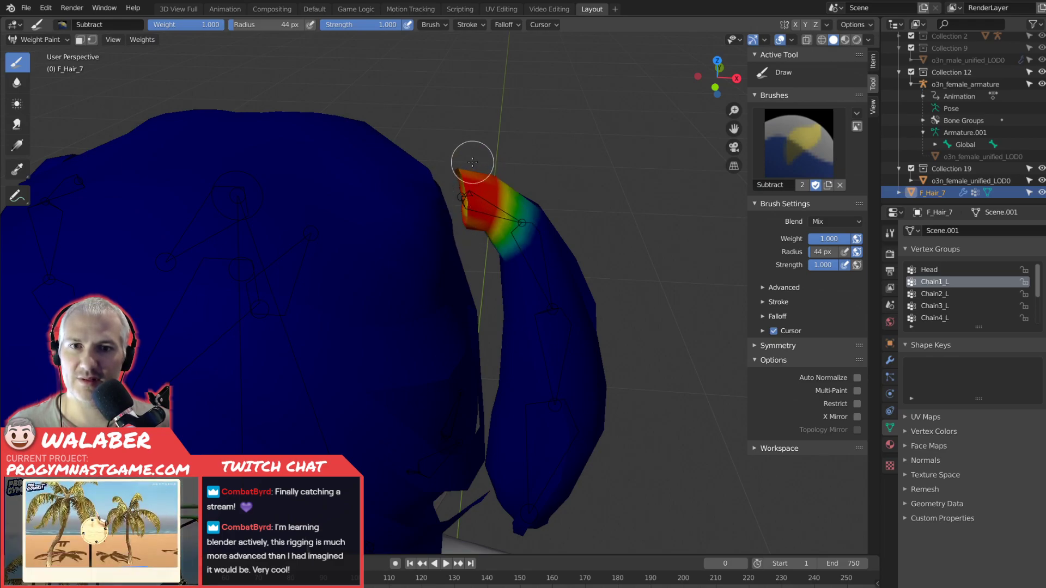
pyautogui.moveTo(532, 187)
pyautogui.mouseDown(button='middle')
pyautogui.moveTo(316, 169)
pyautogui.moveTo(527, 176)
pyautogui.mouseUp(button='middle')
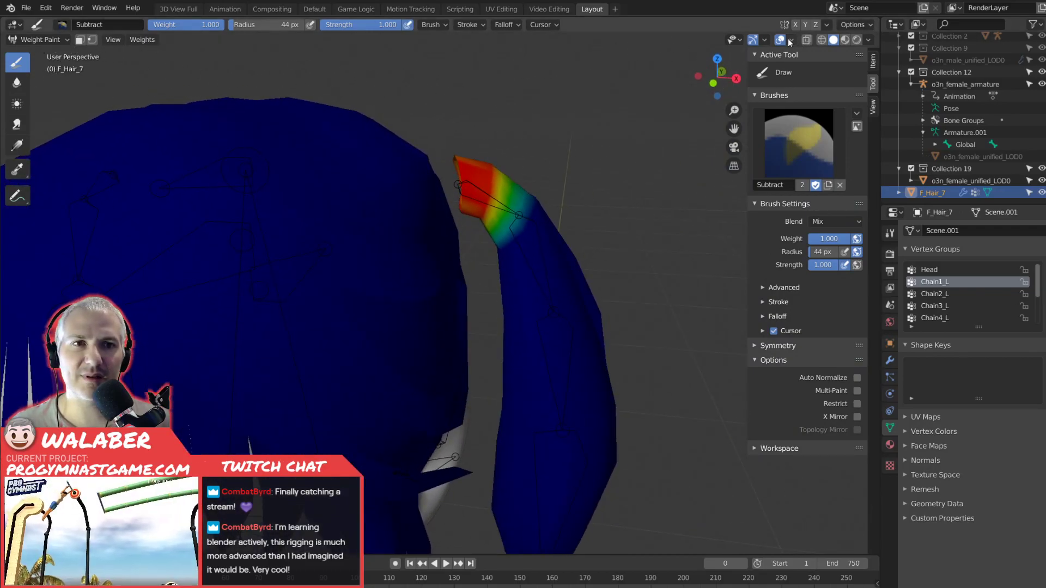
# Inspect the pigtail in wireframe and review the viewport shading options and the brush's advanced settings.
pyautogui.click(821, 40)
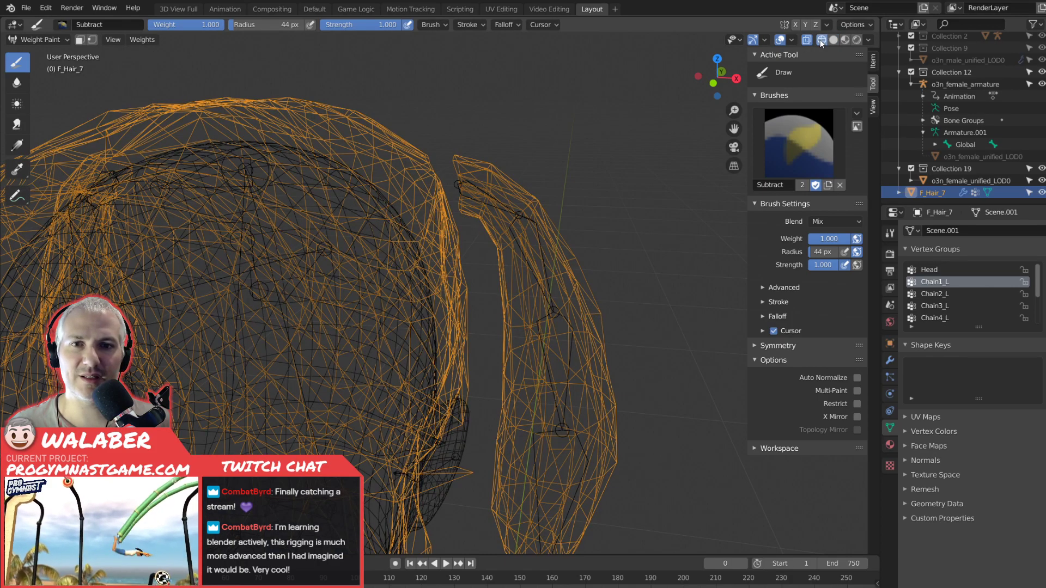
pyautogui.click(834, 40)
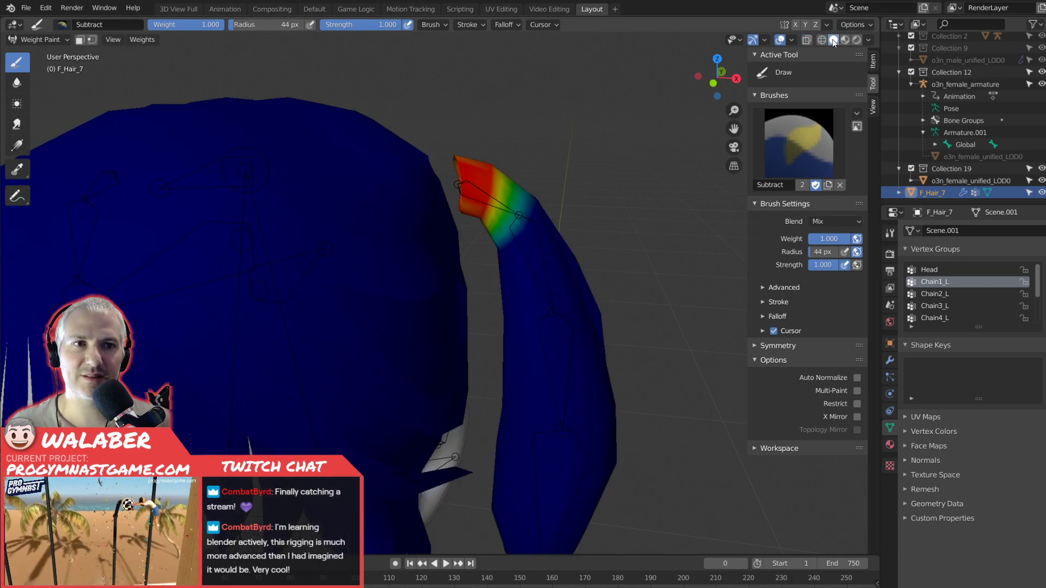
pyautogui.click(868, 41)
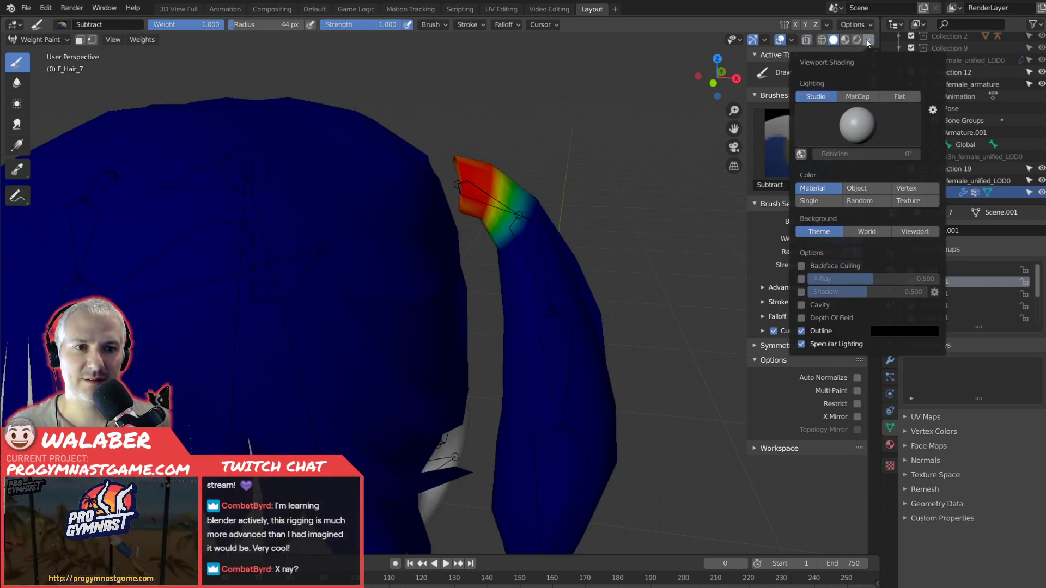
pyautogui.click(868, 43)
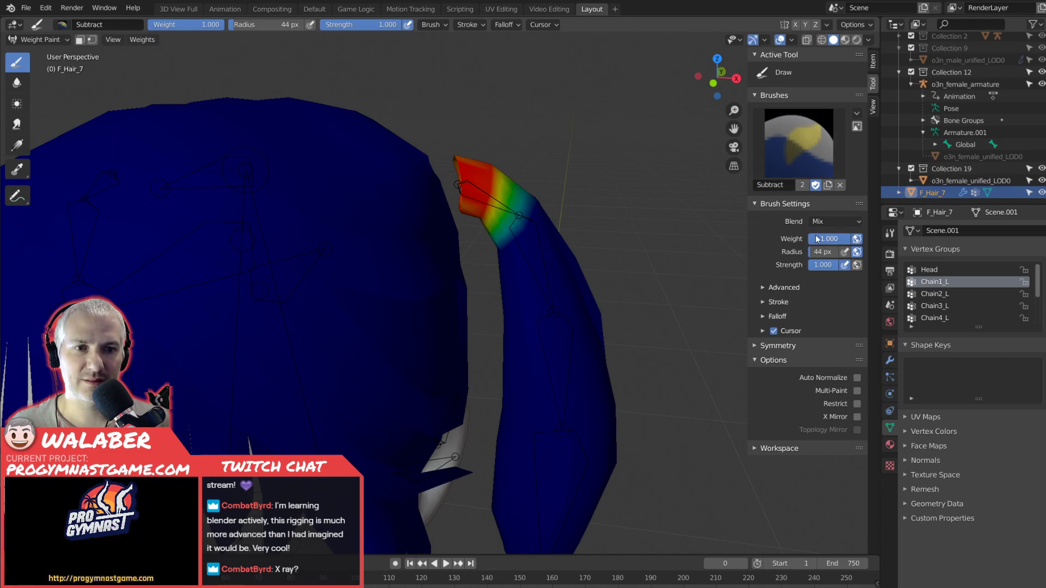
pyautogui.click(760, 288)
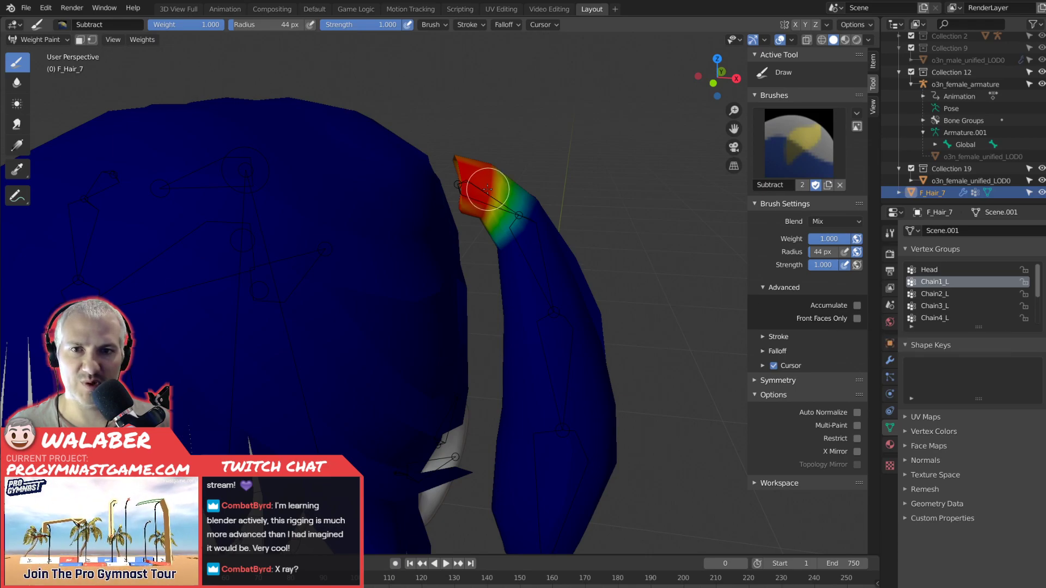
# Fill in the remaining Chain1_L weight around the left pigtail's root, covering its underside and back.
pyautogui.moveTo(472, 188)
pyautogui.mouseDown(button='middle')
pyautogui.moveTo(480, 199)
pyautogui.moveTo(467, 198)
pyautogui.mouseUp(button='middle')
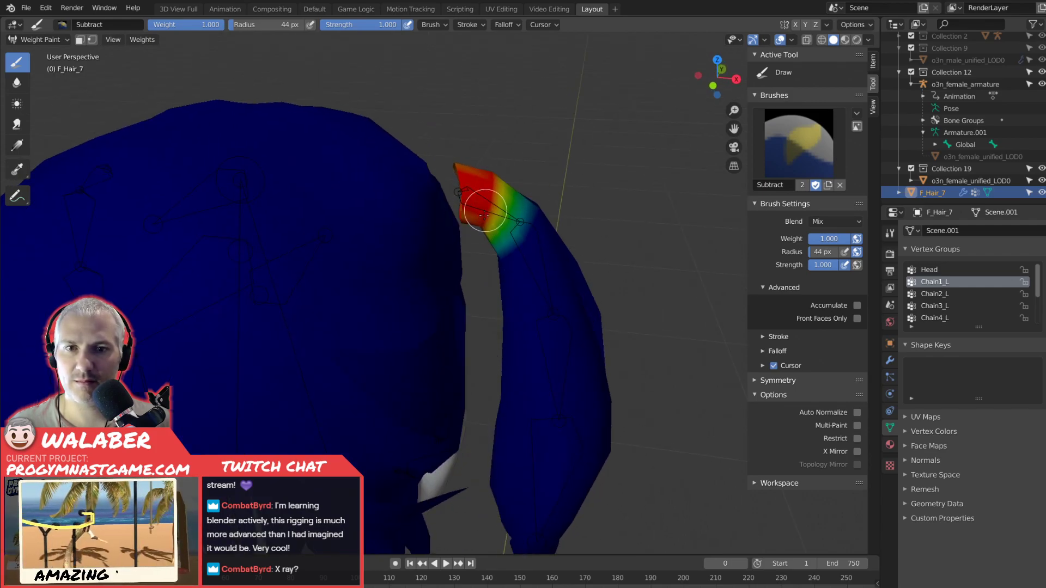
pyautogui.moveTo(469, 204); pyautogui.dragTo(296, 184, button='middle')
pyautogui.moveTo(398, 177)
pyautogui.mouseDown()
pyautogui.moveTo(408, 207)
pyautogui.moveTo(400, 172)
pyautogui.moveTo(385, 163)
pyautogui.moveTo(402, 174)
pyautogui.moveTo(406, 206)
pyautogui.moveTo(426, 174)
pyautogui.moveTo(414, 200)
pyautogui.moveTo(404, 184)
pyautogui.mouseUp()
pyautogui.moveTo(402, 191)
pyautogui.mouseDown(button='middle')
pyautogui.moveTo(416, 202)
pyautogui.moveTo(553, 203)
pyautogui.mouseUp(button='middle')
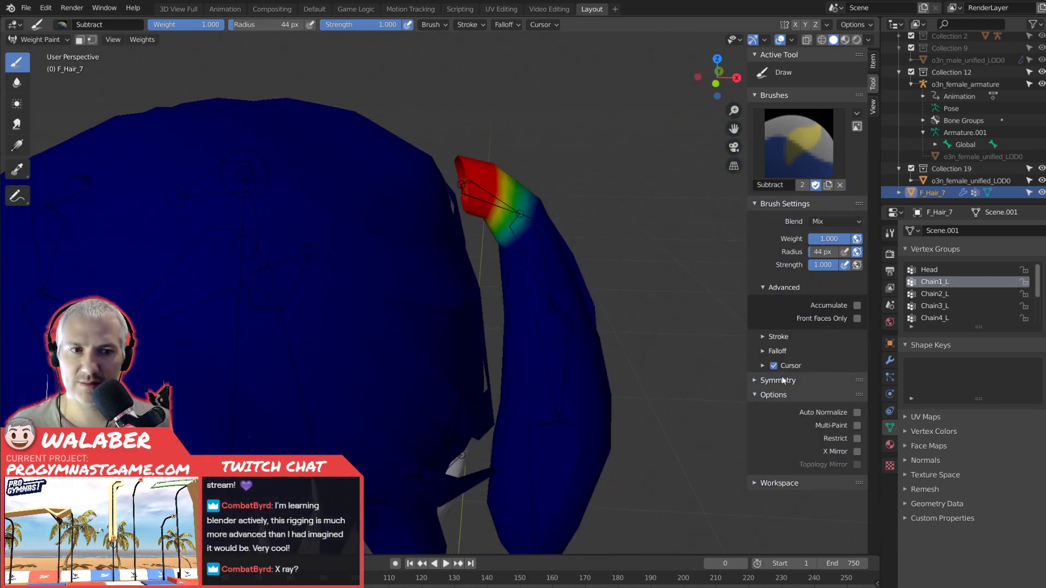
# Turn on Auto Normalize and repaint the Chain1_L weight around the pigtail's root from behind and in front.
pyautogui.click(856, 413)
pyautogui.moveTo(483, 170)
pyautogui.mouseDown(button='middle')
pyautogui.moveTo(324, 177)
pyautogui.moveTo(376, 171)
pyautogui.mouseUp(button='middle')
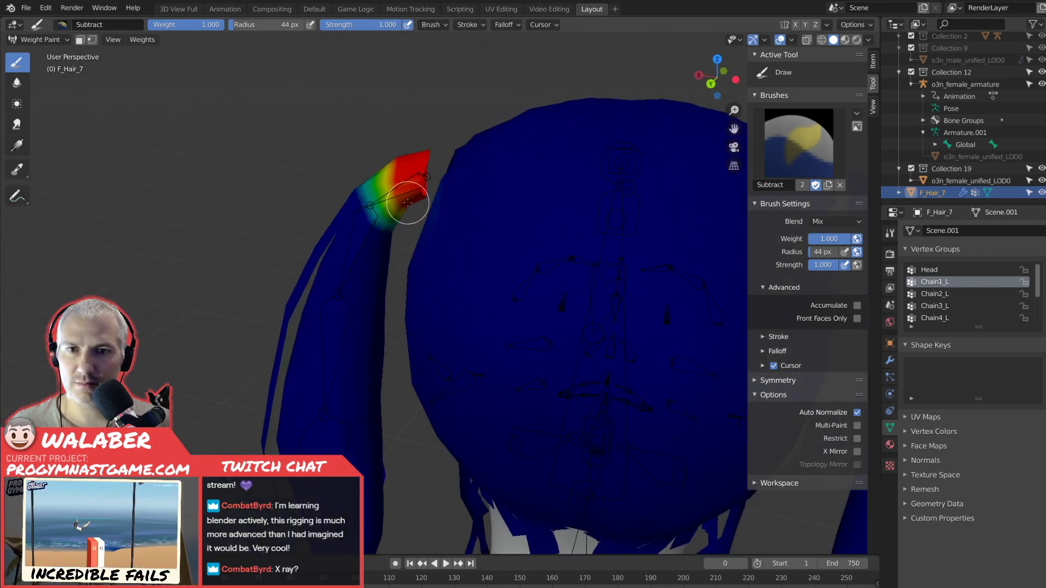
pyautogui.moveTo(357, 180)
pyautogui.mouseDown()
pyautogui.moveTo(383, 214)
pyautogui.moveTo(366, 213)
pyautogui.moveTo(370, 225)
pyautogui.moveTo(392, 234)
pyautogui.moveTo(381, 182)
pyautogui.moveTo(389, 169)
pyautogui.mouseUp()
pyautogui.moveTo(389, 169); pyautogui.dragTo(574, 210, button='middle')
pyautogui.moveTo(526, 215)
pyautogui.mouseDown()
pyautogui.moveTo(486, 235)
pyautogui.moveTo(536, 203)
pyautogui.mouseUp()
pyautogui.moveTo(508, 236)
pyautogui.mouseDown()
pyautogui.moveTo(513, 229)
pyautogui.moveTo(492, 247)
pyautogui.moveTo(505, 249)
pyautogui.mouseUp()
pyautogui.moveTo(504, 248); pyautogui.dragTo(630, 238, button='middle')
# Make Chain2_L the active vertex group and paint its weight across the front of the left pigtail near the second bone's end.
pyautogui.click(943, 294)
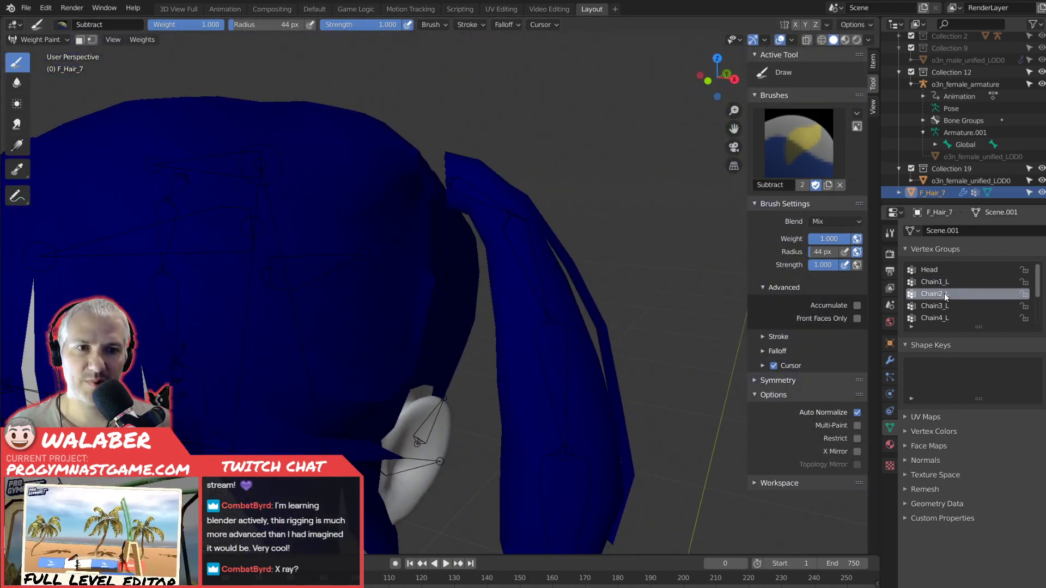
pyautogui.moveTo(511, 293)
pyautogui.mouseDown()
pyautogui.moveTo(498, 322)
pyautogui.moveTo(602, 296)
pyautogui.moveTo(509, 254)
pyautogui.moveTo(553, 293)
pyautogui.moveTo(492, 320)
pyautogui.mouseUp()
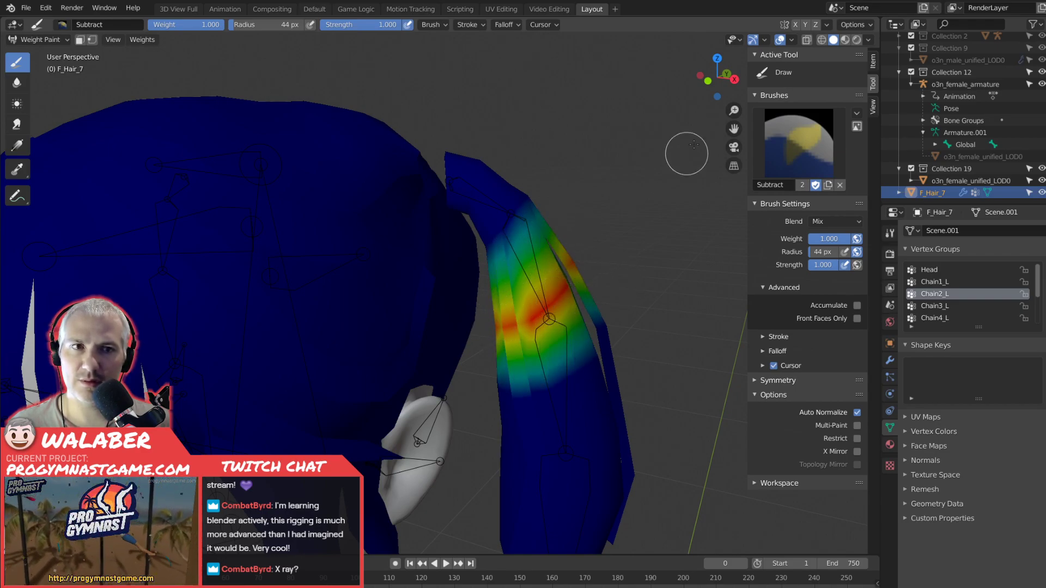
pyautogui.click(821, 41)
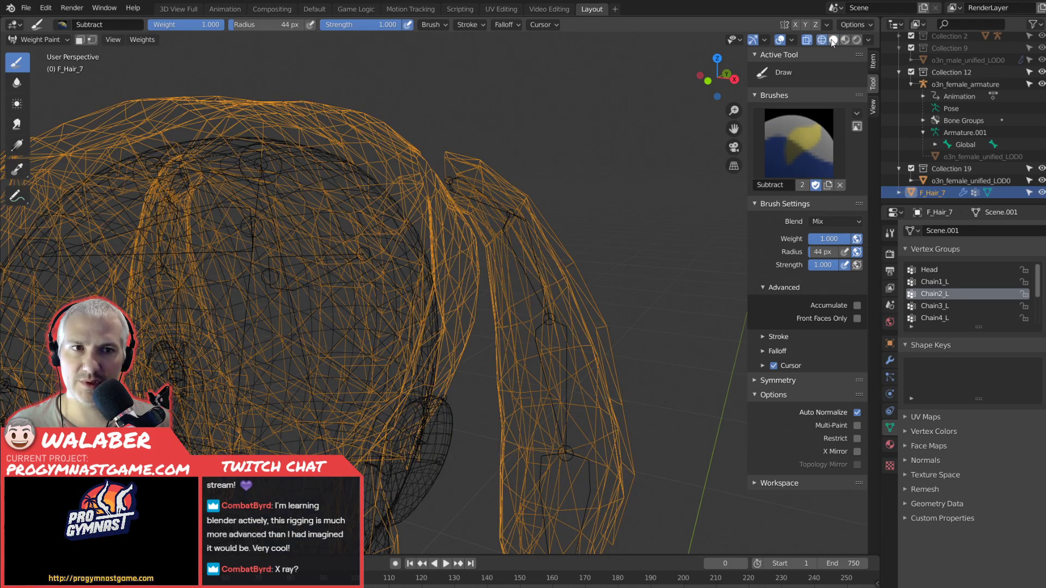
pyautogui.click(834, 39)
# Extend the Chain2_L weight around the back of the pigtail and along the full length of the second bone.
pyautogui.moveTo(586, 268)
pyautogui.mouseDown(button='middle')
pyautogui.moveTo(396, 308)
pyautogui.moveTo(365, 301)
pyautogui.mouseUp(button='middle')
pyautogui.moveTo(329, 272); pyautogui.dragTo(385, 314)
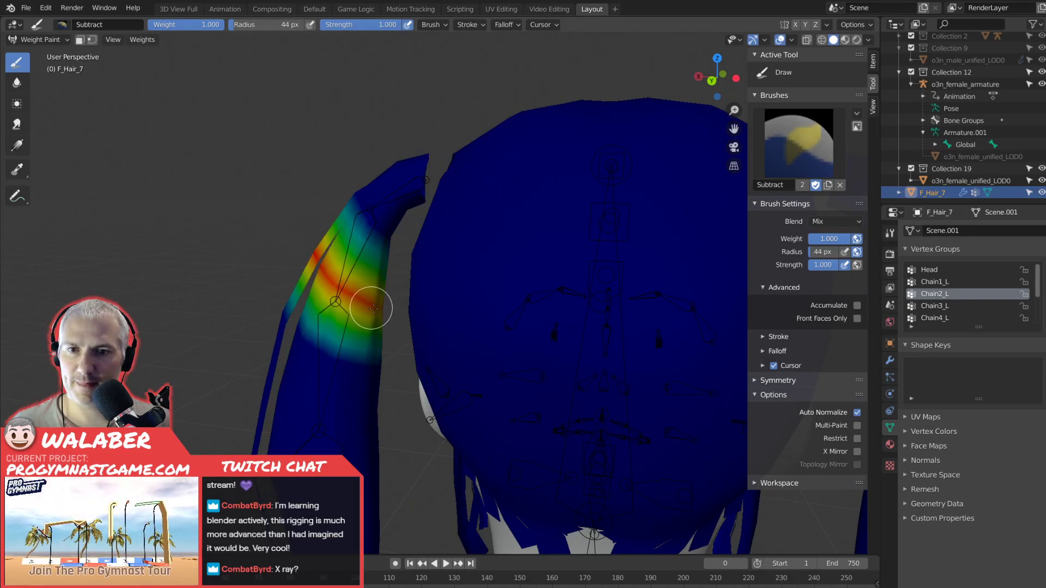
pyautogui.moveTo(310, 234)
pyautogui.mouseDown()
pyautogui.moveTo(378, 222)
pyautogui.moveTo(345, 206)
pyautogui.moveTo(397, 234)
pyautogui.moveTo(350, 197)
pyautogui.mouseUp()
pyautogui.moveTo(351, 204)
pyautogui.mouseDown(button='middle')
pyautogui.moveTo(523, 224)
pyautogui.moveTo(549, 216)
pyautogui.mouseUp(button='middle')
pyautogui.moveTo(549, 215)
pyautogui.mouseDown()
pyautogui.moveTo(495, 252)
pyautogui.moveTo(555, 173)
pyautogui.moveTo(497, 235)
pyautogui.moveTo(550, 191)
pyautogui.moveTo(507, 227)
pyautogui.moveTo(543, 181)
pyautogui.moveTo(532, 205)
pyautogui.moveTo(549, 226)
pyautogui.moveTo(528, 269)
pyautogui.moveTo(525, 312)
pyautogui.mouseUp()
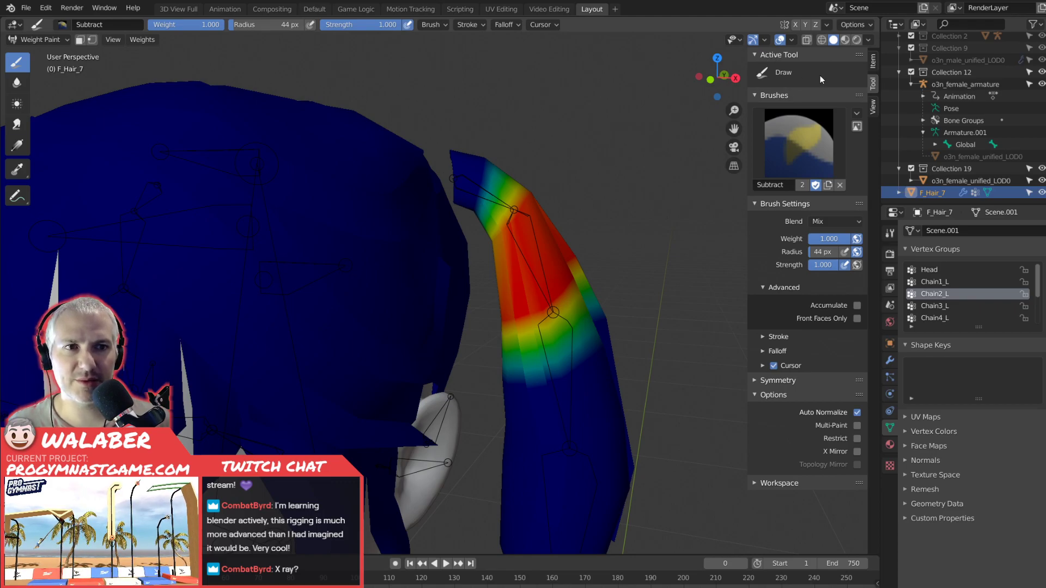
# Turn on X-ray viewport display and raise its opacity so the weight colours show more strongly.
pyautogui.click(806, 40)
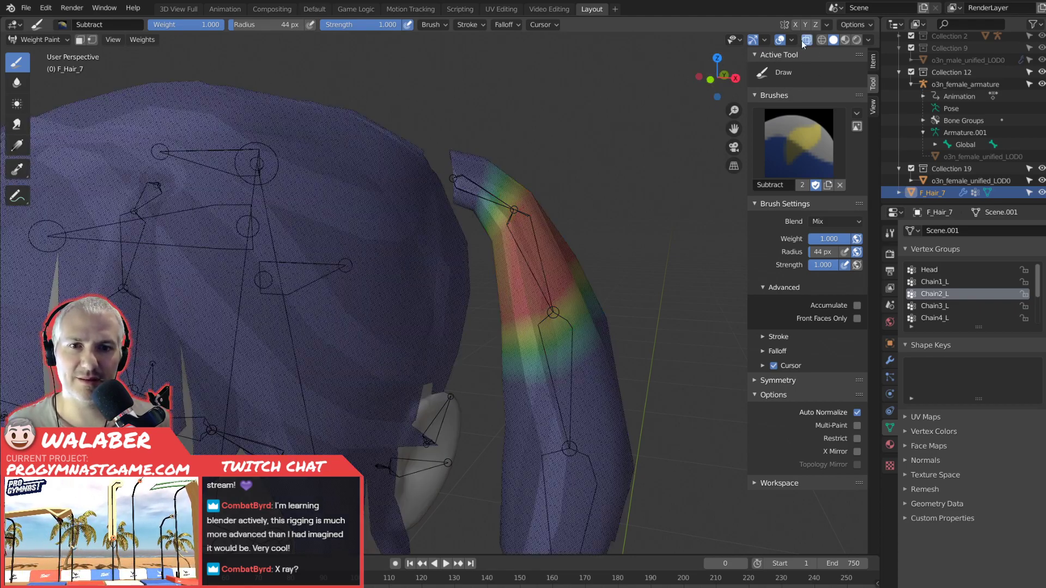
pyautogui.moveTo(357, 182)
pyautogui.mouseDown()
pyautogui.moveTo(333, 156)
pyautogui.moveTo(252, 173)
pyautogui.moveTo(269, 212)
pyautogui.mouseUp()
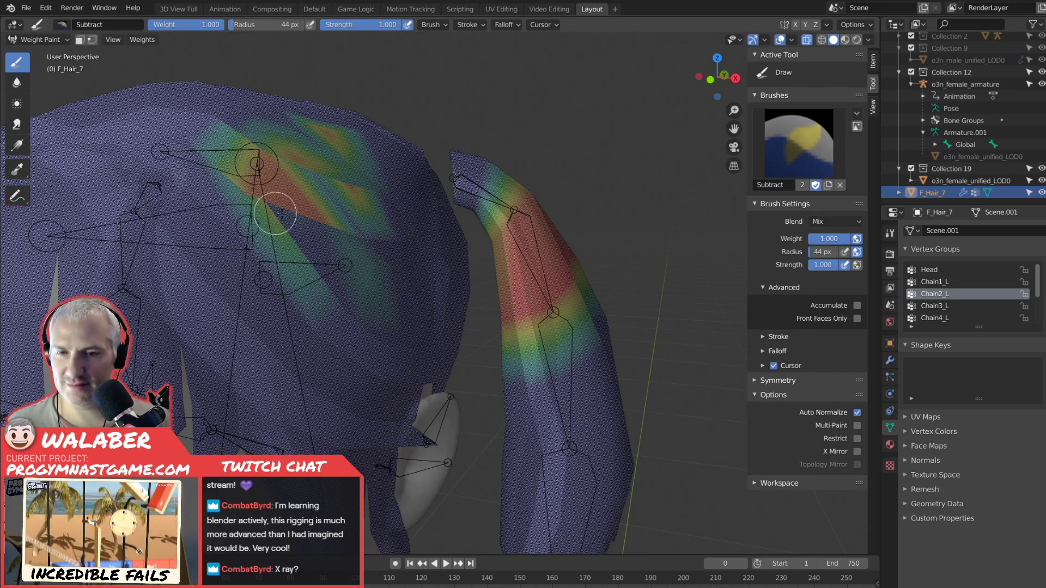
pyautogui.hotkey('ctrl', 'z')
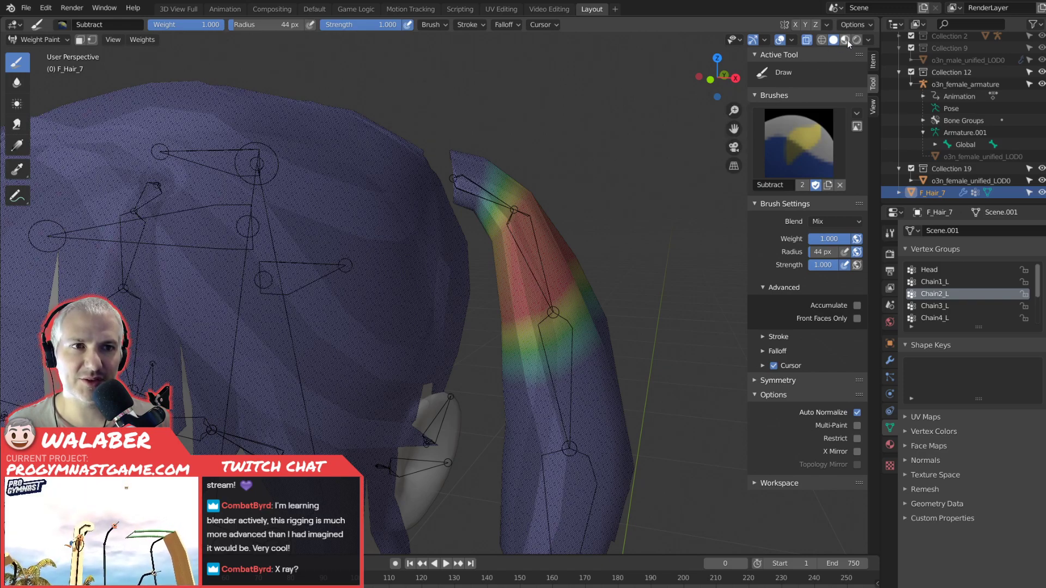
pyautogui.click(868, 39)
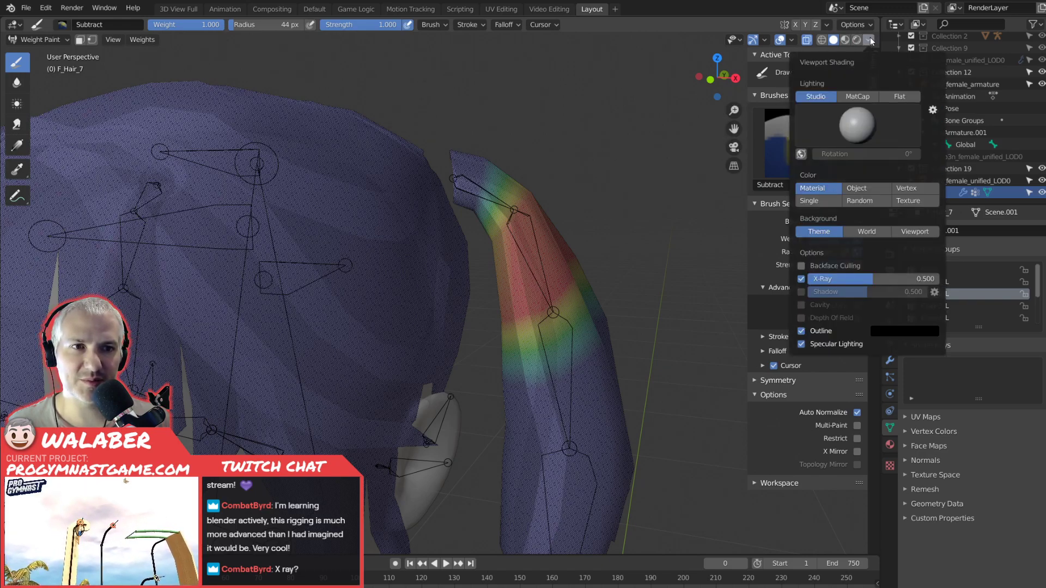
pyautogui.moveTo(868, 278); pyautogui.dragTo(937, 278)
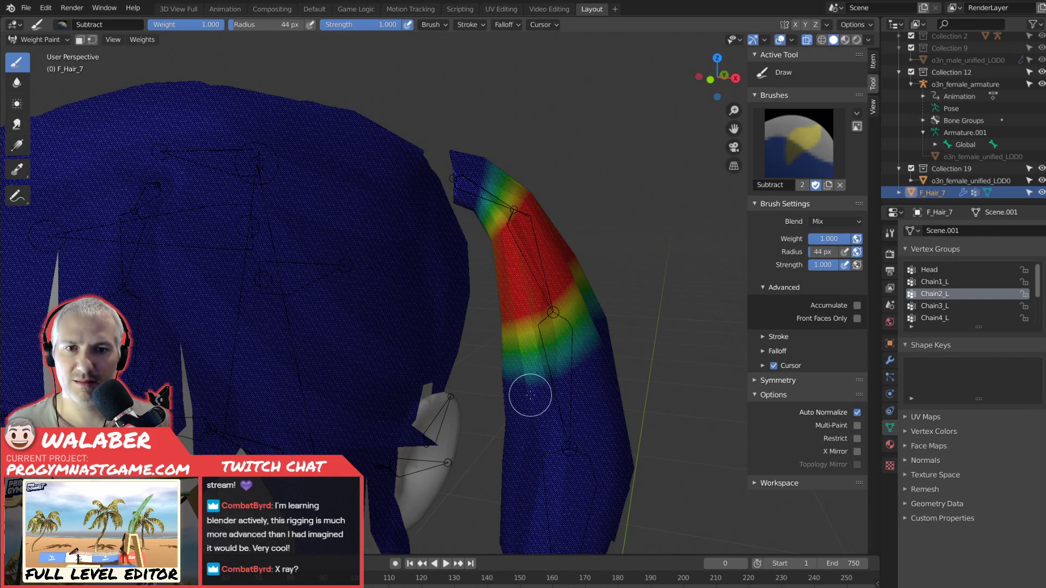
# Try painting Chain2_L weight on the lower pigtail with X-ray on, and turn X-ray display off again.
pyautogui.moveTo(549, 269)
pyautogui.mouseDown(button='middle')
pyautogui.moveTo(373, 274)
pyautogui.moveTo(381, 276)
pyautogui.mouseUp(button='middle')
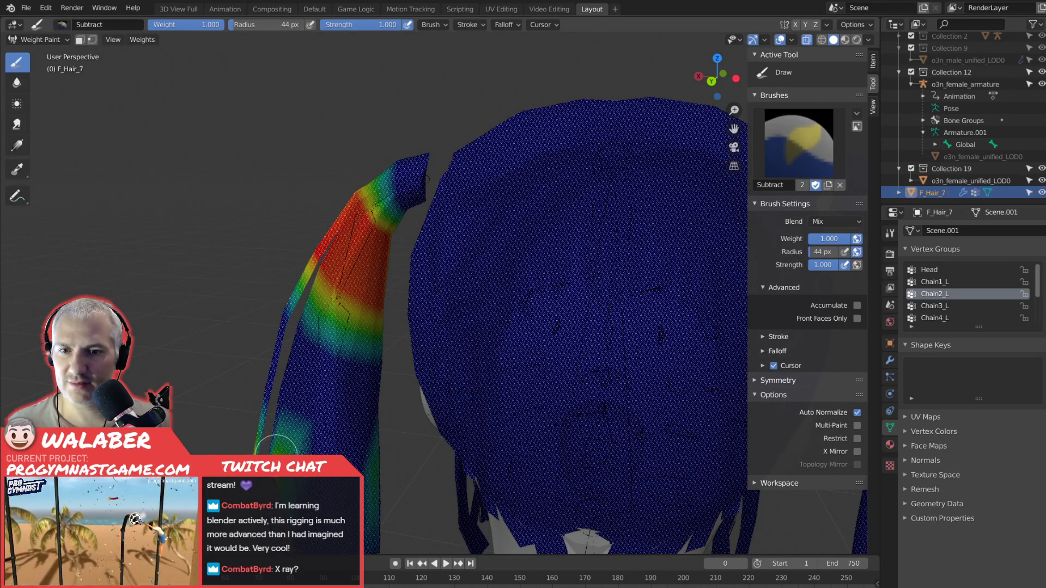
pyautogui.moveTo(280, 456); pyautogui.dragTo(185, 458, button='middle')
pyautogui.moveTo(491, 439)
pyautogui.mouseDown(button='middle')
pyautogui.moveTo(547, 441)
pyautogui.moveTo(304, 275)
pyautogui.mouseUp(button='middle')
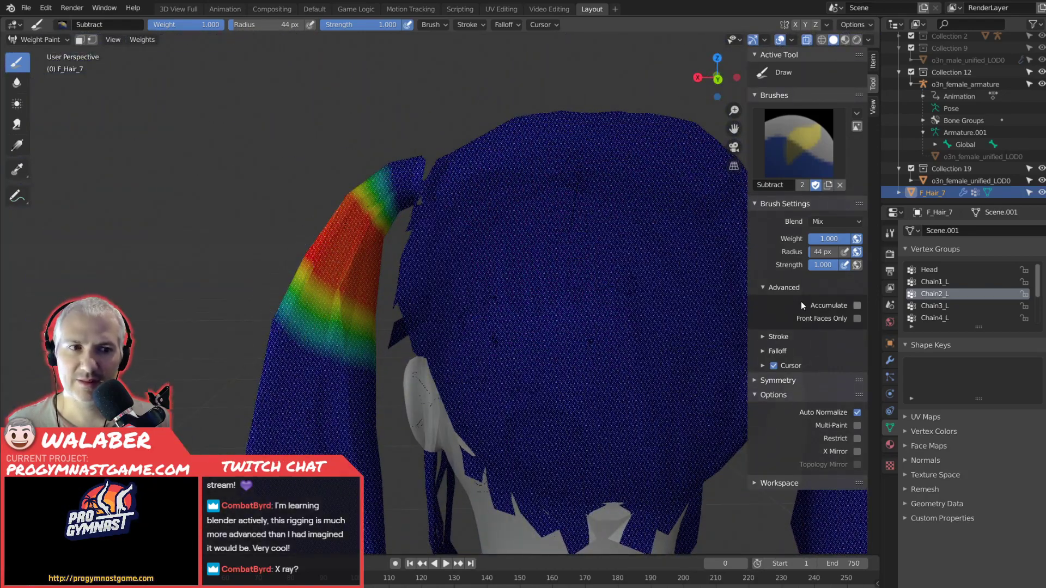
pyautogui.click(807, 40)
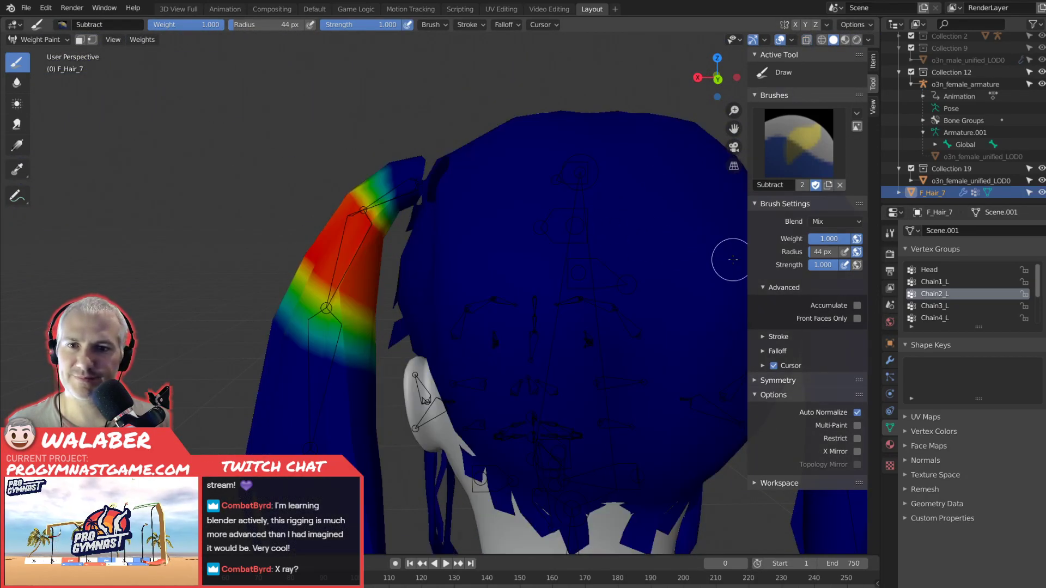
# Make Chain3_L the active vertex group and paint its weight along the third bone on the back of the left pigtail.
pyautogui.click(940, 280)
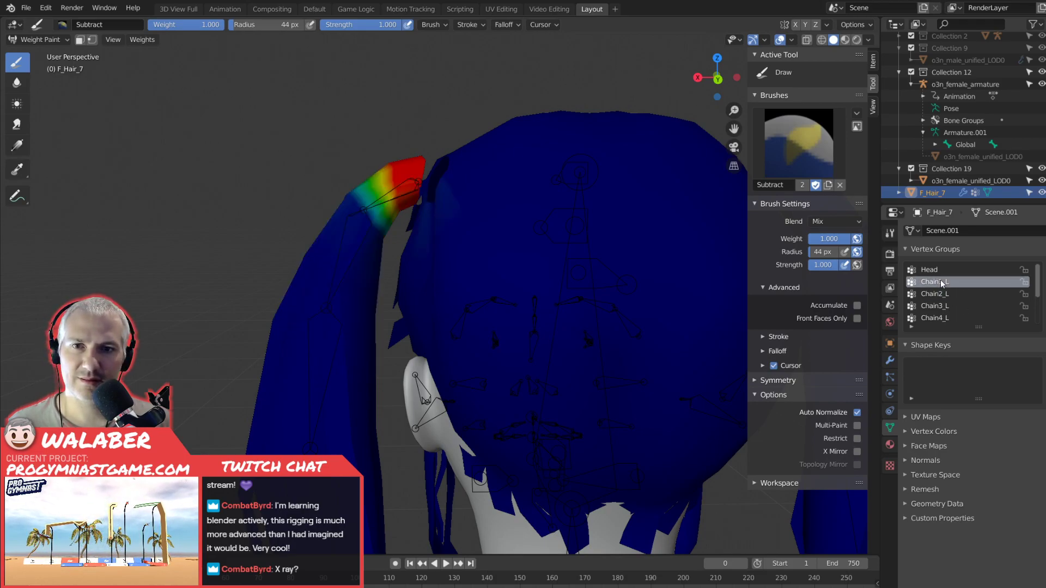
pyautogui.click(939, 295)
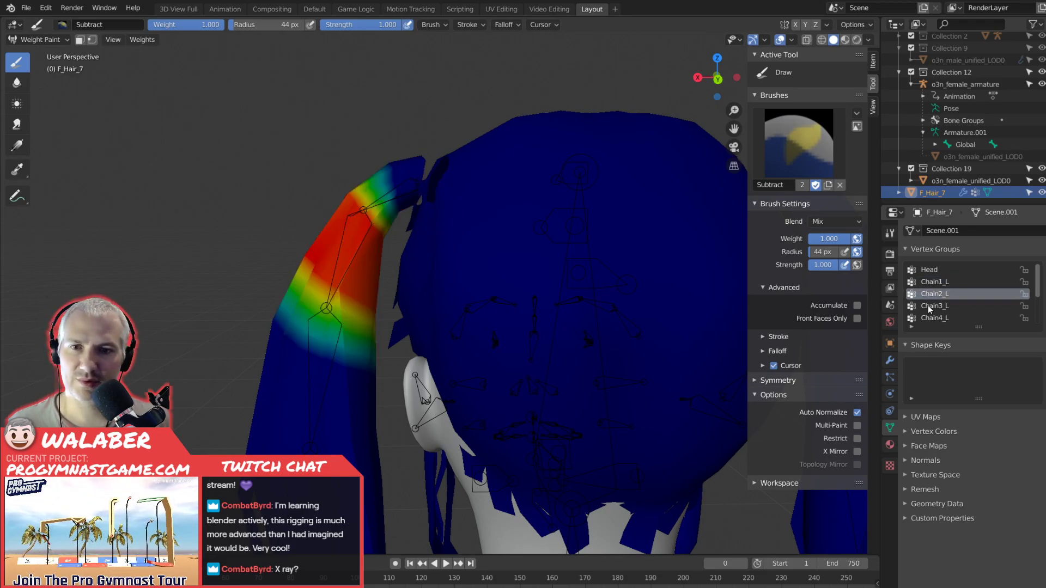
pyautogui.click(933, 305)
pyautogui.moveTo(322, 341)
pyautogui.mouseDown()
pyautogui.moveTo(373, 355)
pyautogui.moveTo(347, 394)
pyautogui.moveTo(305, 414)
pyautogui.moveTo(374, 443)
pyautogui.moveTo(327, 415)
pyautogui.moveTo(261, 430)
pyautogui.moveTo(361, 440)
pyautogui.moveTo(247, 420)
pyautogui.moveTo(285, 326)
pyautogui.moveTo(362, 367)
pyautogui.moveTo(289, 381)
pyautogui.moveTo(260, 435)
pyautogui.moveTo(364, 446)
pyautogui.mouseUp()
pyautogui.press('Tab')
pyautogui.press('Tab')
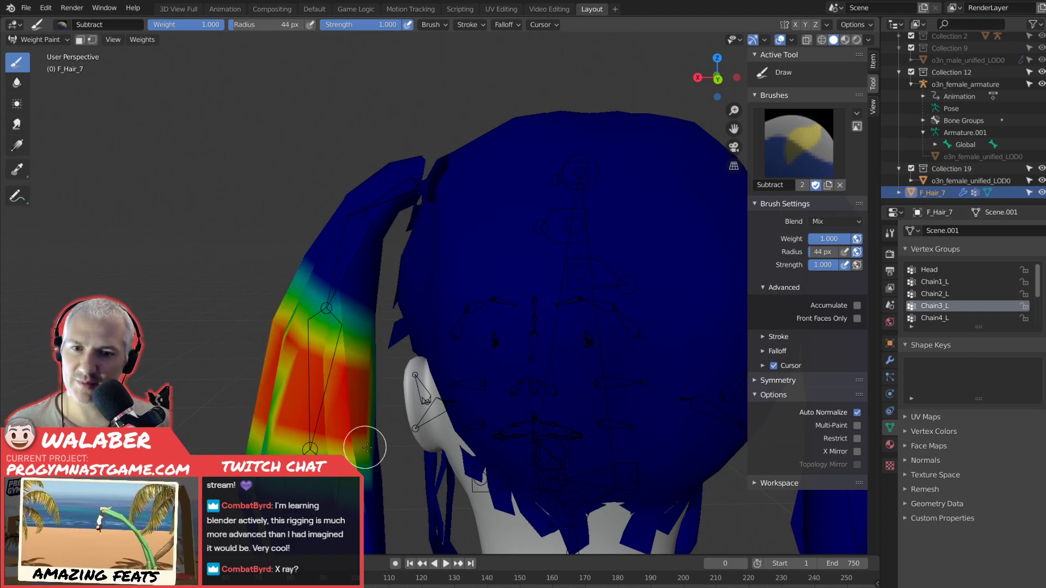
# Try to extend the Chain3_L weight around the front and inner sides of the left pigtail's third bone, and undo the last painting.
pyautogui.moveTo(350, 345); pyautogui.dragTo(449, 361, button='middle')
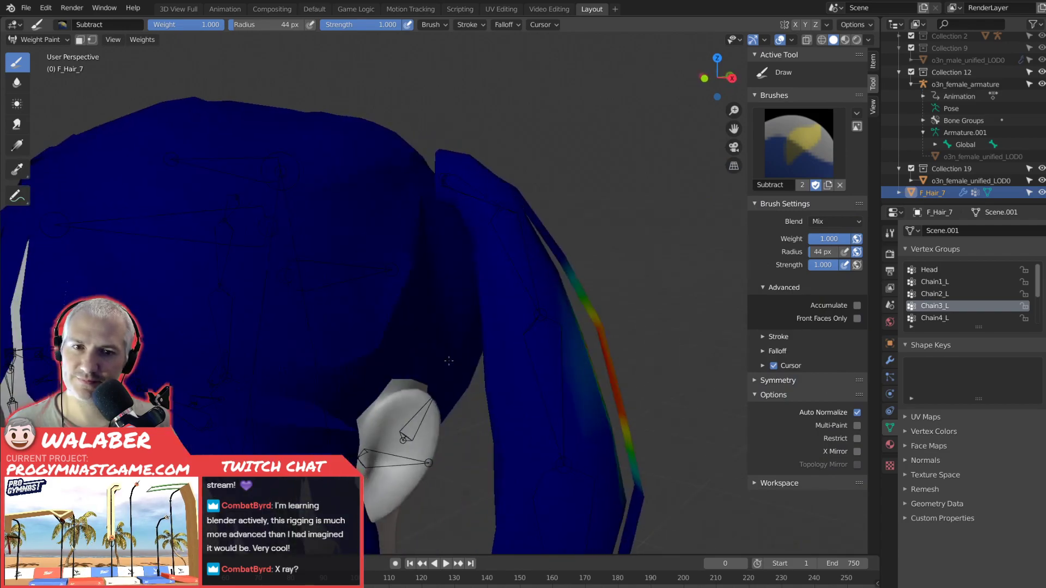
pyautogui.moveTo(483, 401); pyautogui.dragTo(523, 416, button='middle')
pyautogui.moveTo(492, 403)
pyautogui.mouseDown()
pyautogui.moveTo(593, 369)
pyautogui.moveTo(579, 332)
pyautogui.moveTo(542, 345)
pyautogui.mouseUp()
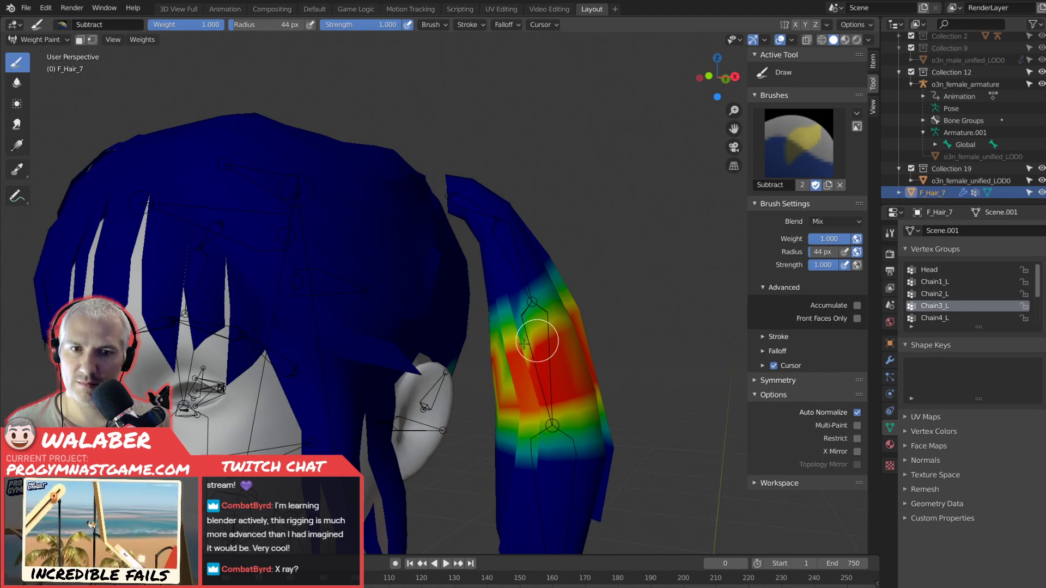
pyautogui.moveTo(531, 341); pyautogui.dragTo(508, 362, button='middle')
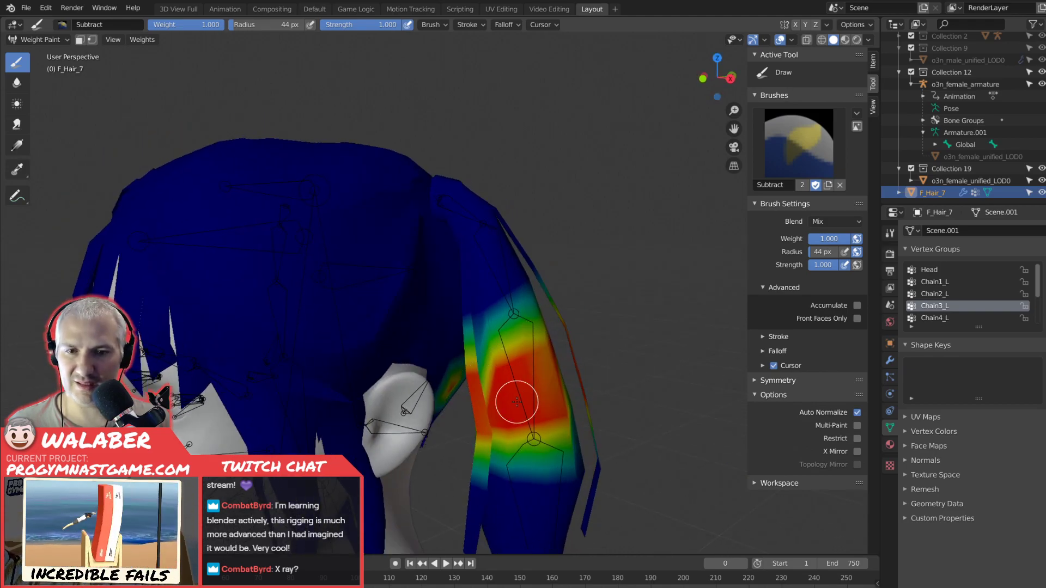
pyautogui.hotkey('ctrl', 'z')
# Inspect the whole hair mesh in Edit Mode and go through the Chain1_L to Chain4_L and Head vertex groups.
pyautogui.hotkey('ctrl', 'Tab')
pyautogui.press('Tab')
pyautogui.press('Tab')
pyautogui.press('Tab')
pyautogui.moveTo(419, 306); pyautogui.dragTo(452, 308, button='middle')
pyautogui.scroll(-3, 452, 309)
pyautogui.click(933, 282)
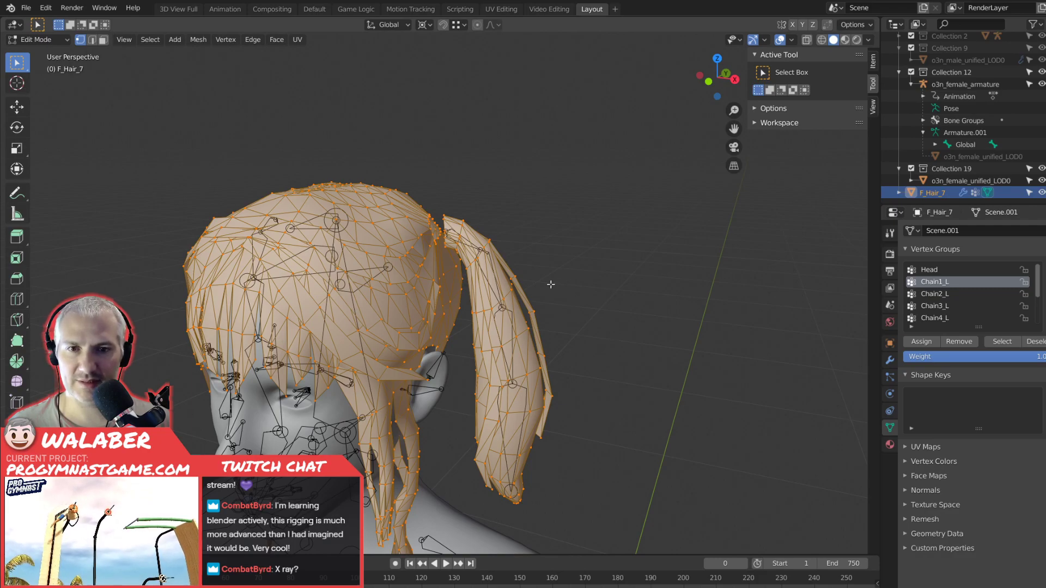
pyautogui.click(935, 294)
pyautogui.click(943, 305)
pyautogui.click(944, 319)
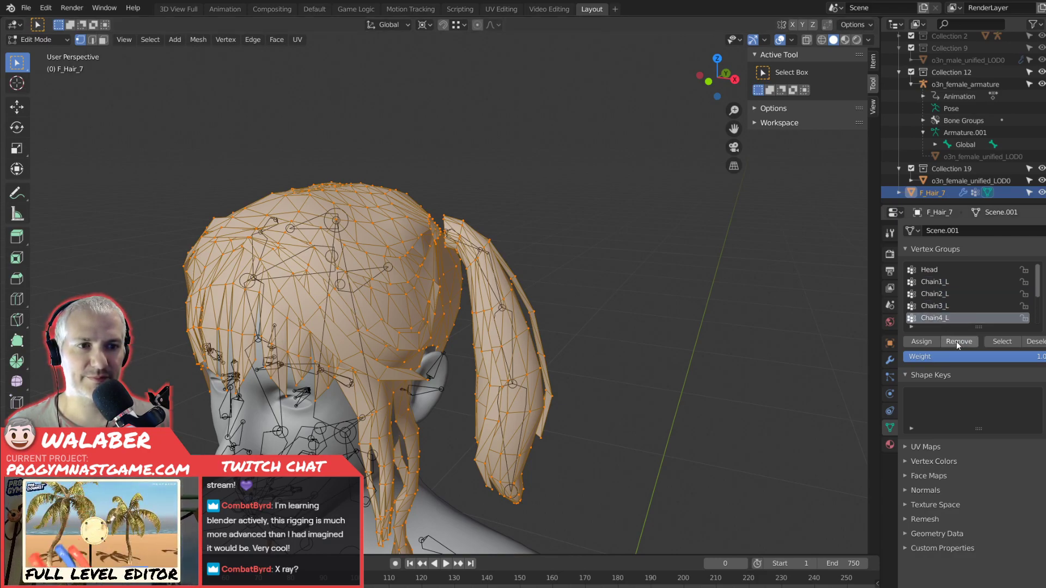
pyautogui.click(929, 271)
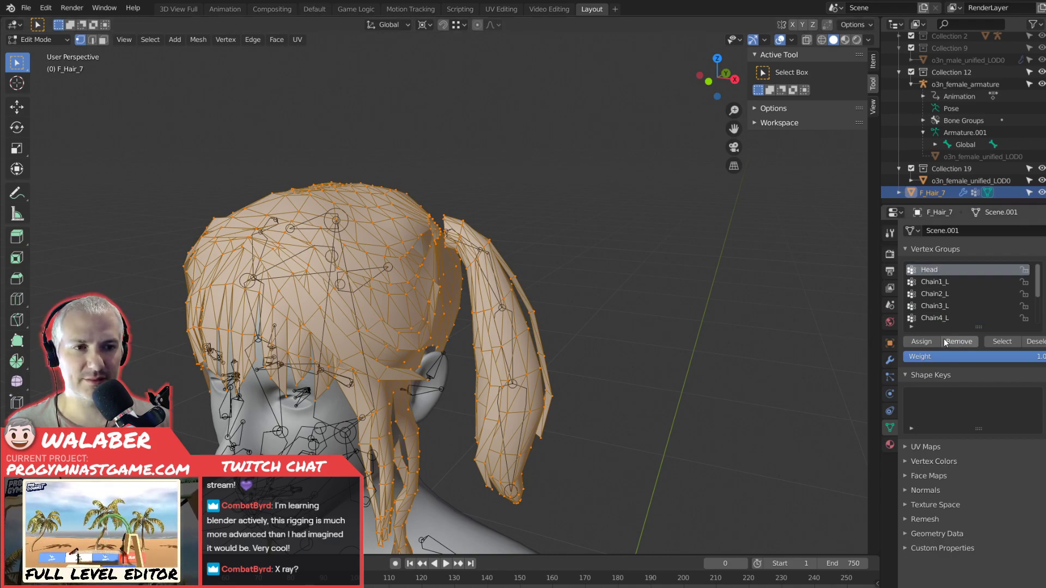
# Return F_Hair_7 to Weight Paint mode and review the painted weights of the Head, Chain1_L, Chain2_L and Chain3_L groups.
pyautogui.press('Tab')
pyautogui.click(52, 43)
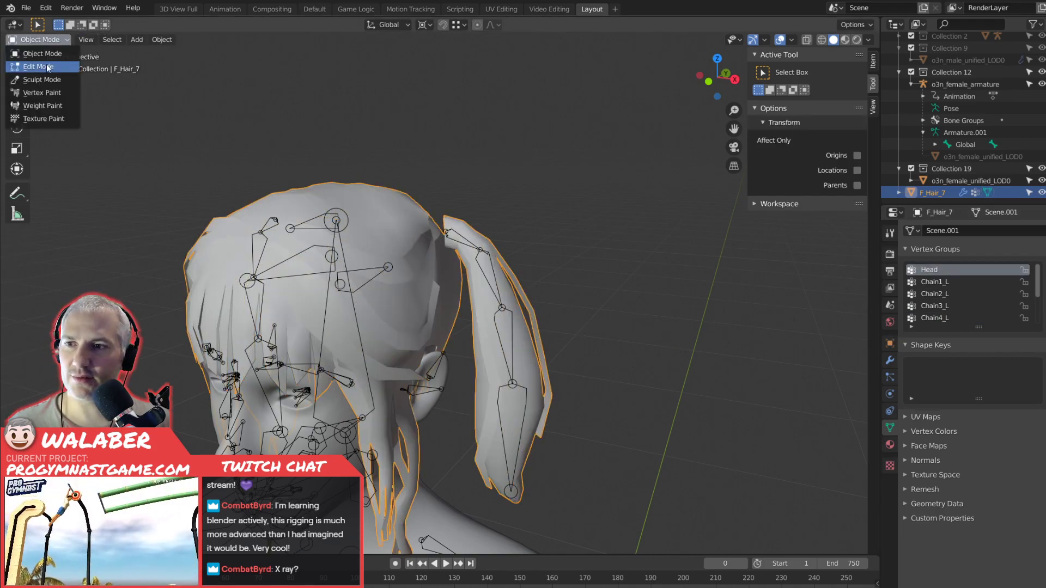
pyautogui.click(43, 105)
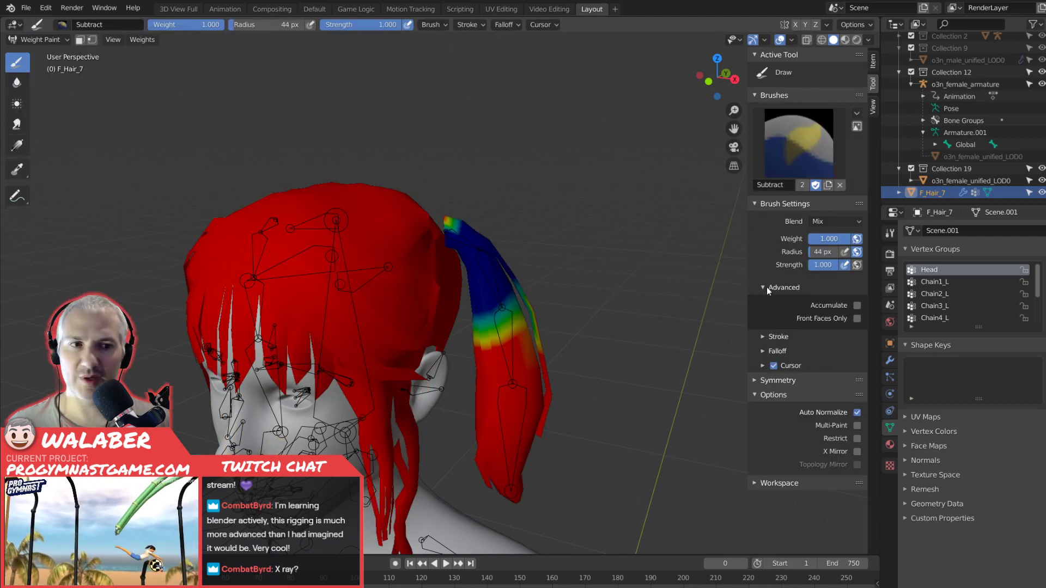
pyautogui.click(936, 285)
pyautogui.click(938, 293)
pyautogui.click(938, 304)
pyautogui.click(935, 284)
pyautogui.click(932, 272)
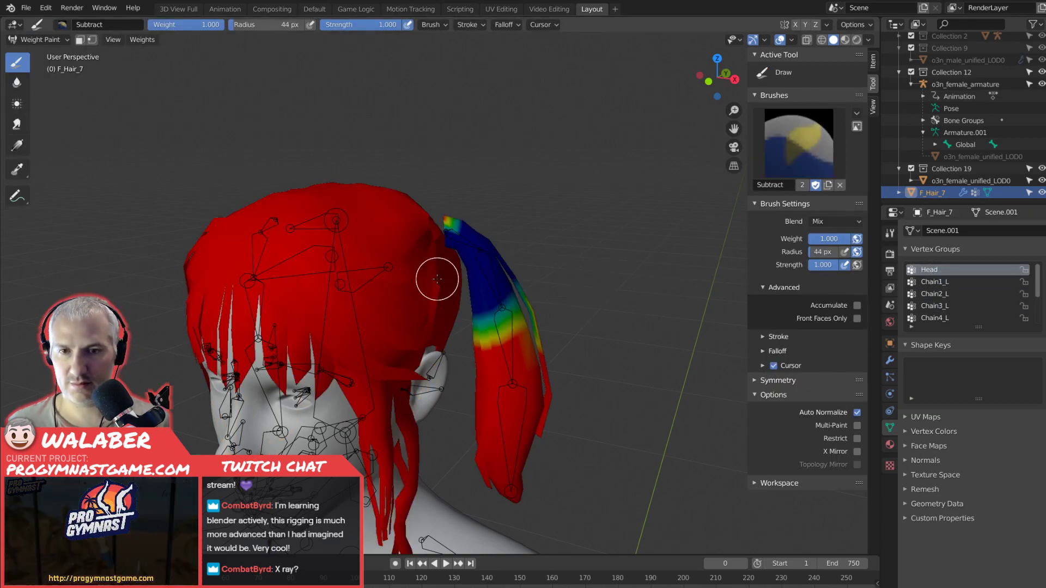
# Check the mesh selection in Edit Mode and enable face selection masking for weight painting with the Head group active.
pyautogui.press('Tab')
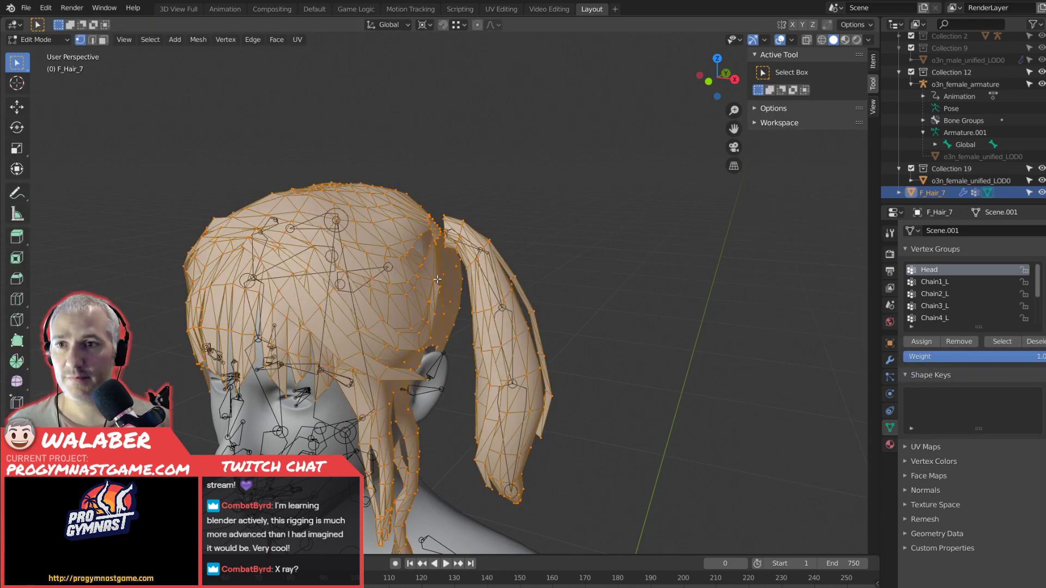
pyautogui.press('Tab')
pyautogui.click(81, 39)
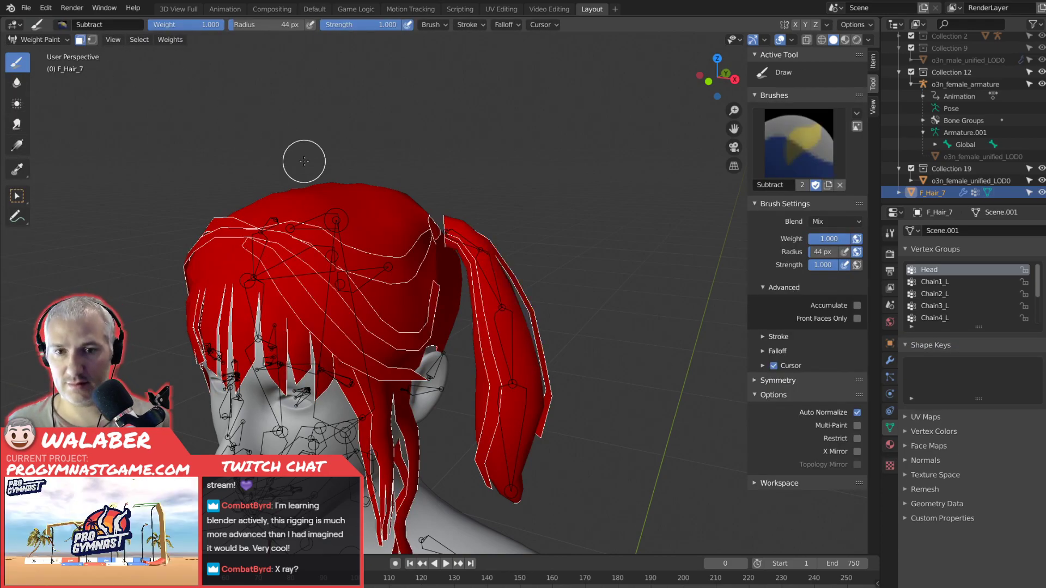
pyautogui.press('Tab')
pyautogui.press('Tab')
pyautogui.press('Tab')
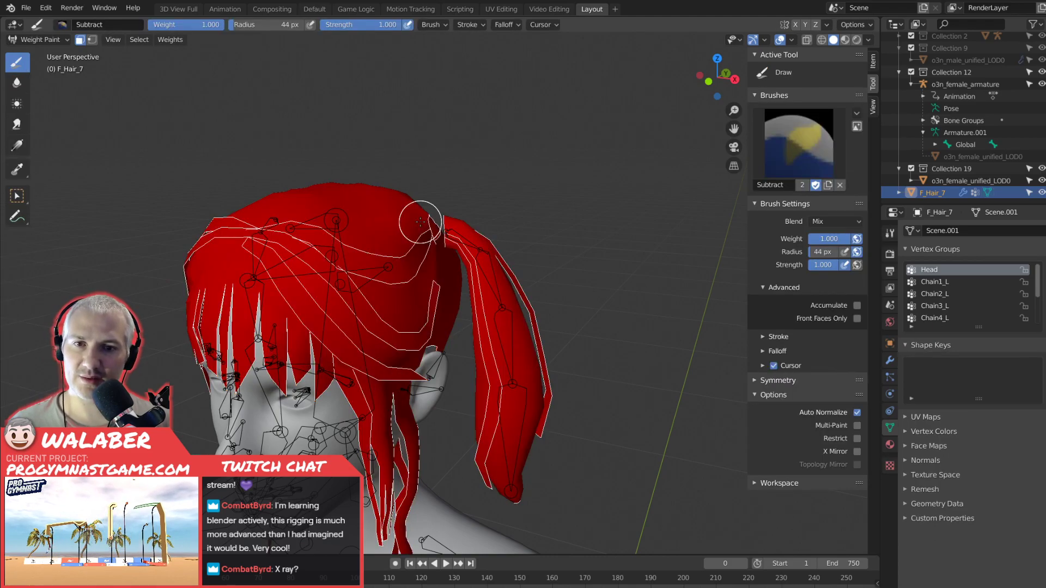
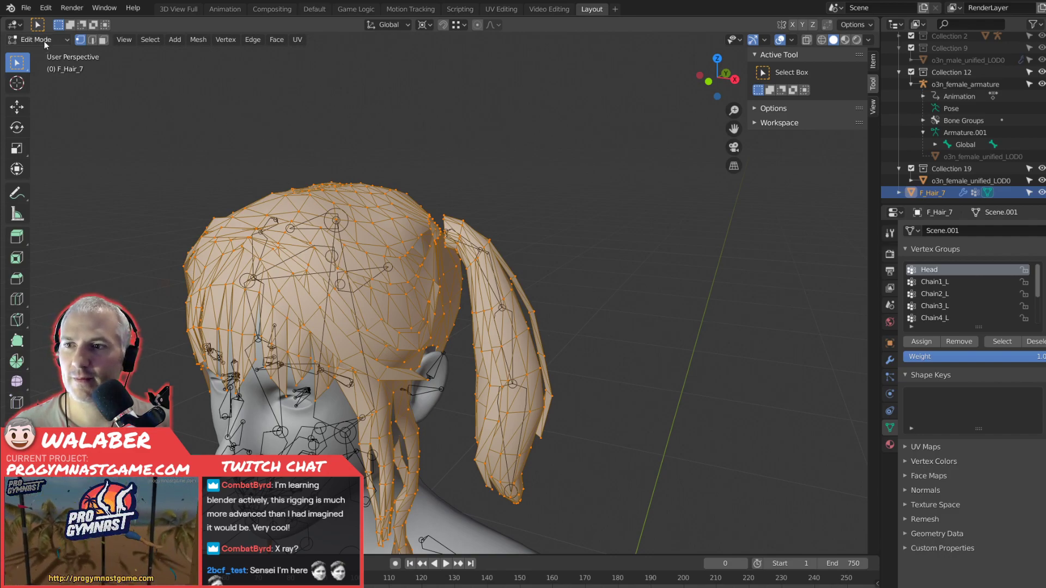
# Return F_Hair_7 to Weight Paint mode and set the brush's falloff shape to Projected.
pyautogui.click(43, 41)
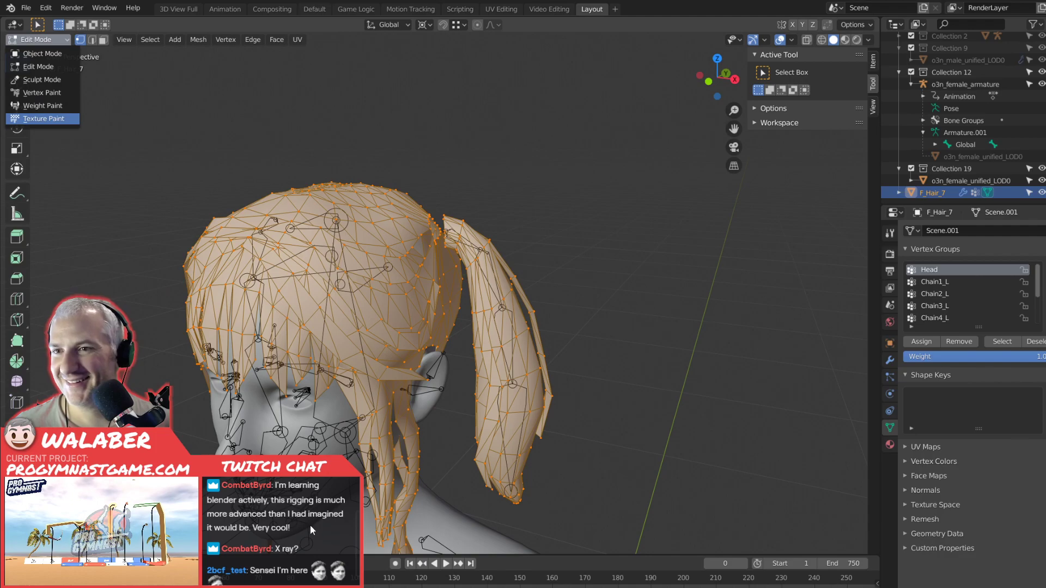
pyautogui.click(35, 42)
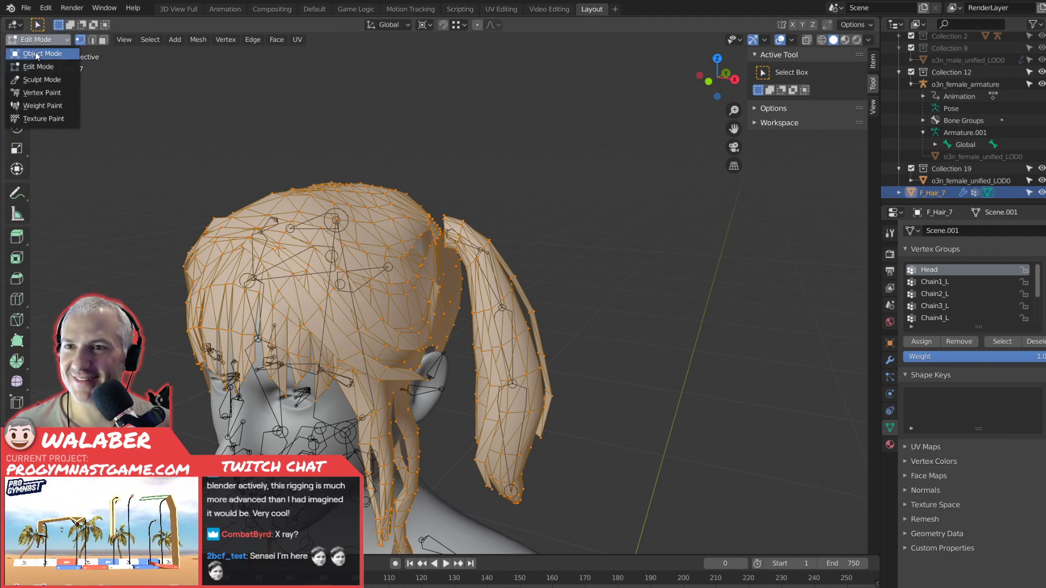
pyautogui.click(51, 105)
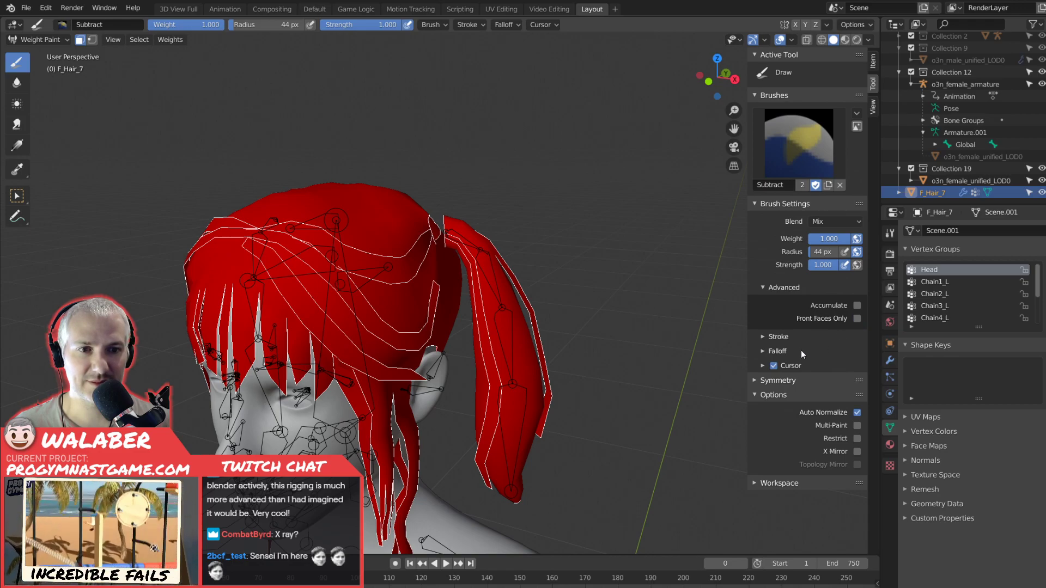
pyautogui.click(764, 350)
pyautogui.scroll(-2, 764, 350)
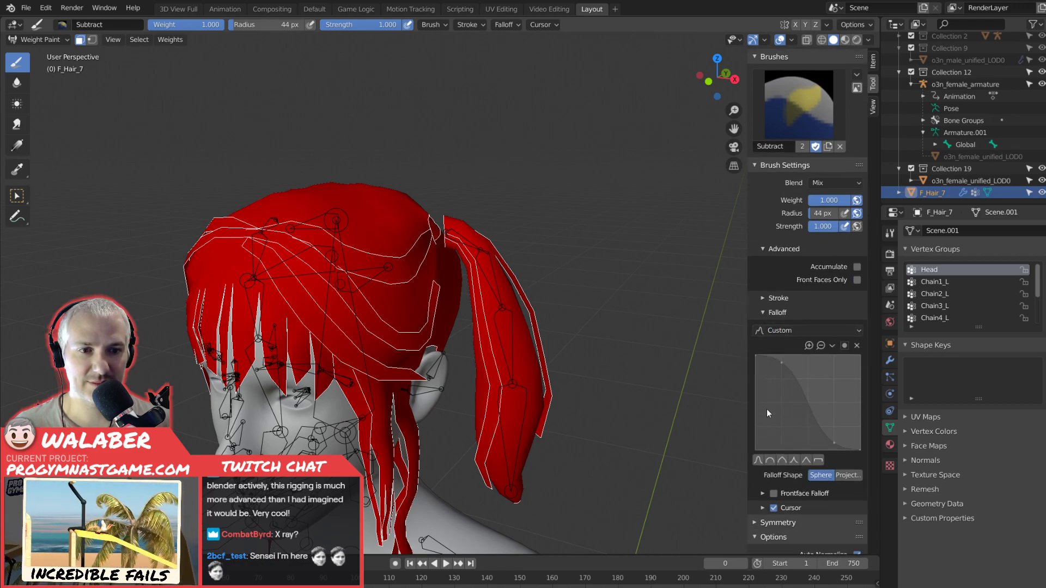
pyautogui.click(762, 494)
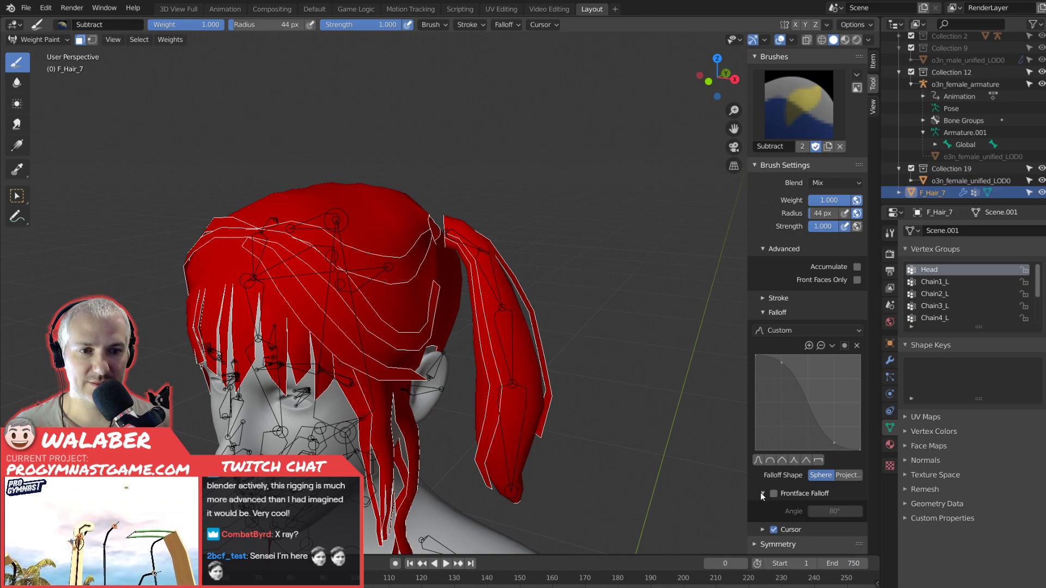
pyautogui.click(762, 493)
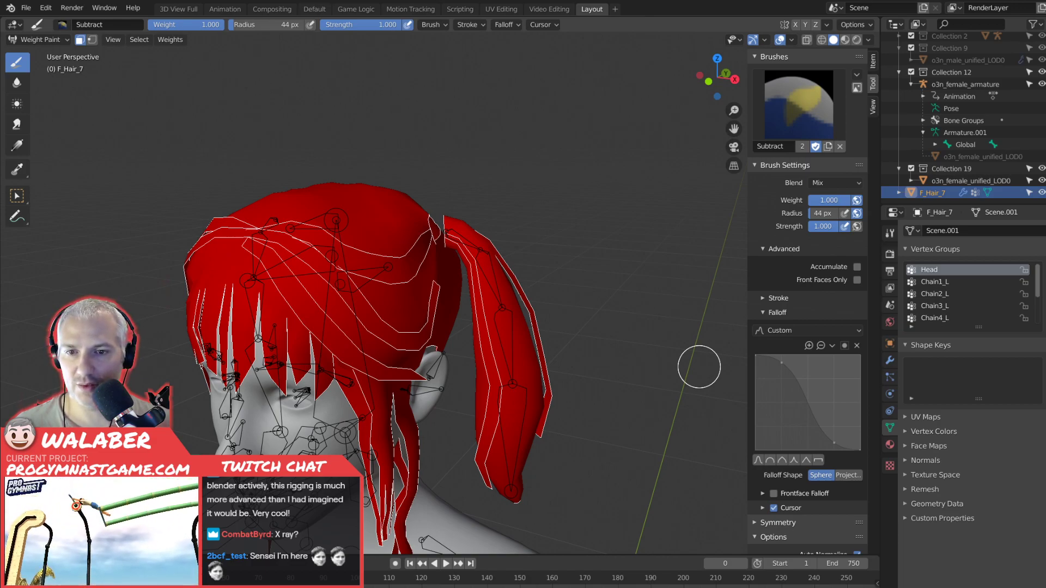
pyautogui.click(841, 477)
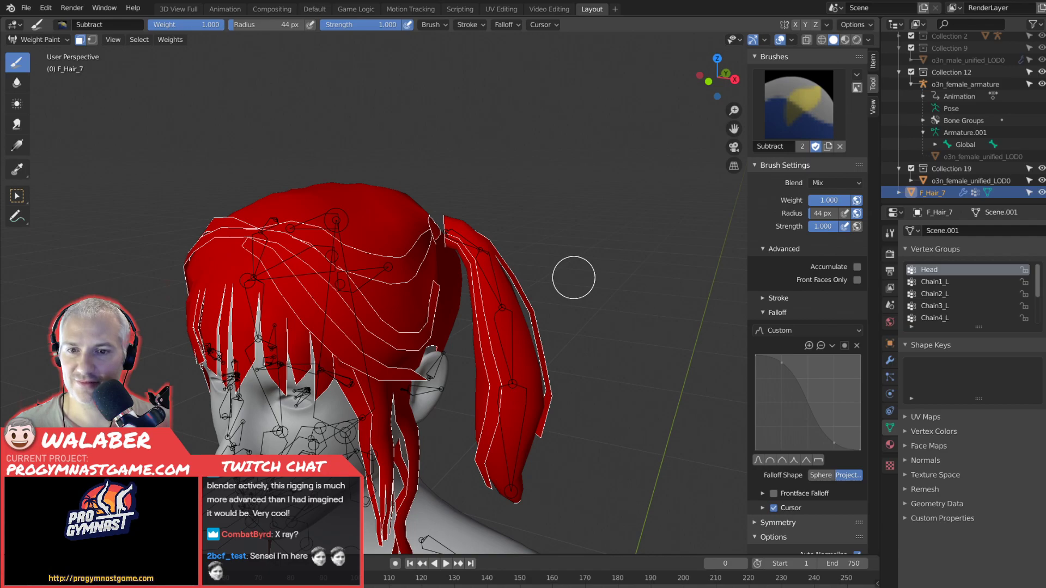
# With Chain1_L active, select only the faces of the left pigtail's uppermost section in Edit Mode, using face selection and wireframe view.
pyautogui.moveTo(535, 280); pyautogui.dragTo(551, 262, button='middle')
pyautogui.scroll(4, 551, 261)
pyautogui.click(925, 283)
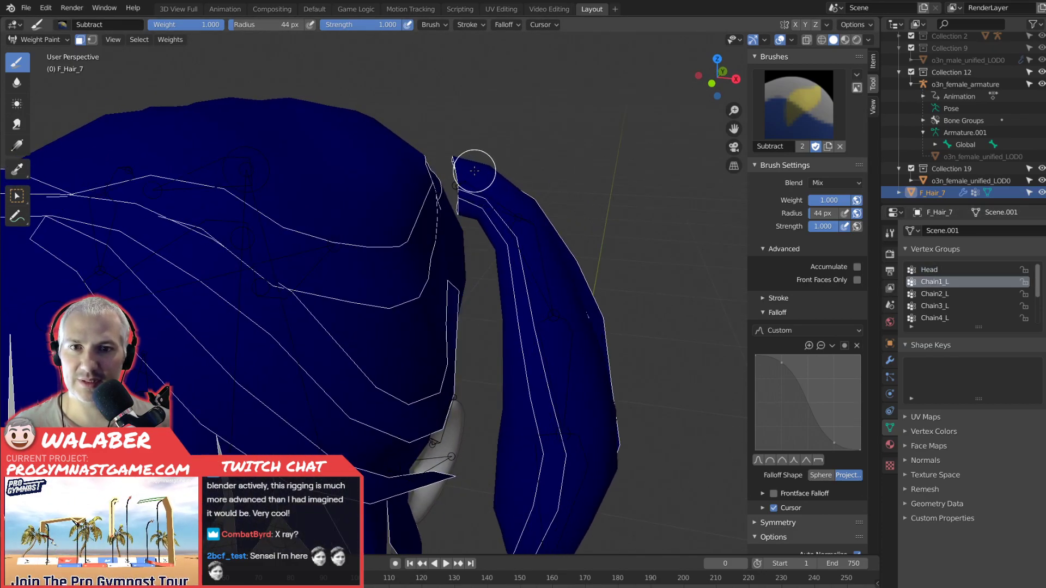
pyautogui.press('Tab')
pyautogui.scroll(1, 502, 202)
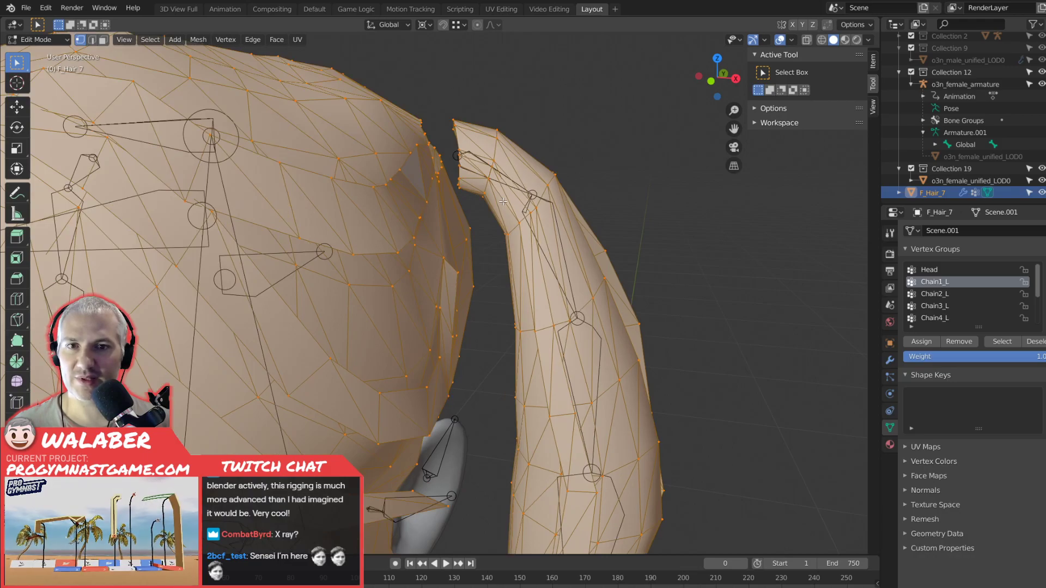
pyautogui.press('3')
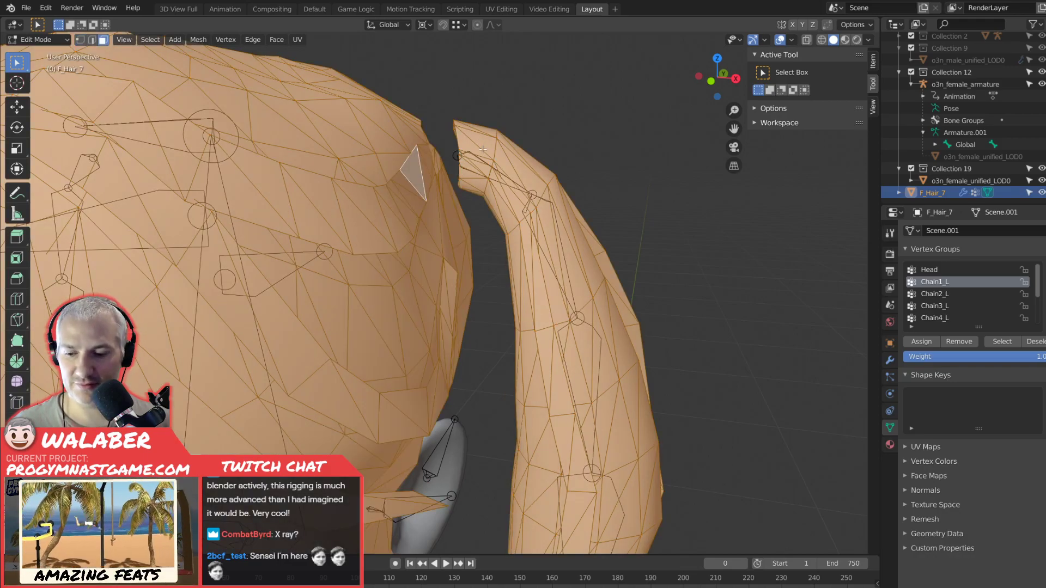
pyautogui.click(648, 86)
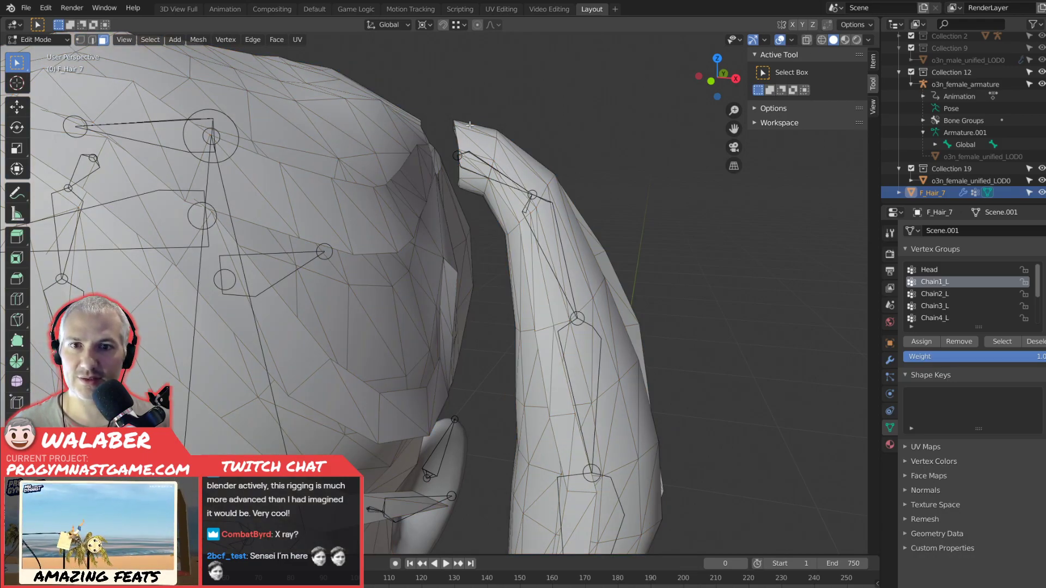
pyautogui.click(821, 40)
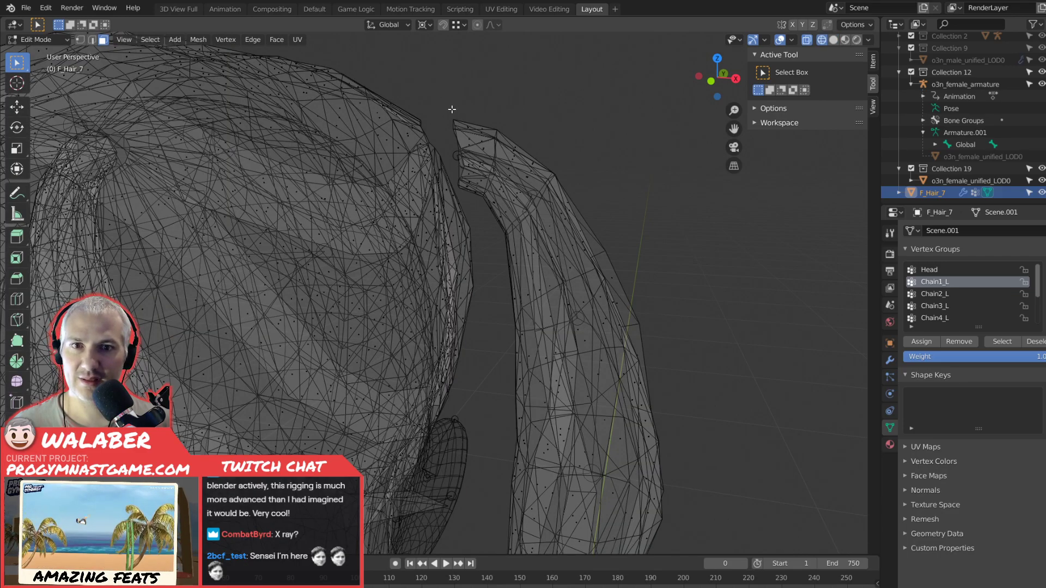
pyautogui.moveTo(452, 109); pyautogui.dragTo(490, 143)
pyautogui.moveTo(16, 64); pyautogui.dragTo(54, 111)
pyautogui.moveTo(477, 154)
pyautogui.mouseDown()
pyautogui.moveTo(472, 192)
pyautogui.moveTo(520, 135)
pyautogui.moveTo(500, 197)
pyautogui.moveTo(524, 183)
pyautogui.moveTo(509, 178)
pyautogui.moveTo(506, 155)
pyautogui.mouseUp()
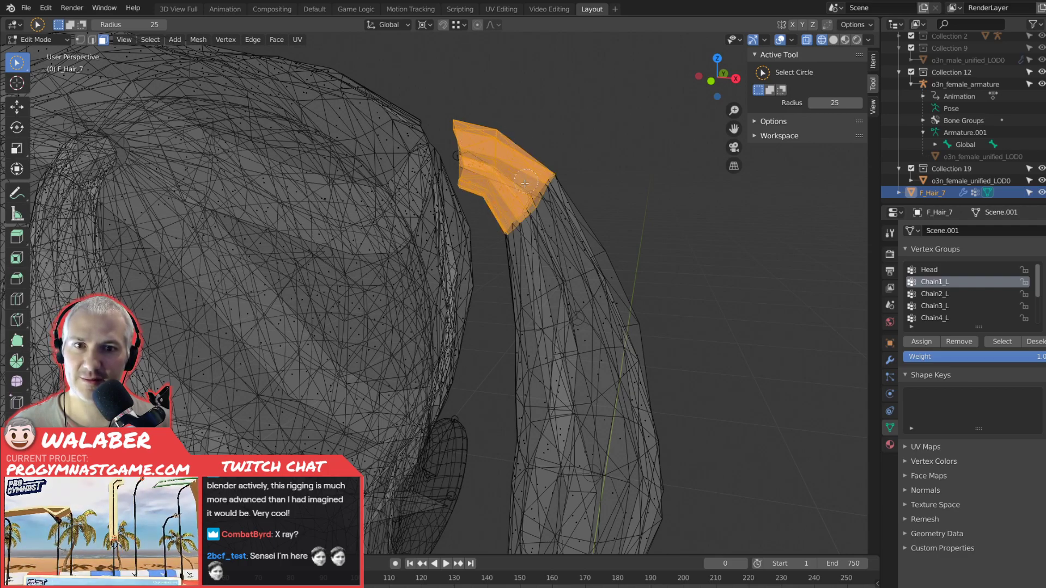
# Fill the selected top faces with weight 1.000 for Chain1_L in Weight Paint mode with solid shading.
pyautogui.press('Tab')
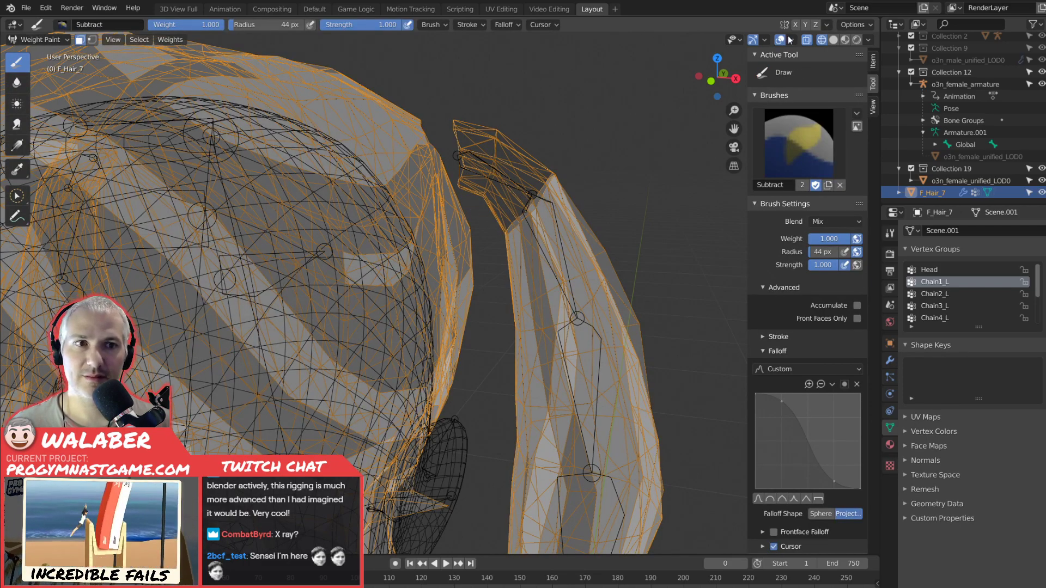
pyautogui.click(833, 40)
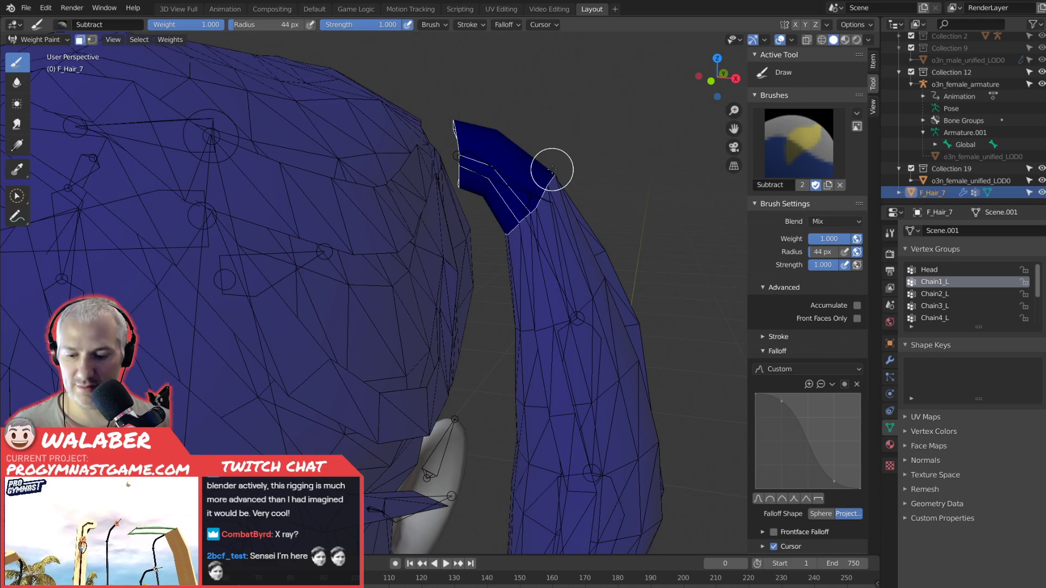
pyautogui.hotkey('shift', 'k')
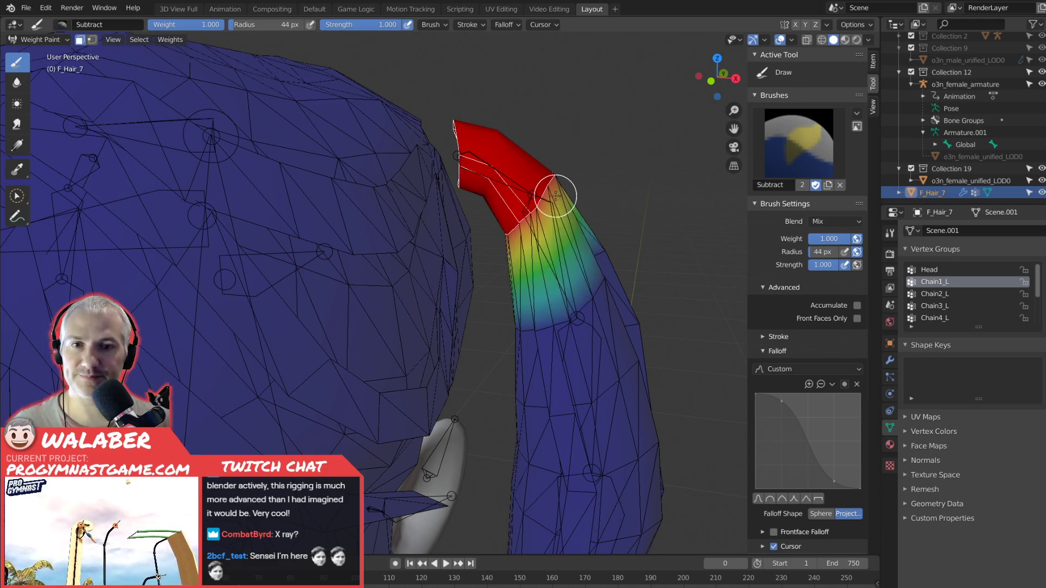
# Make Chain2_L active and circle-select the faces of the left pigtail's second section in wireframe Edit Mode.
pyautogui.click(926, 294)
pyautogui.press('Tab')
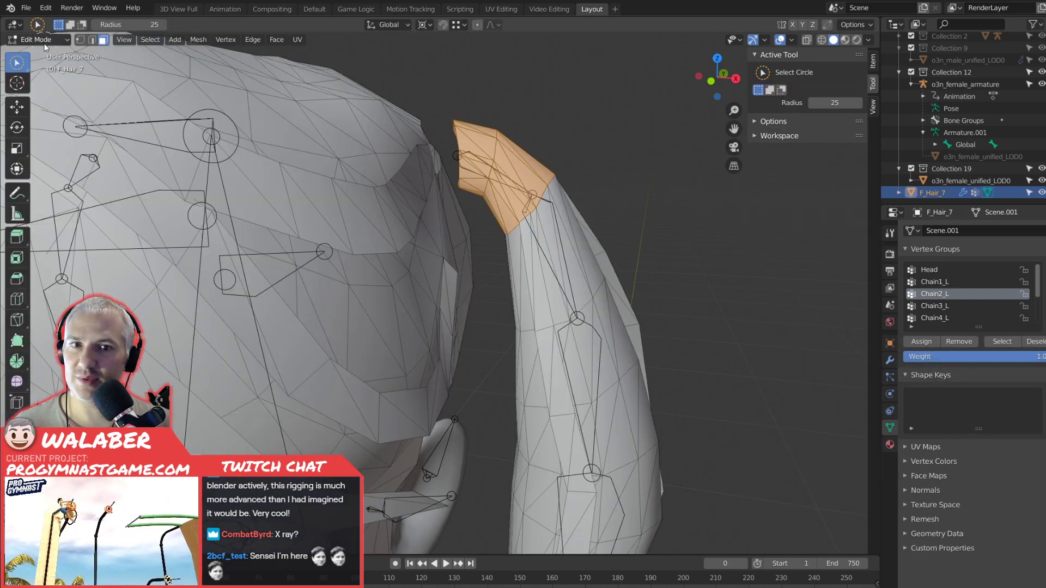
pyautogui.click(821, 41)
pyautogui.moveTo(588, 245)
pyautogui.mouseDown()
pyautogui.moveTo(511, 273)
pyautogui.moveTo(591, 206)
pyautogui.moveTo(570, 210)
pyautogui.mouseUp()
pyautogui.moveTo(526, 269)
pyautogui.mouseDown()
pyautogui.moveTo(571, 240)
pyautogui.moveTo(517, 297)
pyautogui.moveTo(638, 280)
pyautogui.moveTo(522, 321)
pyautogui.moveTo(604, 235)
pyautogui.moveTo(585, 230)
pyautogui.mouseUp()
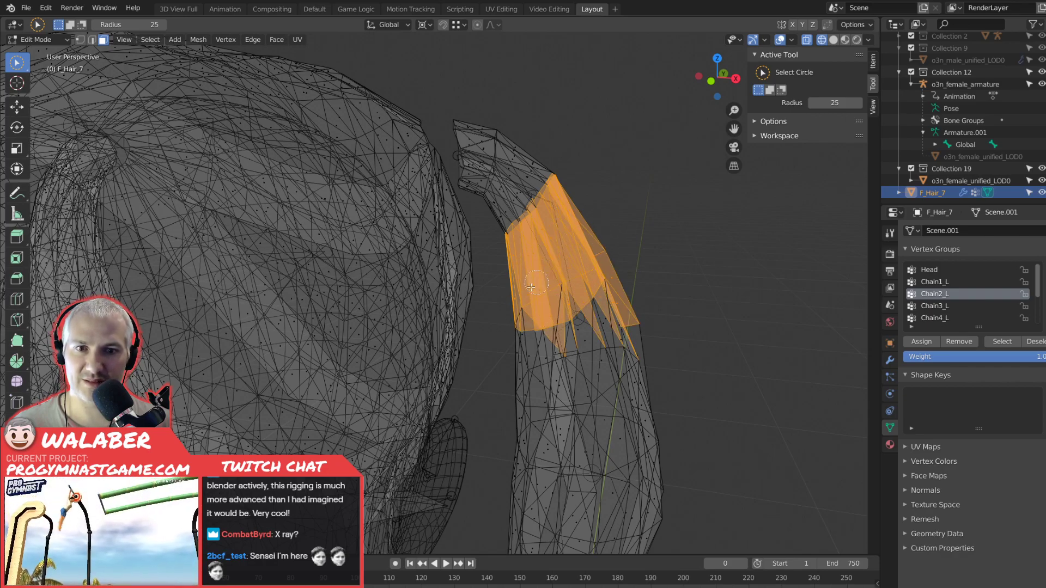
pyautogui.moveTo(531, 287); pyautogui.dragTo(523, 292)
pyautogui.moveTo(588, 240); pyautogui.dragTo(569, 312, button='middle')
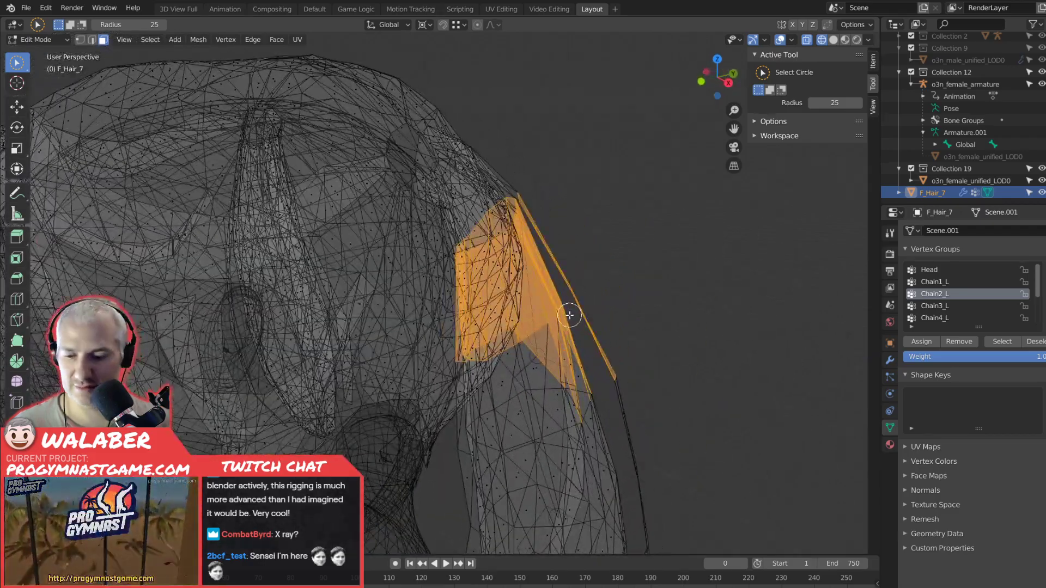
# Refine the second section's selection face by face with the Tweak tool, removing the long faces that reach too far down the pigtail.
pyautogui.moveTo(16, 62); pyautogui.dragTo(58, 65)
pyautogui.moveTo(544, 353)
pyautogui.mouseDown(button='middle')
pyautogui.moveTo(567, 367)
pyautogui.moveTo(544, 368)
pyautogui.mouseUp(button='middle')
pyautogui.moveTo(497, 400); pyautogui.dragTo(544, 380, button='middle')
pyautogui.keyDown('shift'); pyautogui.click(559, 349); pyautogui.keyUp('shift')
pyautogui.keyDown('shift'); pyautogui.click(630, 299); pyautogui.keyUp('shift')
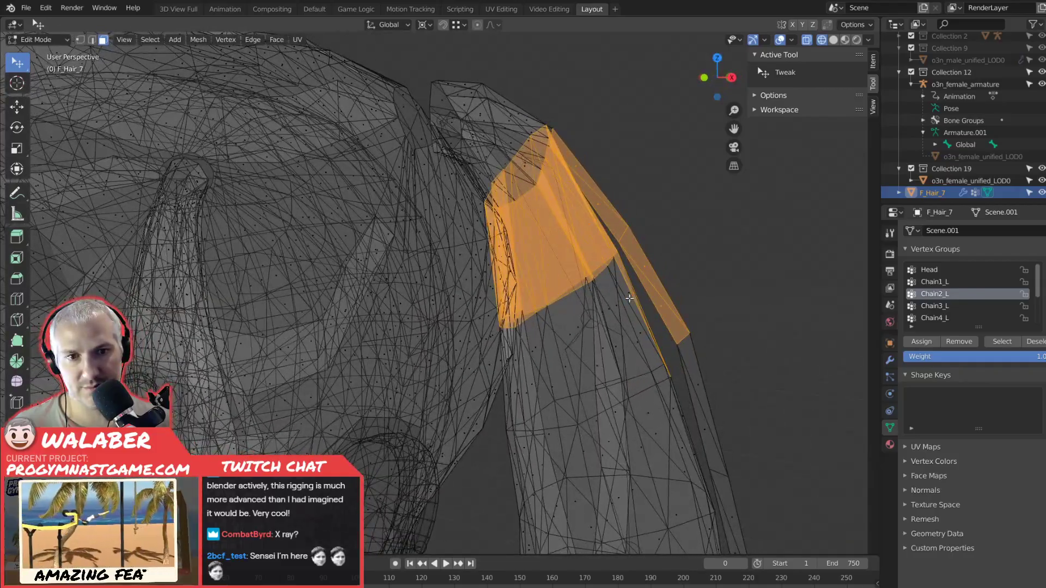
pyautogui.keyDown('shift'); pyautogui.click(651, 290); pyautogui.keyUp('shift')
pyautogui.keyDown('shift'); pyautogui.click(645, 273); pyautogui.keyUp('shift')
pyautogui.keyDown('shift'); pyautogui.click(653, 295); pyautogui.keyUp('shift')
pyautogui.moveTo(653, 295); pyautogui.dragTo(661, 325, button='middle')
pyautogui.scroll(-2, 660, 325)
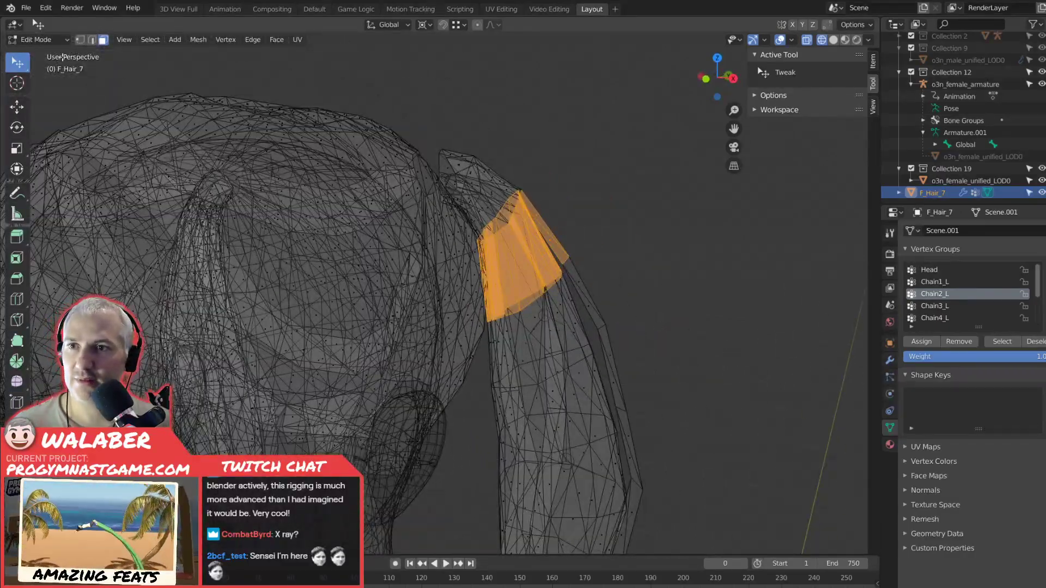
# Fill the selected second-section faces with weight 1.000 for Chain2_L in Weight Paint mode with solid shading.
pyautogui.click(38, 40)
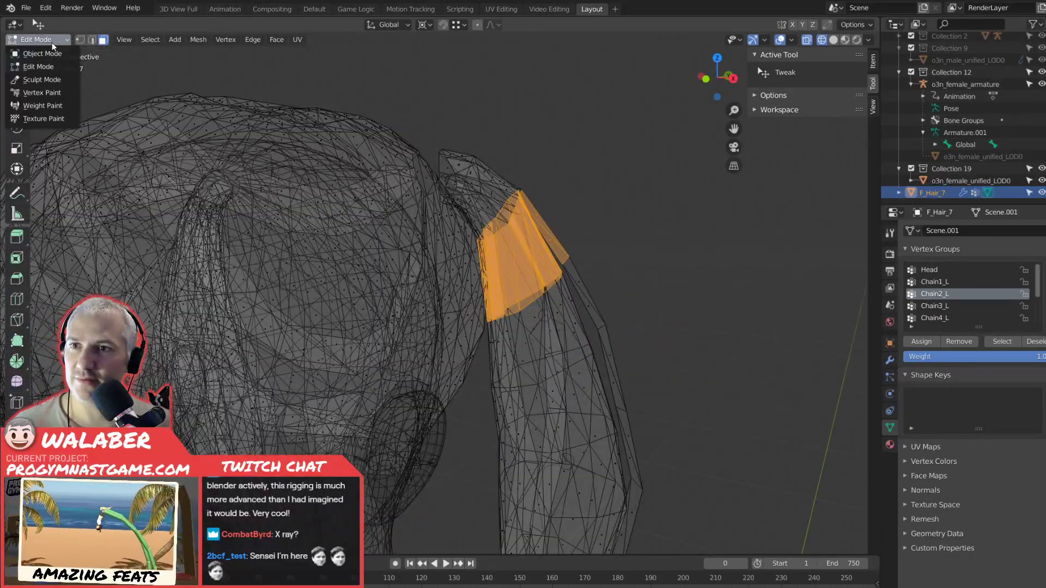
pyautogui.click(51, 105)
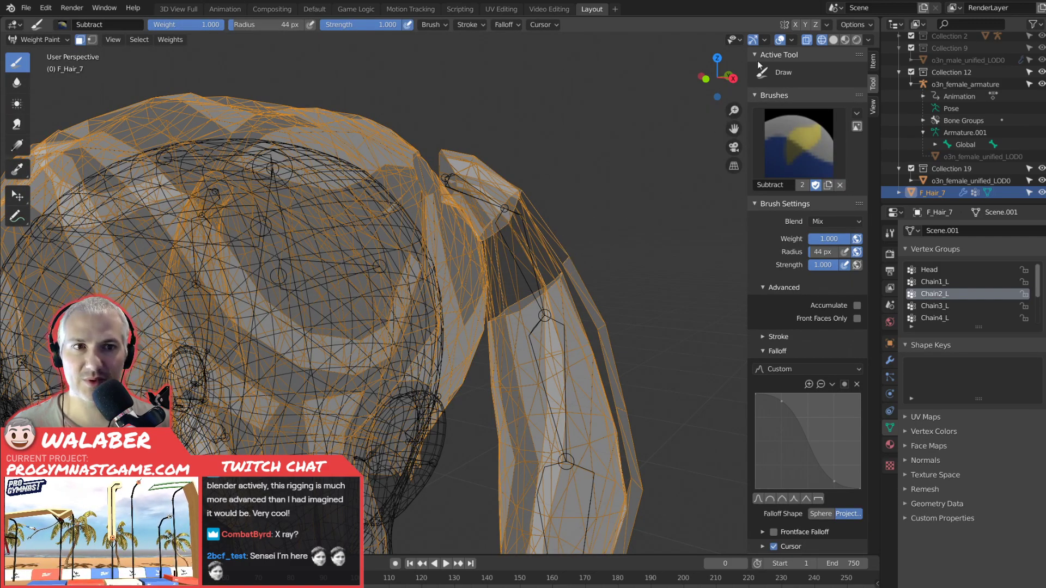
pyautogui.click(833, 39)
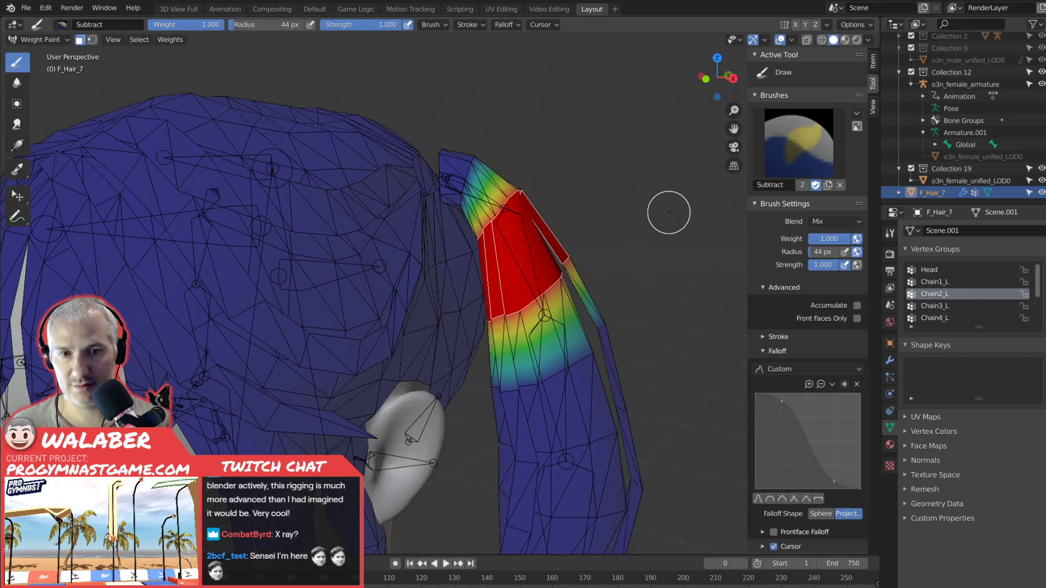
# Compare the painted weights of the Head, Chain1_L and Chain2_L groups and check the brush's weight normalization options.
pyautogui.press('Tab')
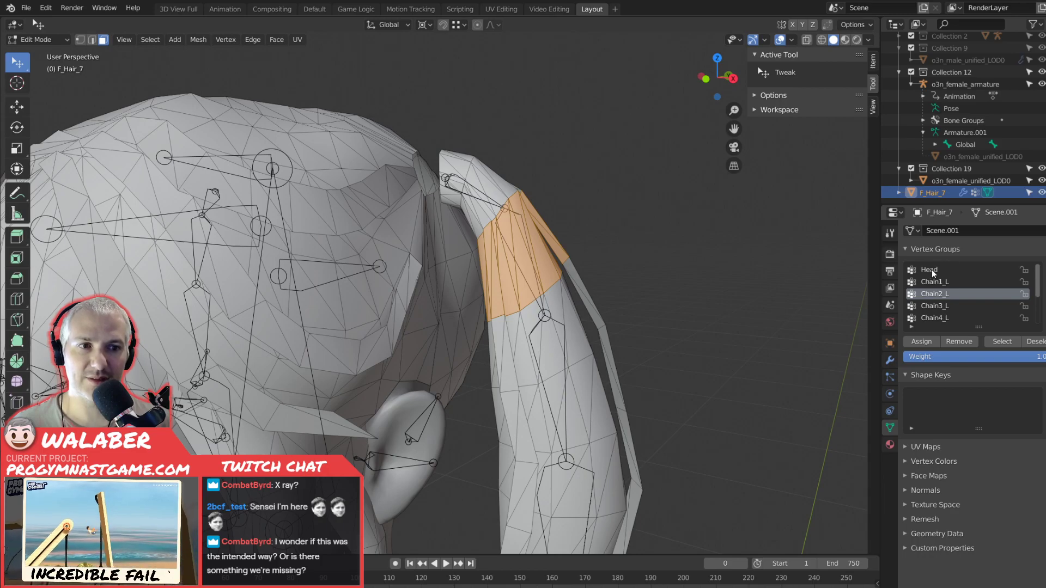
pyautogui.click(932, 269)
pyautogui.press('Tab')
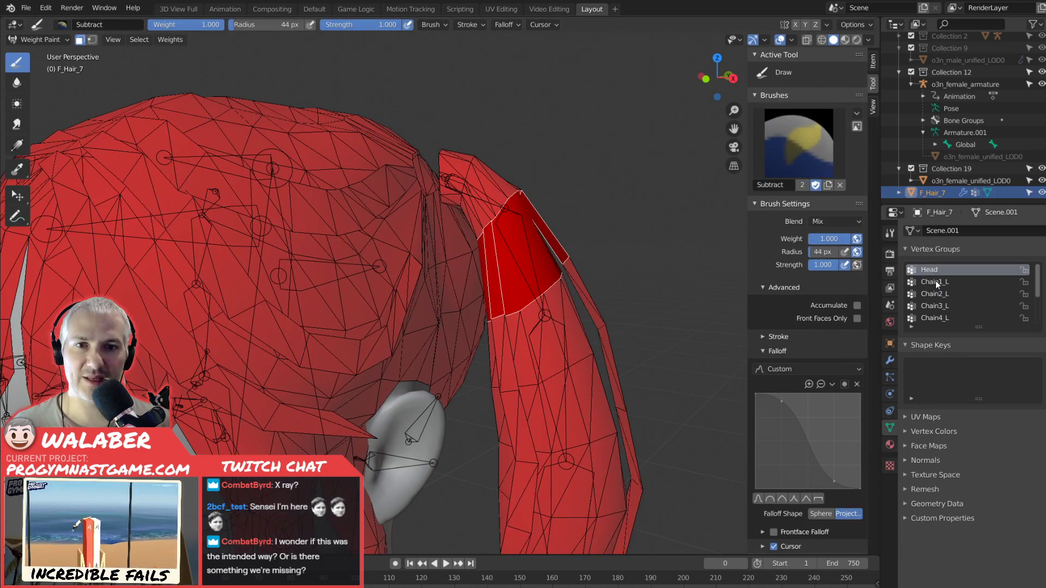
pyautogui.click(935, 281)
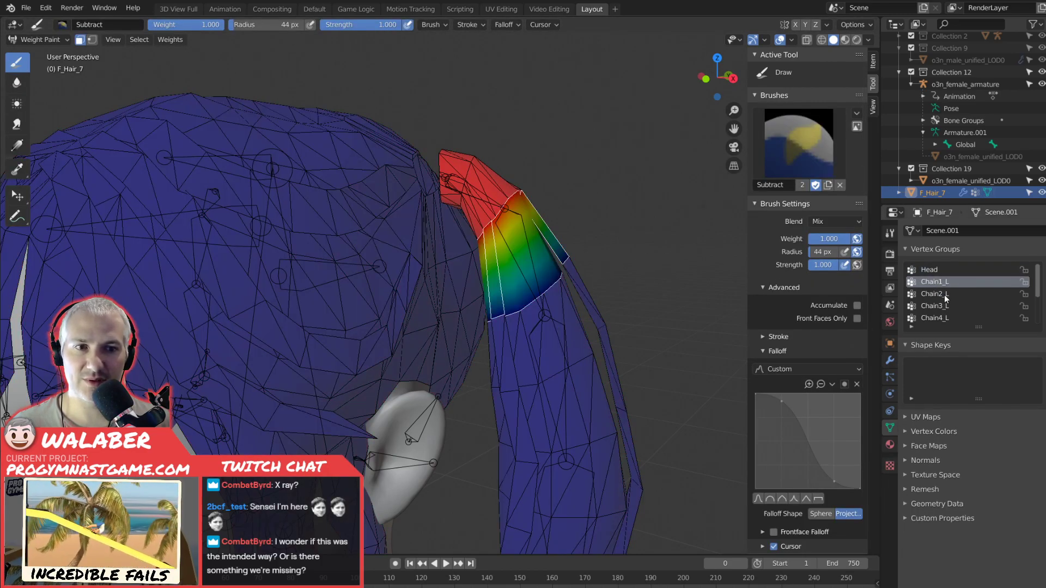
pyautogui.click(936, 293)
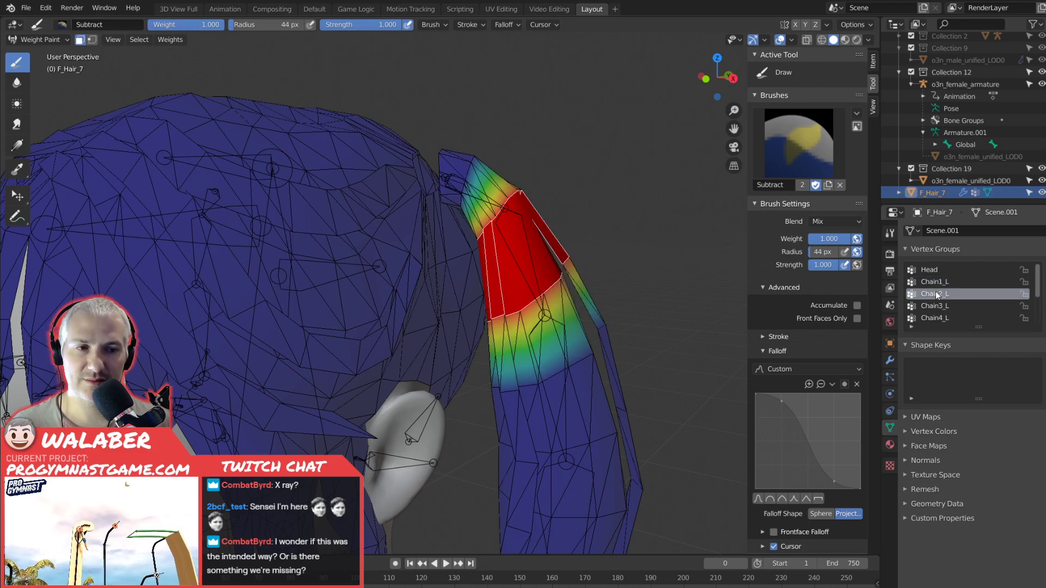
pyautogui.click(926, 269)
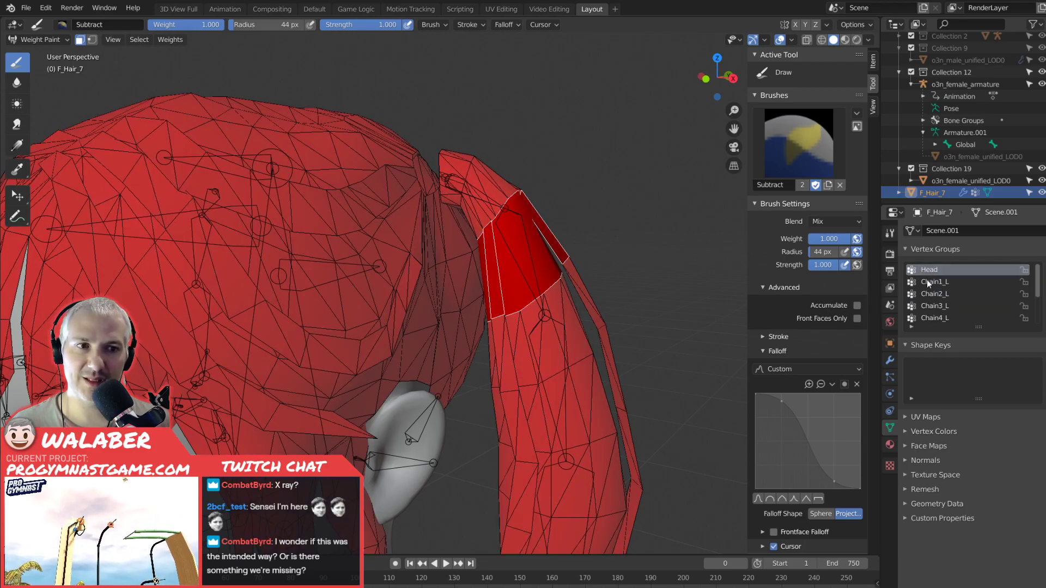
pyautogui.scroll(-3, 806, 341)
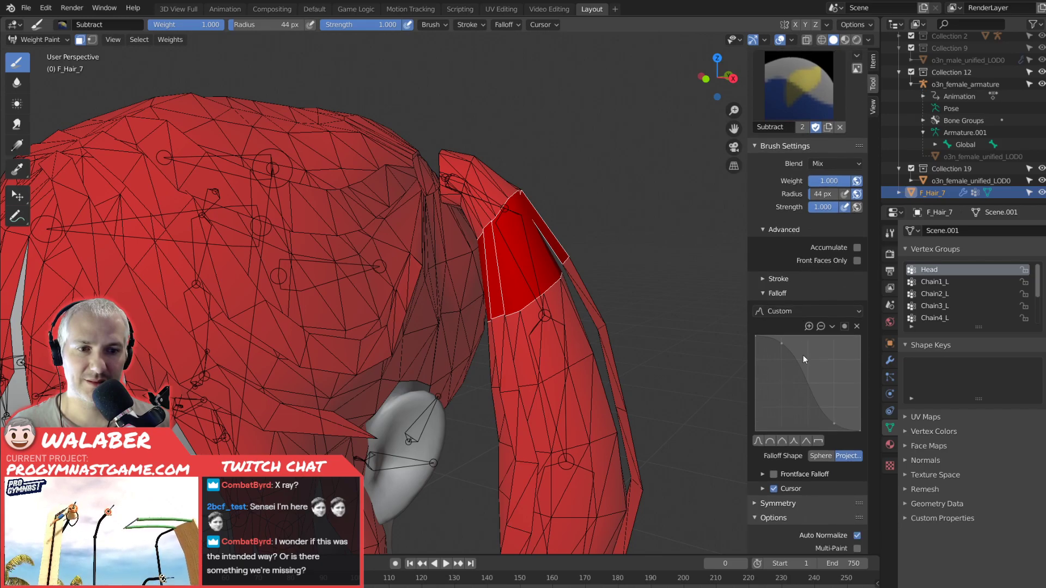
pyautogui.scroll(-2, 803, 355)
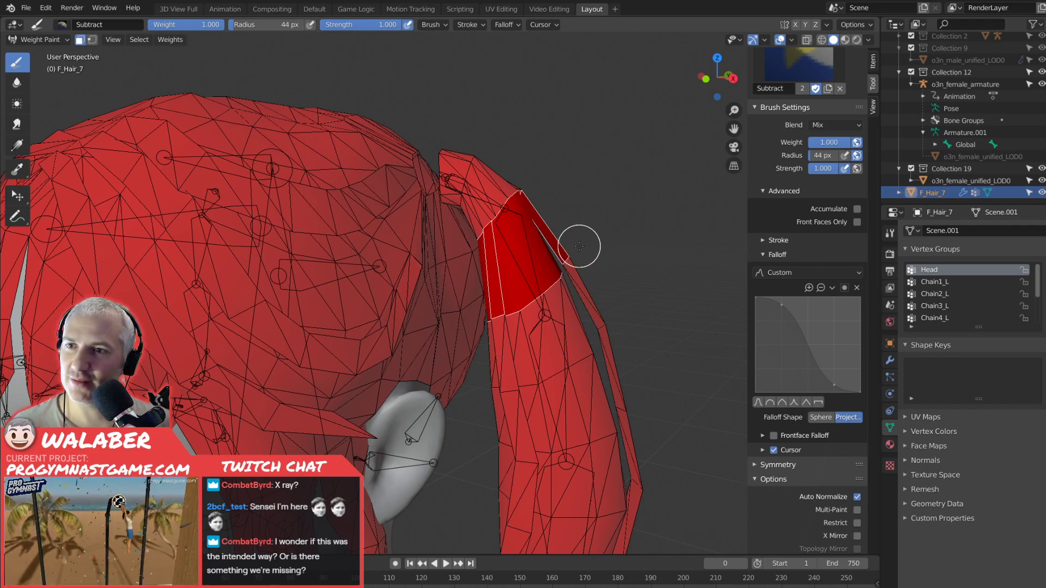
# Circle-select the faces of the left pigtail's third section in wireframe Edit Mode, just below the previously filled faces.
pyautogui.moveTo(607, 248); pyautogui.dragTo(620, 262, button='middle')
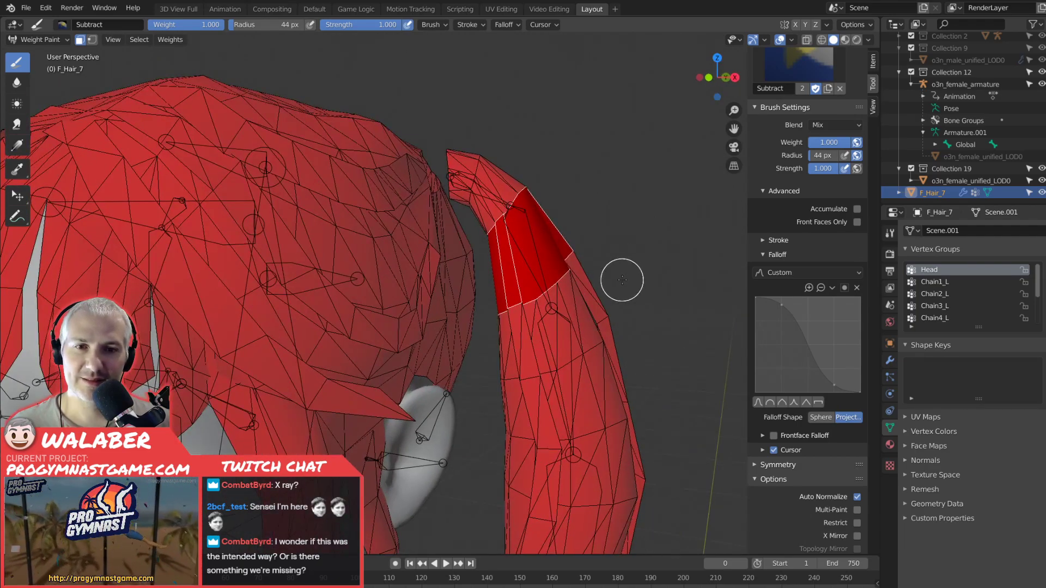
pyautogui.press('Tab')
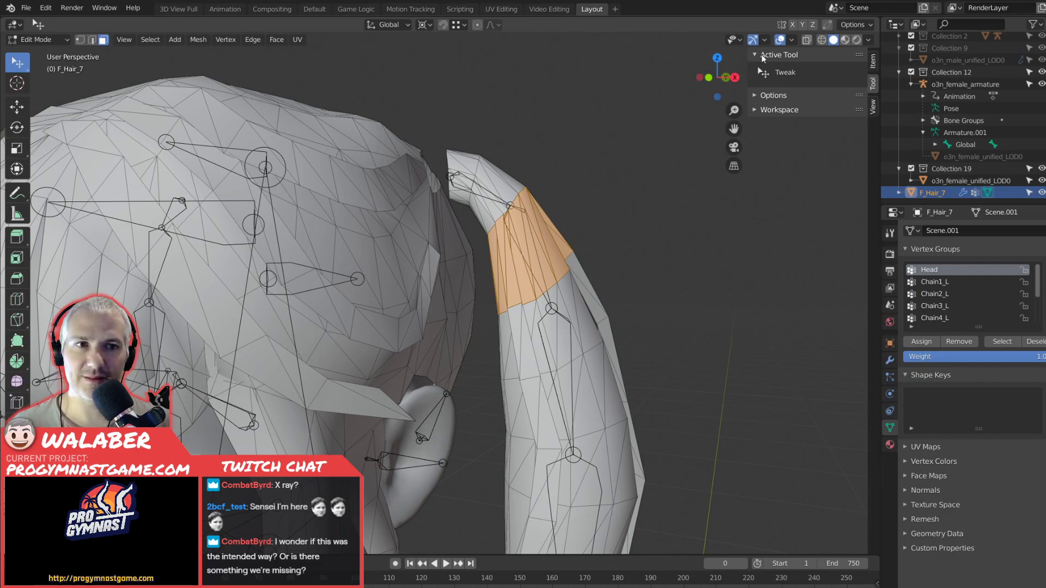
pyautogui.click(821, 40)
pyautogui.keyDown('shift'); pyautogui.moveTo(529, 346); pyautogui.dragTo(530, 303, button='middle'); pyautogui.keyUp('shift')
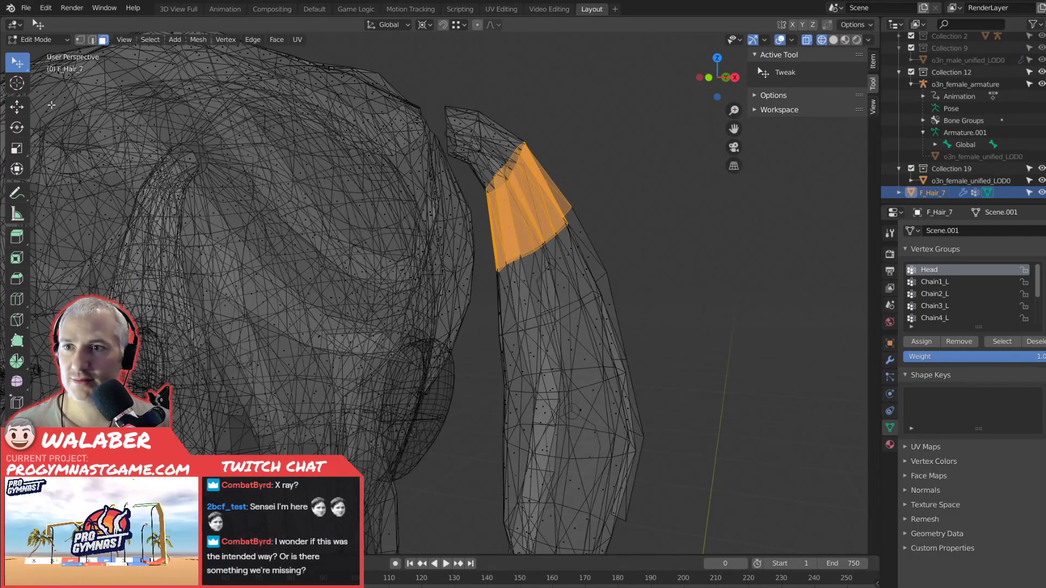
pyautogui.click(17, 64)
pyautogui.click(71, 115)
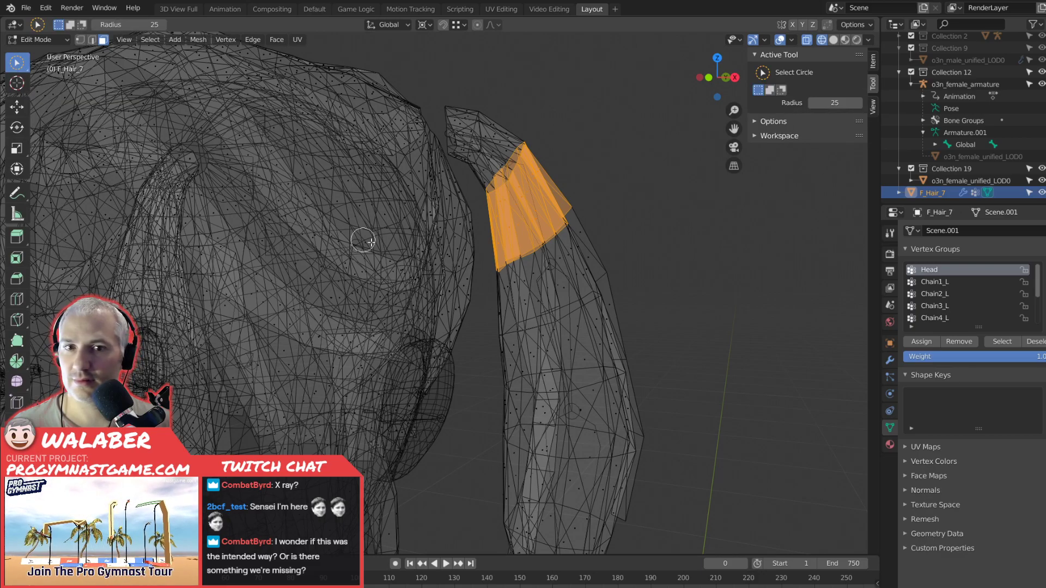
pyautogui.moveTo(502, 292)
pyautogui.mouseDown()
pyautogui.moveTo(588, 245)
pyautogui.moveTo(565, 289)
pyautogui.moveTo(509, 308)
pyautogui.moveTo(611, 256)
pyautogui.moveTo(544, 337)
pyautogui.moveTo(552, 345)
pyautogui.moveTo(630, 308)
pyautogui.moveTo(630, 320)
pyautogui.moveTo(623, 310)
pyautogui.moveTo(517, 378)
pyautogui.moveTo(636, 335)
pyautogui.moveTo(610, 337)
pyautogui.mouseUp()
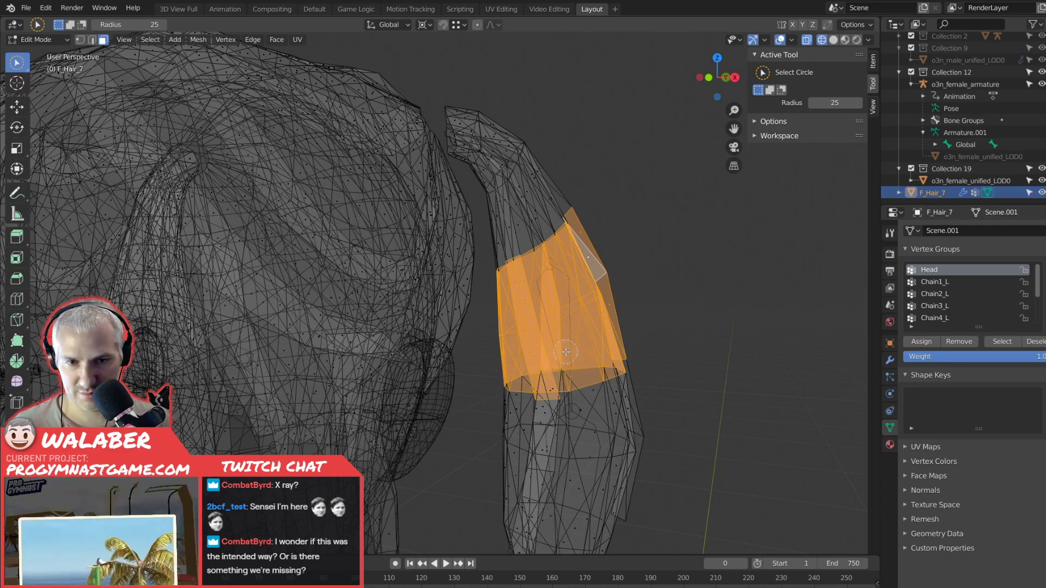
pyautogui.moveTo(530, 380)
pyautogui.mouseDown()
pyautogui.moveTo(599, 430)
pyautogui.moveTo(531, 382)
pyautogui.moveTo(657, 376)
pyautogui.mouseUp()
# Extend the third section's face selection in front view across the full pigtail width down to the next bone joint.
pyautogui.press('KP_1')
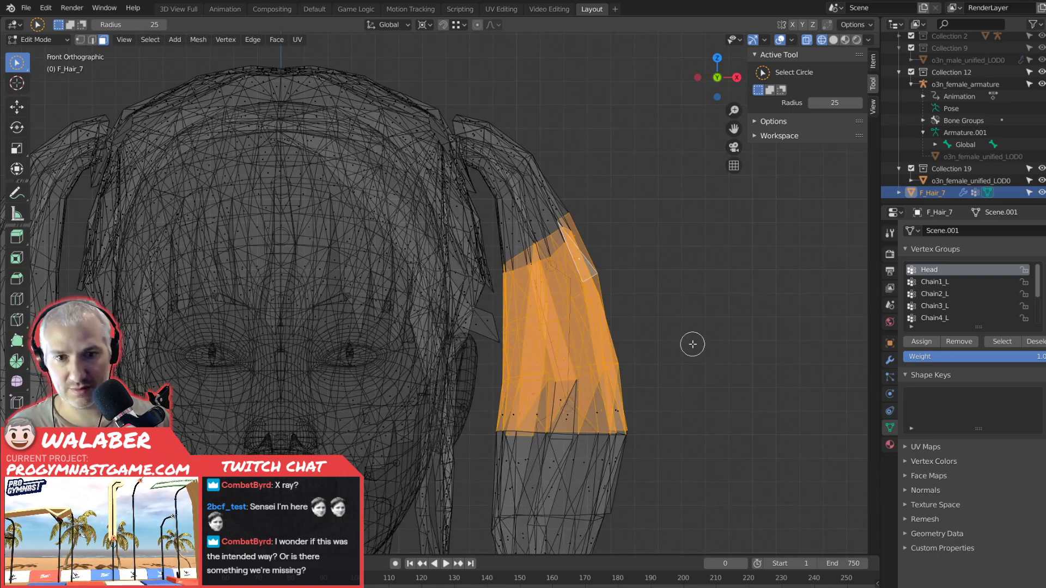
pyautogui.moveTo(501, 406); pyautogui.dragTo(615, 402)
pyautogui.hotkey('ctrl', 'z')
pyautogui.moveTo(496, 408)
pyautogui.keyDown('shift'); pyautogui.mouseDown()
pyautogui.moveTo(615, 403)
pyautogui.moveTo(563, 410)
pyautogui.mouseUp(); pyautogui.keyUp('shift')
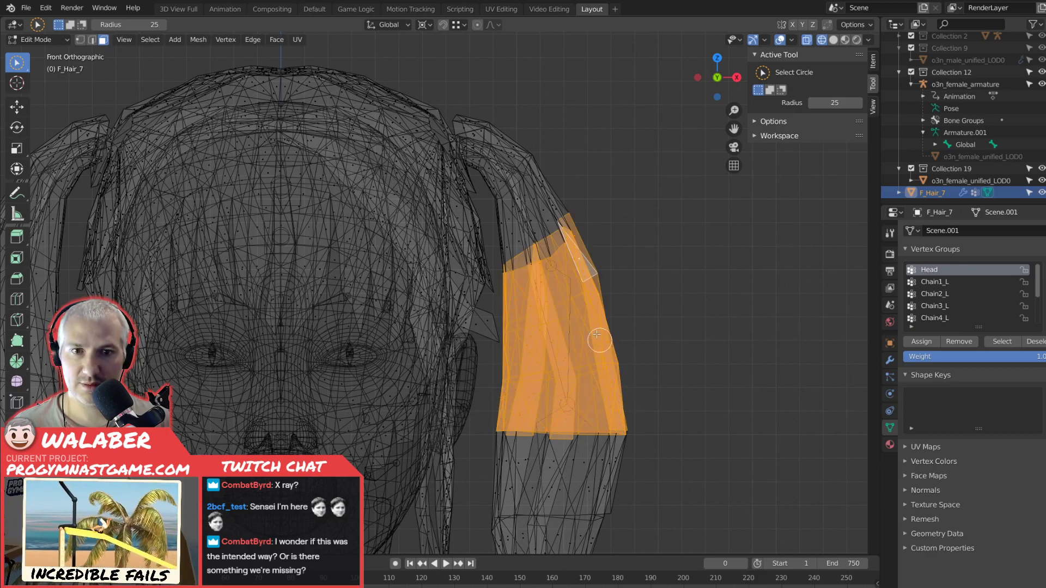
# Fill the selected third-section faces with weight 1.000 for Chain3_L in Weight Paint mode with solid shading.
pyautogui.click(46, 40)
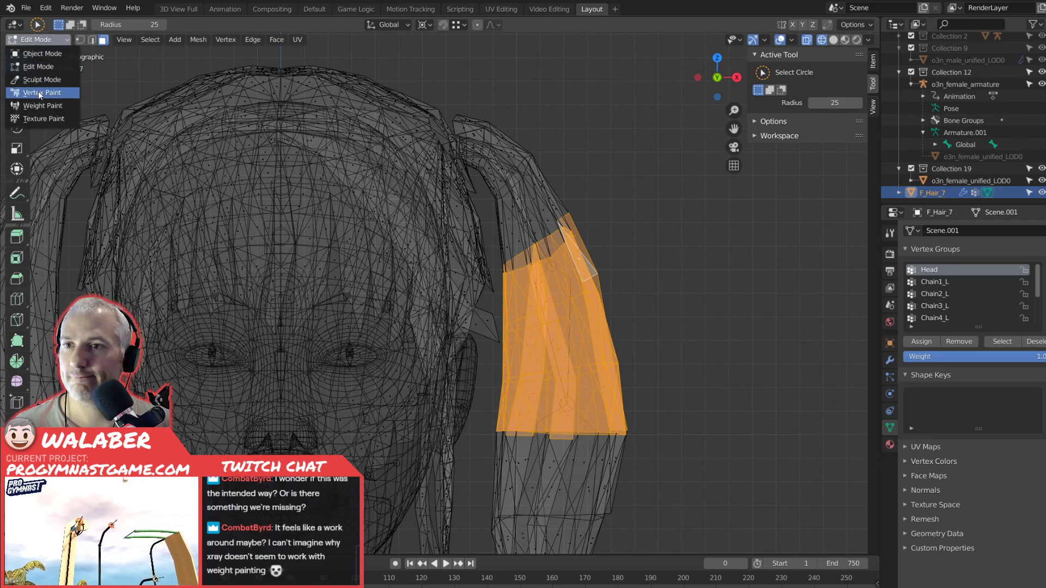
pyautogui.click(41, 104)
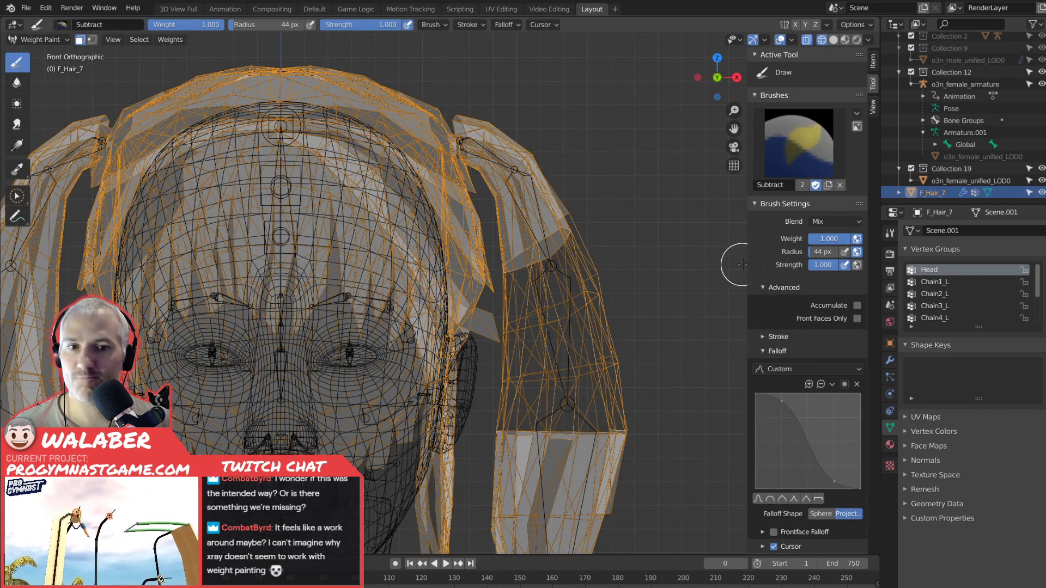
pyautogui.click(833, 40)
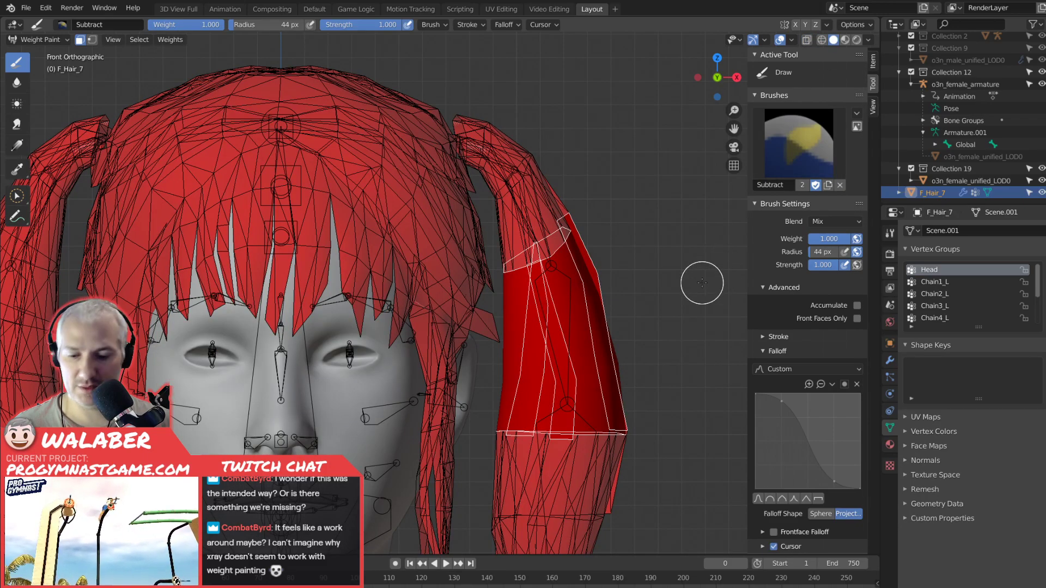
pyautogui.click(934, 294)
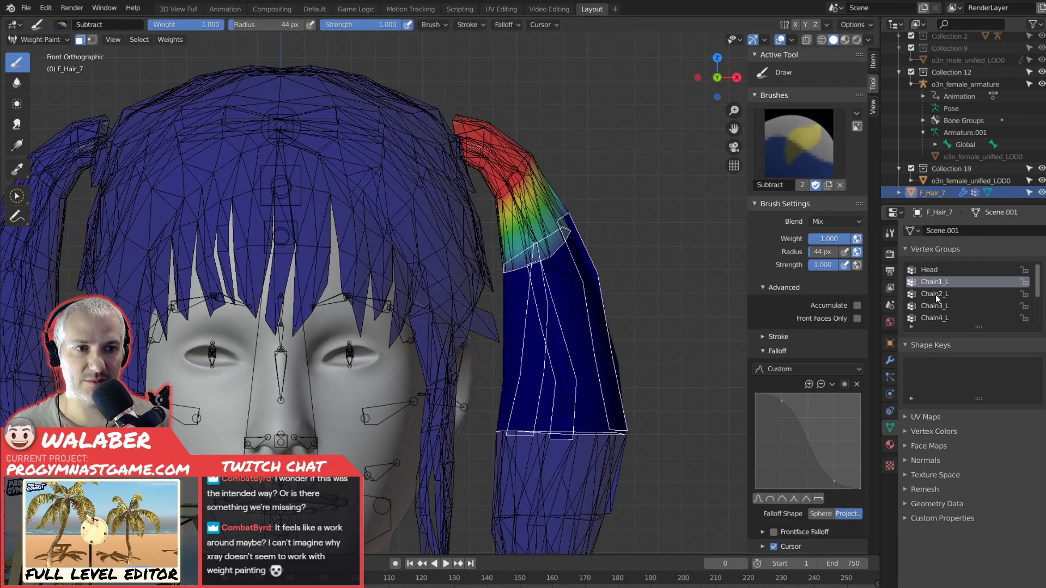
pyautogui.click(936, 305)
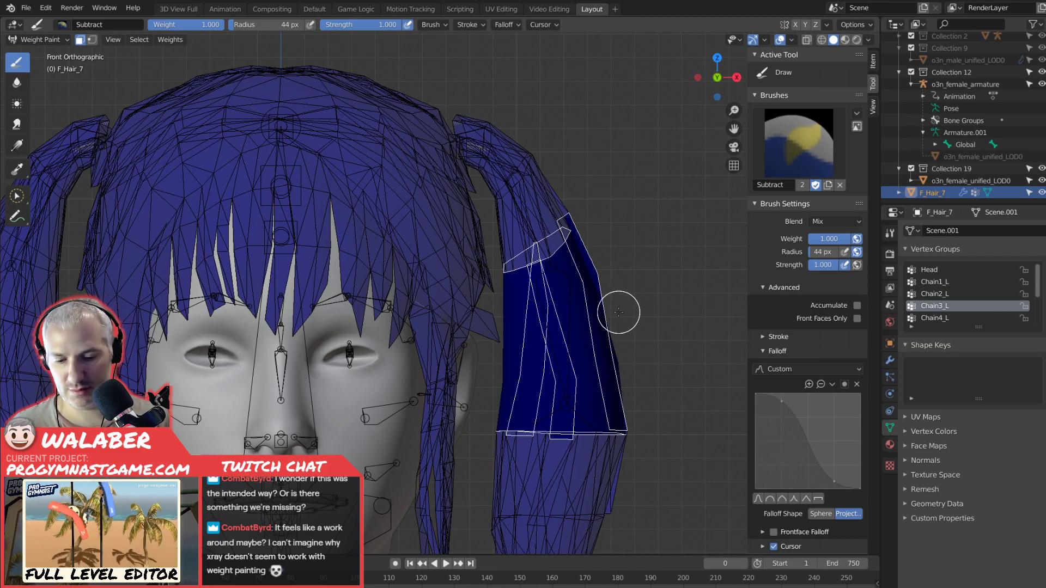
pyautogui.hotkey('shift', 'k')
# Circle-select all faces of the left pigtail's last section down to the tip in wireframe Edit Mode.
pyautogui.moveTo(619, 313)
pyautogui.keyDown('shift'); pyautogui.mouseDown(button='middle')
pyautogui.moveTo(605, 223)
pyautogui.moveTo(552, 121)
pyautogui.mouseUp(button='middle'); pyautogui.keyUp('shift')
pyautogui.press('Tab')
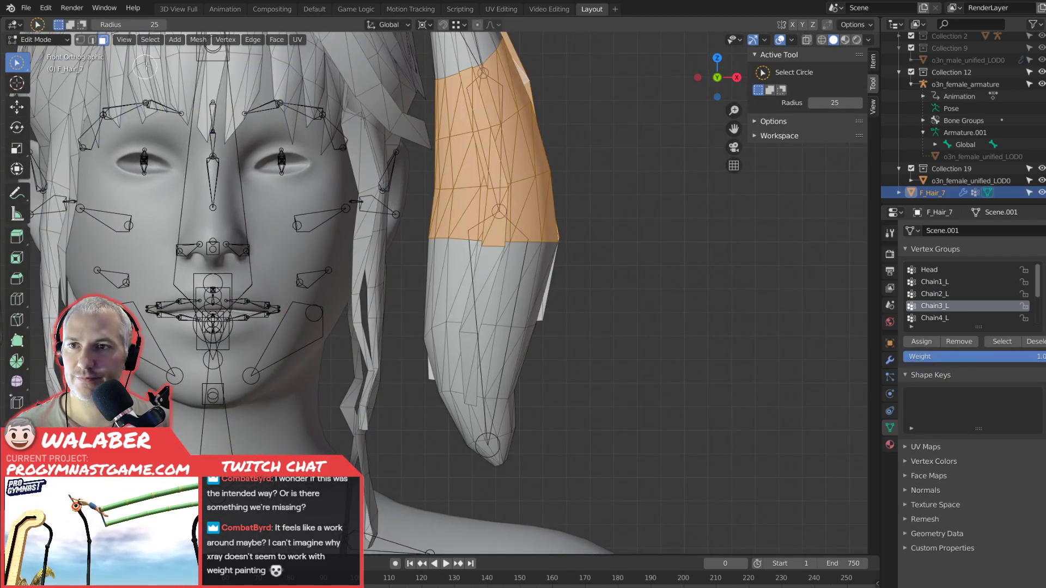
pyautogui.click(822, 40)
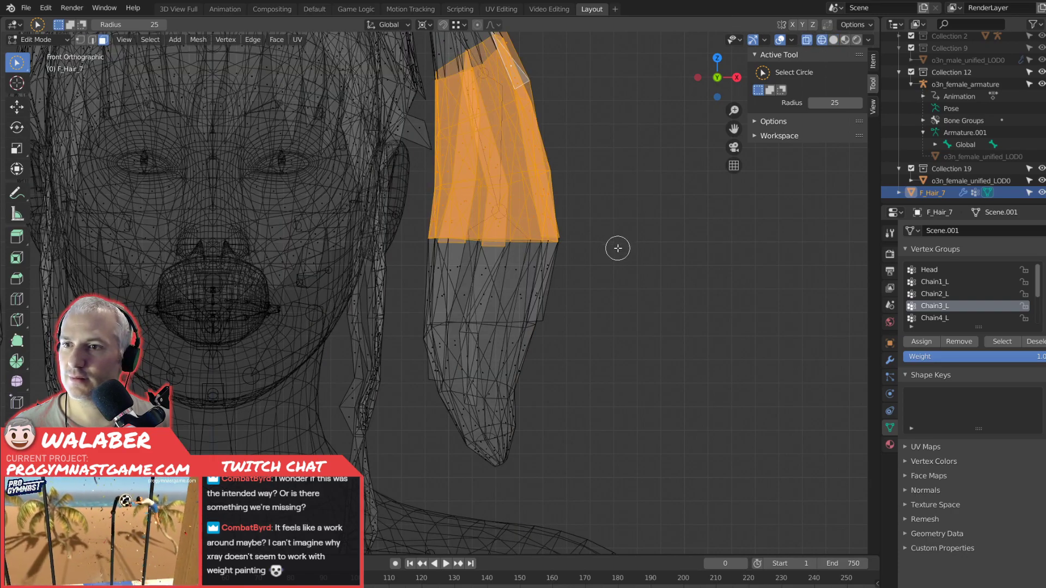
pyautogui.moveTo(425, 278); pyautogui.dragTo(557, 274)
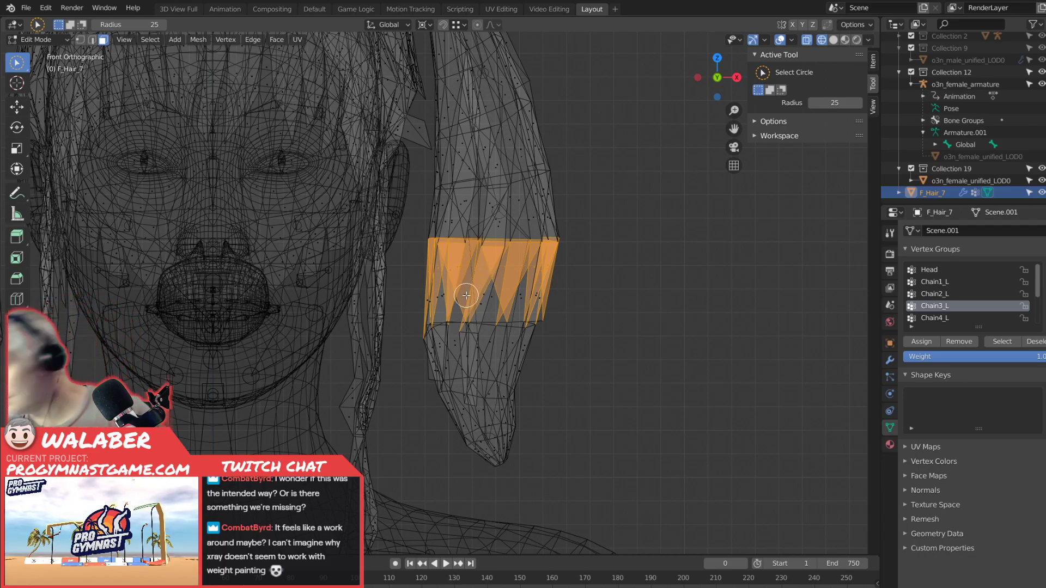
pyautogui.moveTo(455, 297)
pyautogui.mouseDown()
pyautogui.moveTo(431, 297)
pyautogui.moveTo(547, 292)
pyautogui.moveTo(433, 333)
pyautogui.moveTo(530, 335)
pyautogui.moveTo(427, 357)
pyautogui.moveTo(532, 357)
pyautogui.moveTo(489, 376)
pyautogui.moveTo(479, 430)
pyautogui.moveTo(490, 452)
pyautogui.moveTo(513, 451)
pyautogui.moveTo(512, 409)
pyautogui.mouseUp()
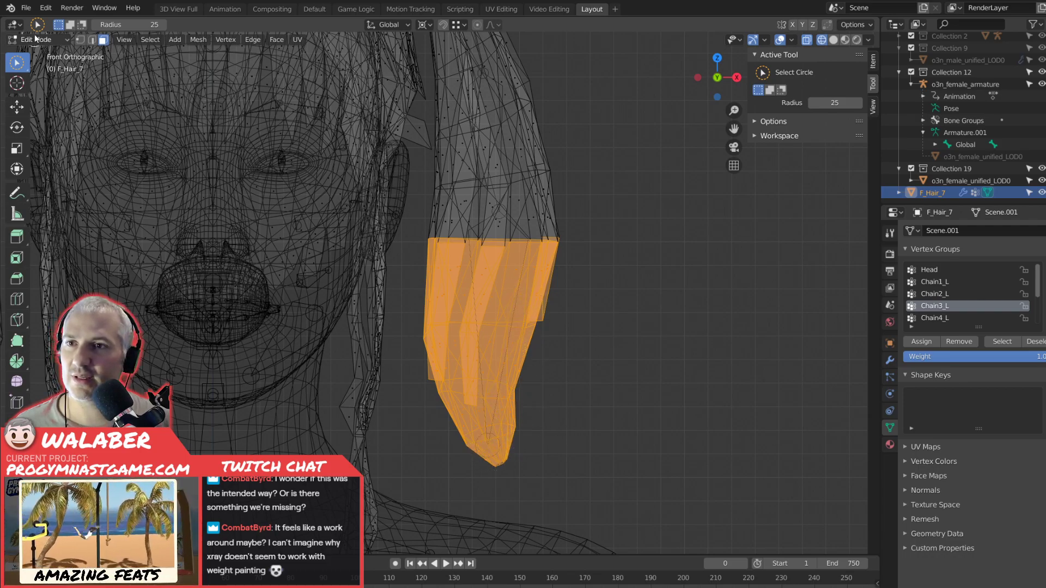
# Fill the selected tip-section faces with weight 1.000 for Chain4_L in Weight Paint mode with solid shading.
pyautogui.click(42, 40)
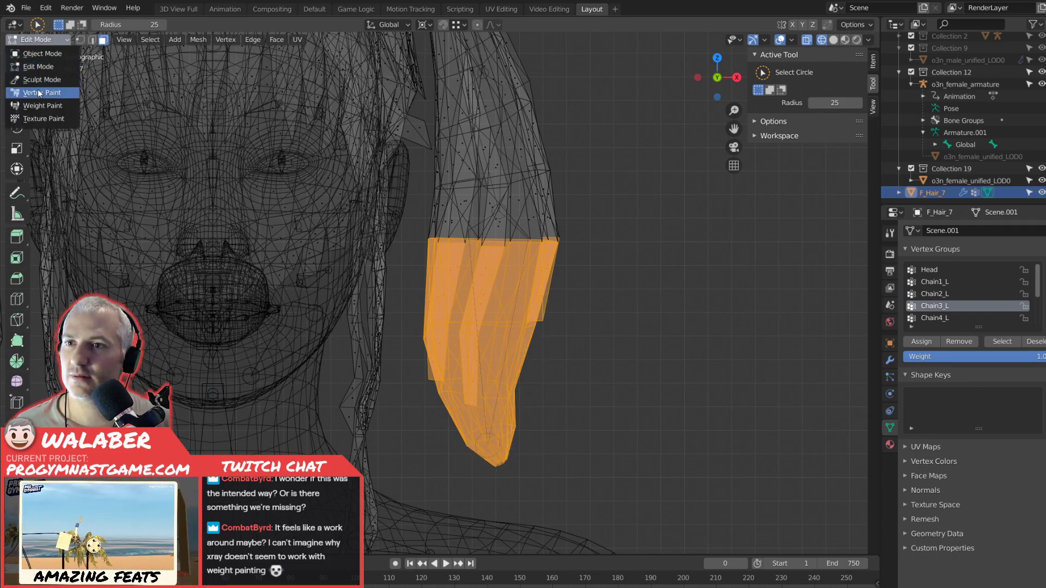
pyautogui.click(37, 105)
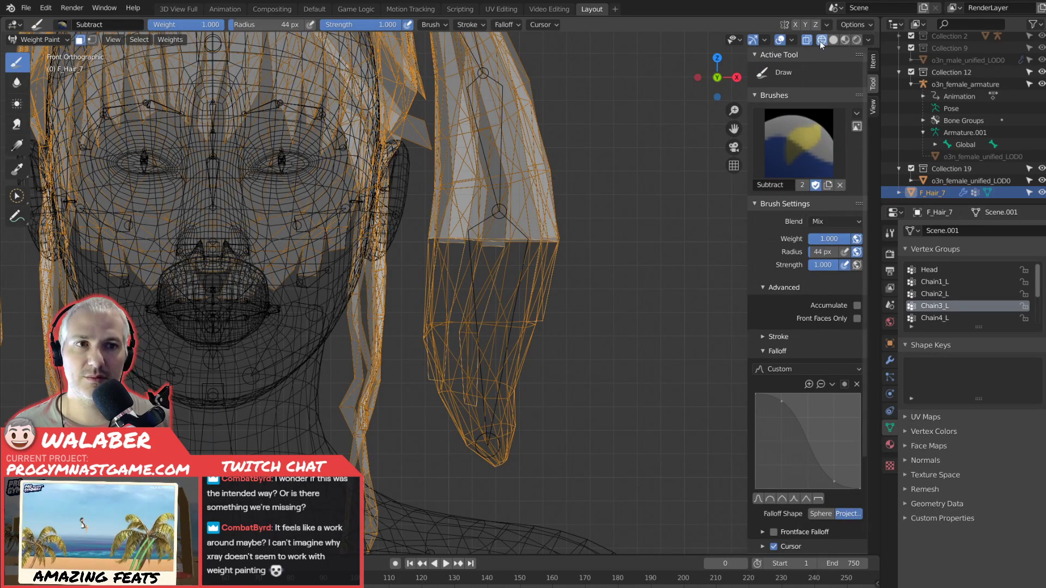
pyautogui.click(833, 40)
pyautogui.click(940, 318)
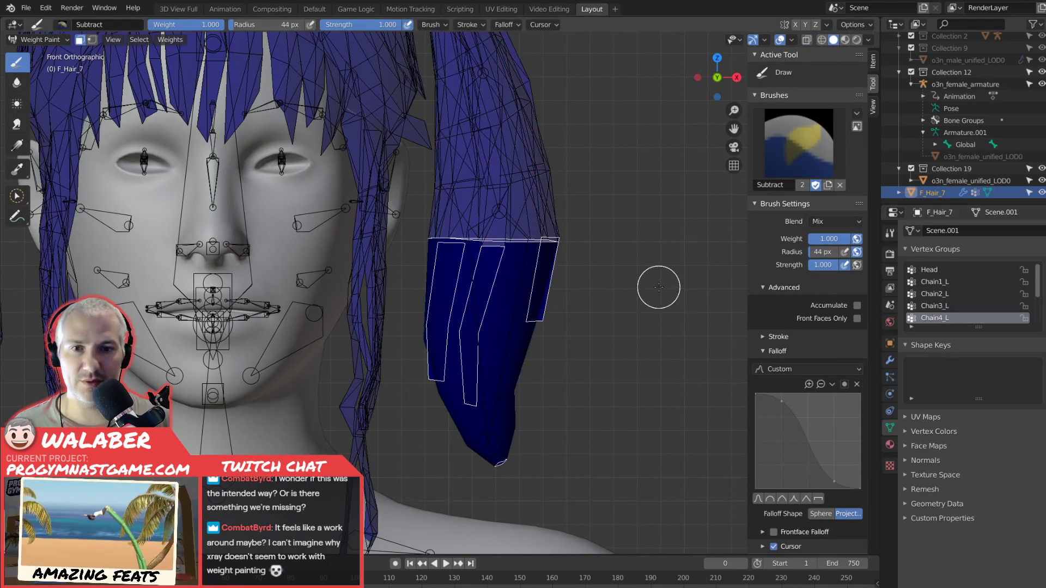
pyautogui.press('Tab')
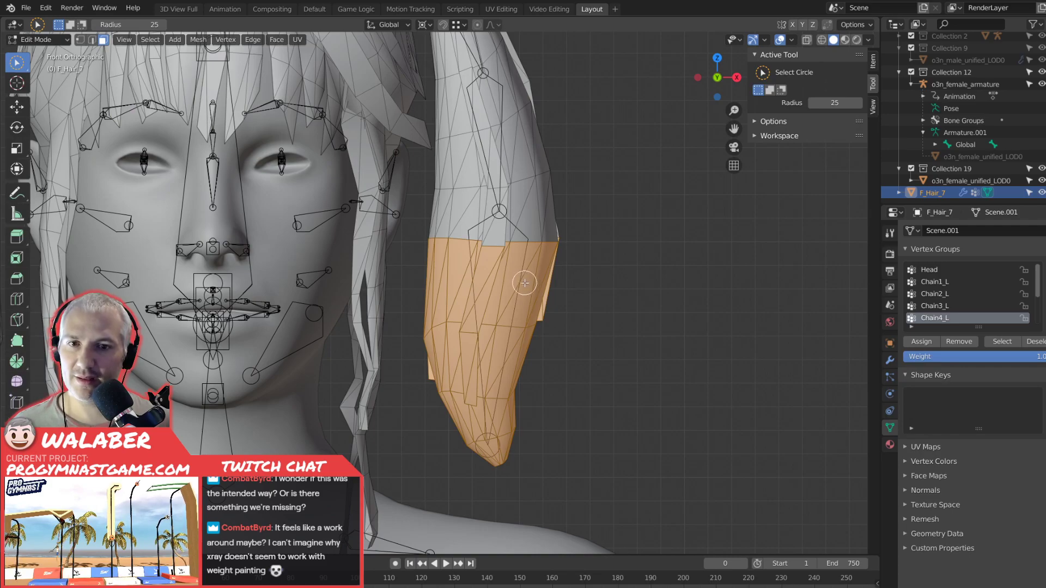
pyautogui.hotkey('alt', 'z')
pyautogui.hotkey('alt', 'z')
pyautogui.press('Tab')
pyautogui.keyDown('shift'); pyautogui.moveTo(555, 216); pyautogui.dragTo(594, 313, button='middle'); pyautogui.keyUp('shift')
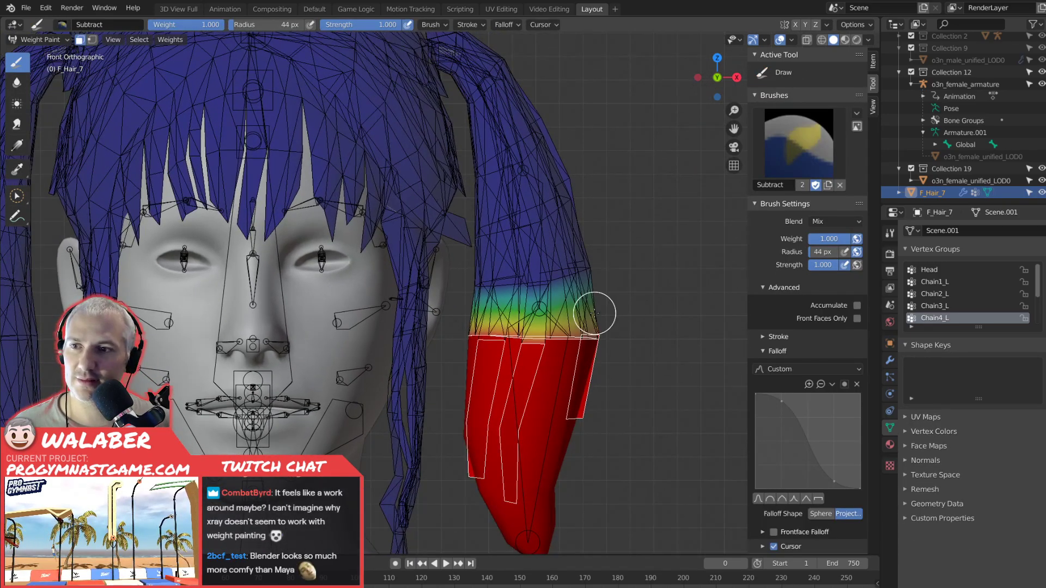
pyautogui.scroll(-3, 600, 289)
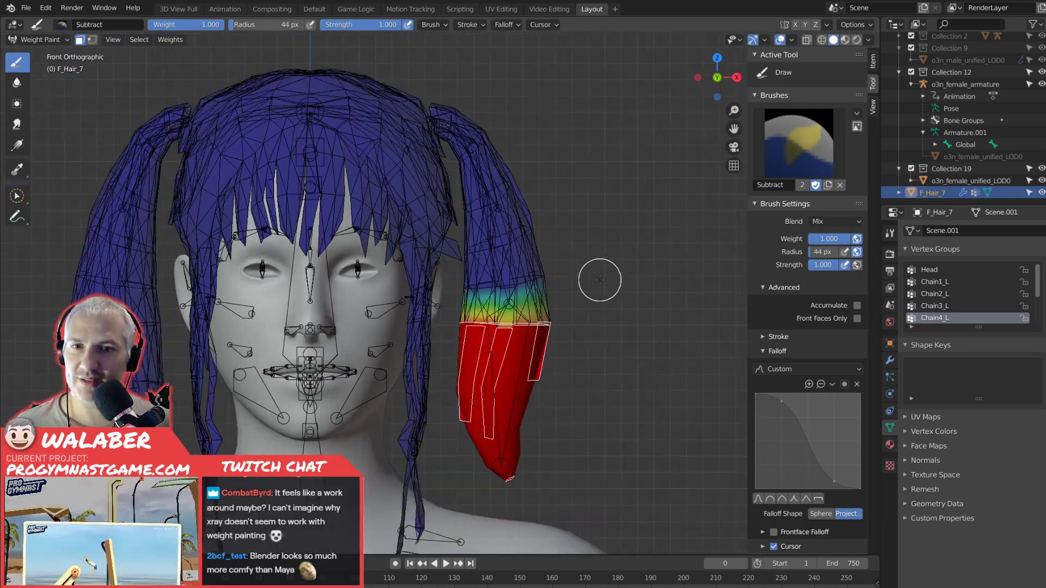
# Return to Object Mode, select the o3n_female_armature and switch it to Pose Mode.
pyautogui.press('Tab')
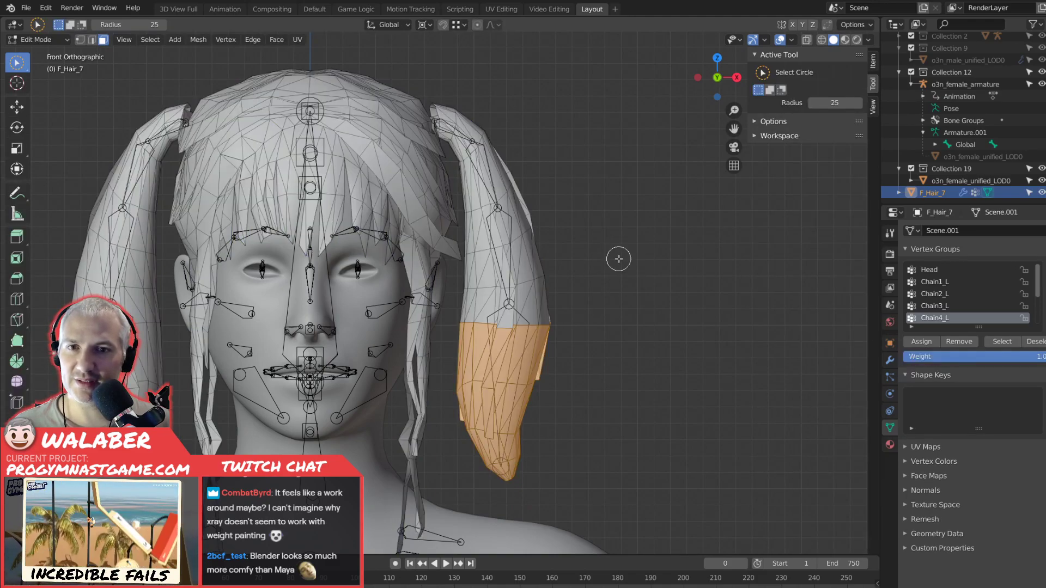
pyautogui.press('Tab')
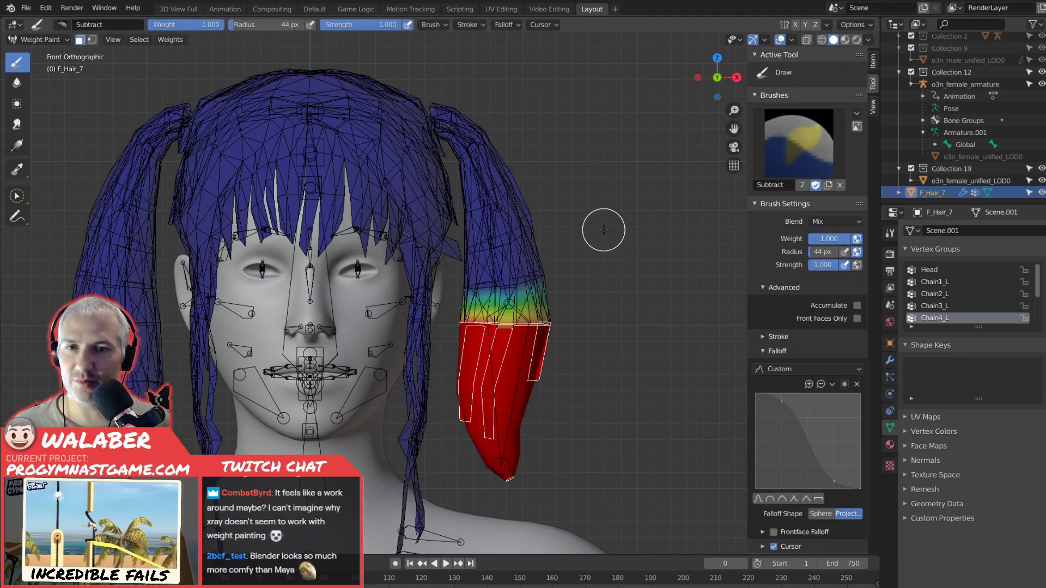
pyautogui.click(65, 41)
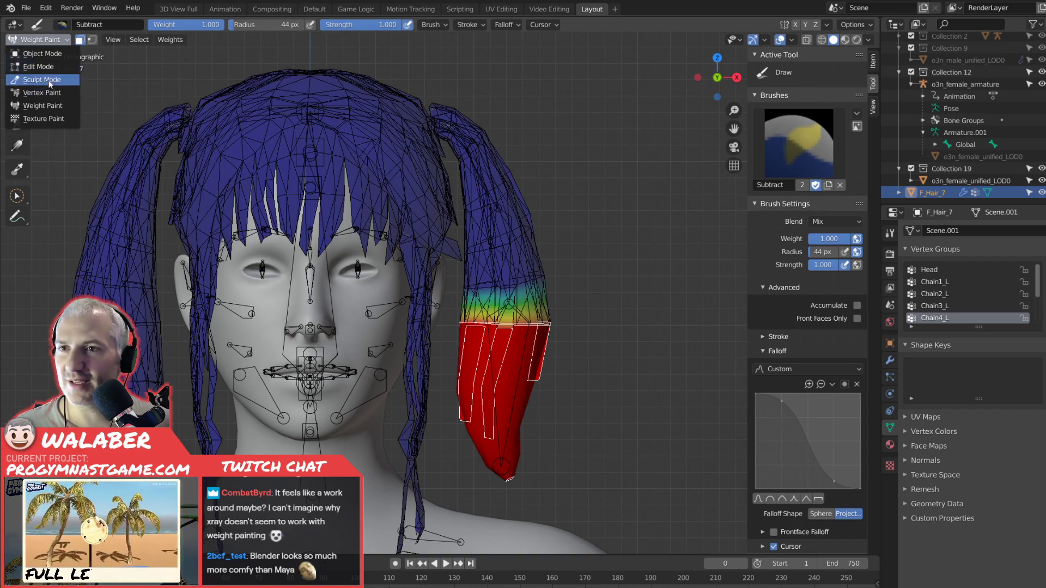
pyautogui.press('Tab')
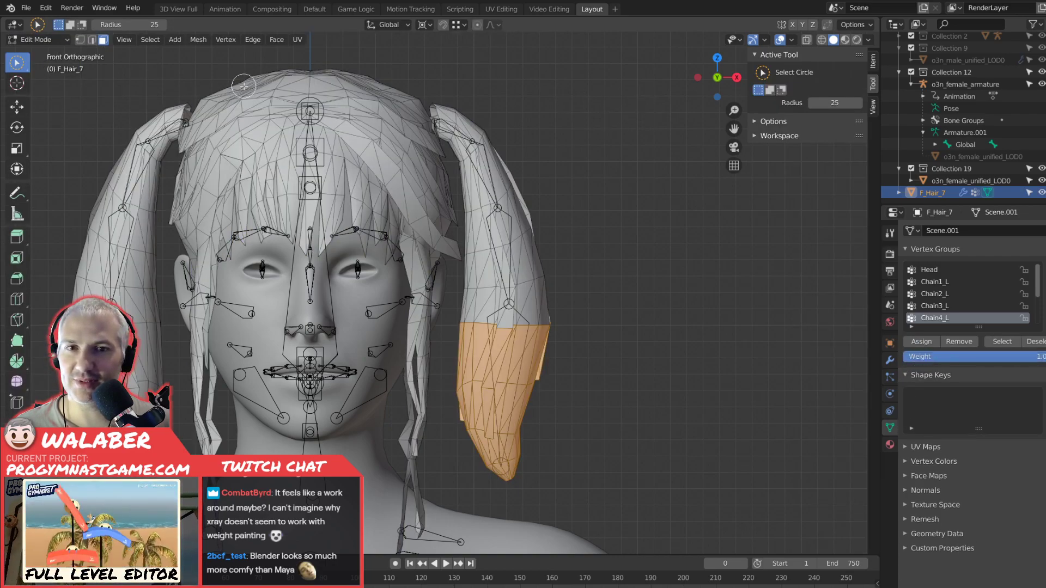
pyautogui.click(38, 39)
pyautogui.click(34, 55)
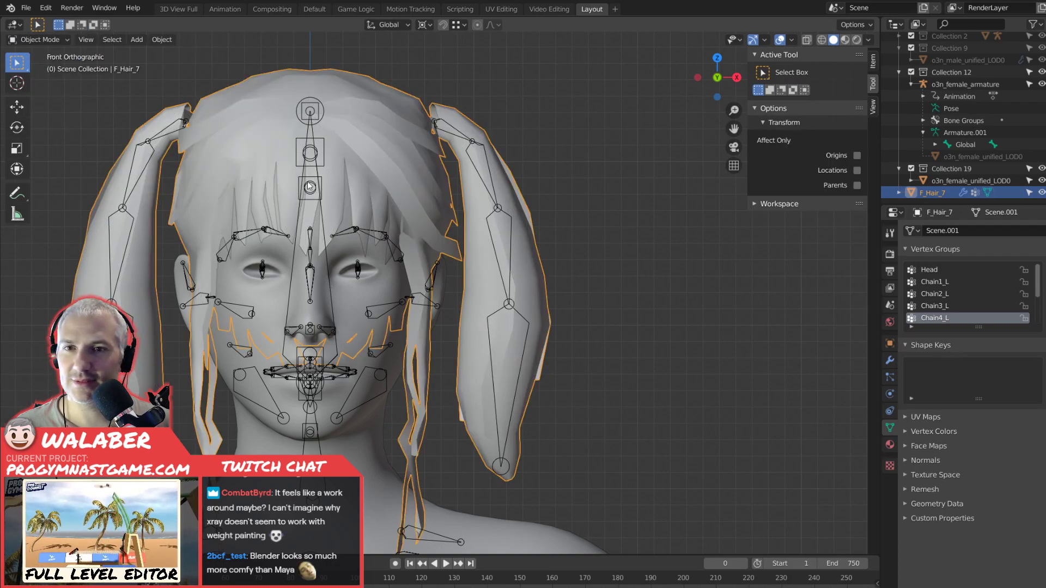
pyautogui.click(446, 150)
pyautogui.click(38, 39)
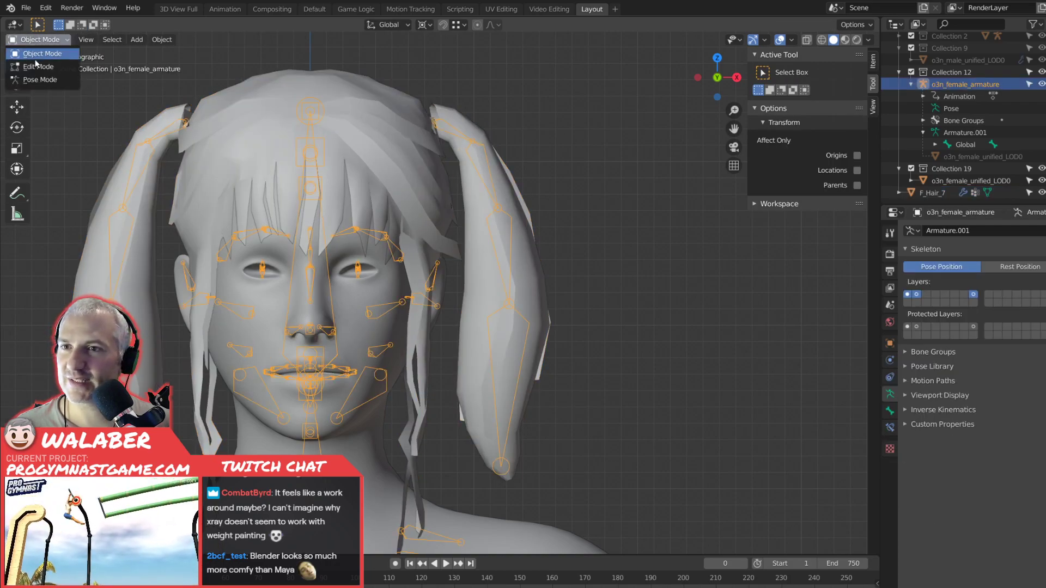
pyautogui.click(40, 80)
# Test the left pigtail's deformation by rotating the Chain1_L bone, leaving its pose unchanged.
pyautogui.click(479, 140)
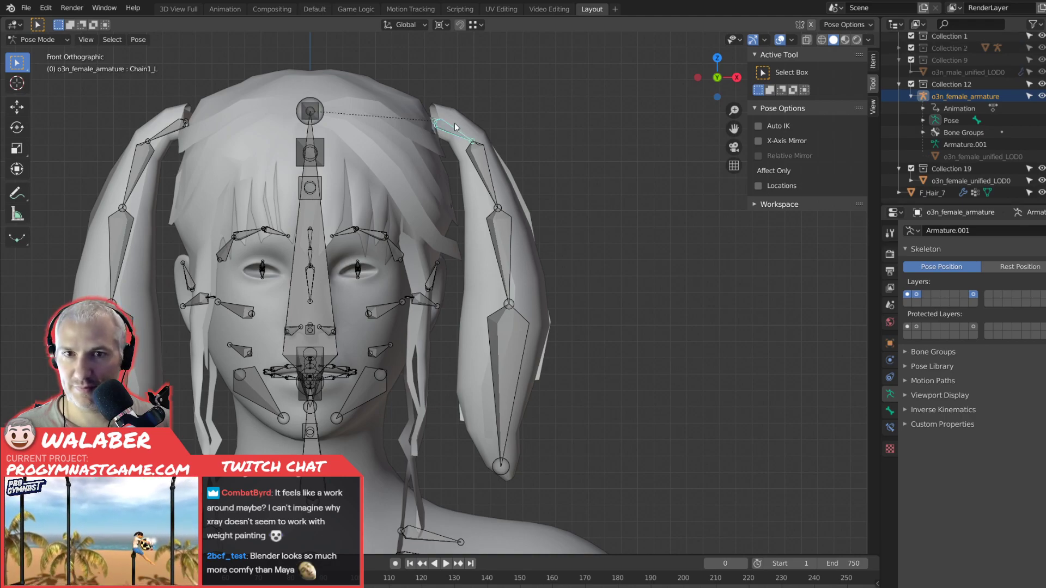
pyautogui.press('r')
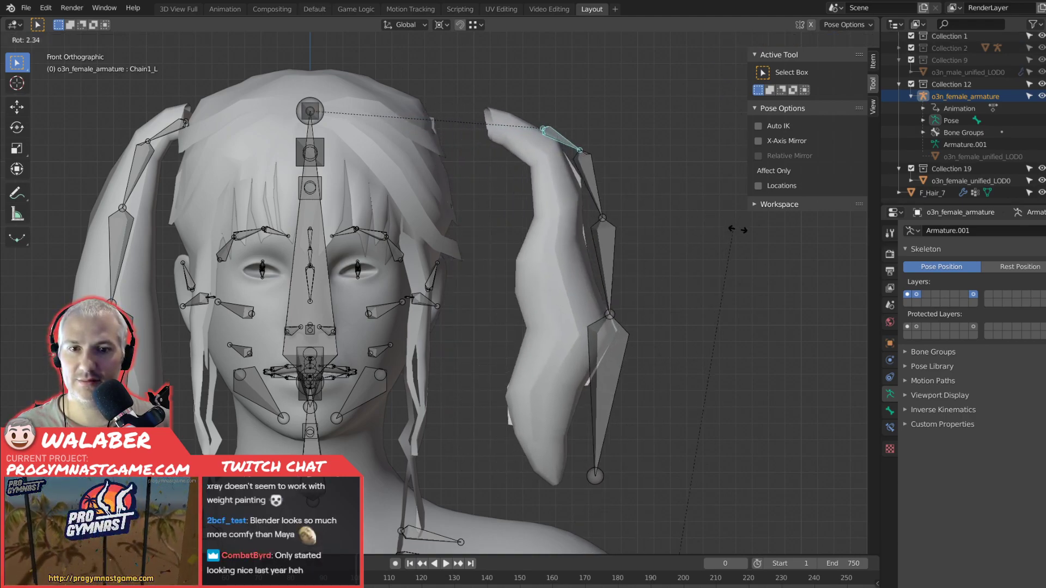
pyautogui.click(494, 264)
# Change the transform pivot point so bones rotate about their own joint, and test-rotate the Chain2_L bone without keeping the pose.
pyautogui.click(486, 180)
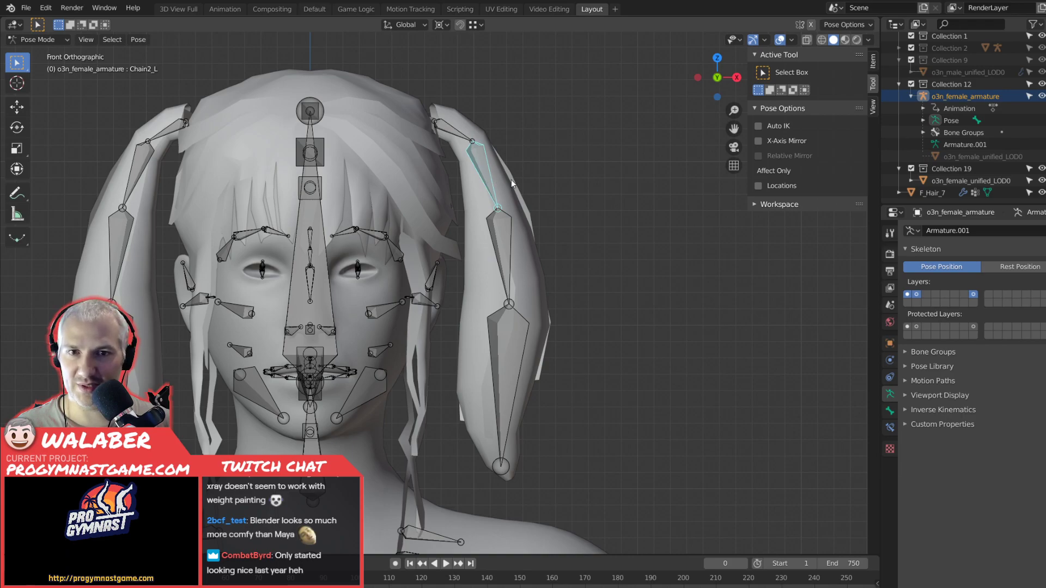
pyautogui.click(431, 25)
pyautogui.click(459, 93)
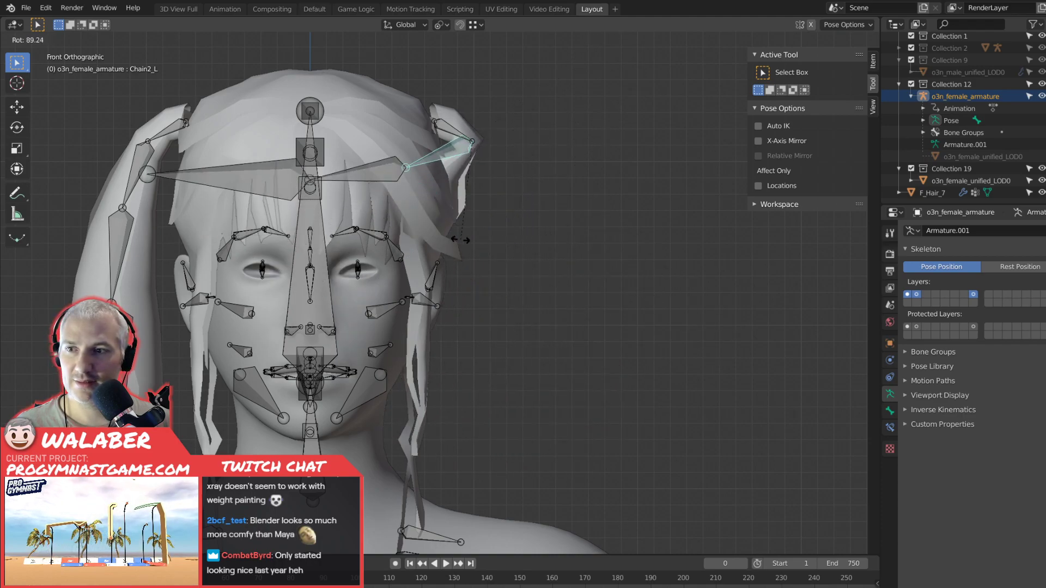
pyautogui.click(675, 118)
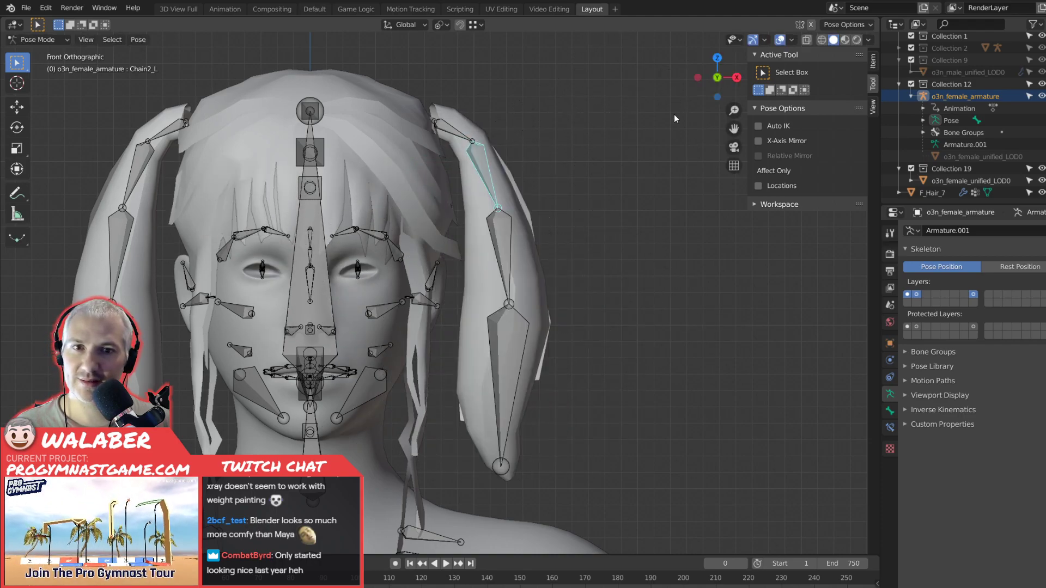
# Test the lower pigtail's deformation by rotating the Chain3_L bone, without keeping the pose.
pyautogui.click(511, 244)
pyautogui.click(501, 243)
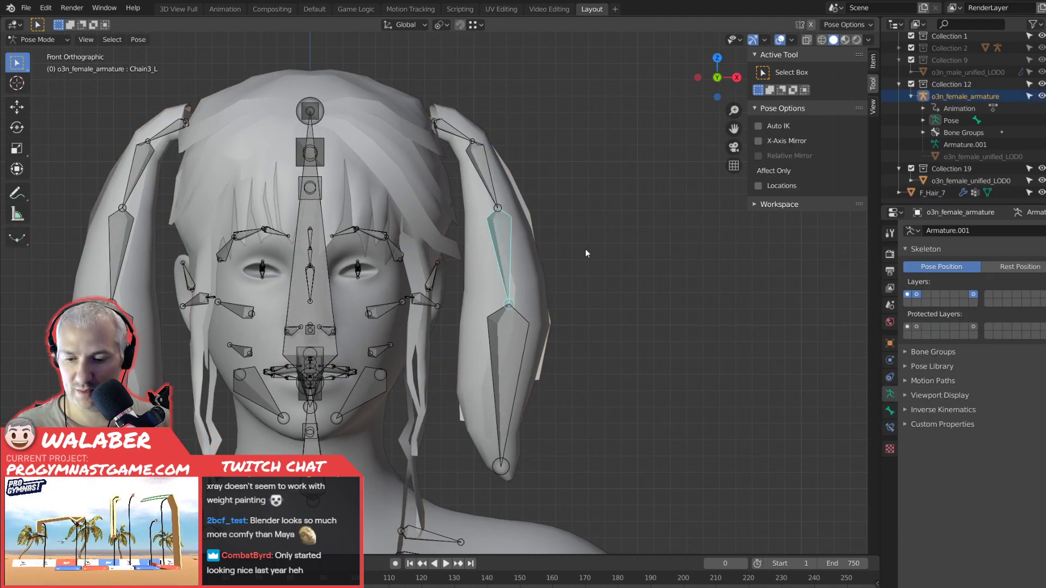
pyautogui.press('r')
pyautogui.press('Escape')
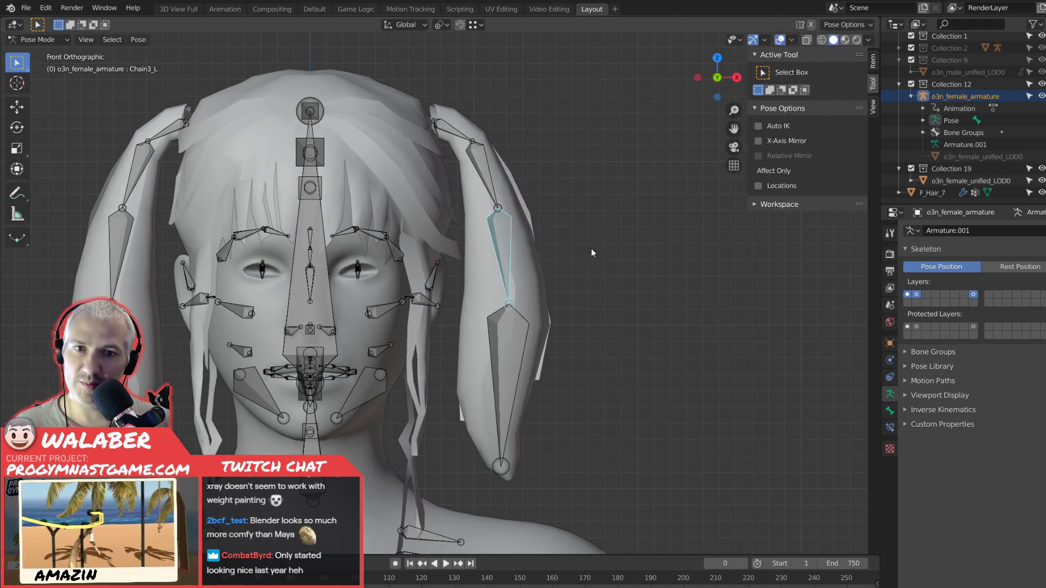
# Test the deformation of the left pigtail's tip by rotating the Chain4_L bone, without keeping the pose.
pyautogui.click(511, 346)
pyautogui.press('r')
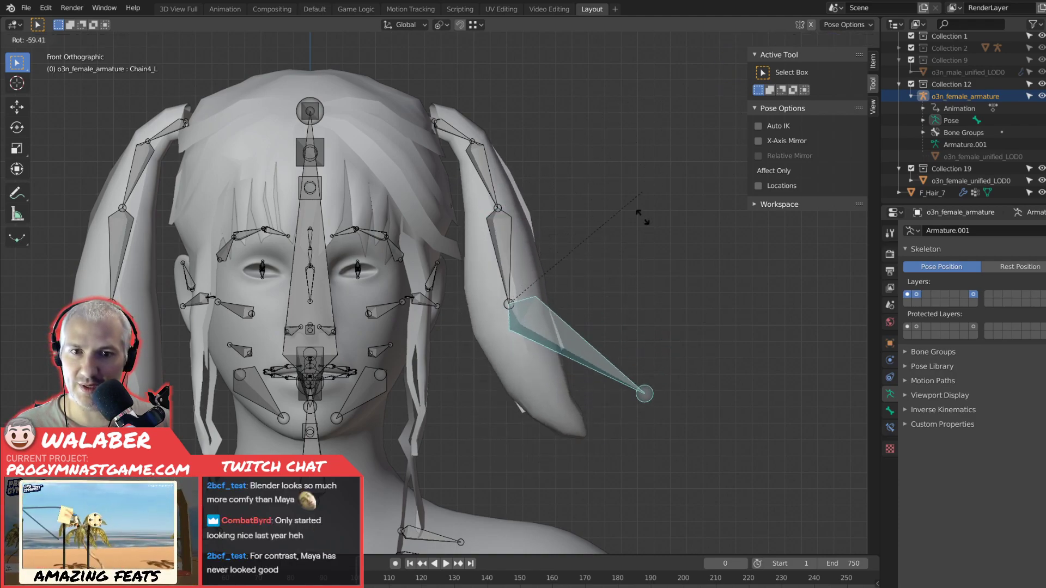
pyautogui.press('Escape')
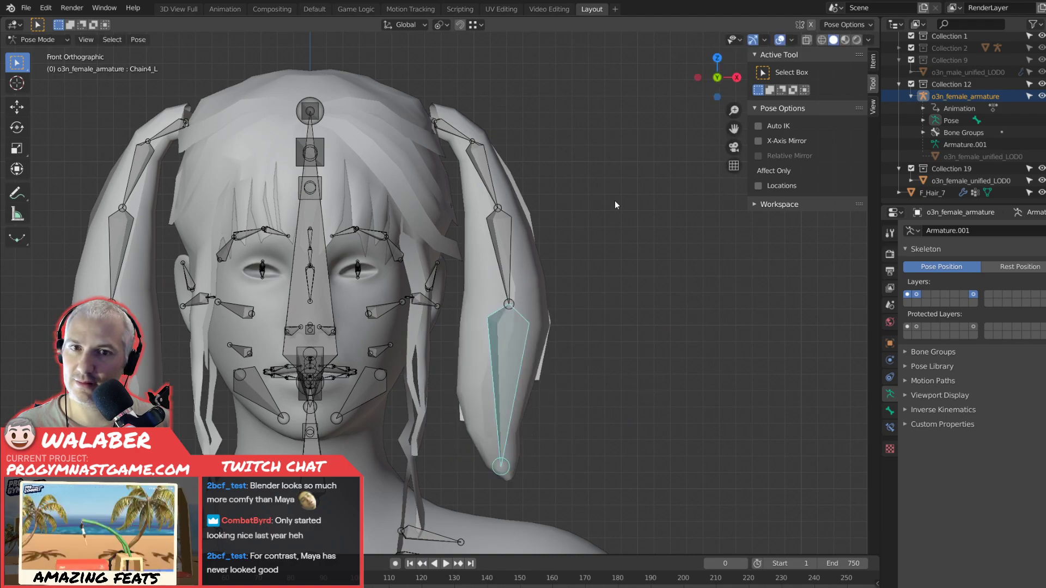
# Select the F_Hair_7 mesh, check its Chain4_L weights in Weight Paint mode, and switch it to Edit Mode with wireframe shading.
pyautogui.click(460, 119)
pyautogui.click(38, 40)
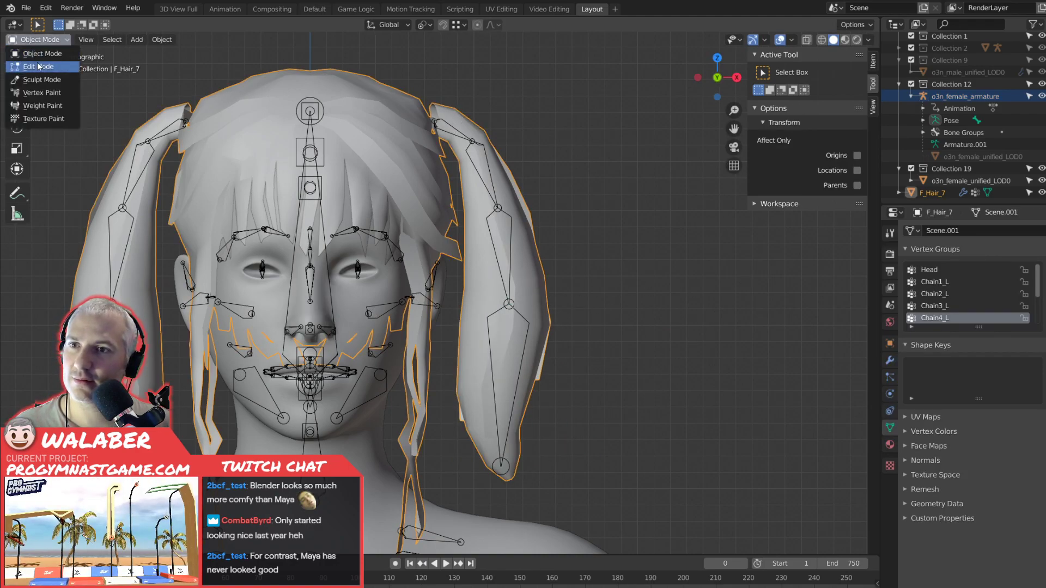
pyautogui.click(47, 105)
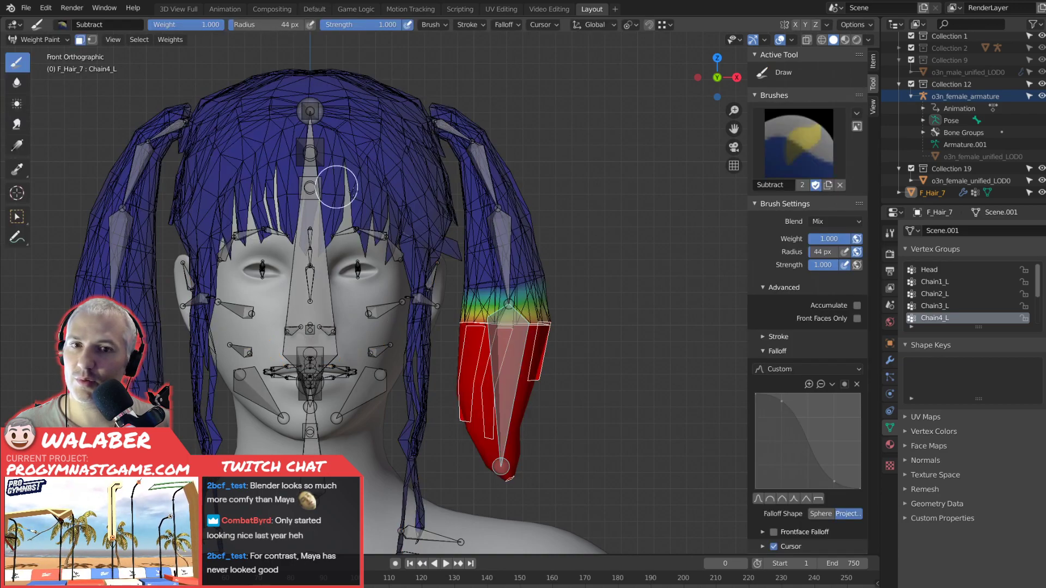
pyautogui.click(54, 44)
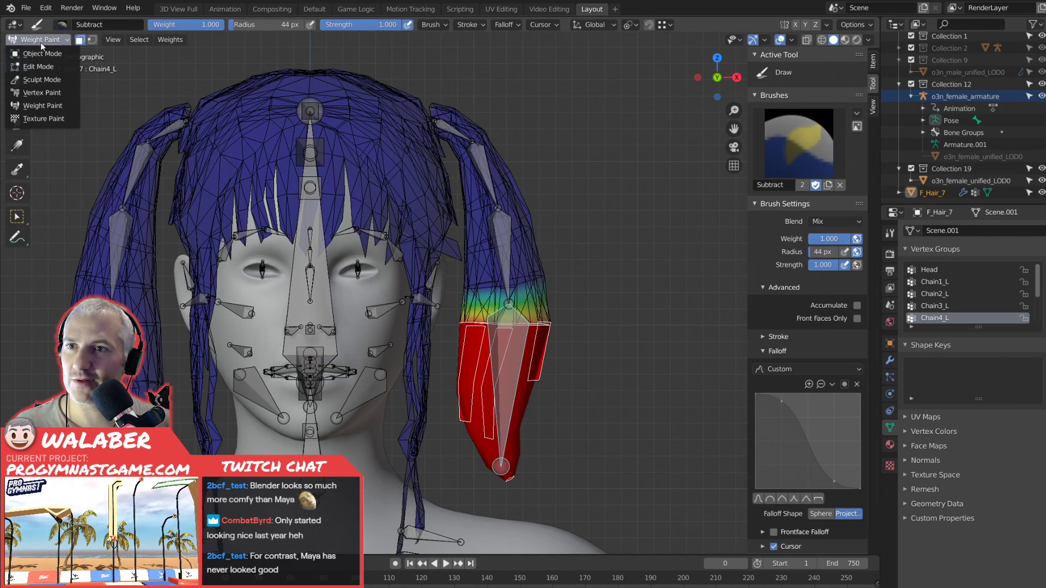
pyautogui.press('Tab')
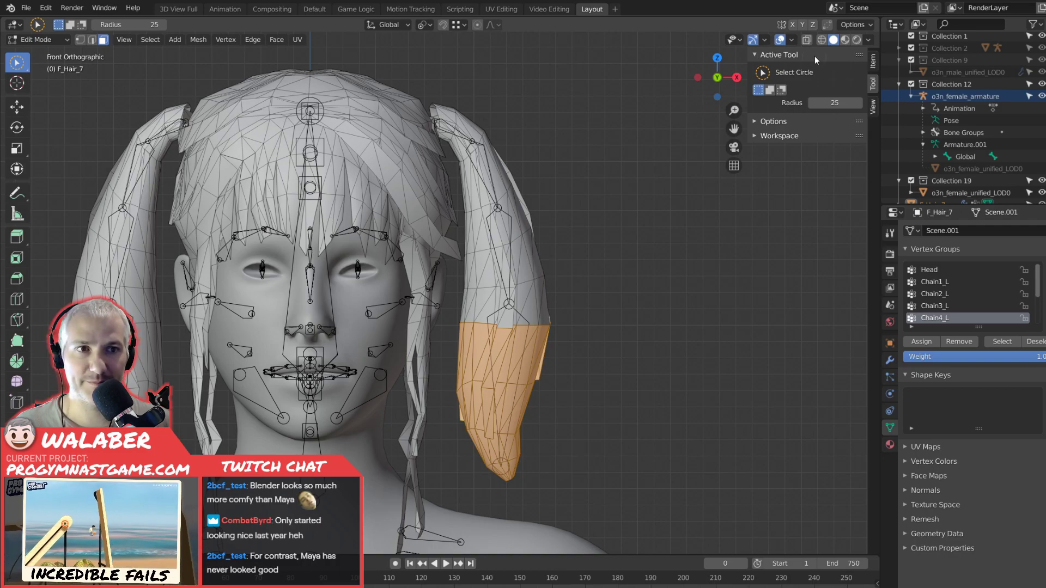
pyautogui.click(822, 40)
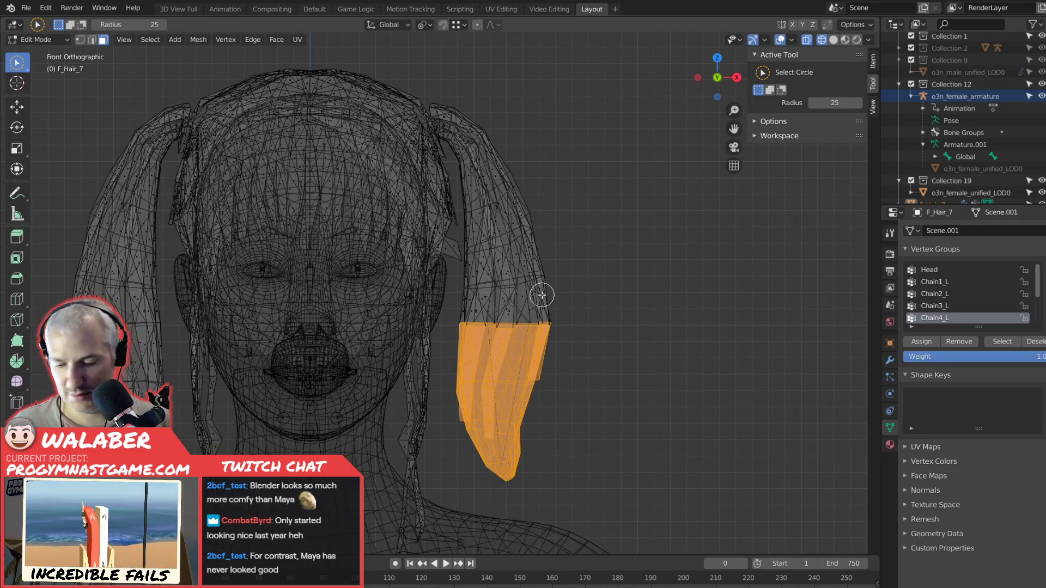
# Grow the face selection from the left pigtail's lower section until it covers the entire pigtail.
pyautogui.scroll(1, 542, 295)
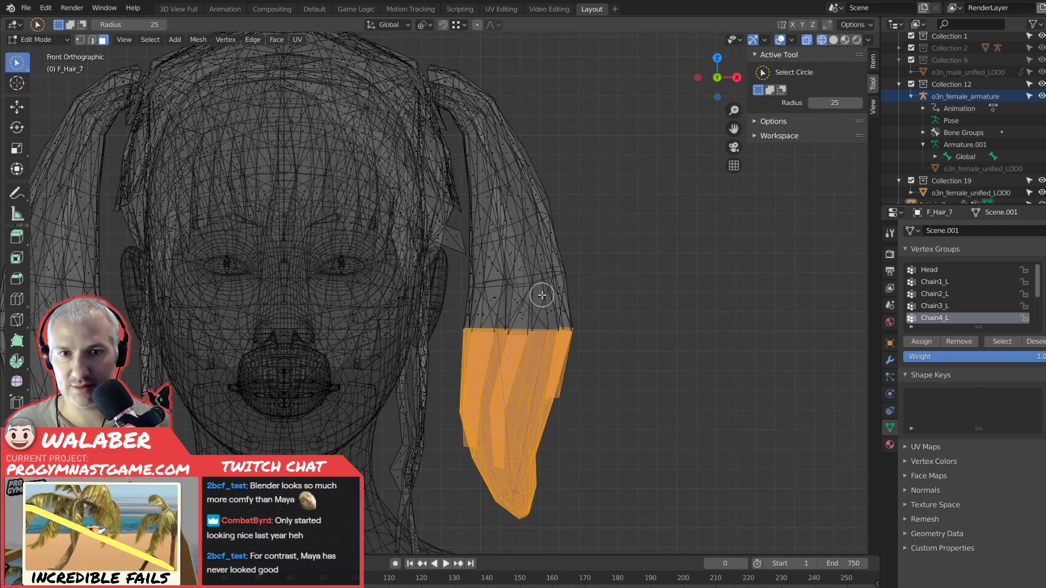
pyautogui.press('KP_5')
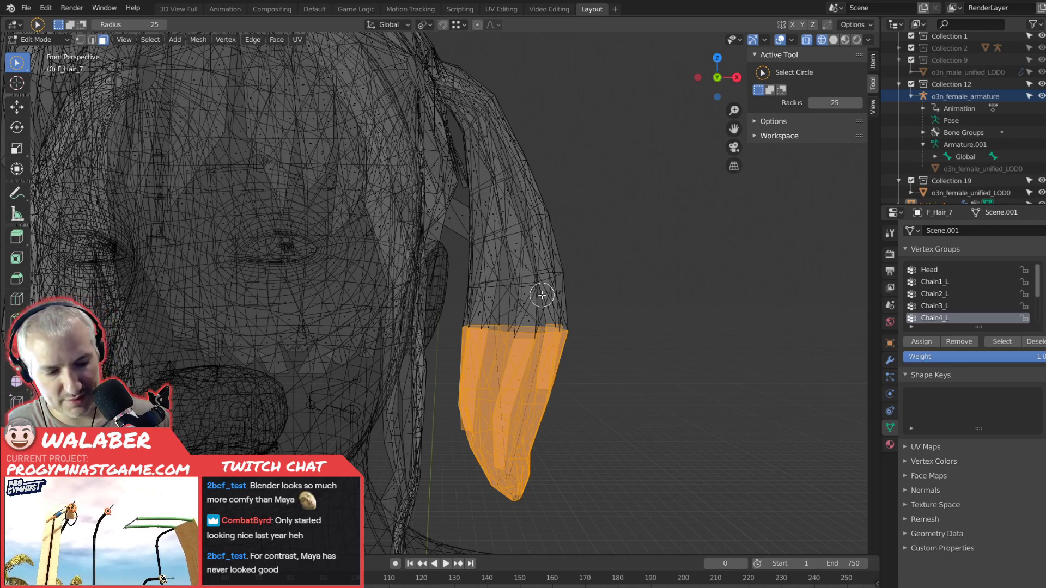
pyautogui.press('ctrl+KP_Add')
pyautogui.press('ctrl+KP_Add')
pyautogui.press('ctrl+KP_Add')
pyautogui.press('ctrl+KP_Add')
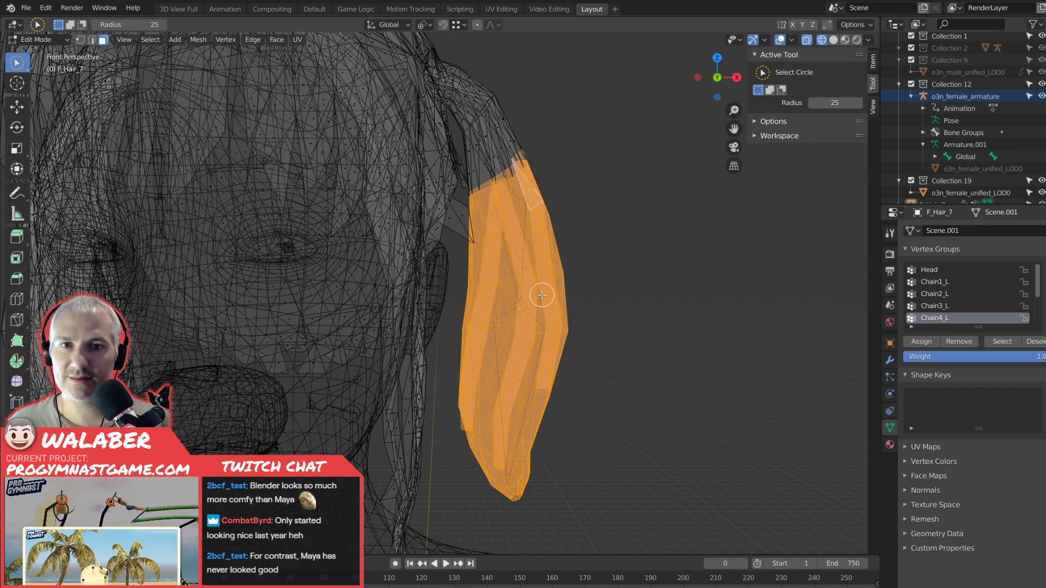
pyautogui.press('ctrl+KP_Add')
pyautogui.press('ctrl+KP_Add')
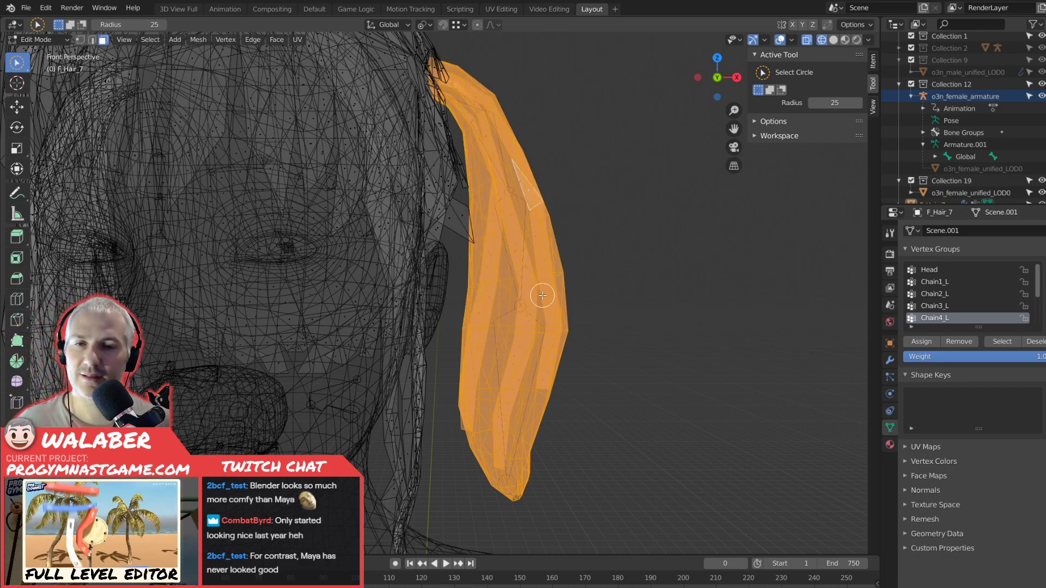
# In Weight Paint mode with solid shading, fill the selected left pigtail with weight 0 in the Head vertex group.
pyautogui.hotkey('ctrl', 'Tab')
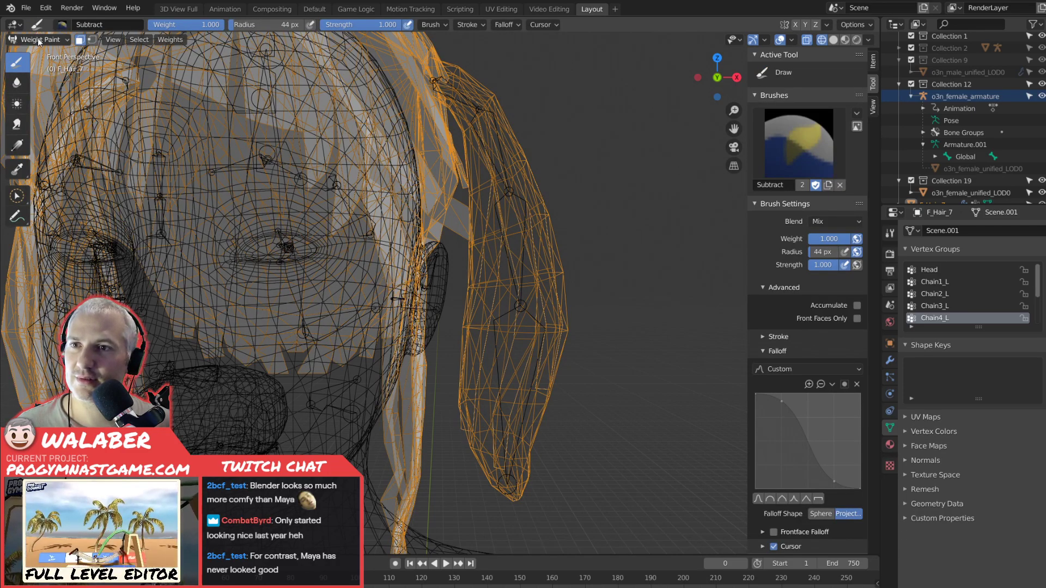
pyautogui.click(834, 39)
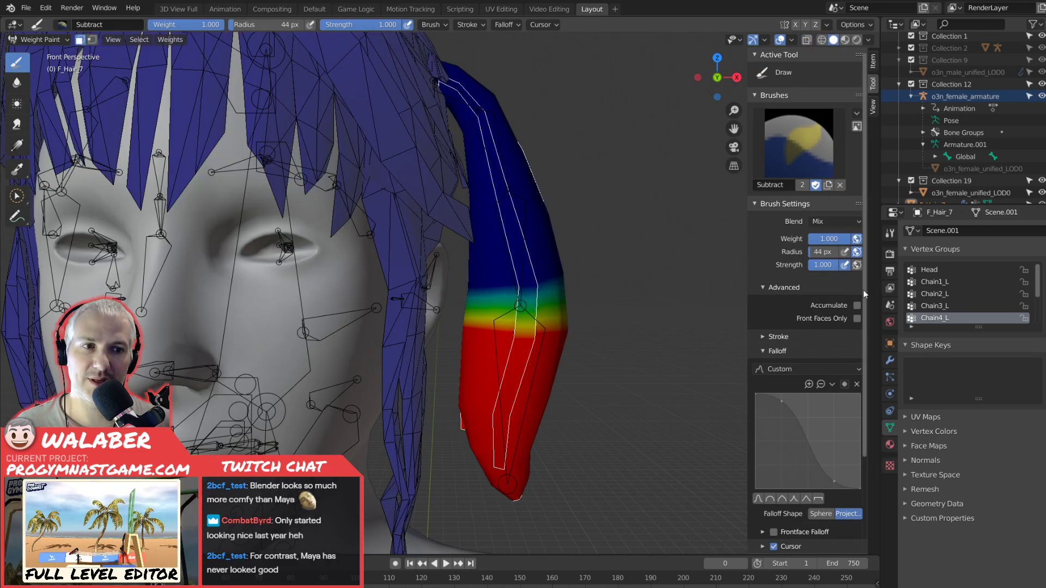
pyautogui.click(929, 270)
pyautogui.moveTo(833, 238); pyautogui.dragTo(807, 238)
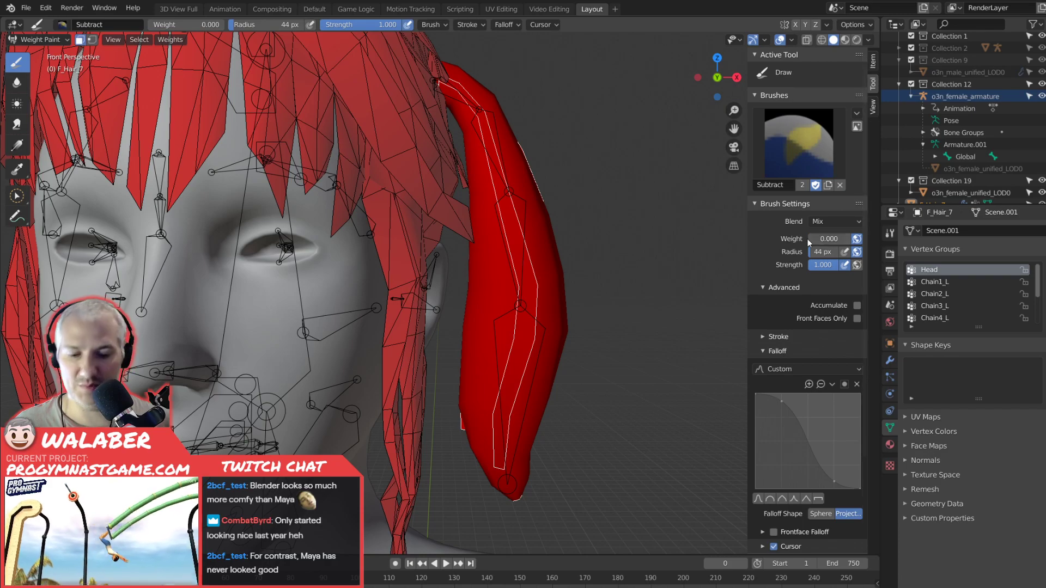
pyautogui.hotkey('shift', 'k')
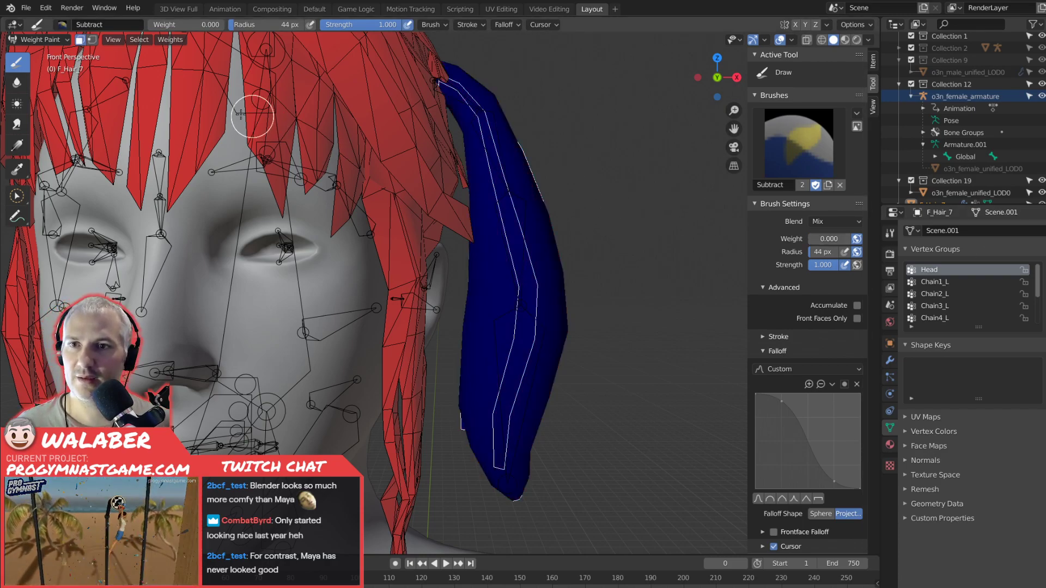
# Return to Object Mode, select the o3n_female_armature and put it in Pose Mode.
pyautogui.click(41, 41)
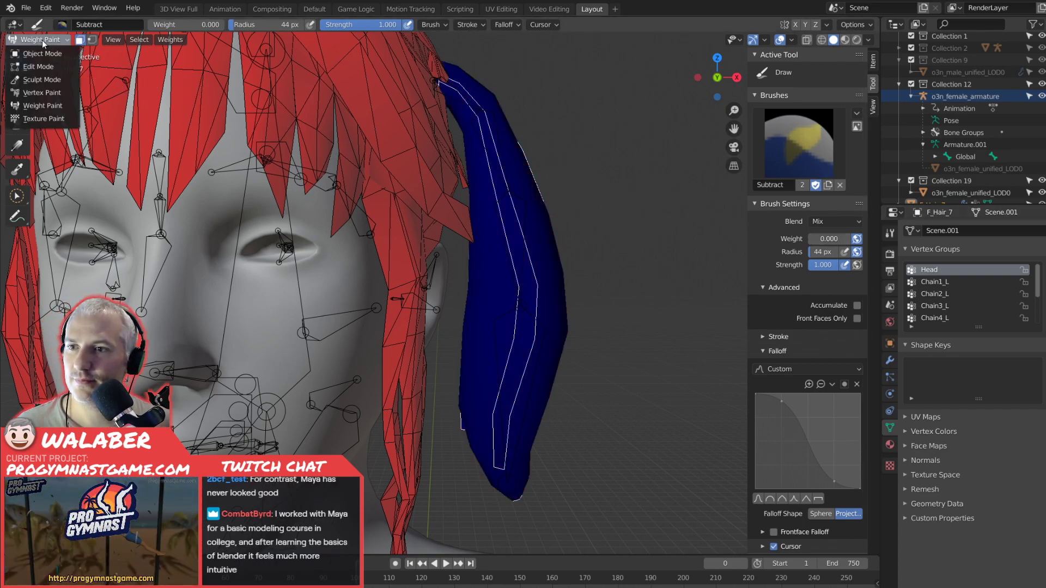
pyautogui.click(42, 55)
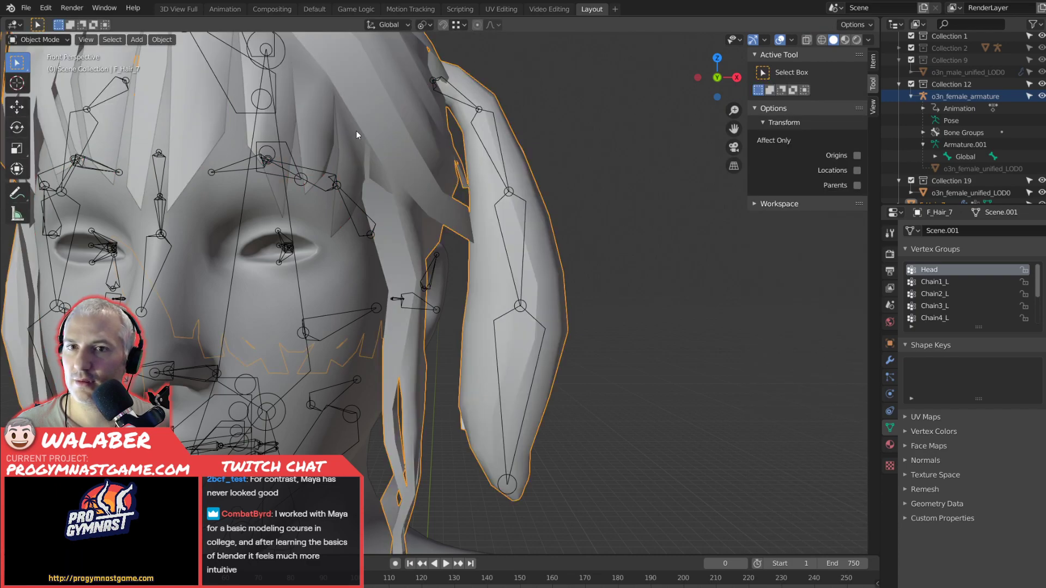
pyautogui.click(466, 105)
pyautogui.scroll(3, 306, 115)
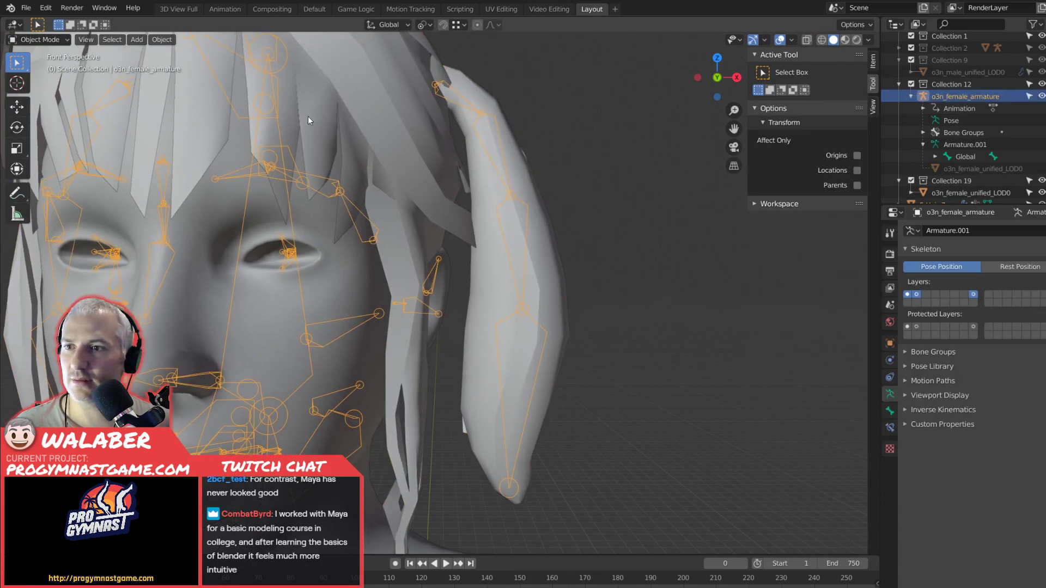
pyautogui.click(41, 40)
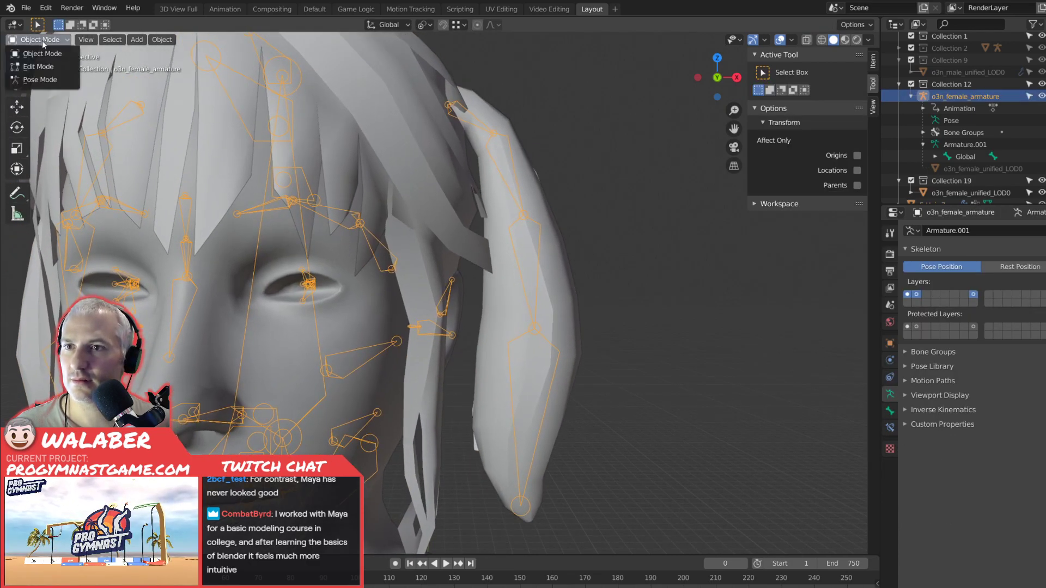
pyautogui.click(40, 79)
# Test the left pigtail without Head influence by rotating the Chain2_L and Chain3_L bones, cancelling each rotation.
pyautogui.click(521, 190)
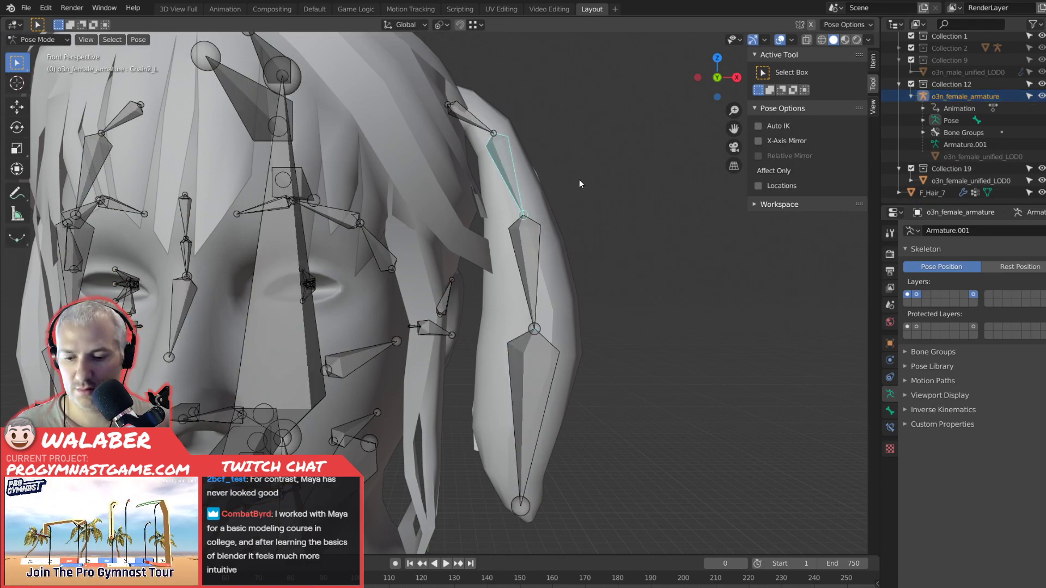
pyautogui.press('r')
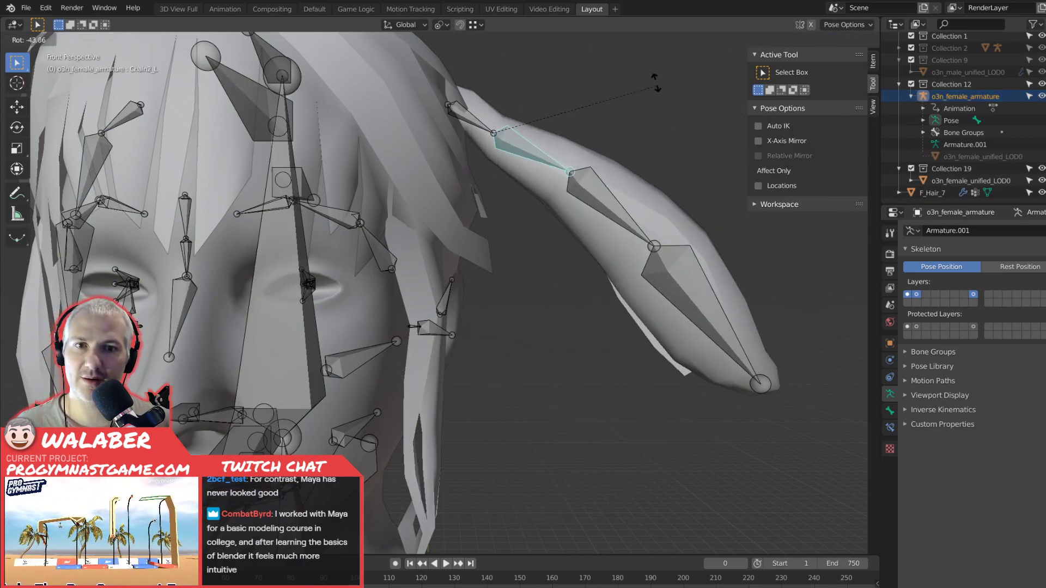
pyautogui.press('Escape')
pyautogui.click(522, 260)
pyautogui.press('r')
pyautogui.press('Escape')
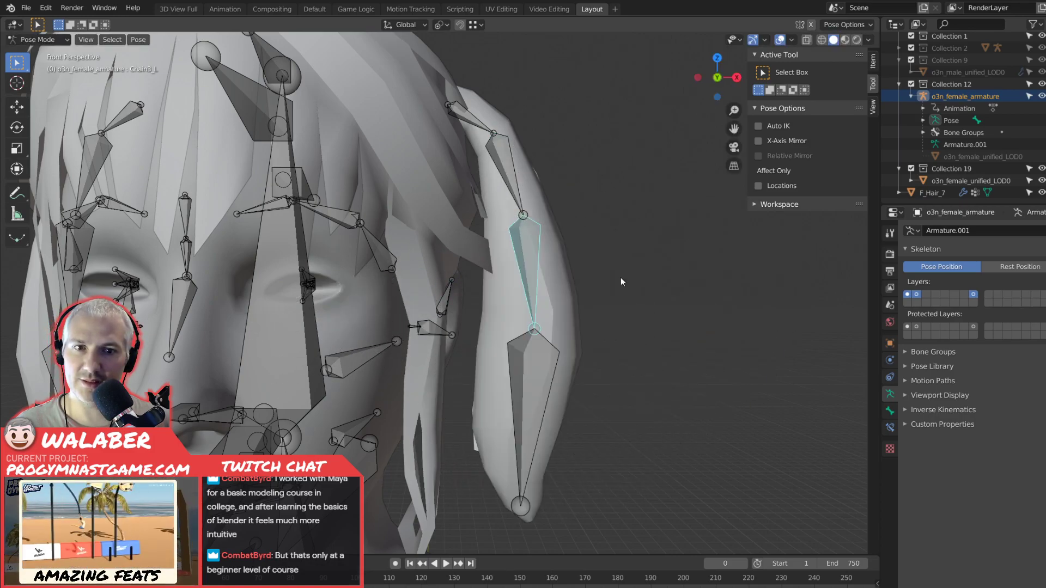
# Test-rotate the Chain4_L, Chain3_L and Chain2_L bones from the tip upward, cancelling each rotation.
pyautogui.click(534, 380)
pyautogui.press('r')
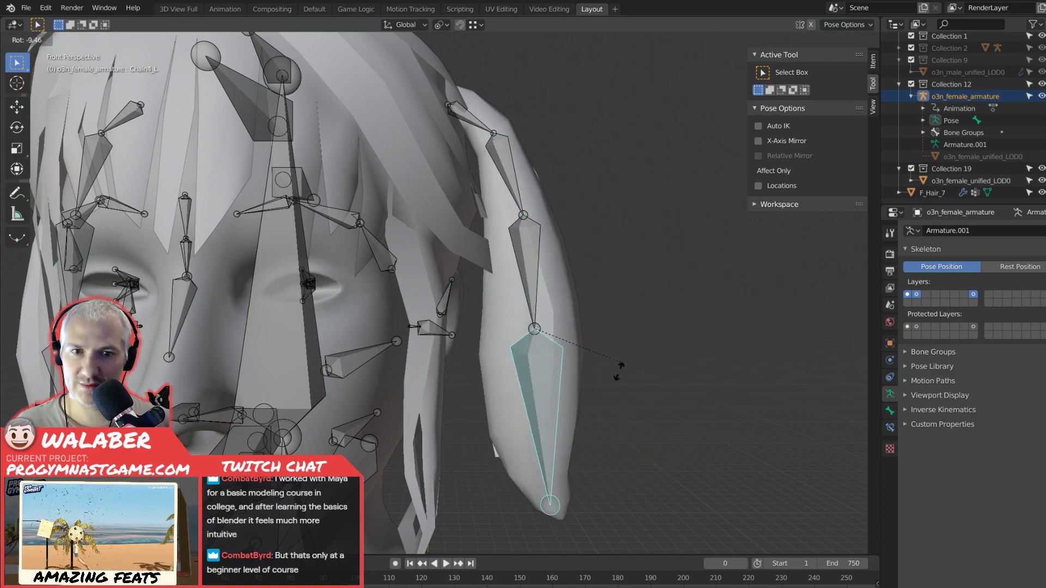
pyautogui.press('Escape')
pyautogui.click(540, 263)
pyautogui.press('r')
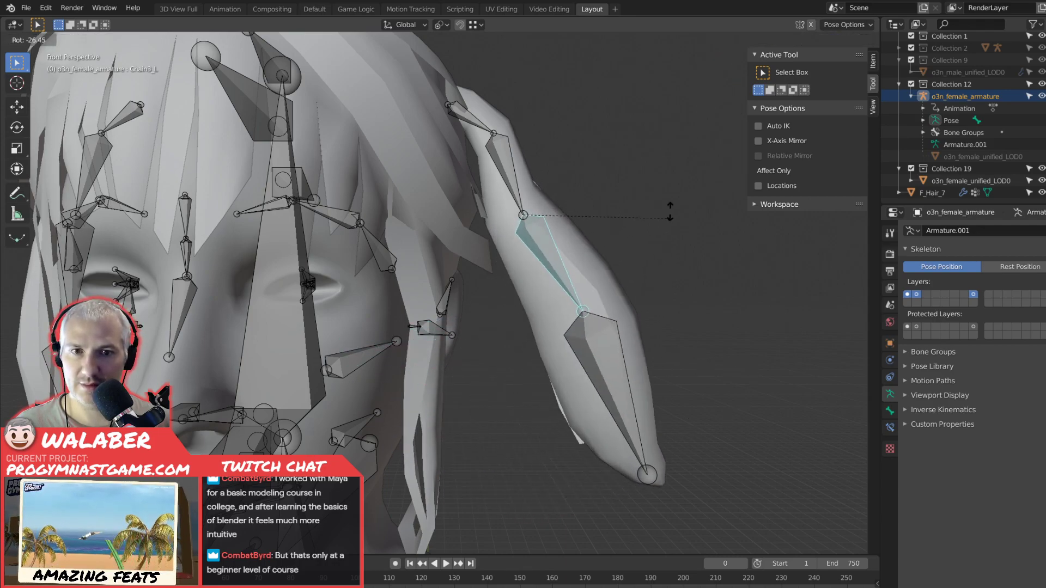
pyautogui.press('Escape')
pyautogui.press('r')
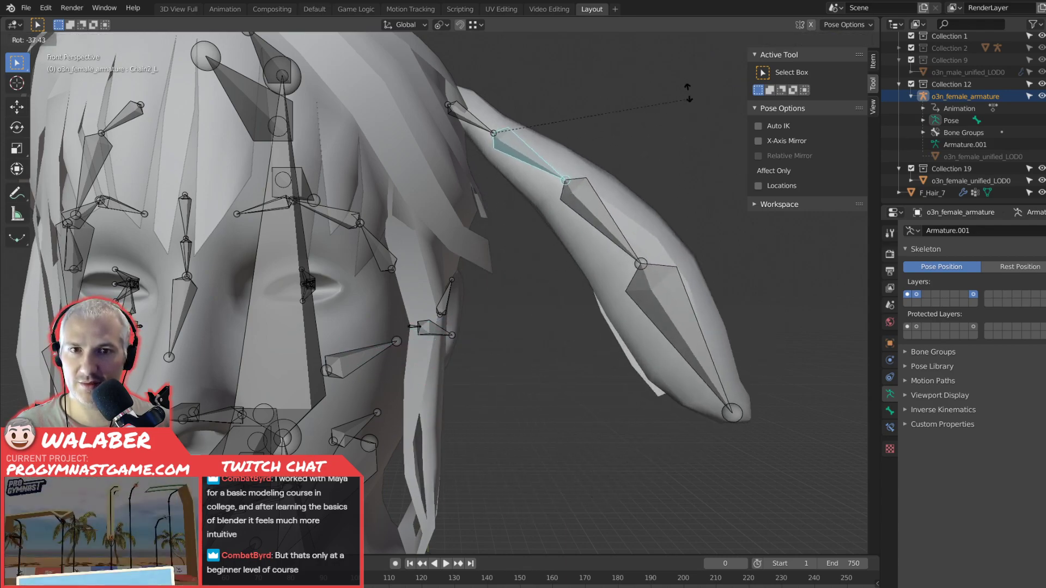
pyautogui.press('Escape')
pyautogui.click(506, 169)
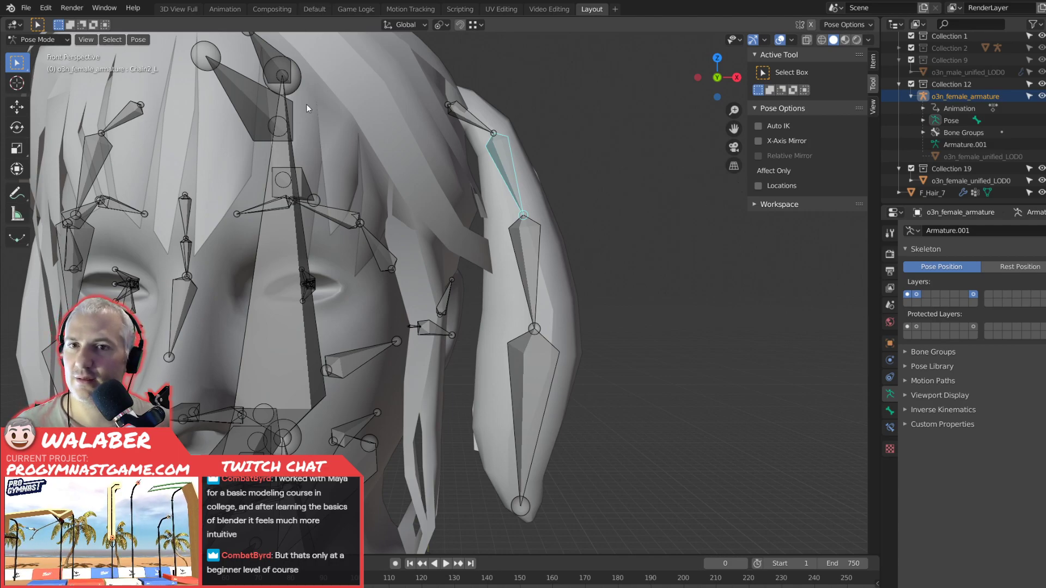
# Leave Pose Mode, select F_Hair_7 and enter Weight Paint mode with the Chain2_L vertex group active.
pyautogui.hotkey('ctrl', 'Tab')
pyautogui.click(486, 109)
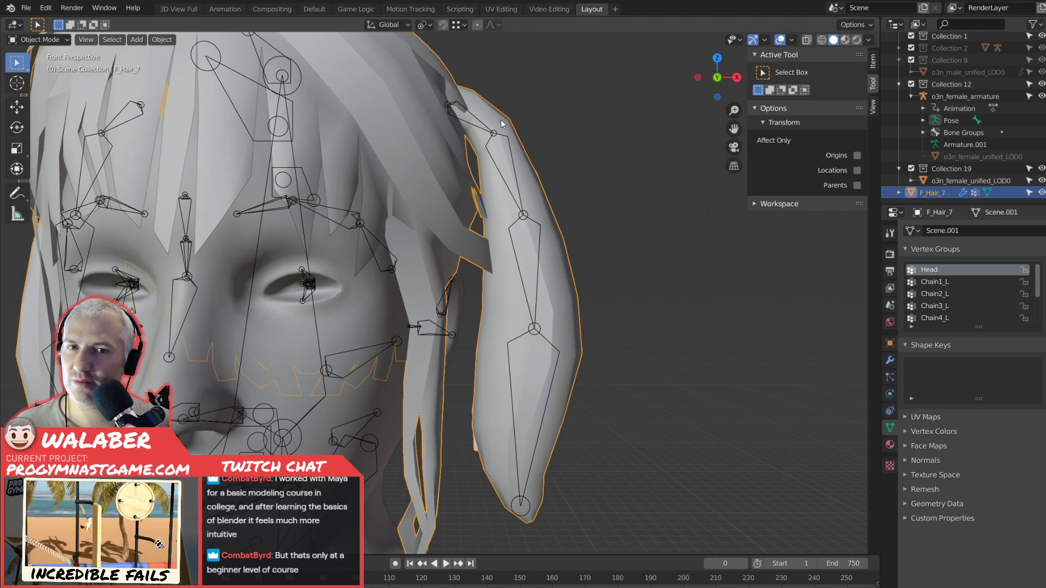
pyautogui.click(37, 38)
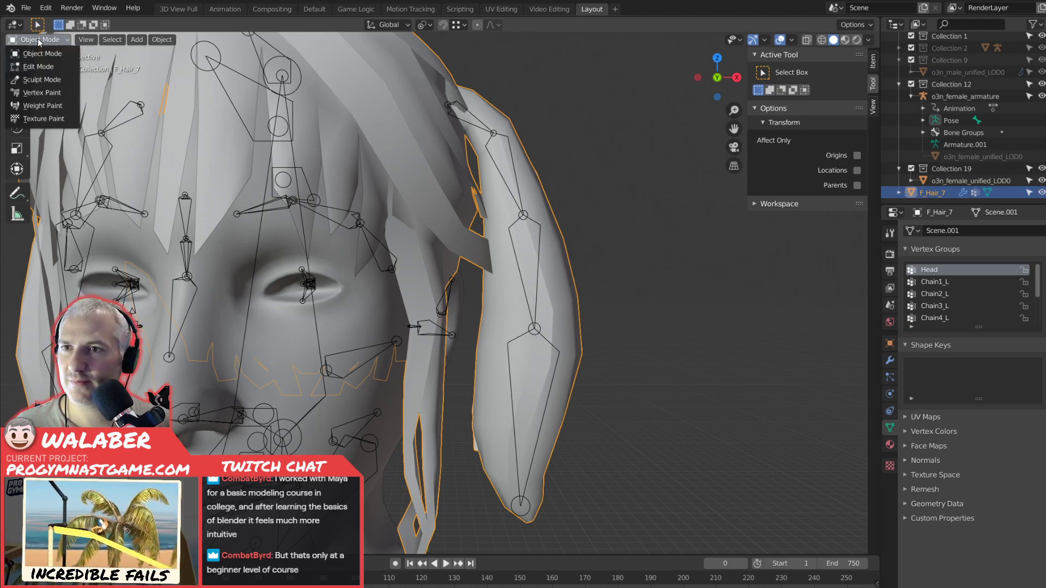
pyautogui.click(42, 106)
# Examine the Subtract brush's blend modes, stroke and falloff settings with Chain2_L as the active vertex group.
pyautogui.click(836, 221)
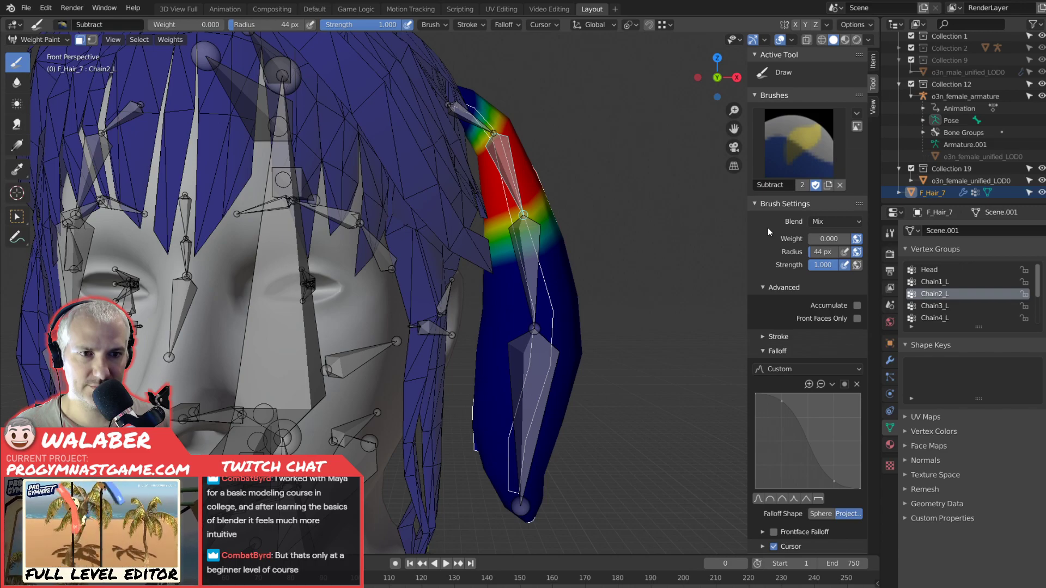
pyautogui.click(823, 223)
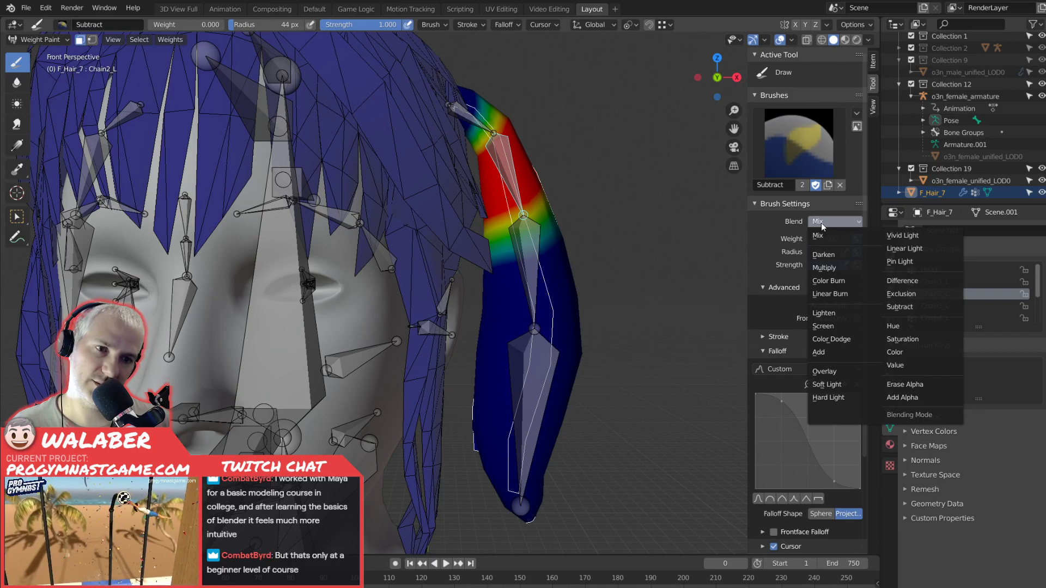
pyautogui.click(822, 223)
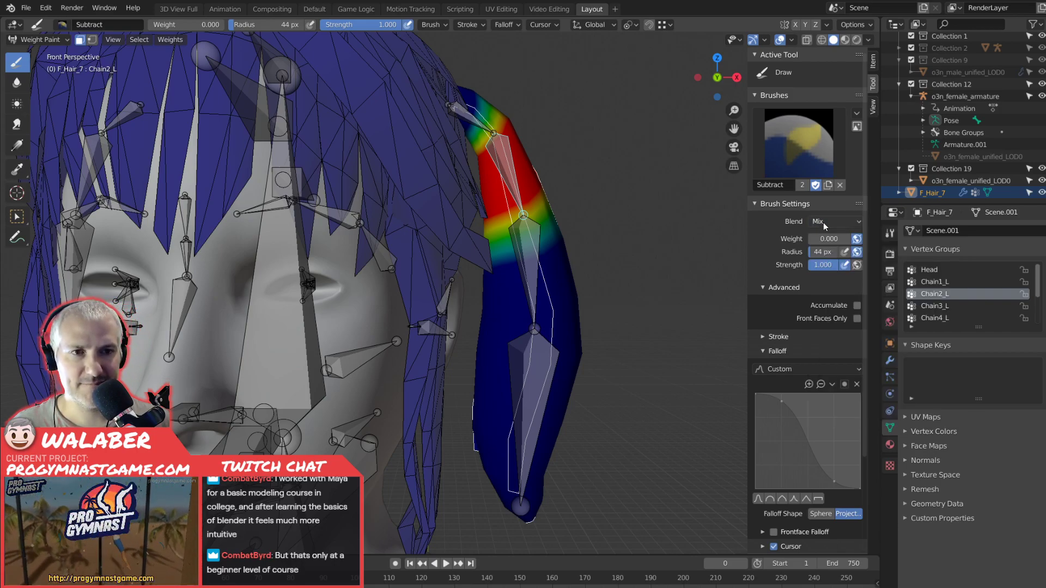
pyautogui.click(768, 341)
pyautogui.click(769, 338)
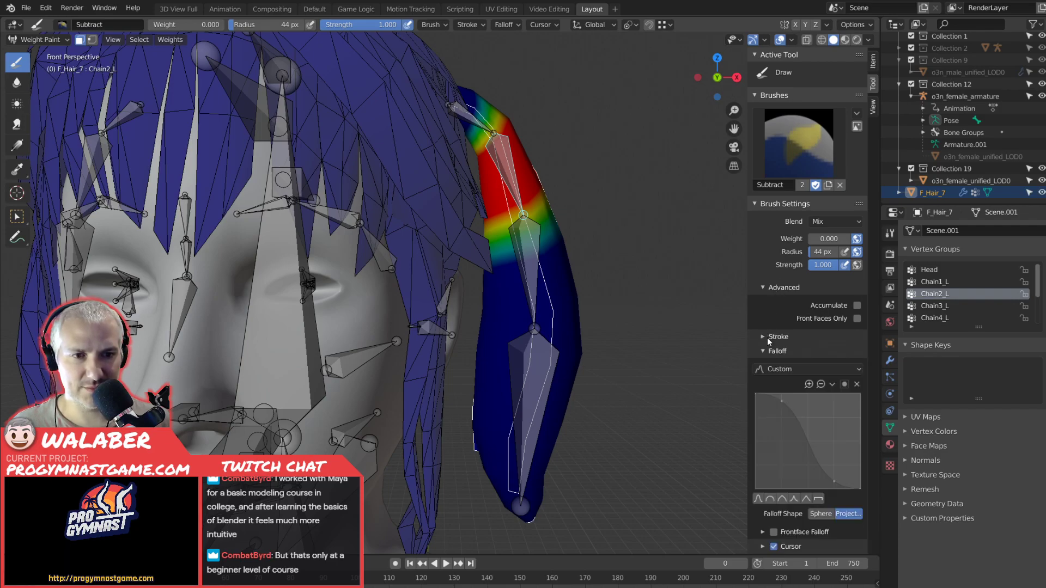
pyautogui.scroll(-1, 765, 333)
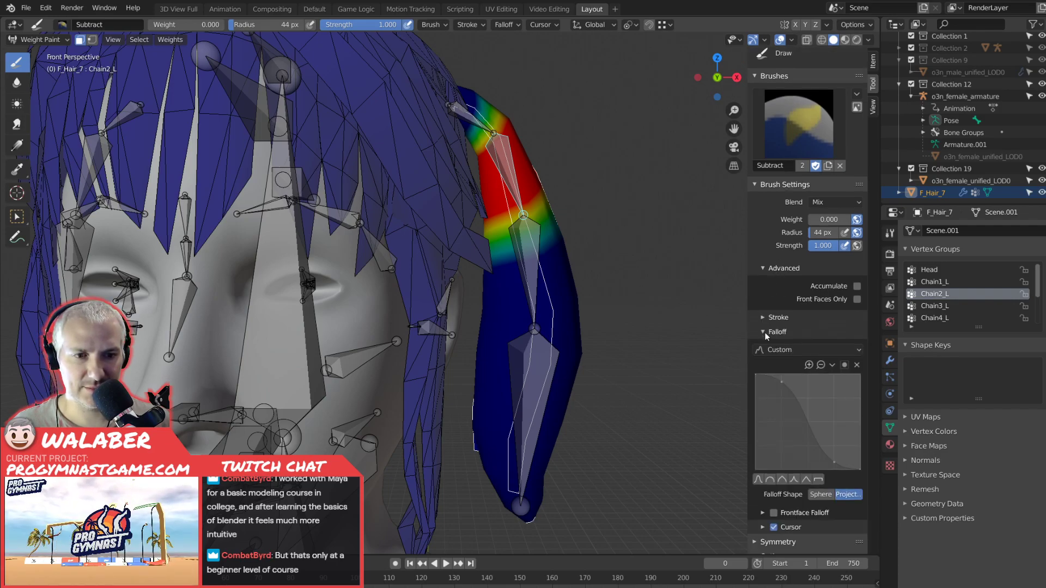
pyautogui.scroll(1, 764, 333)
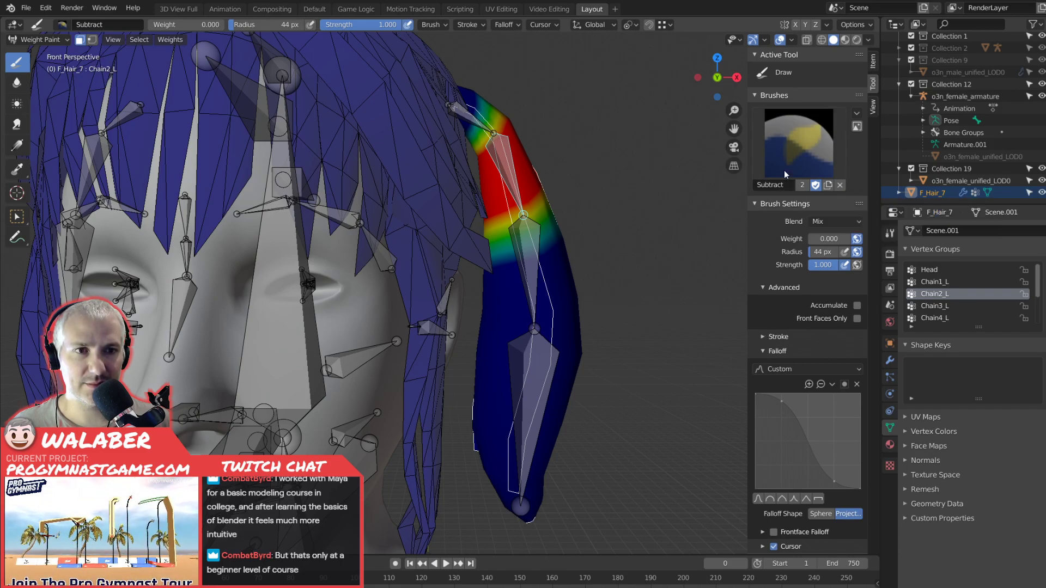
pyautogui.click(838, 222)
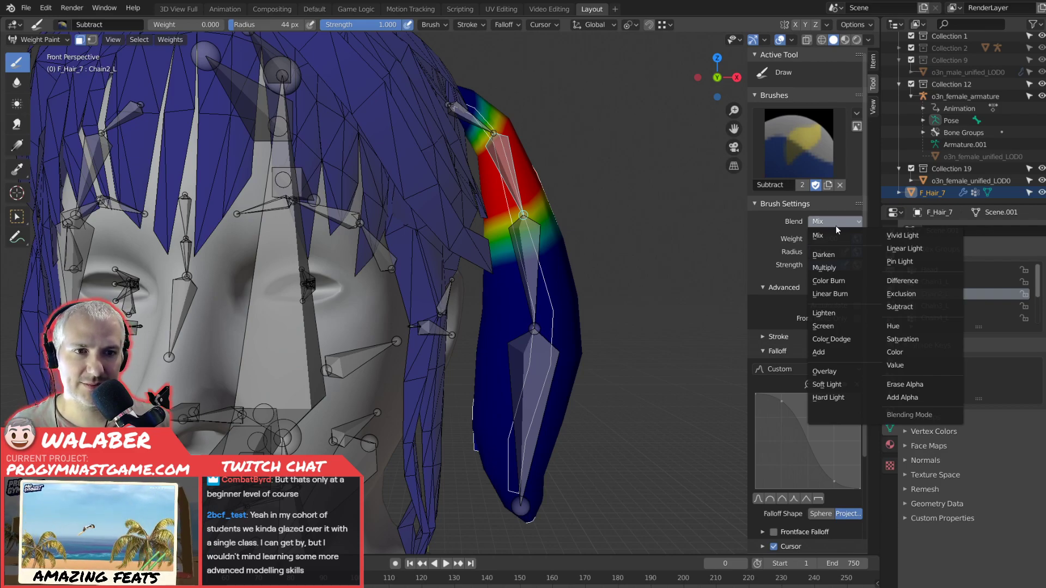
pyautogui.click(825, 222)
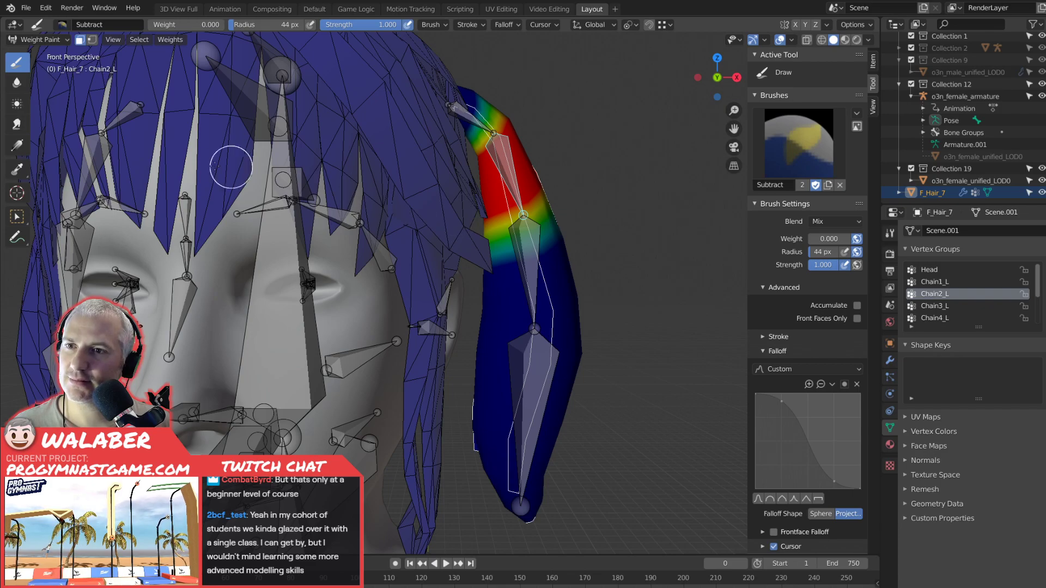
# Make Chain1_L the active vertex group of F_Hair_7 and switch to the Smear tool.
pyautogui.click(17, 84)
pyautogui.click(16, 105)
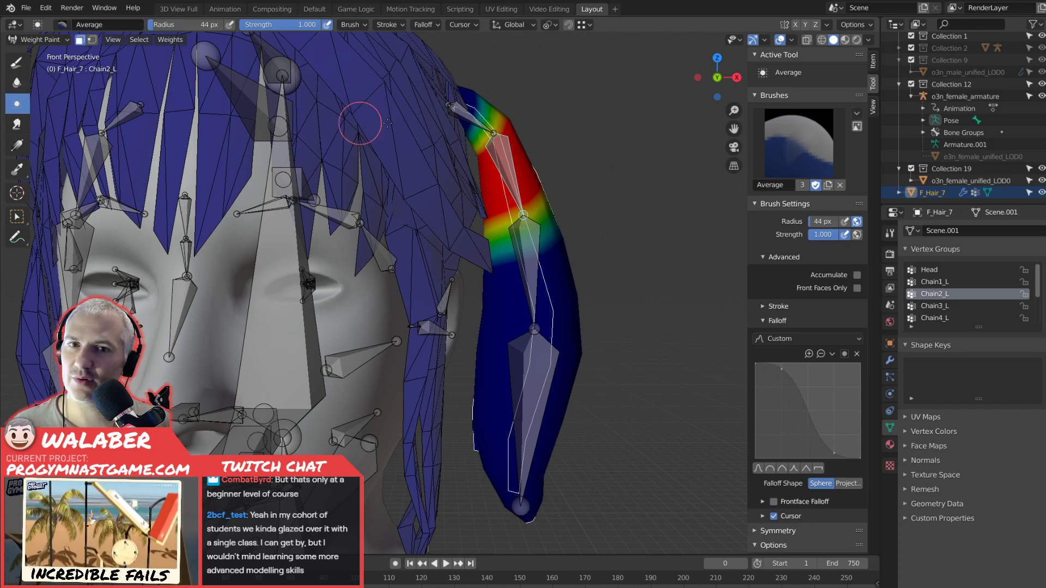
pyautogui.moveTo(604, 192); pyautogui.dragTo(570, 208, button='middle')
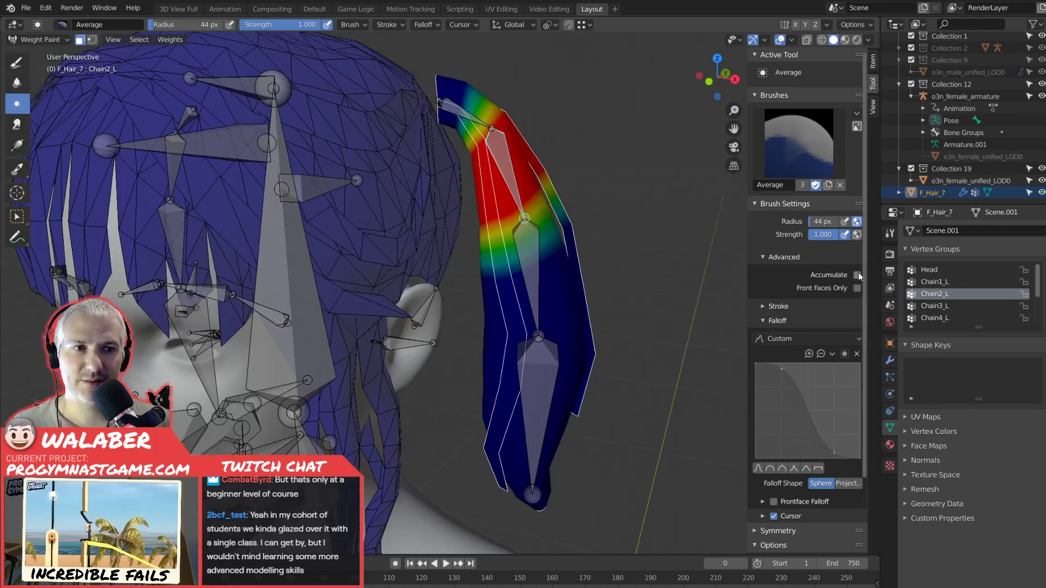
pyautogui.click(934, 281)
pyautogui.moveTo(512, 191); pyautogui.dragTo(520, 232, button='middle')
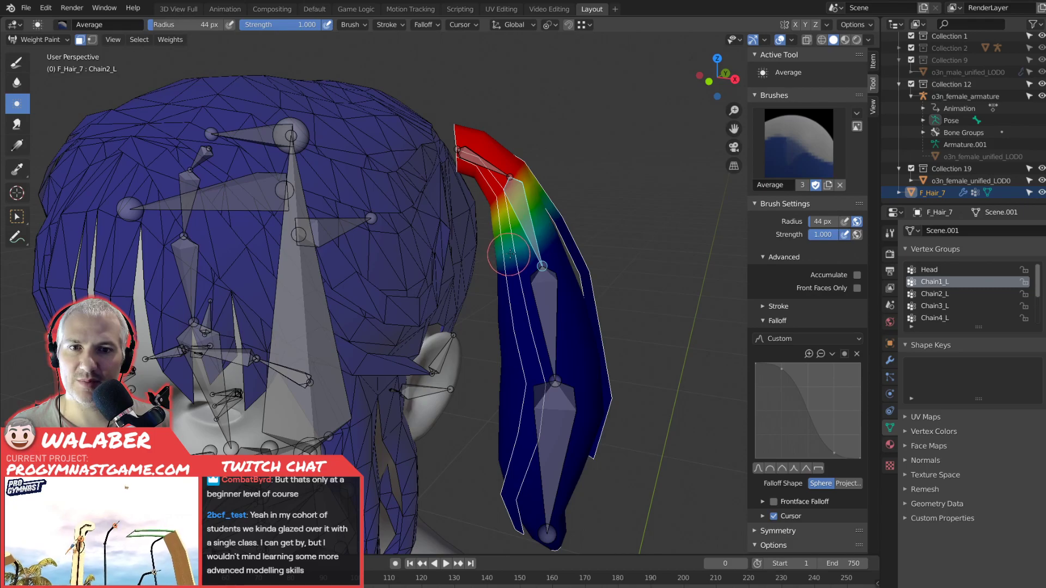
pyautogui.click(16, 124)
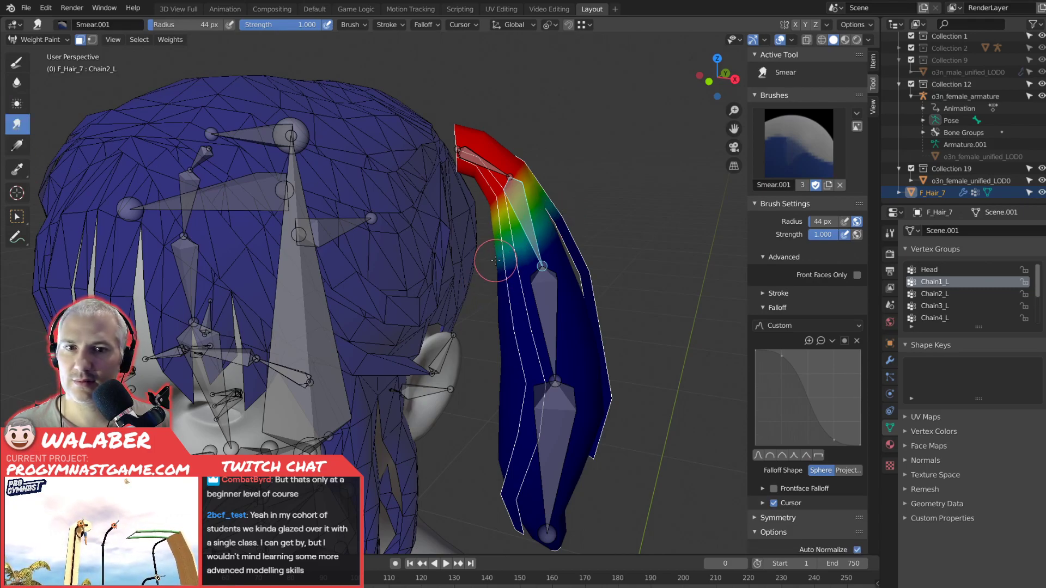
pyautogui.moveTo(546, 183)
pyautogui.mouseDown()
pyautogui.moveTo(516, 193)
pyautogui.moveTo(531, 174)
pyautogui.moveTo(497, 220)
pyautogui.moveTo(542, 252)
pyautogui.moveTo(546, 207)
pyautogui.moveTo(545, 219)
pyautogui.mouseUp()
pyautogui.press('KP_1')
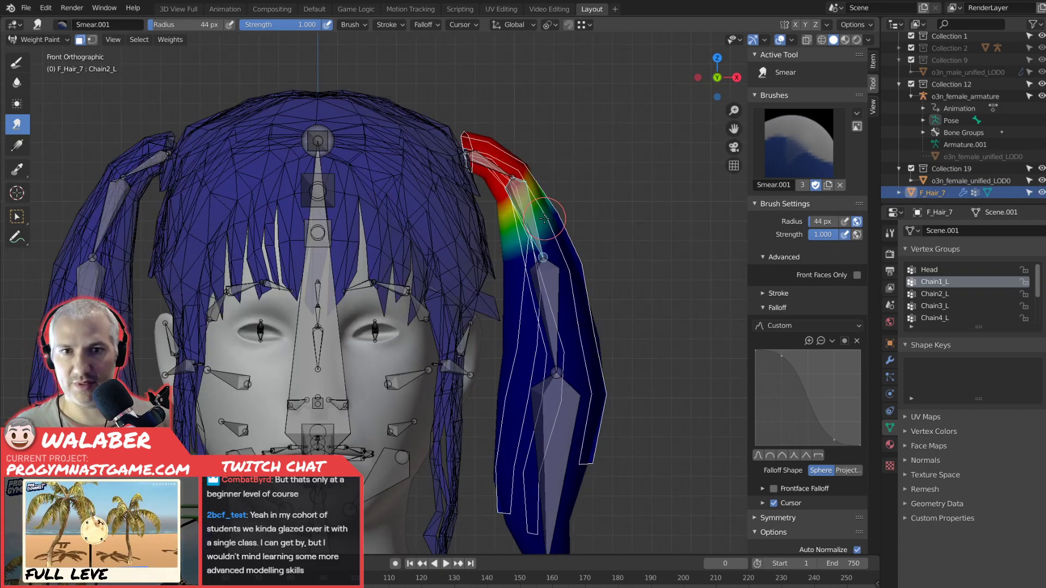
pyautogui.scroll(5, 545, 219)
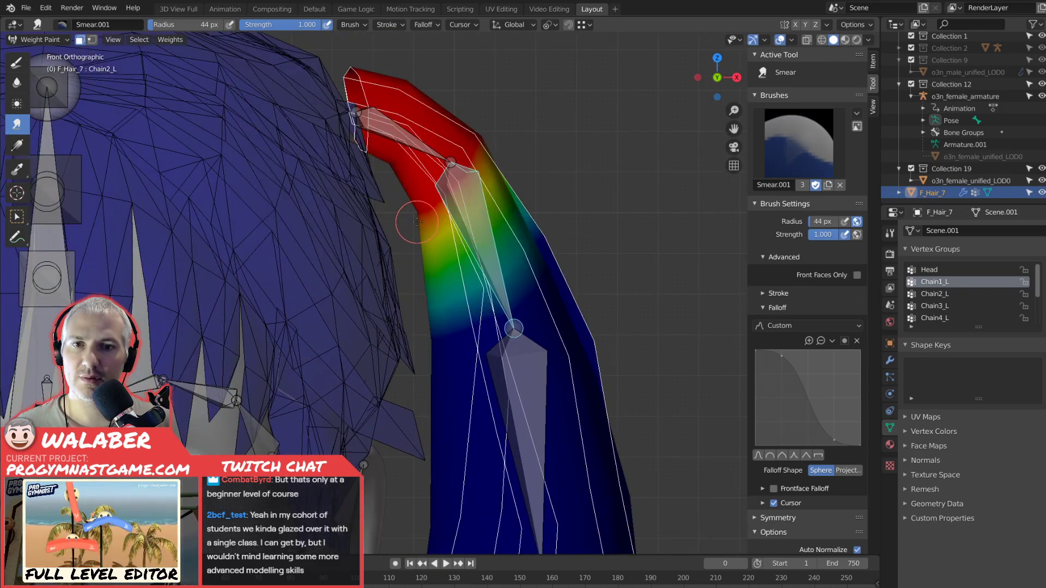
# Try smearing the Chain1_L weights across the upper bend of the pigtail at strength 0.538, and undo the strokes.
pyautogui.moveTo(831, 236); pyautogui.dragTo(805, 237)
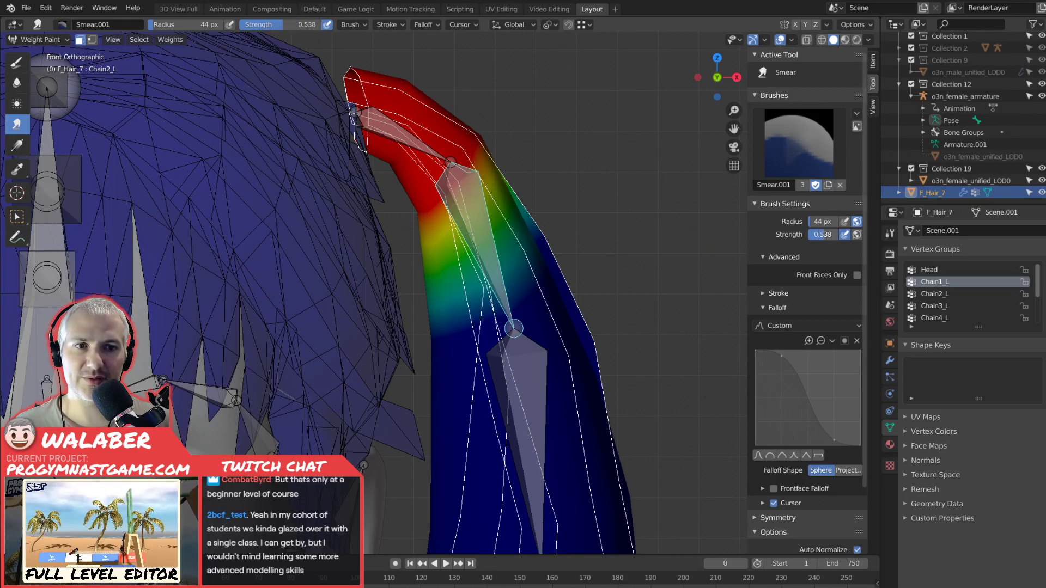
pyautogui.moveTo(414, 218)
pyautogui.mouseDown()
pyautogui.moveTo(433, 170)
pyautogui.moveTo(481, 126)
pyautogui.mouseUp()
pyautogui.moveTo(427, 198); pyautogui.dragTo(522, 132)
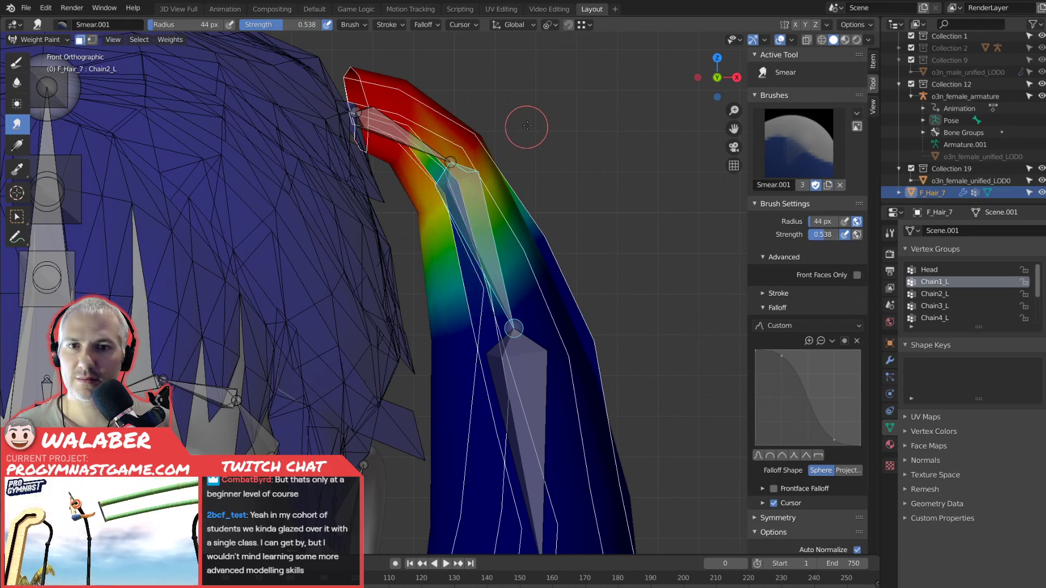
pyautogui.hotkey('ctrl', 'z')
pyautogui.hotkey('ctrl', 'z')
pyautogui.hotkey('ctrl', 'z')
pyautogui.hotkey('ctrl', 'z')
# Select only the Chain1_L vertices in Edit Mode, return to Weight Paint and soften their weights with the Smear strength at 0.385.
pyautogui.scroll(-3, 478, 235)
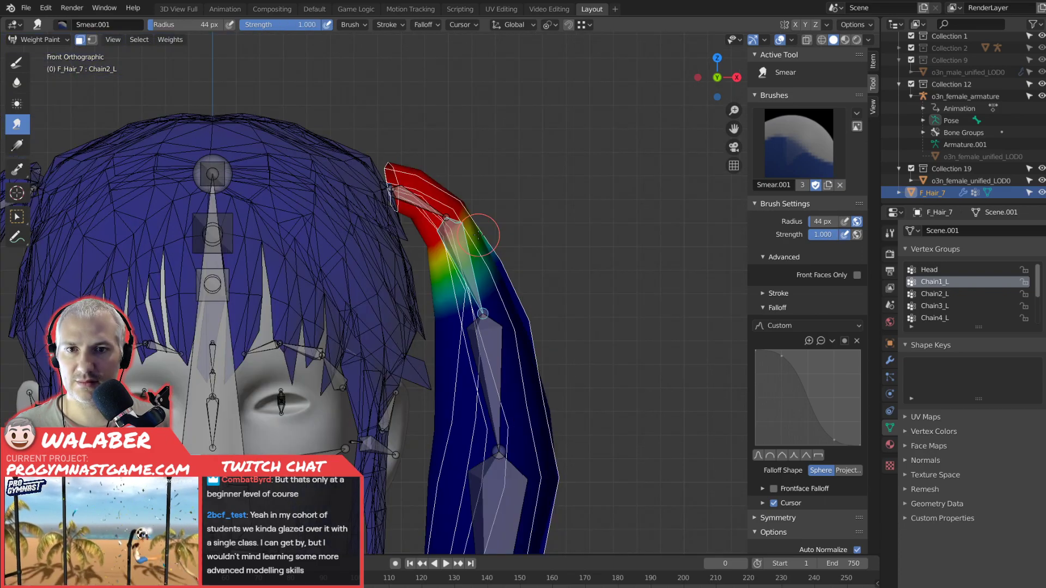
pyautogui.press('Tab')
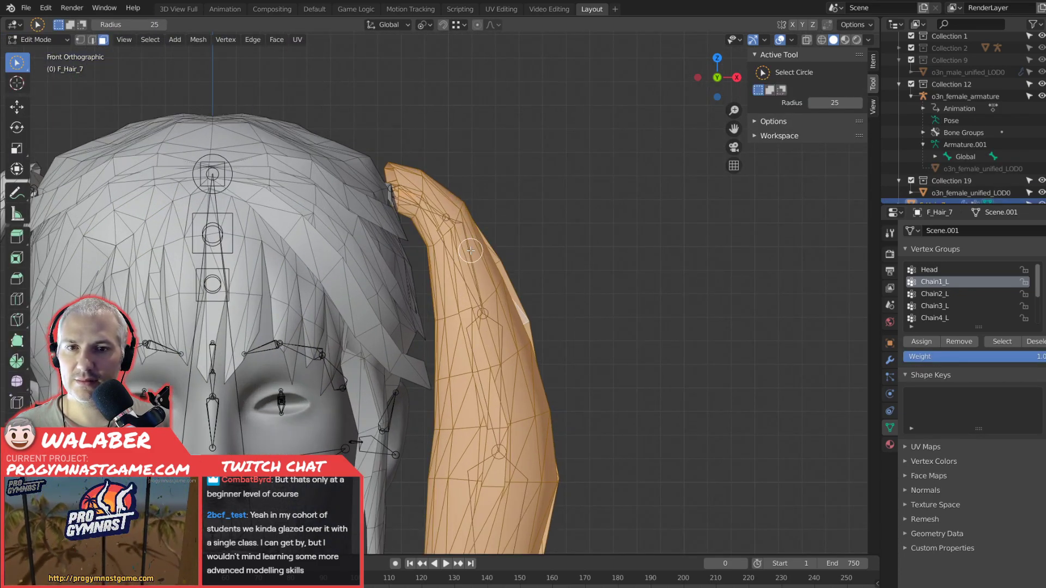
pyautogui.hotkey('alt', 'a')
pyautogui.click(999, 341)
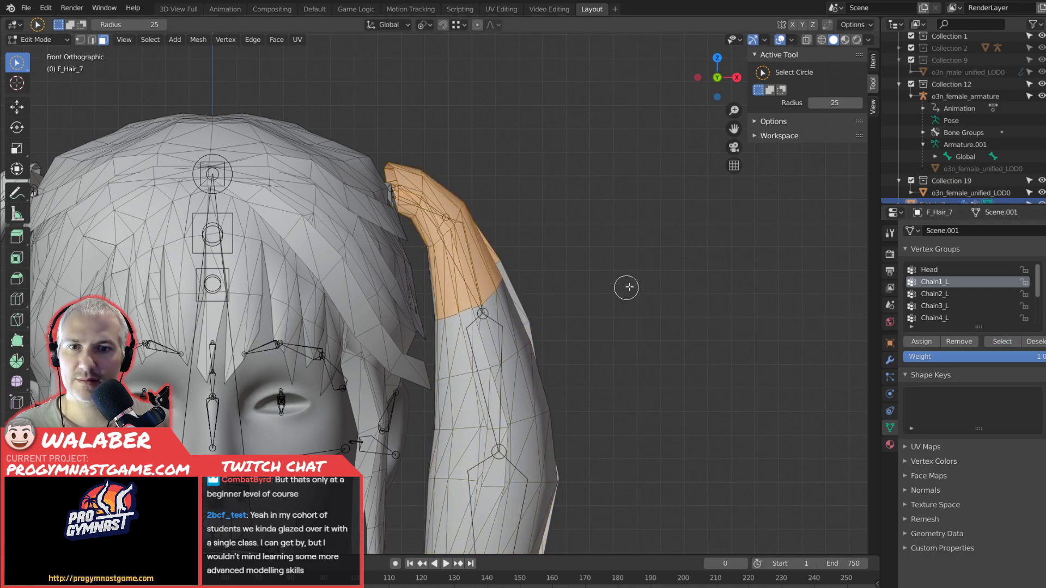
pyautogui.press('Tab')
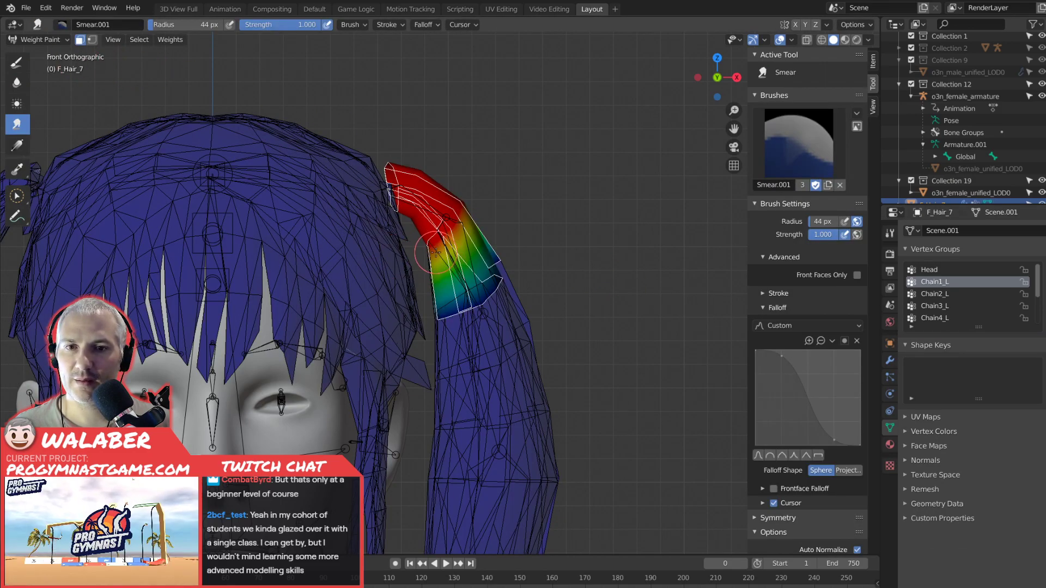
pyautogui.scroll(-4, 438, 253)
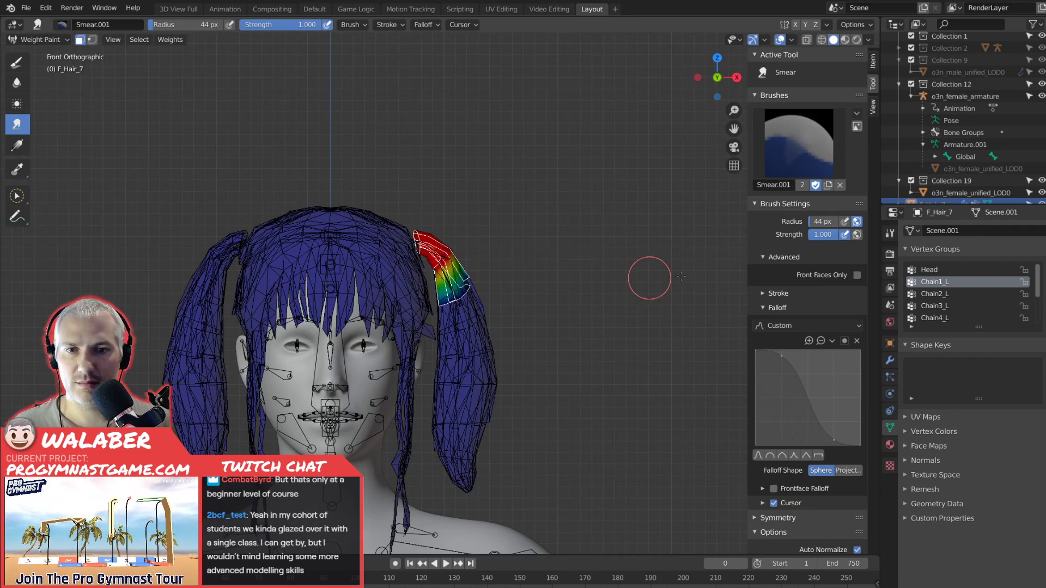
pyautogui.moveTo(833, 235); pyautogui.dragTo(785, 234)
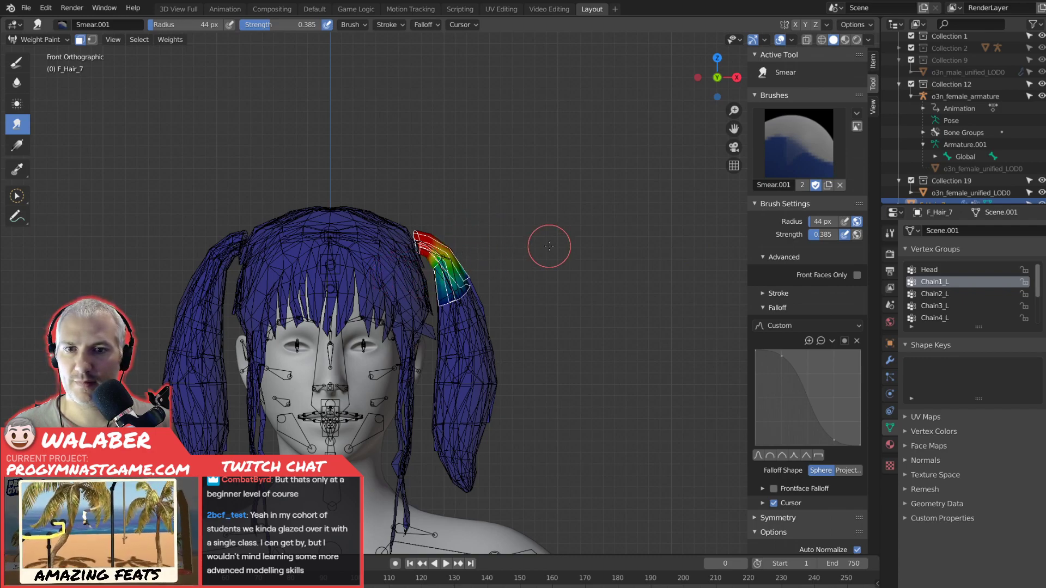
# Select the Chain2_L vertices in Edit Mode, expand the selection to the neighbouring faces and return to Weight Paint mode.
pyautogui.click(934, 294)
pyautogui.press('Tab')
pyautogui.hotkey('alt', 'a')
pyautogui.click(1009, 341)
pyautogui.press('Tab')
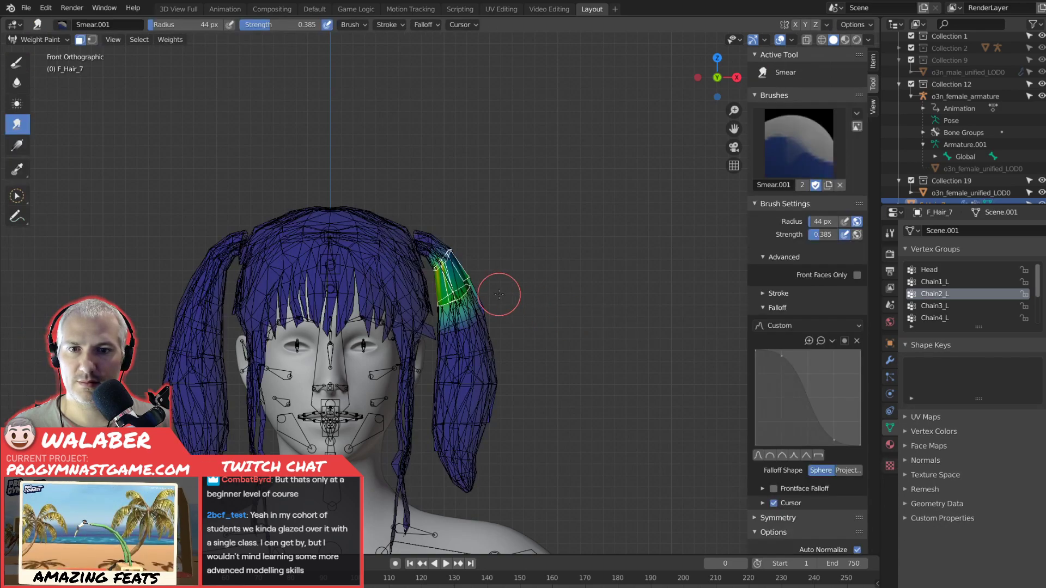
pyautogui.press('Tab')
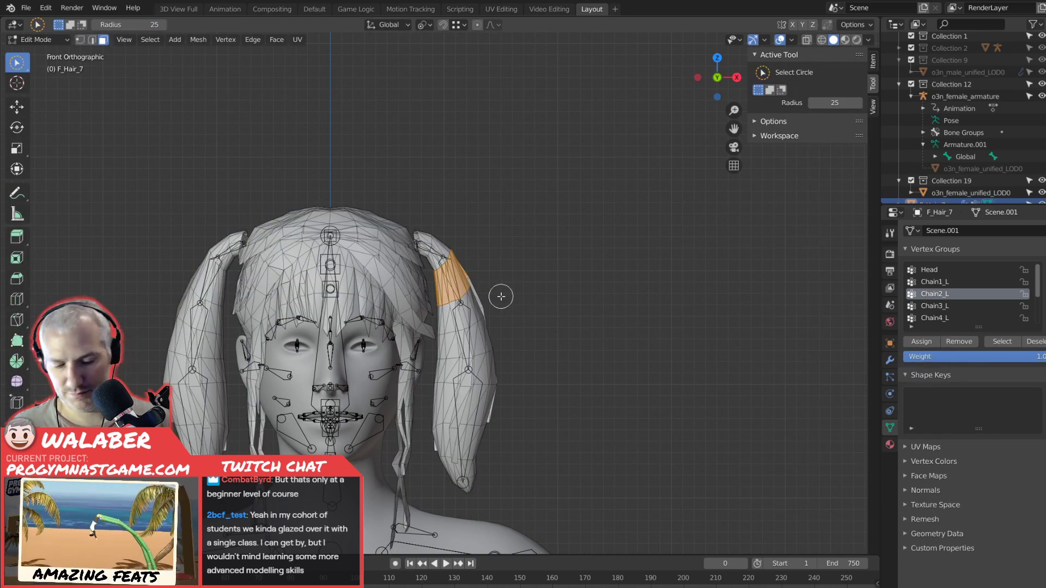
pyautogui.press('Tab')
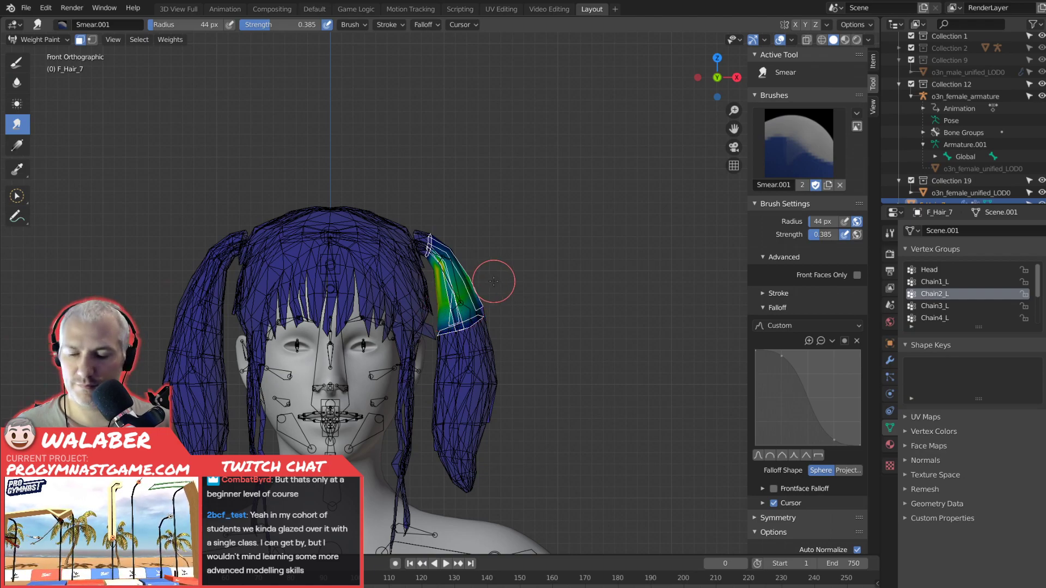
# Set the Smear brush strength to 0.585 and review its stroke and other brush settings.
pyautogui.scroll(2, 535, 262)
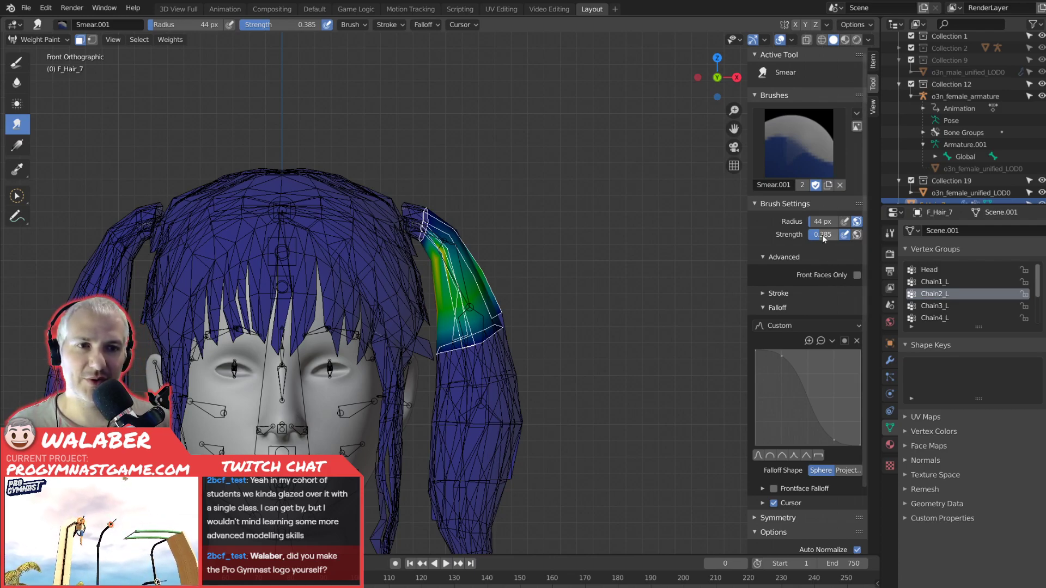
pyautogui.moveTo(823, 234); pyautogui.dragTo(838, 234)
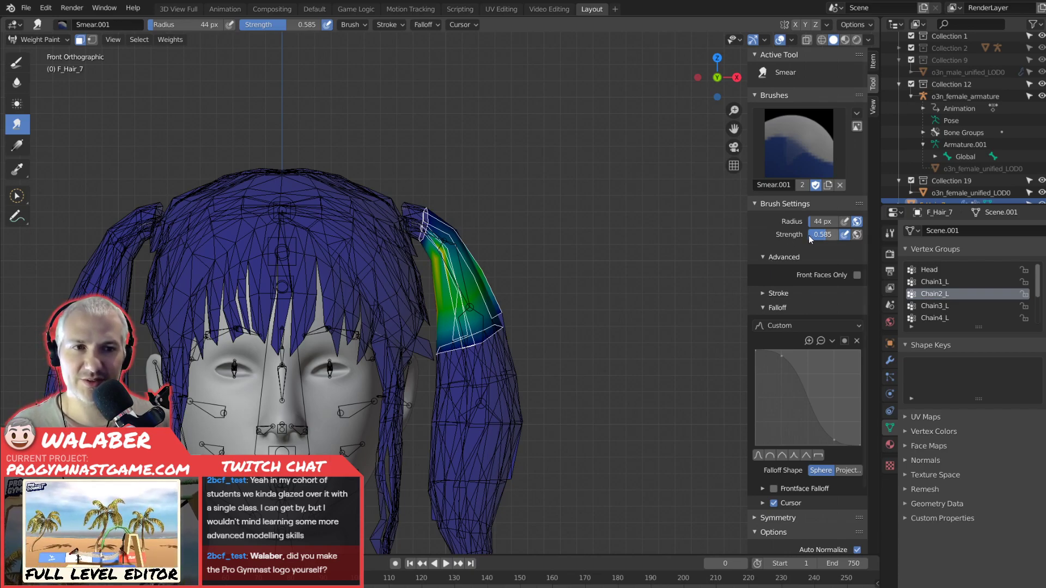
pyautogui.scroll(-4, 793, 375)
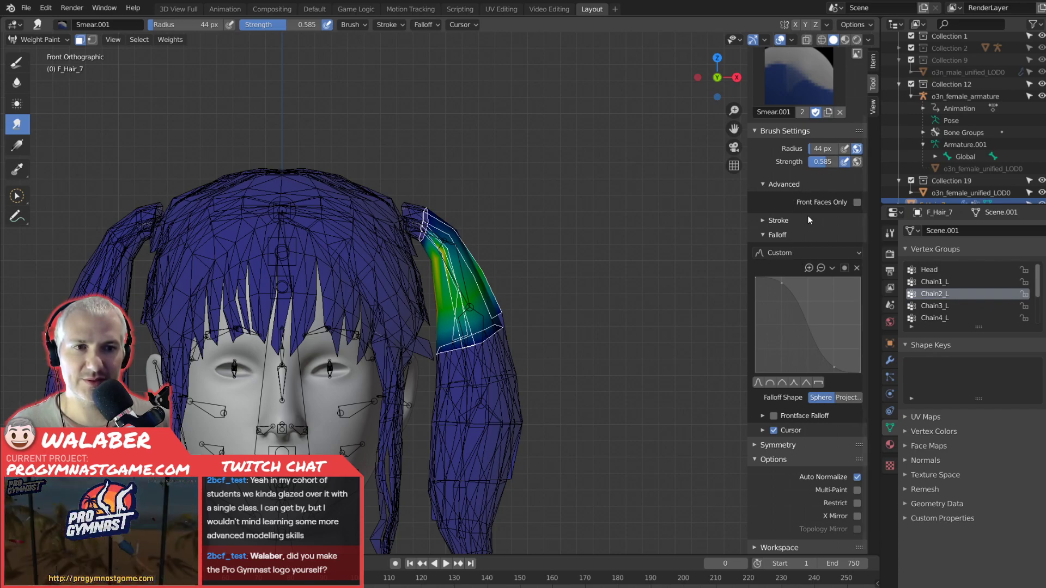
pyautogui.click(762, 220)
pyautogui.click(763, 220)
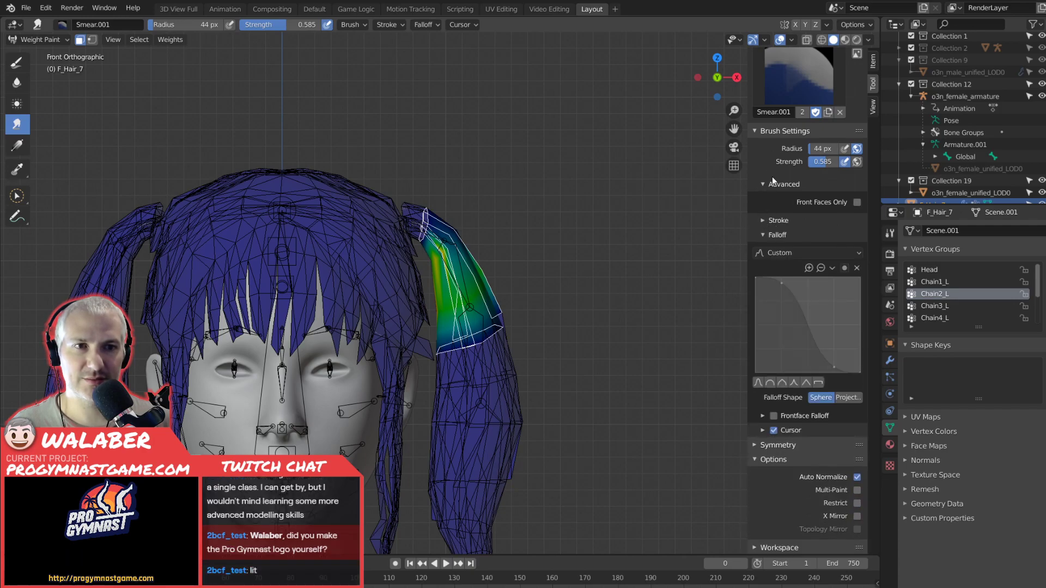
pyautogui.scroll(1, 808, 198)
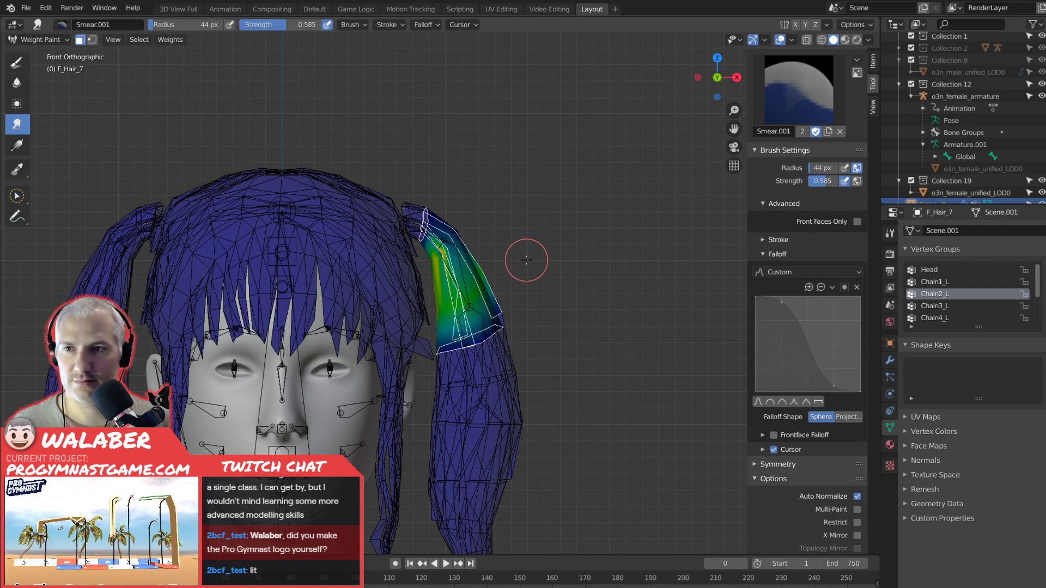
# Strengthen the Chain2_L weights in the middle of the selected pigtail section using the Draw tool at weight 1.000 and strength 0.492.
pyautogui.click(17, 62)
pyautogui.moveTo(813, 185)
pyautogui.mouseDown()
pyautogui.moveTo(850, 185)
pyautogui.moveTo(817, 212)
pyautogui.mouseUp()
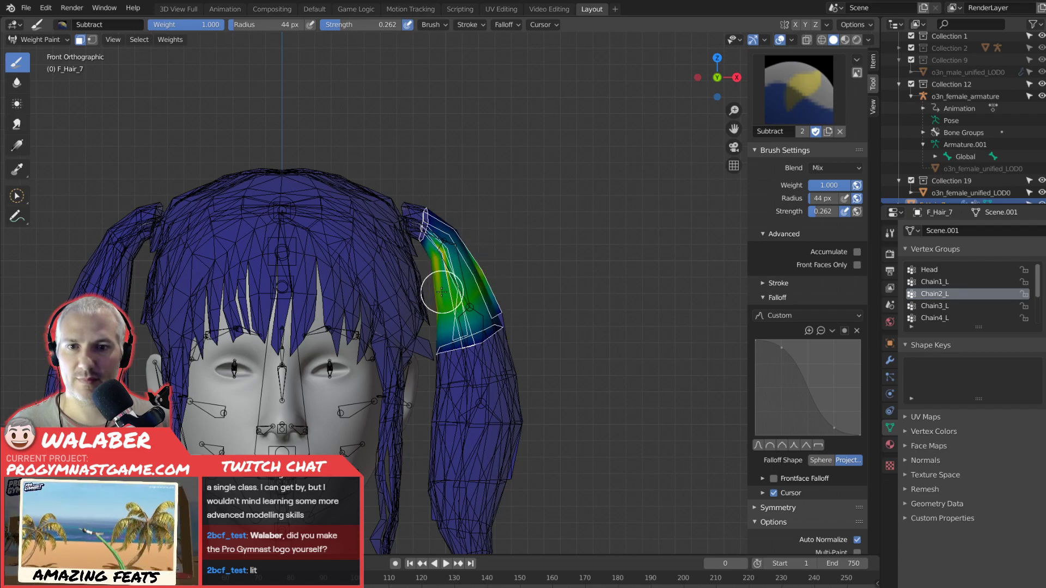
pyautogui.moveTo(815, 213)
pyautogui.mouseDown()
pyautogui.moveTo(841, 213)
pyautogui.moveTo(813, 221)
pyautogui.moveTo(831, 212)
pyautogui.mouseUp()
pyautogui.scroll(-1, 789, 440)
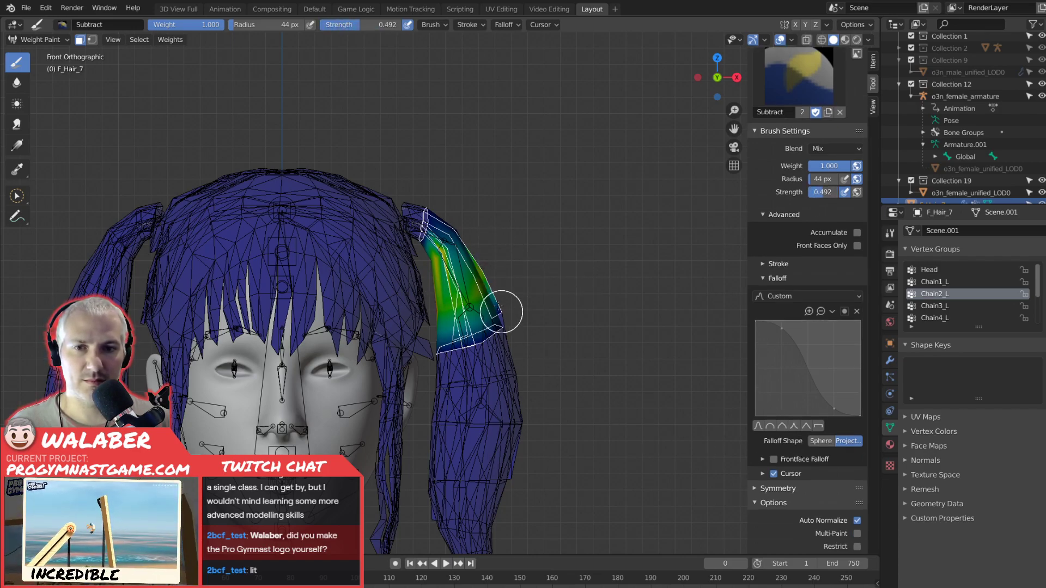
pyautogui.moveTo(435, 306)
pyautogui.mouseDown()
pyautogui.moveTo(481, 243)
pyautogui.moveTo(436, 256)
pyautogui.moveTo(481, 224)
pyautogui.moveTo(453, 289)
pyautogui.moveTo(462, 292)
pyautogui.mouseUp()
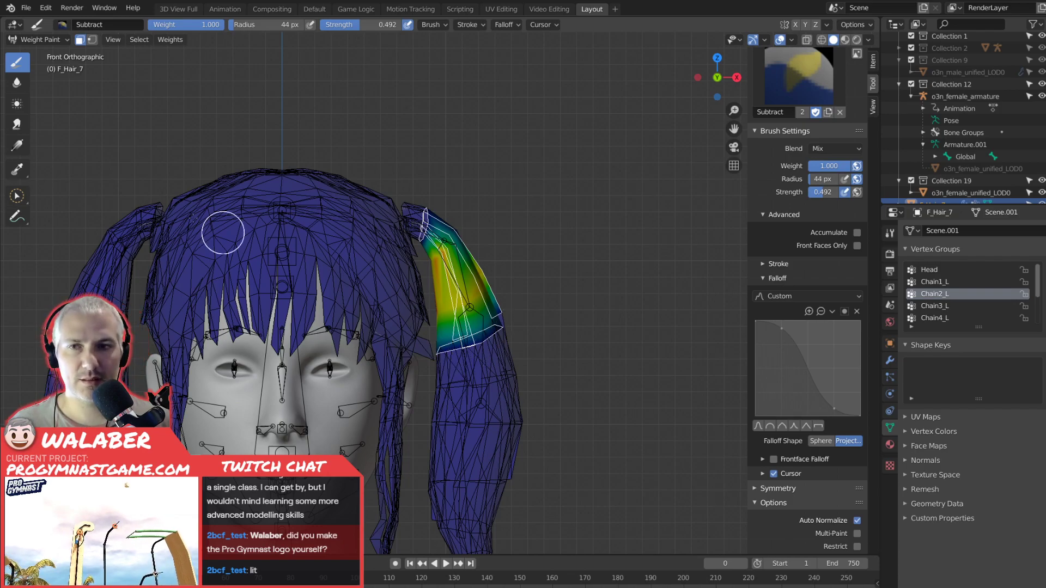
# Make Chain3_L the active vertex group and set the Blur brush radius to 128 px.
pyautogui.click(934, 305)
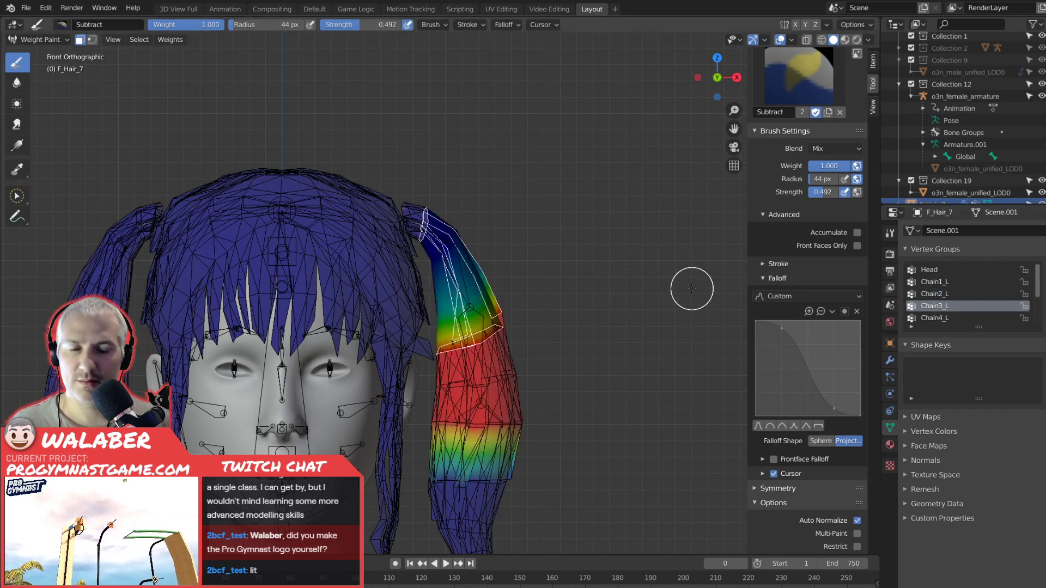
pyautogui.scroll(2, 566, 391)
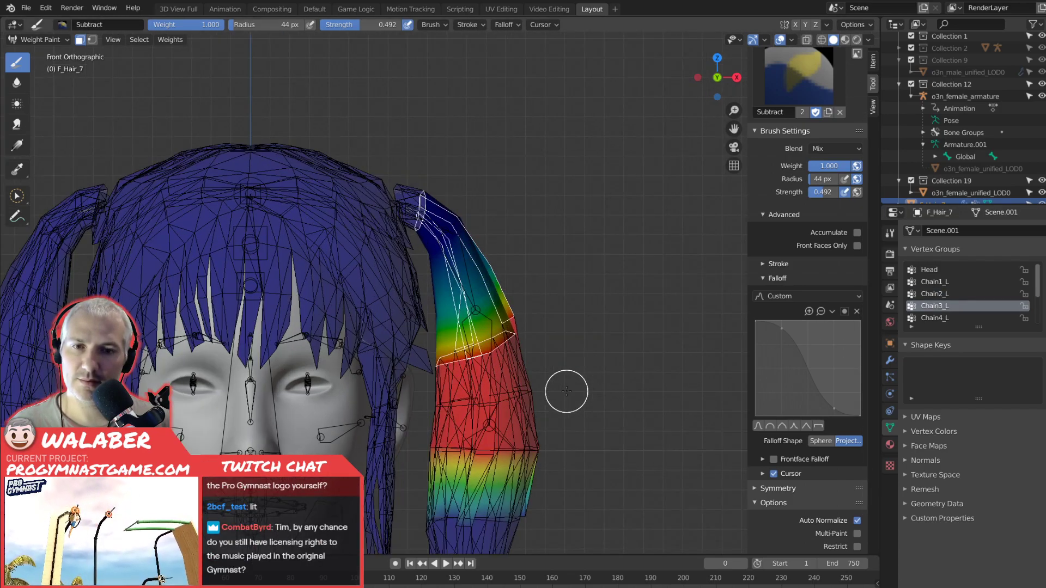
pyautogui.scroll(-1, 594, 398)
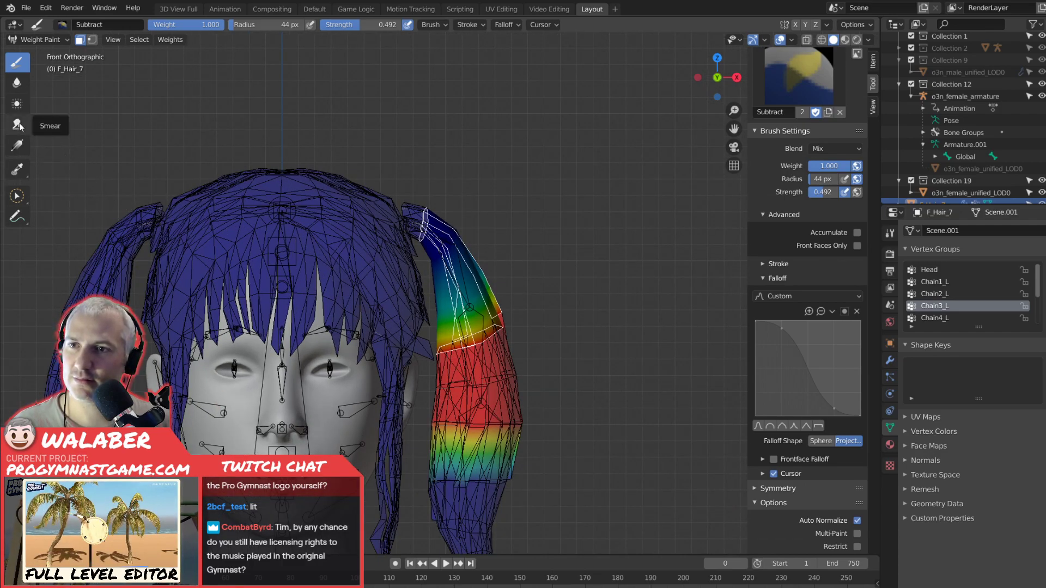
pyautogui.click(17, 82)
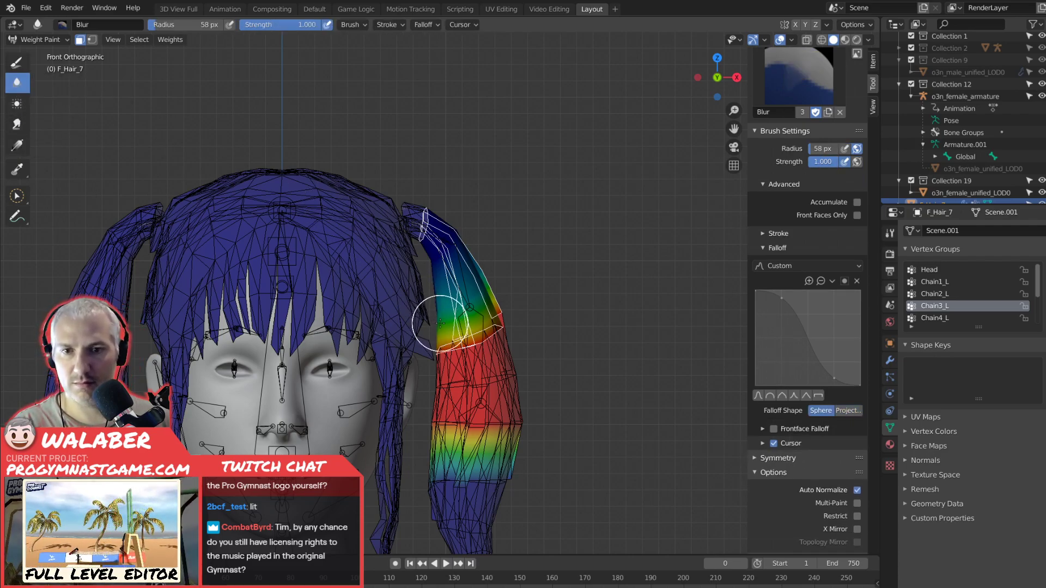
pyautogui.press('f')
pyautogui.click(498, 284)
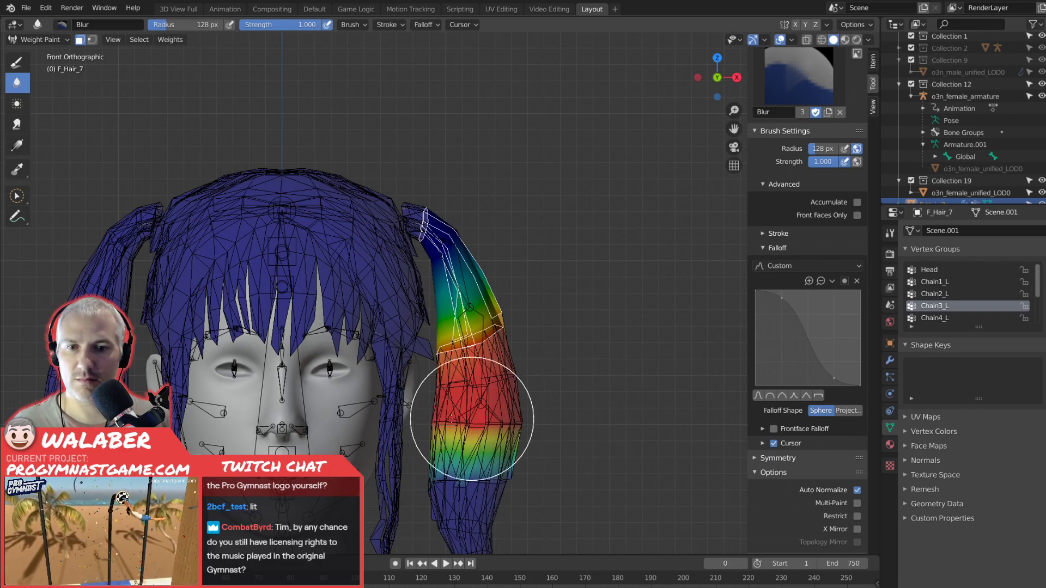
# Select only the Chain3_L vertices in Edit Mode, return to Weight Paint and blur their weights along the pigtail section.
pyautogui.press('Tab')
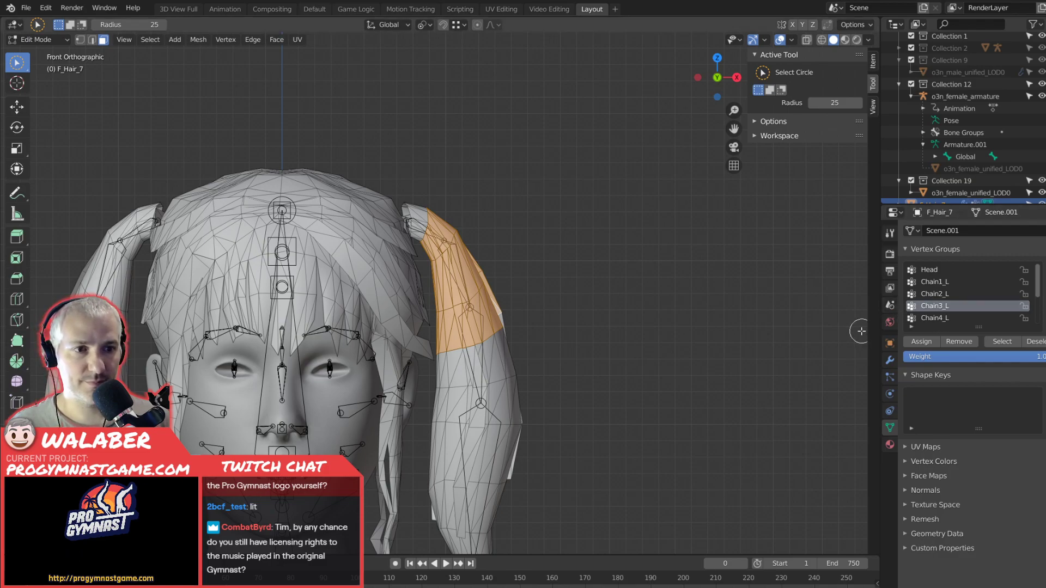
pyautogui.click(861, 331)
pyautogui.click(1015, 345)
pyautogui.press('Tab')
pyautogui.moveTo(479, 378)
pyautogui.mouseDown()
pyautogui.moveTo(476, 403)
pyautogui.moveTo(502, 397)
pyautogui.moveTo(417, 362)
pyautogui.mouseUp()
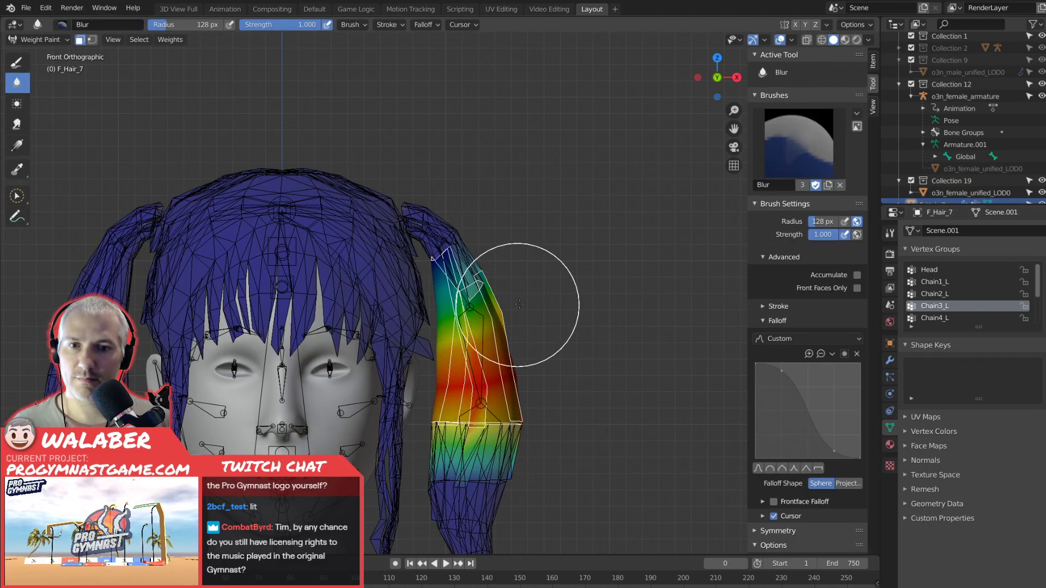
# Make Chain4_L the active vertex group, grow the face selection twice in Edit Mode and return to Weight Paint.
pyautogui.click(932, 318)
pyautogui.press('Tab')
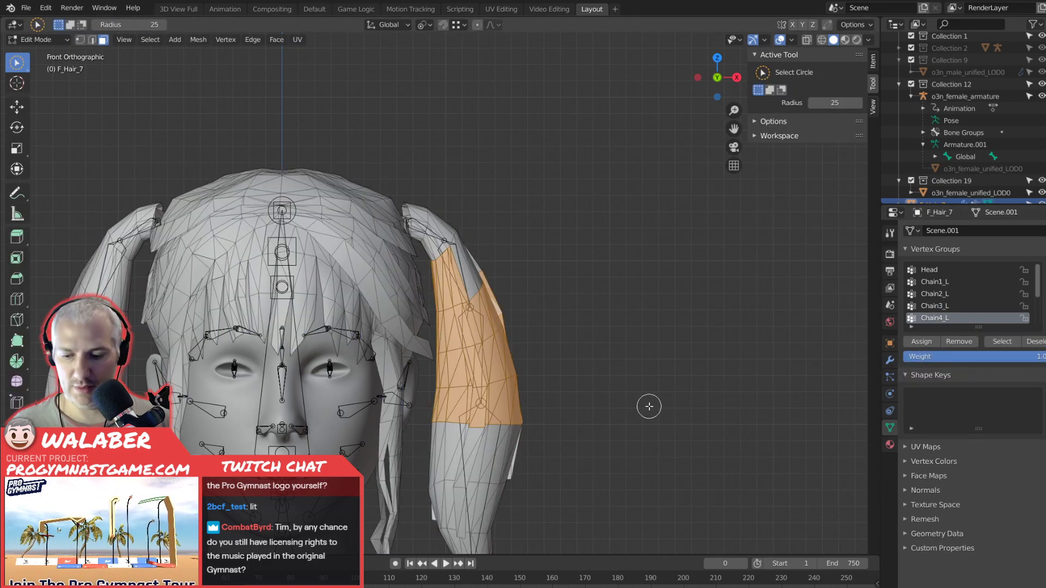
pyautogui.press('ctrl+KP_Add')
pyautogui.press('ctrl+KP_Add')
pyautogui.press('Tab')
# Put o3n_female_armature into Pose Mode and test-rotate the Chain2_L bone to check how the pigtail bends.
pyautogui.click(39, 40)
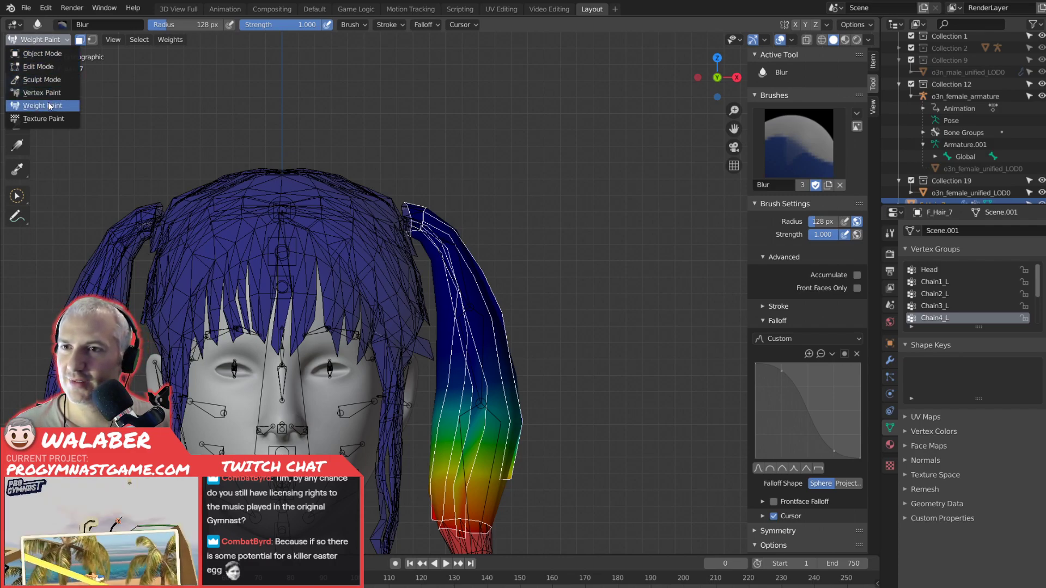
pyautogui.click(45, 54)
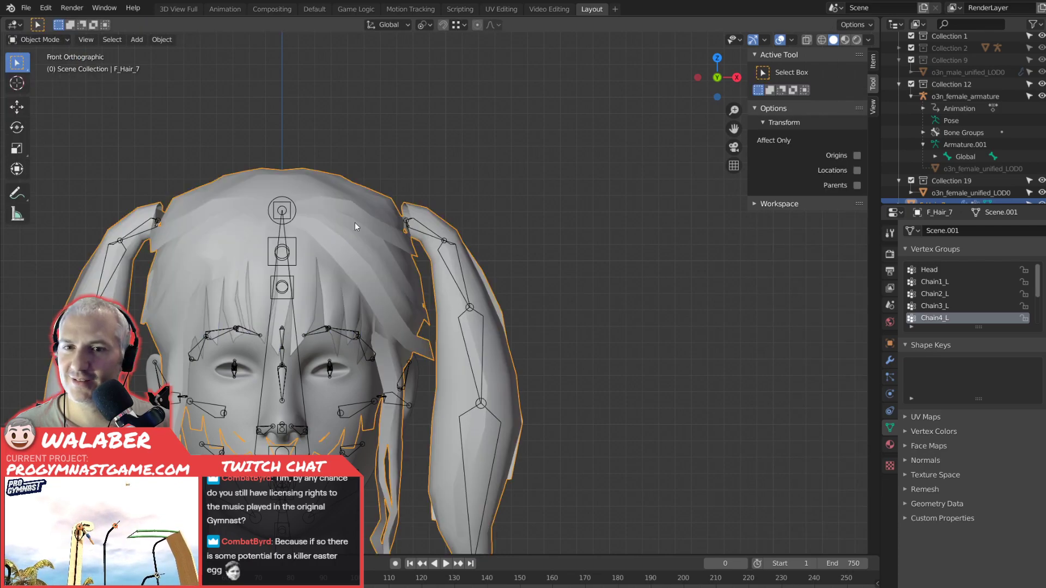
pyautogui.click(460, 264)
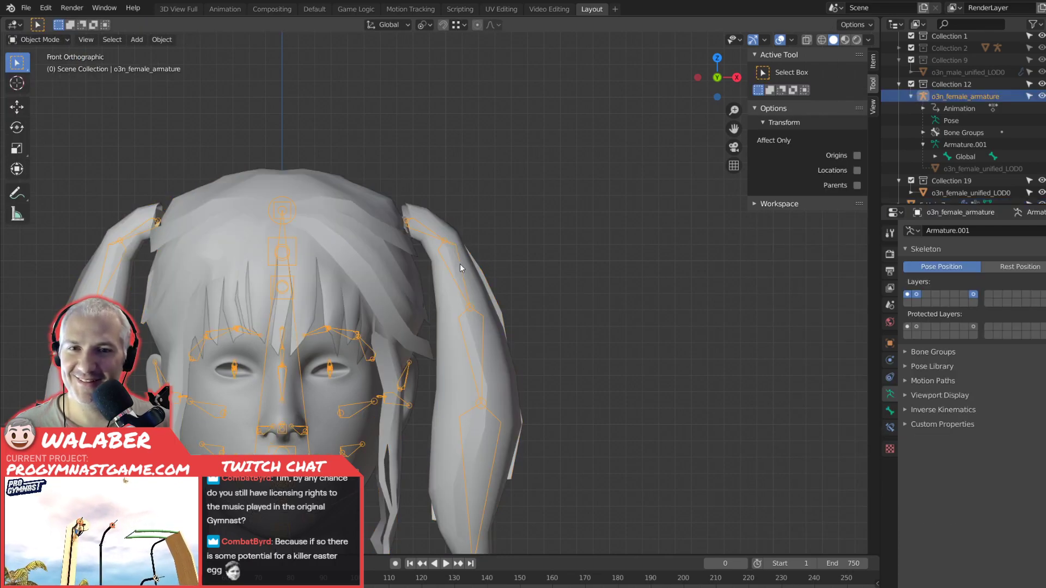
pyautogui.click(43, 39)
pyautogui.click(33, 79)
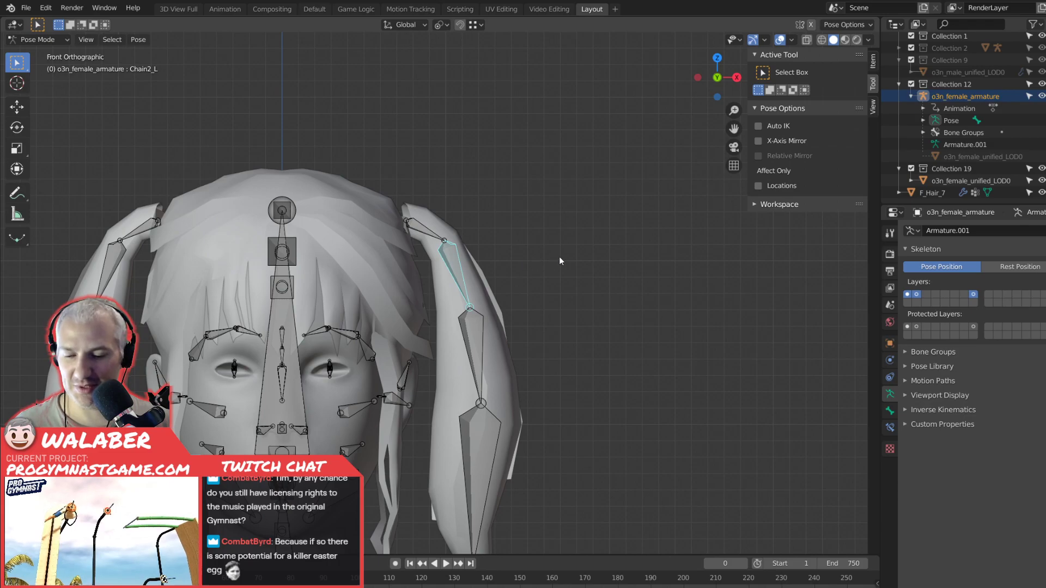
pyautogui.press('r')
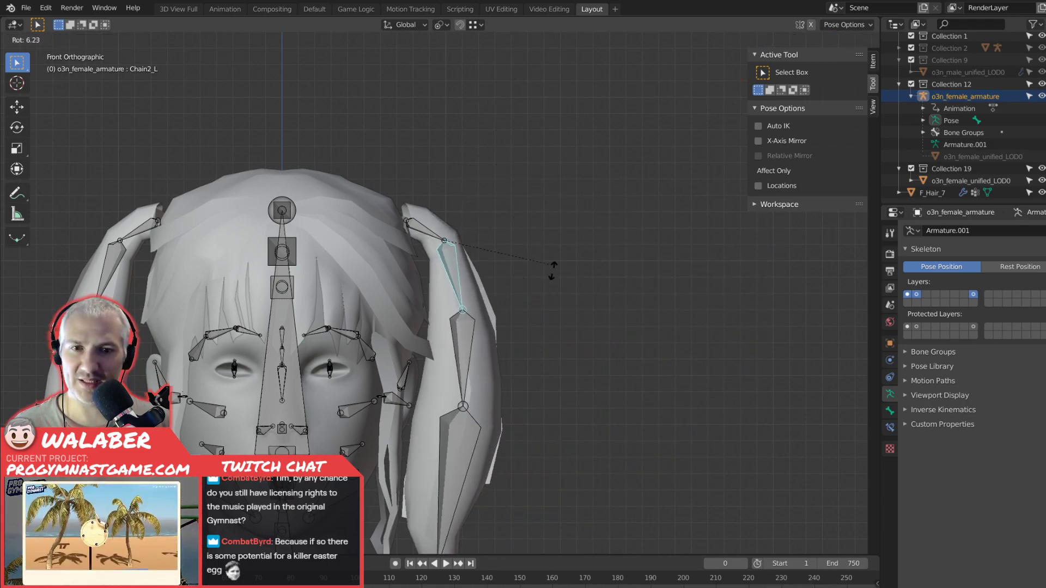
pyautogui.rightClick(578, 134)
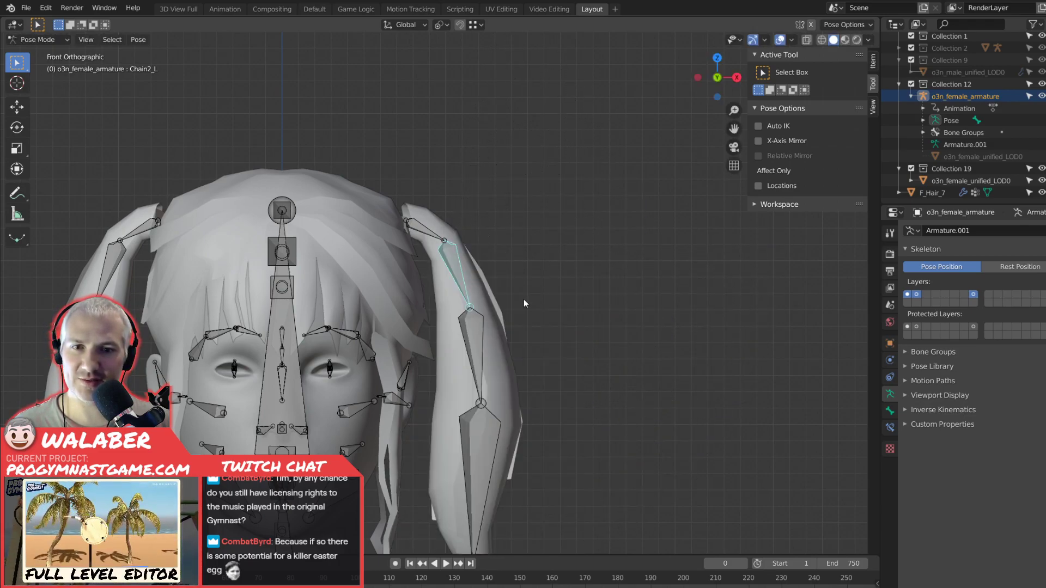
# Test-rotate the Chain3_L and Chain4_L bones in the front view to check the pigtail's lower bends.
pyautogui.click(483, 342)
pyautogui.press('r')
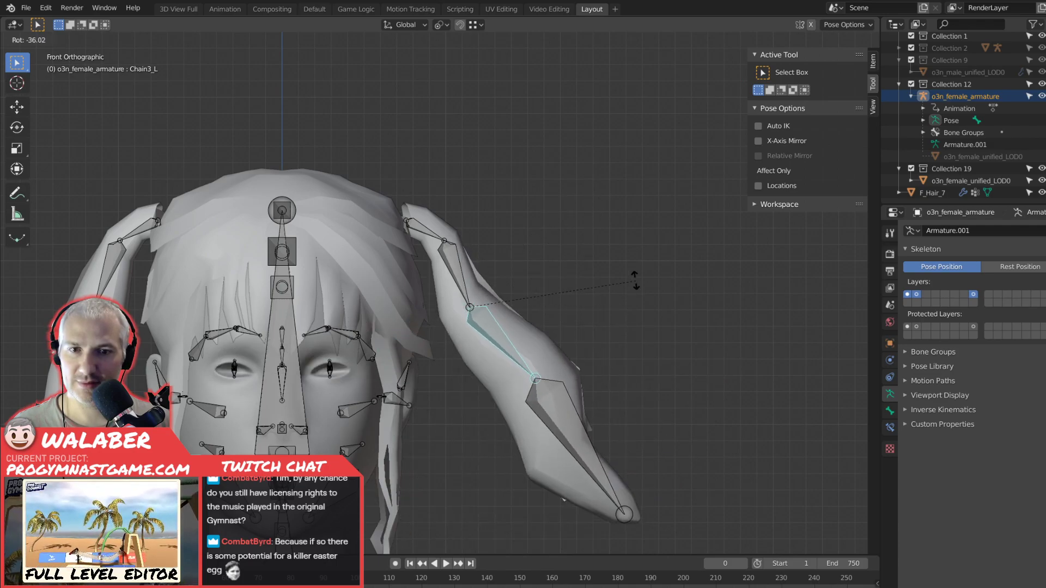
pyautogui.click(482, 455)
pyautogui.click(480, 452)
pyautogui.press('r')
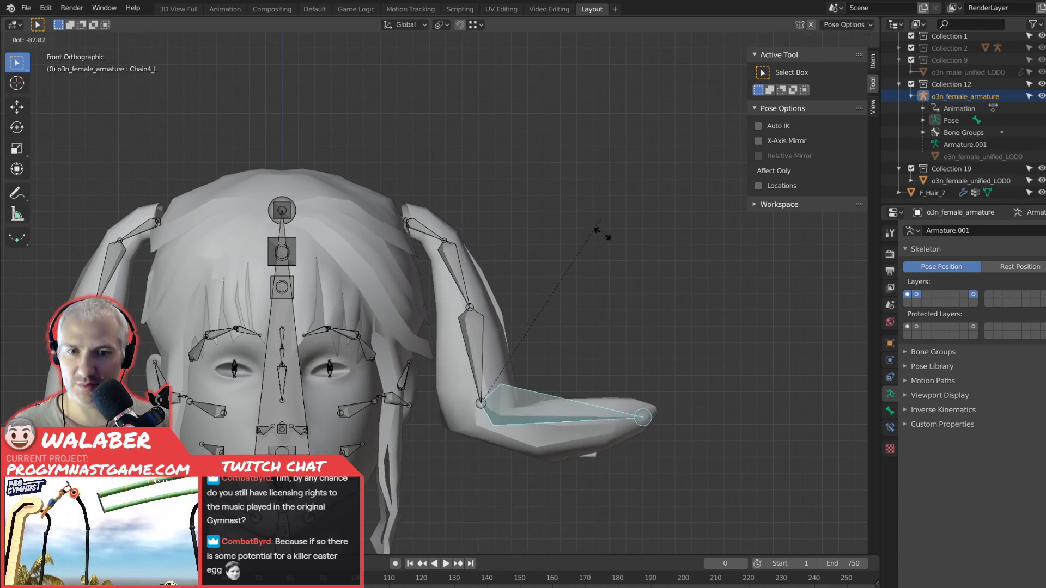
pyautogui.click(610, 377)
# Test-rotate the Chain4_L bone from the side in perspective view to check the pigtail tip's deformation.
pyautogui.moveTo(610, 377); pyautogui.dragTo(560, 388, button='middle')
pyautogui.press('KP_5')
pyautogui.press('KP_5')
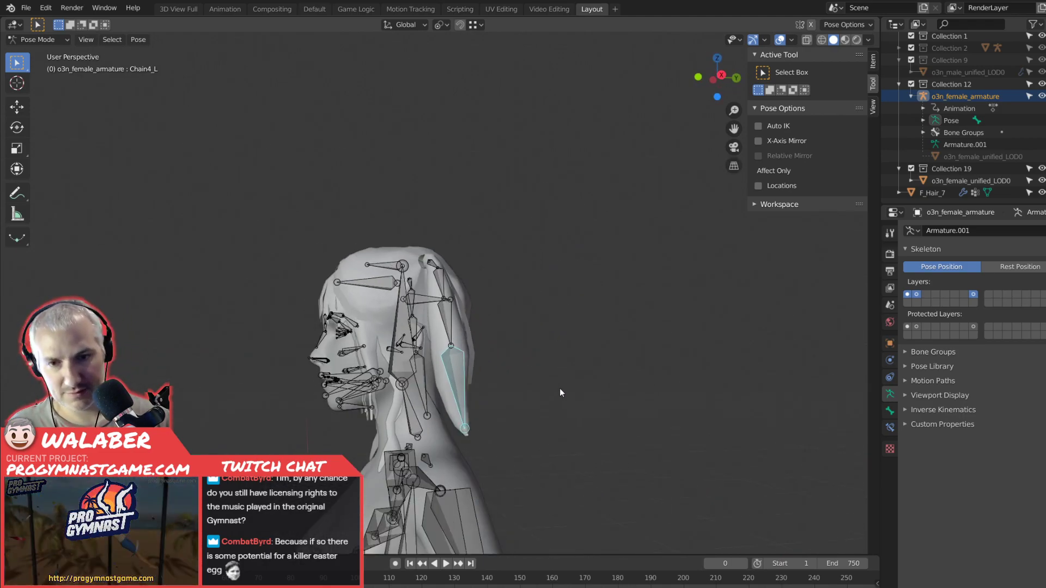
pyautogui.moveTo(559, 388); pyautogui.dragTo(531, 397, button='middle')
pyautogui.press('r')
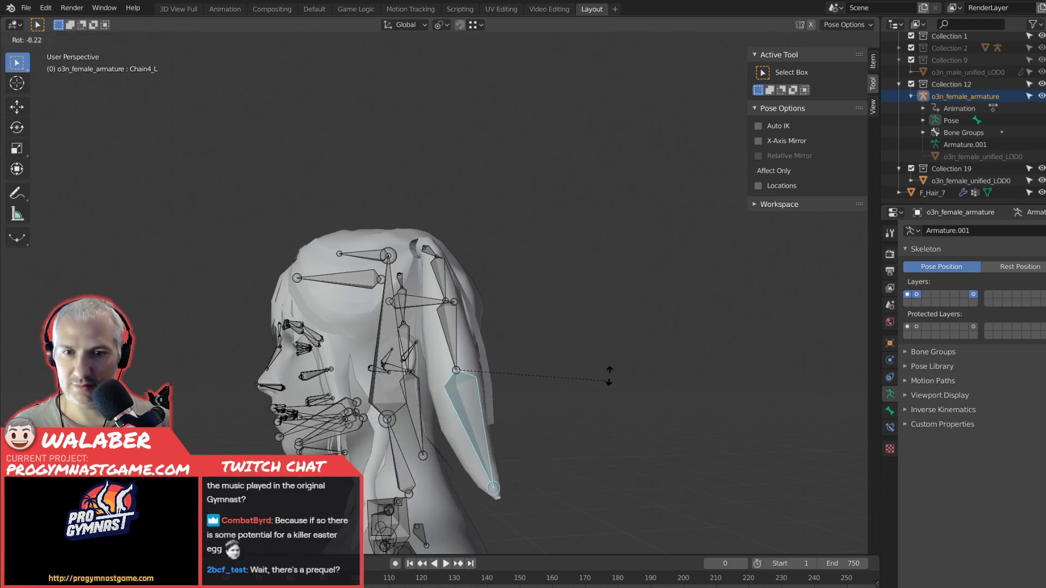
pyautogui.click(516, 342)
# Test-rotate the Chain3_L and Chain2_L bones from the side to check the deformation higher up the pigtail.
pyautogui.click(451, 350)
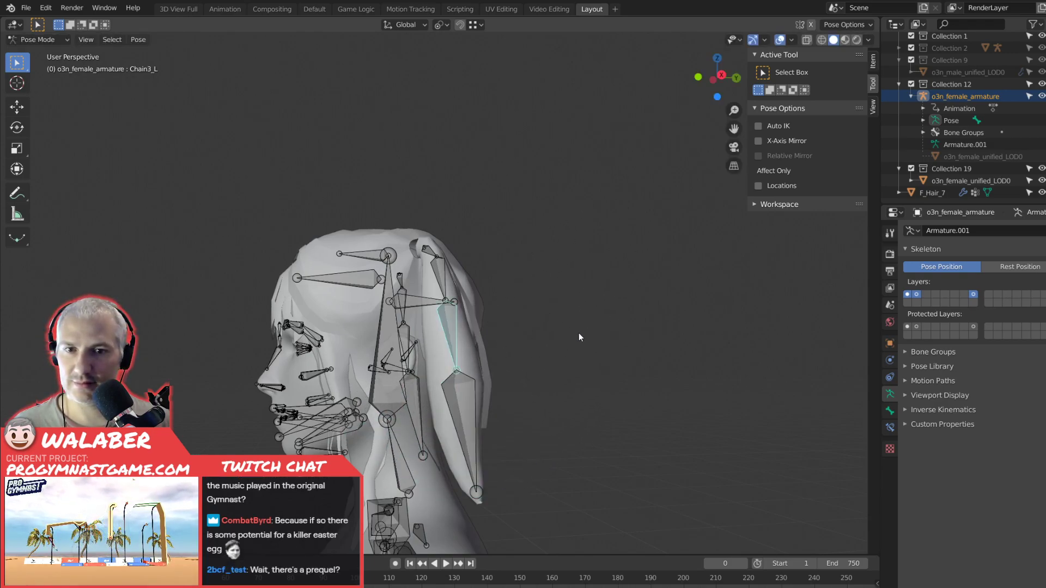
pyautogui.press('r')
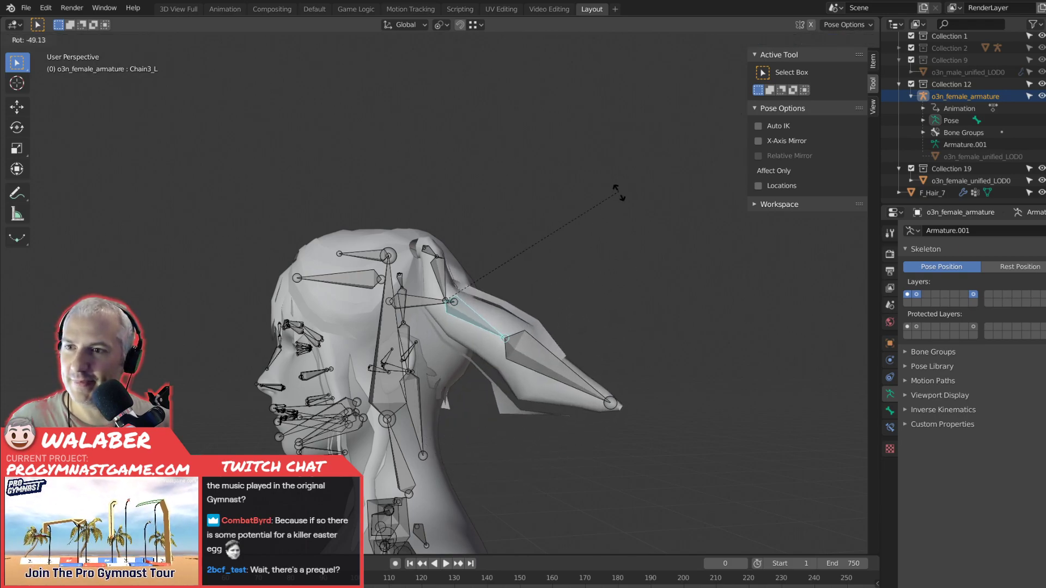
pyautogui.click(547, 315)
pyautogui.click(450, 277)
pyautogui.moveTo(491, 293); pyautogui.dragTo(491, 323, button='middle')
pyautogui.press('r')
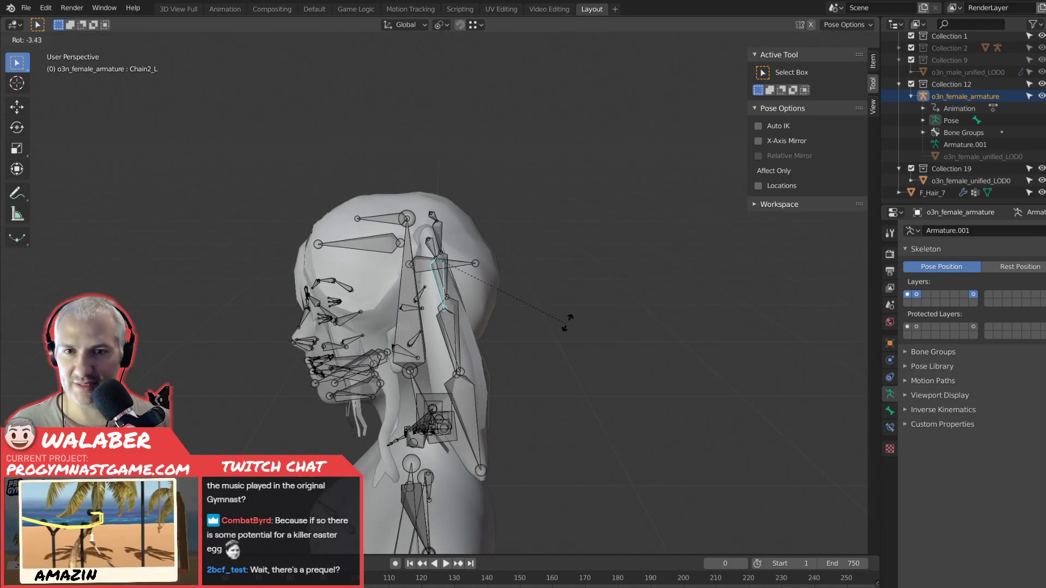
pyautogui.press('Escape')
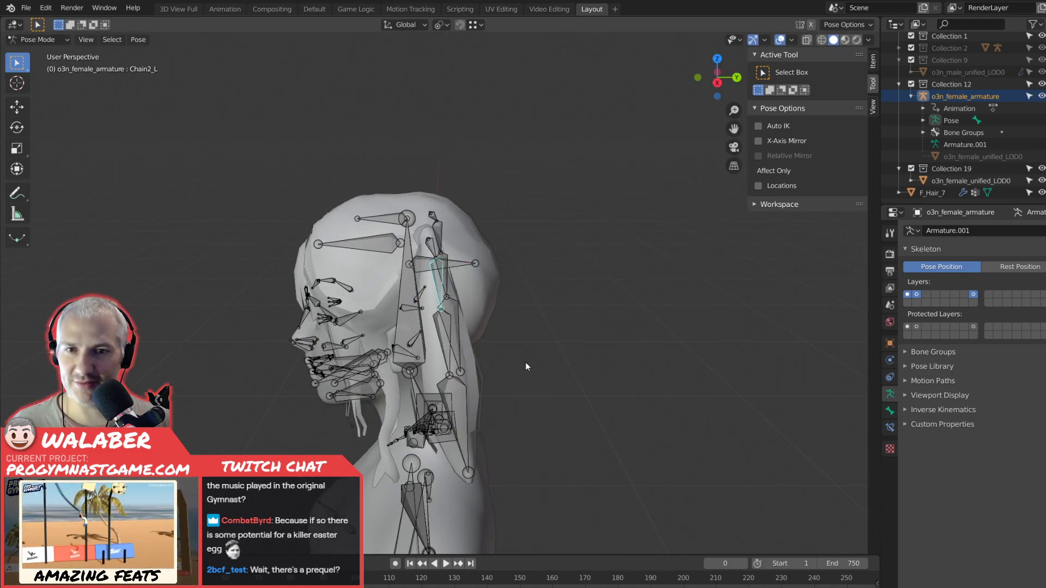
# Leave the armature's Pose Mode, select the F_Hair_7 mesh and enter its Edit Mode.
pyautogui.press('KP_1')
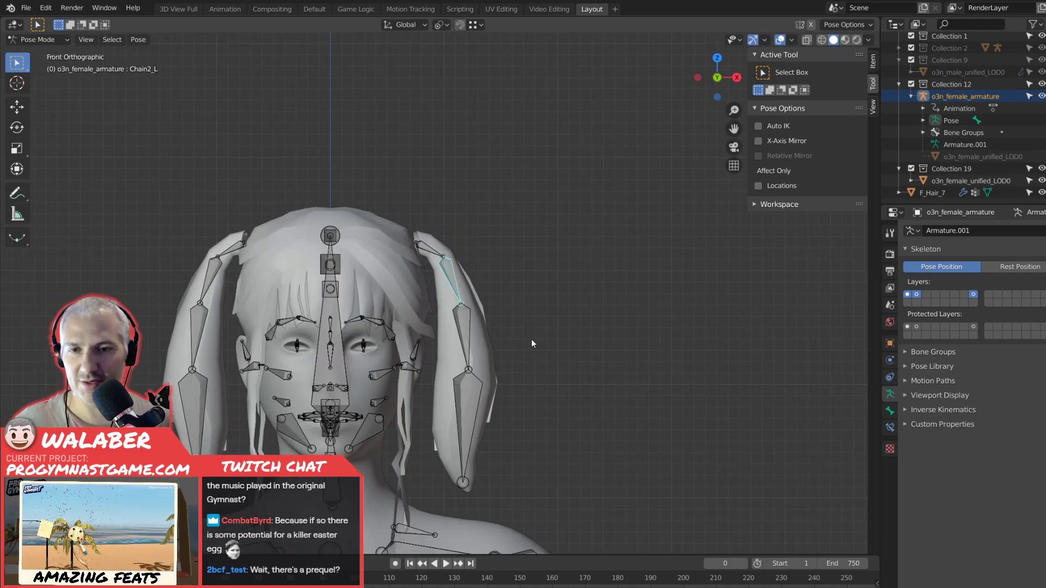
pyautogui.press('Tab')
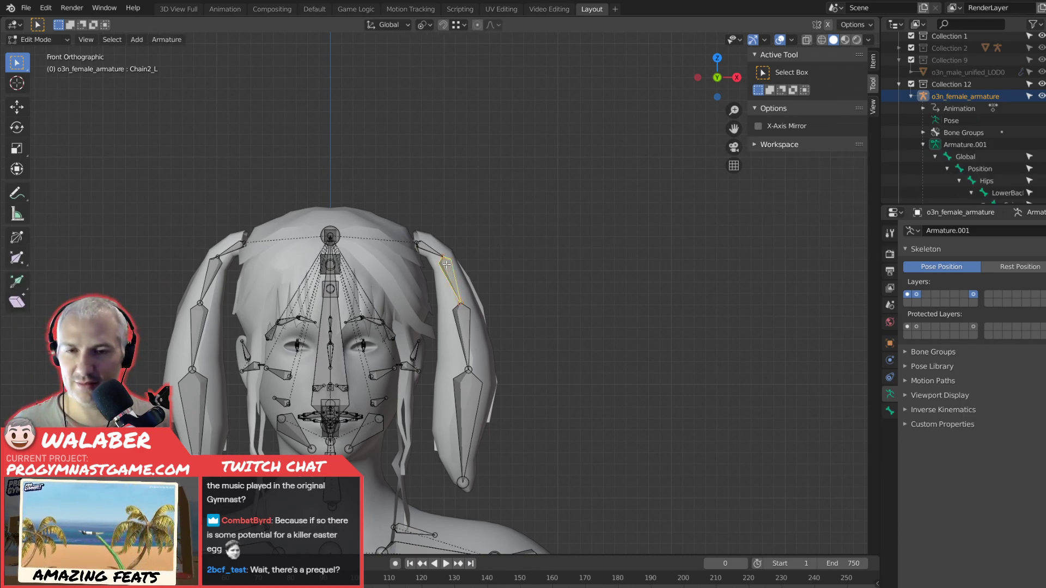
pyautogui.press('Tab')
pyautogui.click(387, 231)
pyautogui.scroll(3, 442, 267)
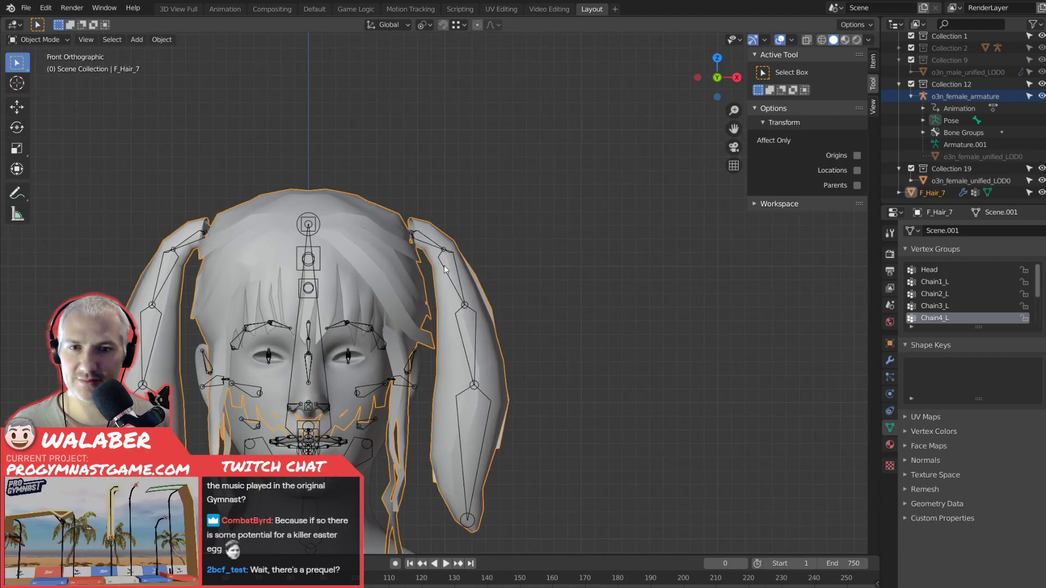
pyautogui.scroll(1, 444, 265)
pyautogui.press('Tab')
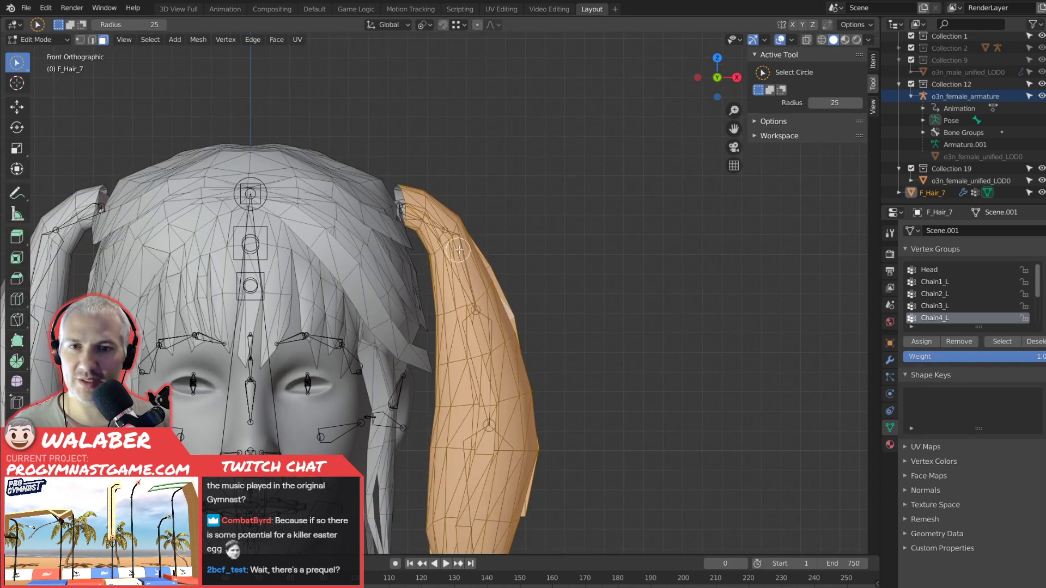
pyautogui.moveTo(517, 239); pyautogui.dragTo(555, 223, button='middle')
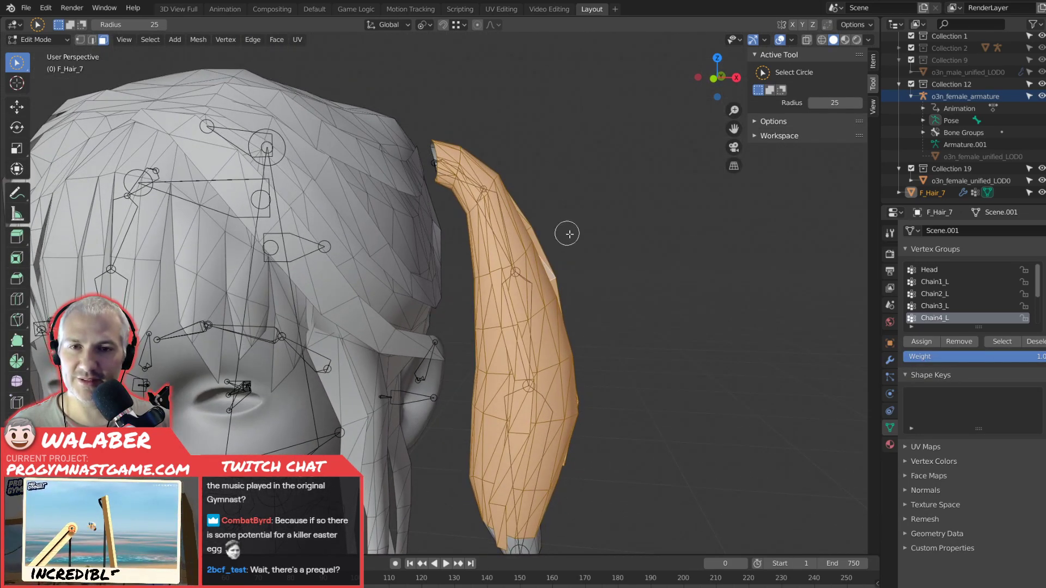
pyautogui.scroll(-2, 585, 238)
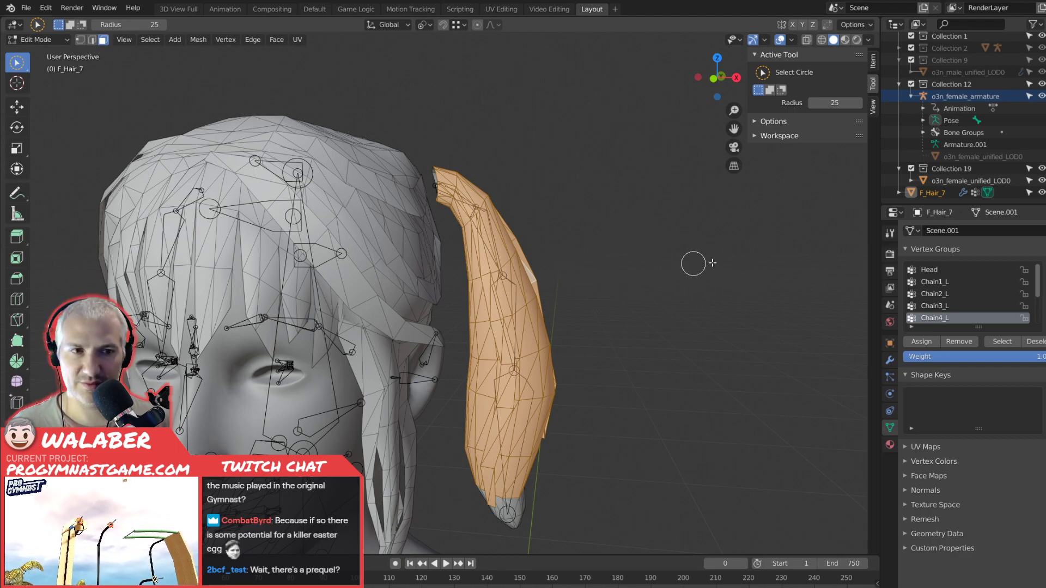
# Replace the selection with the Chain1_L vertices and grow it until it covers the whole pigtail.
pyautogui.click(934, 282)
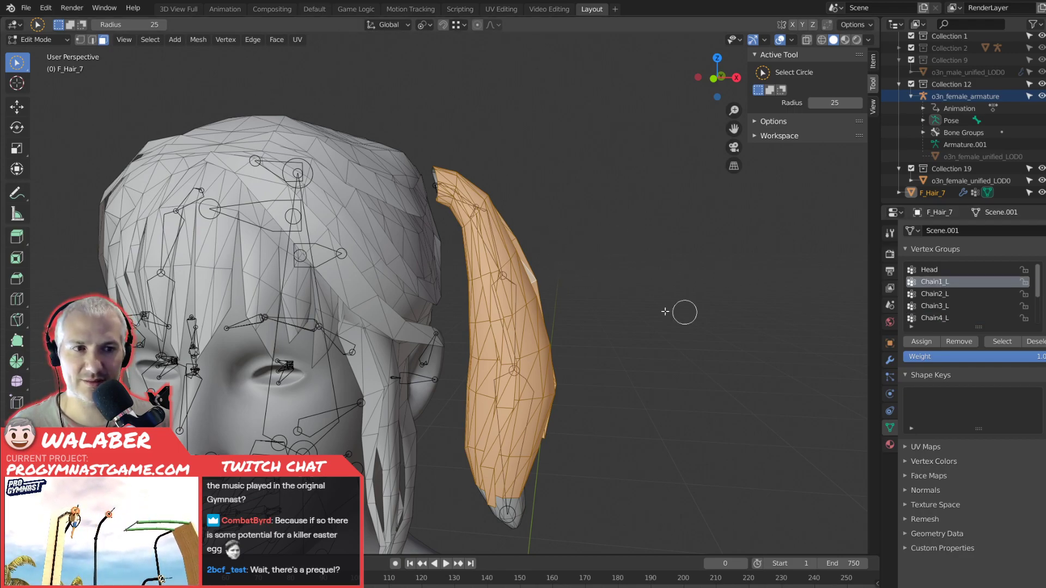
pyautogui.hotkey('alt', 'a')
pyautogui.click(996, 341)
pyautogui.moveTo(714, 296); pyautogui.dragTo(549, 319, button='middle')
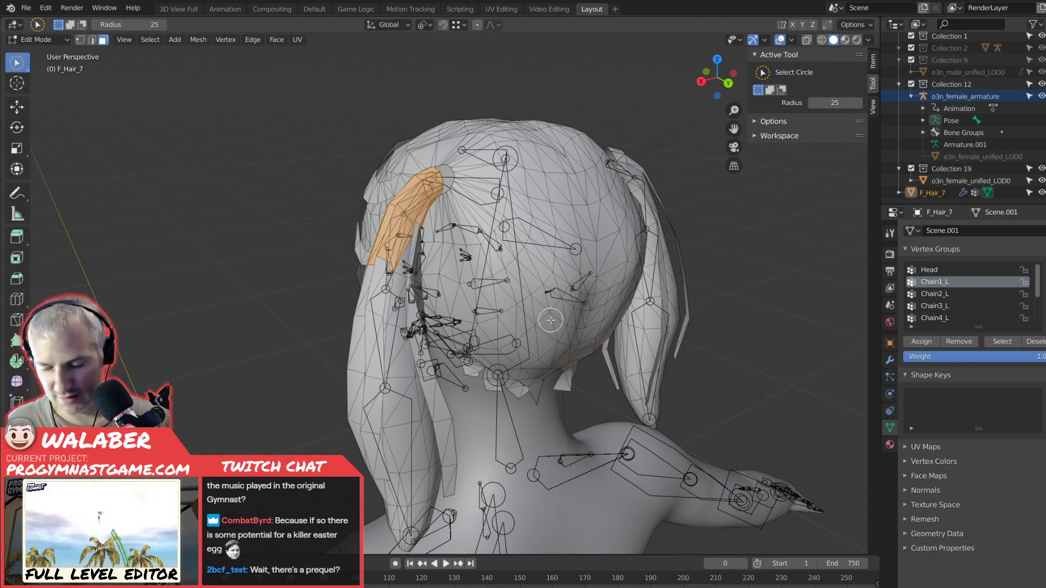
pyautogui.press('ctrl+KP_Add')
pyautogui.press('ctrl+KP_Add')
pyautogui.press('ctrl+KP_Add')
pyautogui.press('ctrl+KP_Add')
pyautogui.press('ctrl+KP_Add')
pyautogui.press('ctrl+KP_Add')
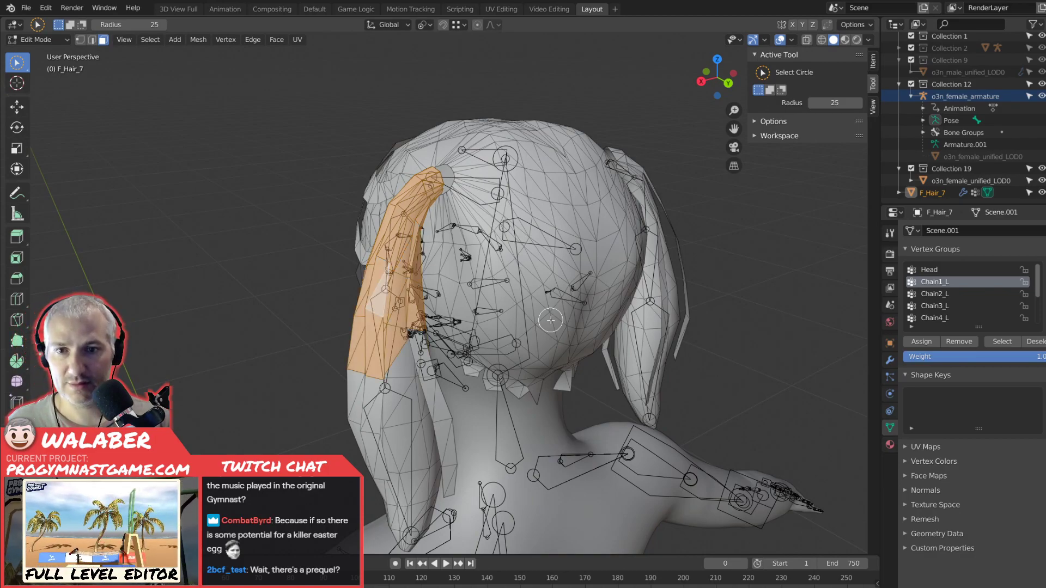
pyautogui.press('ctrl+KP_Add')
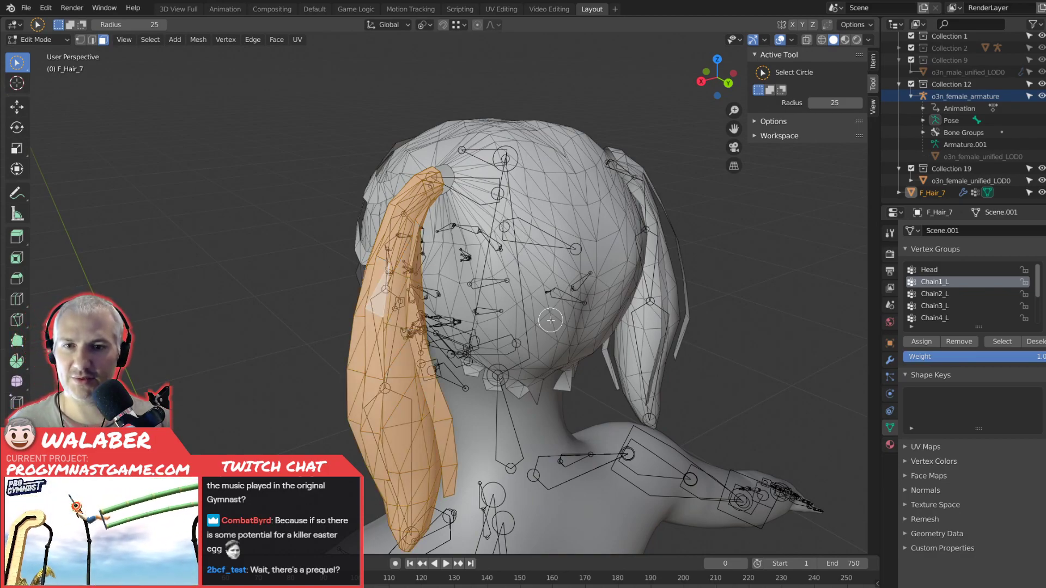
# Return to the front view and switch F_Hair_7 to Weight Paint mode with the whole pigtail selected.
pyautogui.press('KP_1')
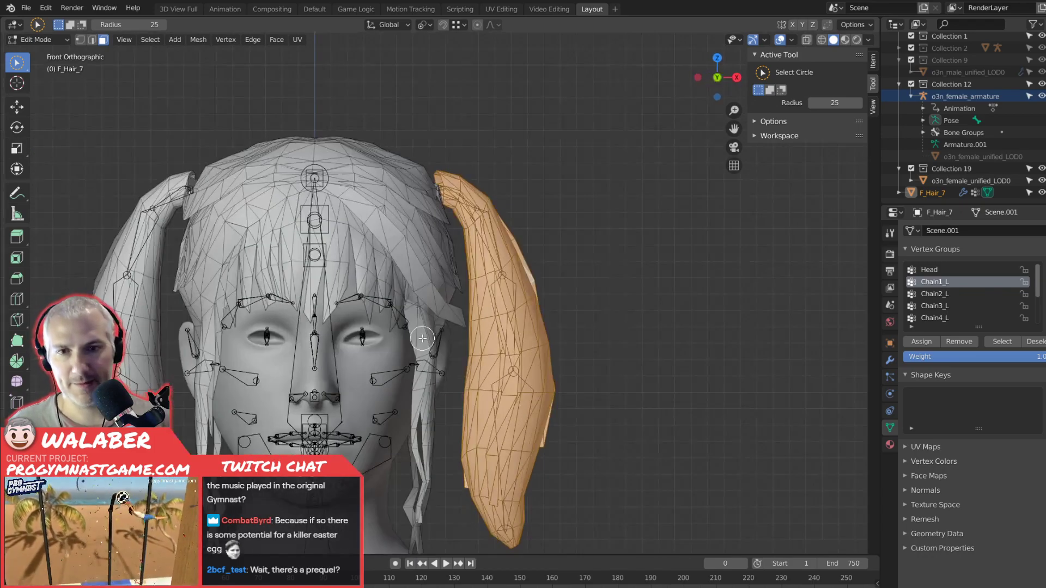
pyautogui.press('Tab')
pyautogui.click(49, 39)
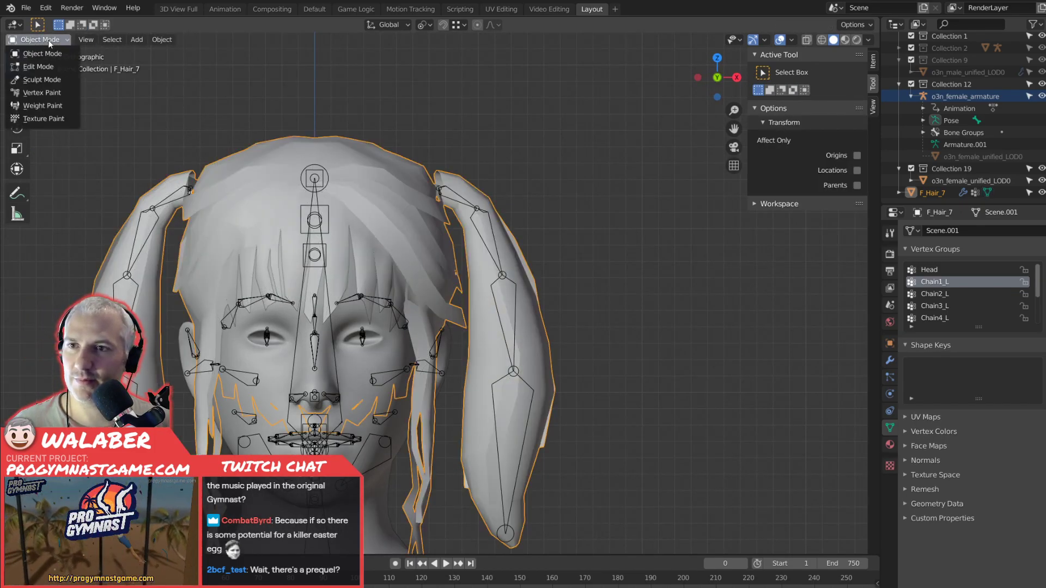
pyautogui.click(42, 105)
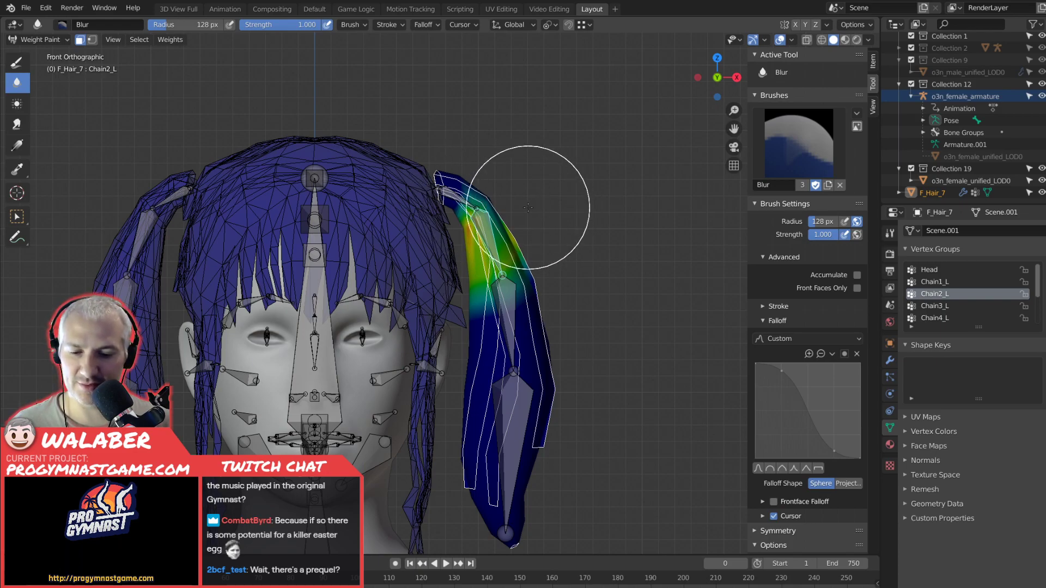
# Select the Chain1_L group, turn on X mirroring for the Gradient tool and apply a linear weight gradient down the upper pigtail.
pyautogui.click(943, 282)
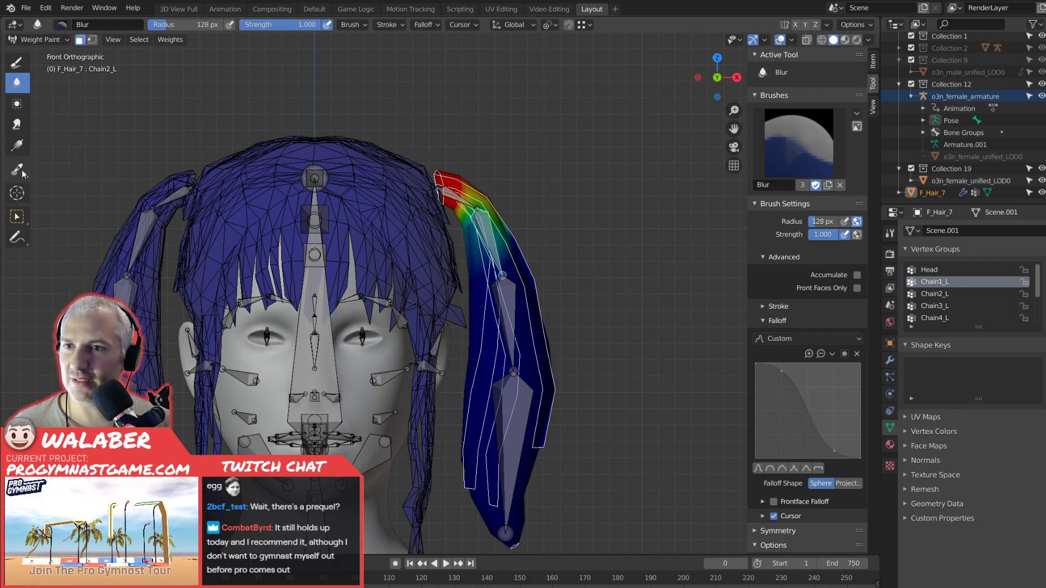
pyautogui.click(17, 145)
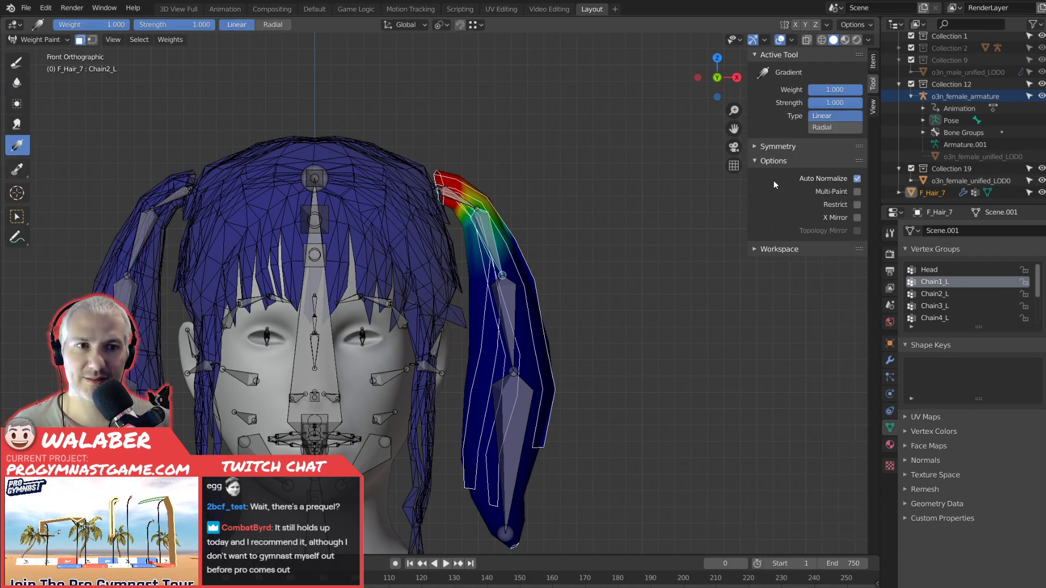
pyautogui.click(755, 147)
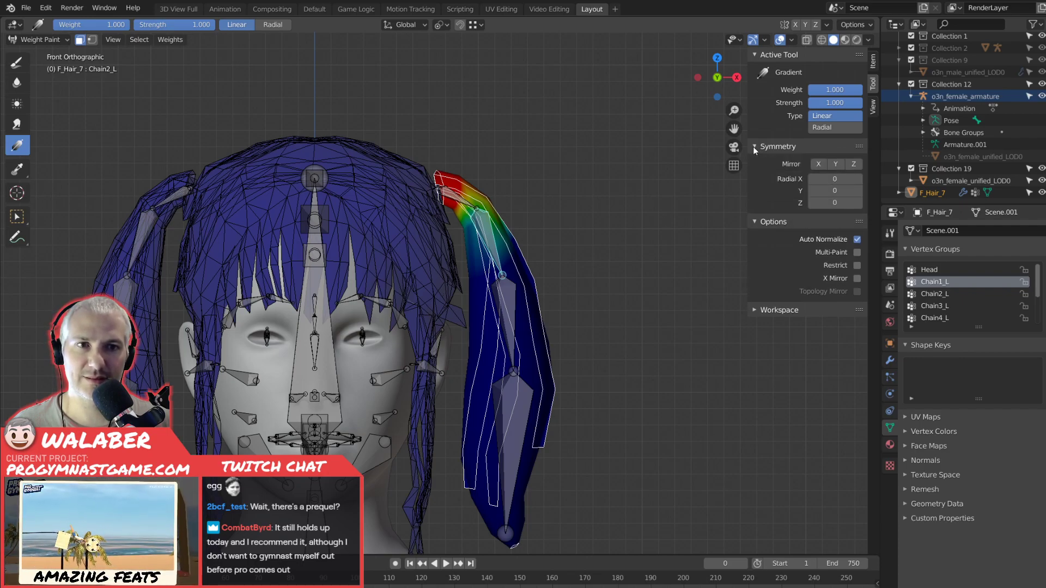
pyautogui.click(817, 164)
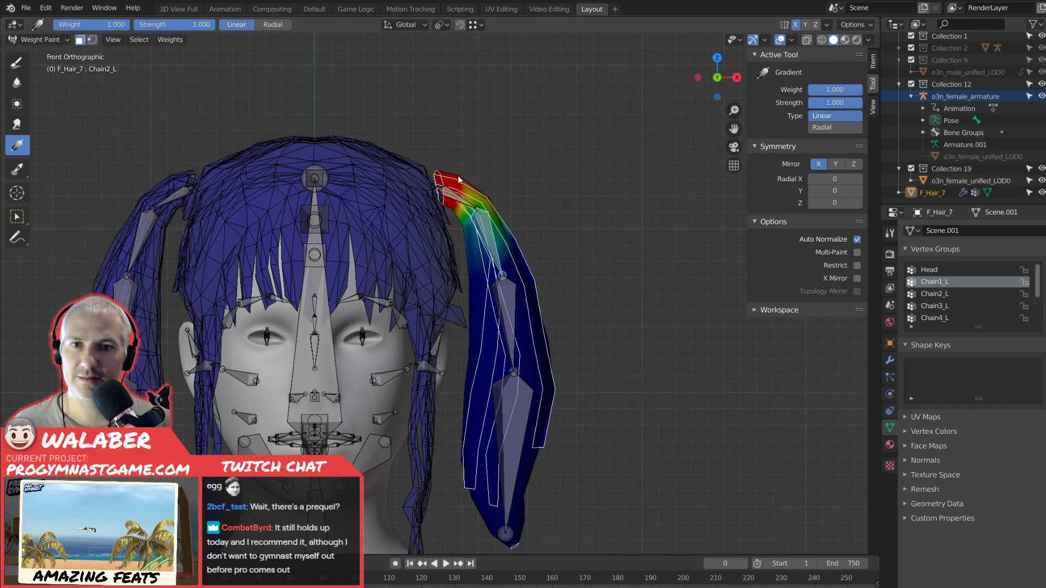
pyautogui.moveTo(462, 200); pyautogui.dragTo(536, 295)
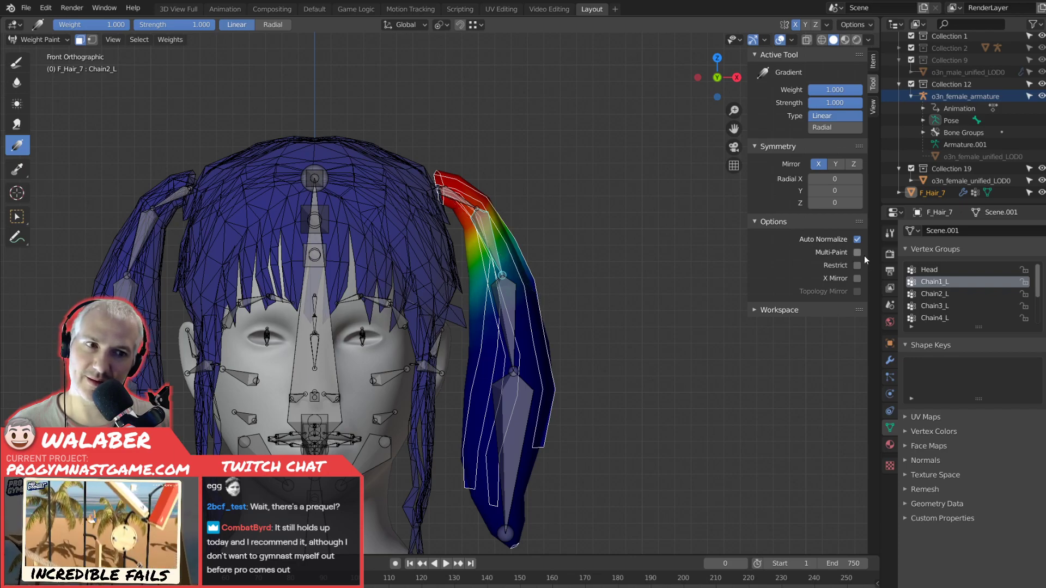
# Try further linear gradients on the pigtail's Chain2_L and Chain1_L groups, and check the Head and Chain1_L weights.
pyautogui.click(933, 294)
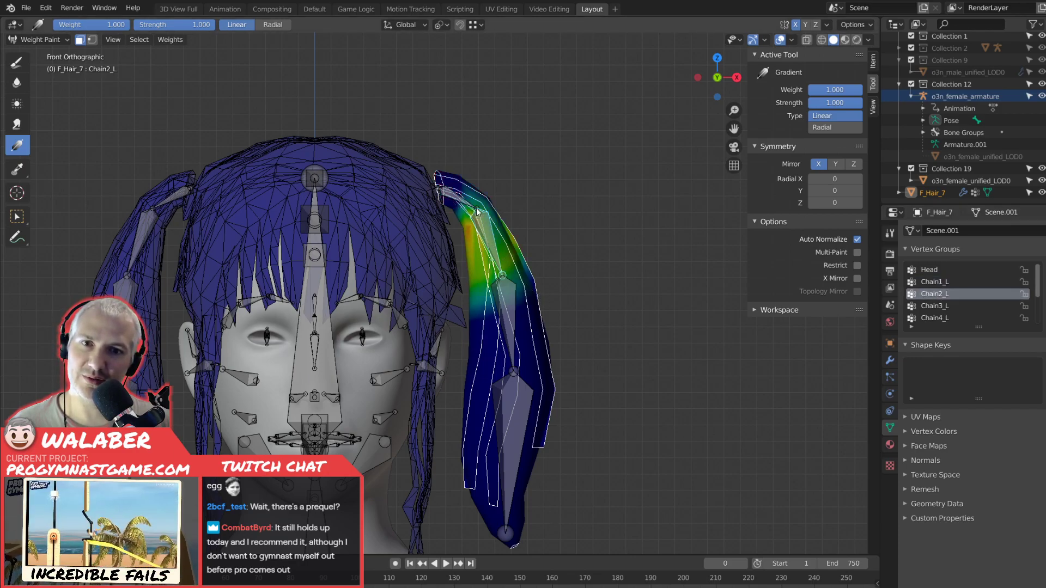
pyautogui.moveTo(475, 217); pyautogui.dragTo(510, 305)
pyautogui.keyDown('ctrl'); pyautogui.click(499, 263); pyautogui.keyUp('ctrl')
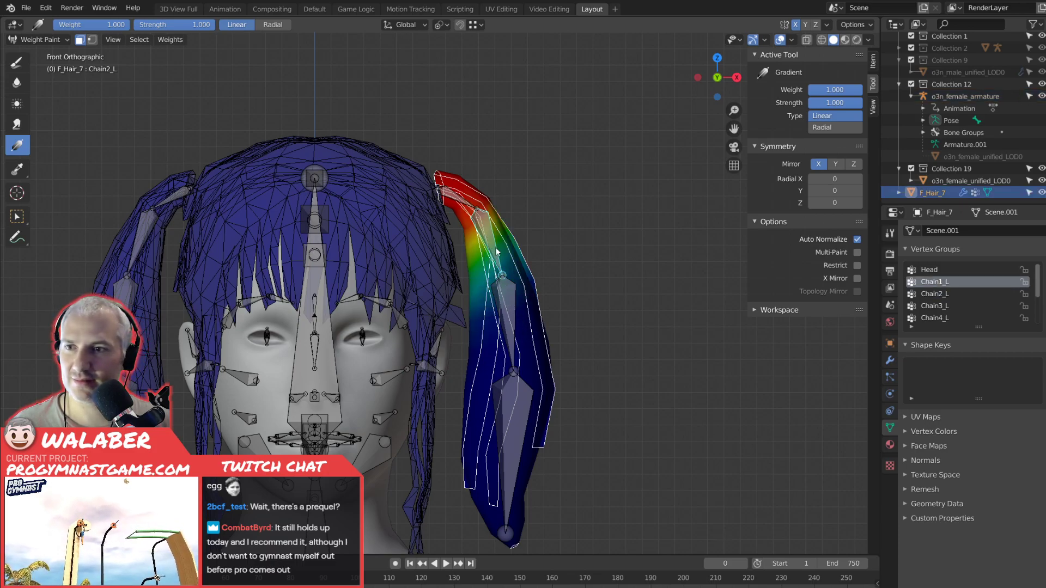
pyautogui.moveTo(434, 175); pyautogui.dragTo(382, 130)
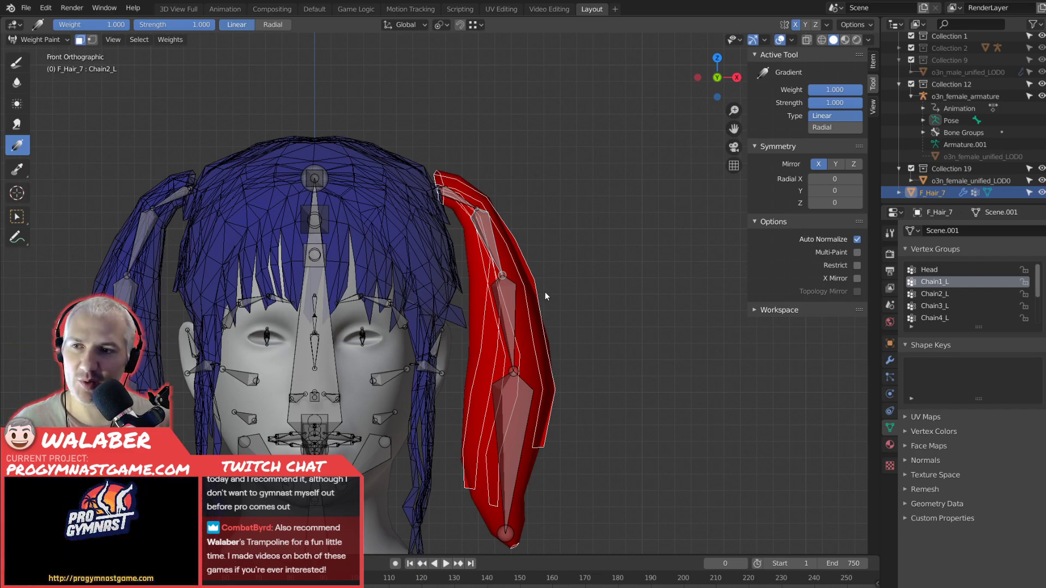
pyautogui.click(934, 269)
pyautogui.click(940, 282)
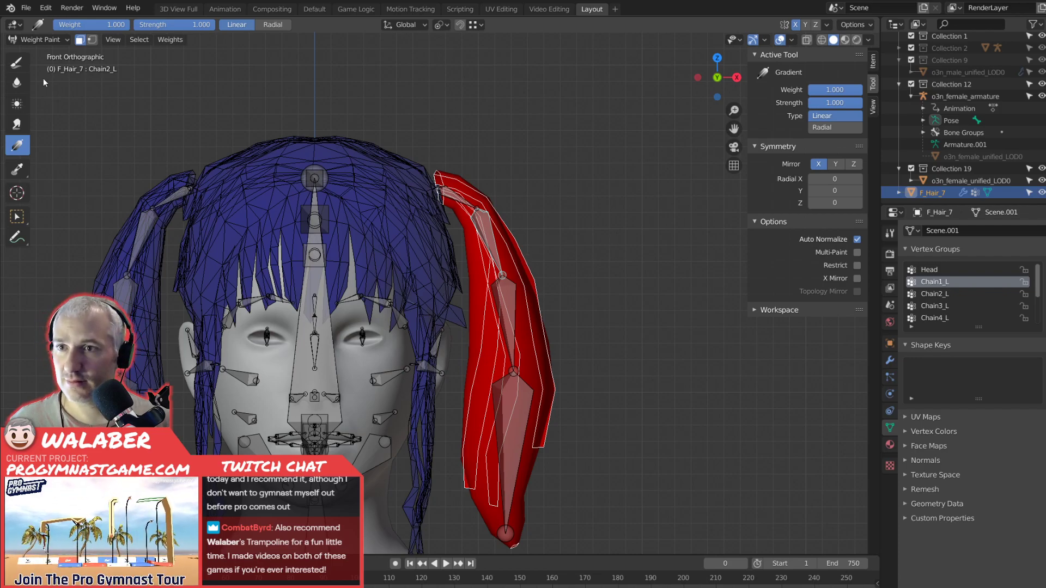
# Fill the selected pigtail's Chain1_L weights with 0.000 and turn off X mirroring for the Gradient tool.
pyautogui.click(17, 61)
pyautogui.moveTo(830, 239); pyautogui.dragTo(809, 240)
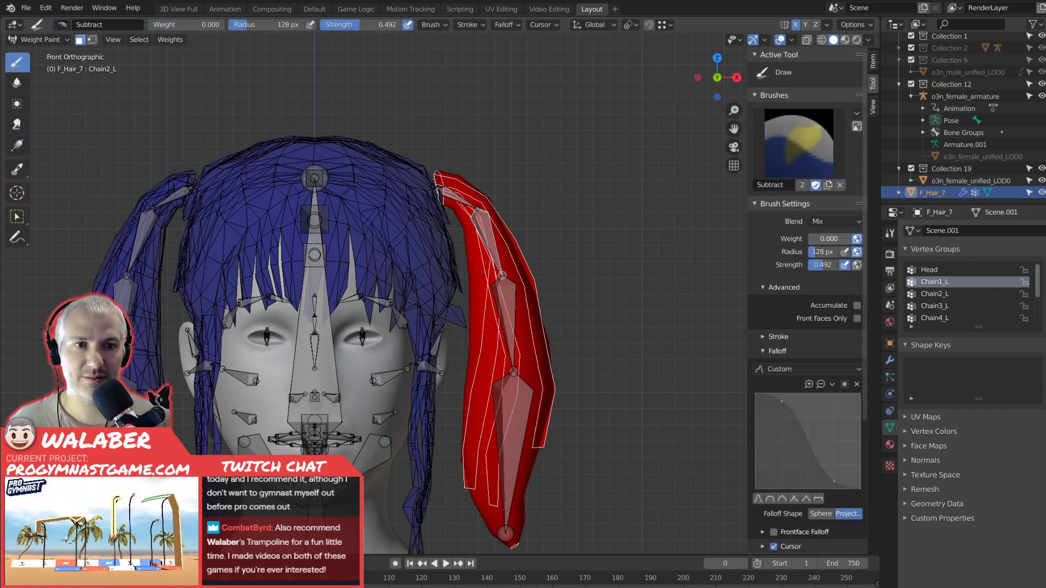
pyautogui.hotkey('shift', 'k')
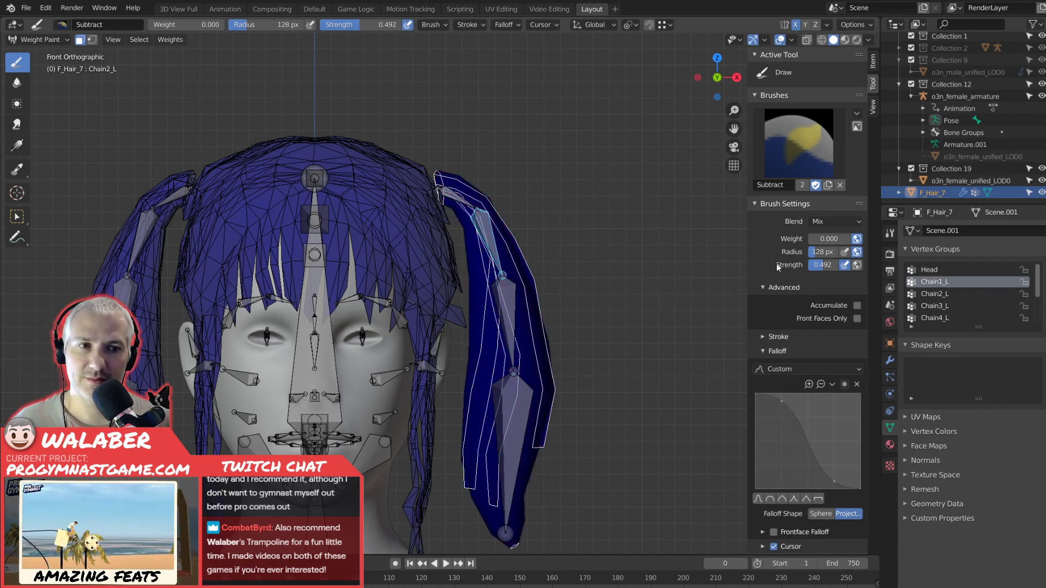
pyautogui.click(19, 150)
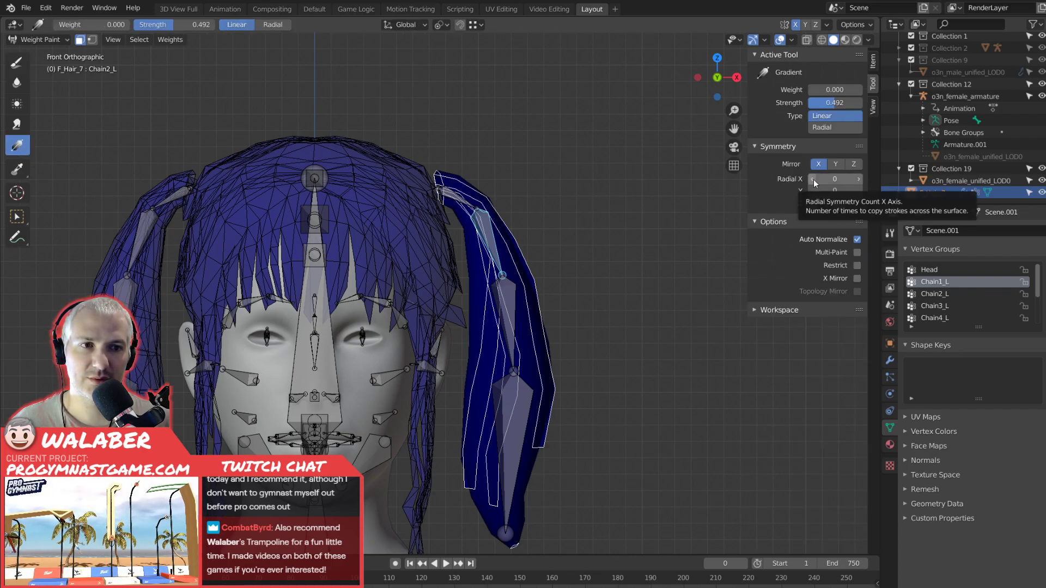
pyautogui.click(818, 164)
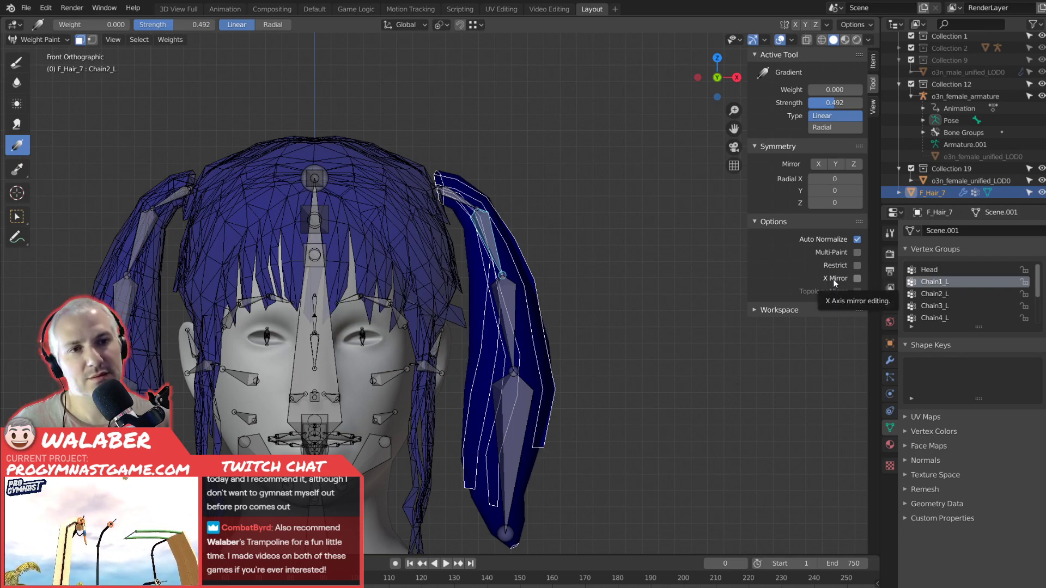
# Try a radial and a linear gradient of weight 1.000 at strength 0.492 on Chain1_L near the pigtail's root.
pyautogui.click(835, 129)
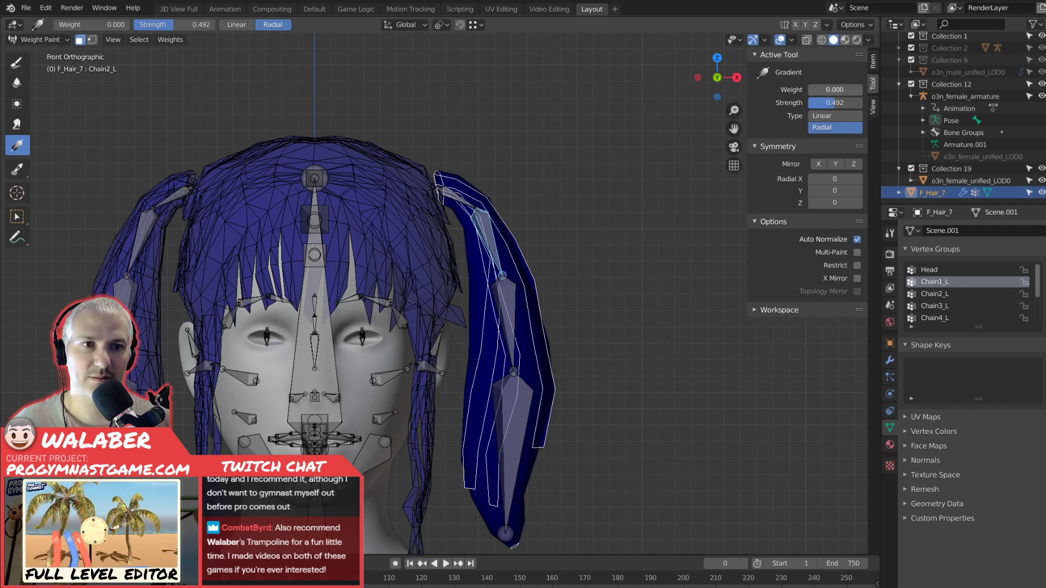
pyautogui.moveTo(825, 90); pyautogui.dragTo(878, 90)
pyautogui.moveTo(461, 205); pyautogui.dragTo(567, 213)
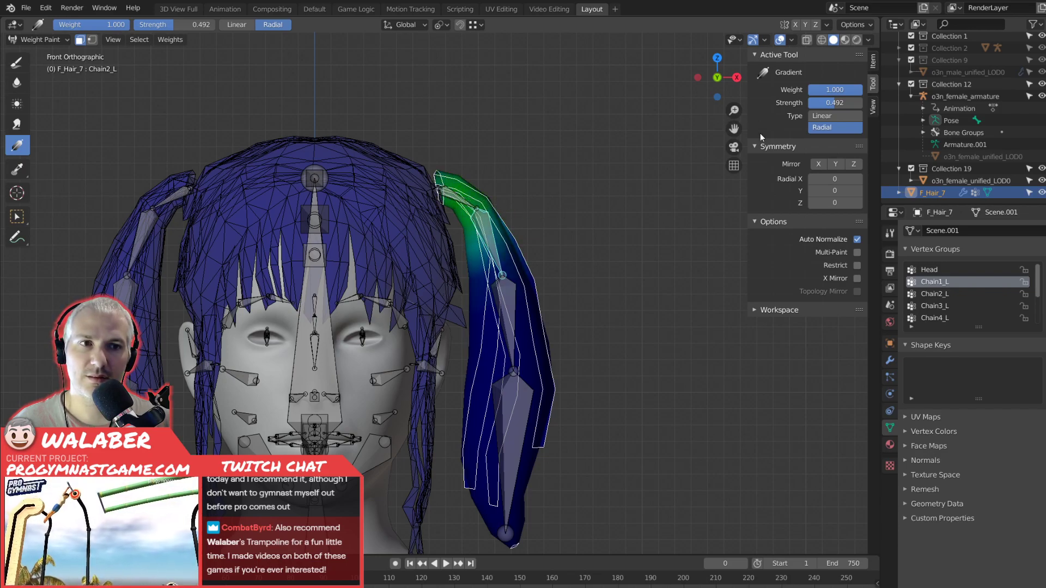
pyautogui.hotkey('ctrl', 'z')
pyautogui.click(827, 114)
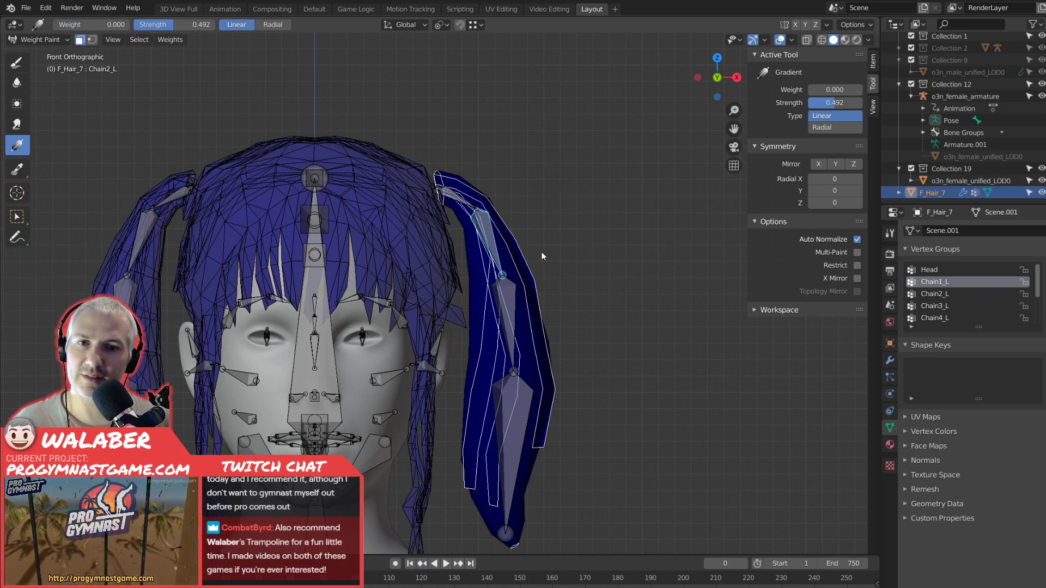
pyautogui.moveTo(817, 90); pyautogui.dragTo(866, 90)
pyautogui.moveTo(439, 187); pyautogui.dragTo(518, 215)
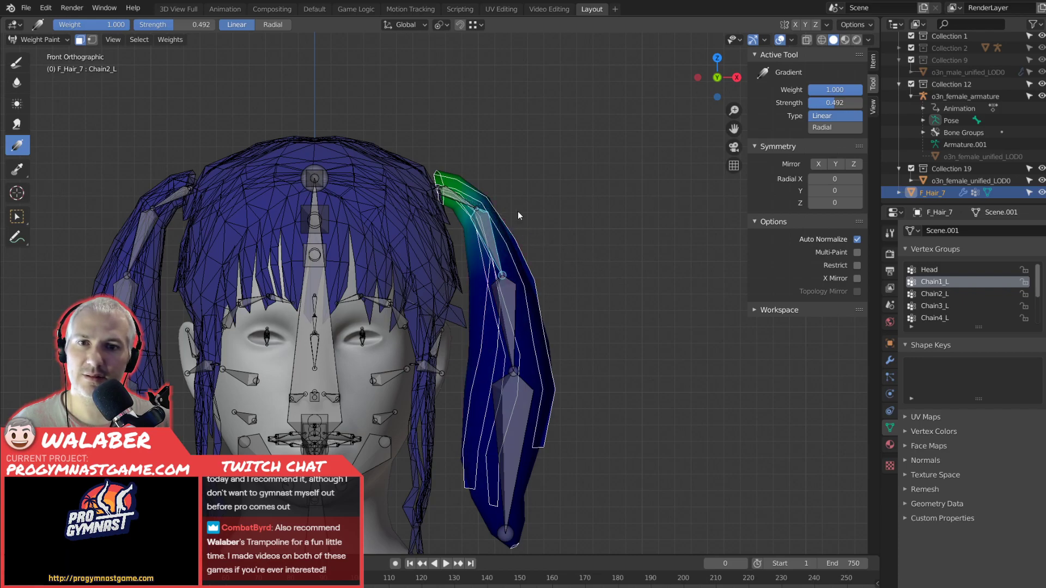
# Undo the partial-strength gradient and apply a linear one to Chain1_L from the pigtail's root, with weight and strength at 1.000.
pyautogui.hotkey('ctrl', 'z')
pyautogui.hotkey('ctrl', 'z')
pyautogui.hotkey('ctrl', 'z')
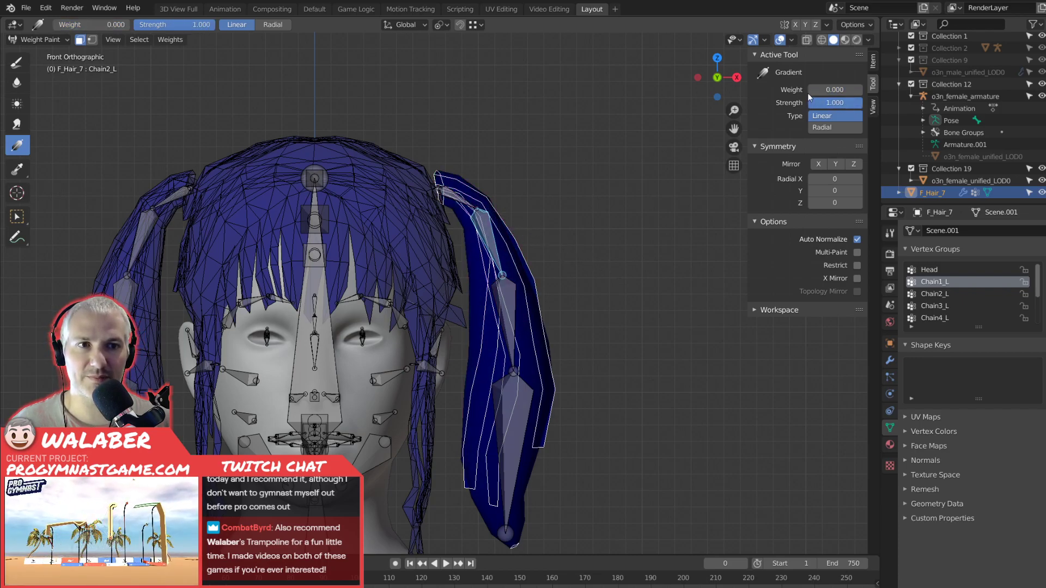
pyautogui.moveTo(809, 91); pyautogui.dragTo(864, 93)
pyautogui.moveTo(434, 181); pyautogui.dragTo(589, 292)
# Select the Chain2_L group and fill its weights on the selected pigtail with 0.000.
pyautogui.click(937, 295)
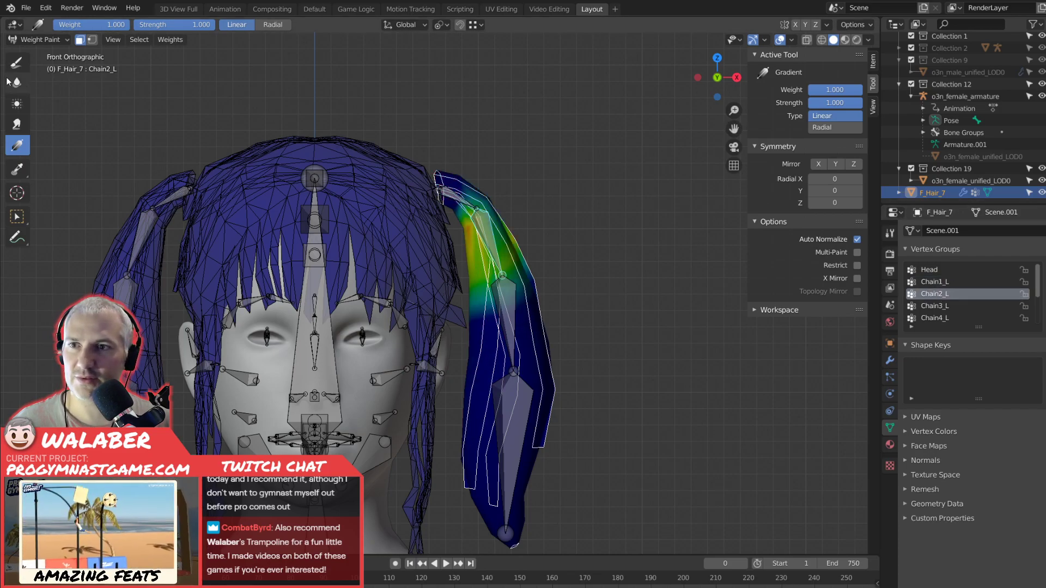
pyautogui.click(16, 62)
pyautogui.moveTo(841, 239); pyautogui.dragTo(782, 237)
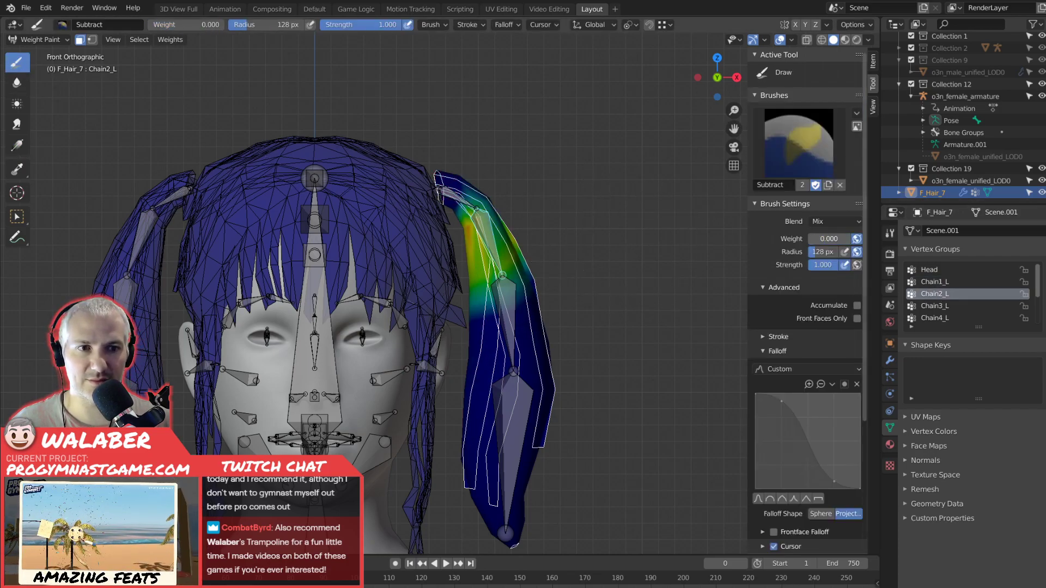
pyautogui.hotkey('shift', 'k')
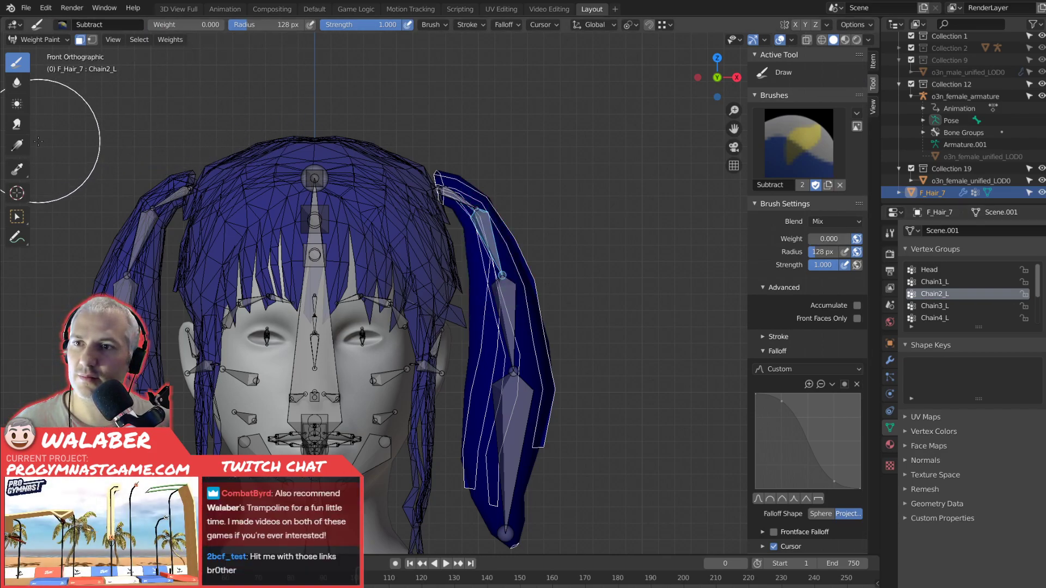
# Apply a radial gradient of weight 1.000 to Chain2_L, centred on its bone in the upper pigtail.
pyautogui.click(17, 145)
pyautogui.click(822, 128)
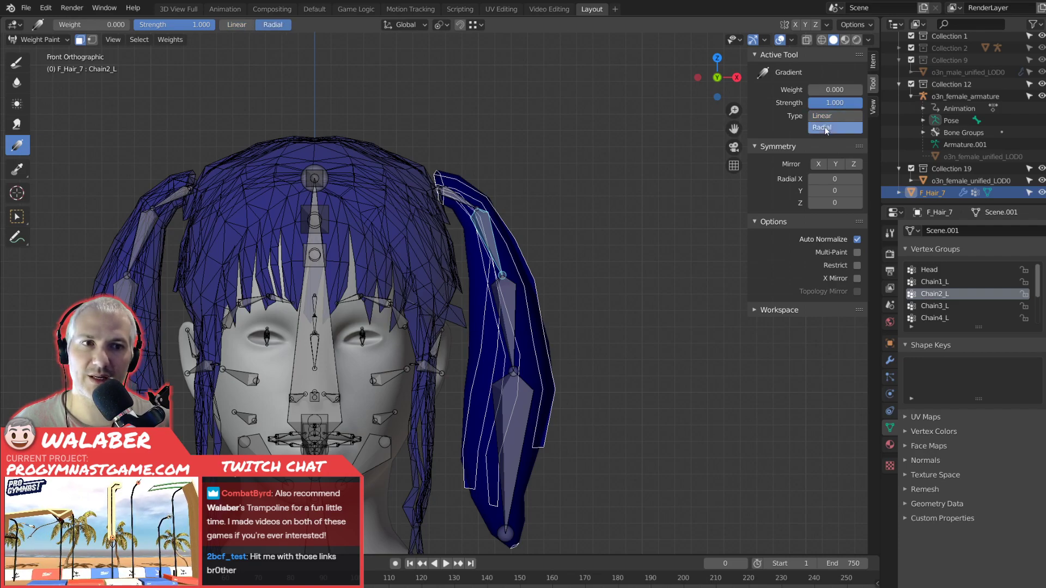
pyautogui.moveTo(826, 90); pyautogui.dragTo(861, 90)
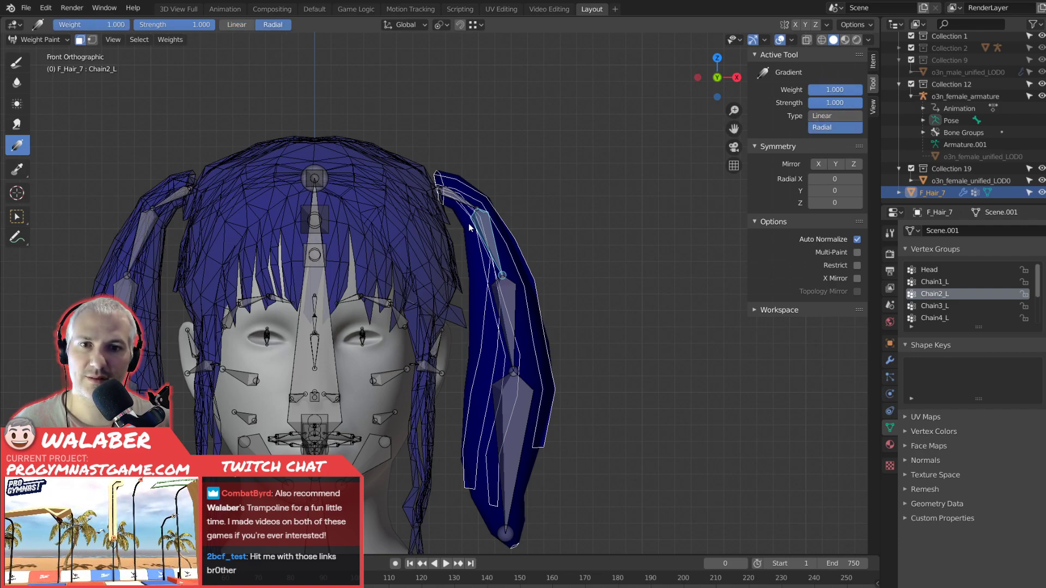
pyautogui.moveTo(491, 246); pyautogui.dragTo(542, 369)
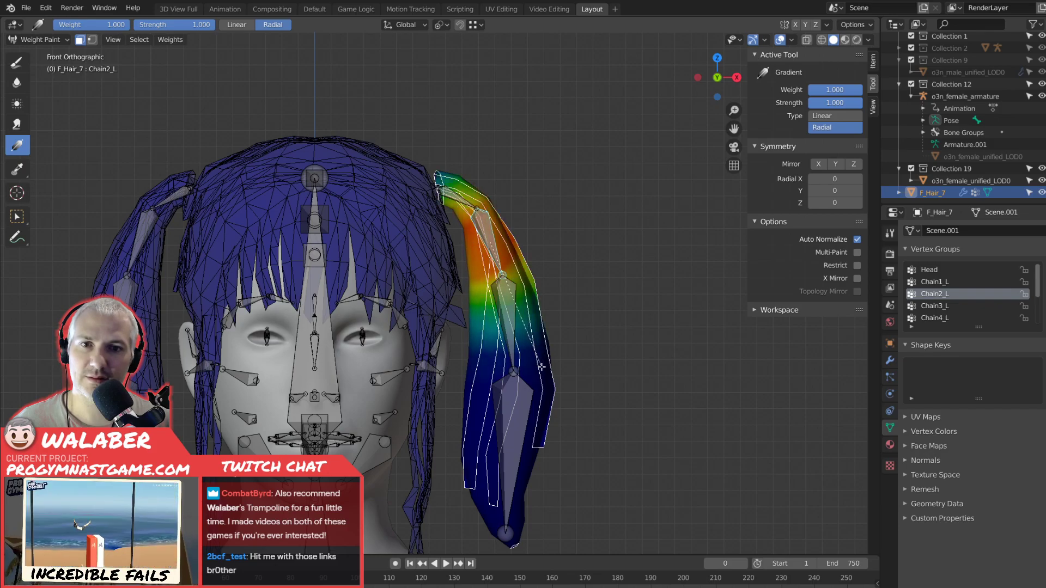
# Select the Chain3_L group and fill its weights on the selected pigtail with 0.000.
pyautogui.click(933, 306)
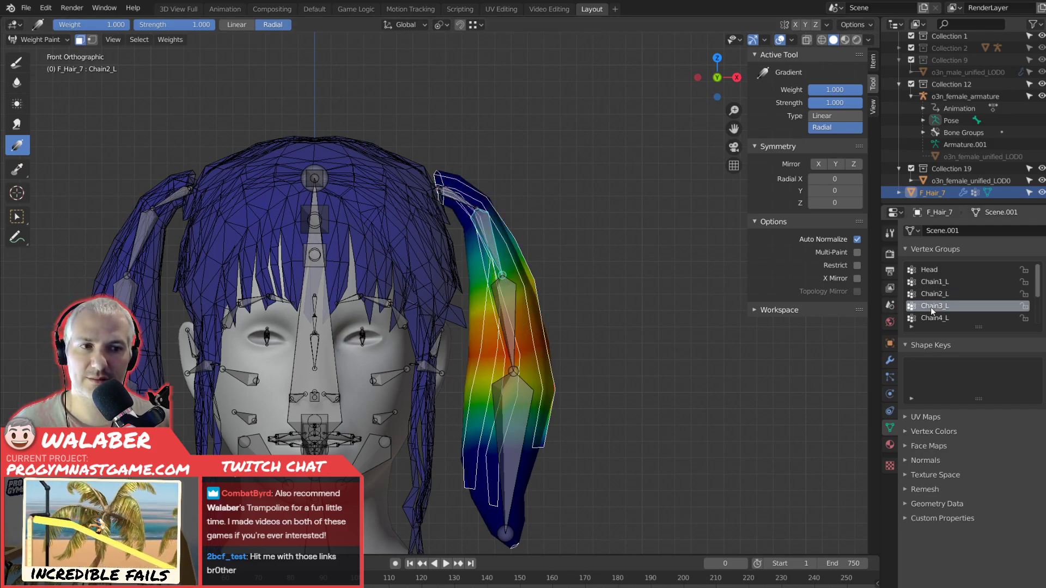
pyautogui.click(17, 61)
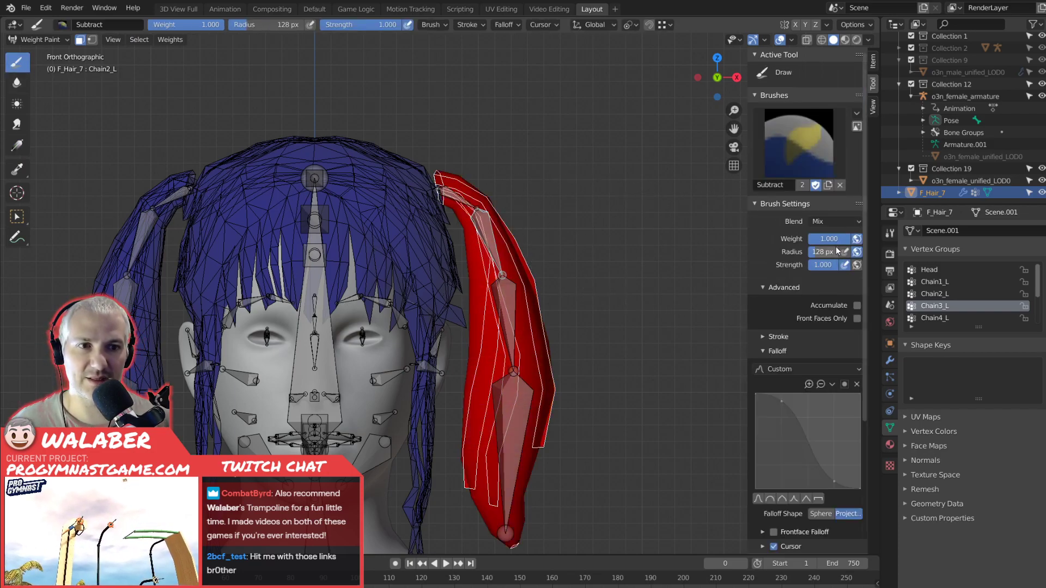
pyautogui.moveTo(837, 240); pyautogui.dragTo(808, 240)
pyautogui.hotkey('shift', 'k')
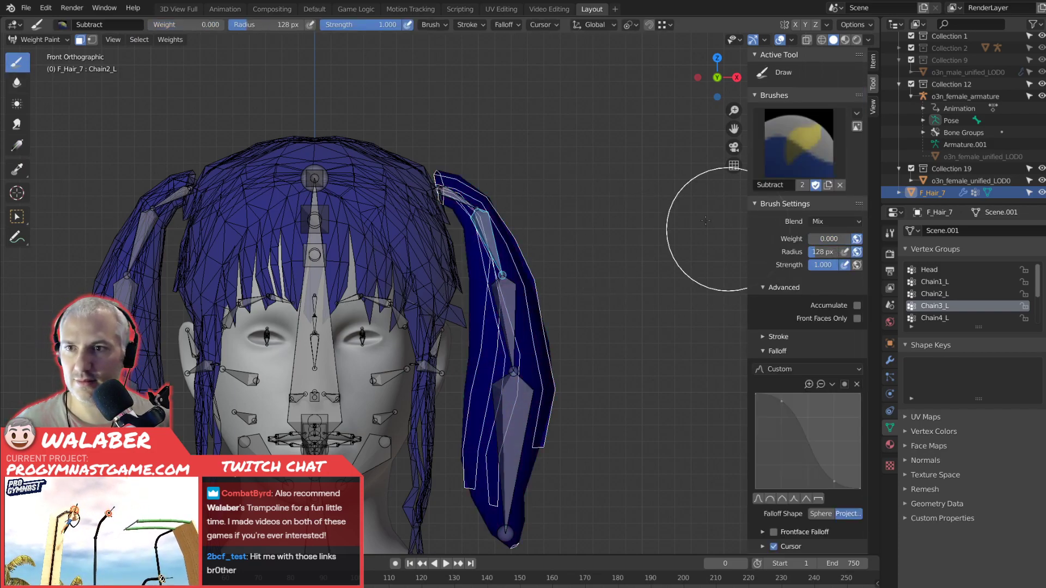
# Apply a radial gradient to Chain3_L centred on its mid-pigtail bone, with the gradient weight at 1.000.
pyautogui.click(14, 148)
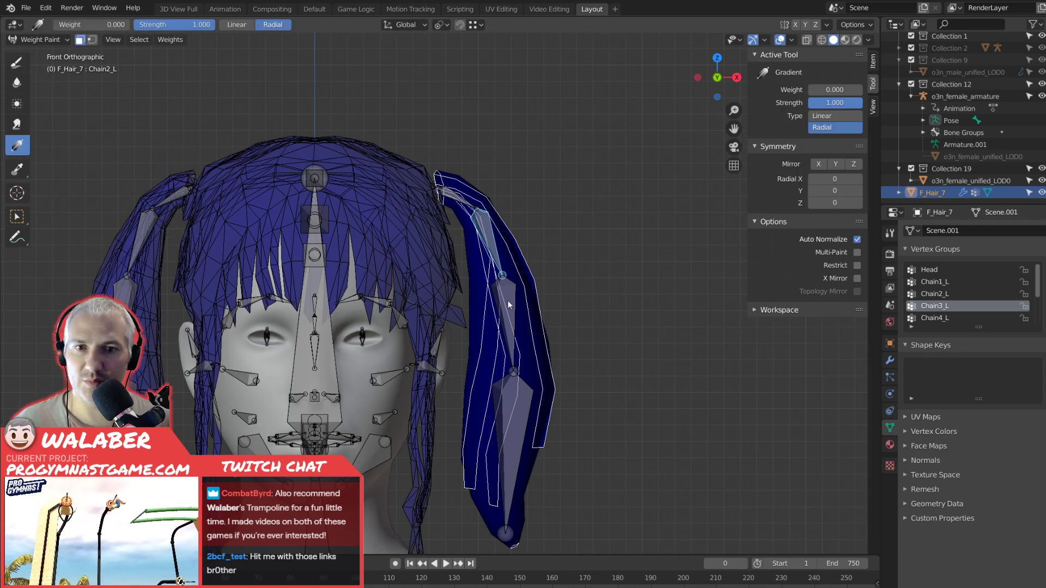
pyautogui.click(932, 297)
pyautogui.click(938, 306)
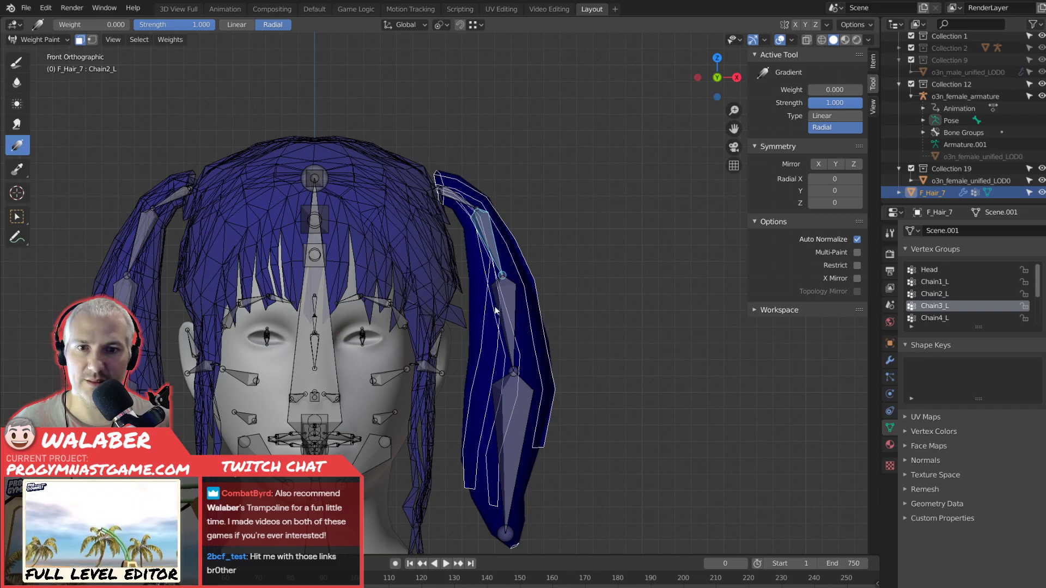
pyautogui.moveTo(511, 325); pyautogui.dragTo(641, 429)
pyautogui.moveTo(819, 94); pyautogui.dragTo(862, 91)
pyautogui.hotkey('ctrl', 'z')
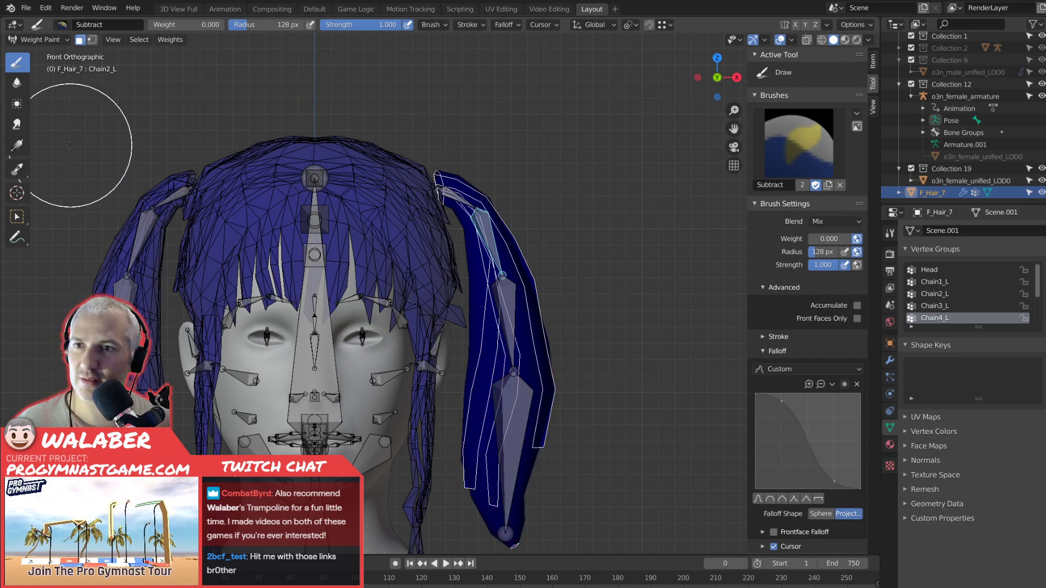
# Apply a radial gradient of weight 1.000 to Chain4_L, centred on the lowest pigtail bone.
pyautogui.click(17, 146)
pyautogui.moveTo(814, 90); pyautogui.dragTo(862, 90)
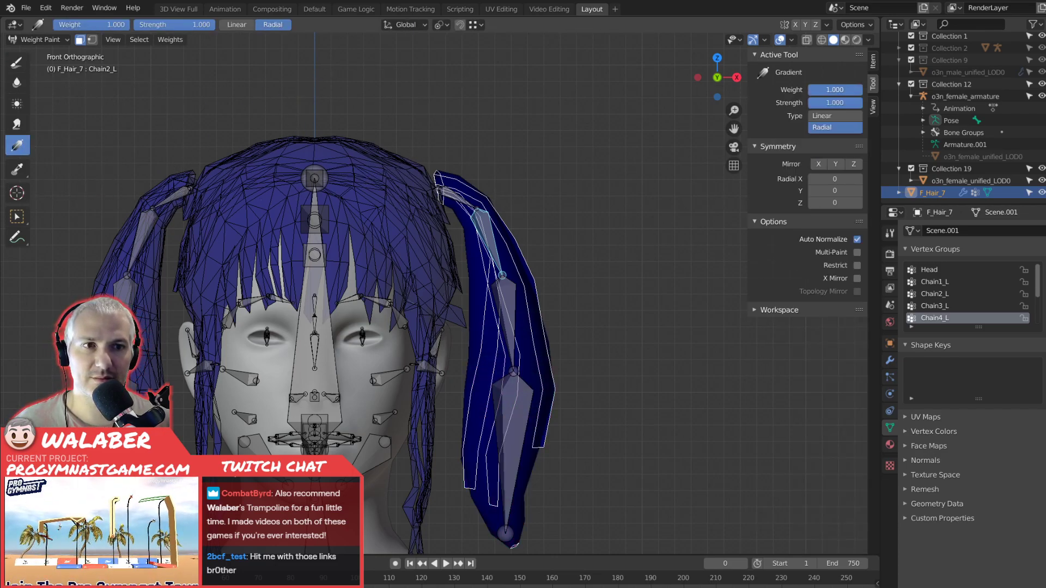
pyautogui.moveTo(512, 430); pyautogui.dragTo(588, 419)
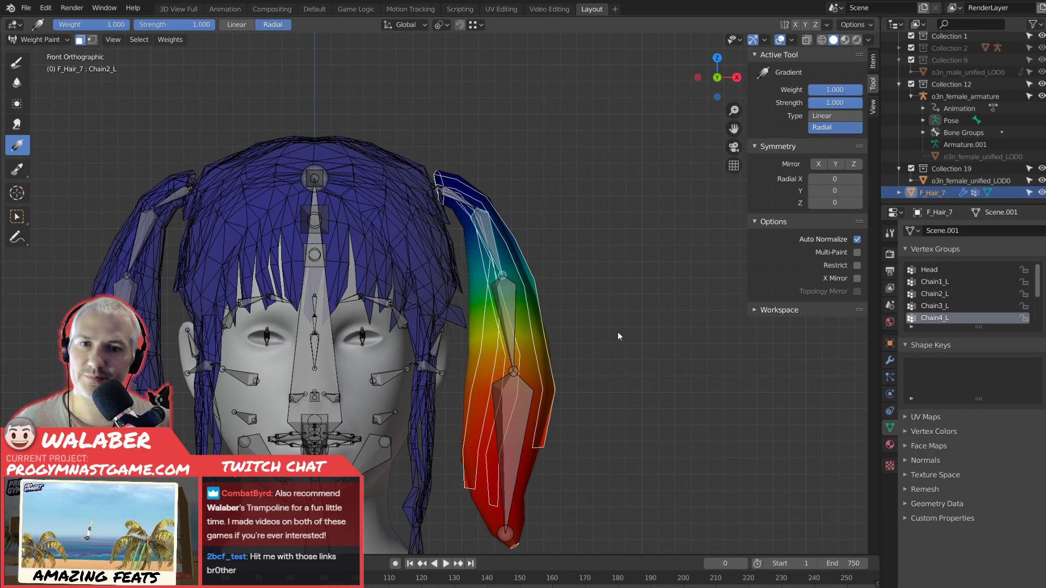
# Leave Weight Paint for the armature's Pose Mode and test-rotate Chain3_L and the pigtail's topmost bone, cancelling each rotation.
pyautogui.click(35, 39)
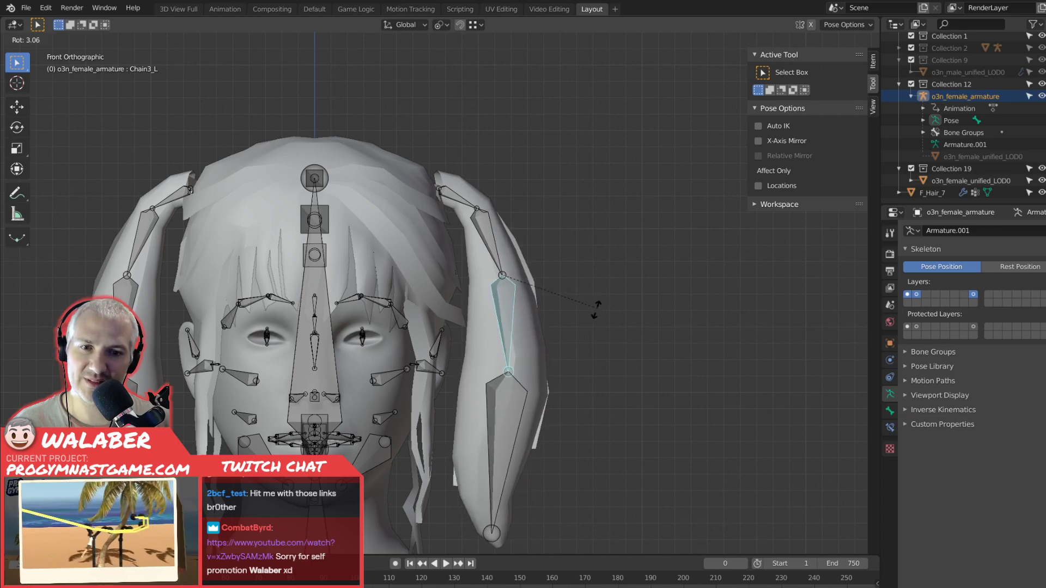
pyautogui.press('r')
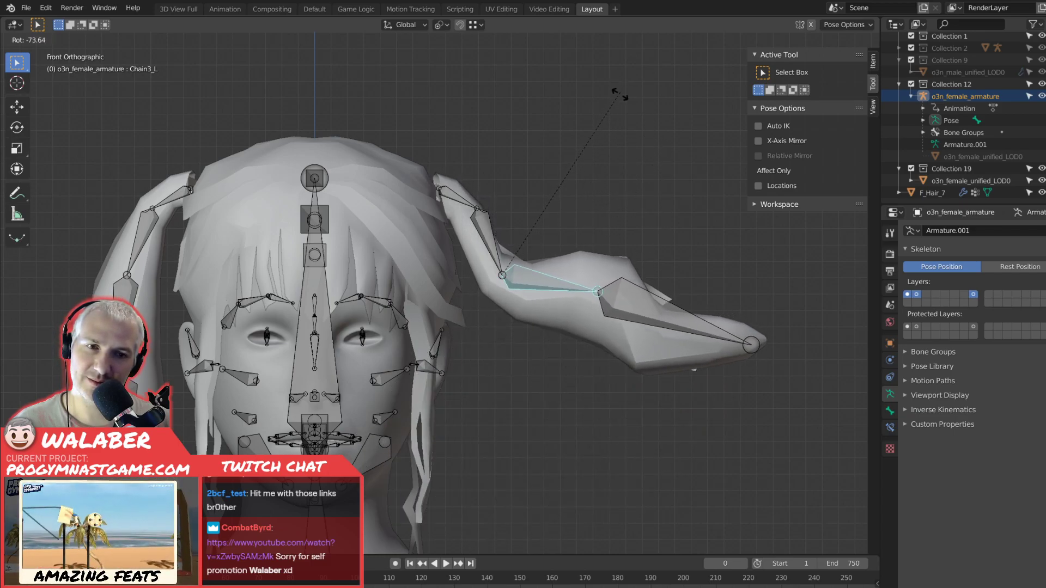
pyautogui.press('Escape')
pyautogui.click(456, 197)
pyautogui.press('r')
pyautogui.press('Escape')
# Return the armature to Object Mode and select the F_Hair_7 mesh.
pyautogui.moveTo(512, 193); pyautogui.dragTo(509, 232, button='middle')
pyautogui.click(31, 40)
pyautogui.click(42, 53)
pyautogui.click(249, 119)
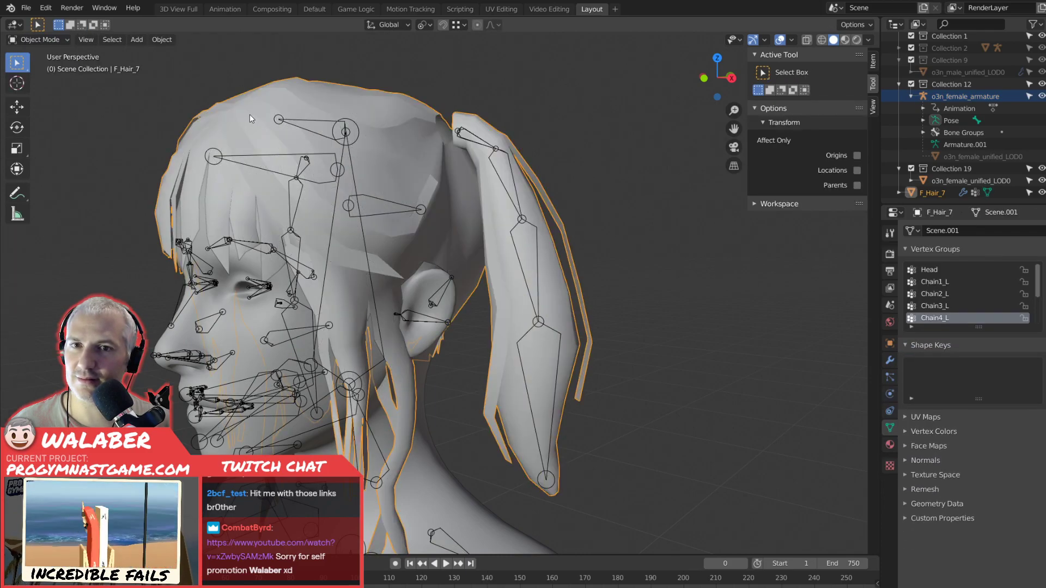
# Enter Weight Paint on F_Hair_7, make the Head vertex group active and select the left pigtail's faces in Edit Mode as the paint mask.
pyautogui.click(48, 42)
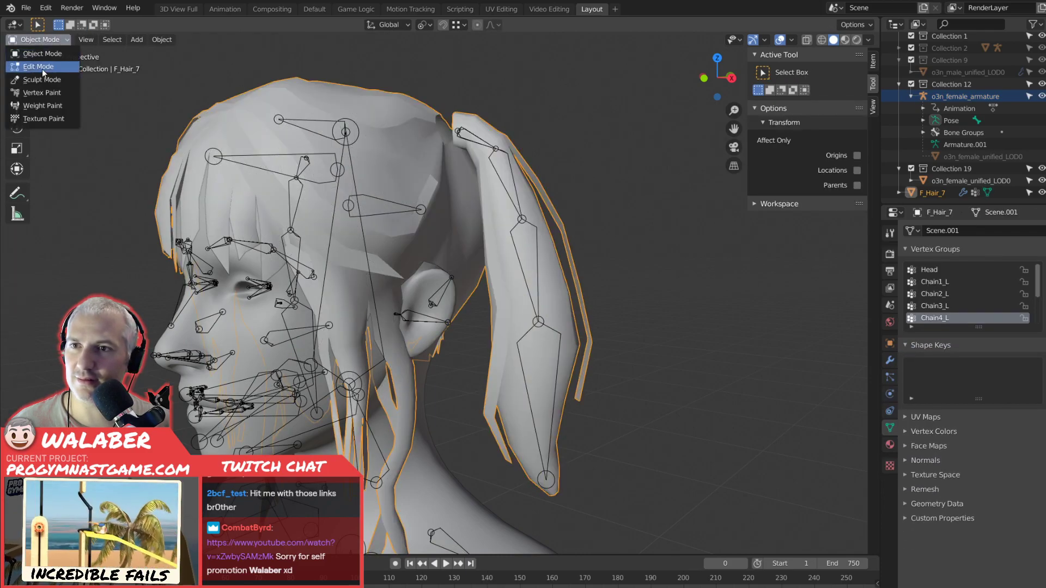
pyautogui.click(47, 106)
pyautogui.moveTo(675, 296); pyautogui.dragTo(679, 320, button='middle')
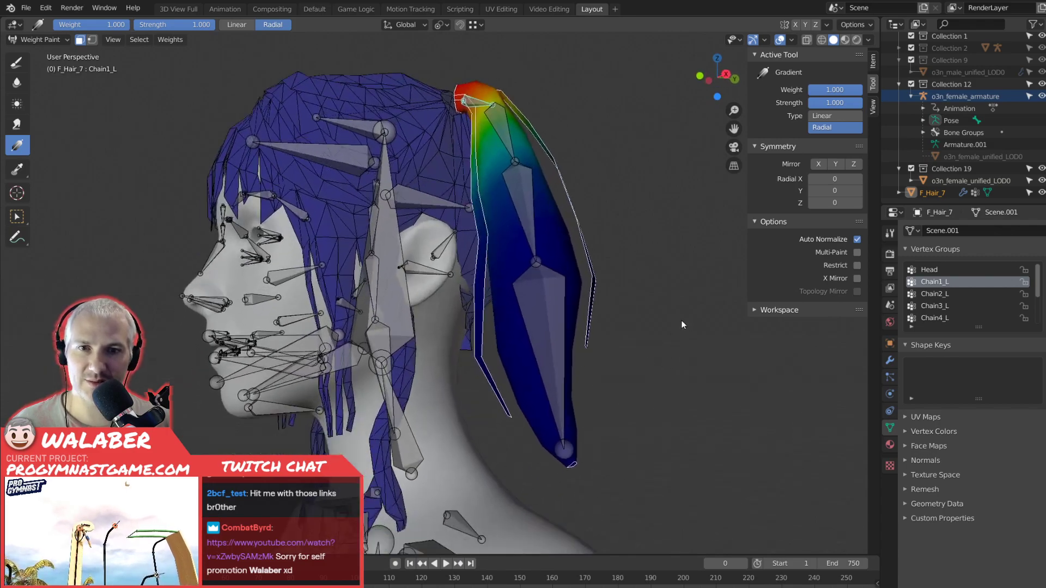
pyautogui.click(929, 269)
pyautogui.moveTo(685, 378)
pyautogui.mouseDown(button='middle')
pyautogui.moveTo(628, 379)
pyautogui.moveTo(701, 391)
pyautogui.mouseUp(button='middle')
pyautogui.press('Tab')
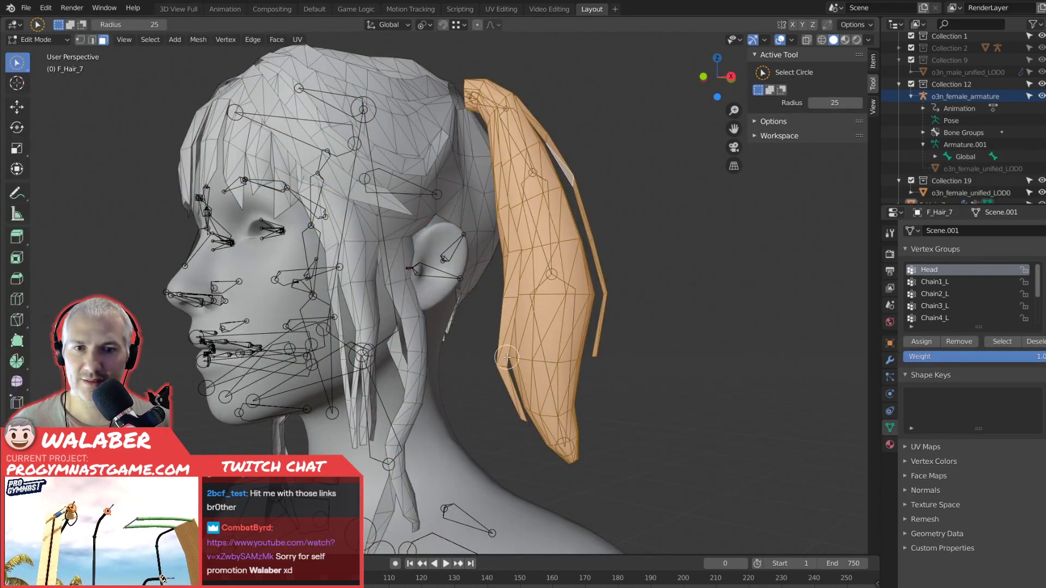
pyautogui.press('Tab')
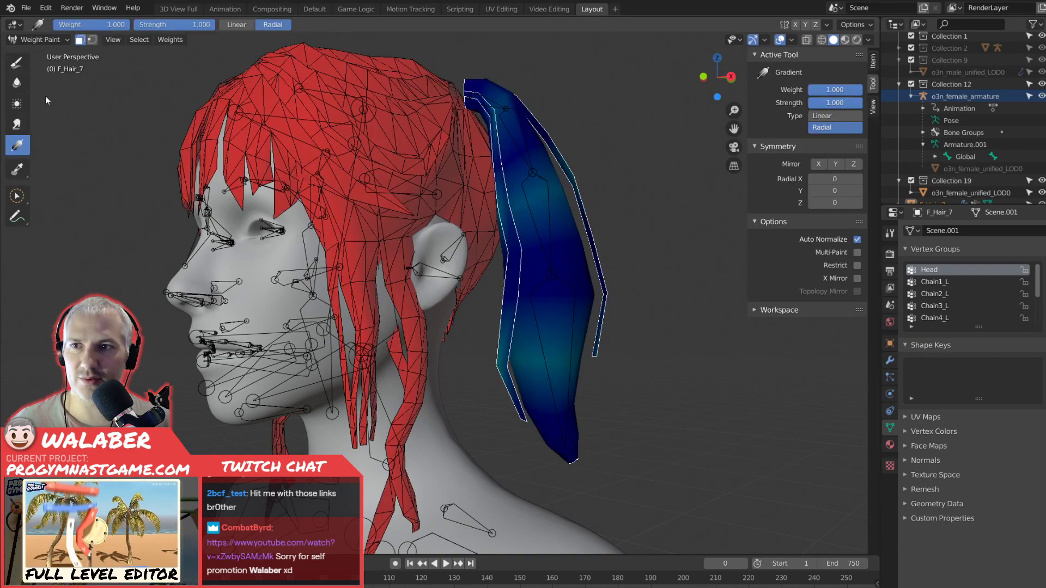
# Fill the masked left pigtail in the Head group with weight 0.000, using the Draw brush.
pyautogui.click(20, 66)
pyautogui.moveTo(833, 241); pyautogui.dragTo(807, 238)
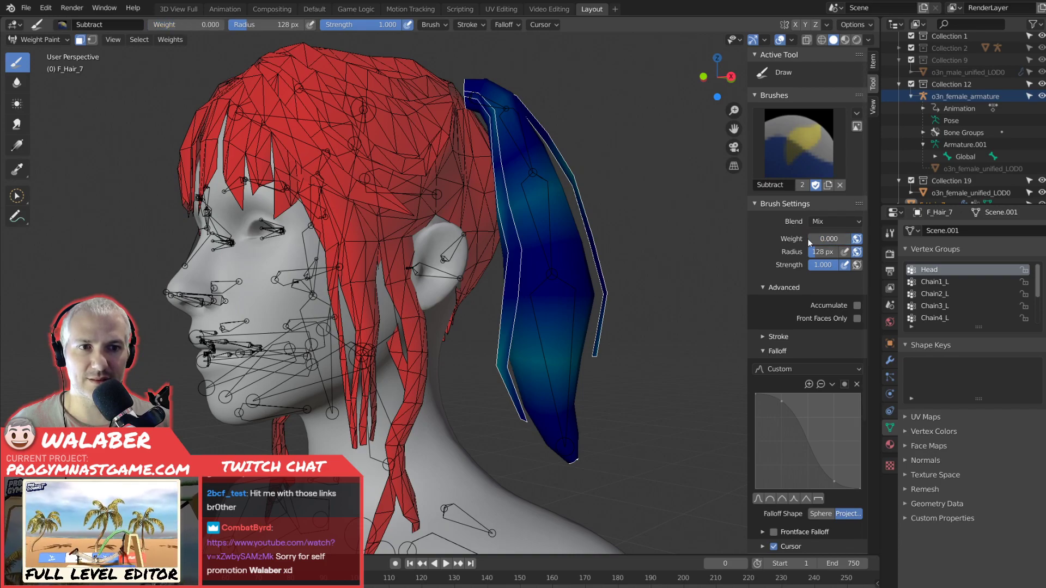
pyautogui.hotkey('shift', 'k')
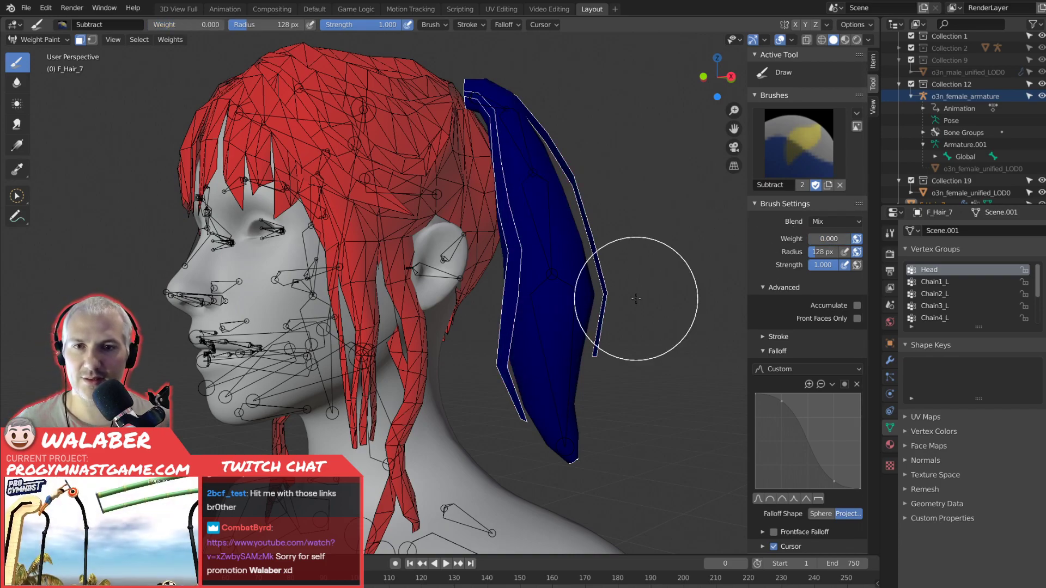
pyautogui.moveTo(591, 319); pyautogui.dragTo(554, 353, button='middle')
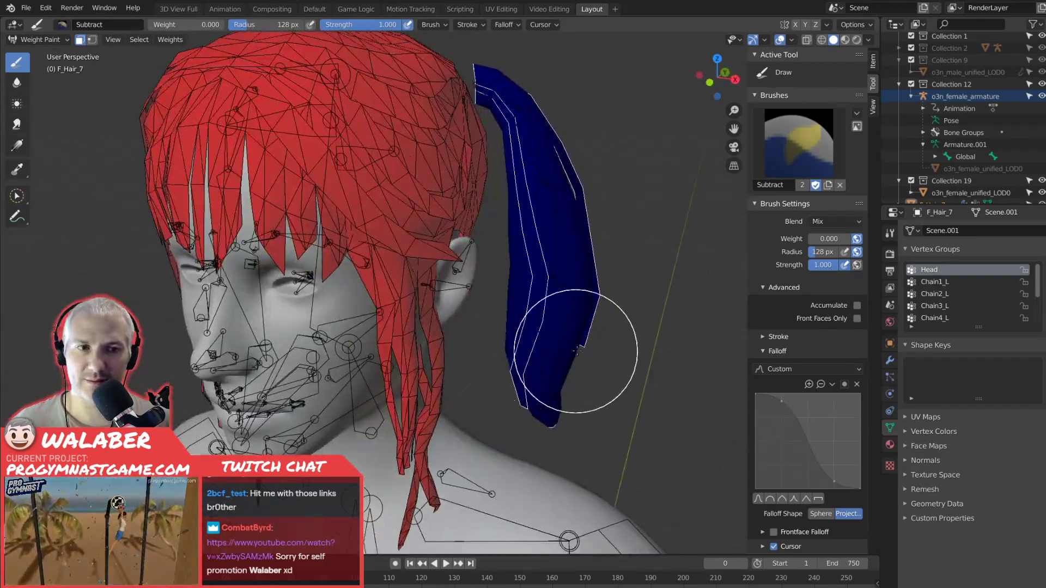
# Return to Object Mode, select o3n_female_armature and put it into Pose Mode, seen from the front.
pyautogui.click(39, 40)
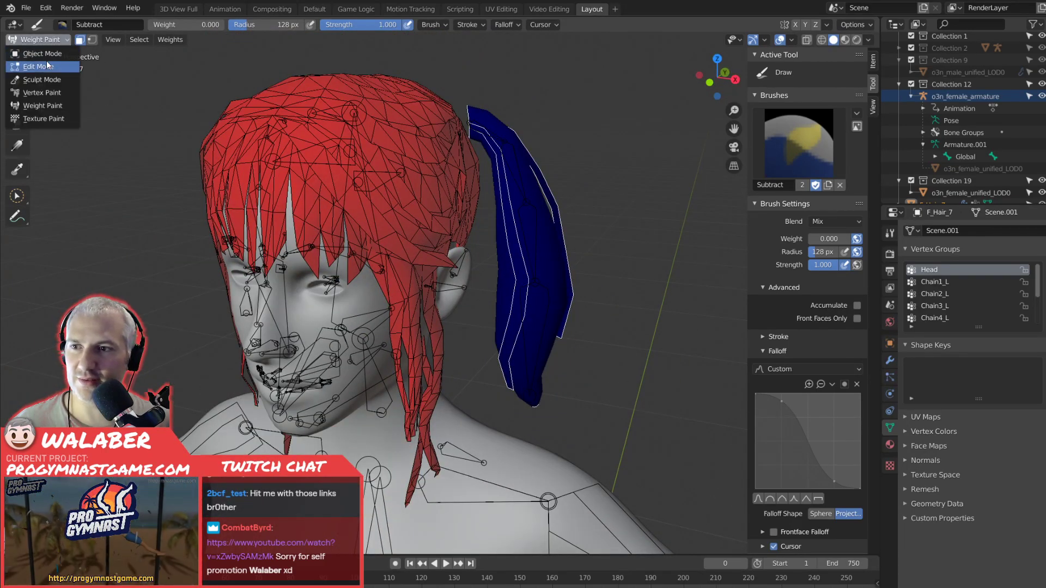
pyautogui.click(41, 54)
pyautogui.click(502, 158)
pyautogui.click(502, 158)
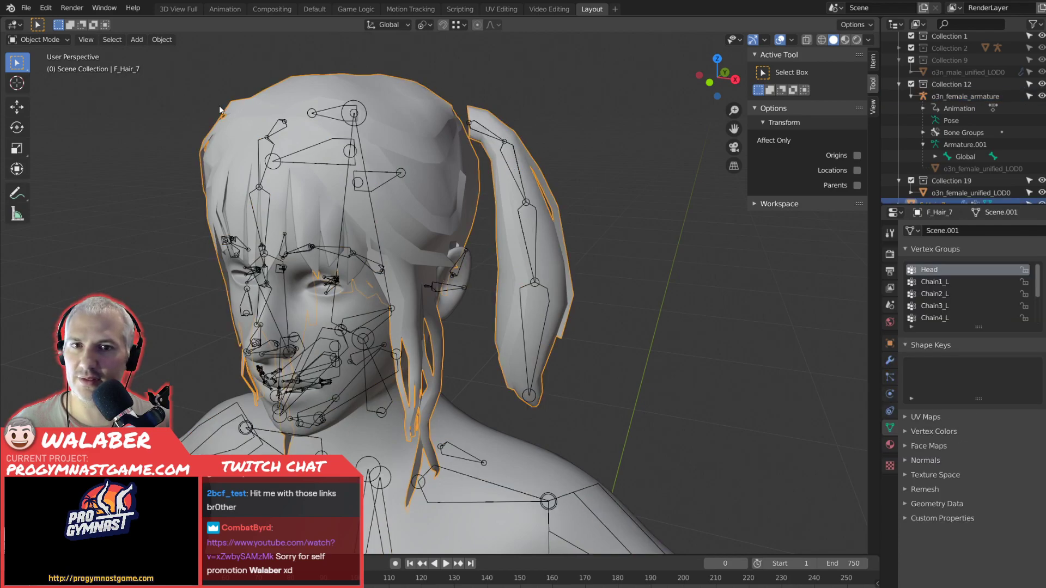
pyautogui.click(507, 165)
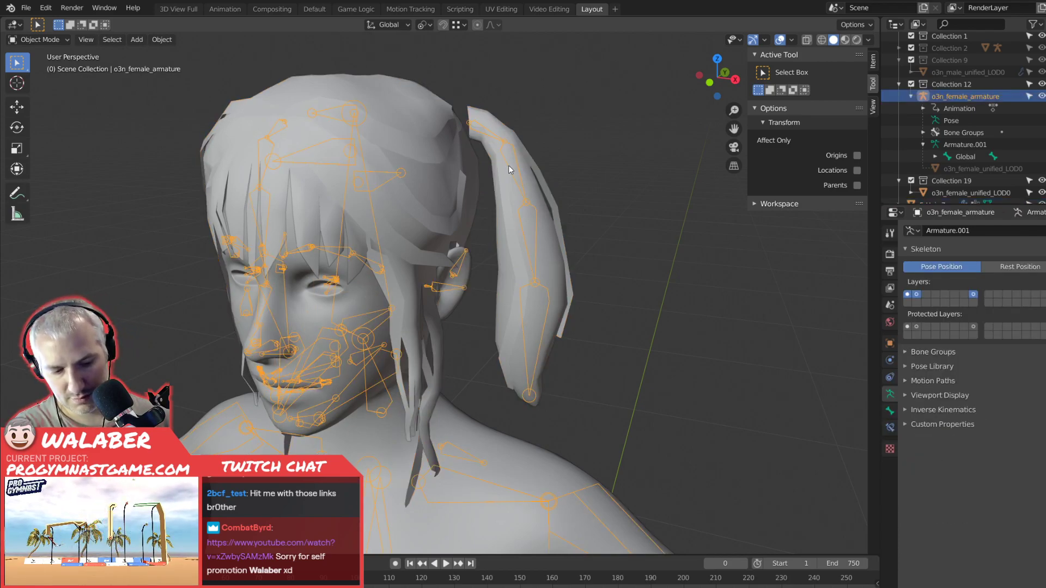
pyautogui.press('KP_1')
pyautogui.click(52, 42)
pyautogui.click(43, 79)
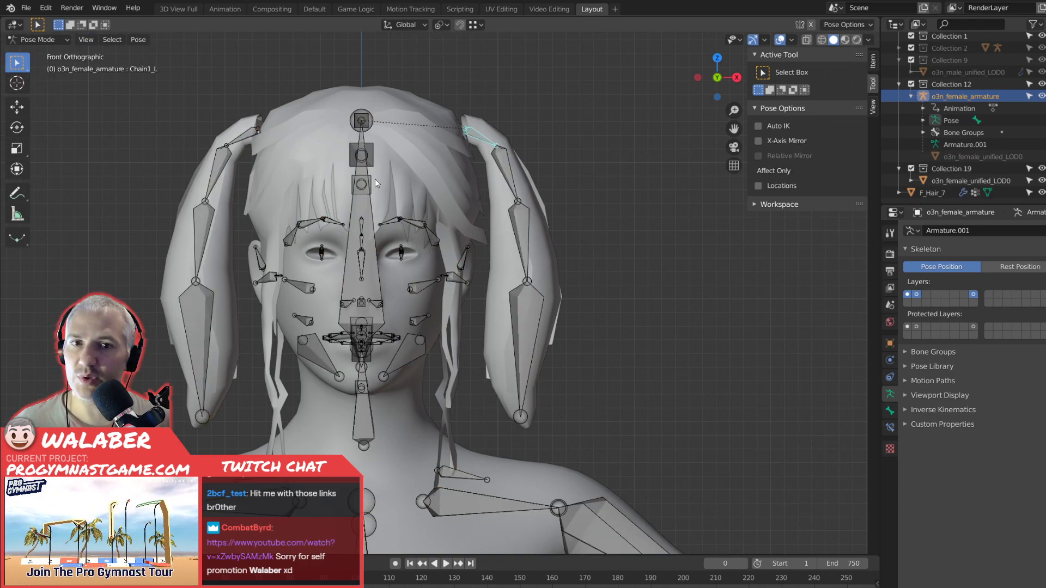
# Test-rotate the Chain3_L and Chain4_L bones to check how the left pigtail bends, cancelling each rotation.
pyautogui.click(523, 242)
pyautogui.press('r')
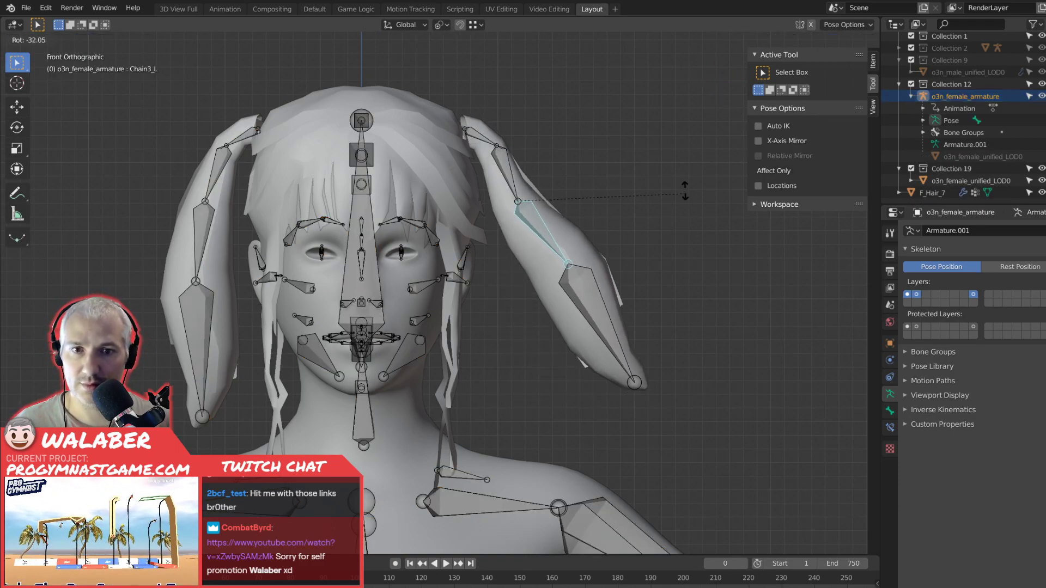
pyautogui.rightClick(653, 224)
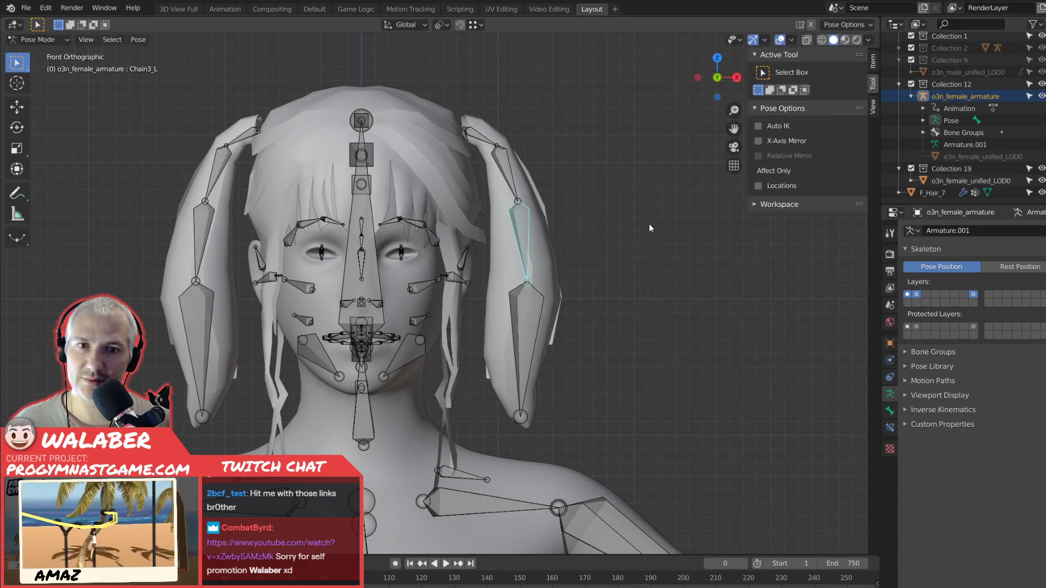
pyautogui.click(541, 318)
pyautogui.press('r')
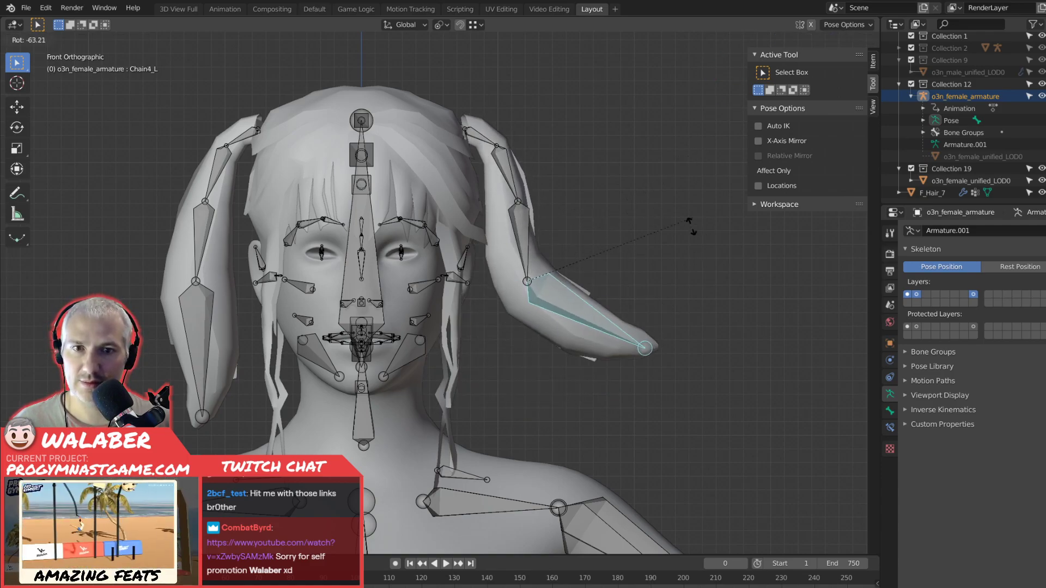
pyautogui.rightClick(629, 346)
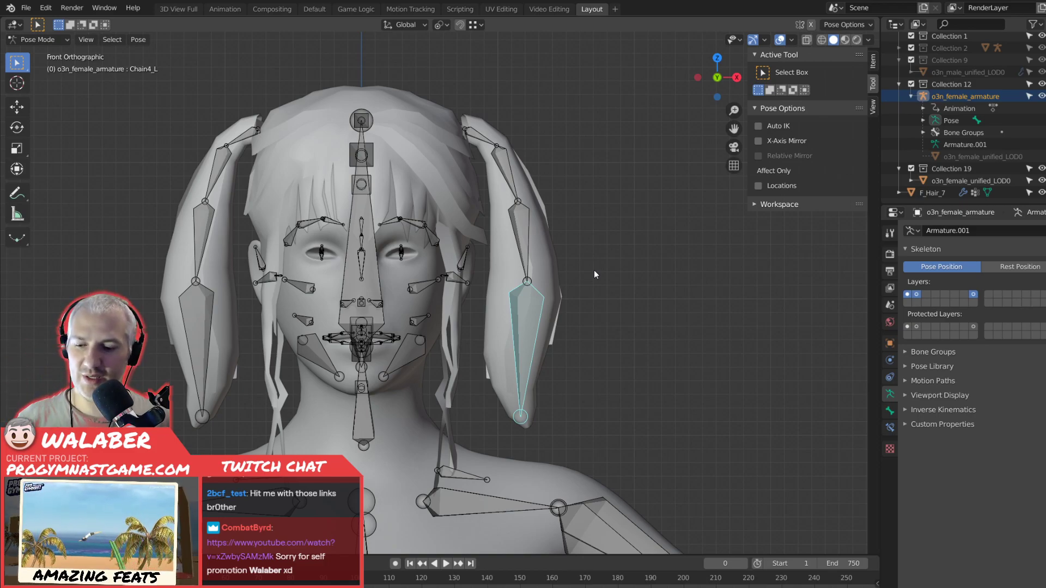
# Return the armature to Object Mode and select the F_Hair_7 mesh.
pyautogui.click(51, 39)
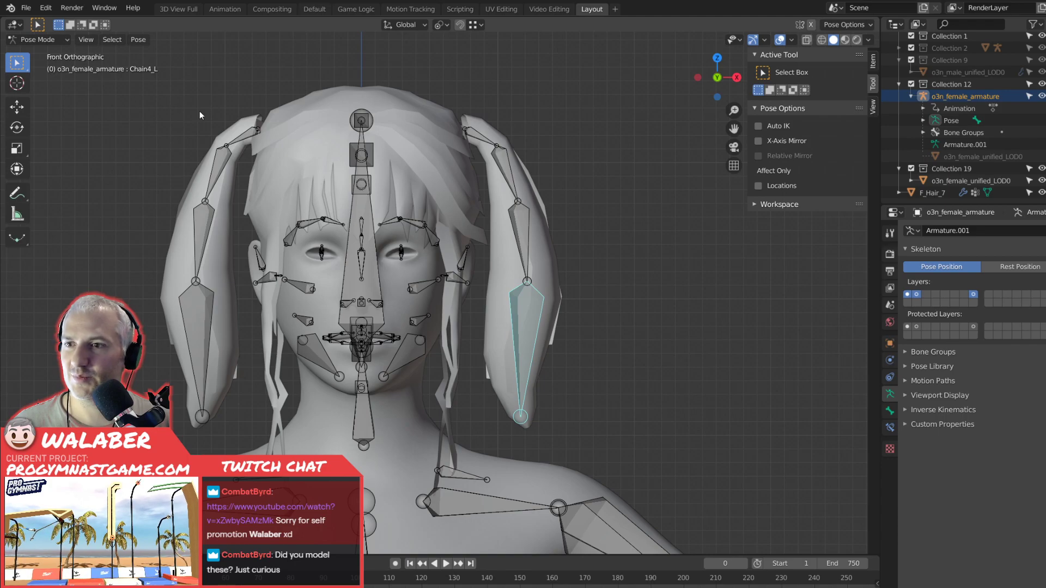
pyautogui.click(351, 133)
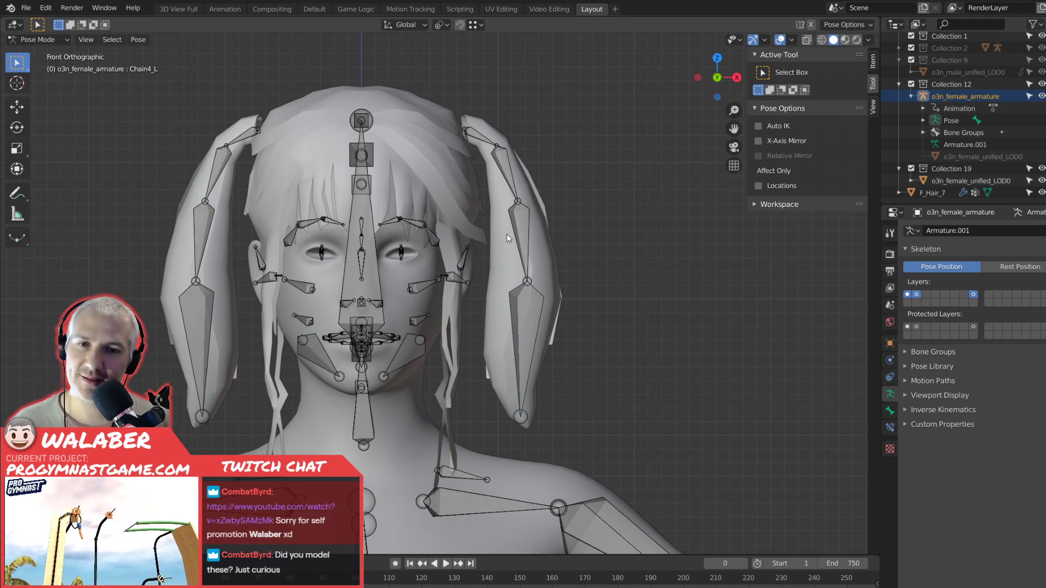
pyautogui.click(409, 173)
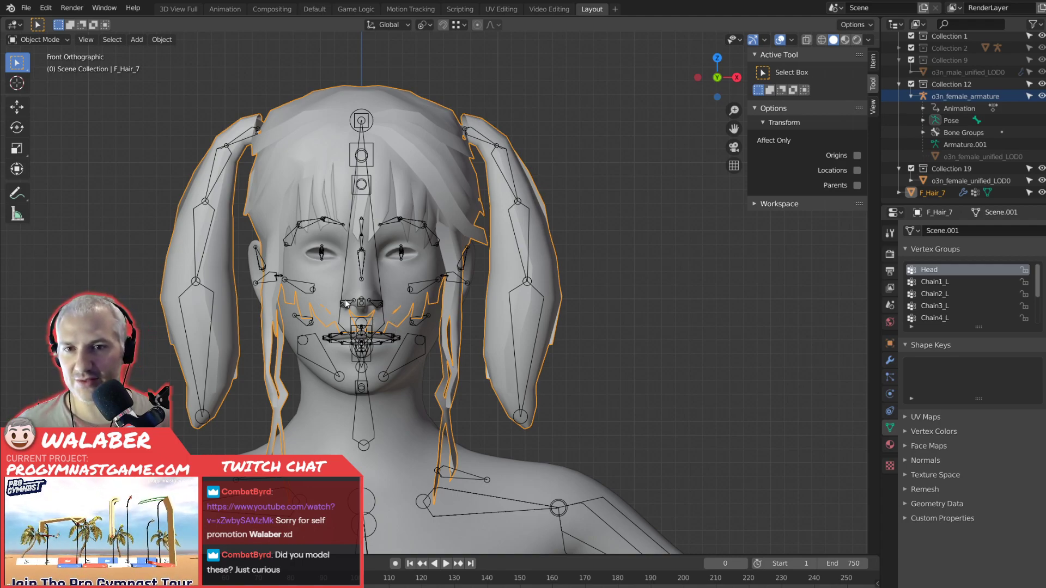
pyautogui.press('KP_Decimal')
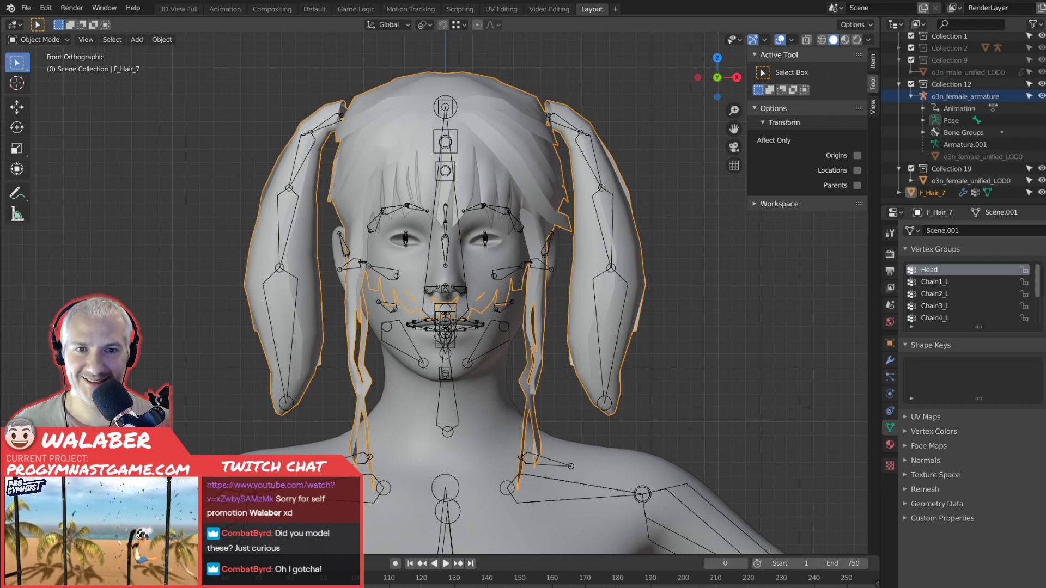
# Enter Weight Paint on F_Hair_7, expand the paint options and display its vertex groups with Chain4_L active.
pyautogui.click(889, 232)
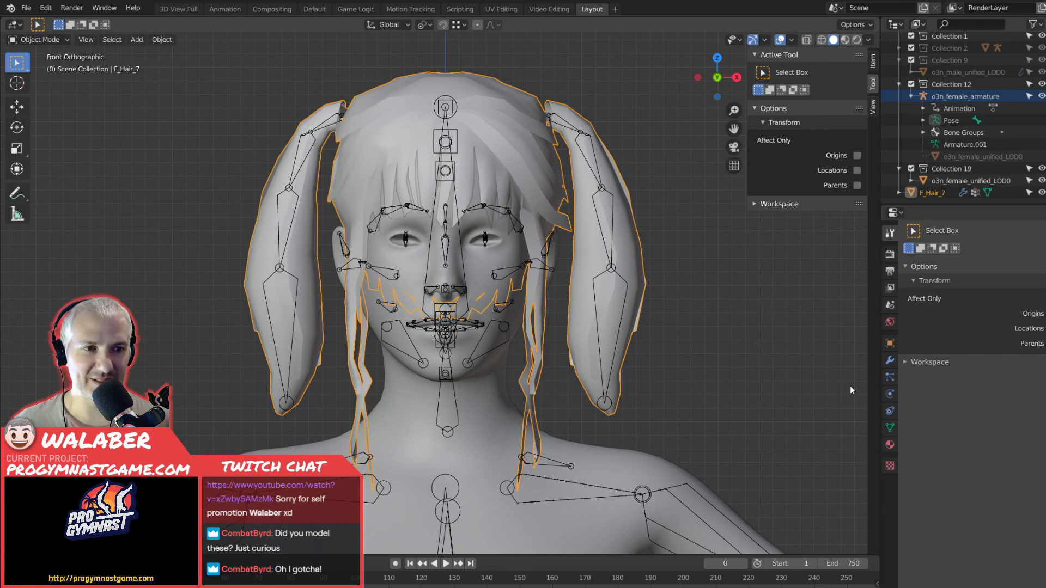
pyautogui.click(48, 44)
pyautogui.click(45, 105)
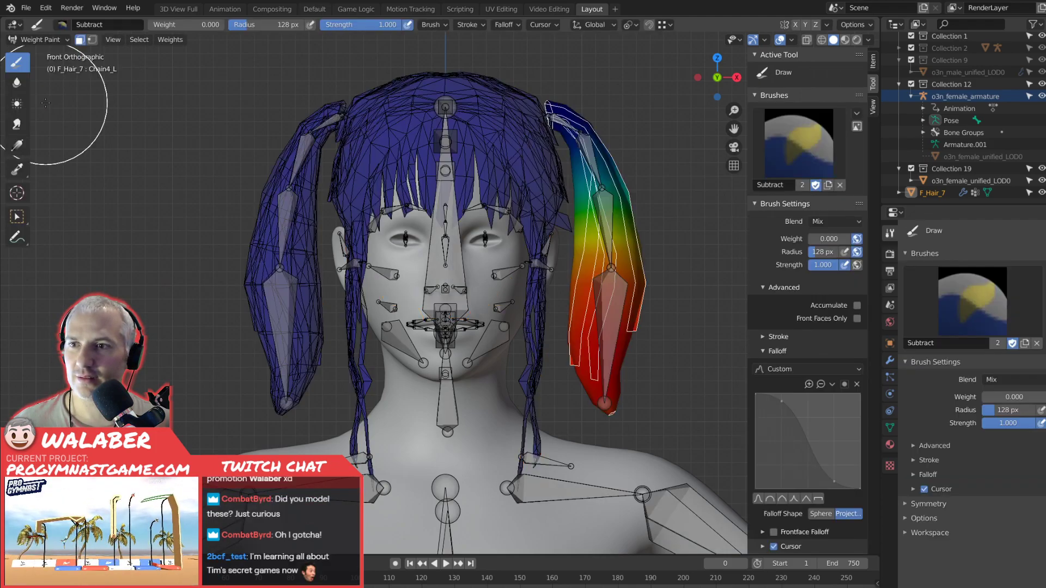
pyautogui.click(917, 520)
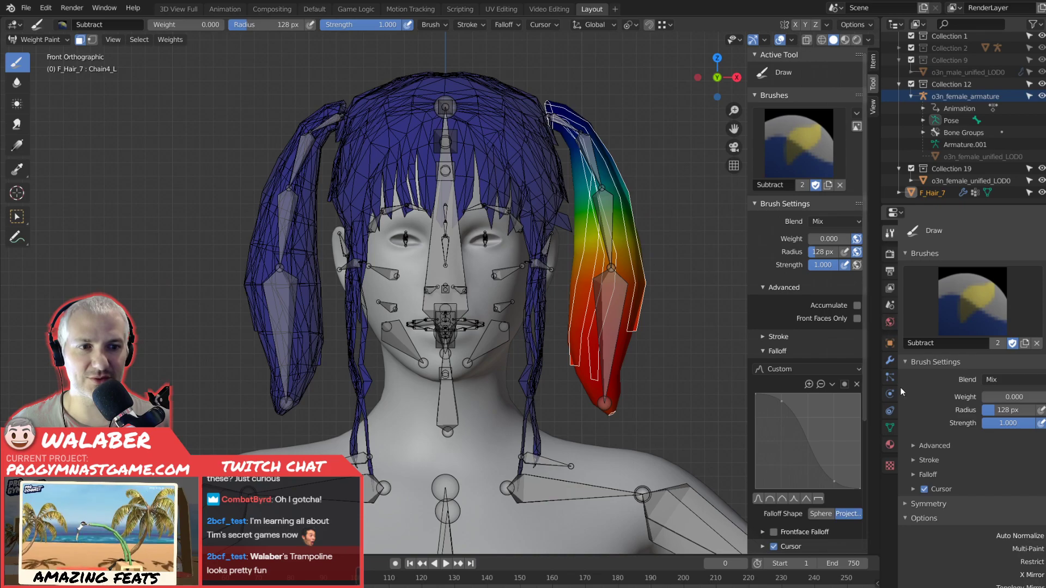
pyautogui.click(890, 428)
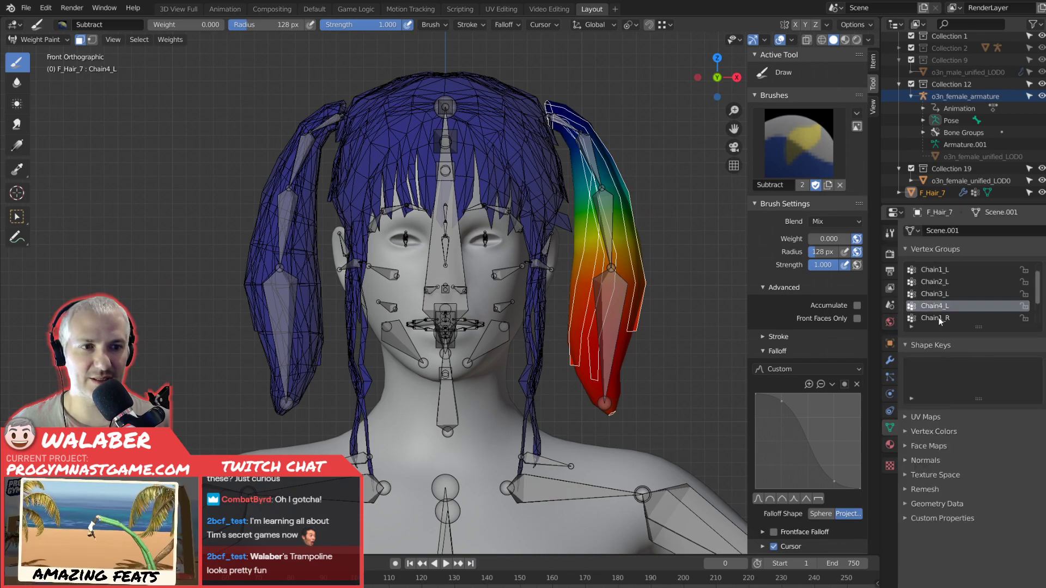
pyautogui.click(939, 318)
pyautogui.click(938, 307)
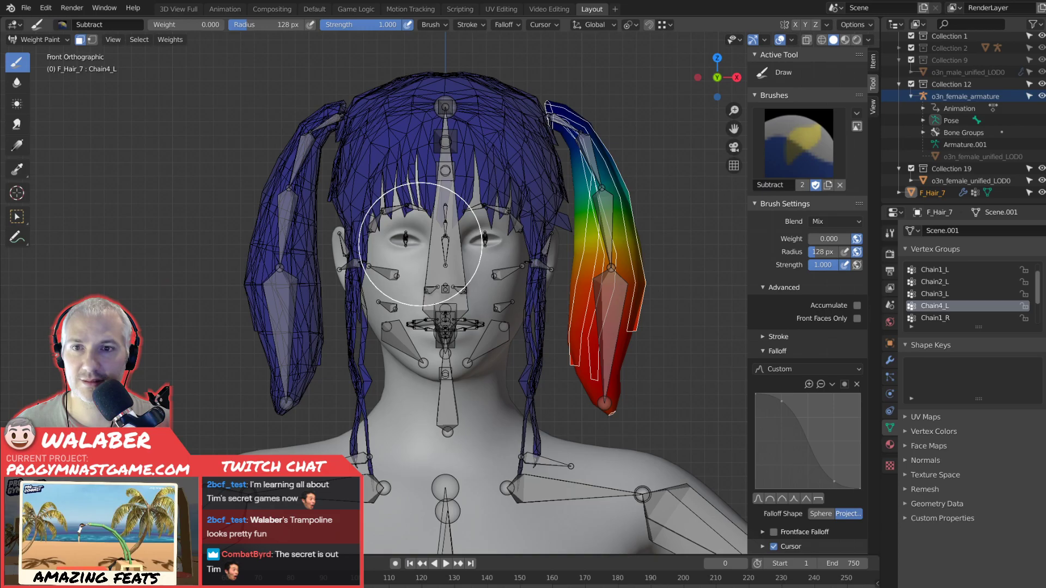
# Play the animation to check the pigtail weights in motion, rewind to frame 0 and return F_Hair_7 to Object Mode.
pyautogui.press('space')
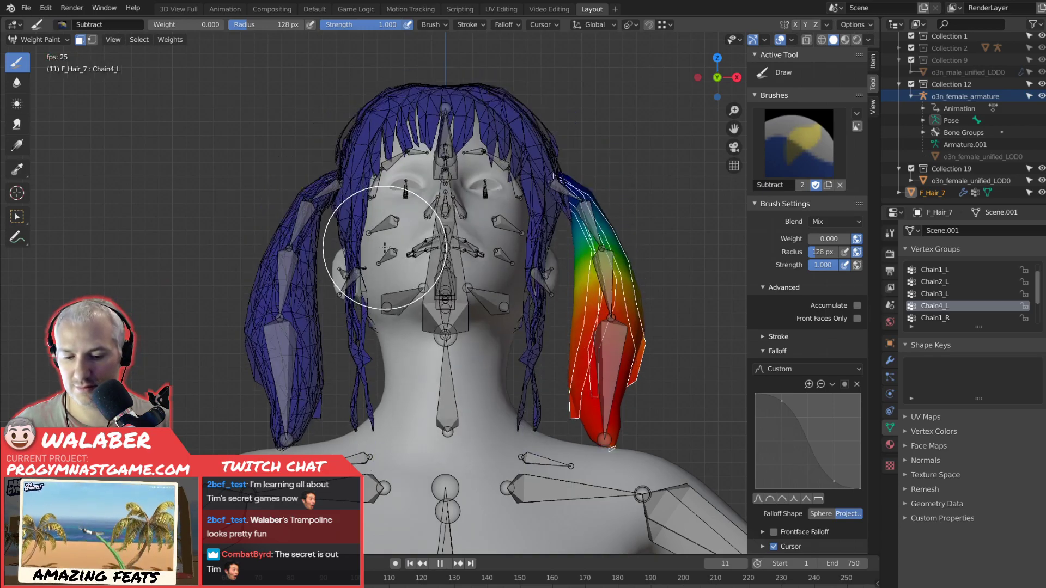
pyautogui.press('space')
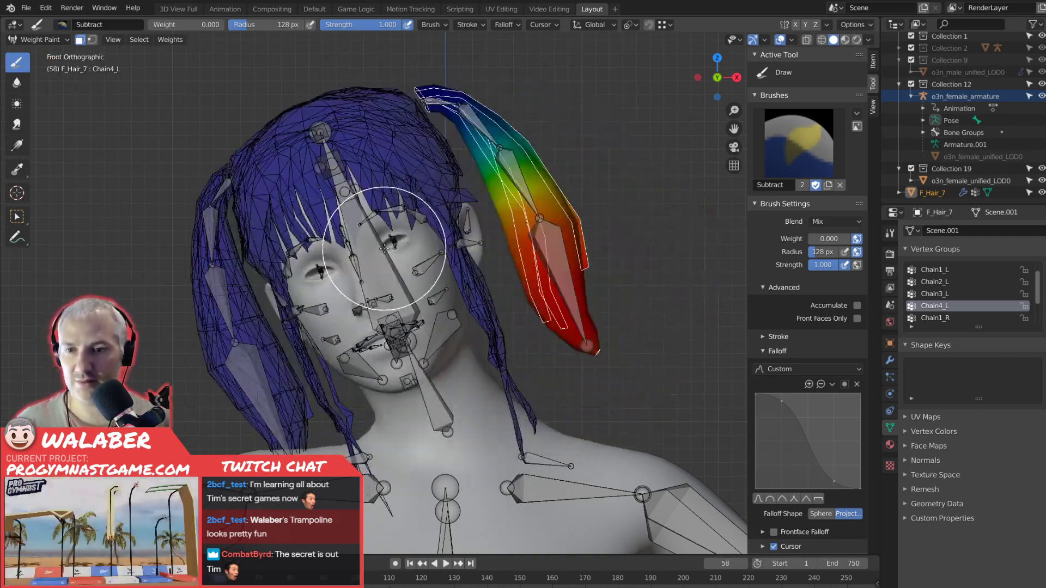
pyautogui.moveTo(219, 577); pyautogui.dragTo(30, 578)
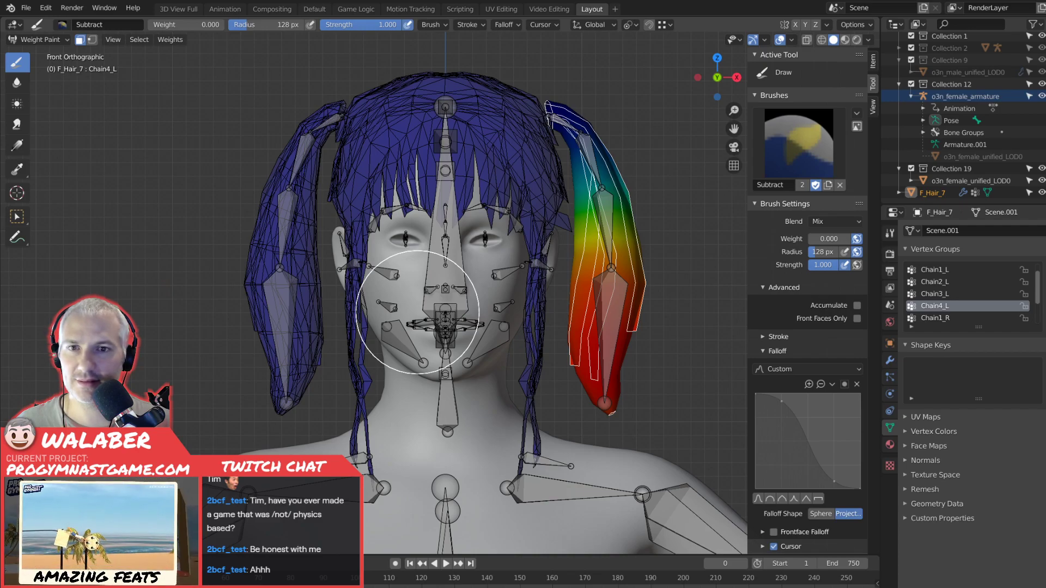
pyautogui.click(38, 39)
pyautogui.click(47, 49)
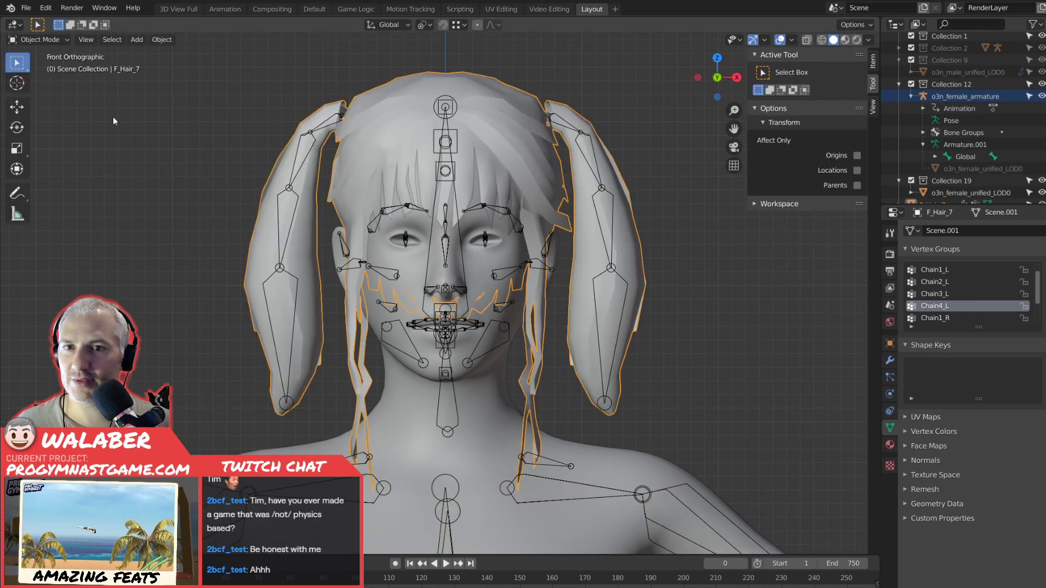
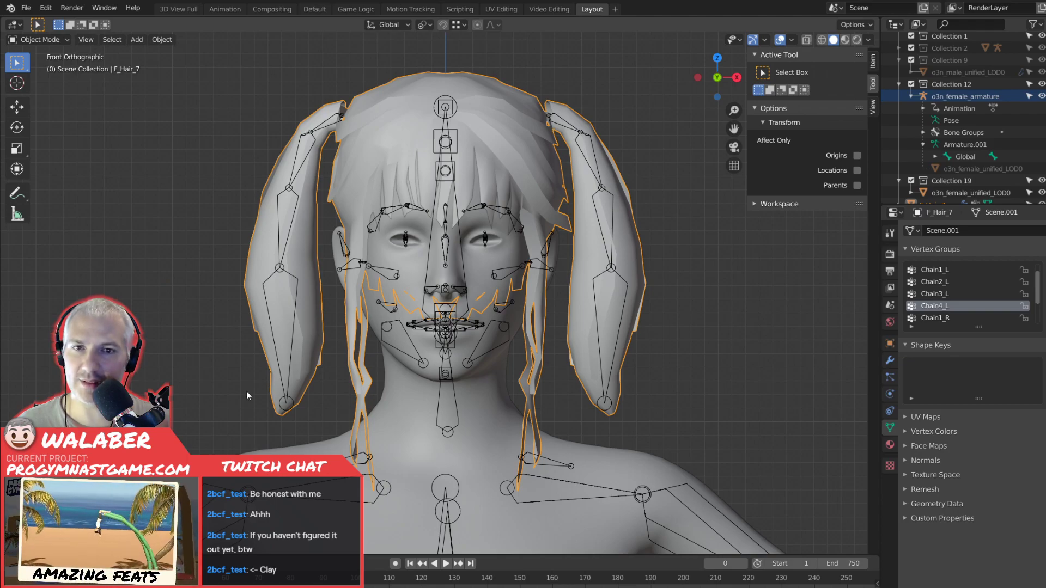
# Delete the Chain1_R, Chain2_R, Chain3_R and Chain4_R vertex groups from F_Hair_7.
pyautogui.scroll(-1, 949, 298)
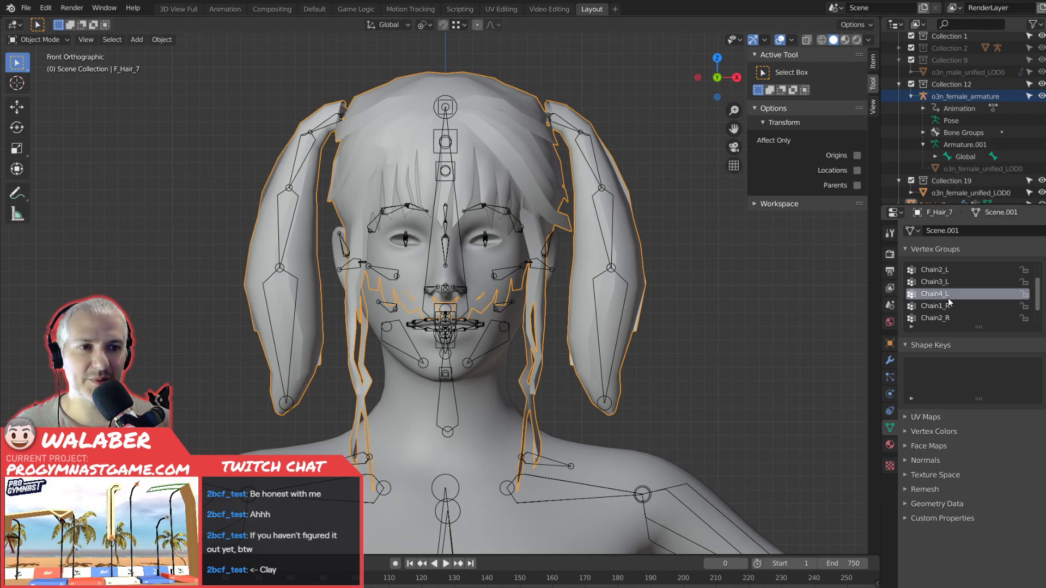
pyautogui.click(963, 306)
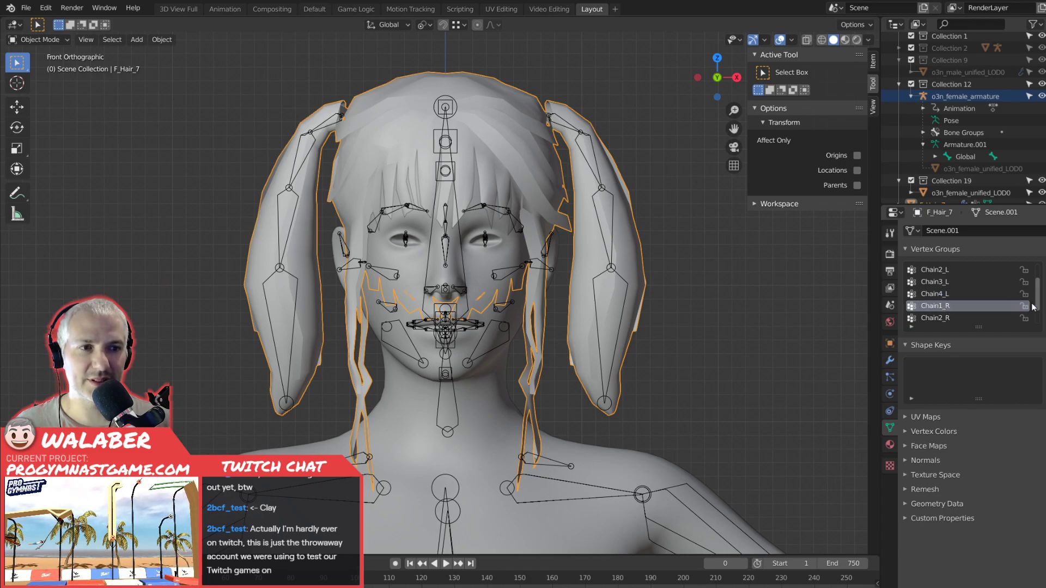
pyautogui.click(1045, 281)
pyautogui.click(953, 306)
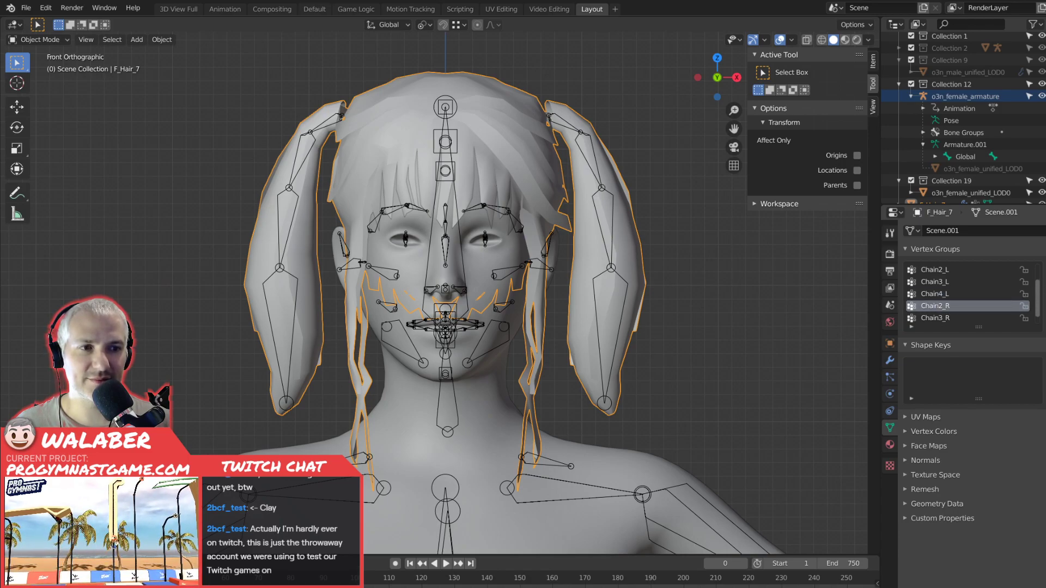
pyautogui.click(1041, 283)
pyautogui.click(1041, 282)
pyautogui.click(964, 319)
pyautogui.click(1045, 282)
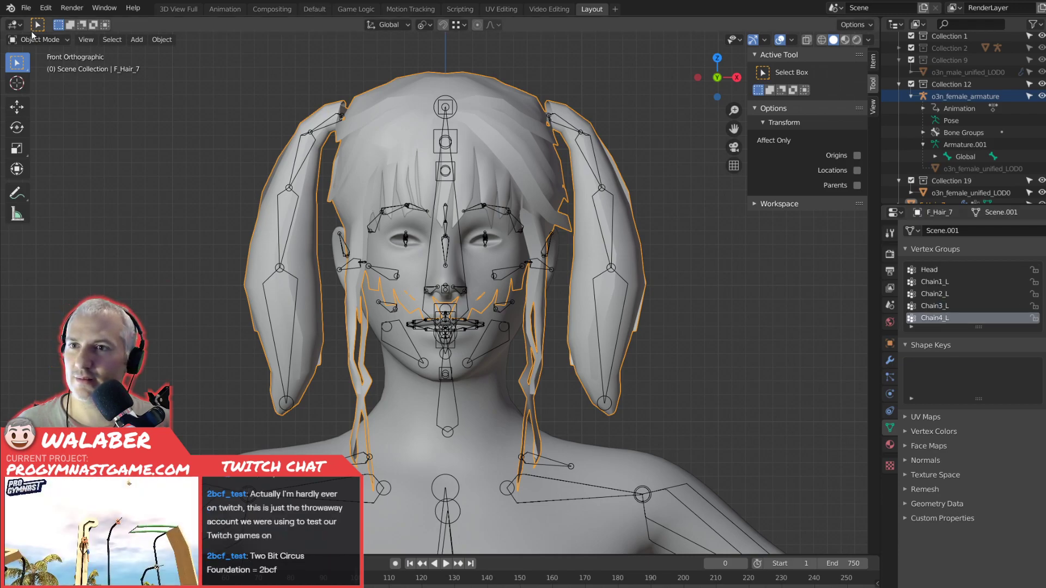
# Enter Weight Paint on F_Hair_7 and inspect the weights of the left chain vertex groups from Chain4_L up to Chain1_L.
pyautogui.click(39, 41)
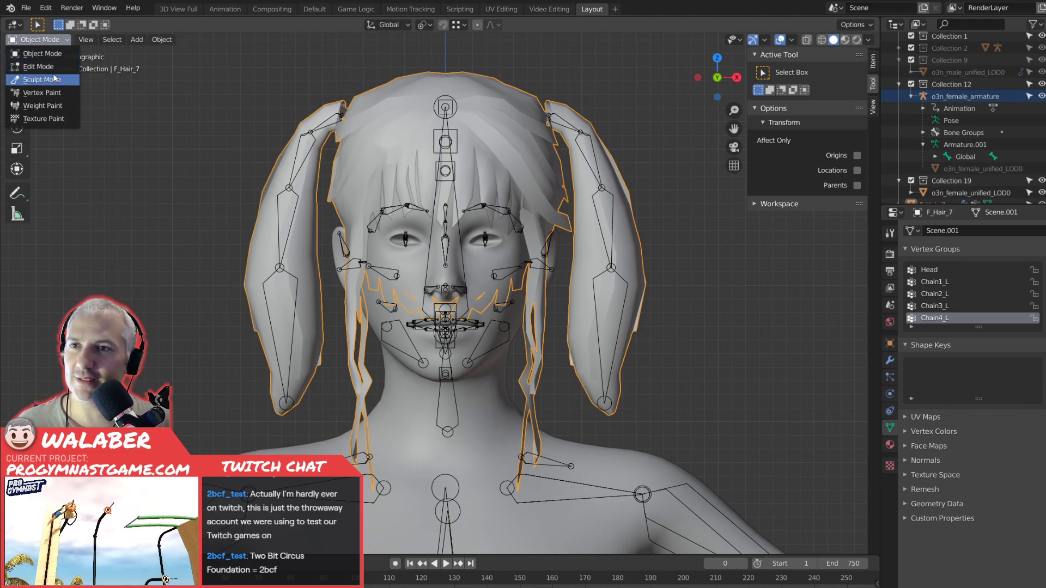
pyautogui.click(49, 106)
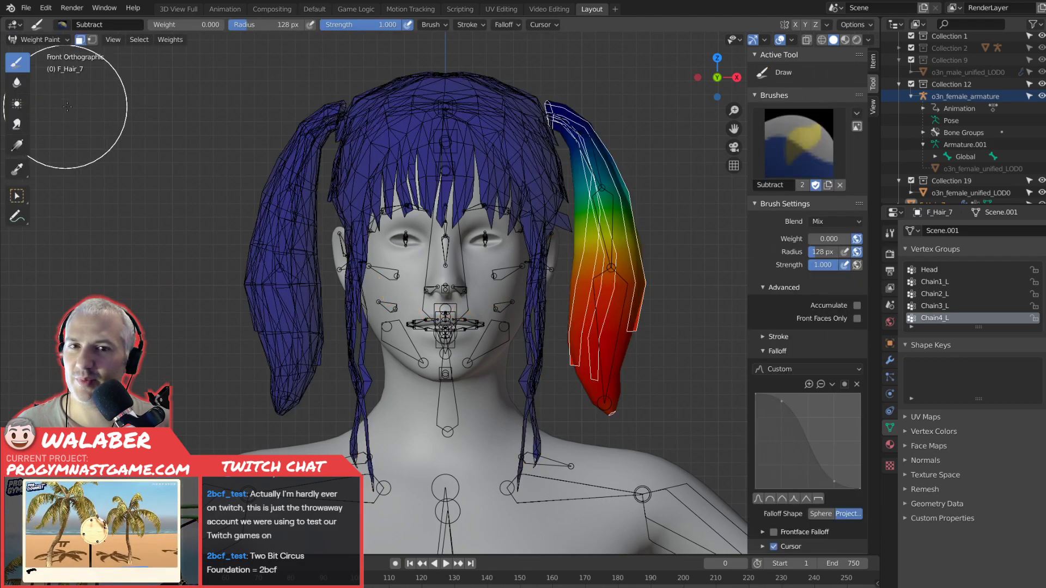
pyautogui.click(954, 305)
pyautogui.click(943, 294)
pyautogui.click(940, 282)
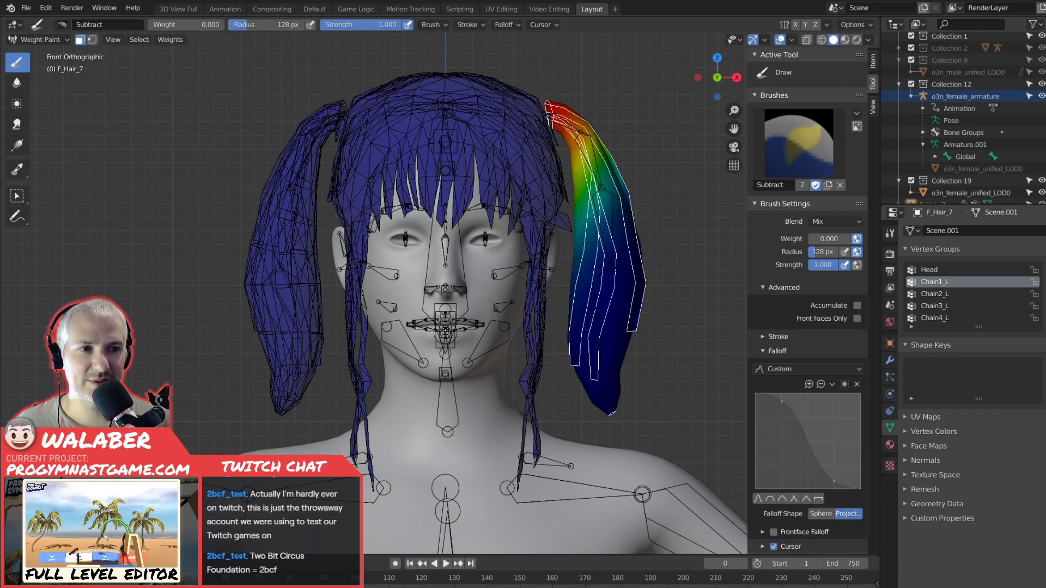
# Try to mirror the Chain1_L vertex group, undo it, and inspect the left pigtail with Chain1_L active.
pyautogui.click(1045, 295)
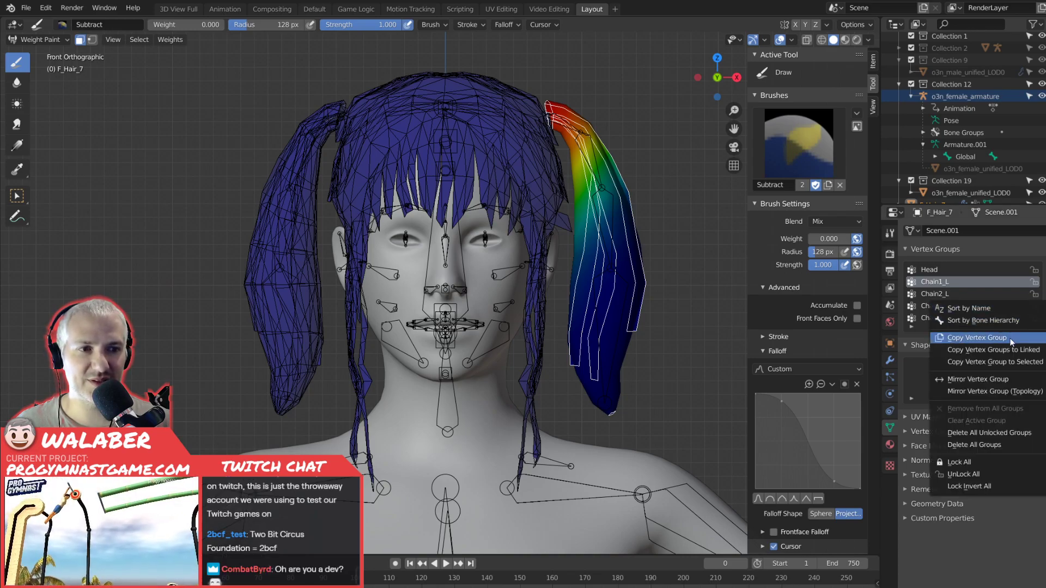
pyautogui.click(1003, 380)
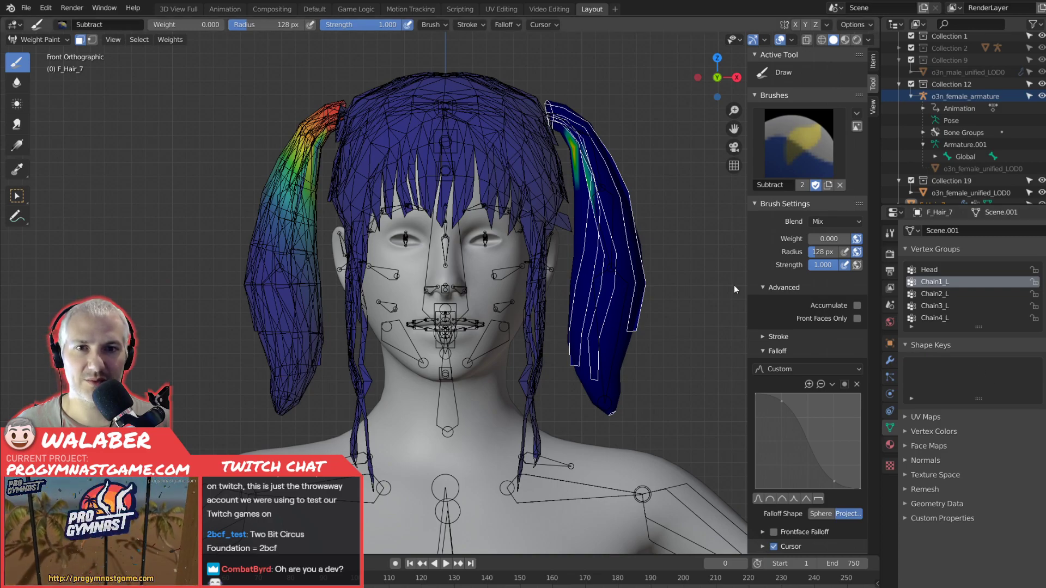
pyautogui.hotkey('ctrl', 'z')
pyautogui.moveTo(429, 243)
pyautogui.mouseDown(button='middle')
pyautogui.moveTo(416, 243)
pyautogui.moveTo(536, 240)
pyautogui.mouseUp(button='middle')
pyautogui.click(934, 283)
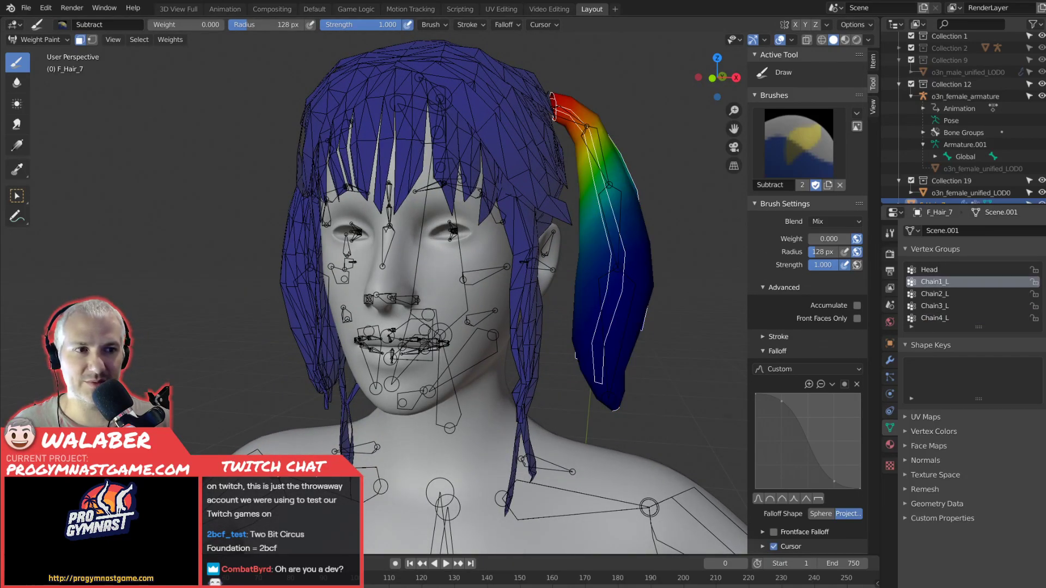
# Undo the newly added empty vertex group and make a copy of the Chain4_L vertex group.
pyautogui.click(1045, 269)
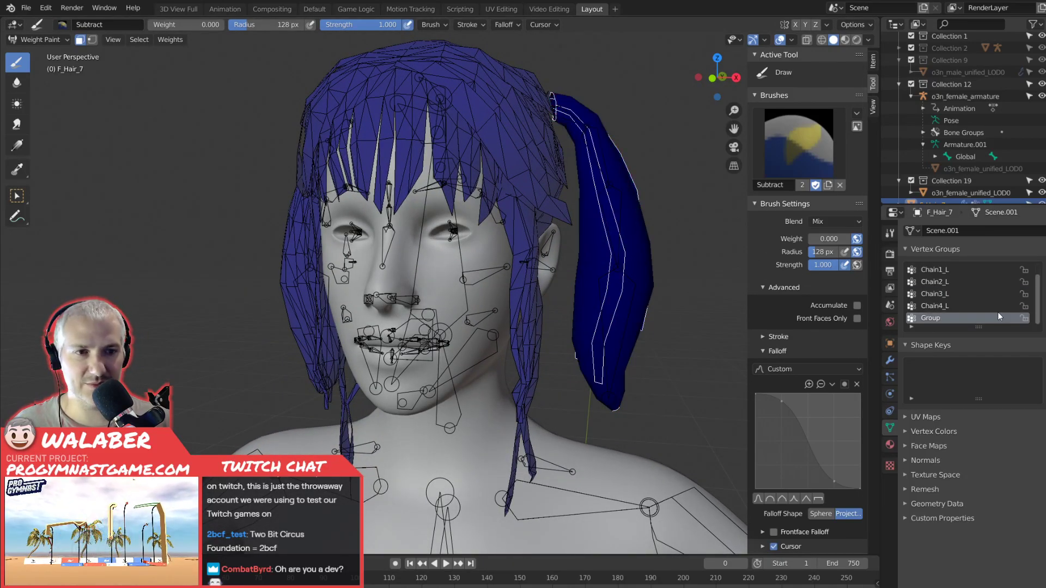
pyautogui.hotkey('ctrl', 'z')
pyautogui.click(1038, 299)
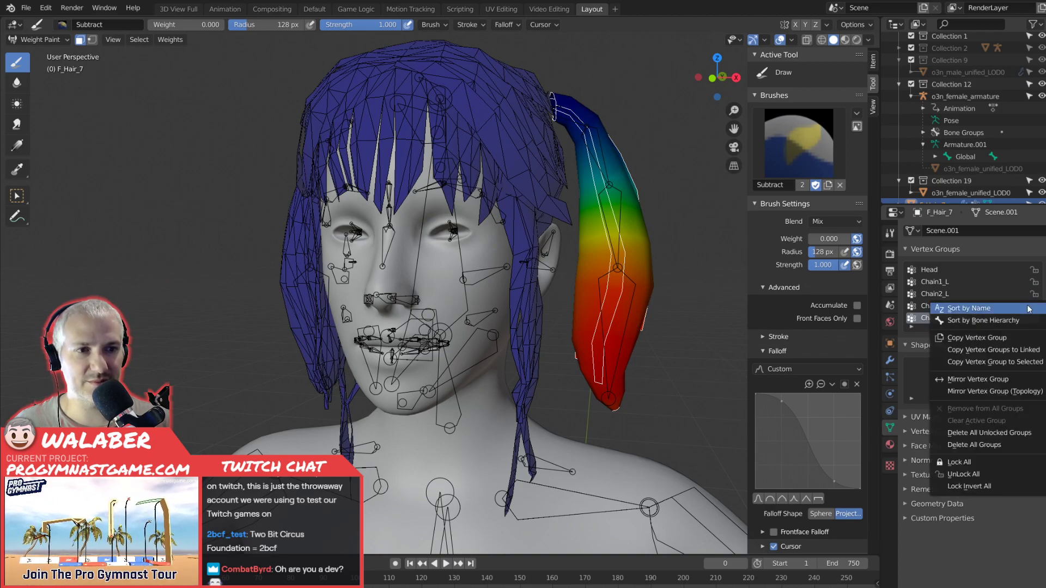
pyautogui.click(1001, 341)
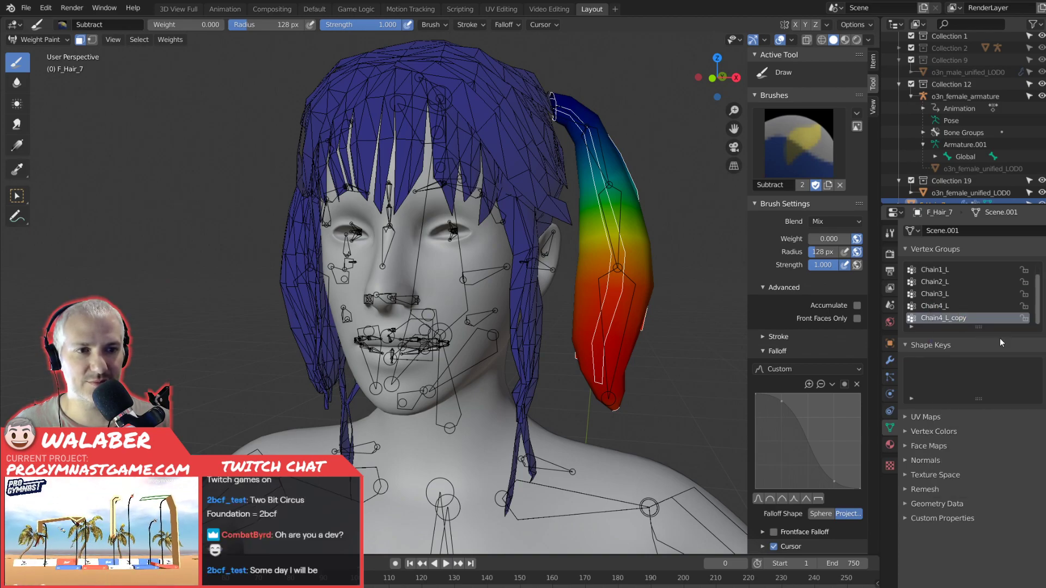
# Remove the extra empty group, try Mirror Vertex Group on Chain4_L_copy, examine both pigtails, and undo the mirroring.
pyautogui.click(1040, 317)
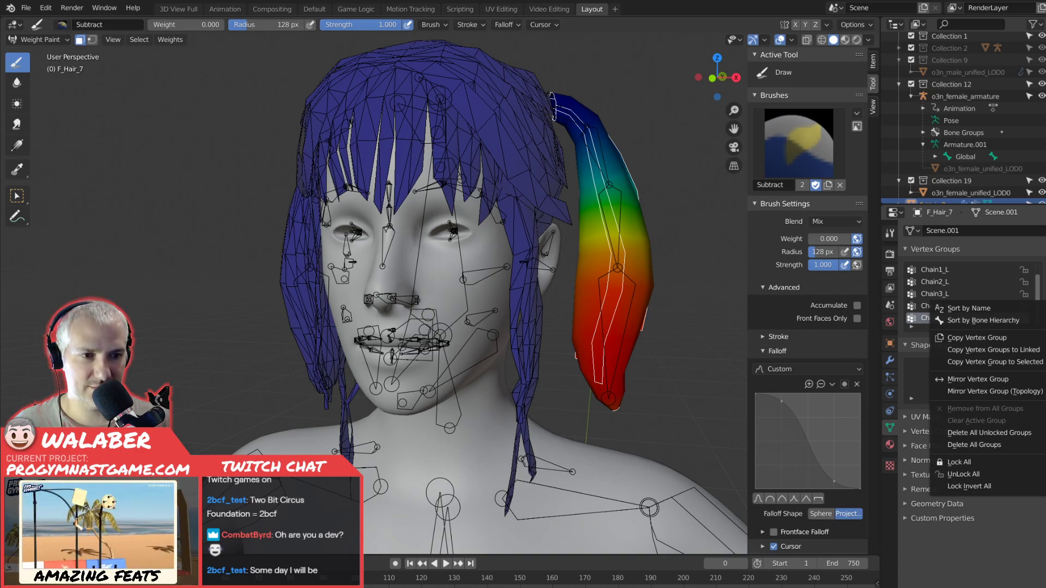
pyautogui.click(1040, 270)
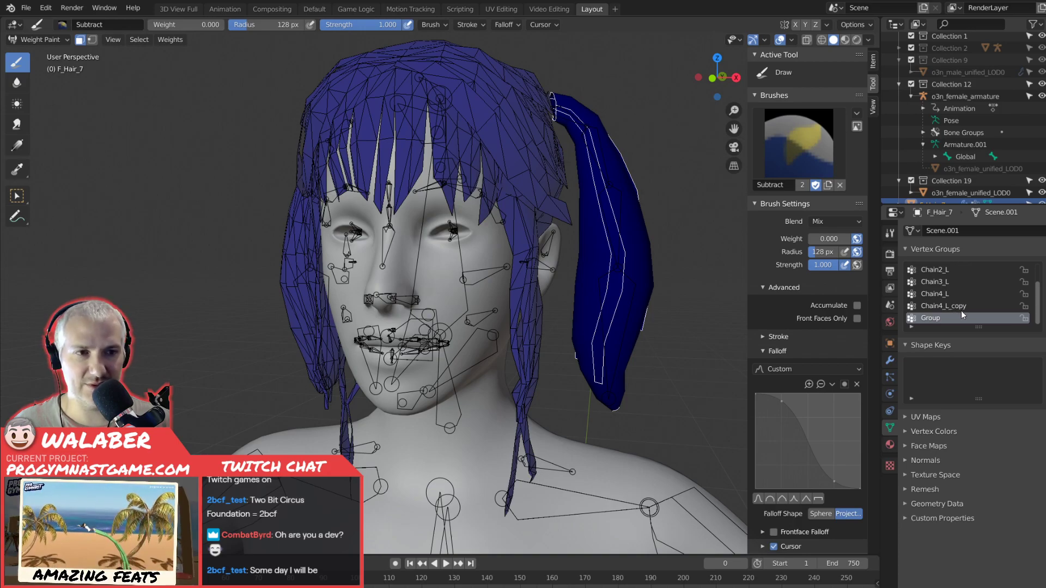
pyautogui.click(1039, 282)
pyautogui.click(1039, 301)
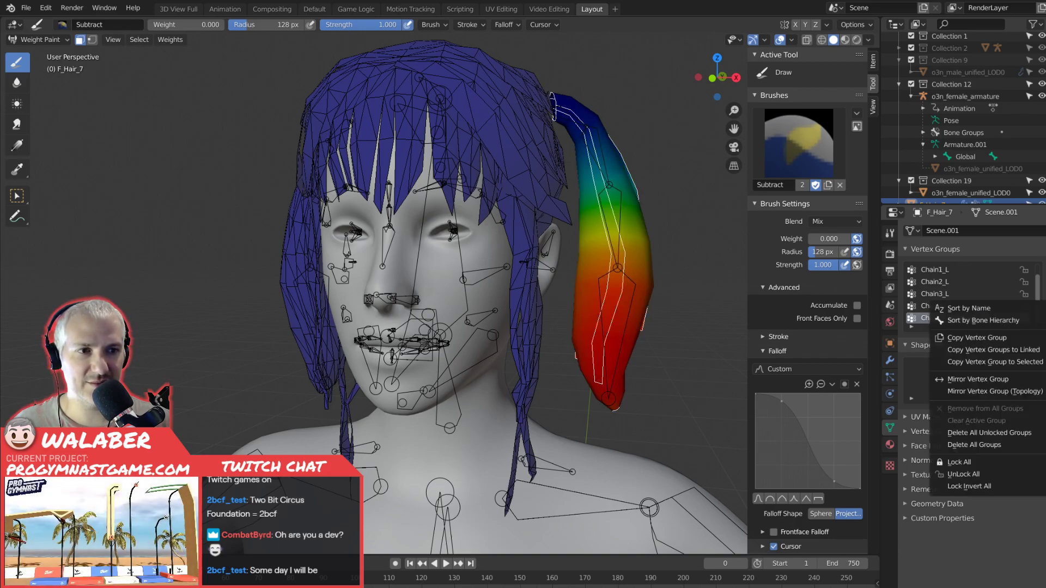
pyautogui.click(1008, 380)
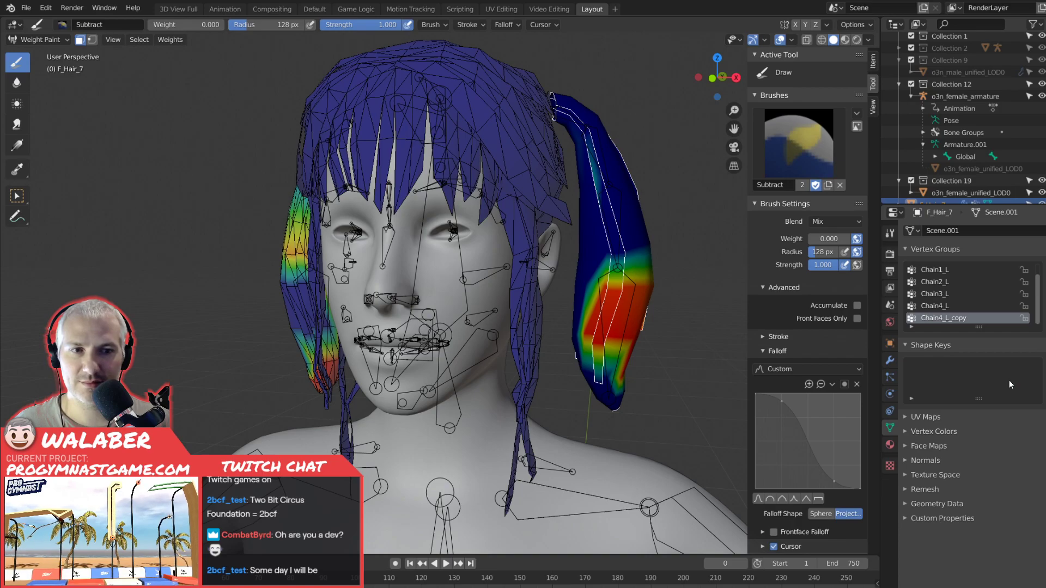
pyautogui.moveTo(522, 352)
pyautogui.mouseDown(button='middle')
pyautogui.moveTo(570, 352)
pyautogui.moveTo(560, 351)
pyautogui.moveTo(595, 385)
pyautogui.mouseUp(button='middle')
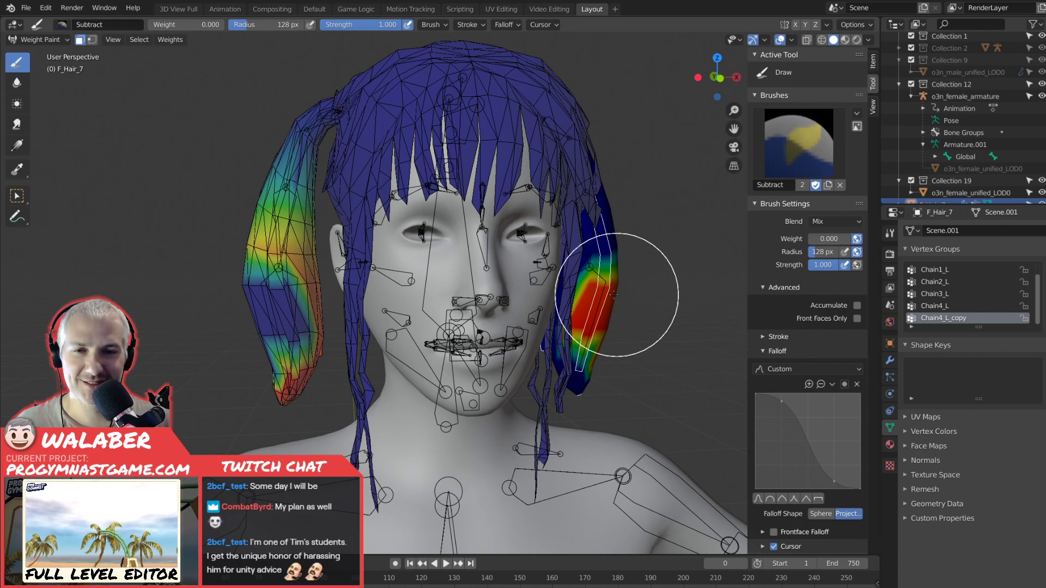
pyautogui.press('KP_1')
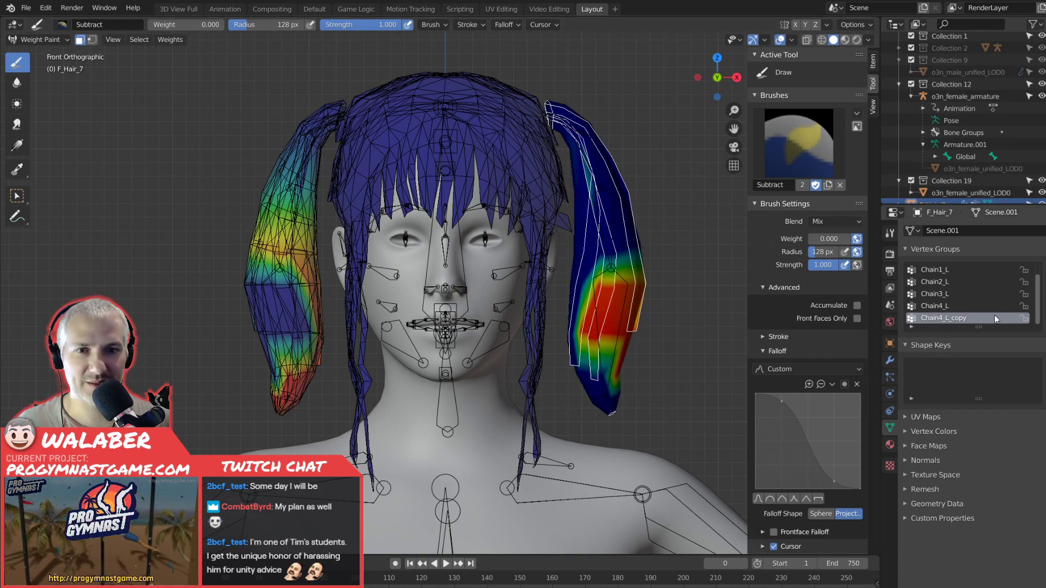
pyautogui.hotkey('ctrl', 'z')
# Try Mirror Vertex Group (Topology) on Chain4_L_copy and undo it.
pyautogui.click(1045, 295)
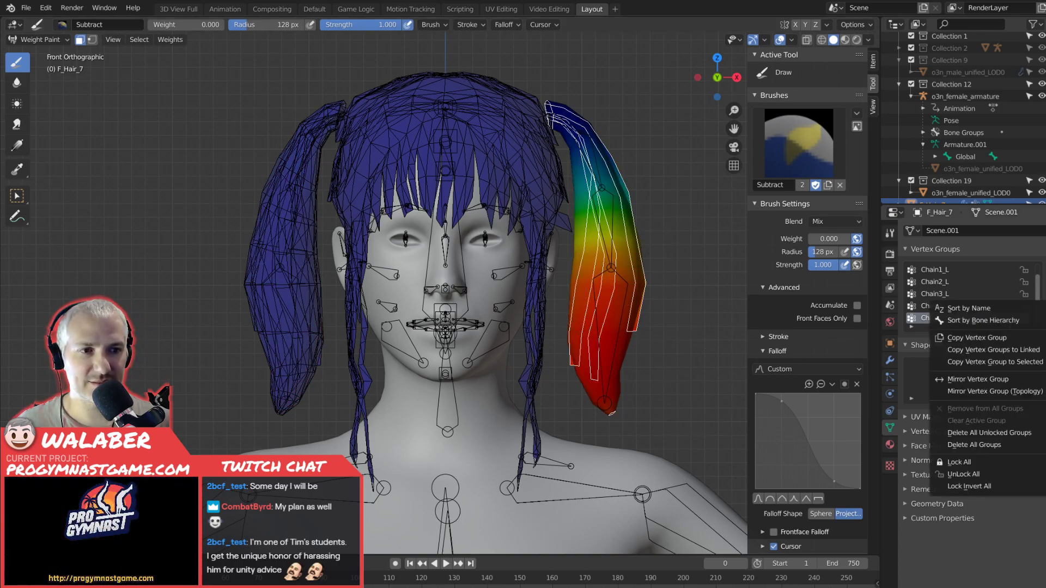
pyautogui.click(1012, 388)
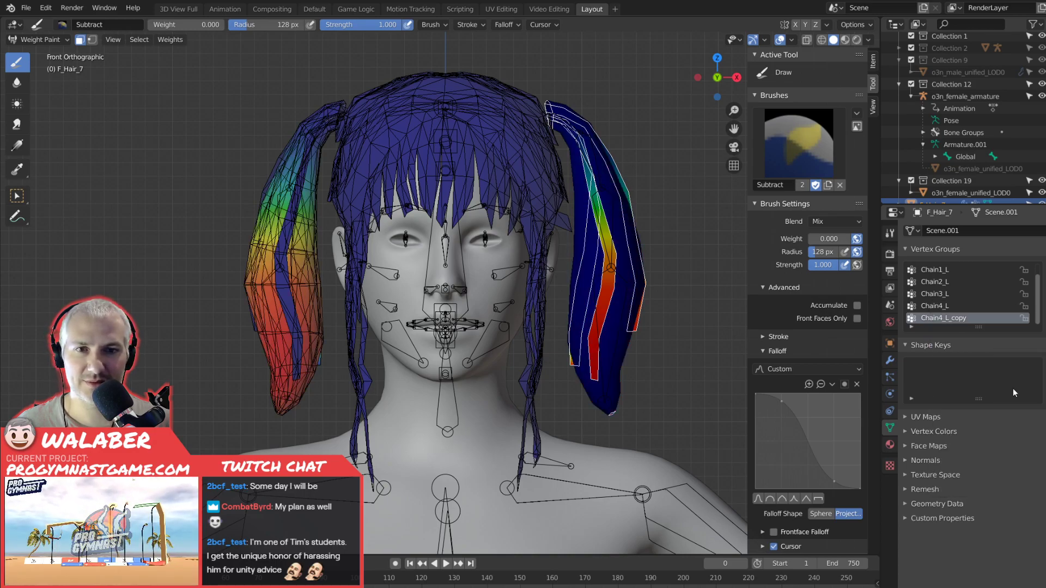
pyautogui.hotkey('ctrl', 'z')
# Try the standard Mirror Vertex Group on Chain4_L_copy again and compare the copy with Chain4_L.
pyautogui.click(1043, 295)
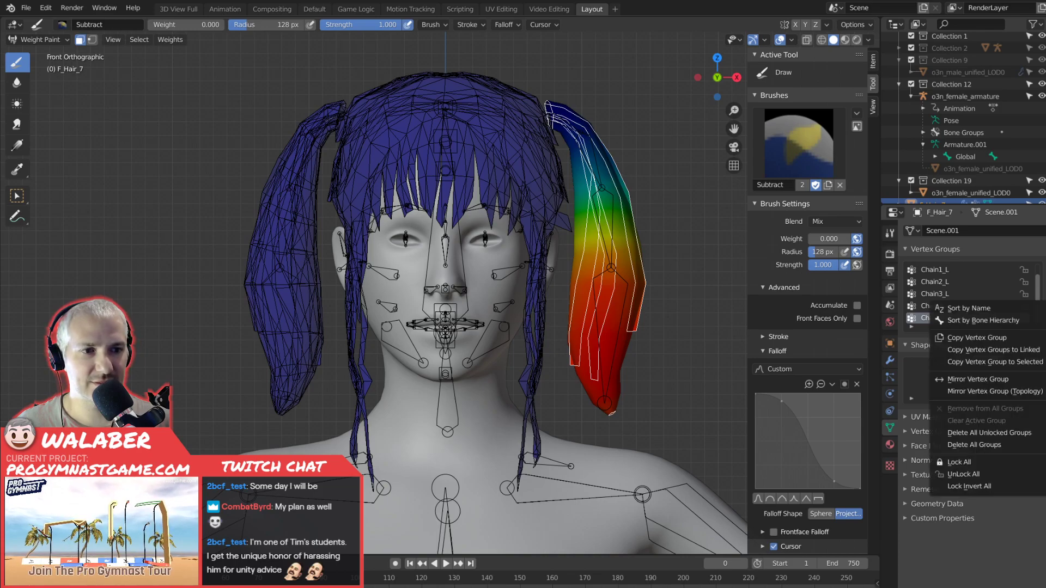
pyautogui.click(1010, 379)
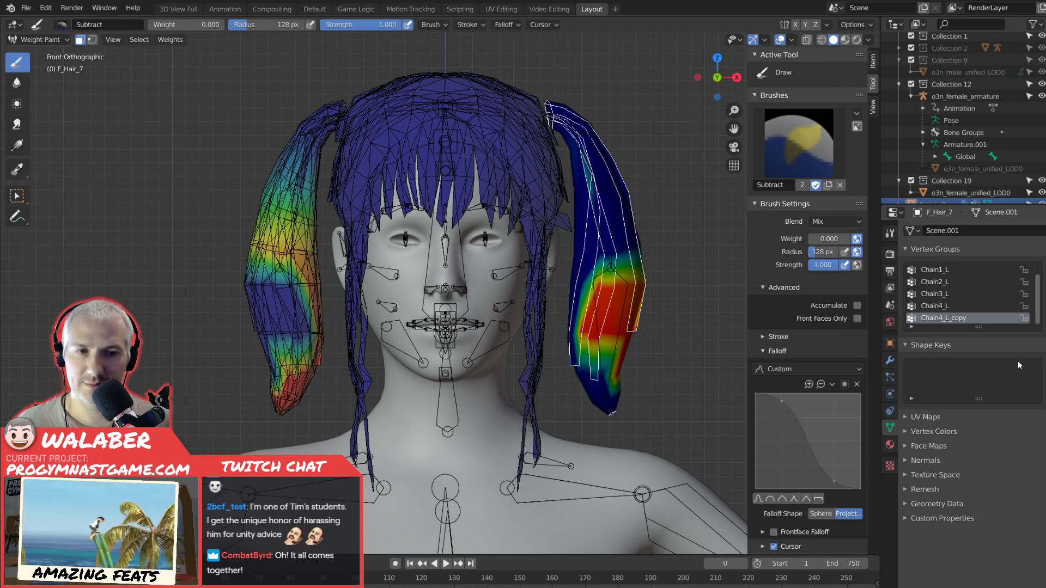
pyautogui.click(938, 306)
pyautogui.click(944, 319)
# Retry the topology-based mirroring of Chain4_L_copy, inspect both pigtails from an angle, and undo it.
pyautogui.click(1045, 297)
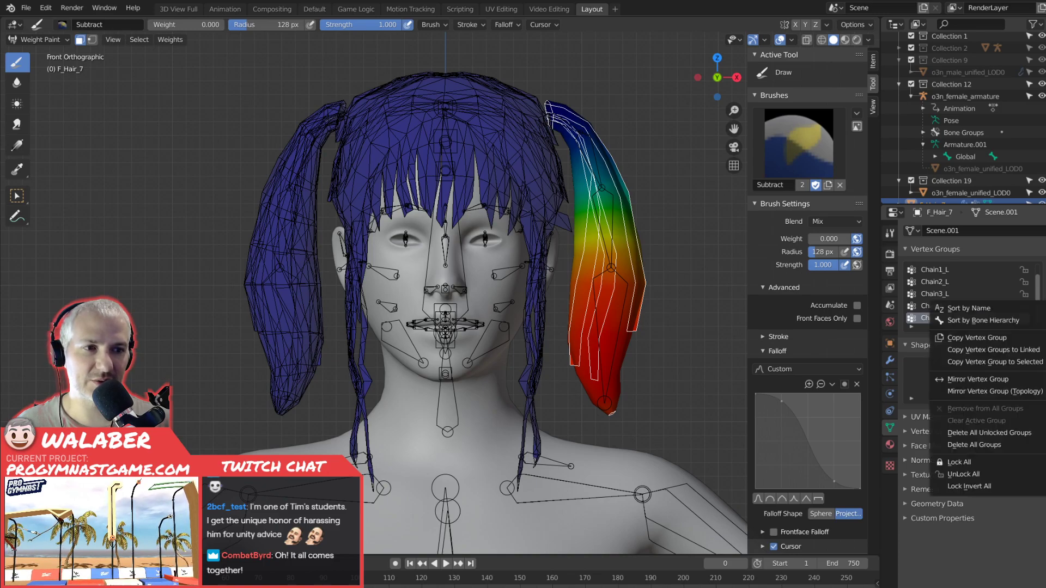
pyautogui.click(1009, 392)
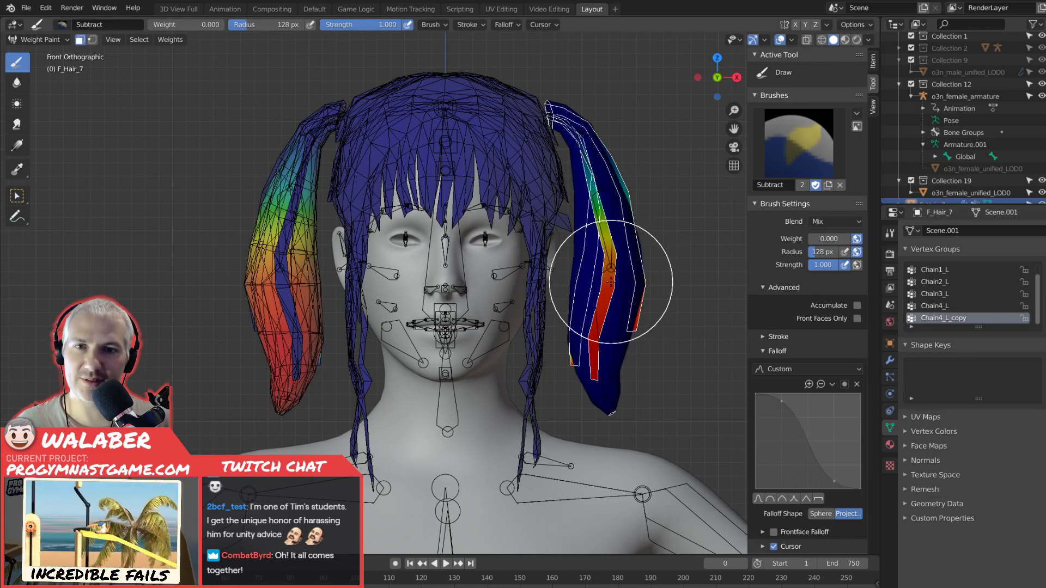
pyautogui.moveTo(630, 327)
pyautogui.mouseDown(button='middle')
pyautogui.moveTo(564, 333)
pyautogui.moveTo(686, 329)
pyautogui.moveTo(572, 327)
pyautogui.moveTo(665, 327)
pyautogui.moveTo(630, 325)
pyautogui.mouseUp(button='middle')
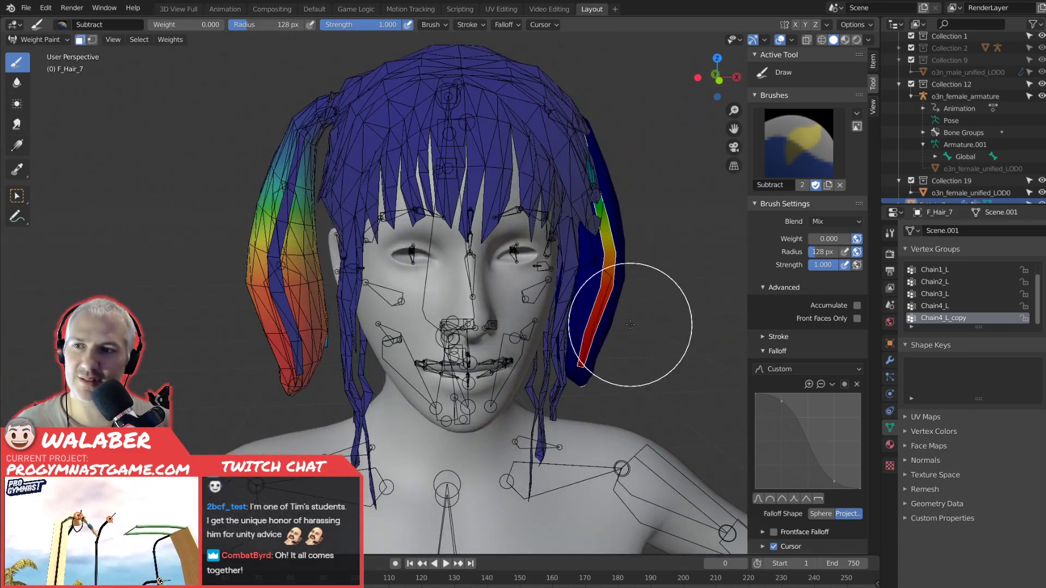
pyautogui.hotkey('ctrl', 'z')
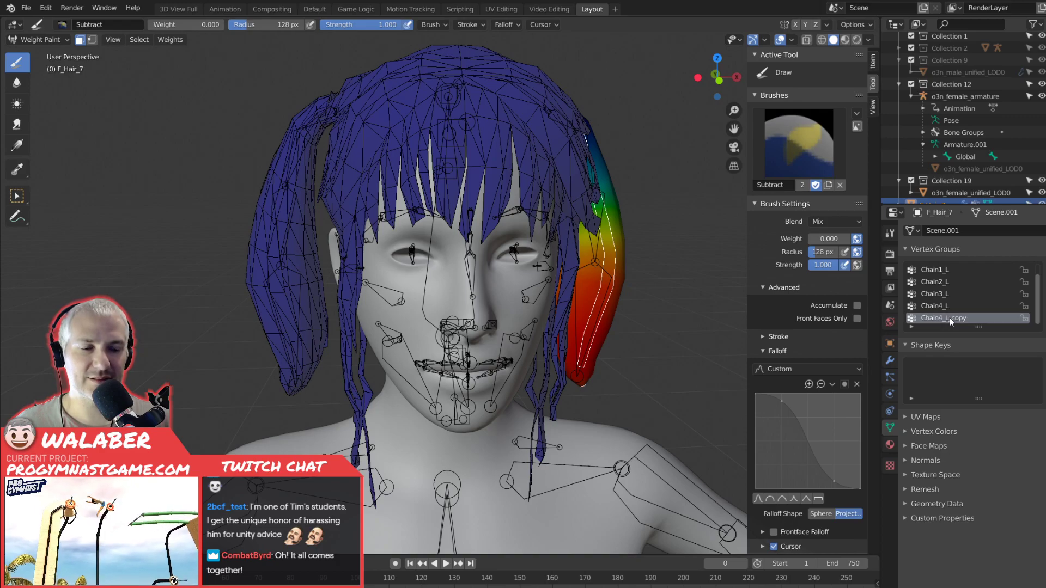
# Undo the Chain4_L copy and the deletion of the four right chain vertex groups, going back to the earlier Weight Paint state.
pyautogui.hotkey('ctrl', 'z')
pyautogui.hotkey('ctrl', 'z')
pyautogui.hotkey('ctrl', 'z')
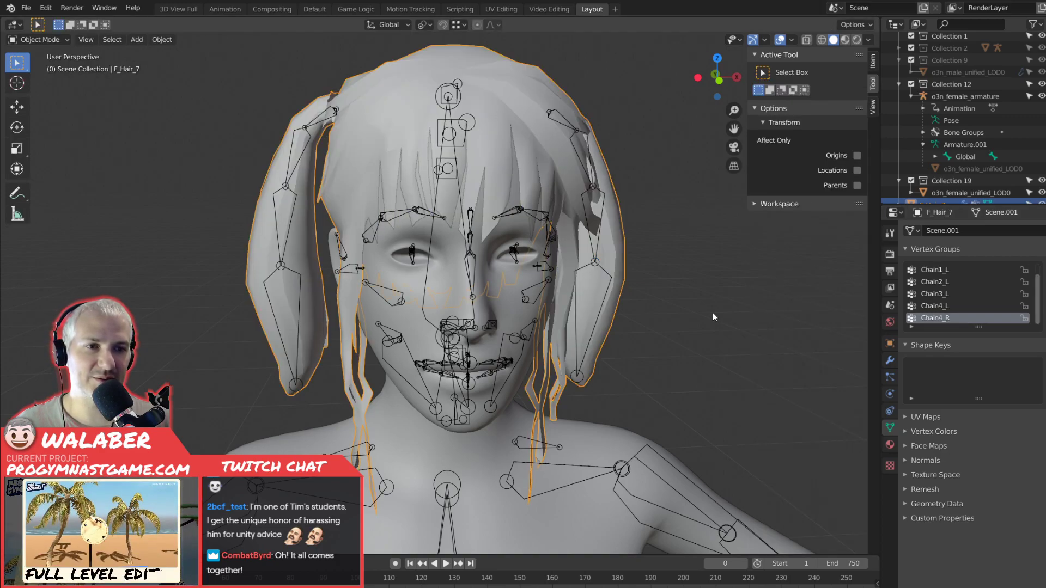
pyautogui.hotkey('ctrl', 'z')
pyautogui.hotkey('ctrl', 'z')
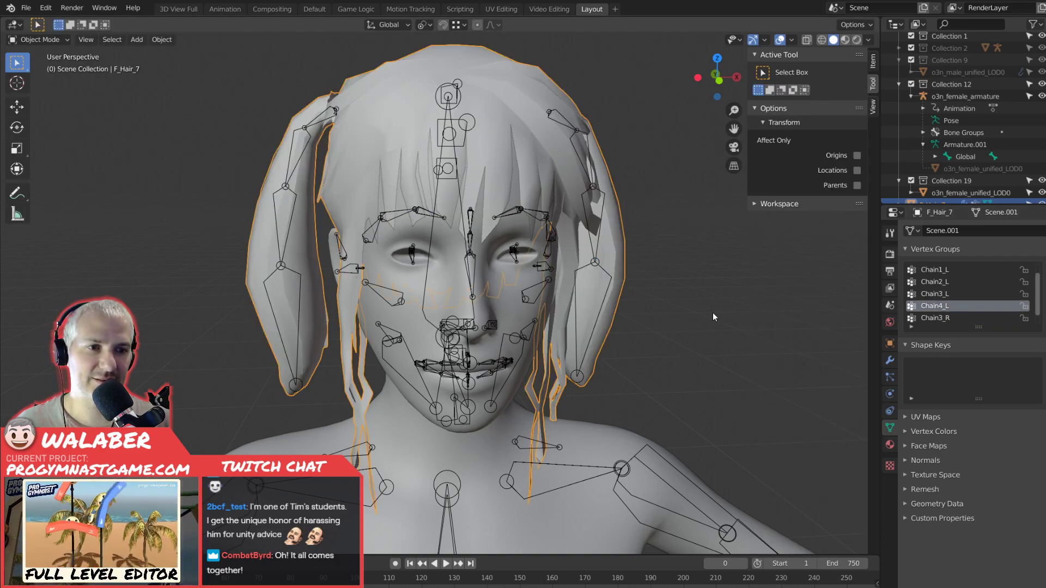
pyautogui.hotkey('ctrl', 'z')
pyautogui.hotkey('ctrl', 'z')
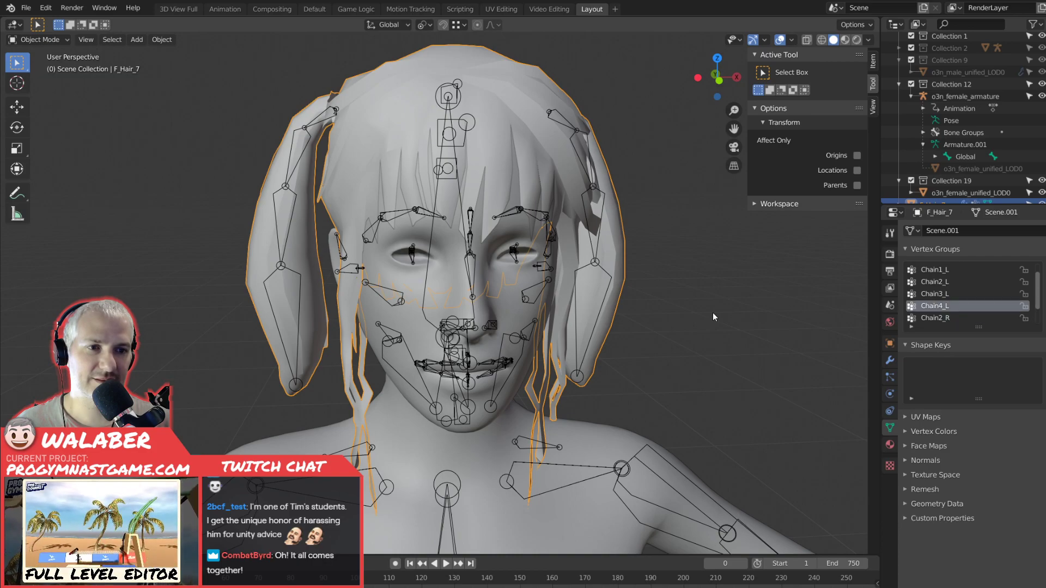
pyautogui.hotkey('ctrl', 'z')
pyautogui.hotkey('ctrl', 'z')
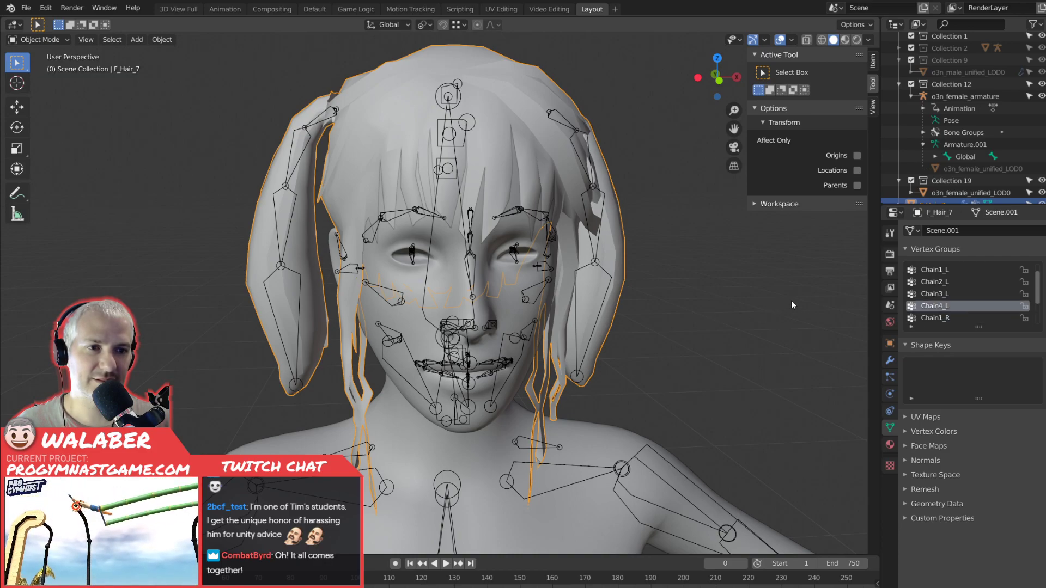
pyautogui.hotkey('ctrl', 'z')
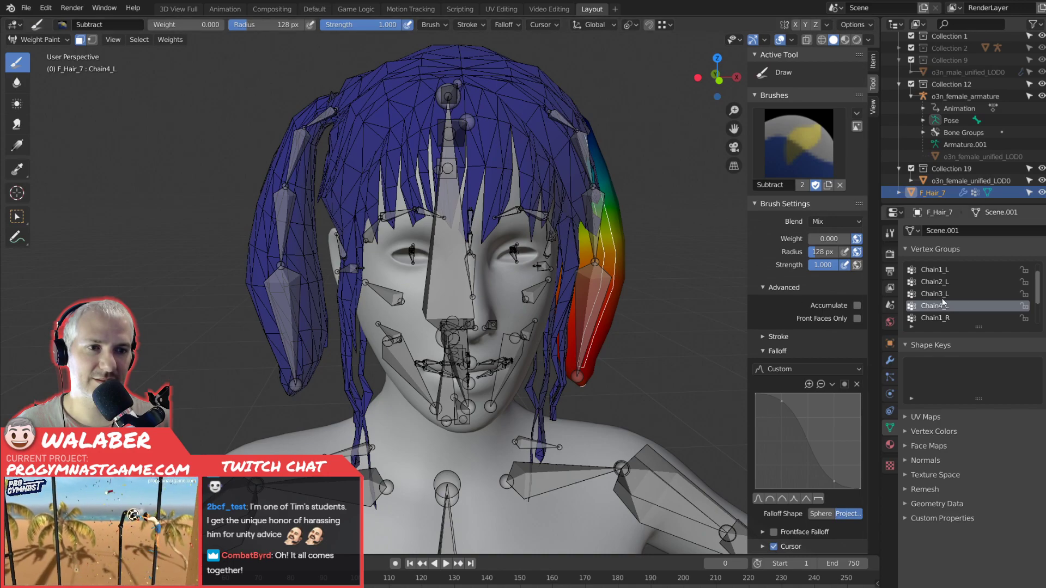
# Examine the weights of the left Chain vertex groups and the Head group from the front view.
pyautogui.scroll(-1, 959, 300)
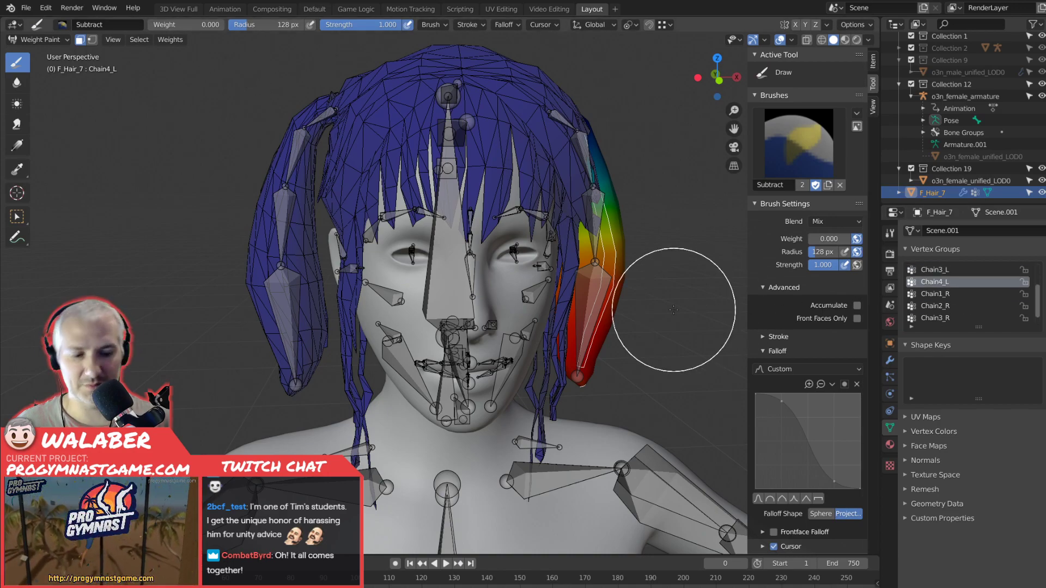
pyautogui.press('KP_1')
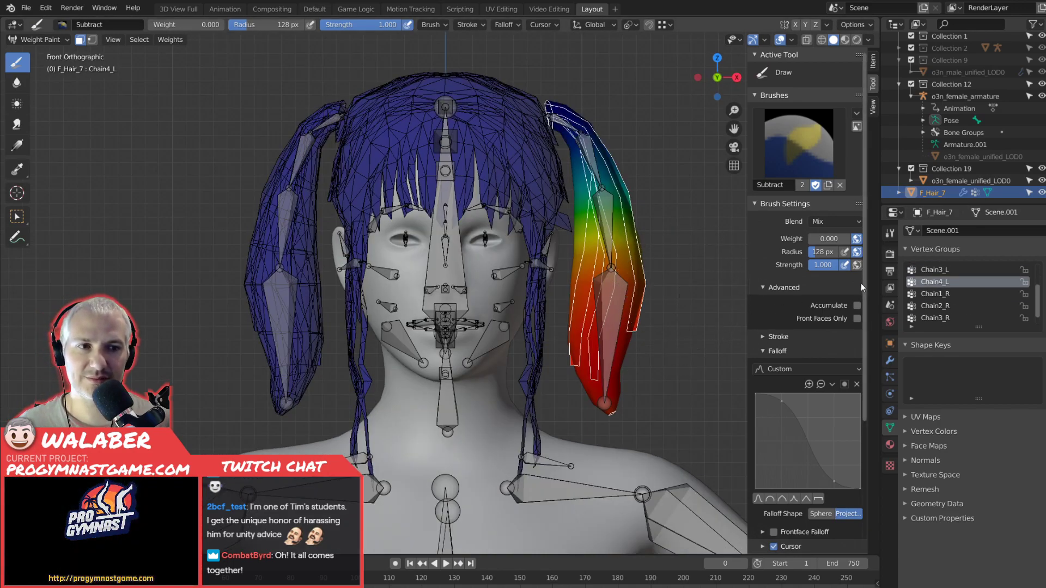
pyautogui.click(932, 294)
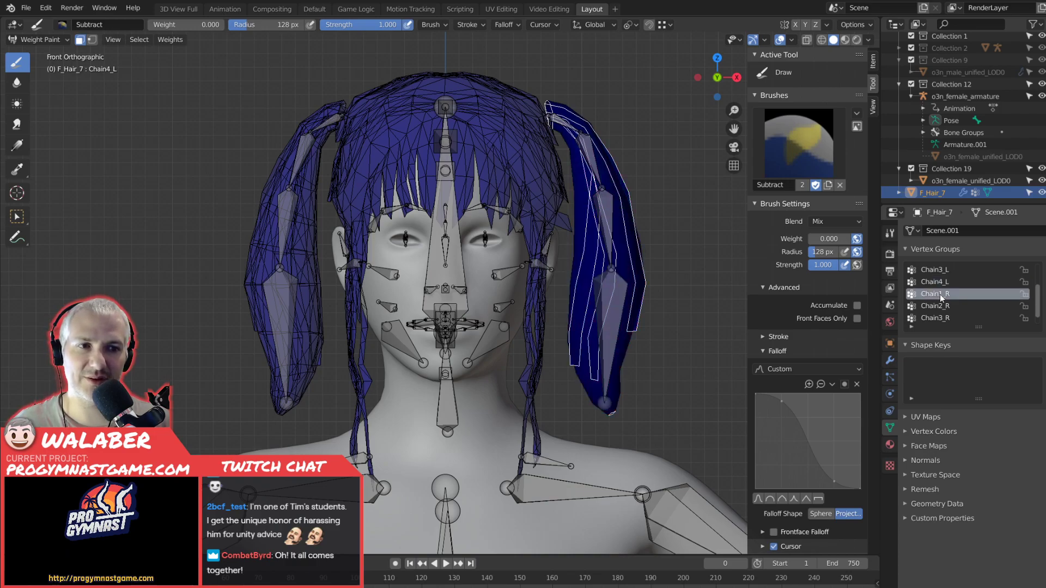
pyautogui.click(939, 283)
pyautogui.scroll(1, 939, 282)
pyautogui.click(937, 283)
pyautogui.click(931, 269)
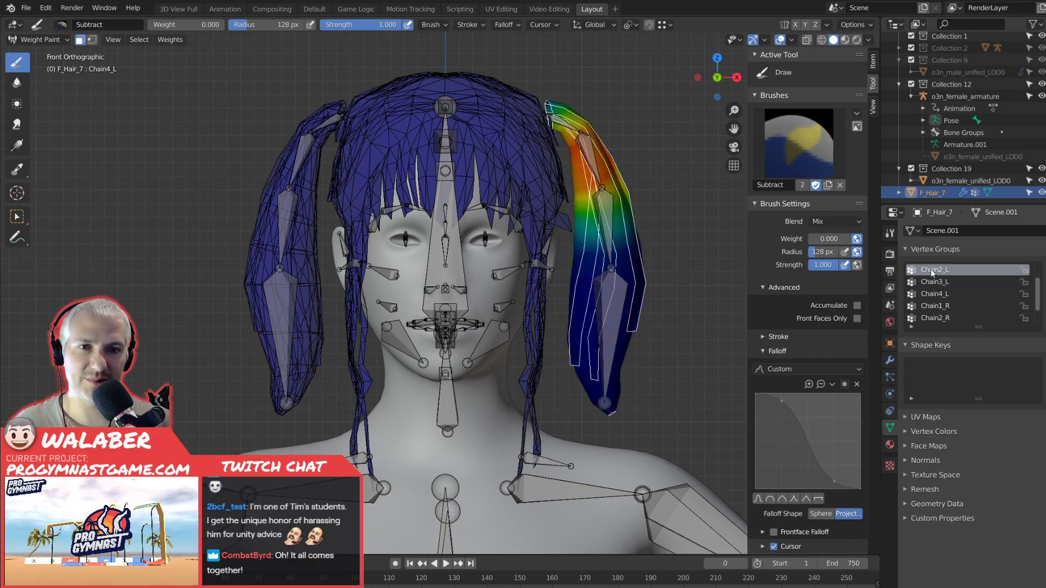
pyautogui.scroll(2, 931, 283)
pyautogui.click(927, 280)
pyautogui.click(929, 294)
pyautogui.click(931, 306)
# Select all linked geometry of the right pigtail in Edit Mode, using wireframe shading to include its hidden strands.
pyautogui.press('Tab')
pyautogui.moveTo(263, 217); pyautogui.dragTo(261, 244)
pyautogui.hotkey('ctrl', 'l')
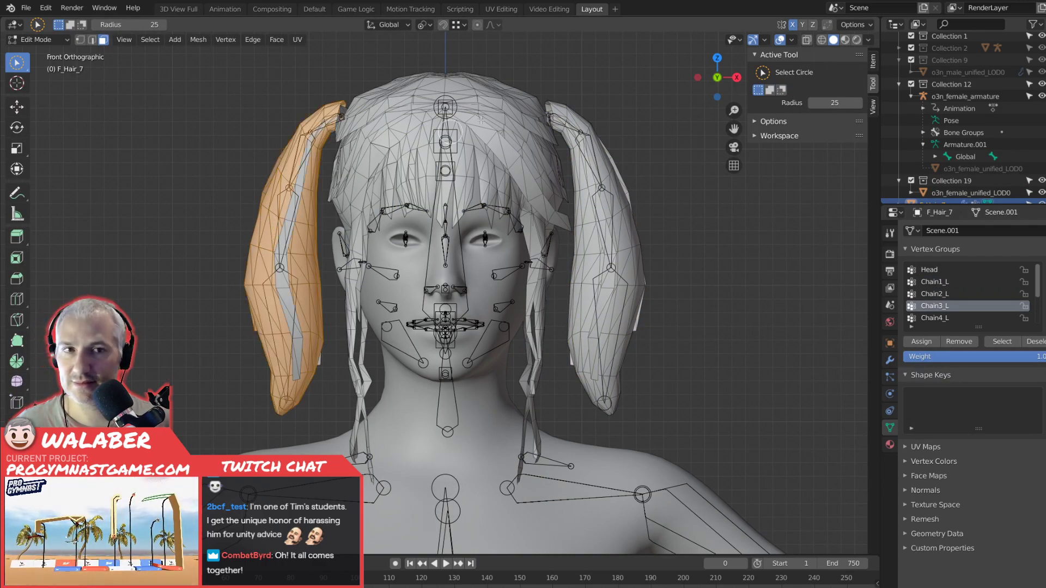
pyautogui.hotkey('alt', 'a')
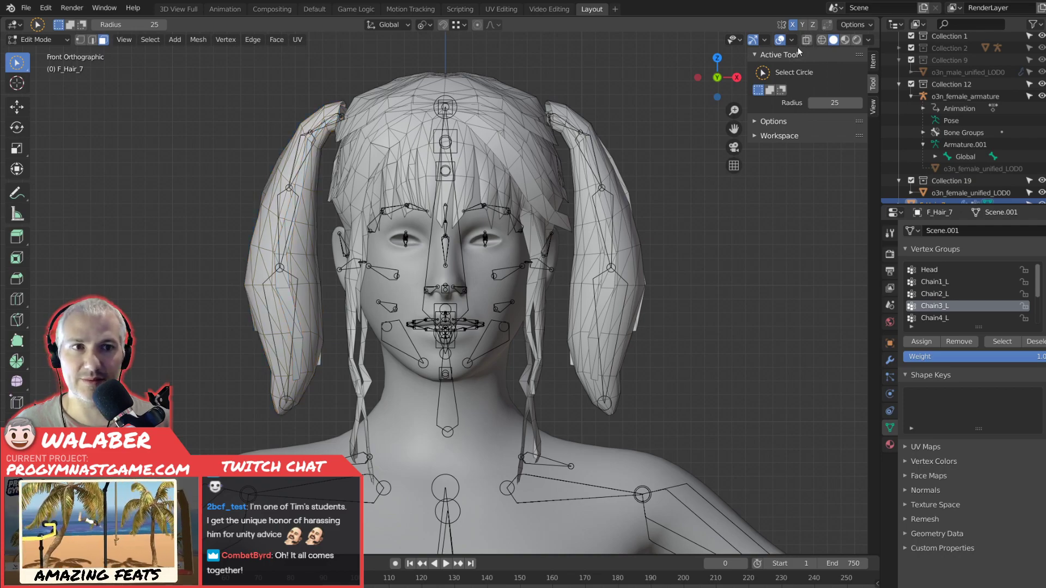
pyautogui.click(821, 39)
pyautogui.moveTo(260, 165)
pyautogui.mouseDown()
pyautogui.moveTo(280, 234)
pyautogui.moveTo(305, 218)
pyautogui.moveTo(309, 156)
pyautogui.moveTo(286, 163)
pyautogui.mouseUp()
pyautogui.hotkey('ctrl', 'l')
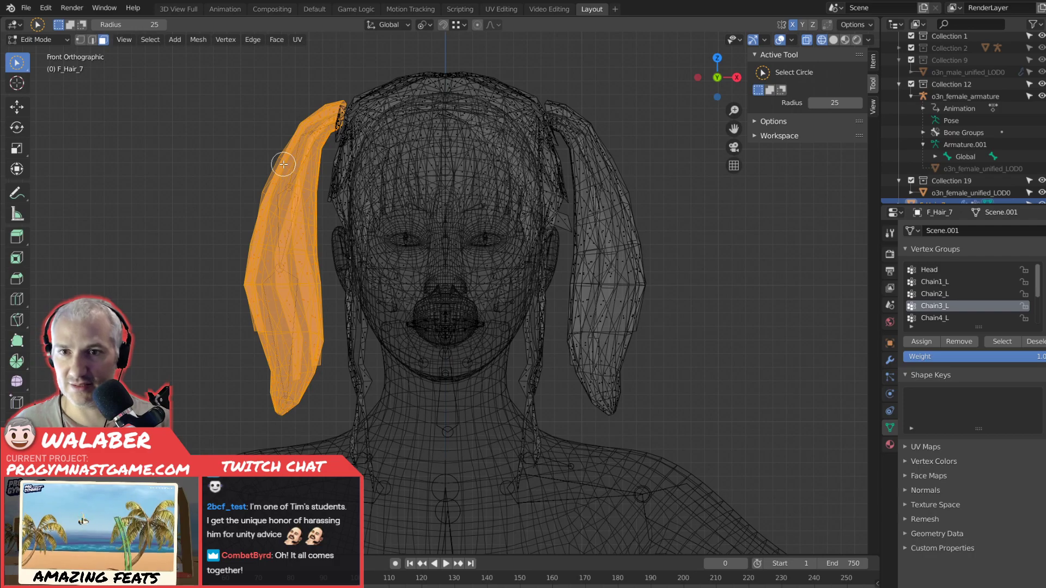
# Return to Weight Paint with solid shading and make Chain1_R the active vertex group.
pyautogui.click(36, 39)
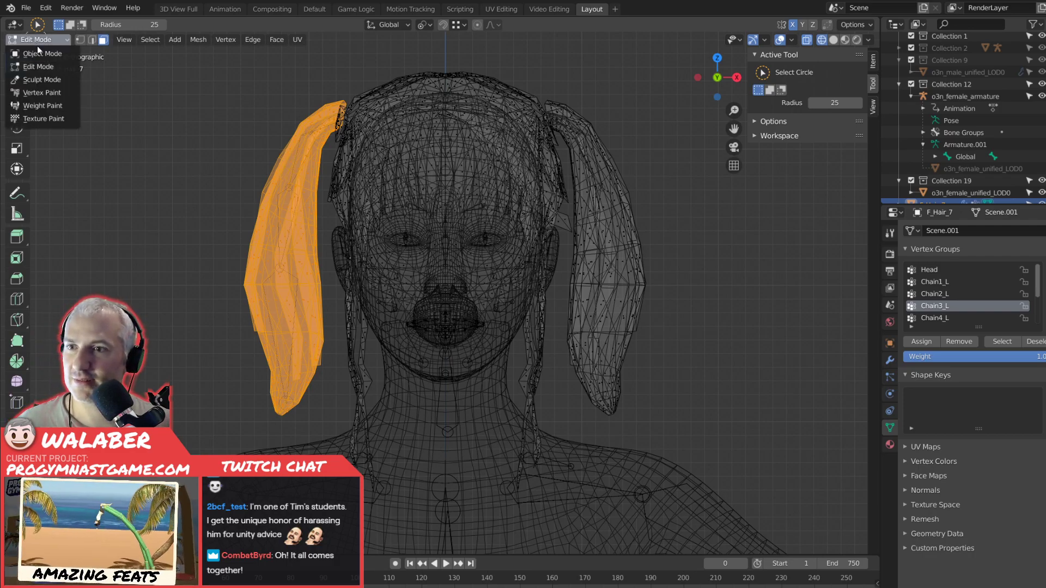
pyautogui.click(42, 106)
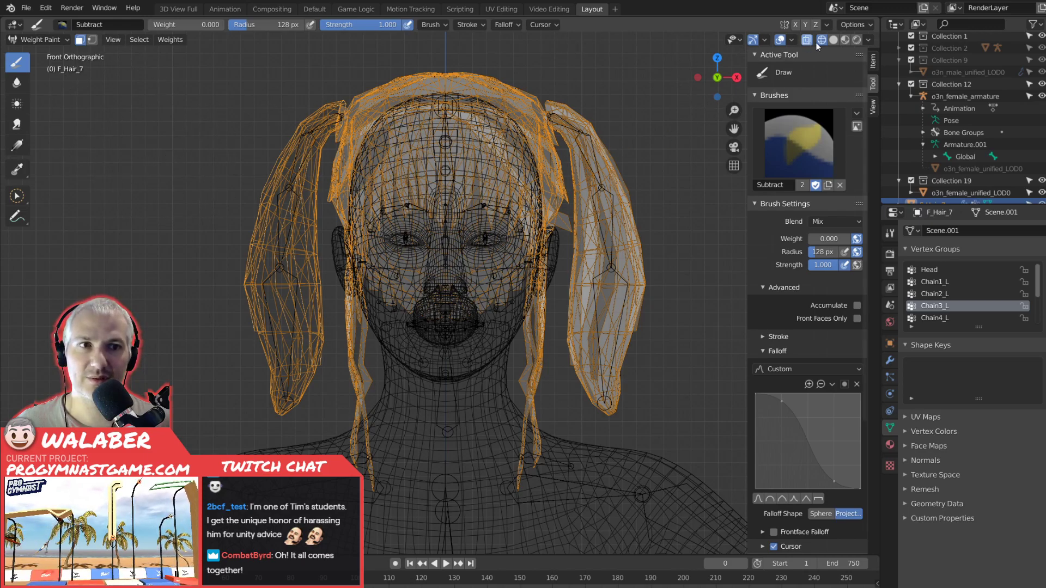
pyautogui.click(831, 41)
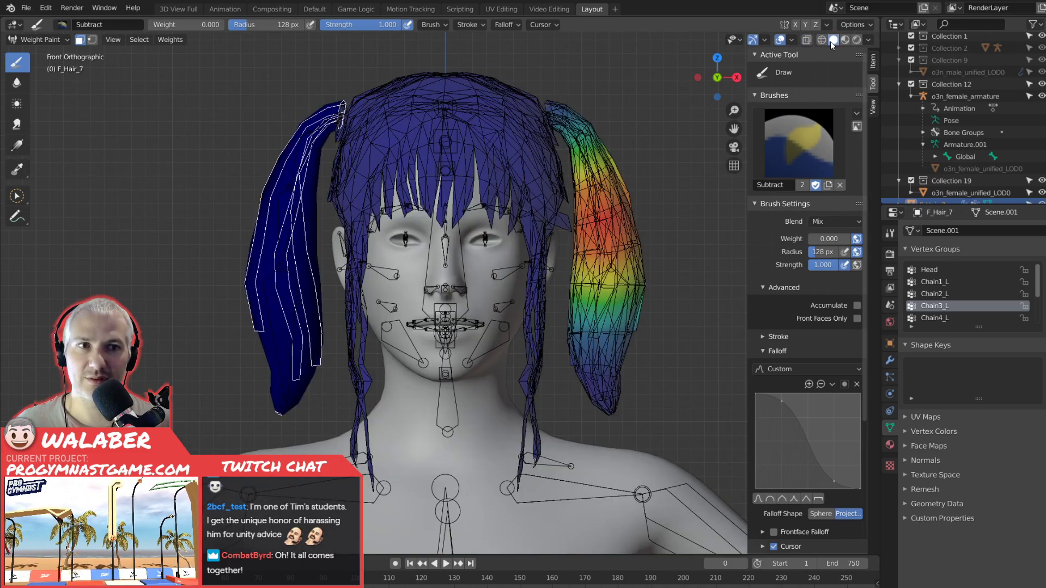
pyautogui.scroll(-1, 942, 315)
pyautogui.click(947, 318)
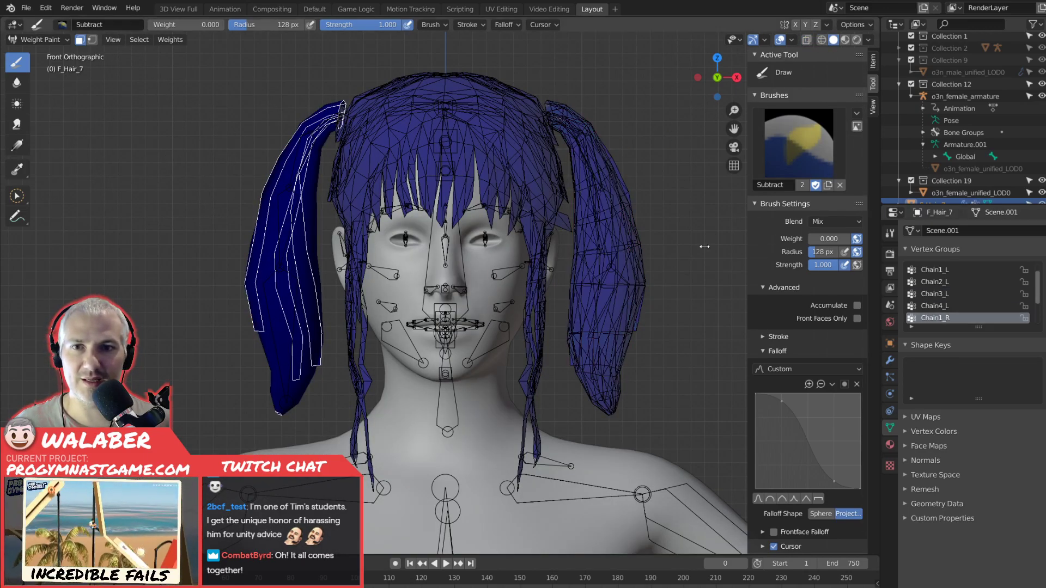
# Paint a linear gradient of weight 1.000 into Chain1_R, running from the right pigtail's root outward and down.
pyautogui.click(17, 145)
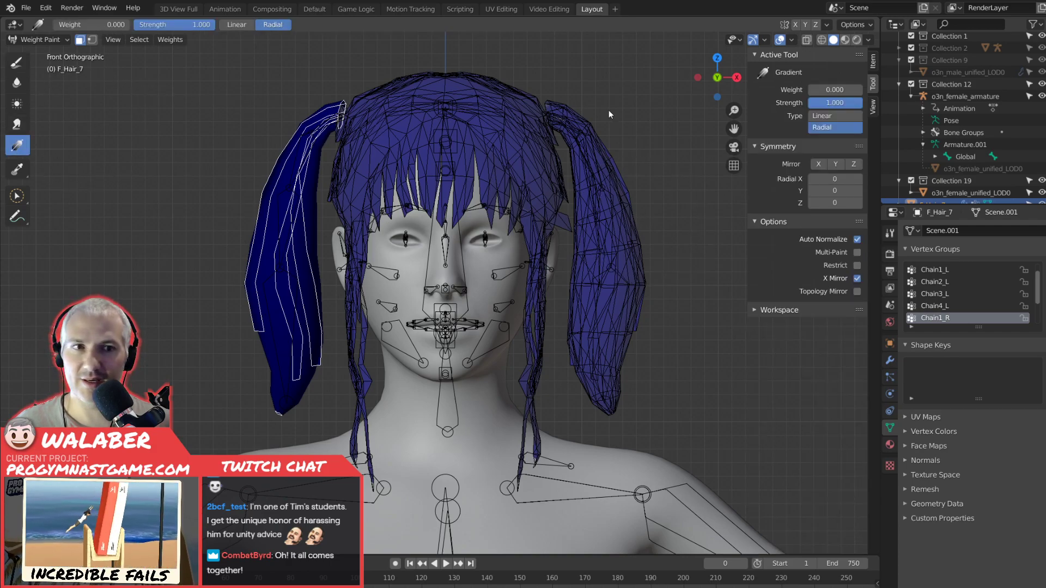
pyautogui.moveTo(818, 86); pyautogui.dragTo(860, 87)
pyautogui.click(820, 116)
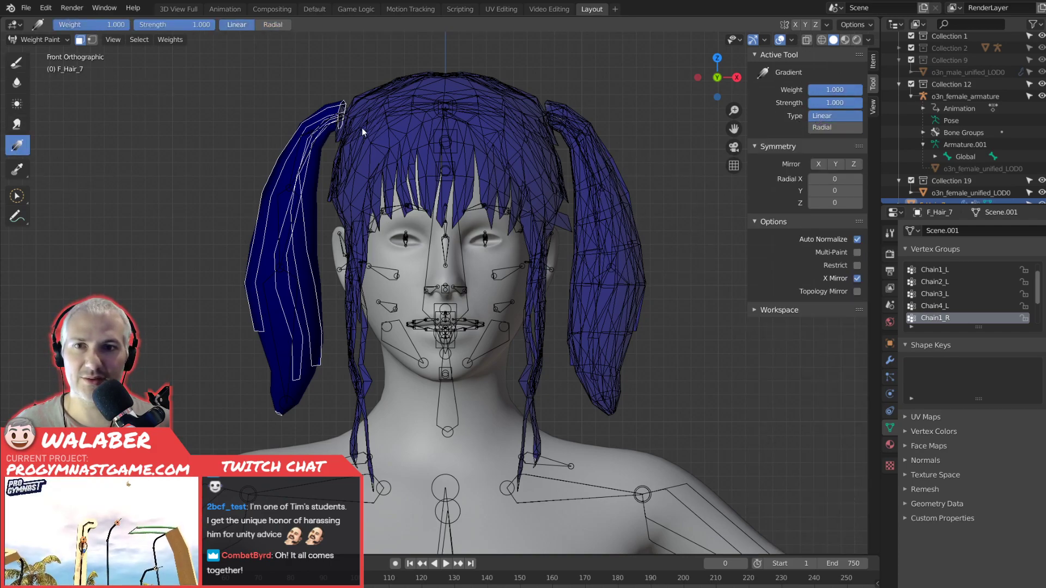
pyautogui.moveTo(346, 115); pyautogui.dragTo(250, 188)
# Paint a radial gradient of weight 1.000 into Chain2_R, centred on the second bone of the right pigtail.
pyautogui.scroll(-1, 948, 320)
pyautogui.click(938, 318)
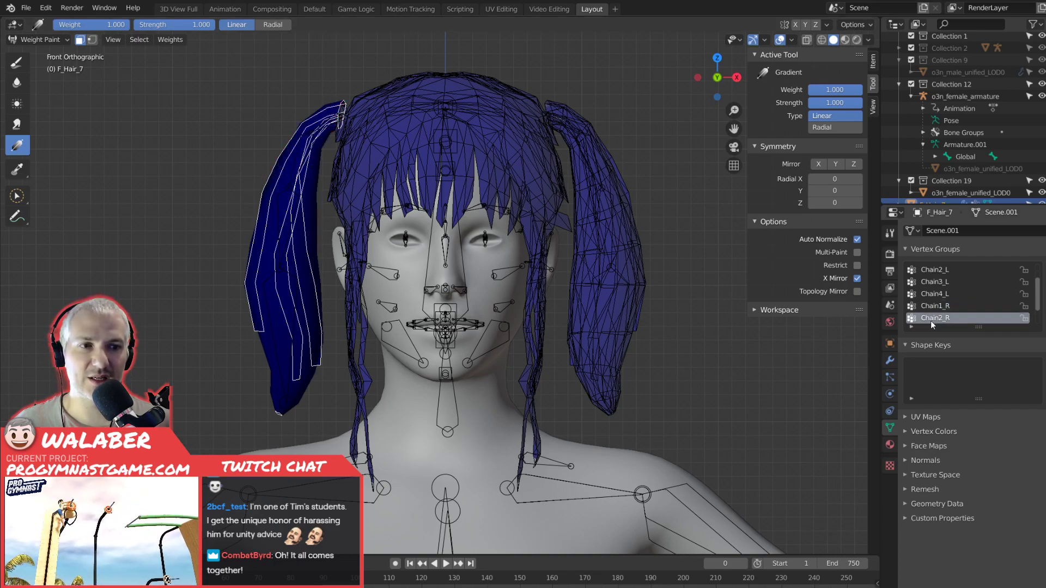
pyautogui.click(822, 127)
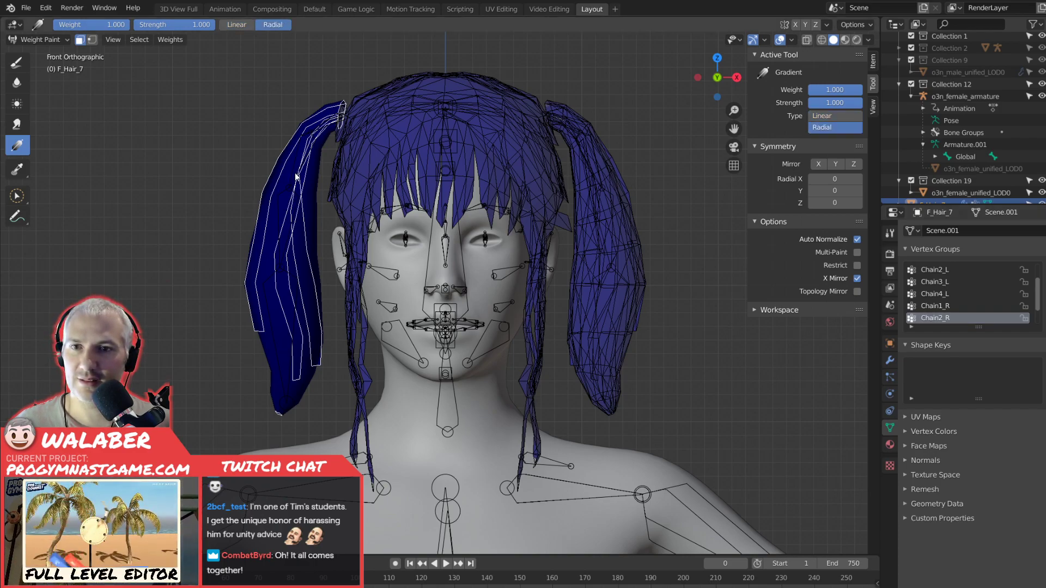
pyautogui.moveTo(299, 163); pyautogui.dragTo(179, 175)
# Paint a radial gradient of weight 1.000 into Chain3_R, centred on the third bone of the right pigtail.
pyautogui.scroll(-1, 946, 305)
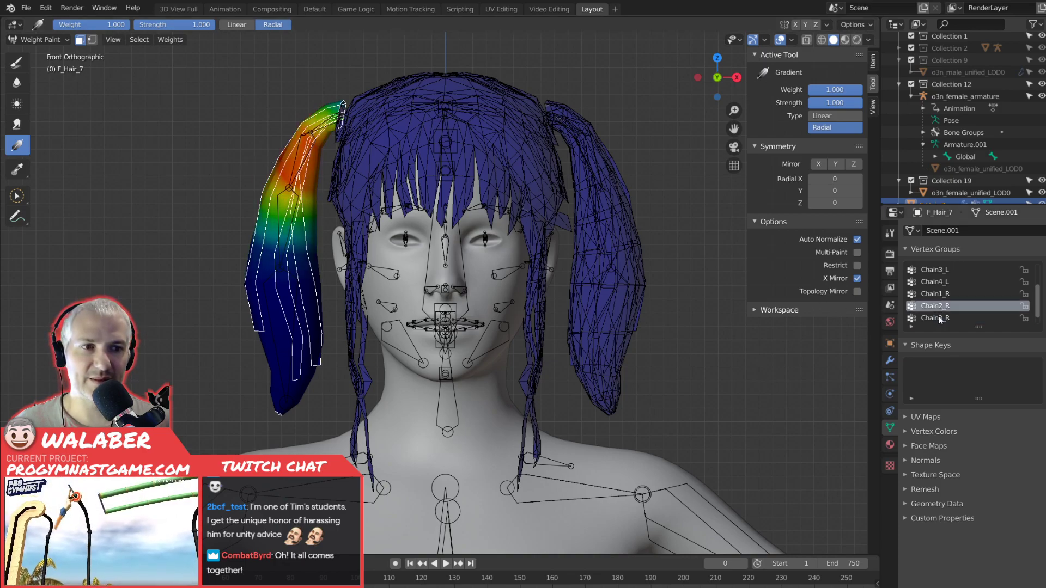
pyautogui.click(946, 317)
pyautogui.moveTo(283, 237); pyautogui.dragTo(114, 233)
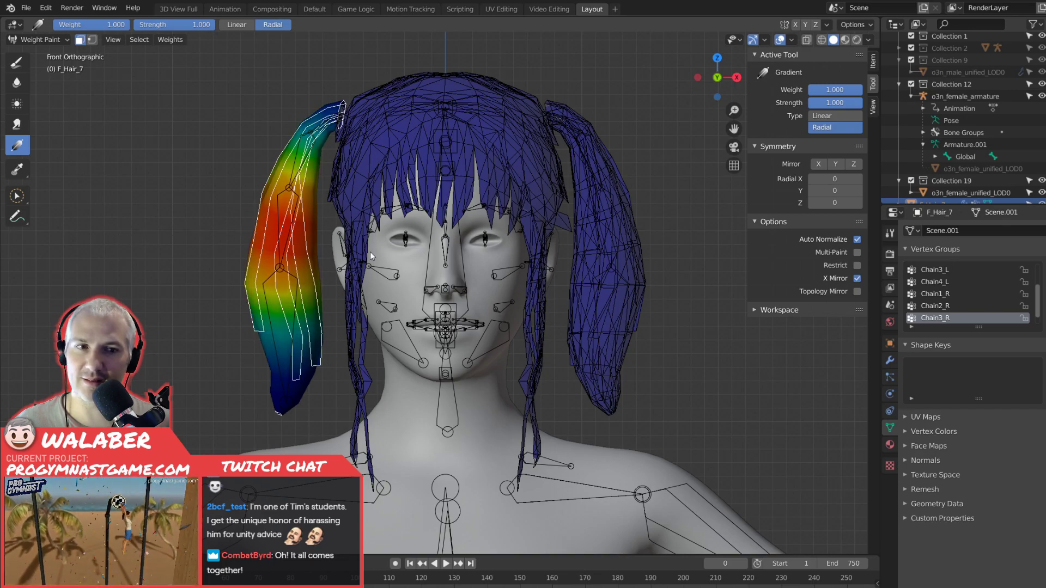
# Paint radial gradients of weight 1.000 into Chain4_R over the lower end of the right pigtail.
pyautogui.scroll(-1, 947, 305)
pyautogui.click(947, 318)
pyautogui.moveTo(286, 331); pyautogui.dragTo(79, 353)
pyautogui.moveTo(292, 403); pyautogui.dragTo(209, 403)
# Put o3n_female_armature into Pose Mode and select the Chain2_R bone.
pyautogui.click(41, 40)
pyautogui.click(38, 51)
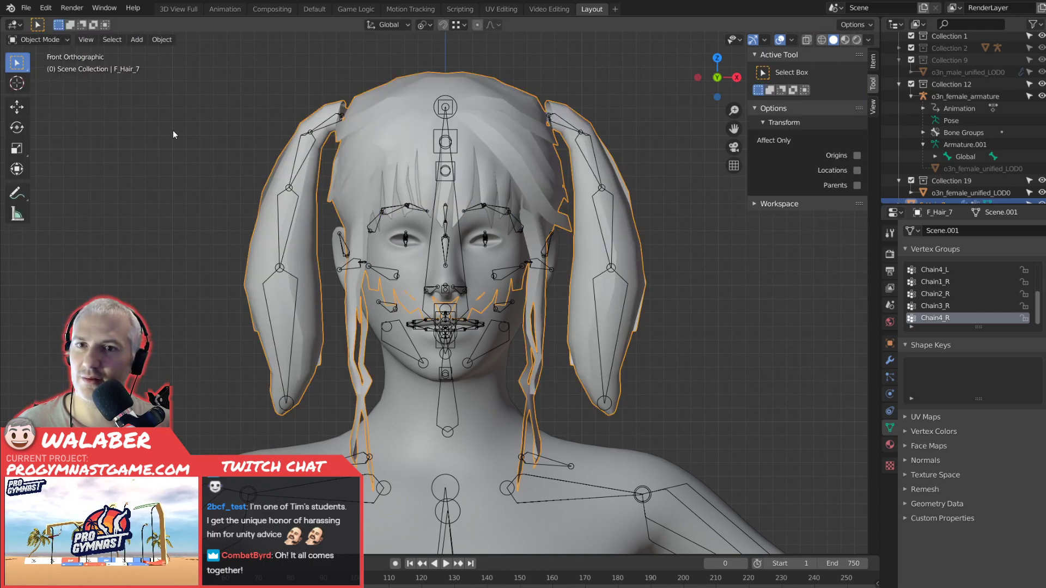
pyautogui.click(69, 40)
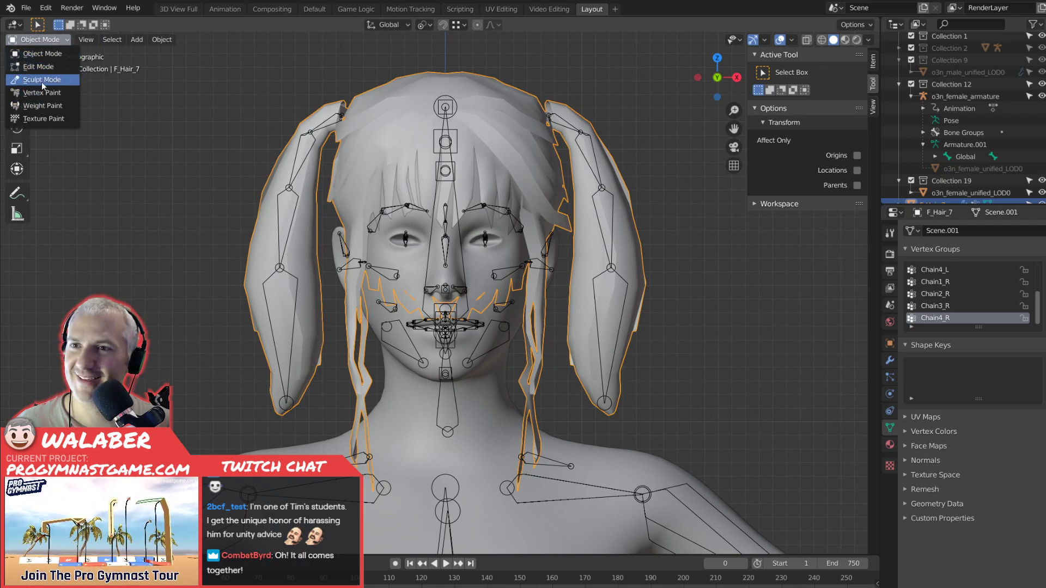
pyautogui.keyDown('shift'); pyautogui.click(297, 169); pyautogui.keyUp('shift')
pyautogui.click(242, 147)
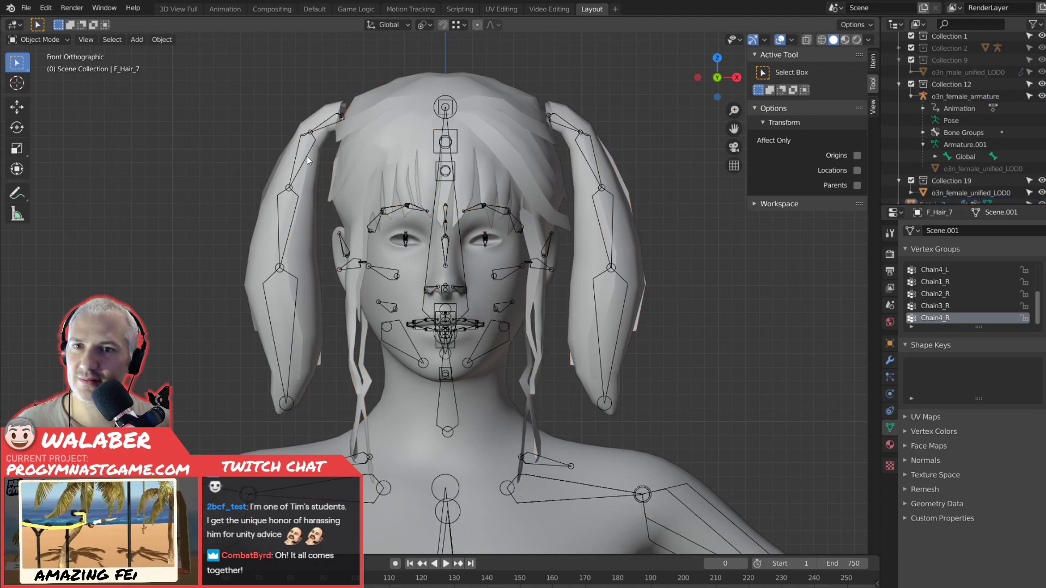
pyautogui.click(306, 156)
pyautogui.click(39, 39)
pyautogui.click(40, 79)
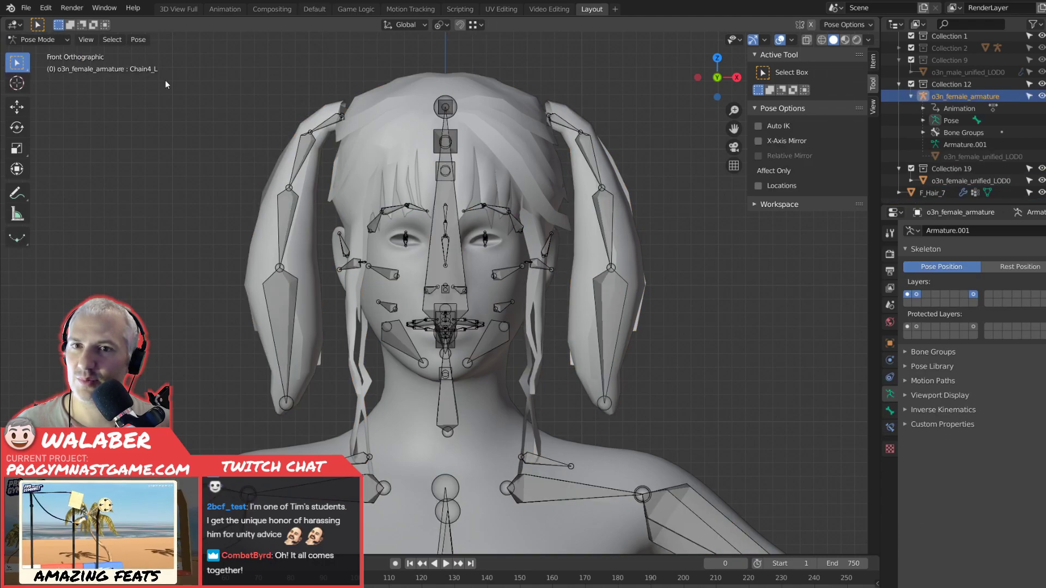
pyautogui.click(325, 173)
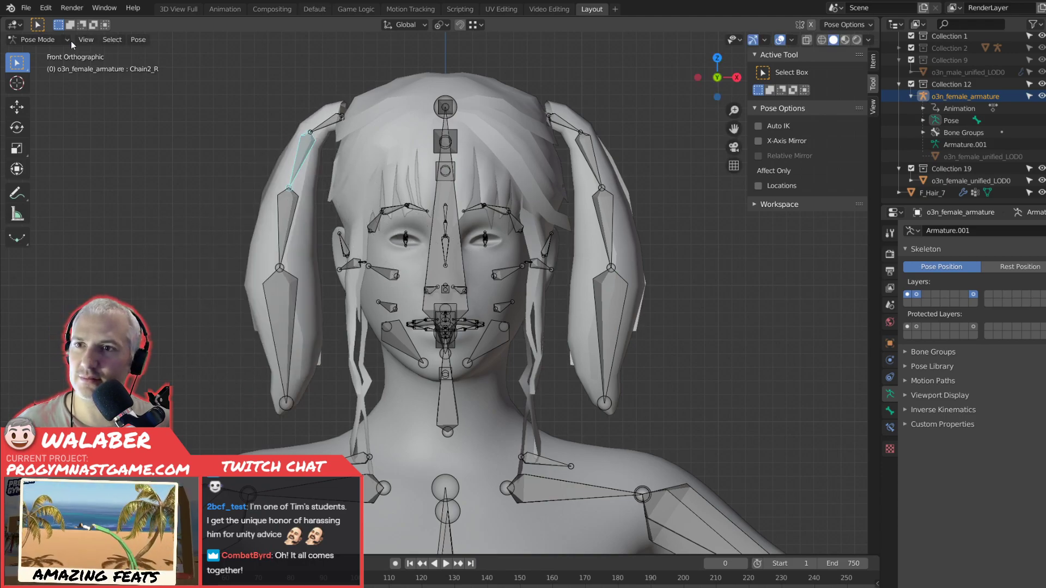
pyautogui.press('Tab')
pyautogui.press('Tab')
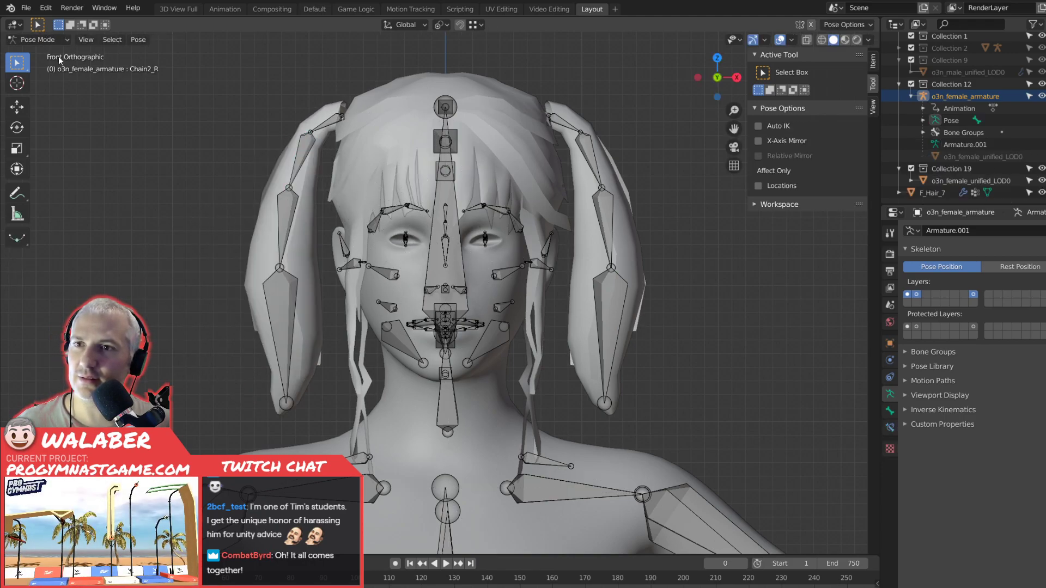
# Leave Pose Mode and bring the F_Hair_7 mesh back into Weight Paint.
pyautogui.click(36, 41)
pyautogui.click(38, 49)
pyautogui.click(373, 156)
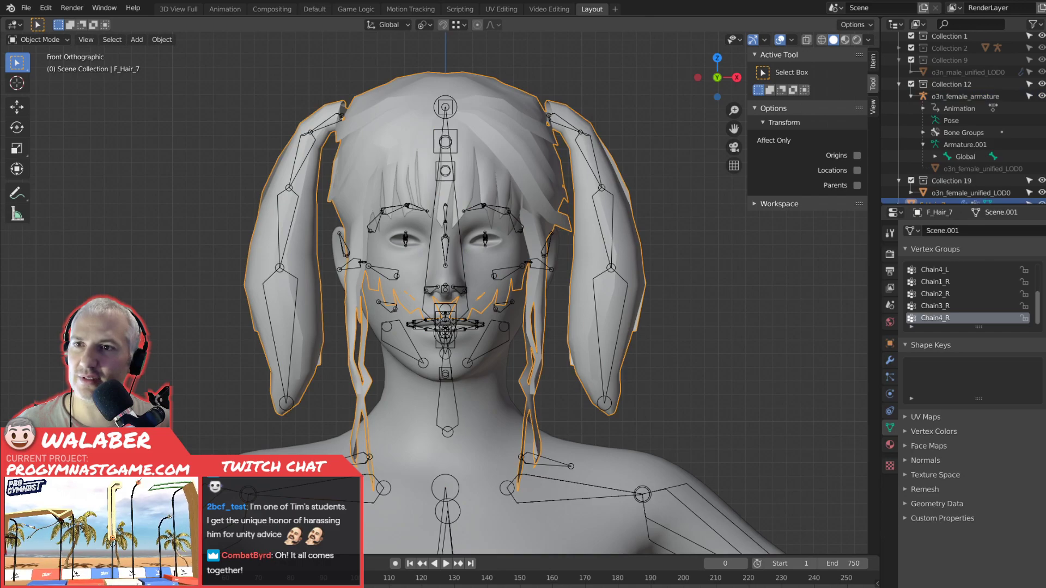
pyautogui.click(38, 40)
pyautogui.click(47, 106)
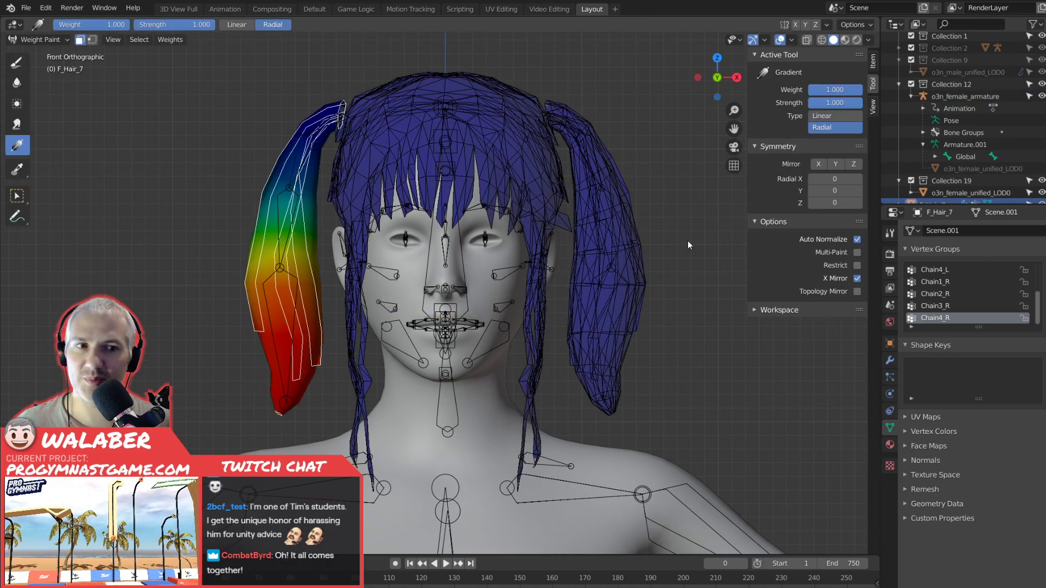
# Fill the selected right pigtail with weight 0.000 in the Head vertex group and return to Object Mode.
pyautogui.scroll(4, 960, 285)
pyautogui.click(942, 269)
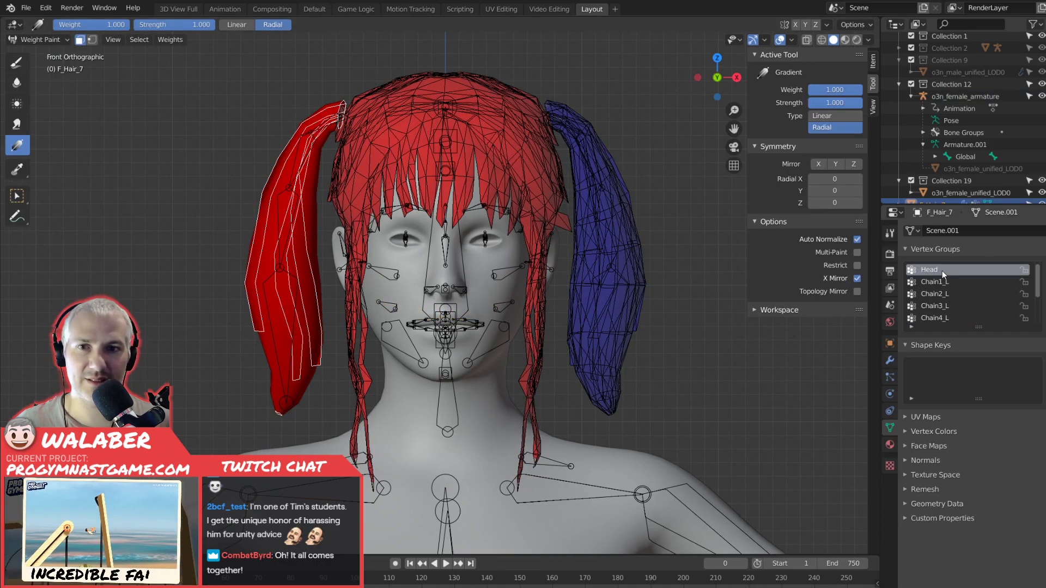
pyautogui.click(19, 66)
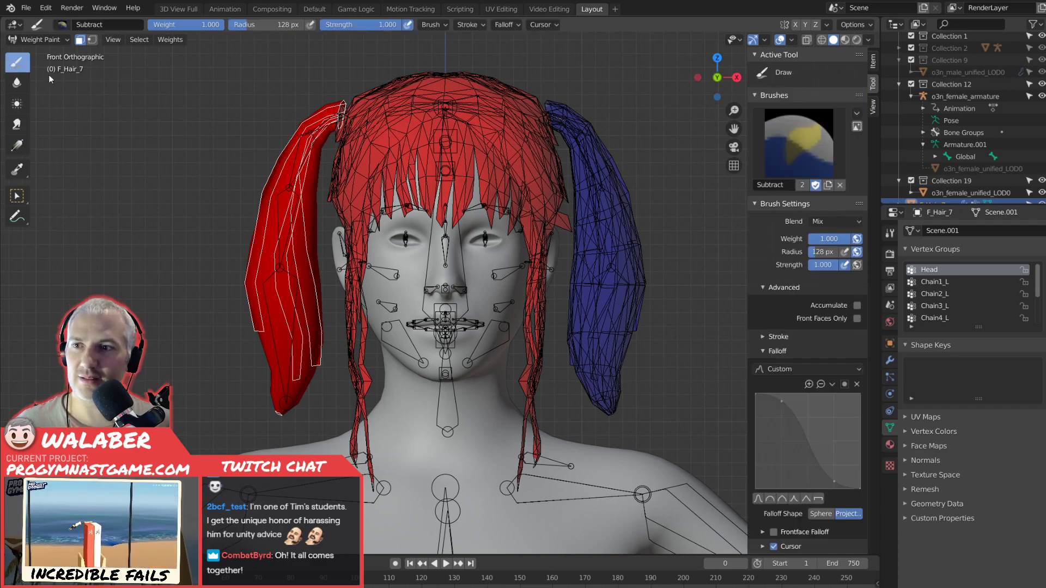
pyautogui.moveTo(842, 240); pyautogui.dragTo(809, 239)
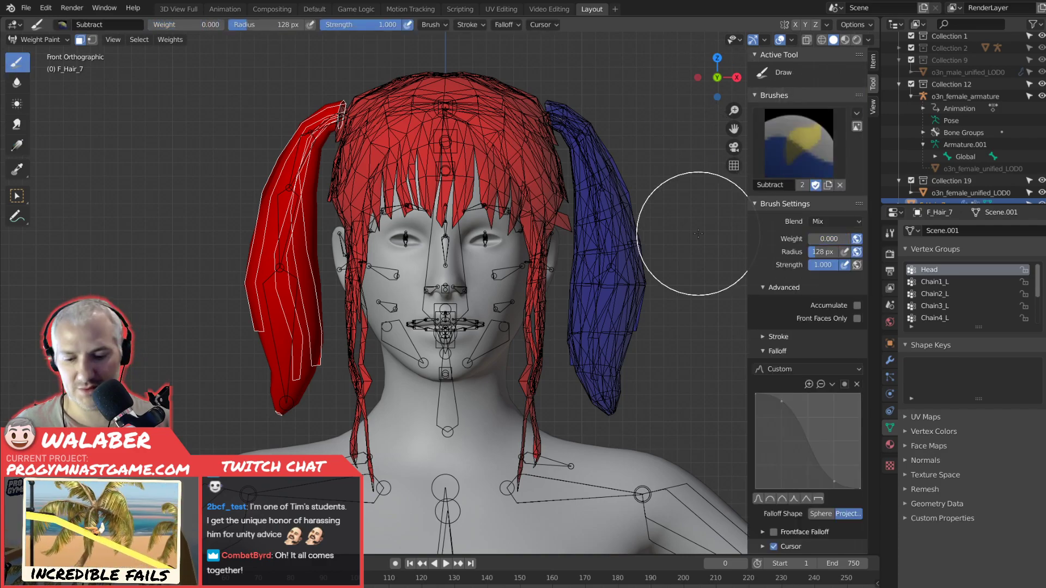
pyautogui.hotkey('shift', 'k')
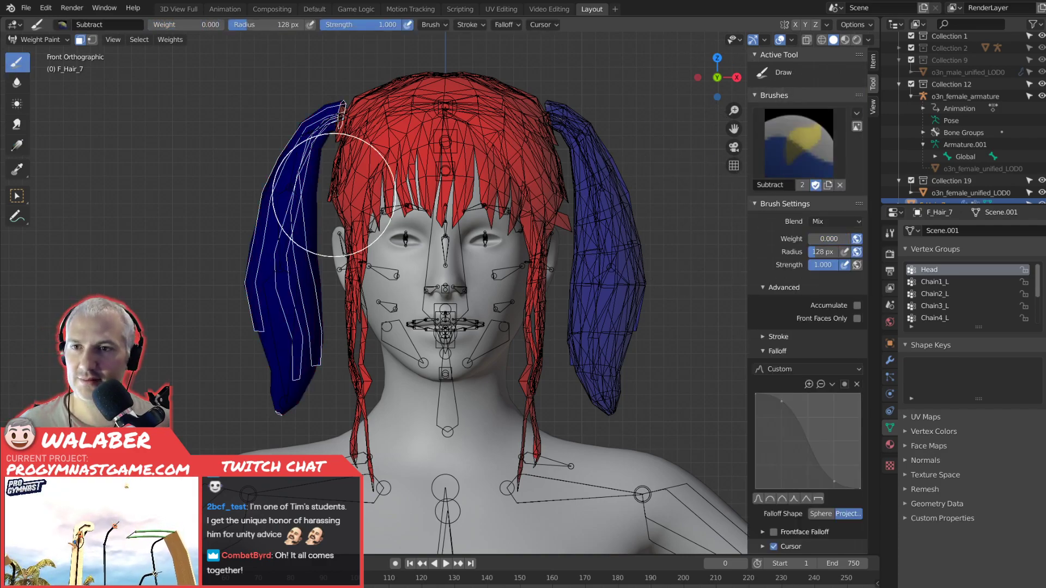
pyautogui.click(39, 40)
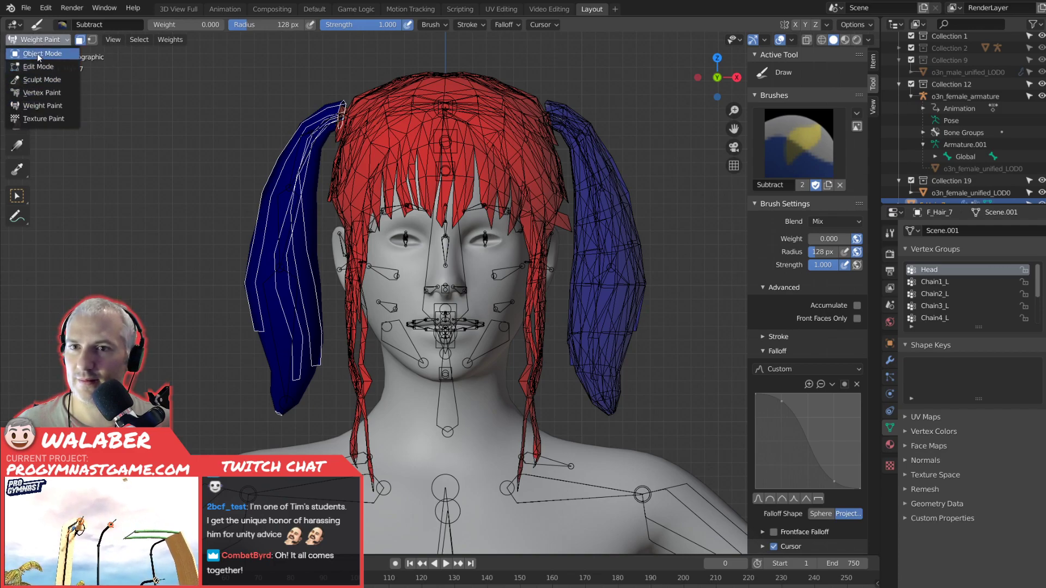
pyautogui.click(38, 53)
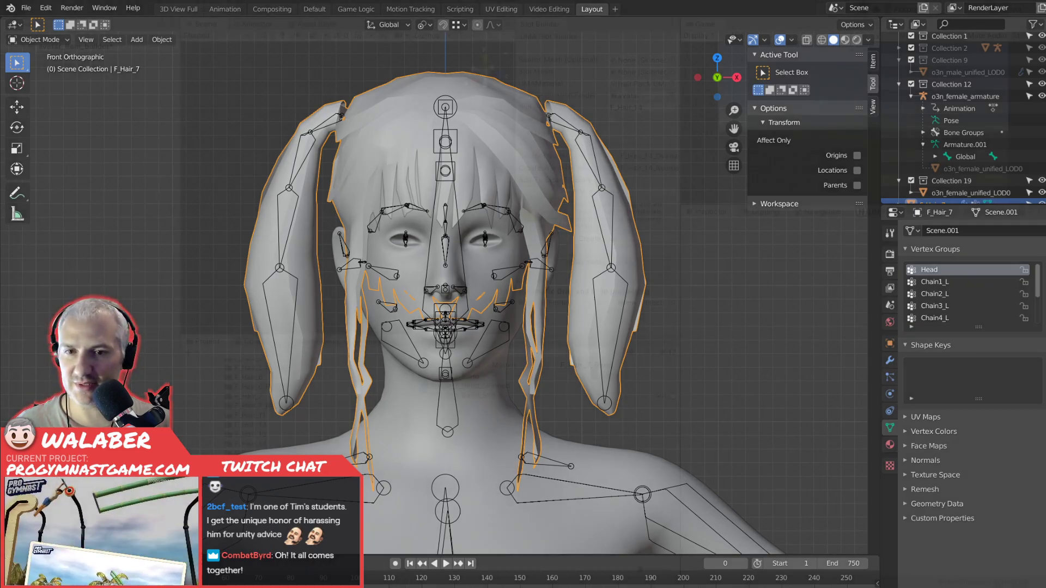
# Switch to Unity and inspect the existing mesh asset in the F_Hair_7 folder, rotating its preview.
pyautogui.hotkey('alt', 'Tab')
pyautogui.click(444, 377)
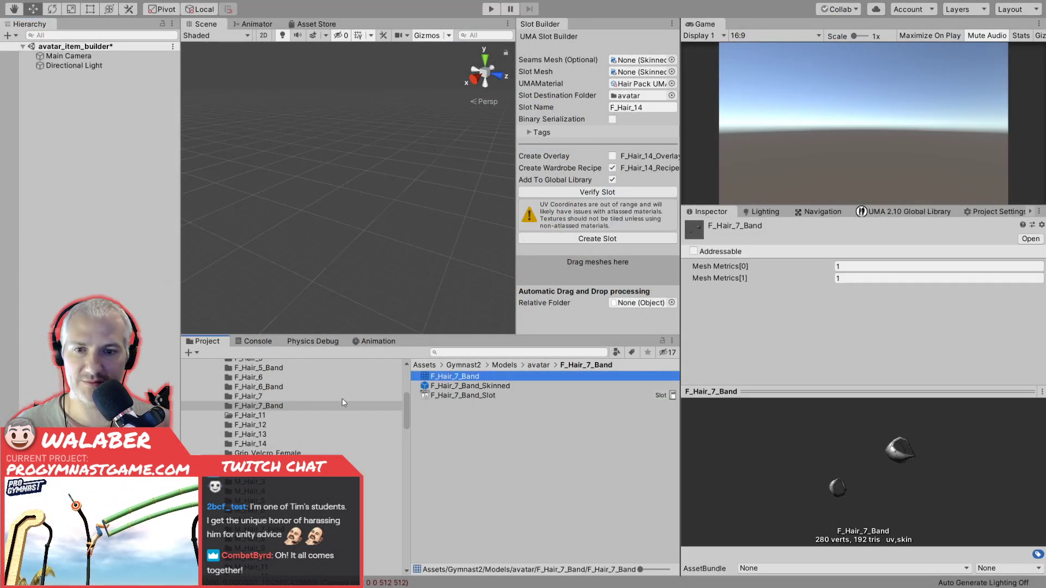
pyautogui.click(250, 396)
pyautogui.click(444, 376)
pyautogui.moveTo(877, 427); pyautogui.dragTo(776, 439)
# Switch to Blender and select the F_Hair_7 mesh together with o3n_female_armature in preparation for exporting.
pyautogui.hotkey('alt', 'Tab')
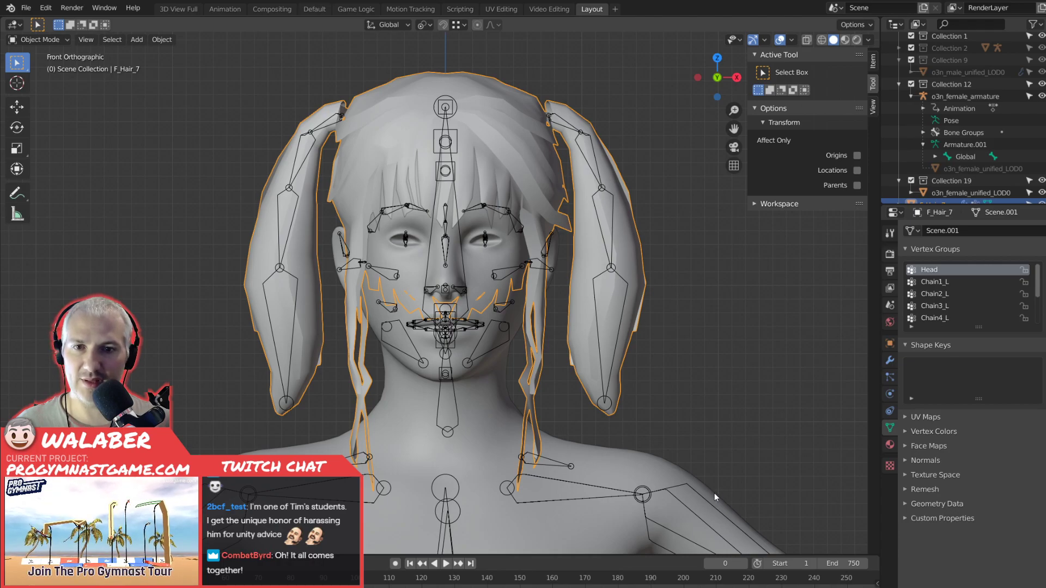
pyautogui.click(212, 174)
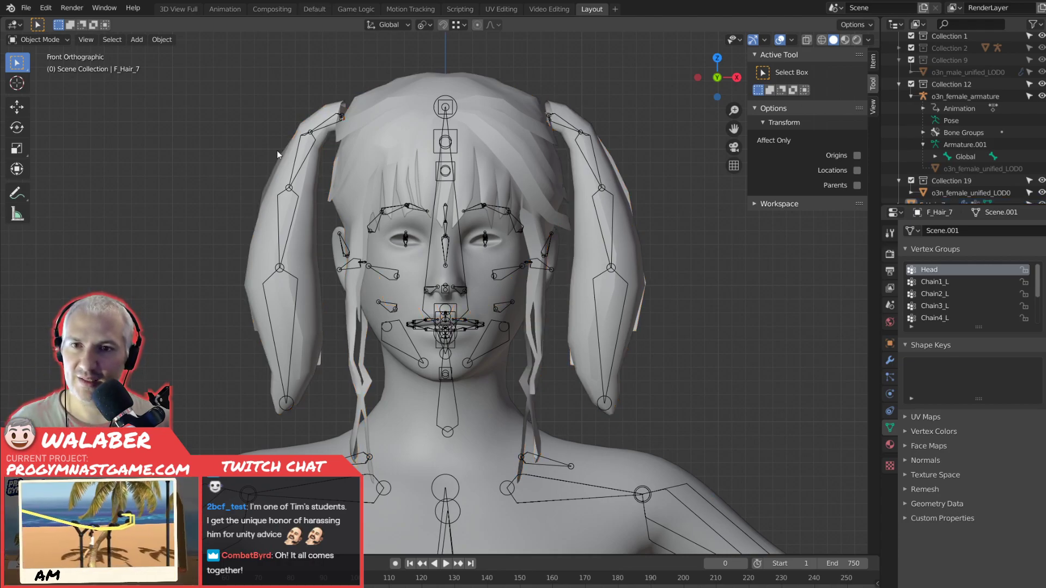
pyautogui.click(384, 113)
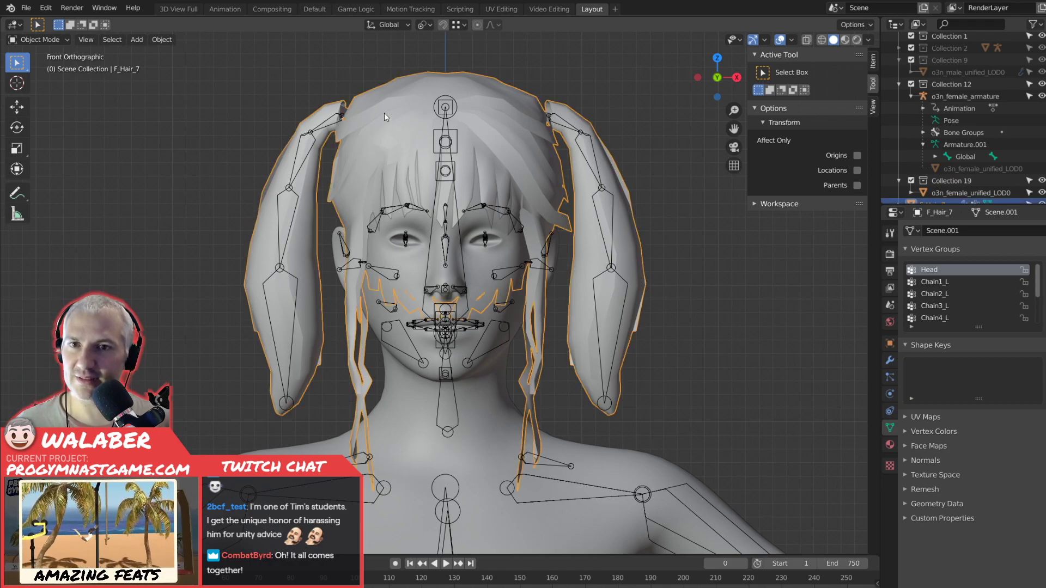
pyautogui.keyDown('shift'); pyautogui.click(326, 123); pyautogui.keyUp('shift')
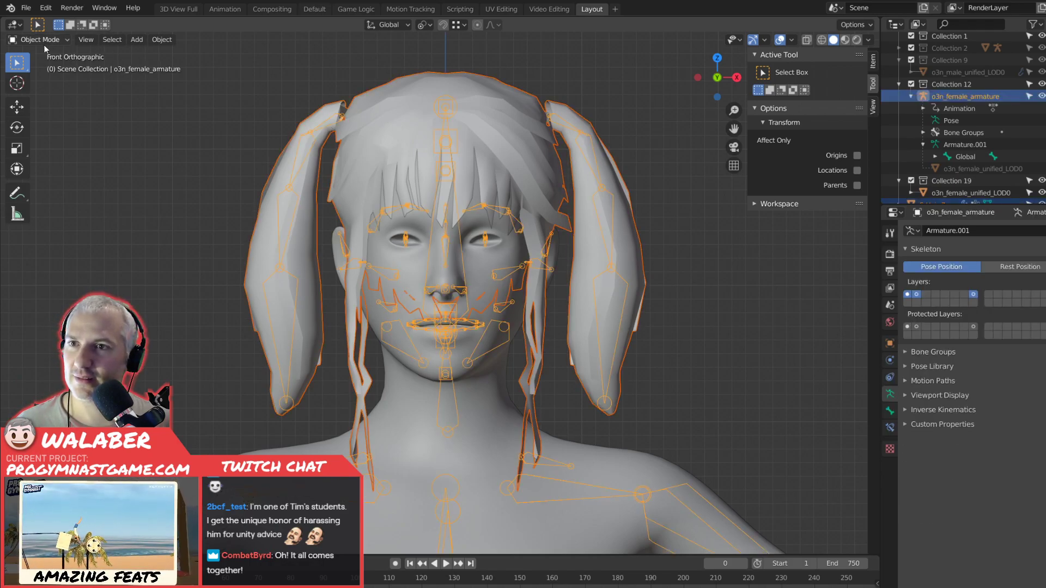
pyautogui.click(26, 7)
pyautogui.moveTo(67, 184)
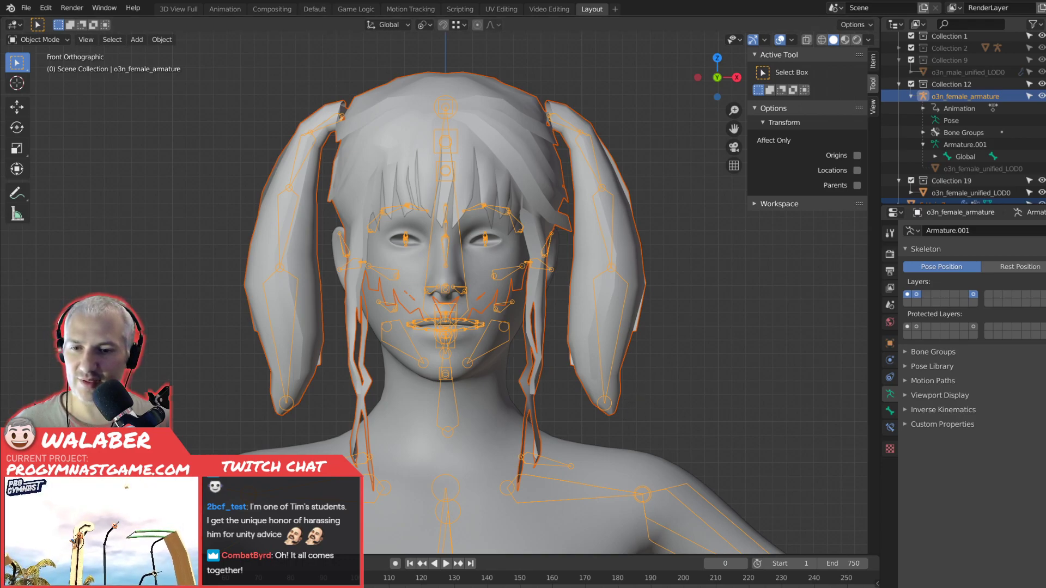
# Switch to Unity and open the UMA Documentation PDF from the project's Assets/UMA folder.
pyautogui.hotkey('alt', 'Tab')
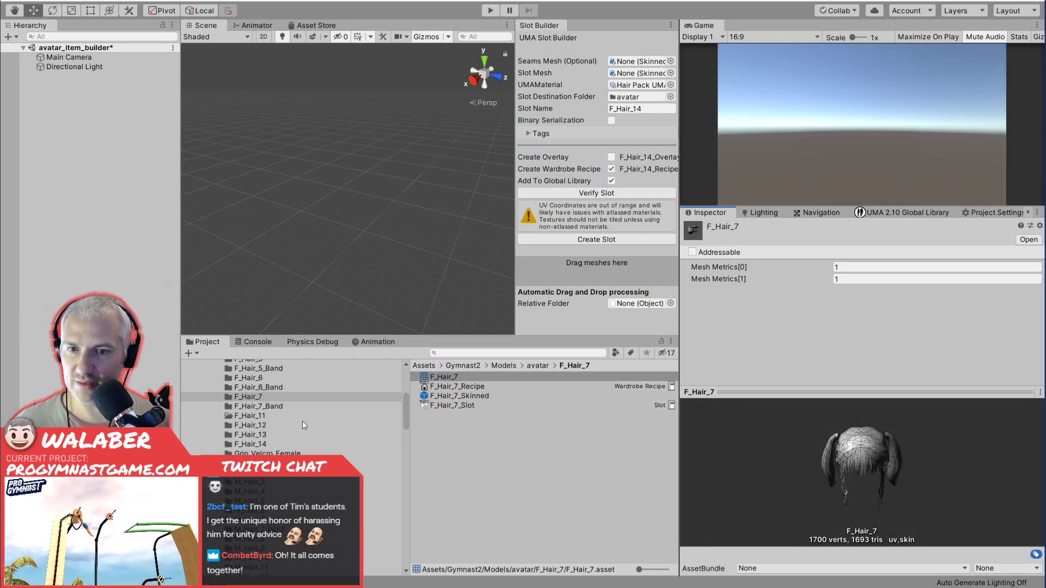
pyautogui.scroll(-8, 302, 420)
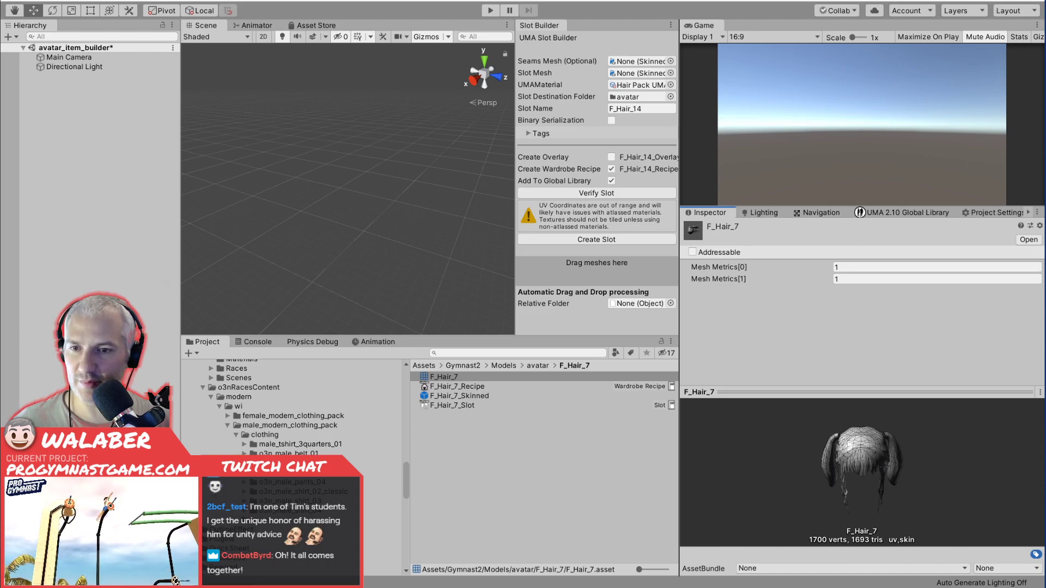
pyautogui.scroll(2, 294, 419)
pyautogui.click(194, 404)
pyautogui.scroll(-1, 196, 406)
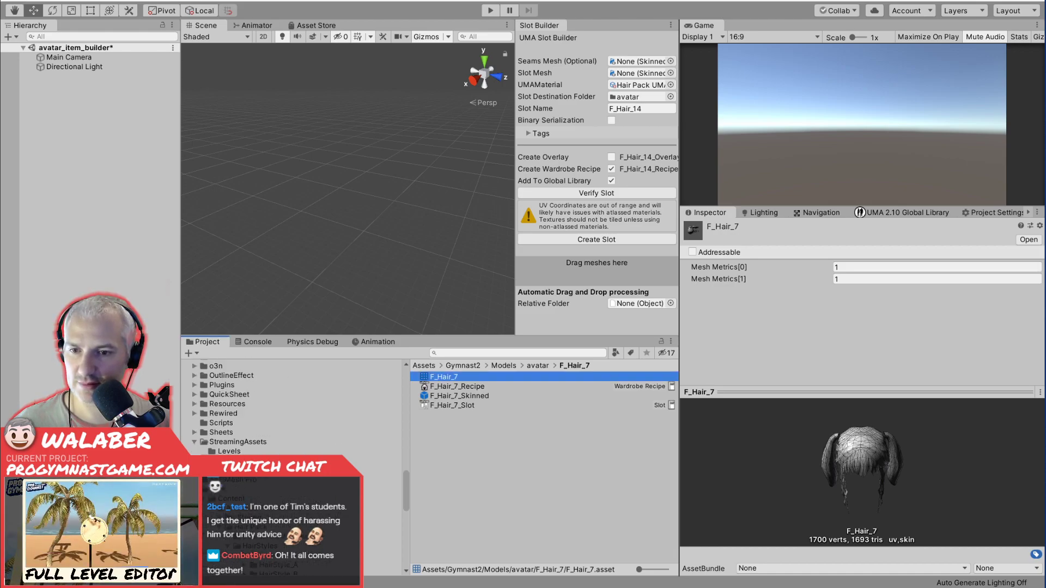
pyautogui.scroll(1, 294, 406)
pyautogui.click(218, 501)
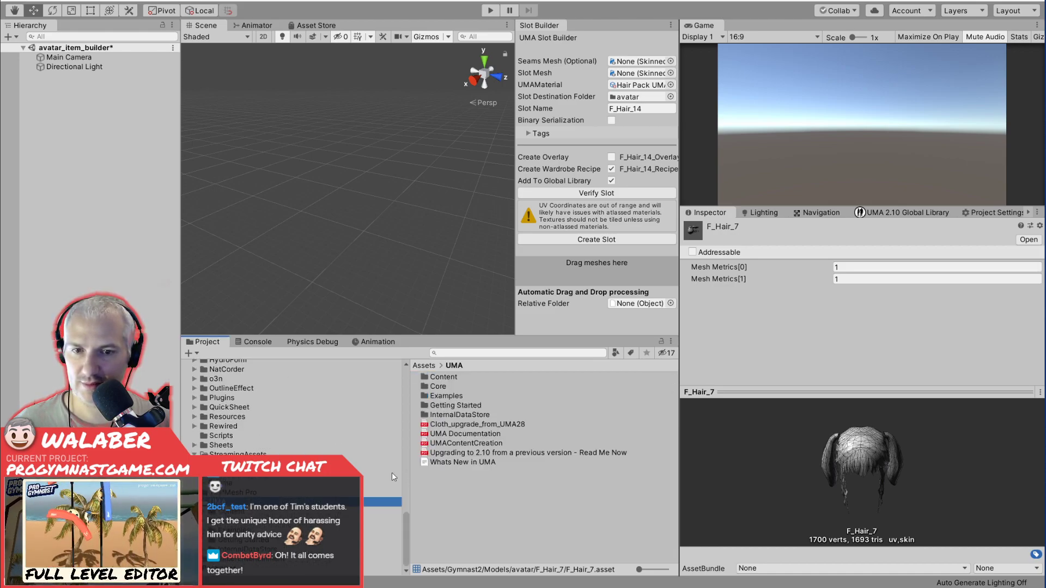
pyautogui.click(472, 434)
pyautogui.doubleClick(470, 434)
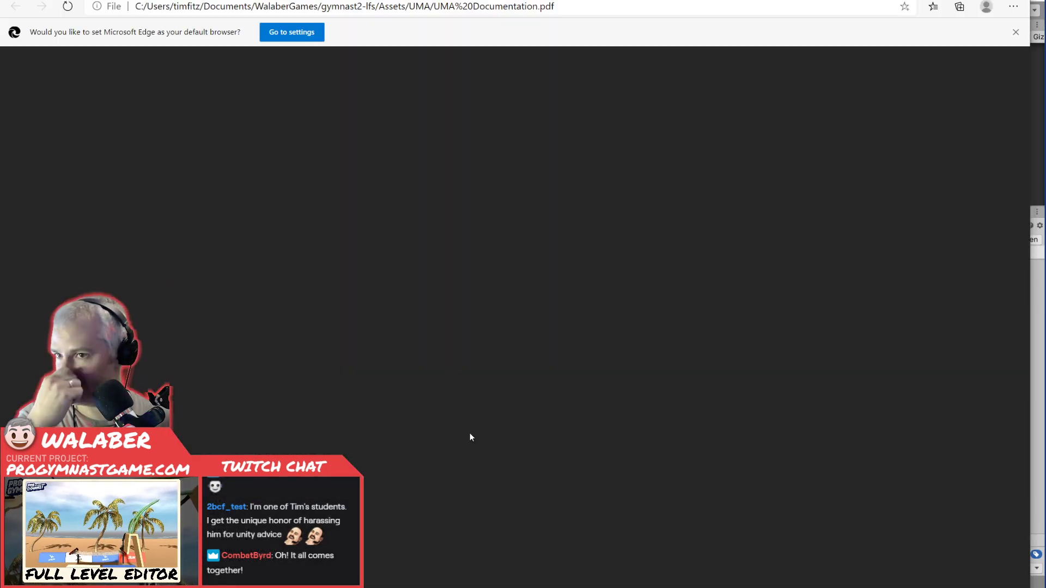
# Look up the Blender 2.8+ FBX export settings in the UMA documentation and return to Blender.
pyautogui.scroll(-5, 375, 305)
pyautogui.scroll(-15, 364, 308)
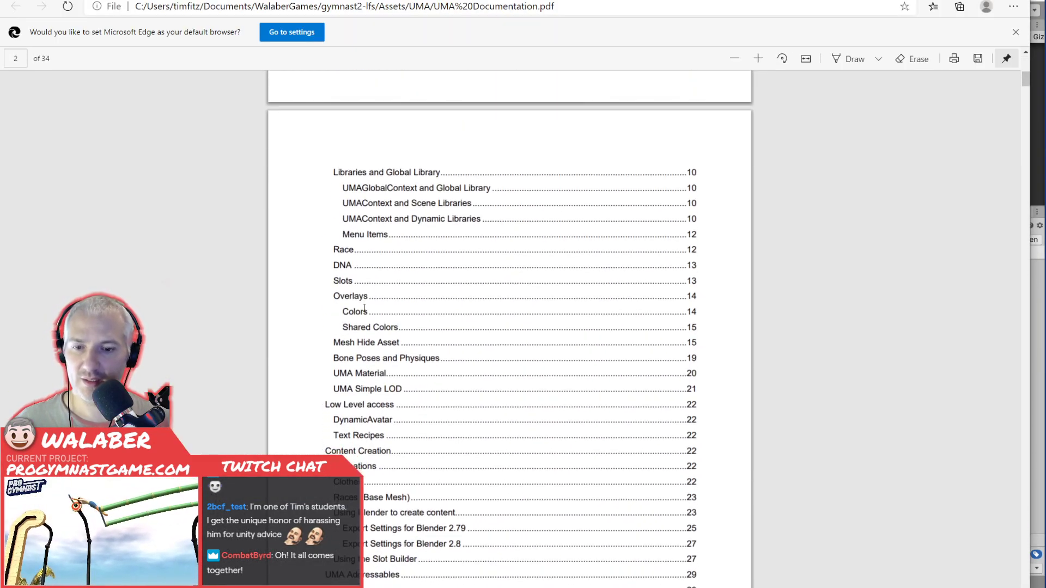
pyautogui.hotkey('ctrl', 'f')
pyautogui.write('blender')
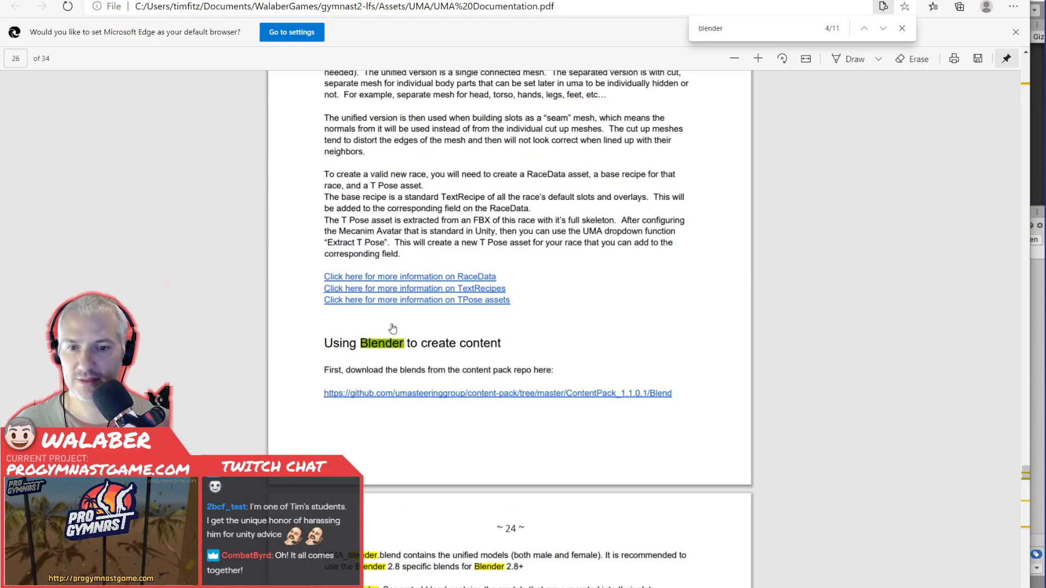
pyautogui.press('Escape')
pyautogui.scroll(-20, 392, 329)
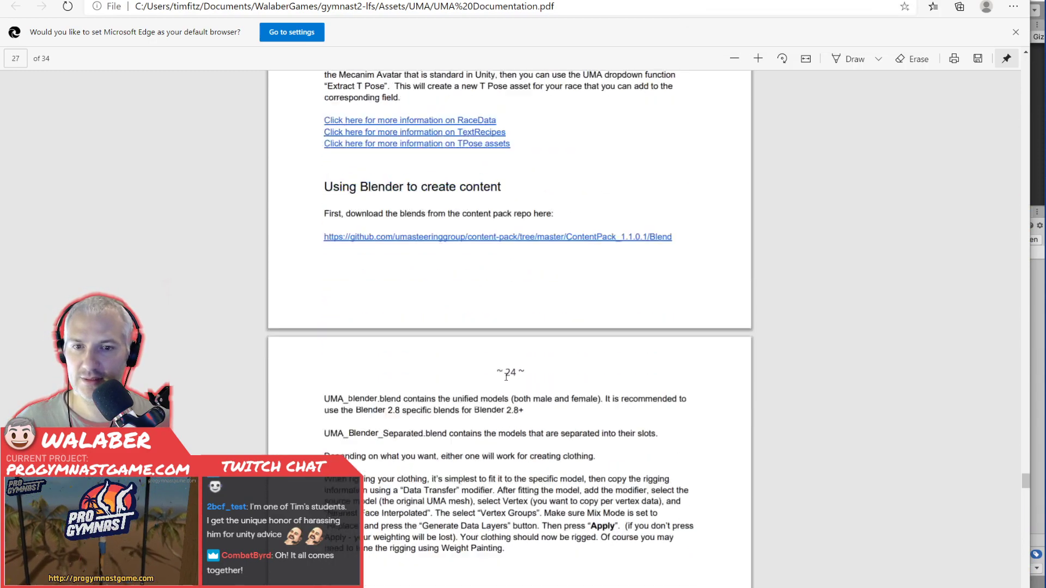
pyautogui.scroll(-10, 512, 385)
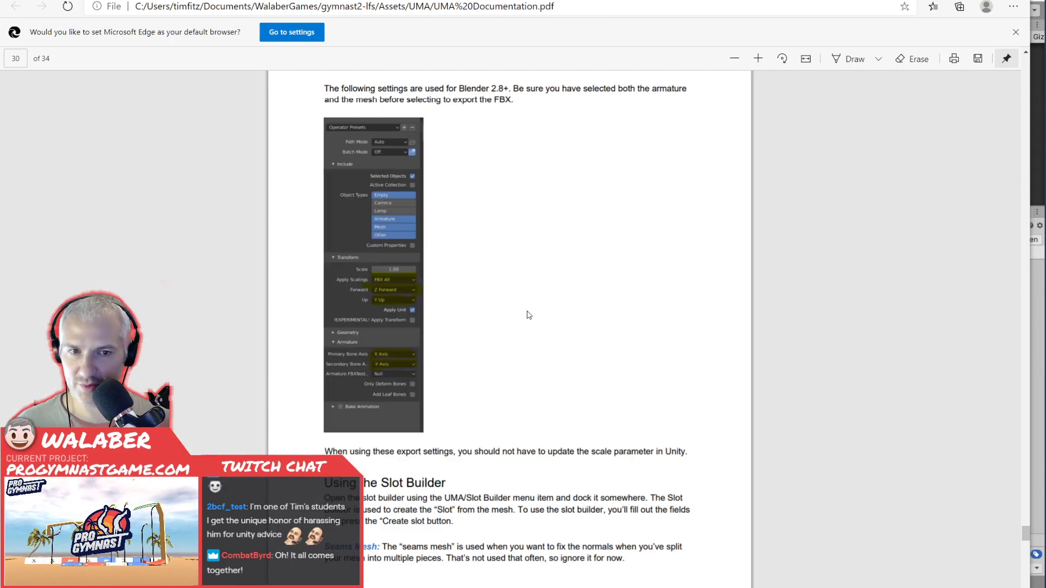
pyautogui.hotkey('alt', 'Tab')
pyautogui.hotkey('alt', 'Tab')
pyautogui.click(665, 253)
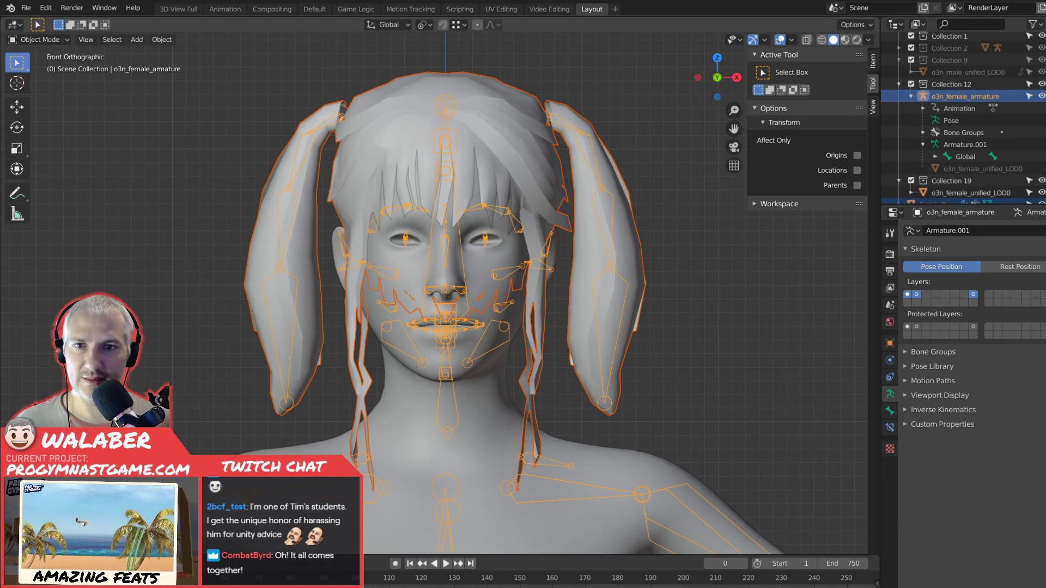
pyautogui.hotkey('alt', 'Tab')
pyautogui.hotkey('alt', 'Tab')
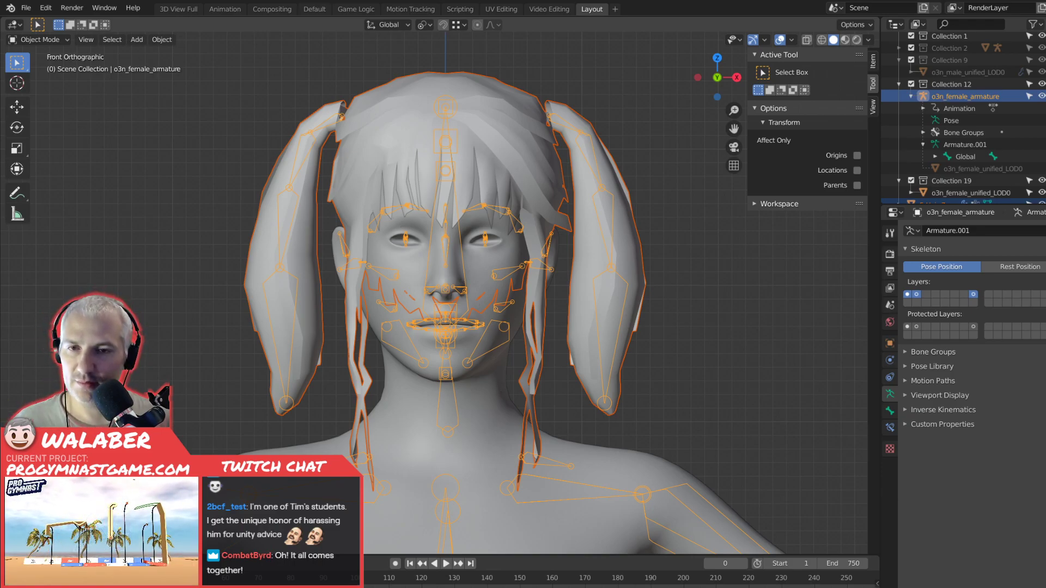
# Switch to Unity and browse the Gymnast2/Models/avatar folder to check how the existing skinned hair models are named.
pyautogui.hotkey('alt', 'Tab')
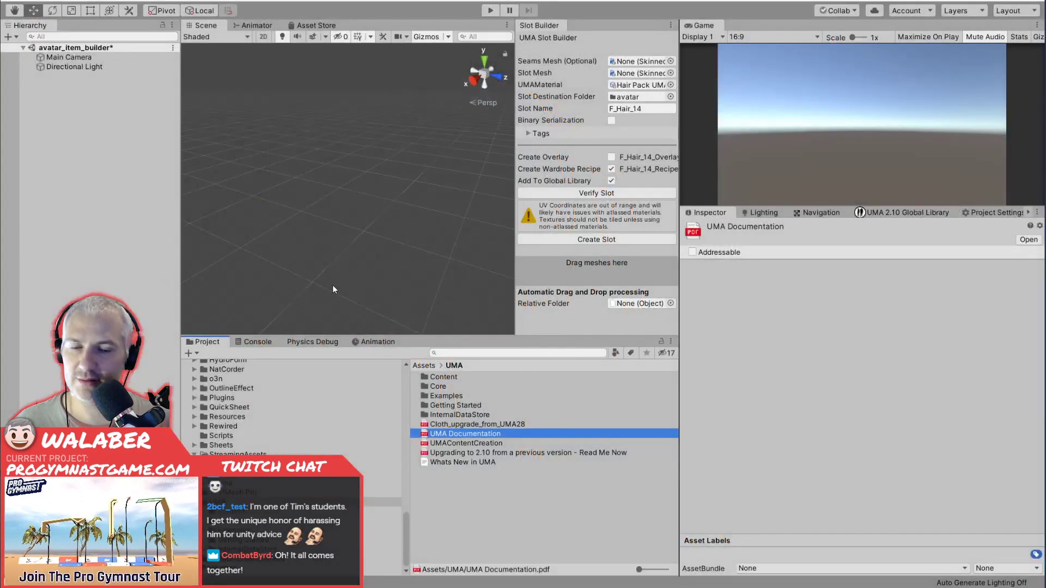
pyautogui.scroll(-10, 207, 424)
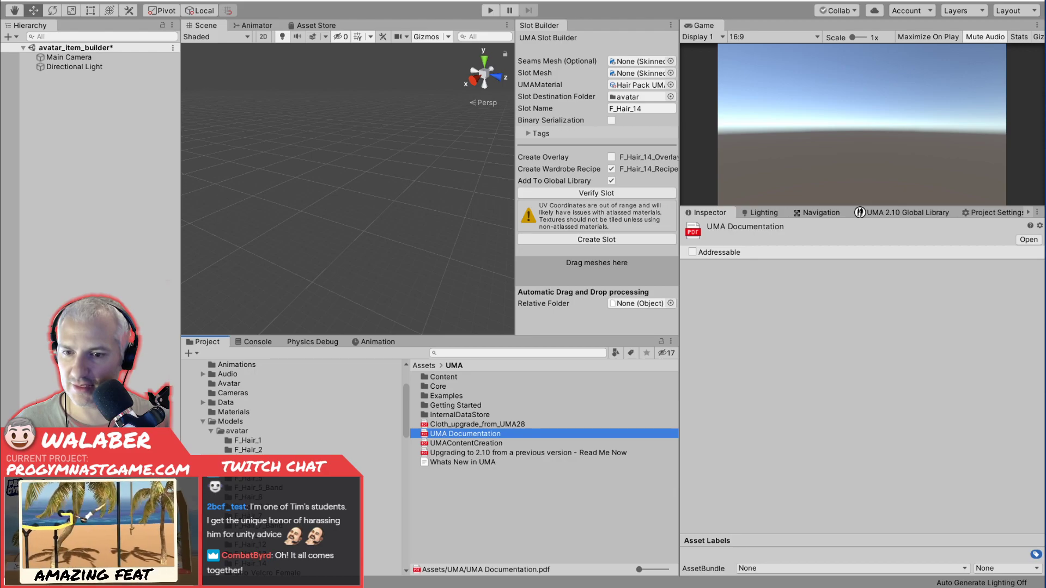
pyautogui.scroll(-3, 238, 406)
pyautogui.click(236, 395)
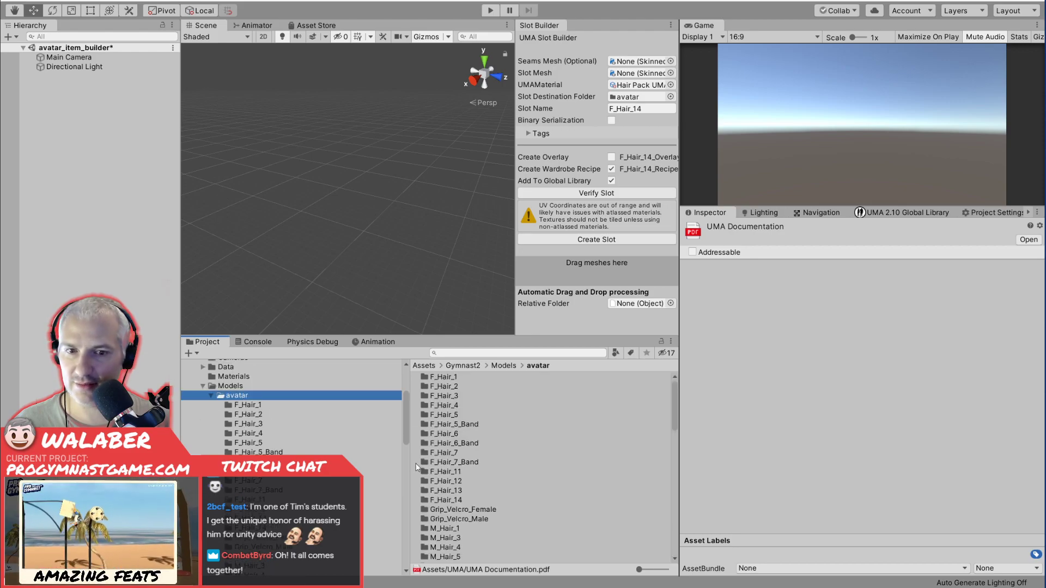
pyautogui.scroll(-2, 468, 494)
pyautogui.scroll(-8, 468, 494)
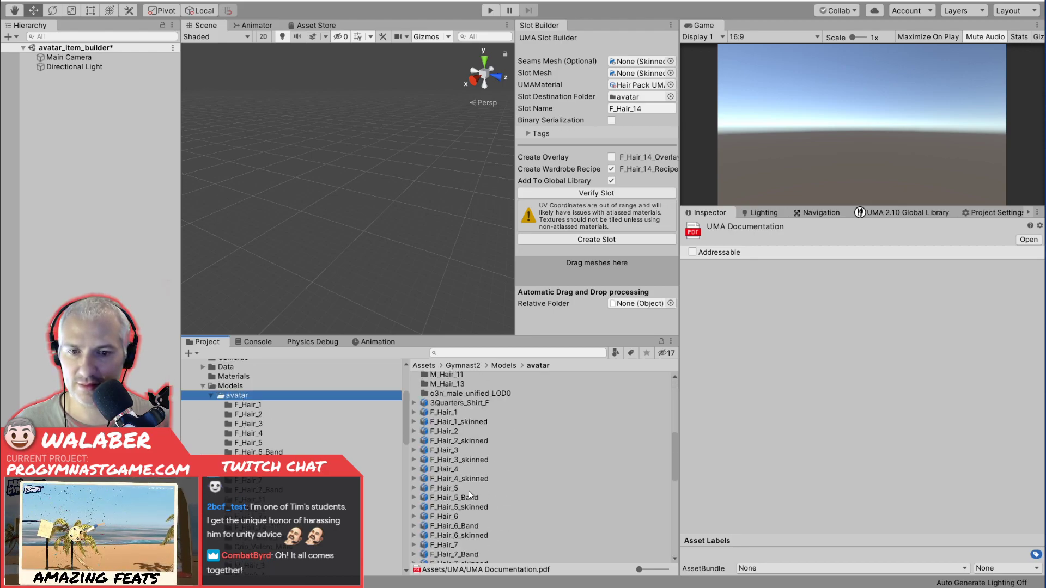
pyautogui.scroll(3, 479, 496)
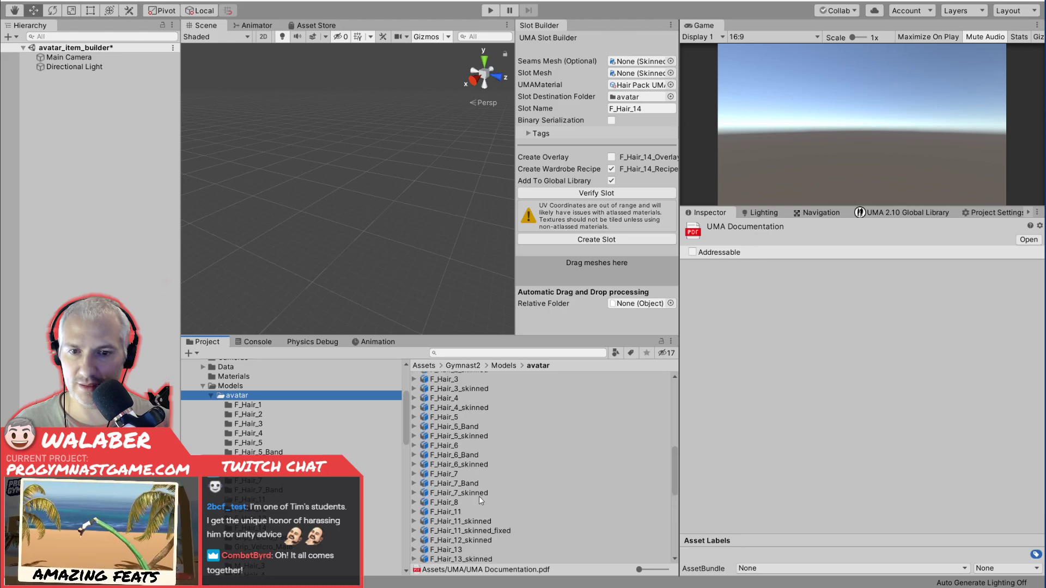
pyautogui.scroll(-6, 478, 495)
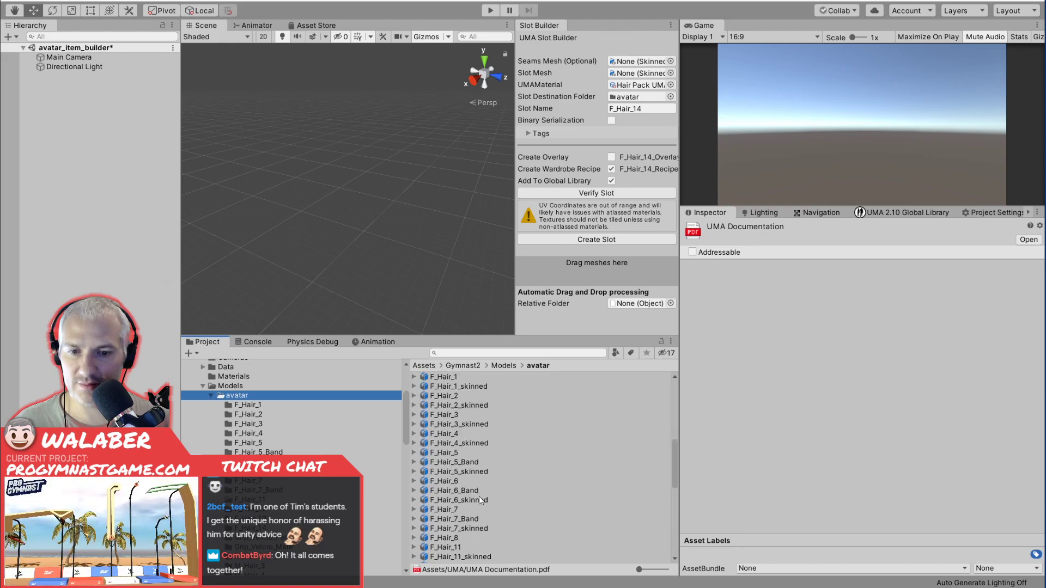
pyautogui.scroll(3, 479, 495)
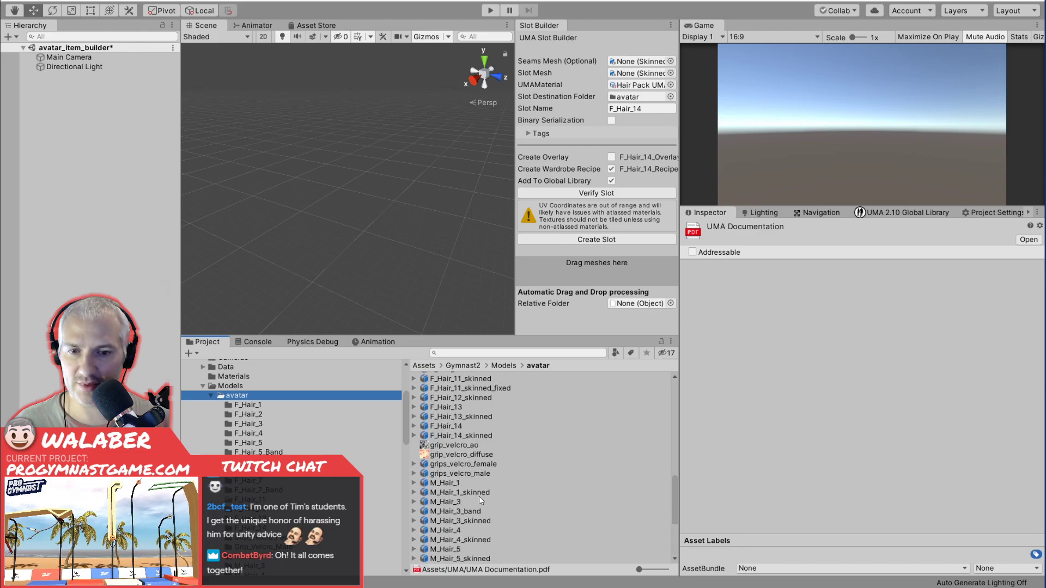
# Switch to Blender and export the selected hair mesh and armature to the avatar models folder as F_Hair_7_skinned_extra_bones.
pyautogui.hotkey('alt', 'Tab')
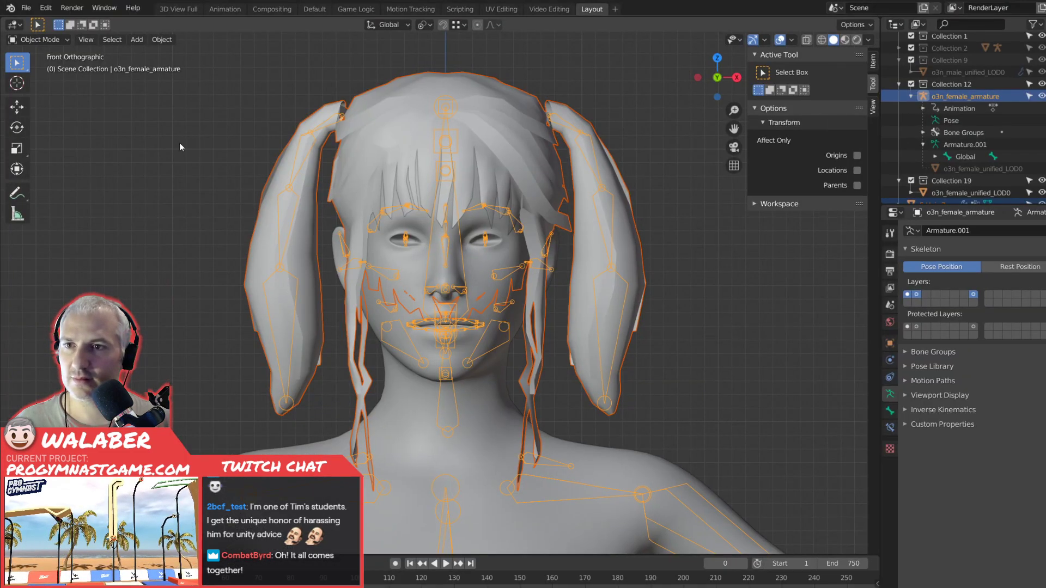
pyautogui.click(28, 11)
pyautogui.moveTo(61, 180)
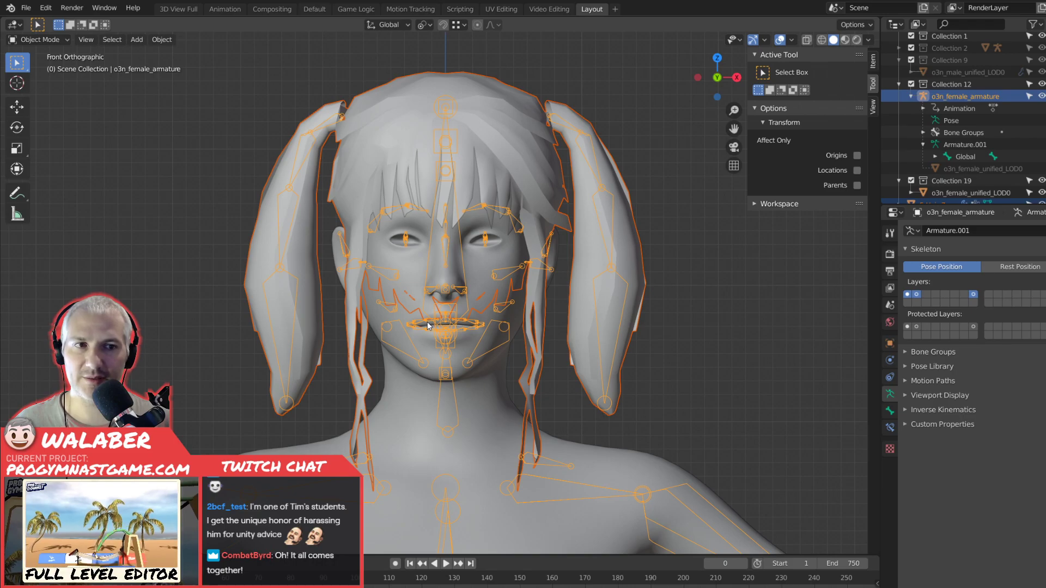
pyautogui.moveTo(427, 325); pyautogui.dragTo(412, 339, button='middle')
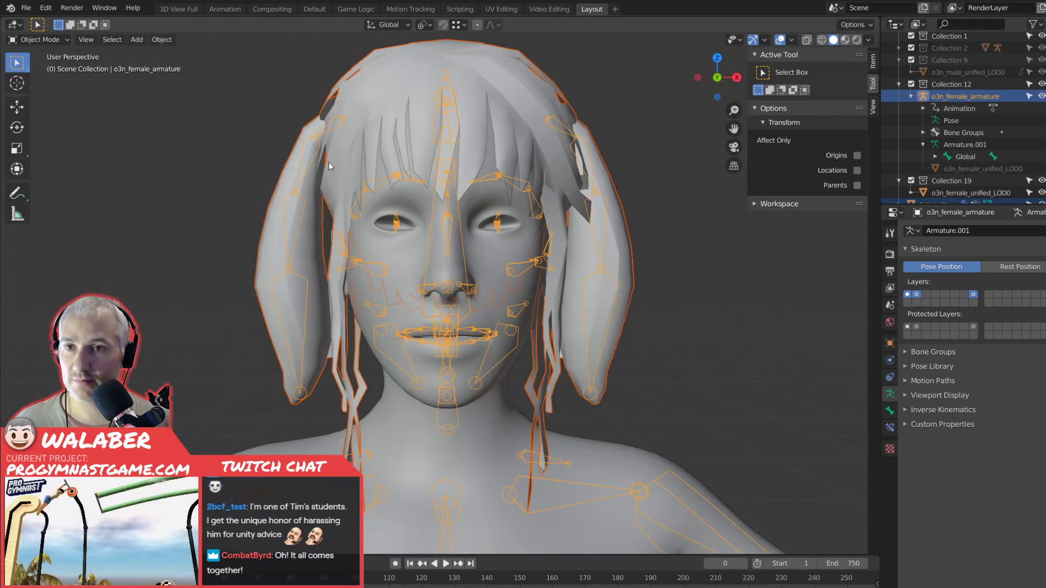
pyautogui.click(112, 39)
pyautogui.moveTo(136, 42)
pyautogui.moveTo(413, 217); pyautogui.dragTo(425, 235, button='middle')
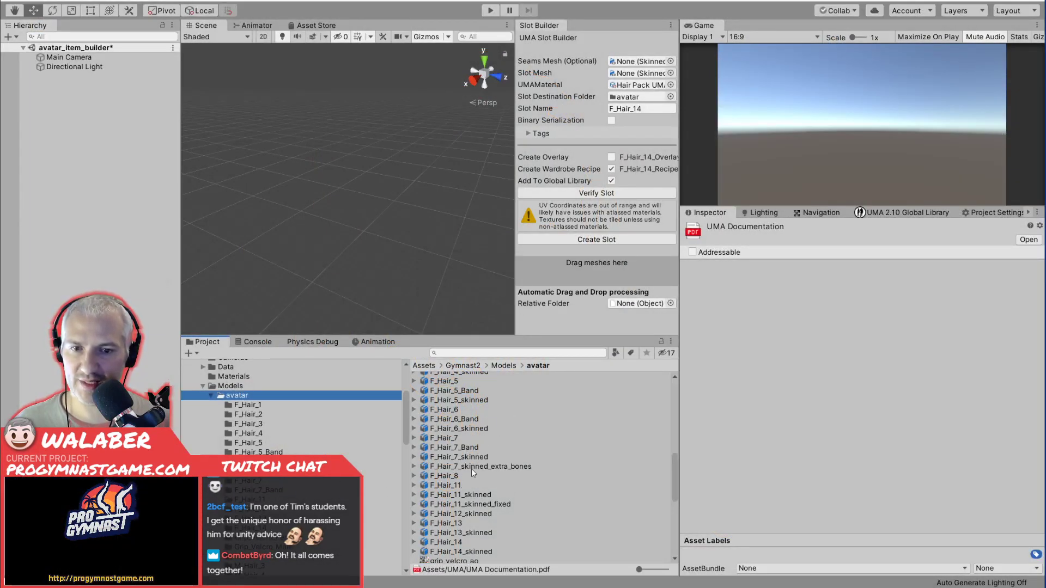
# In Unity, add the F_Hair_7_skinned_extra_bones model to the avatar_item_builder scene and frame it in the Scene view.
pyautogui.moveTo(469, 467); pyautogui.dragTo(111, 168)
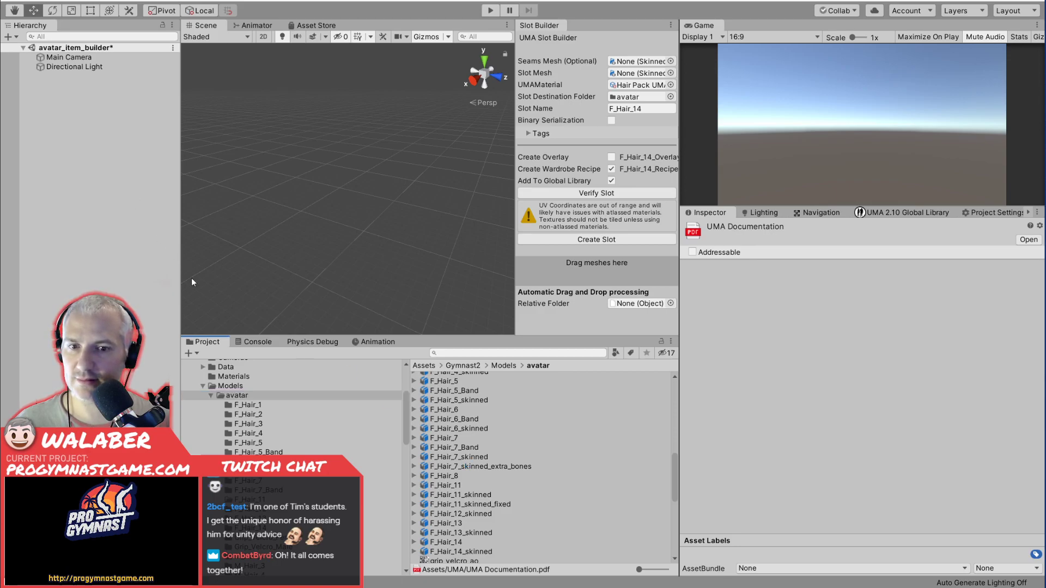
pyautogui.moveTo(479, 464); pyautogui.dragTo(126, 157)
pyautogui.press('f')
pyautogui.keyDown('alt'); pyautogui.moveTo(419, 277); pyautogui.dragTo(349, 264); pyautogui.keyUp('alt')
# Expand the imported model's armature hierarchy from Global through Spine, Neck and Head down to the DynamicHairRoot bone's children.
pyautogui.click(31, 78)
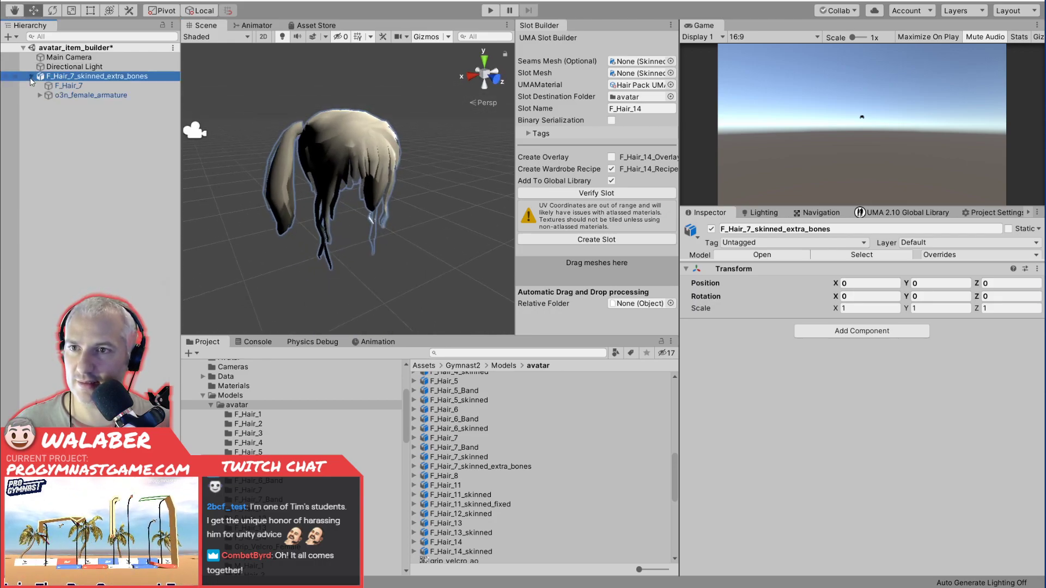
pyautogui.click(40, 95)
pyautogui.click(48, 105)
pyautogui.click(56, 115)
pyautogui.click(65, 123)
pyautogui.click(72, 133)
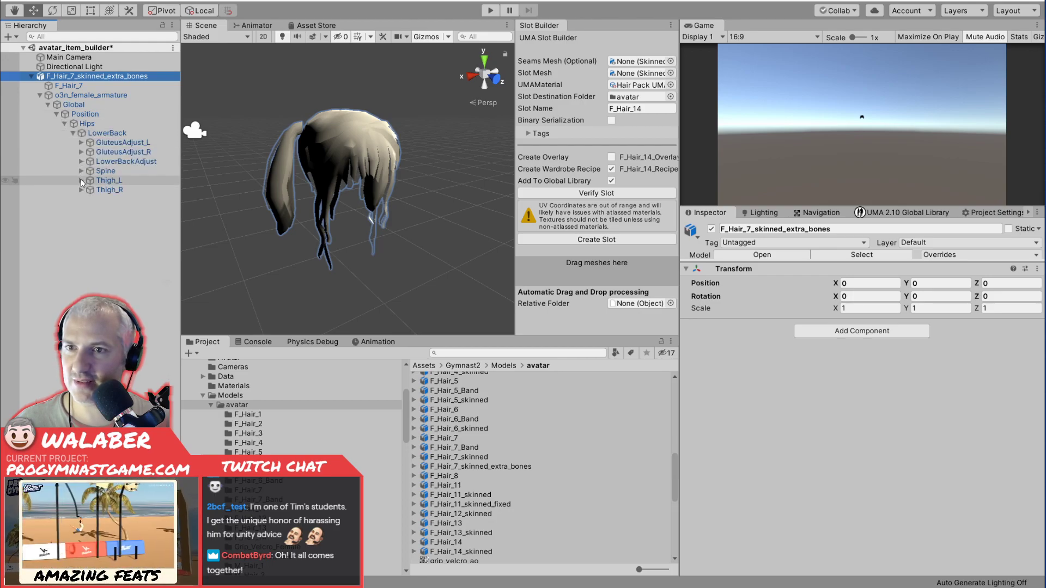
pyautogui.click(81, 171)
pyautogui.click(90, 181)
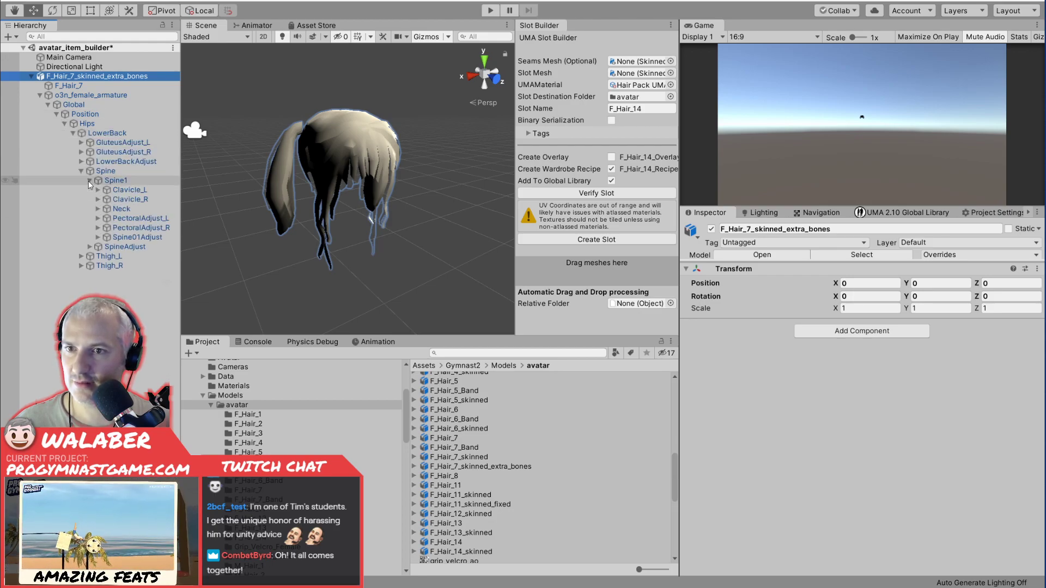
pyautogui.click(97, 208)
pyautogui.click(106, 217)
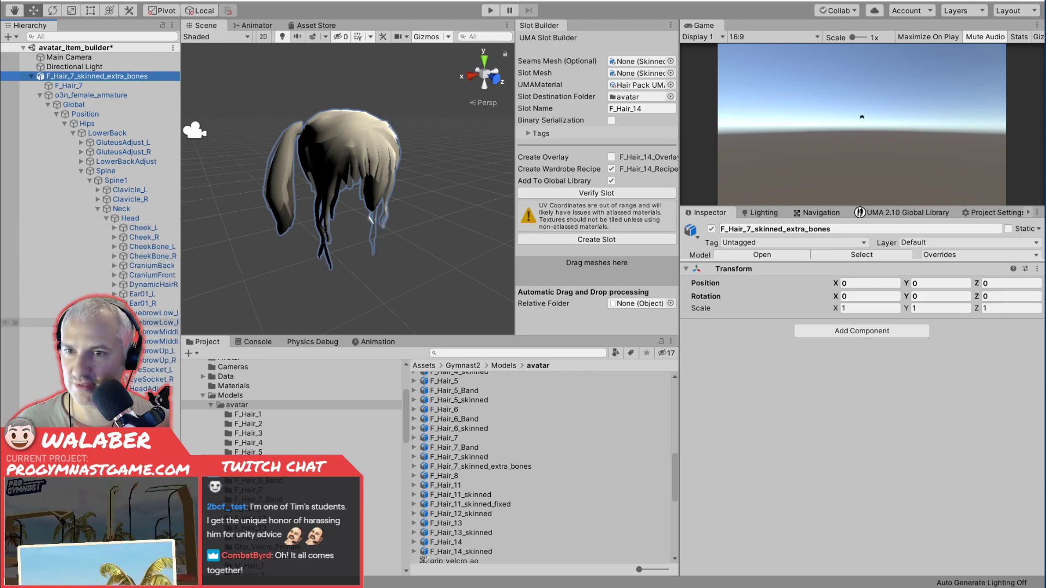
pyautogui.click(125, 286)
pyautogui.click(115, 285)
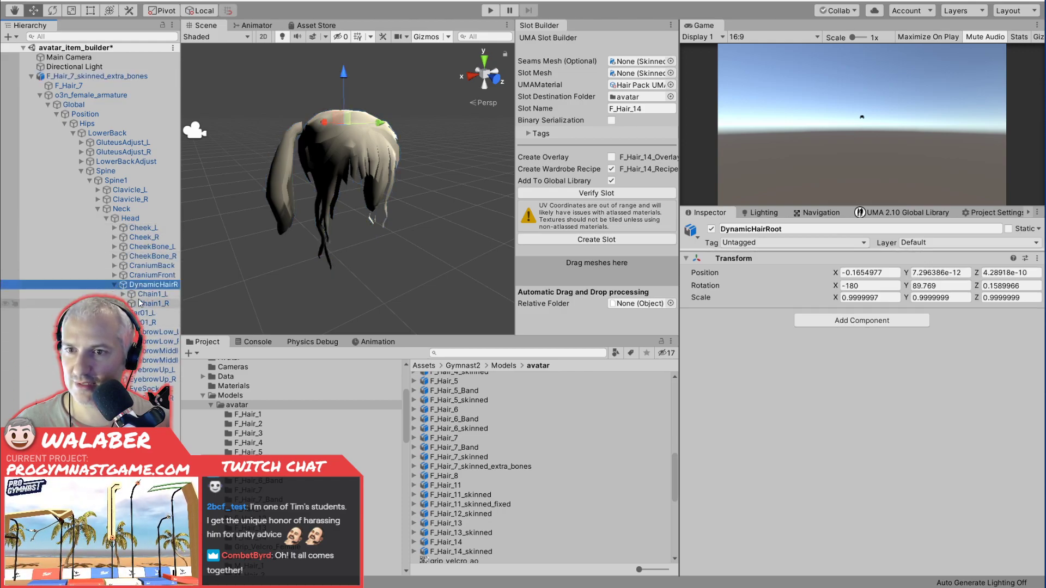
# Select the Chain1_L bone and rotate it to about 14.6, -3.7, -107.3 to test the left pigtail's skinning.
pyautogui.click(151, 295)
pyautogui.moveTo(355, 254); pyautogui.dragTo(395, 254, button='middle')
pyautogui.press('f')
pyautogui.scroll(5, 367, 247)
pyautogui.scroll(5, 366, 248)
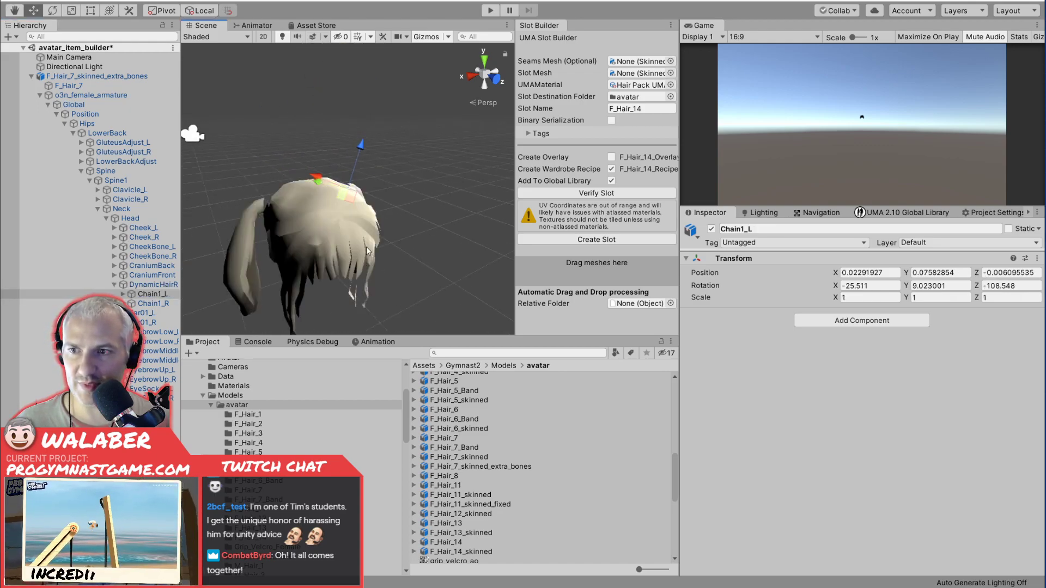
pyautogui.scroll(-3, 366, 247)
pyautogui.scroll(1, 367, 246)
pyautogui.keyDown('alt'); pyautogui.moveTo(366, 245); pyautogui.dragTo(217, 244); pyautogui.keyUp('alt')
pyautogui.press('e')
pyautogui.moveTo(352, 142); pyautogui.dragTo(302, 166)
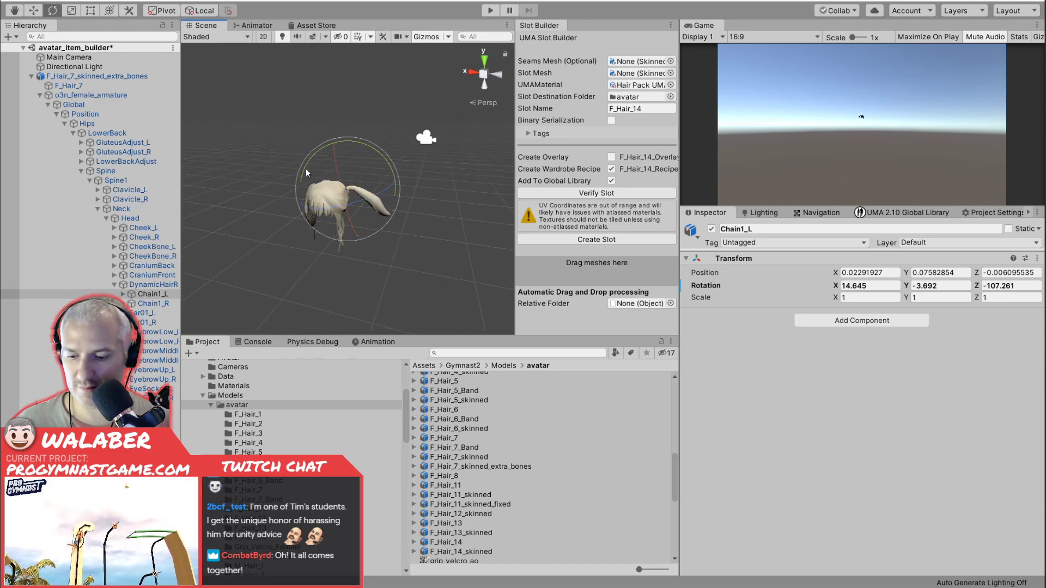
# Undo the Chain1_L test rotation, clear the selection and examine both pigtails up close in the Scene view.
pyautogui.click(153, 303)
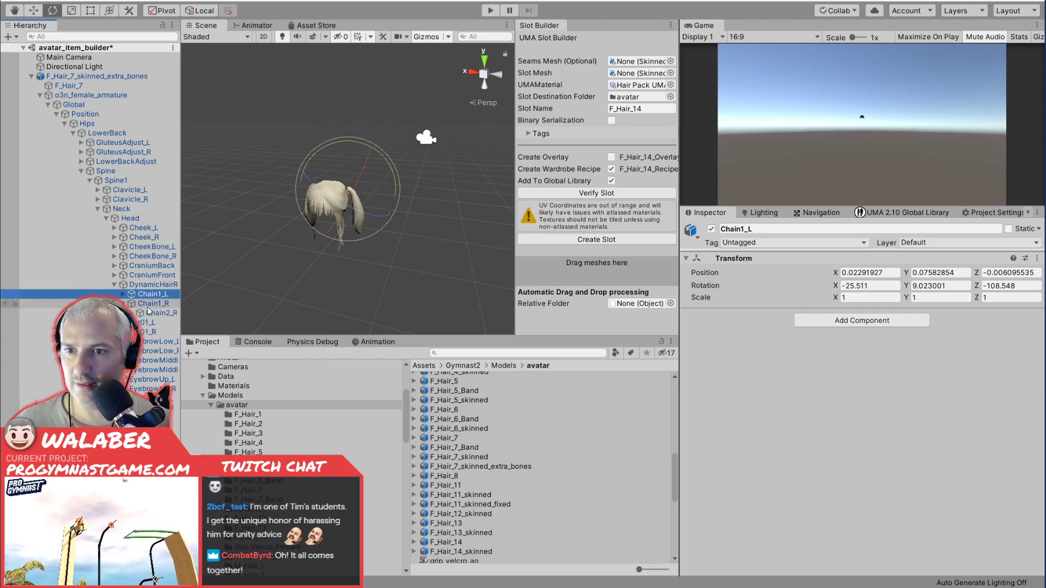
pyautogui.moveTo(333, 156); pyautogui.dragTo(361, 248)
pyautogui.click(273, 269)
pyautogui.keyDown('alt'); pyautogui.moveTo(266, 265); pyautogui.dragTo(375, 263); pyautogui.keyUp('alt')
pyautogui.moveTo(340, 231); pyautogui.dragTo(364, 205, button='middle')
pyautogui.keyDown('alt'); pyautogui.moveTo(320, 236); pyautogui.dragTo(342, 231); pyautogui.keyUp('alt')
pyautogui.scroll(2, 343, 233)
pyautogui.scroll(-2, 343, 236)
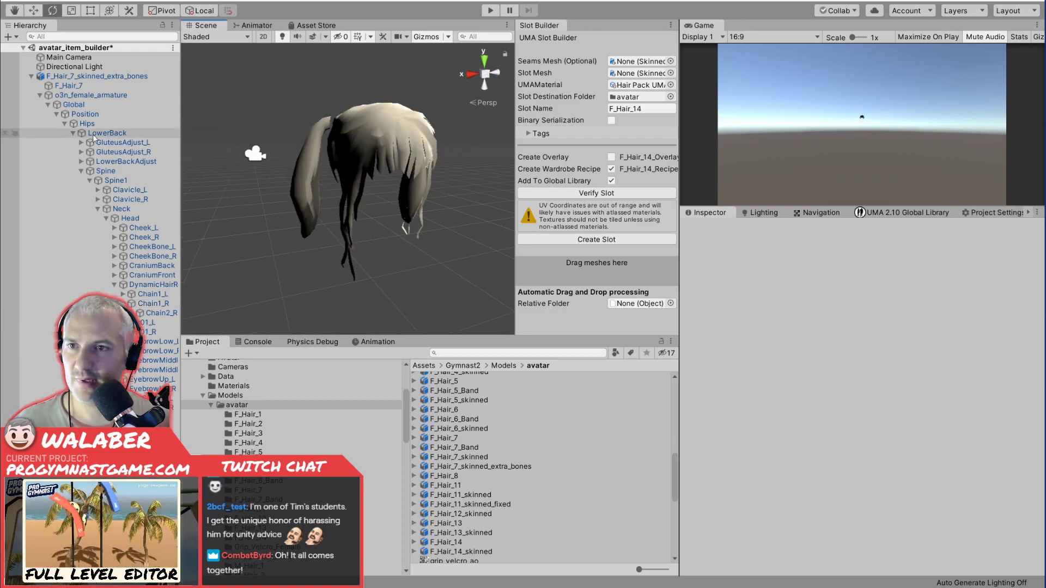
# Load the F_Hair_7_skinned_extra_bones mesh into the UMA Slot Builder and create the F_Hair_7 slot with its wardrobe recipe.
pyautogui.click(554, 30)
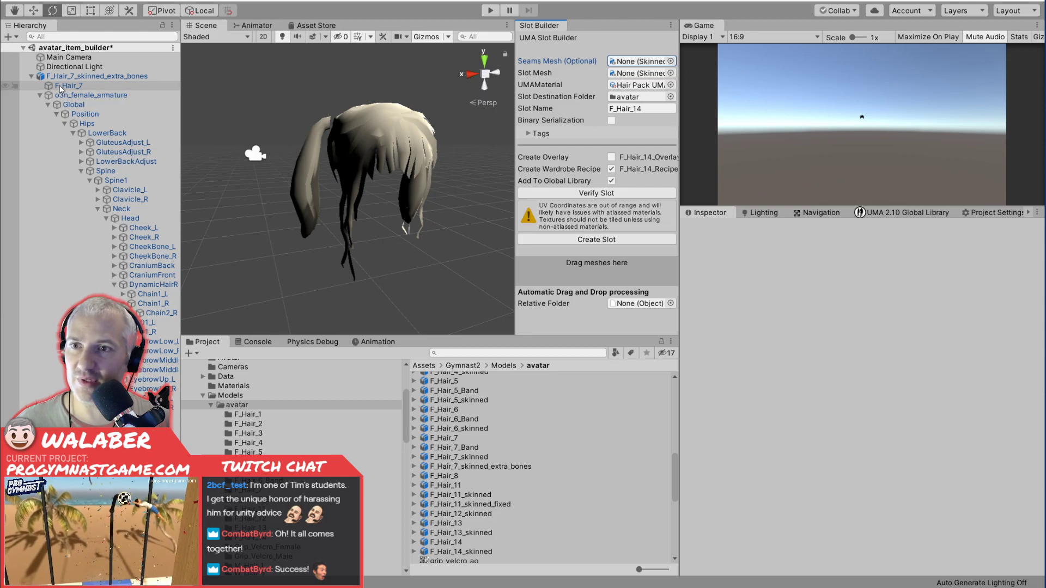
pyautogui.moveTo(57, 85); pyautogui.dragTo(640, 84)
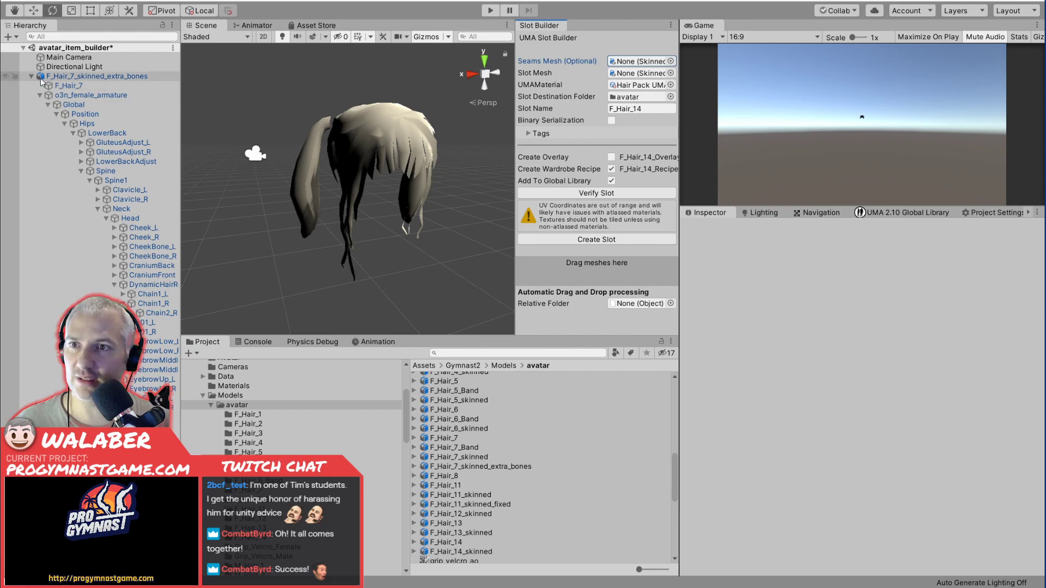
pyautogui.moveTo(42, 78); pyautogui.dragTo(578, 274)
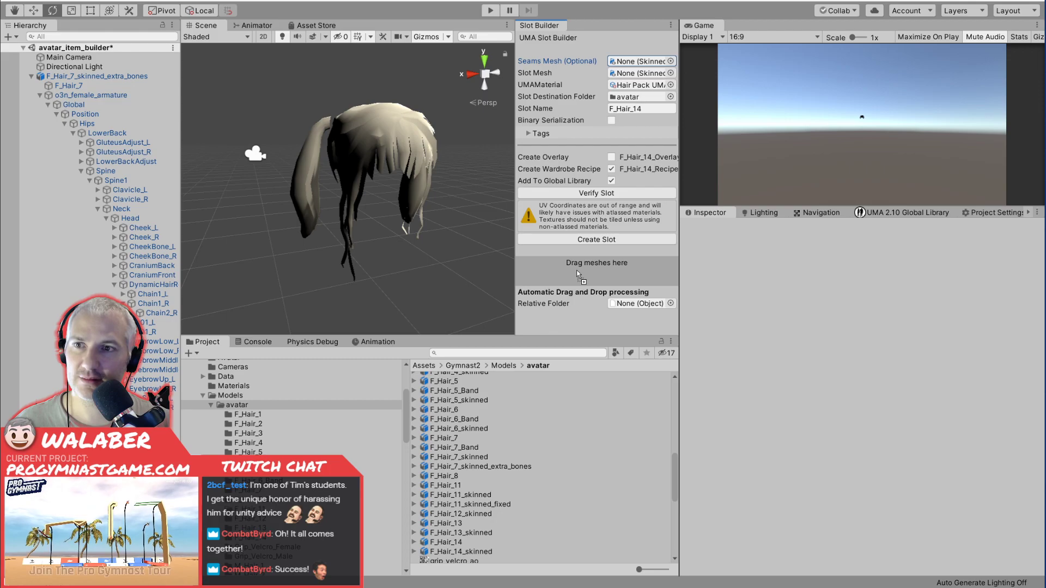
pyautogui.moveTo(579, 274)
pyautogui.mouseDown()
pyautogui.moveTo(338, 152)
pyautogui.moveTo(107, 81)
pyautogui.moveTo(593, 272)
pyautogui.mouseUp()
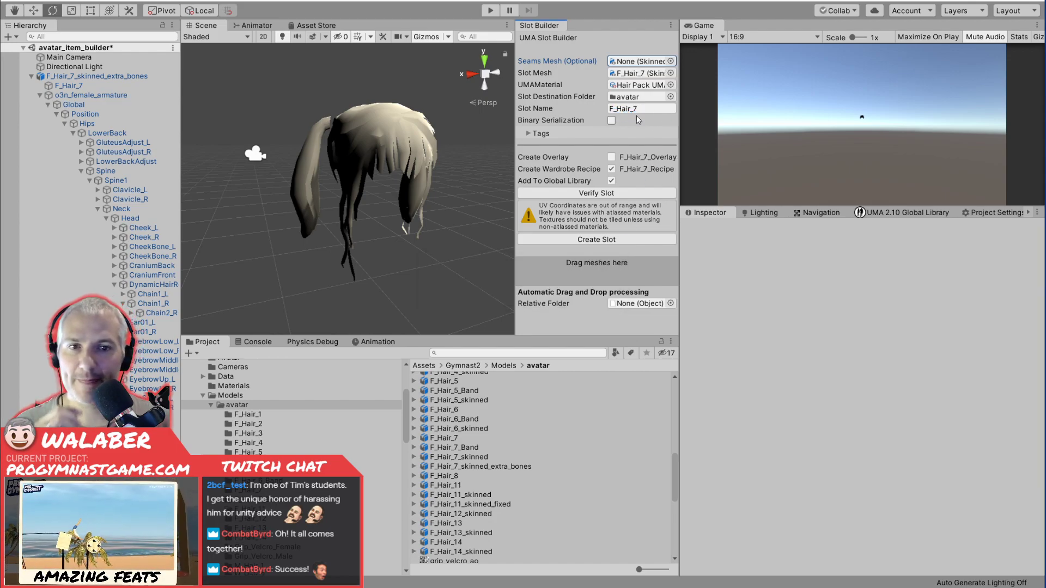
pyautogui.click(589, 239)
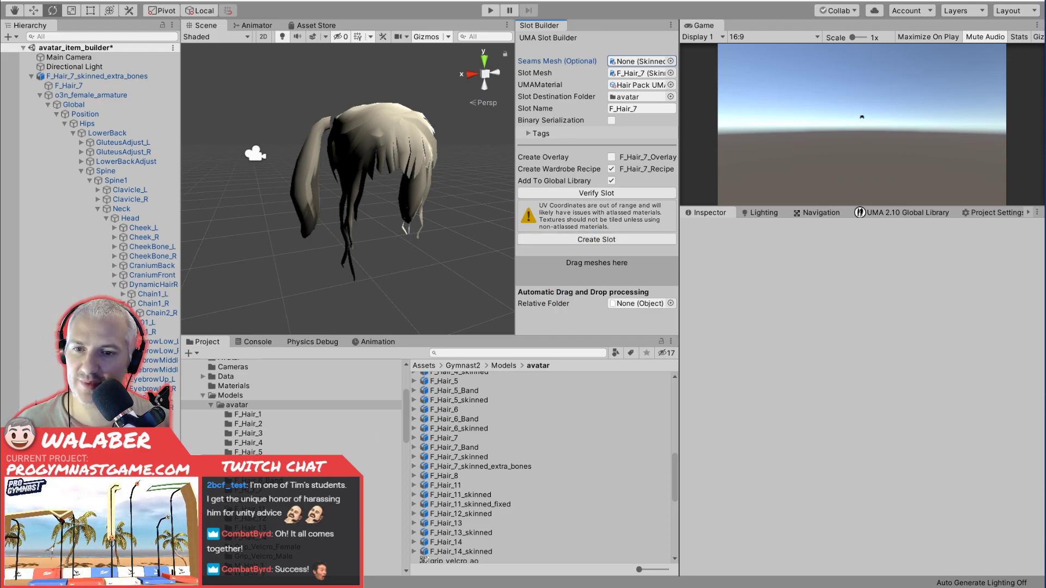
# Open the F_Hair_7 asset folder, check F_Hair_7_Slot and select F_Hair_7_Recipe for editing.
pyautogui.click(250, 490)
pyautogui.click(475, 376)
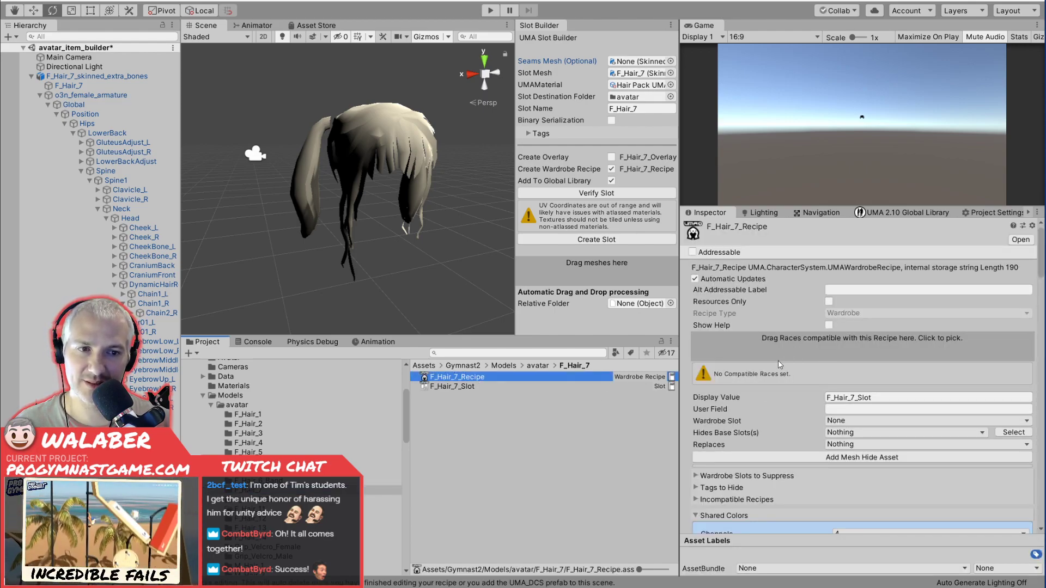
pyautogui.click(482, 385)
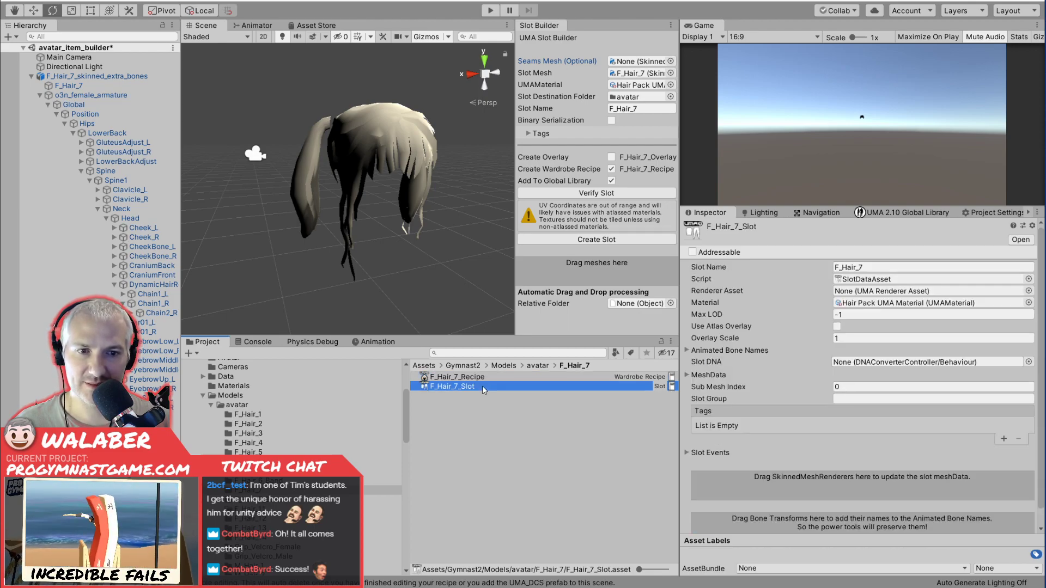
pyautogui.click(511, 377)
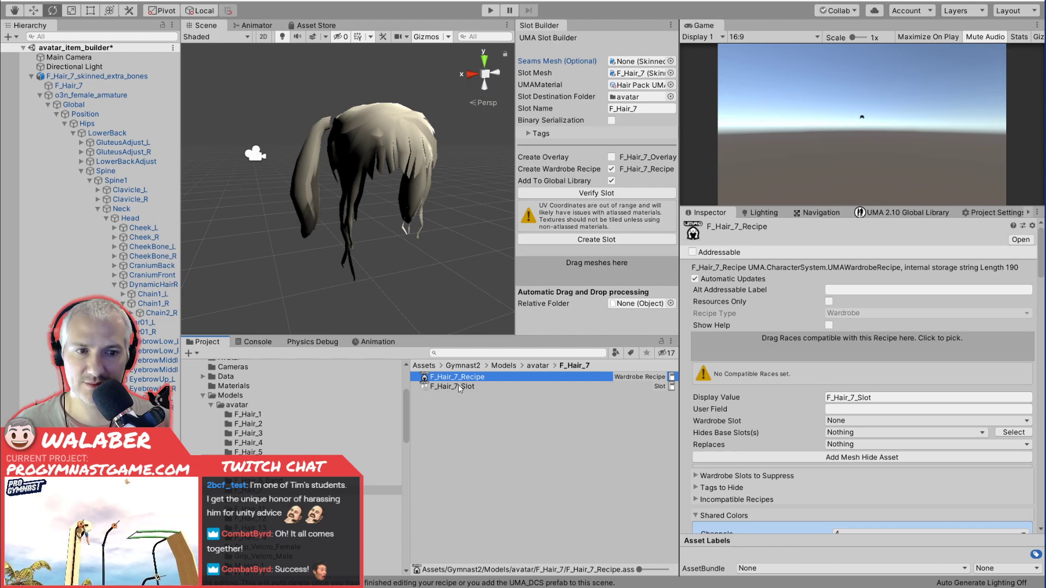
# Search the project assets for "raceda" and add o3nFemaleRaceData to the recipe's compatible races.
pyautogui.click(498, 352)
pyautogui.write('raced')
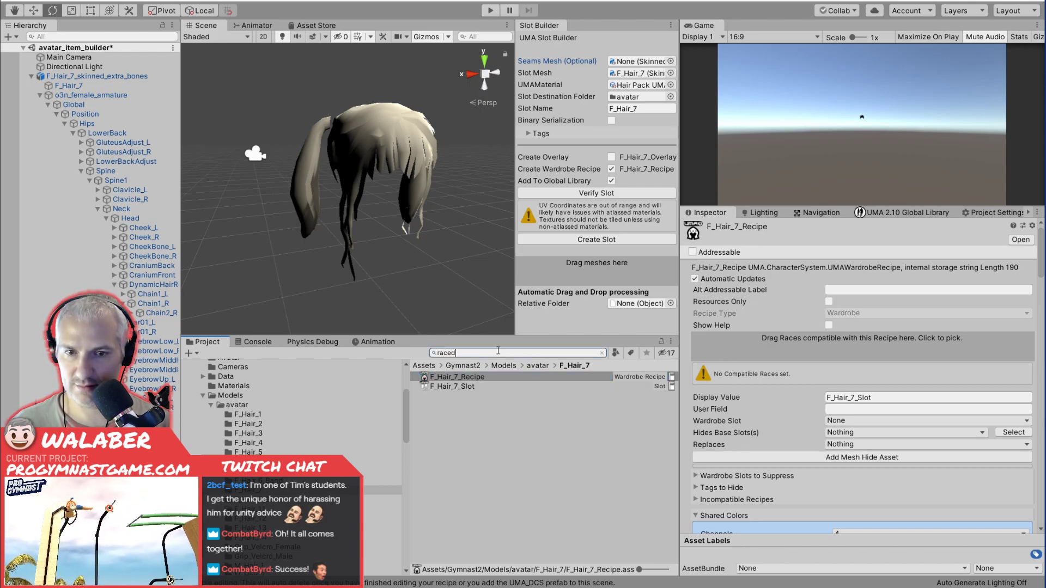
pyautogui.write('a')
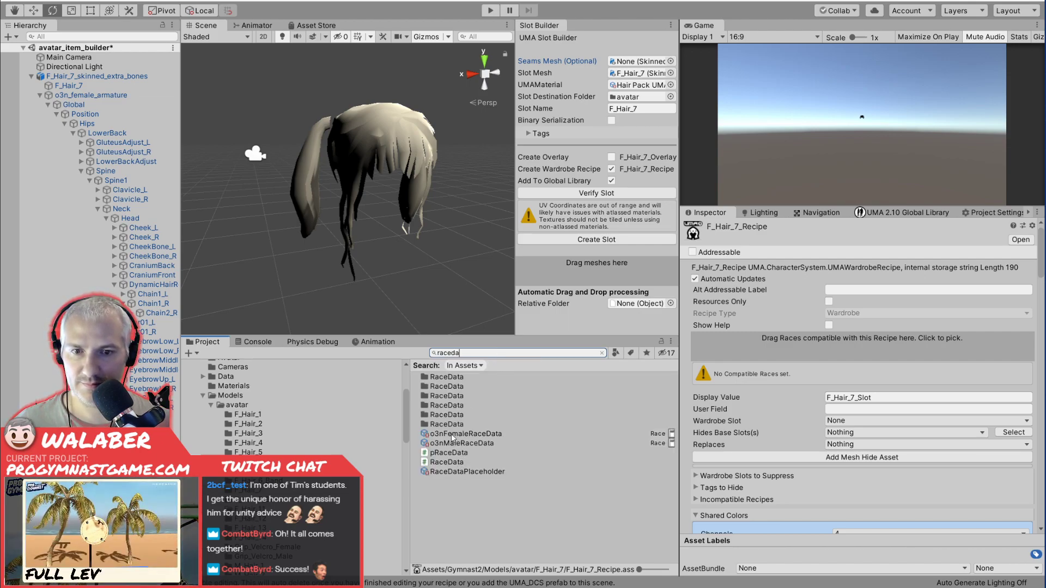
pyautogui.moveTo(452, 435); pyautogui.dragTo(743, 375)
pyautogui.moveTo(792, 344); pyautogui.dragTo(794, 348)
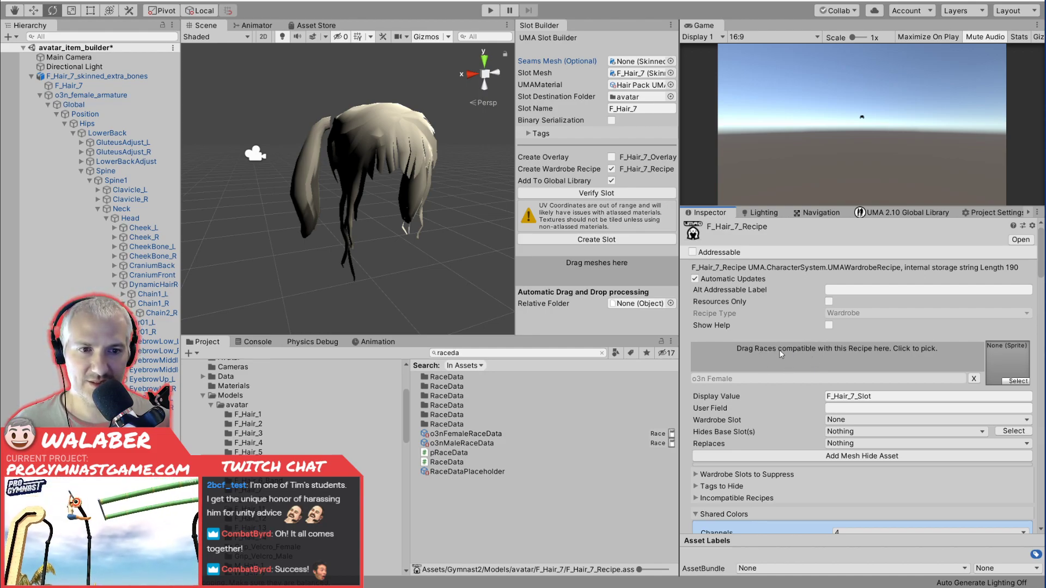
# Set the recipe's display value to F_Hair_7 and its wardrobe slot to Hair.
pyautogui.click(885, 396)
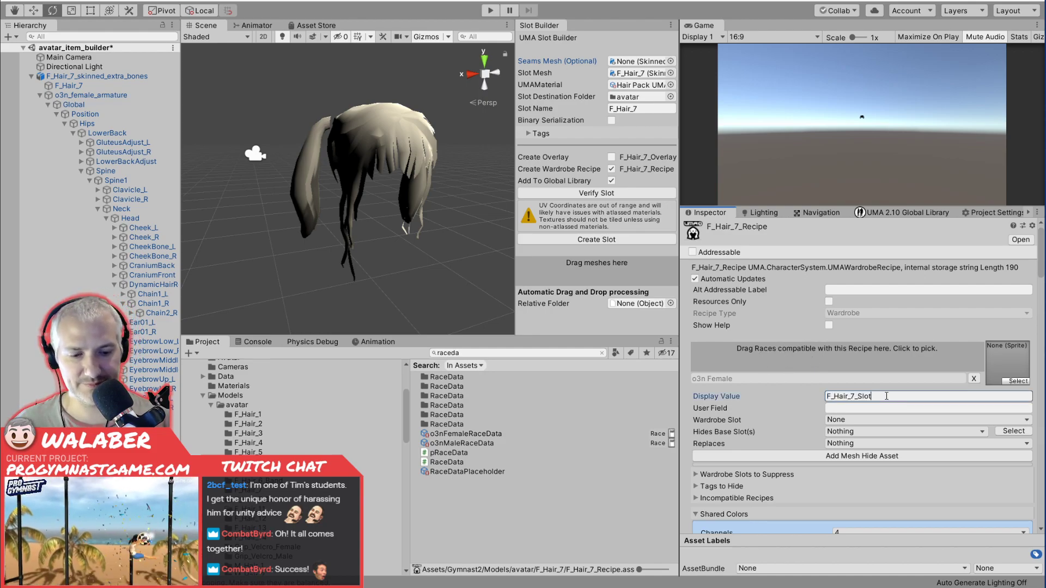
pyautogui.click(861, 418)
pyautogui.click(851, 180)
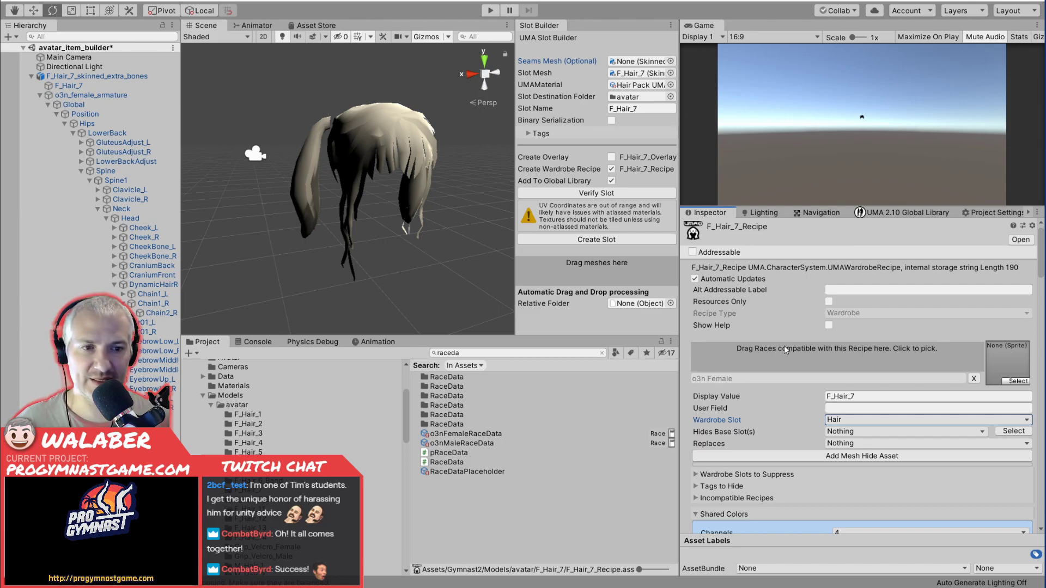
# Add a shared color named Hair to the F_Hair_7 recipe and collapse its entry.
pyautogui.scroll(-4, 783, 349)
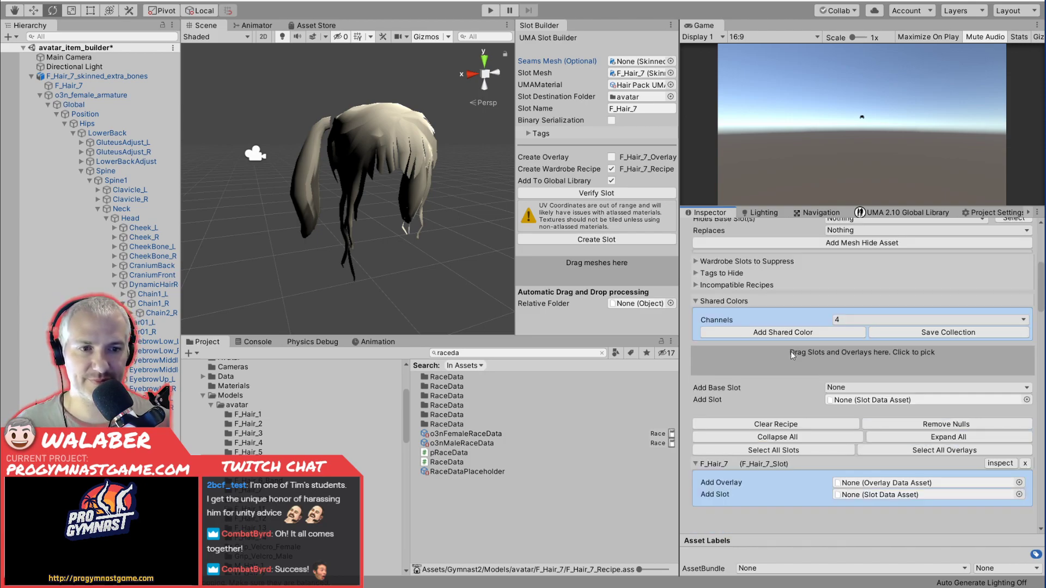
pyautogui.click(842, 334)
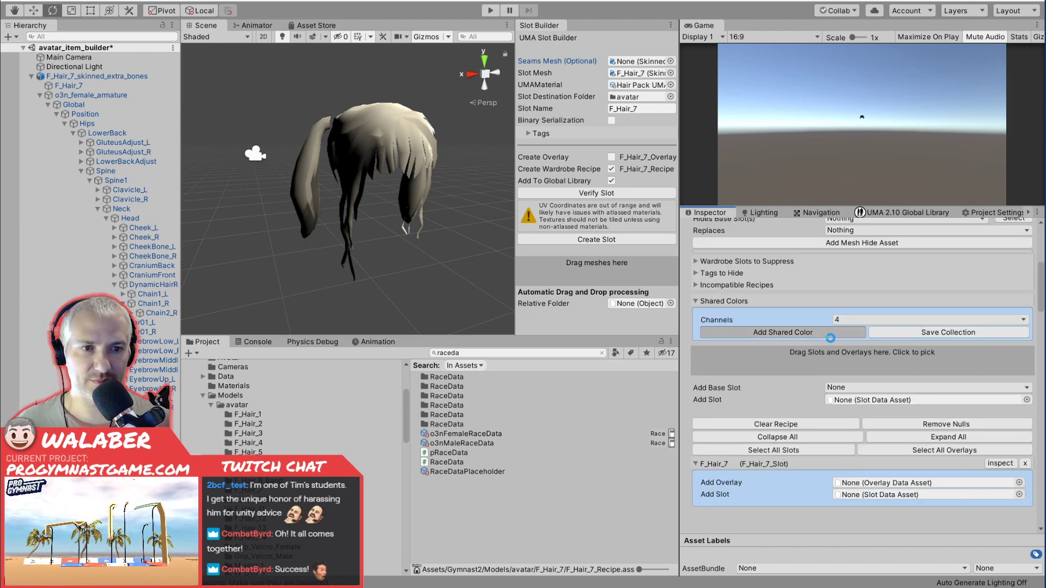
pyautogui.click(705, 334)
pyautogui.click(893, 344)
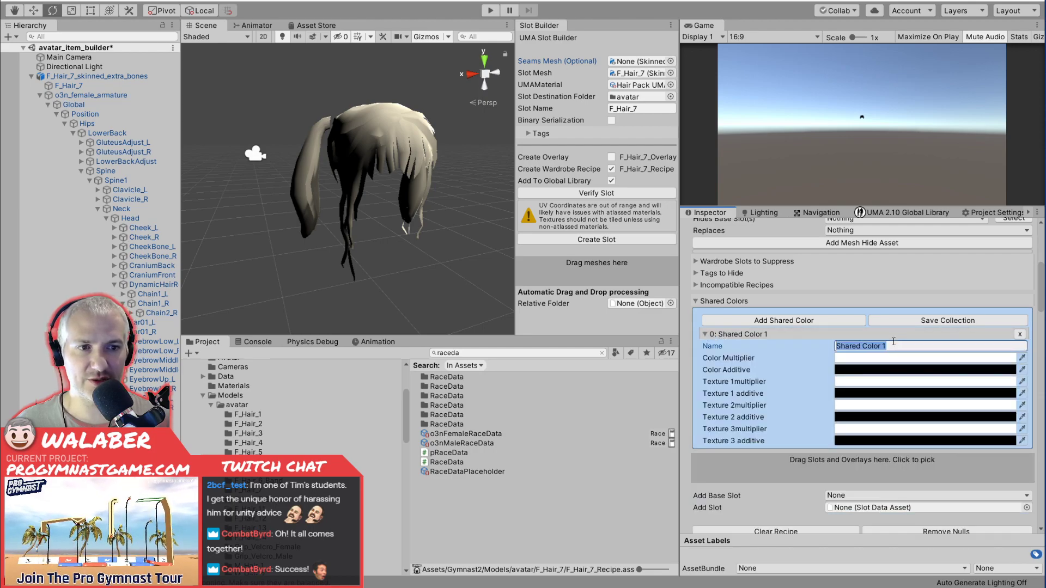
pyautogui.write('Ha')
pyautogui.press('Return')
pyautogui.click(706, 334)
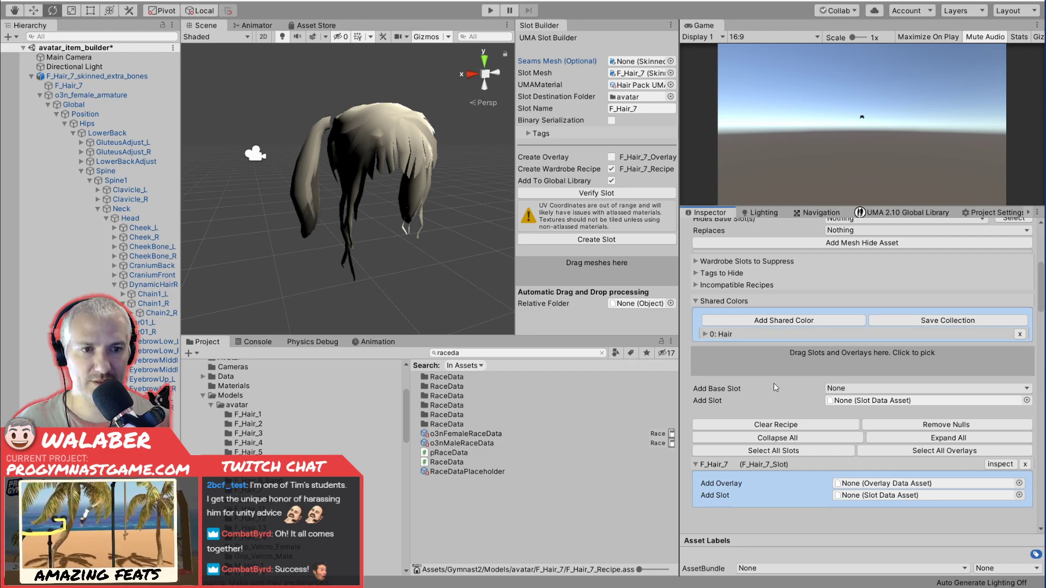
# Add Hairpack_Hair_Overlay to the recipe's F_Hair_7 slot, make it use the shared Hair color, and review the recipe settings.
pyautogui.scroll(-3, 926, 375)
pyautogui.click(1019, 376)
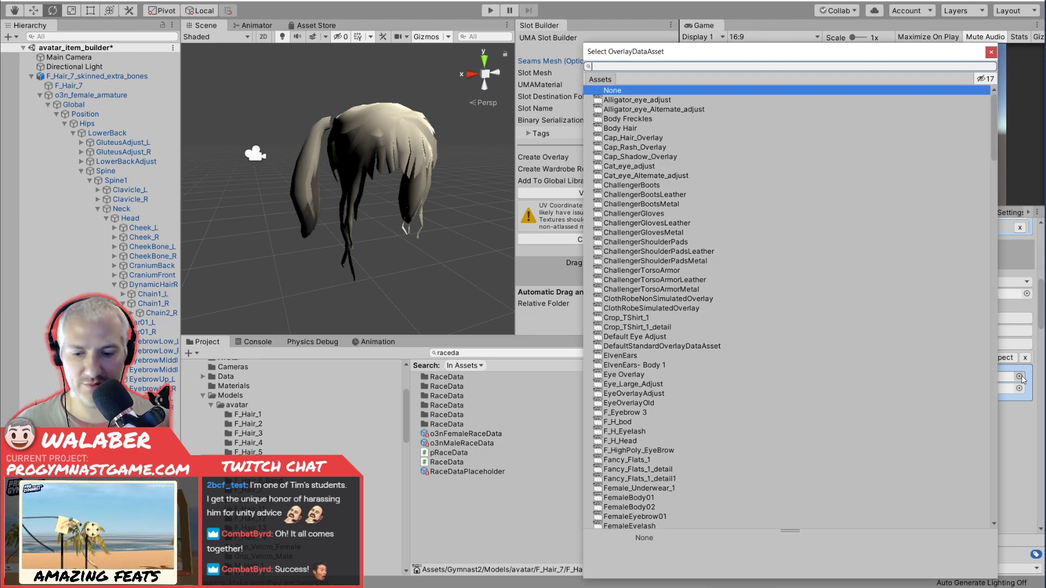
pyautogui.write('hair')
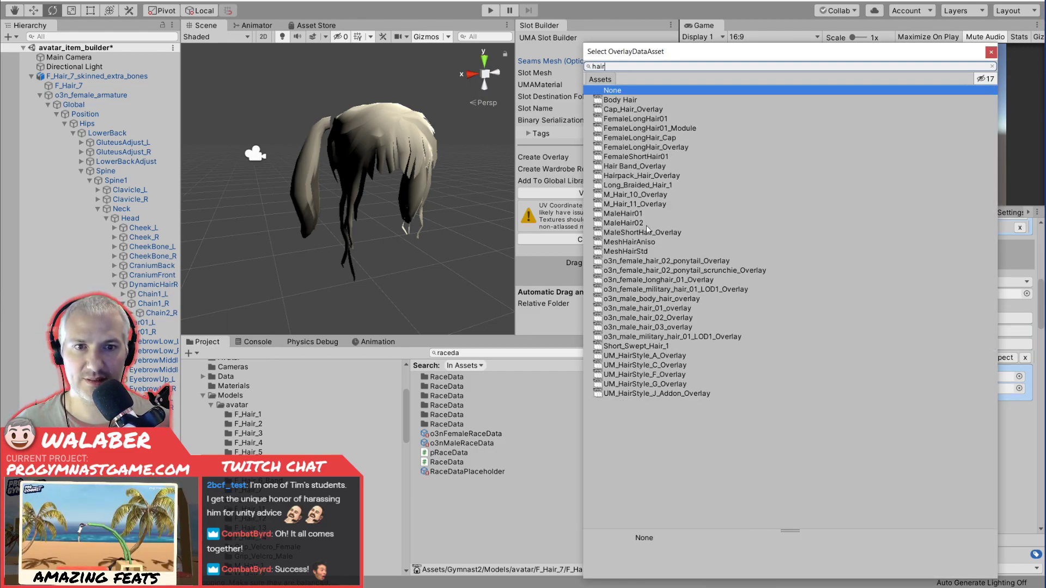
pyautogui.click(645, 177)
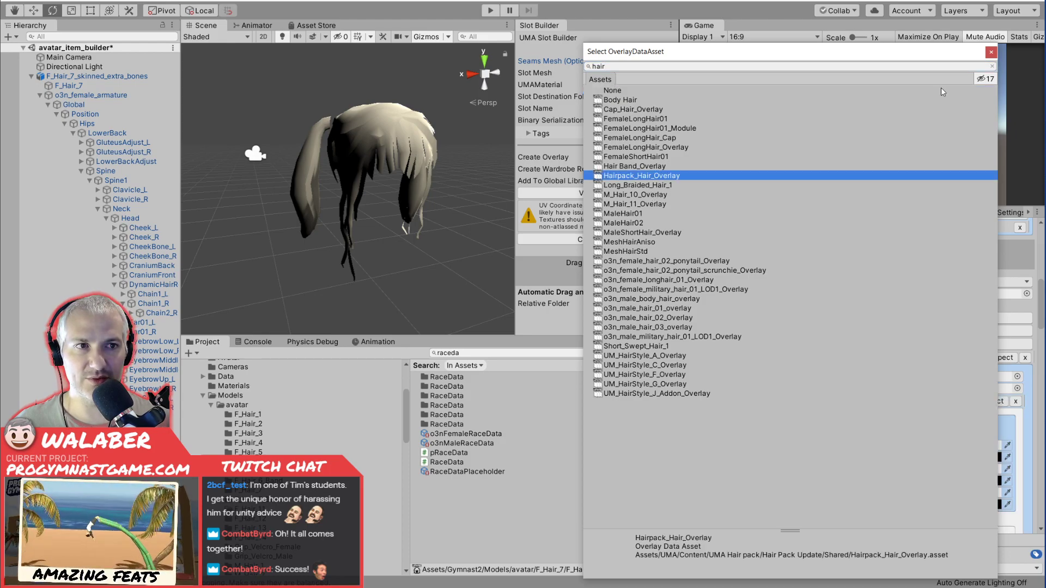
pyautogui.click(990, 52)
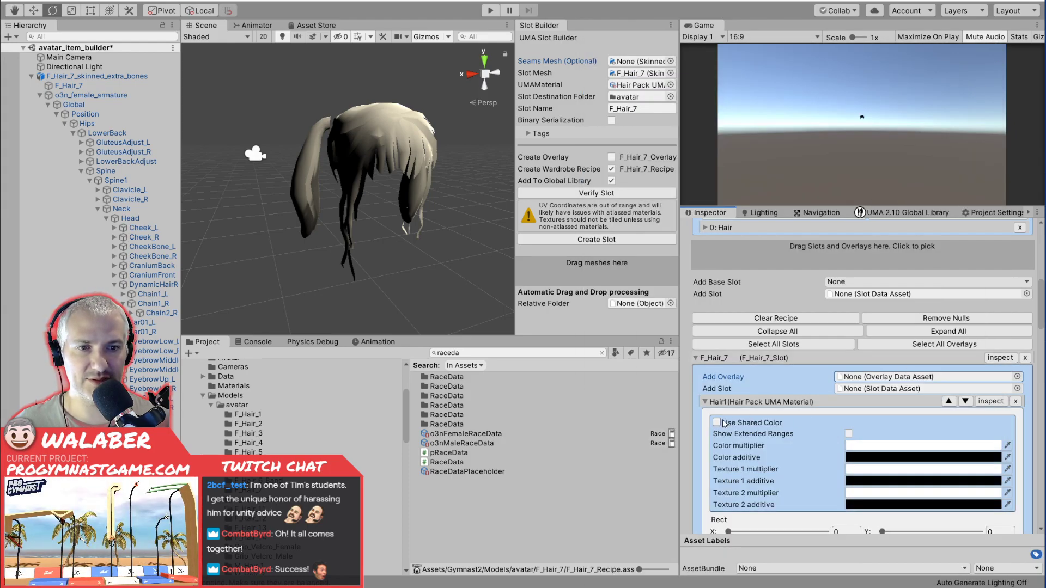
pyautogui.scroll(-6, 795, 437)
pyautogui.scroll(12, 803, 438)
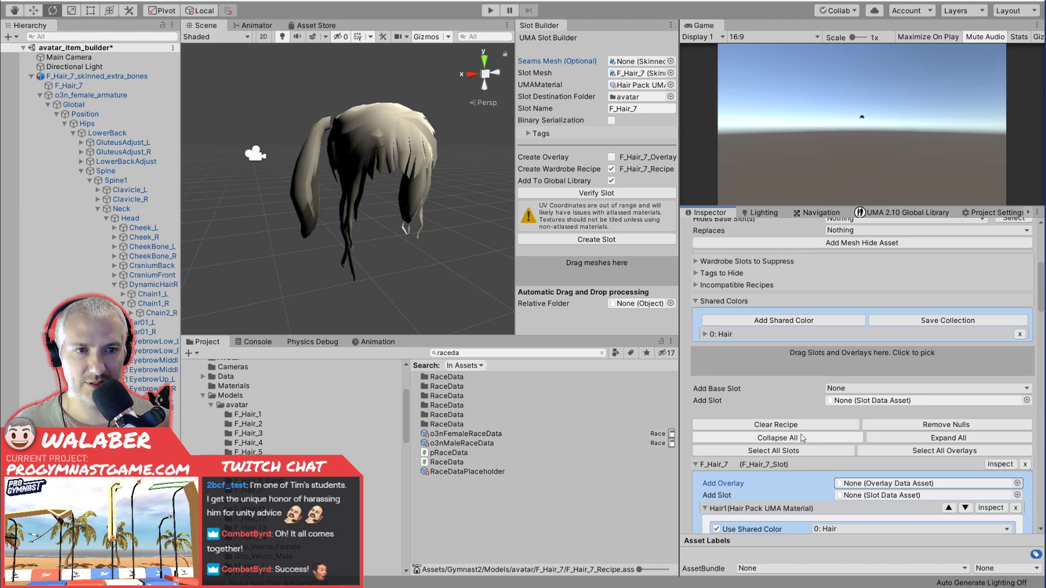
pyautogui.scroll(4, 803, 438)
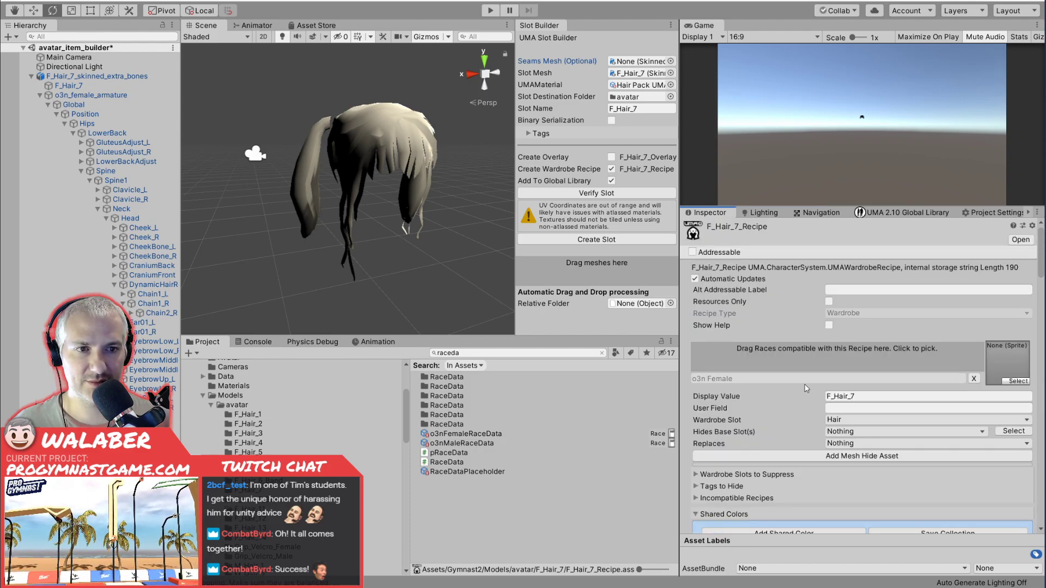
pyautogui.scroll(-5, 806, 388)
pyautogui.scroll(5, 806, 388)
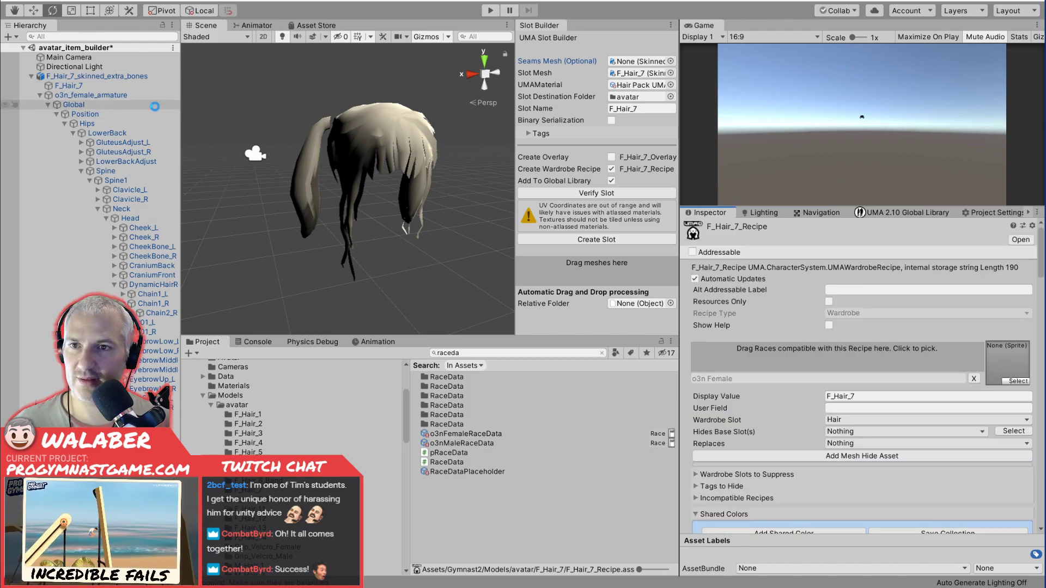
# Open the menus scene from the Gymnast2 Scenes folder and run it in Play mode.
pyautogui.click(211, 405)
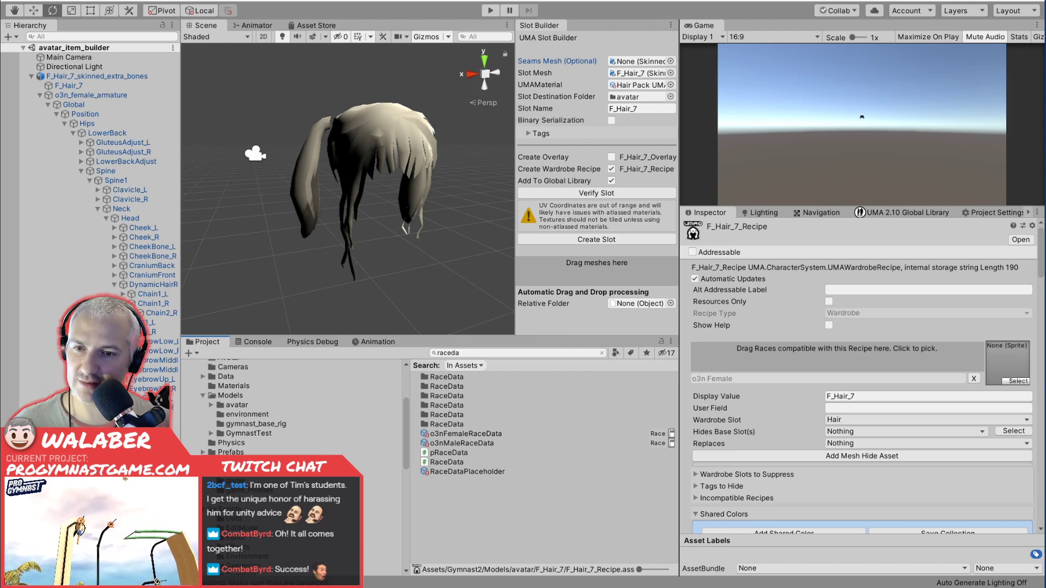
pyautogui.click(231, 471)
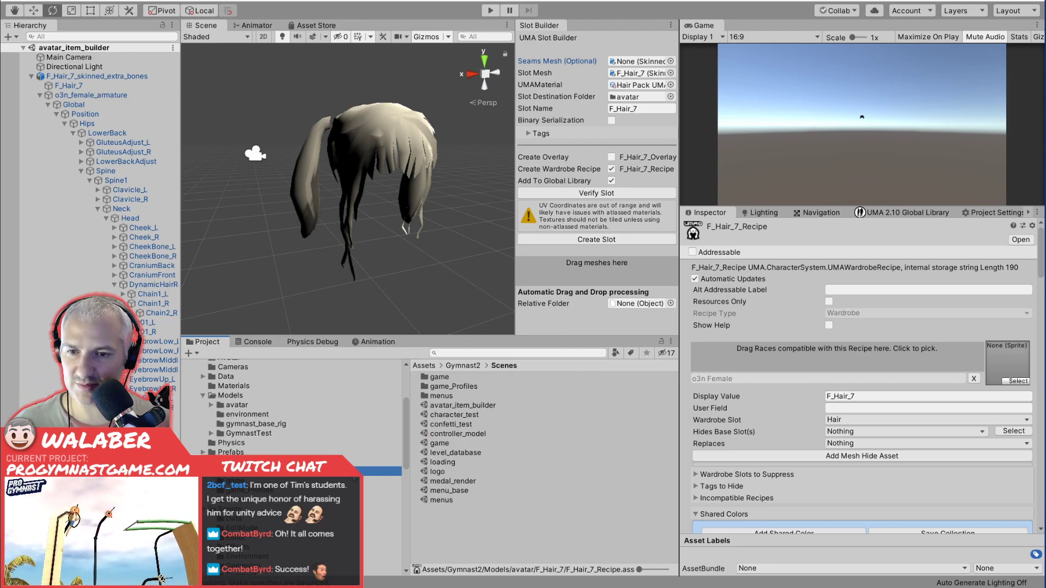
pyautogui.click(441, 500)
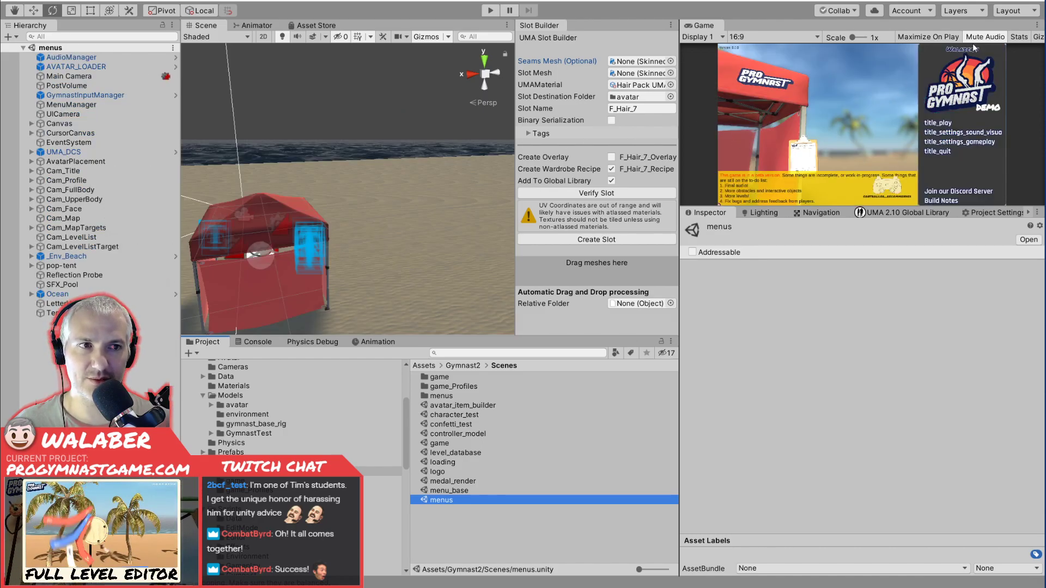
pyautogui.click(490, 10)
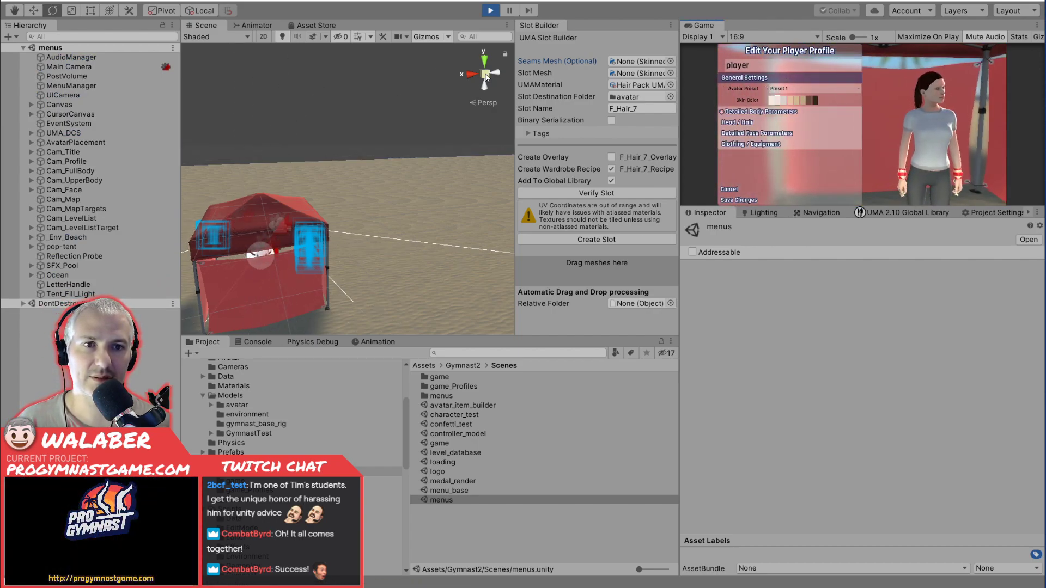
# In the player profile editor, expand the Head / Hair section and change the hair style to Pigtails.
pyautogui.press('Down')
pyautogui.press('Return')
pyautogui.press('Down')
pyautogui.press('Down')
pyautogui.press('Return')
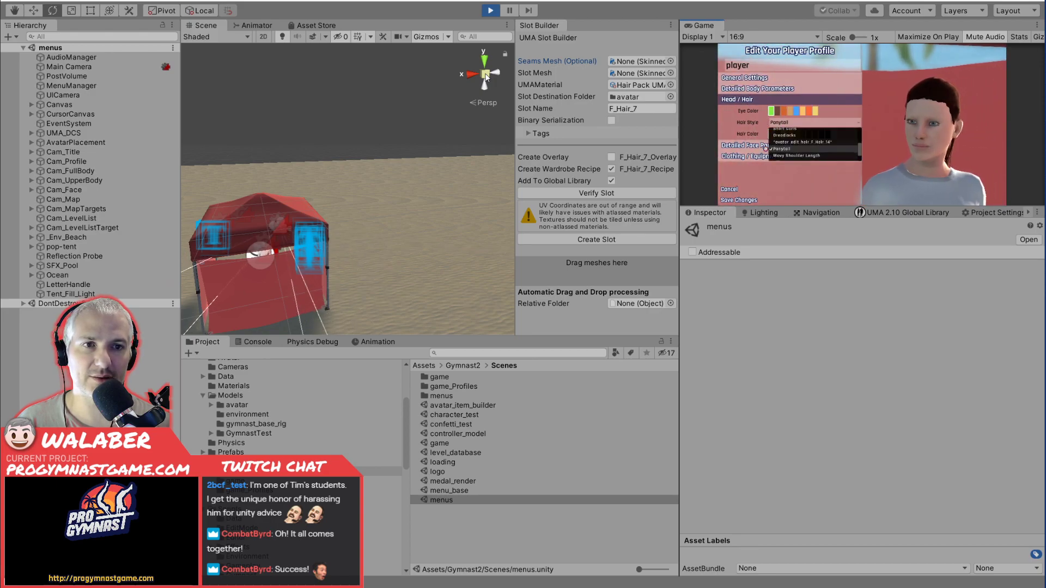
pyautogui.press('Up')
pyautogui.press('Up')
pyautogui.press('Up')
pyautogui.press('Up')
pyautogui.press('Up')
pyautogui.press('Up')
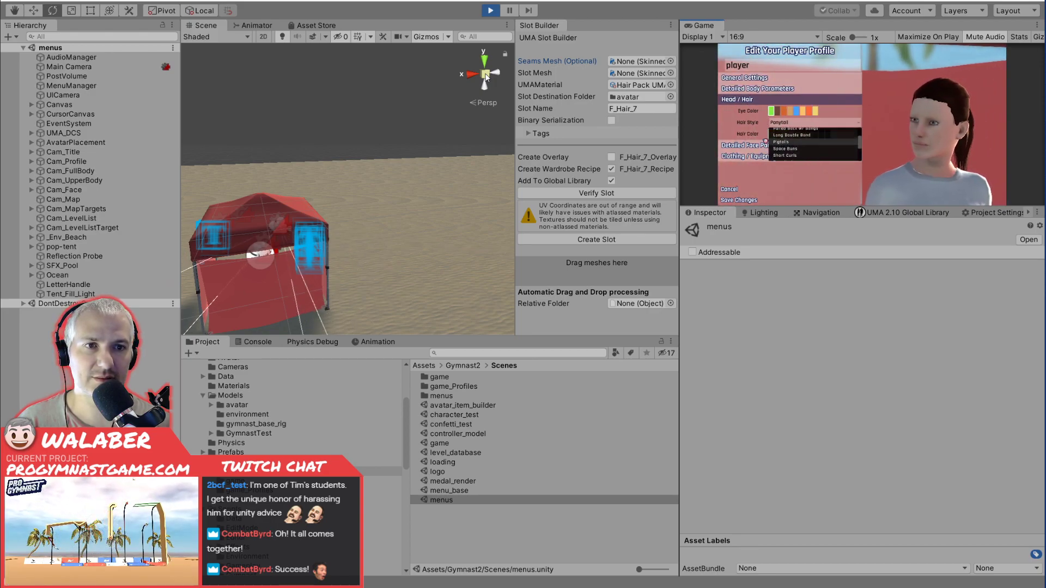
pyautogui.press('Return')
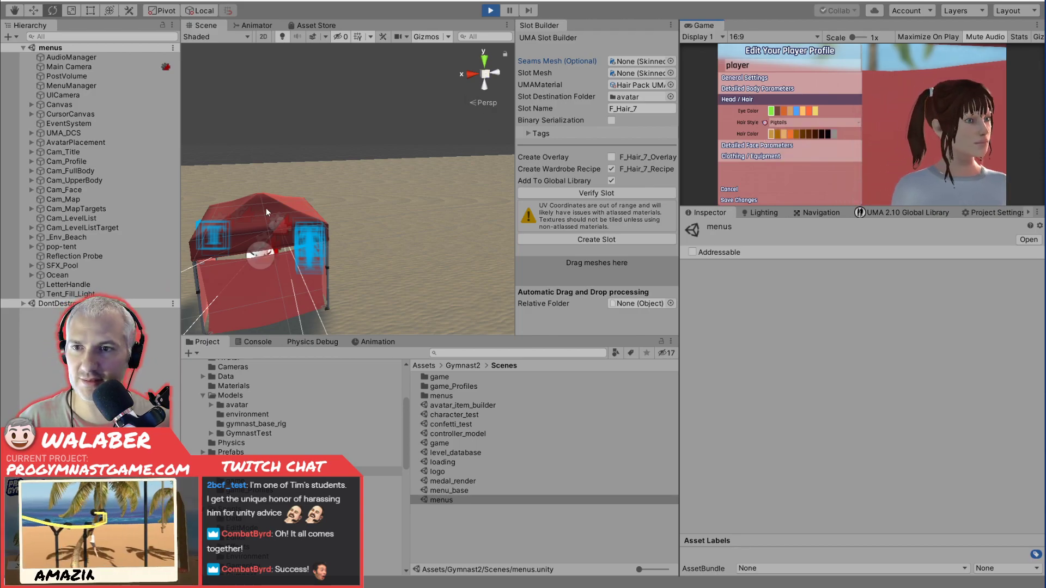
# Expand AvatarPlacement in the running scene, then select and frame its o3nFemaleDynamicCharacterAvatar object.
pyautogui.click(31, 142)
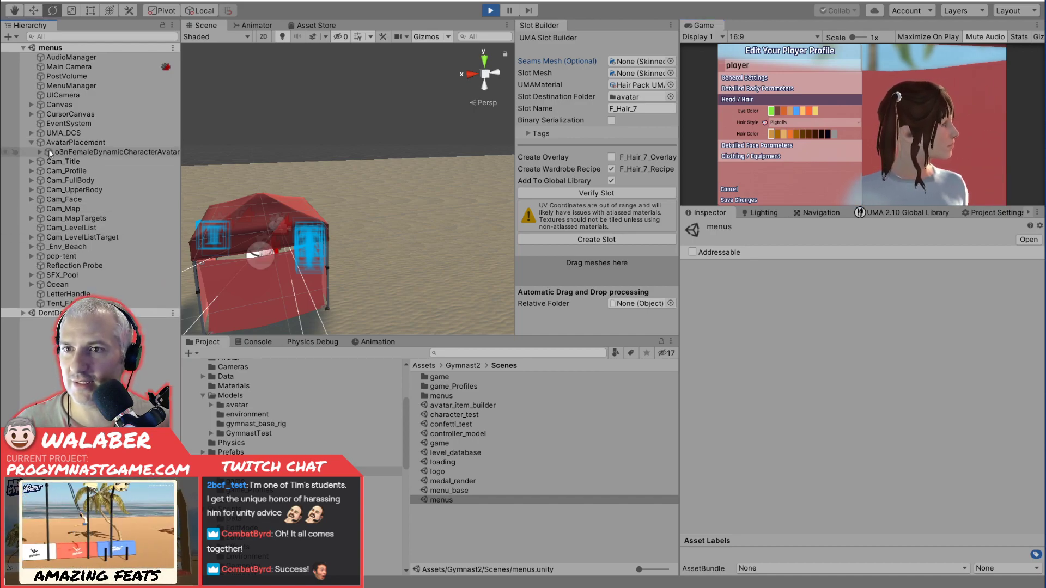
pyautogui.doubleClick(67, 152)
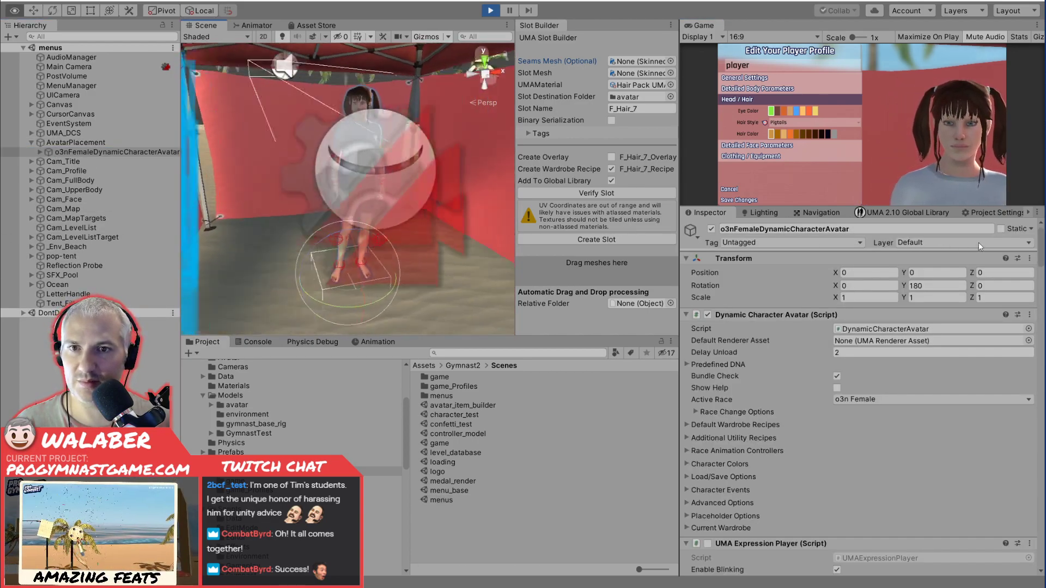
# Expand the running avatar's skeleton from Root through Hips, Spine and Neck to Head, and inspect the bones under Head.
pyautogui.keyDown('alt'); pyautogui.moveTo(968, 243); pyautogui.dragTo(510, 198); pyautogui.keyUp('alt')
pyautogui.scroll(3, 392, 163)
pyautogui.moveTo(392, 160); pyautogui.dragTo(381, 221, button='middle')
pyautogui.scroll(3, 381, 221)
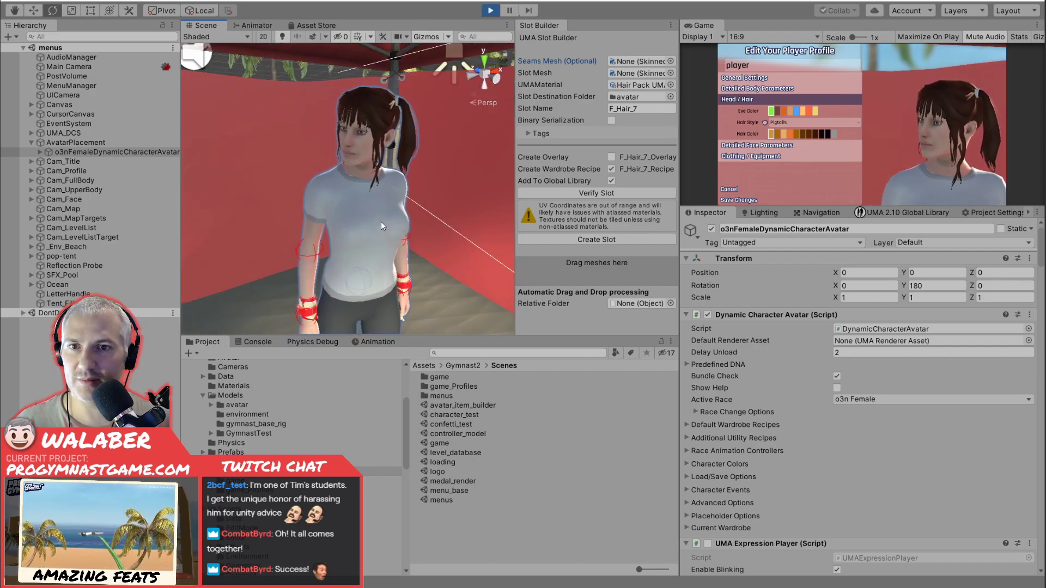
pyautogui.click(40, 152)
pyautogui.click(48, 162)
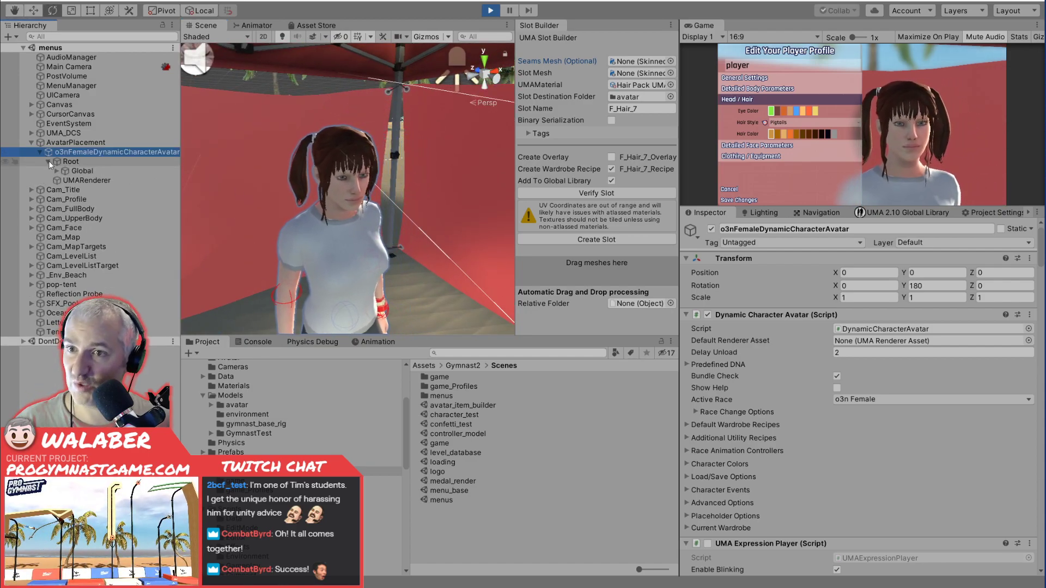
pyautogui.click(56, 171)
pyautogui.click(65, 180)
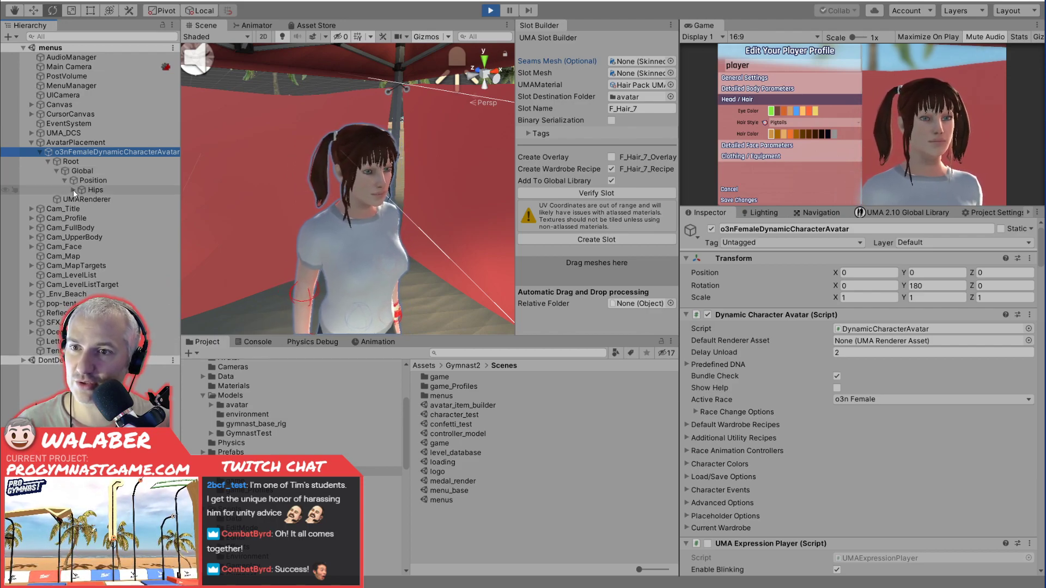
pyautogui.click(73, 189)
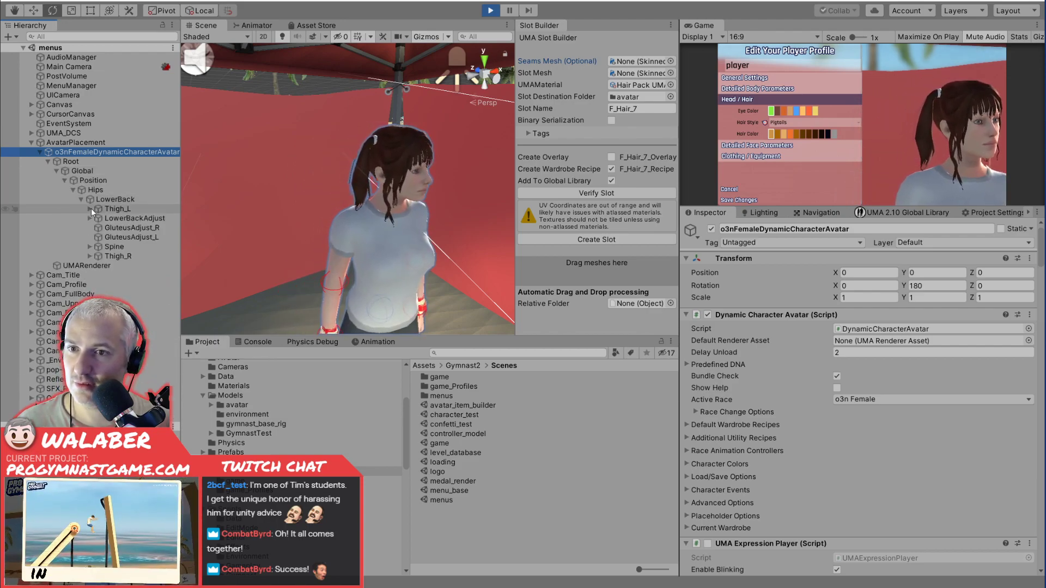
pyautogui.click(90, 246)
pyautogui.click(98, 256)
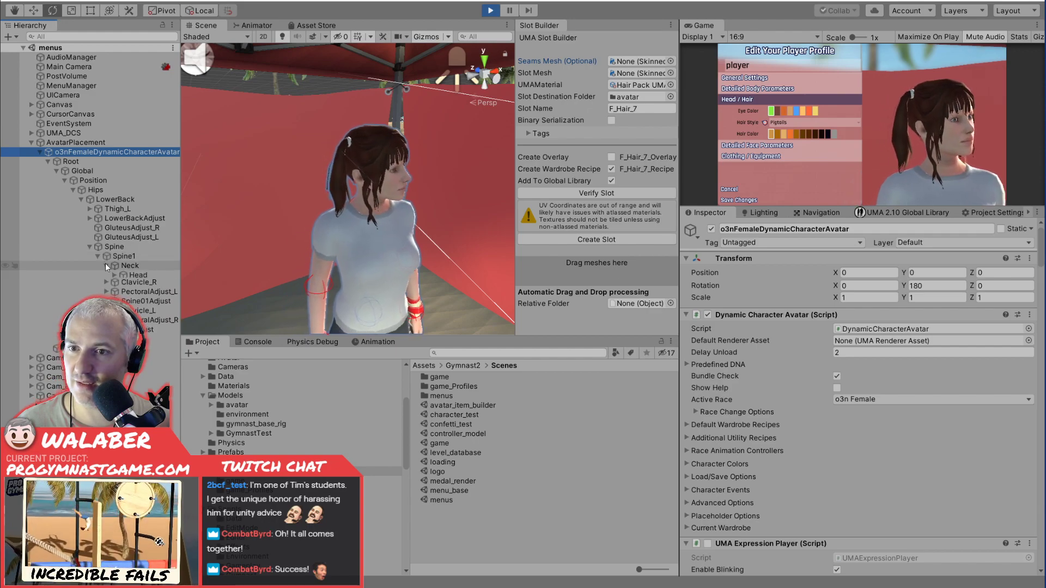
pyautogui.click(106, 265)
pyautogui.click(114, 275)
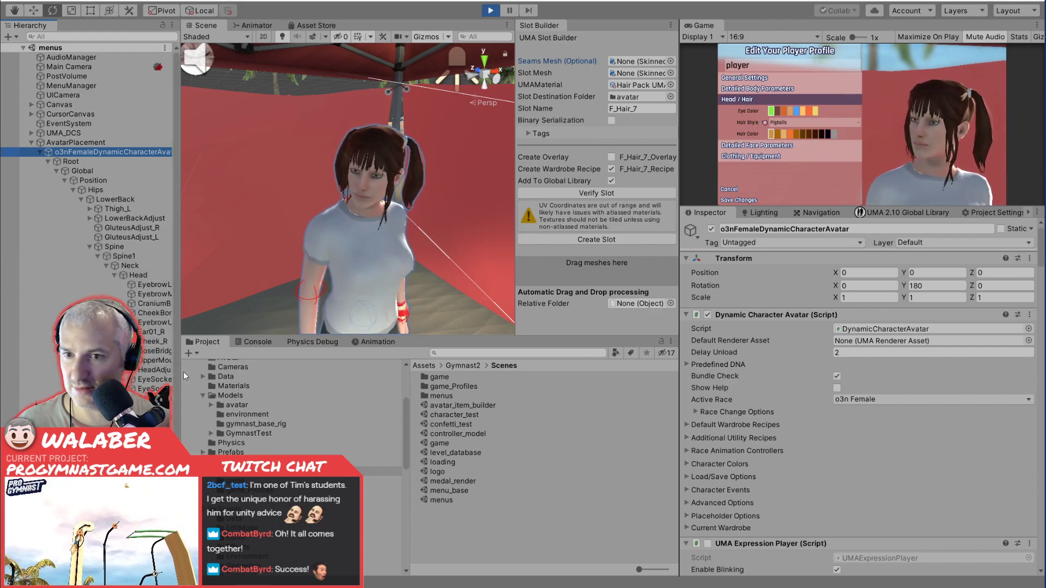
pyautogui.moveTo(180, 372); pyautogui.dragTo(226, 375)
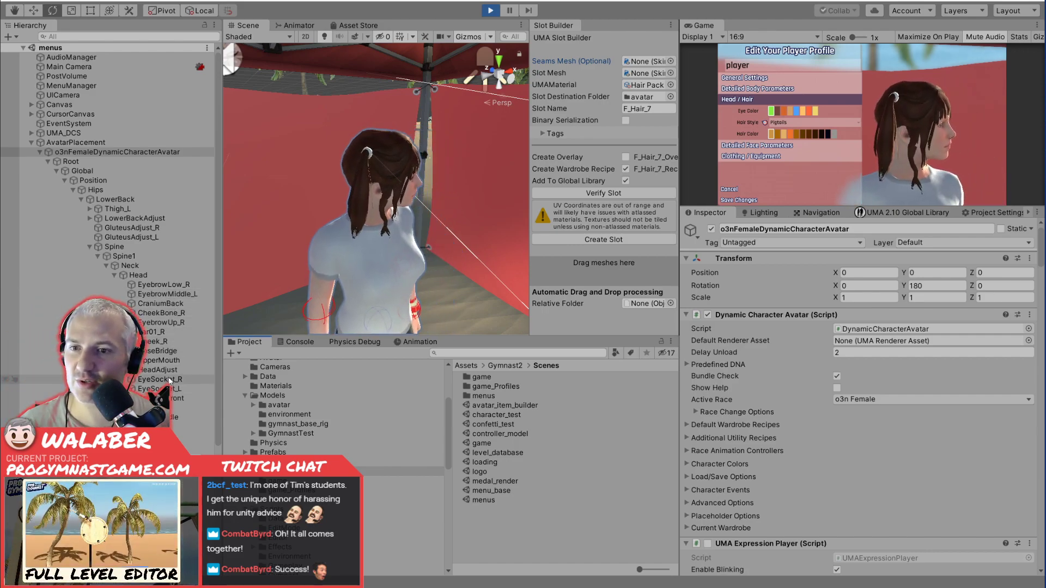
pyautogui.click(143, 276)
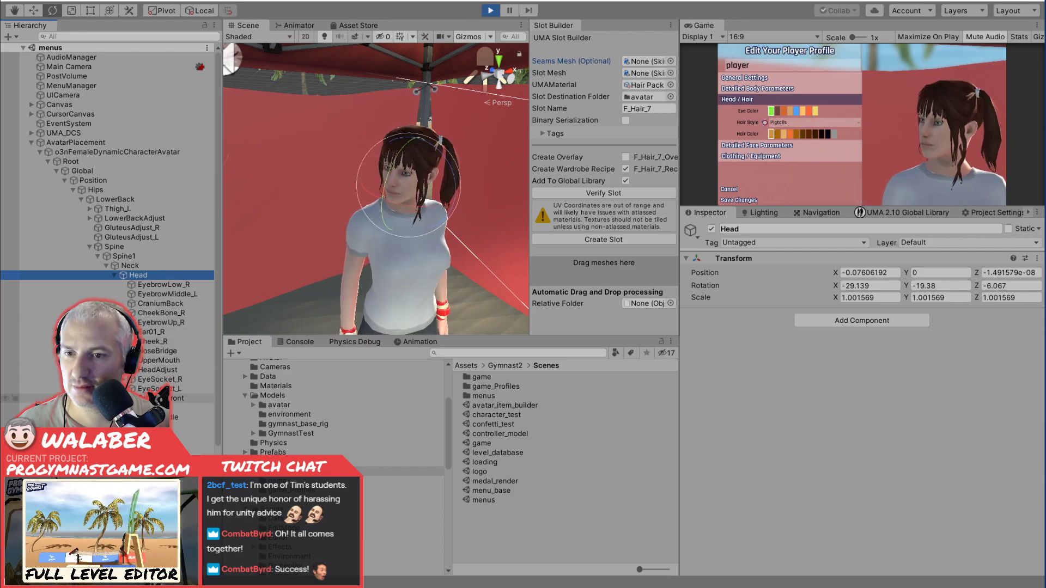
# Search the running scene's hierarchy for "Dynamic", and clear the search.
pyautogui.click(122, 37)
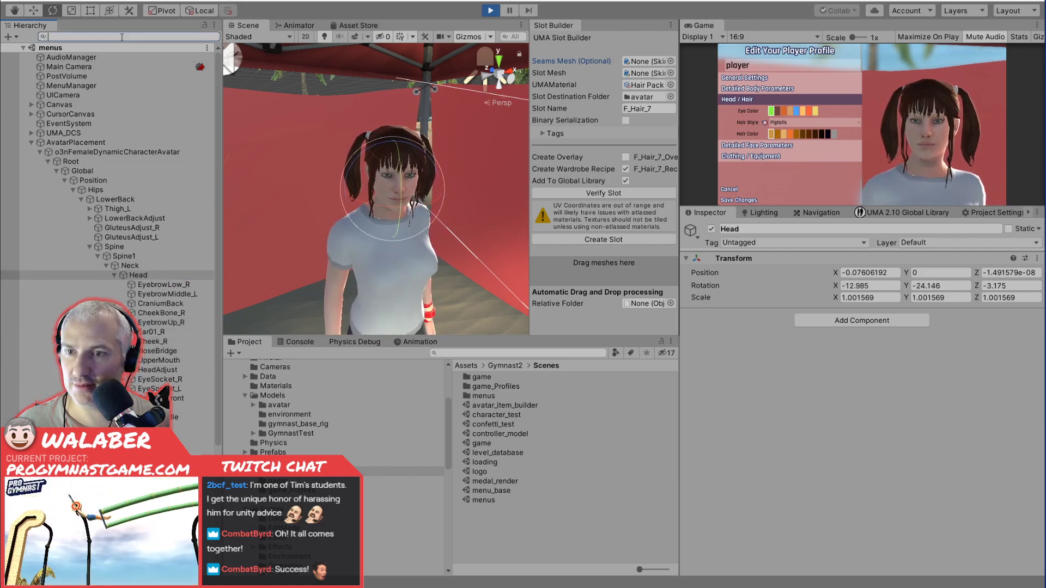
pyautogui.write('Dynamic')
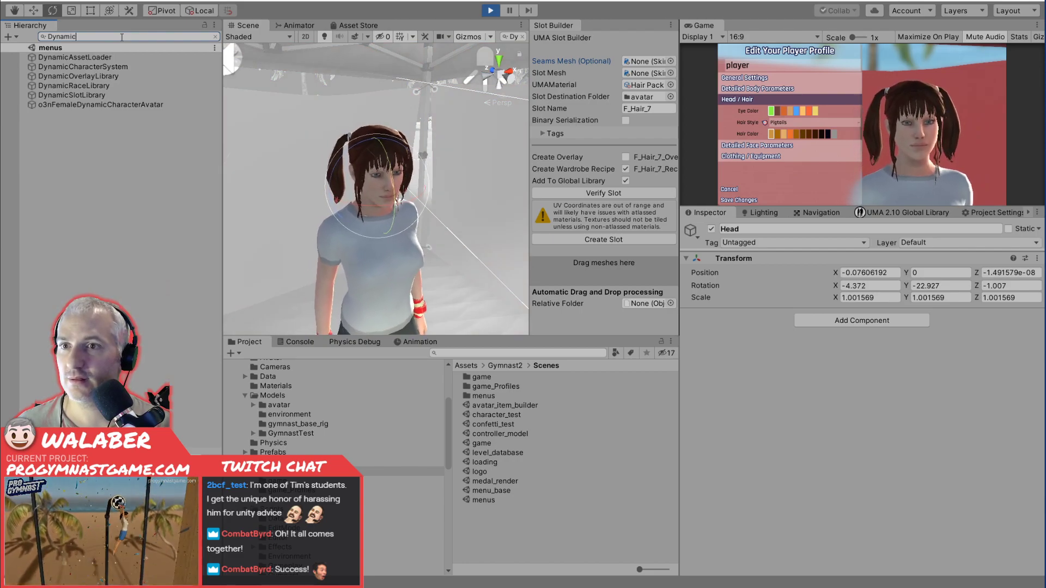
pyautogui.press('Escape')
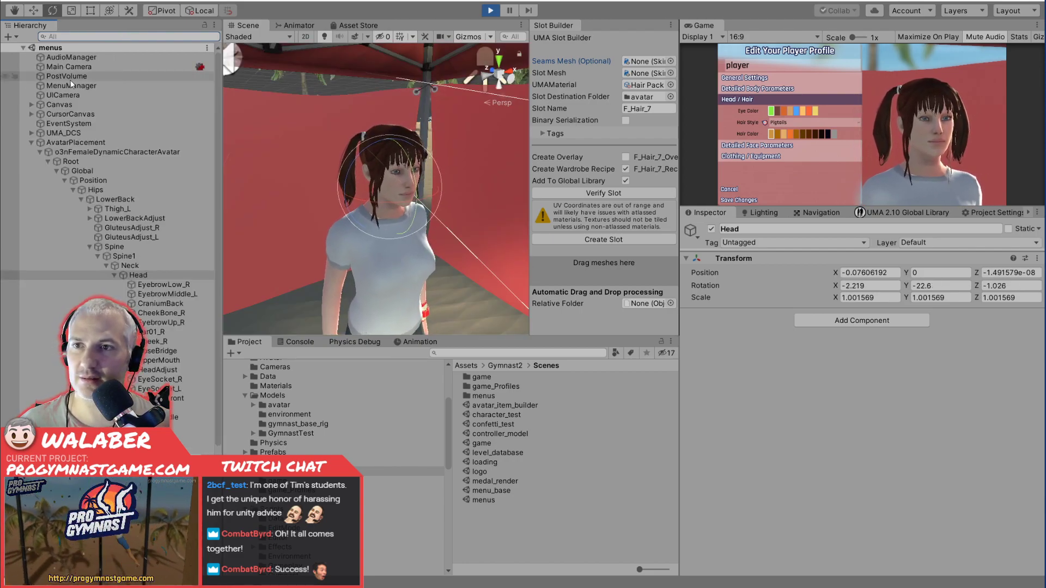
# Stop Play mode, open the avatar_item_builder scene from the Gymnast2 Scenes folder, and select F_Hair_7_skinned_extra_bones.
pyautogui.click(491, 10)
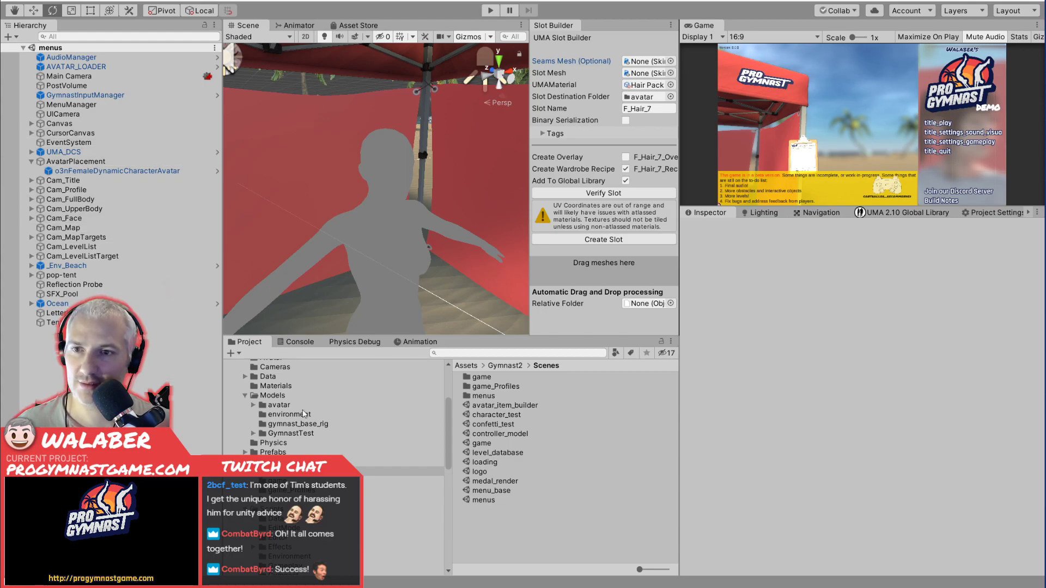
pyautogui.scroll(3, 295, 430)
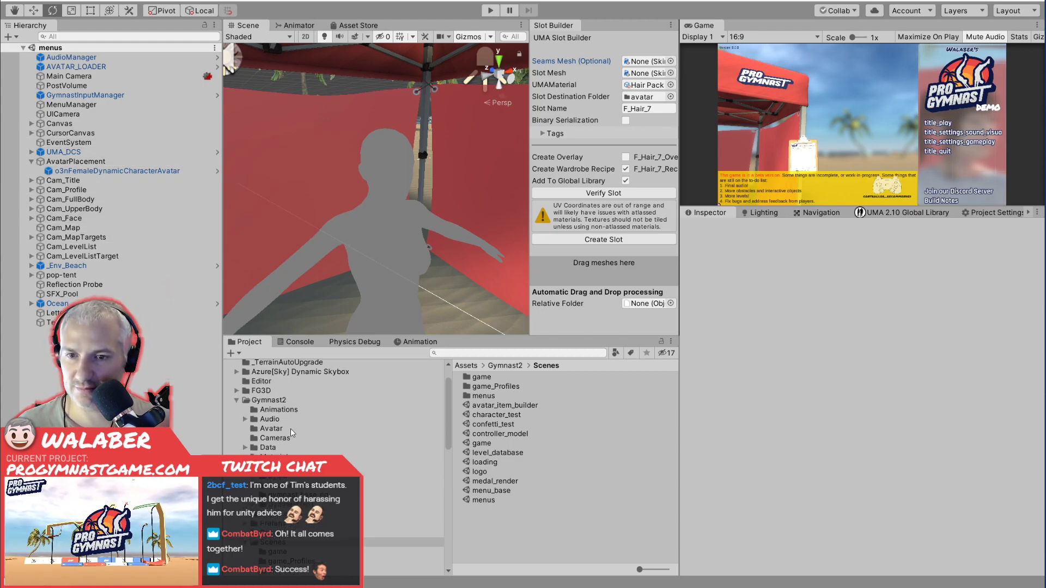
pyautogui.click(273, 448)
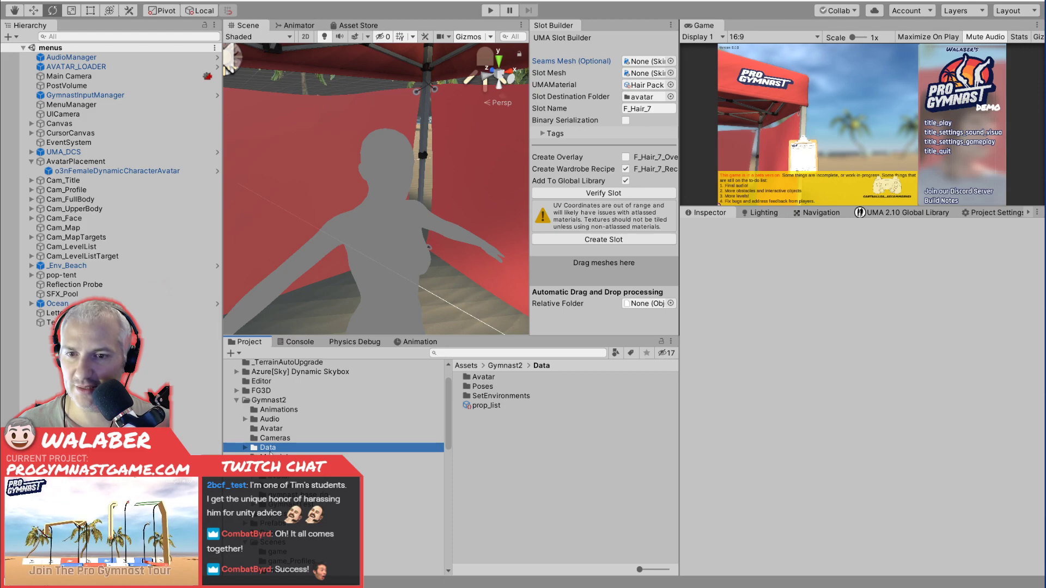
pyautogui.scroll(-2, 273, 490)
pyautogui.click(275, 507)
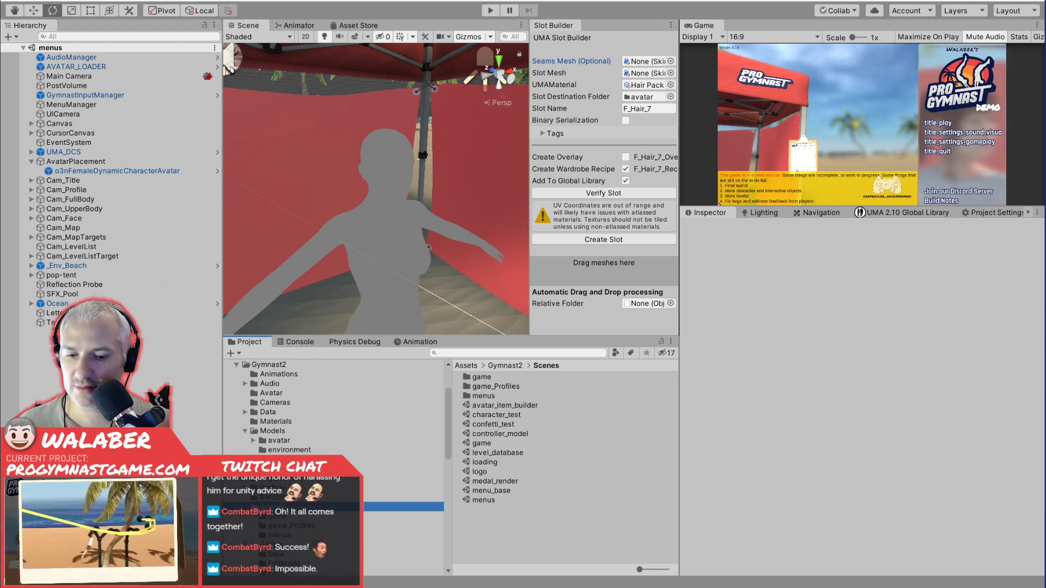
pyautogui.scroll(-6, 333, 408)
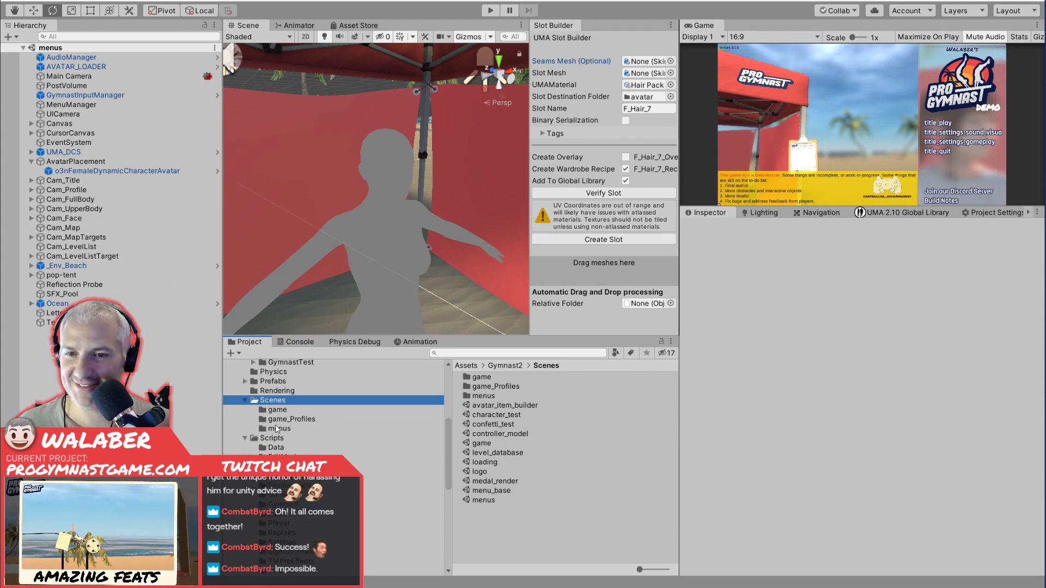
pyautogui.doubleClick(501, 406)
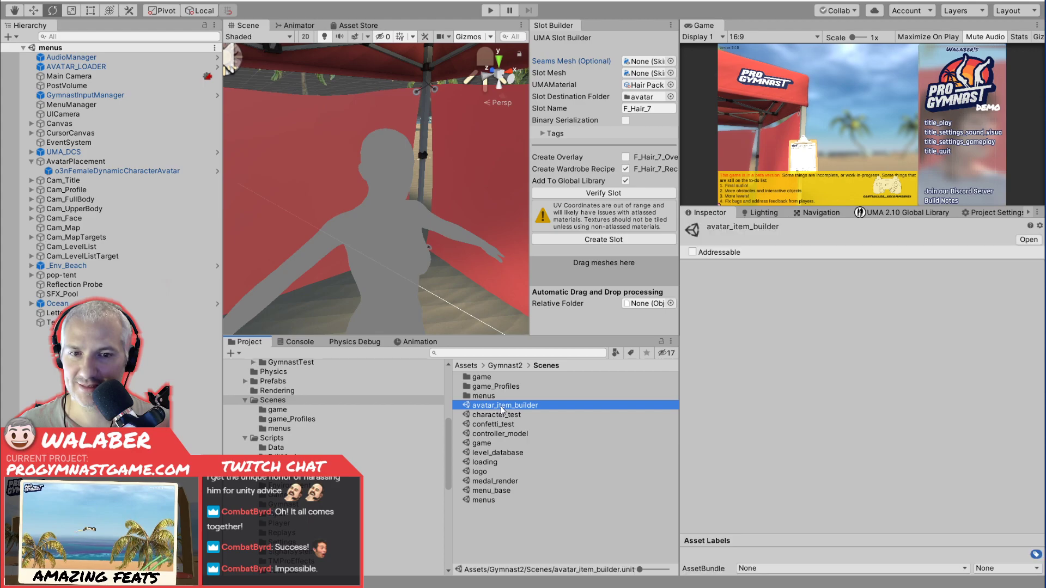
pyautogui.click(47, 77)
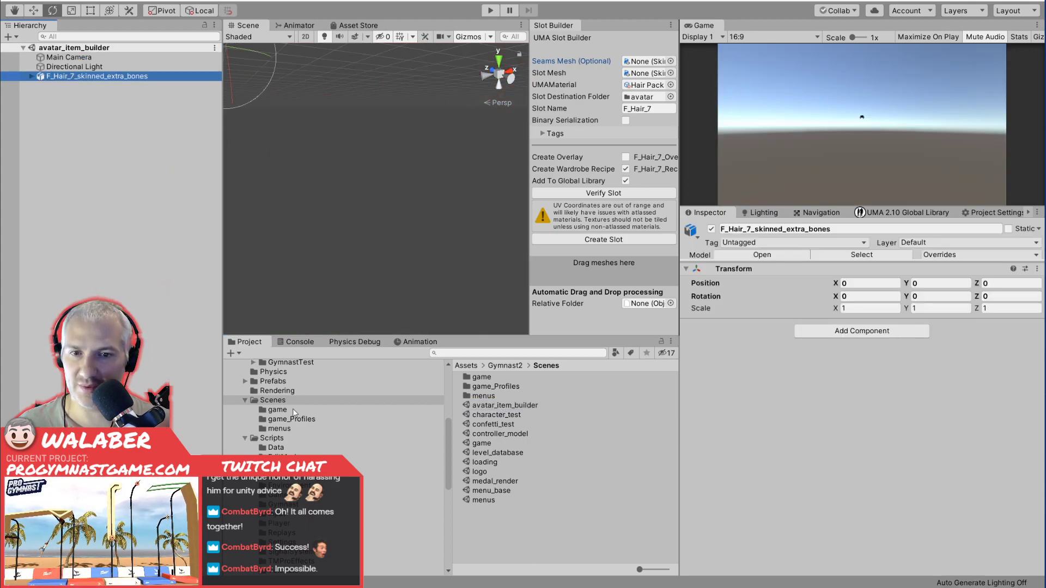
# Select the F_Hair_7_Slot asset in the Models/avatar/F_Hair_7 folder and expand its Animated Bone Names.
pyautogui.scroll(4, 320, 440)
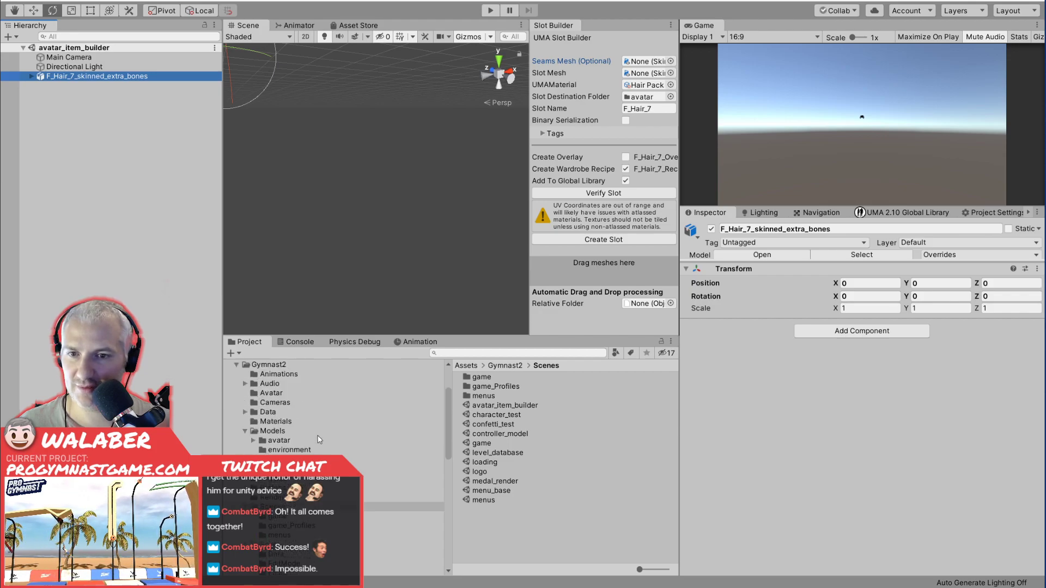
pyautogui.click(244, 383)
pyautogui.click(245, 383)
pyautogui.click(245, 411)
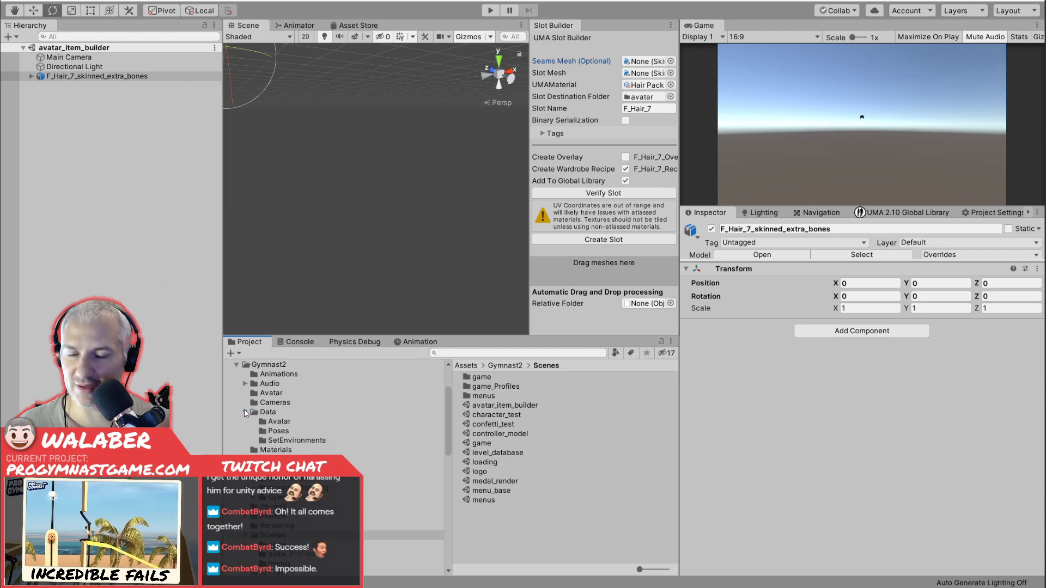
pyautogui.click(245, 412)
pyautogui.click(244, 431)
pyautogui.click(254, 440)
pyautogui.click(301, 526)
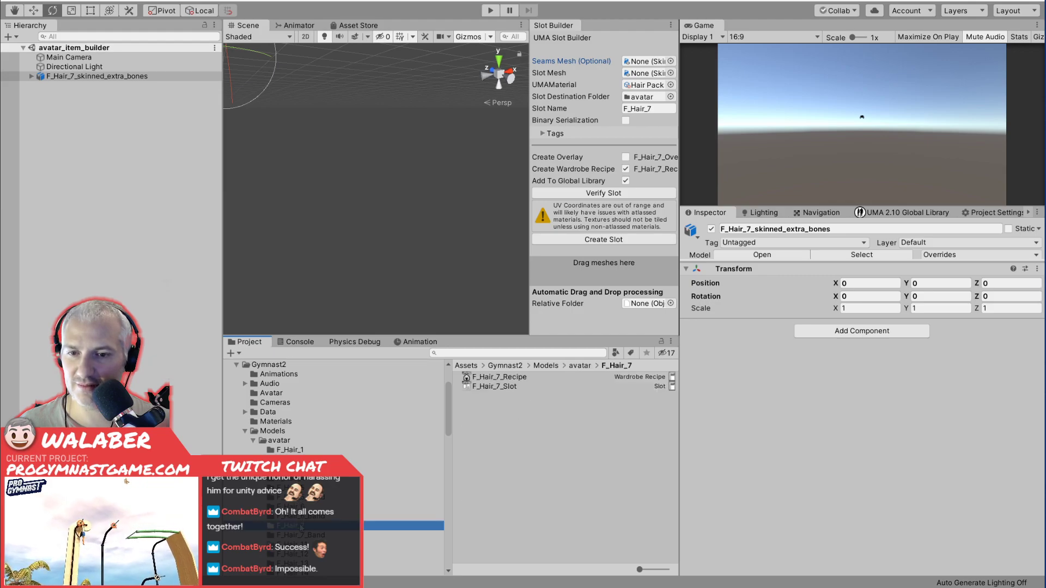
pyautogui.click(513, 386)
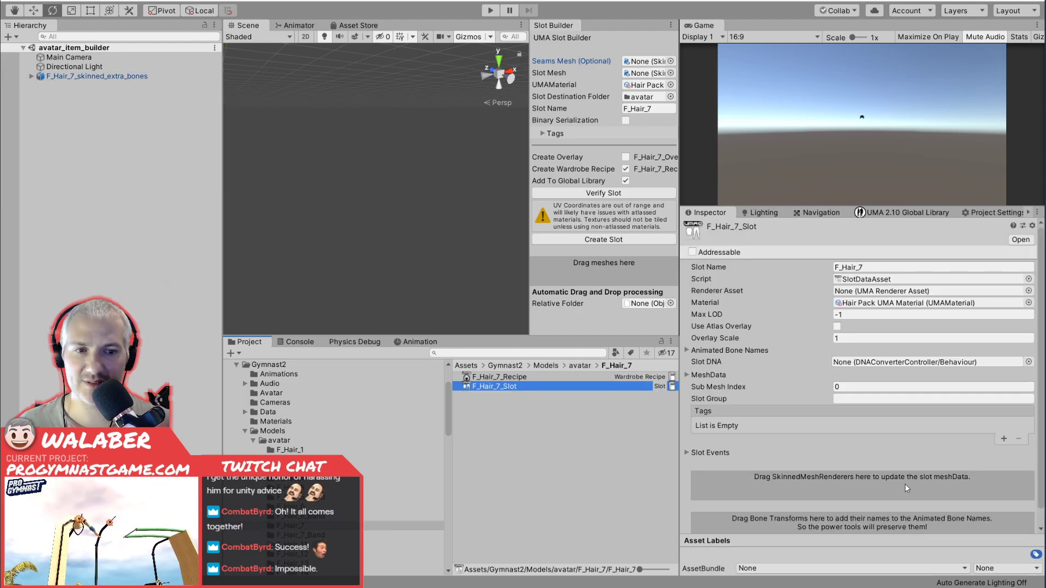
pyautogui.scroll(-1, 862, 442)
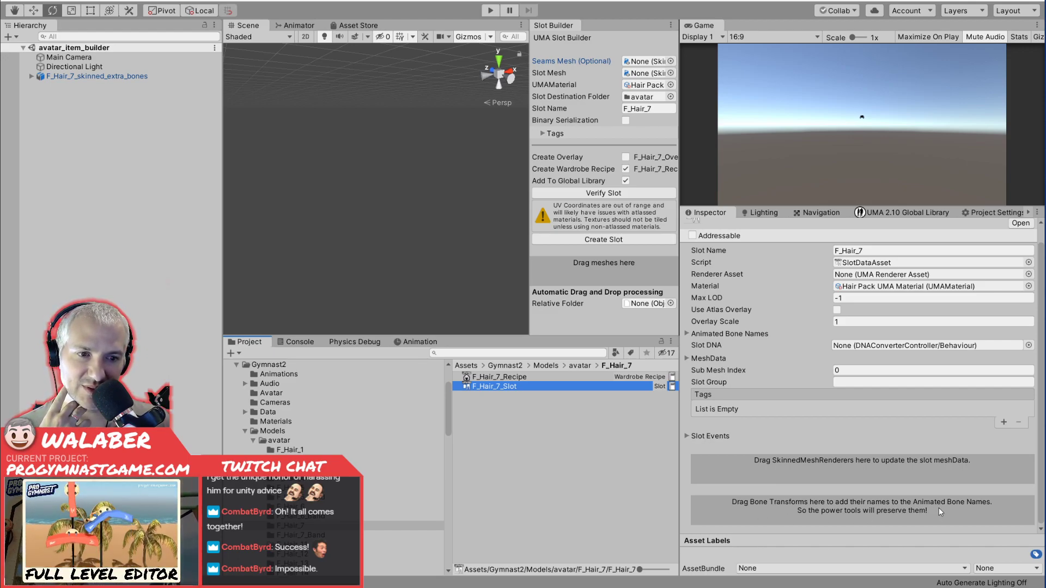
pyautogui.click(686, 333)
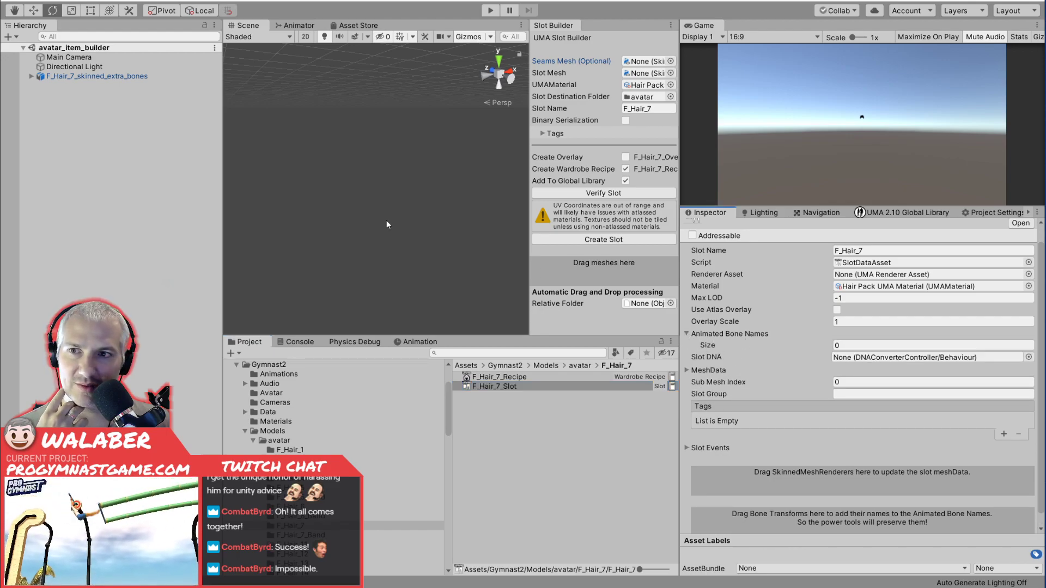
# Expand the hair model's armature down to Head and add DynamicHairRoot to the slot's Animated Bone Names.
pyautogui.click(32, 76)
pyautogui.click(40, 95)
pyautogui.click(48, 105)
pyautogui.click(56, 114)
pyautogui.click(65, 123)
pyautogui.click(73, 133)
pyautogui.click(81, 171)
pyautogui.click(89, 180)
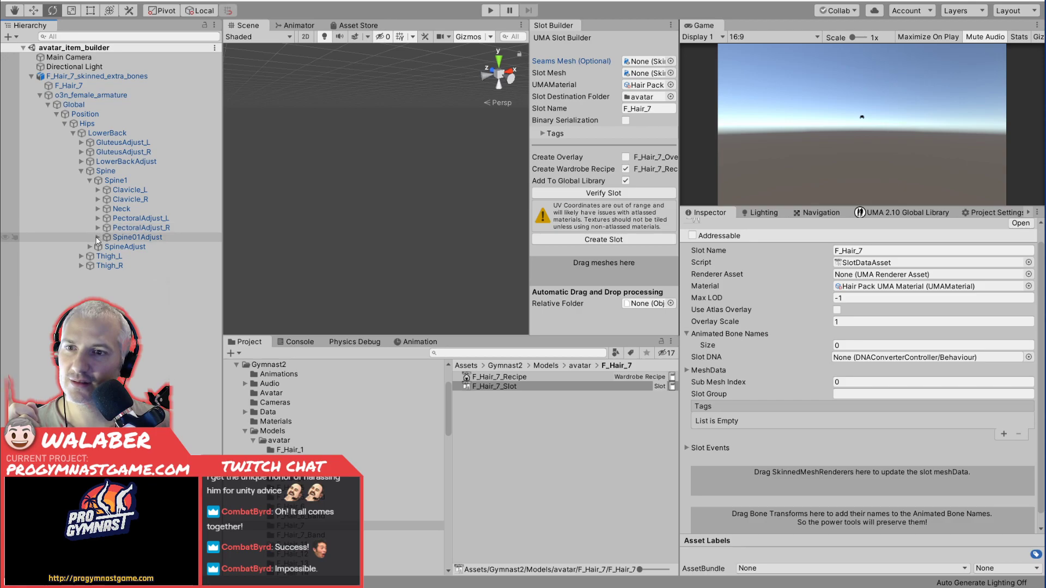
pyautogui.click(98, 209)
pyautogui.click(106, 218)
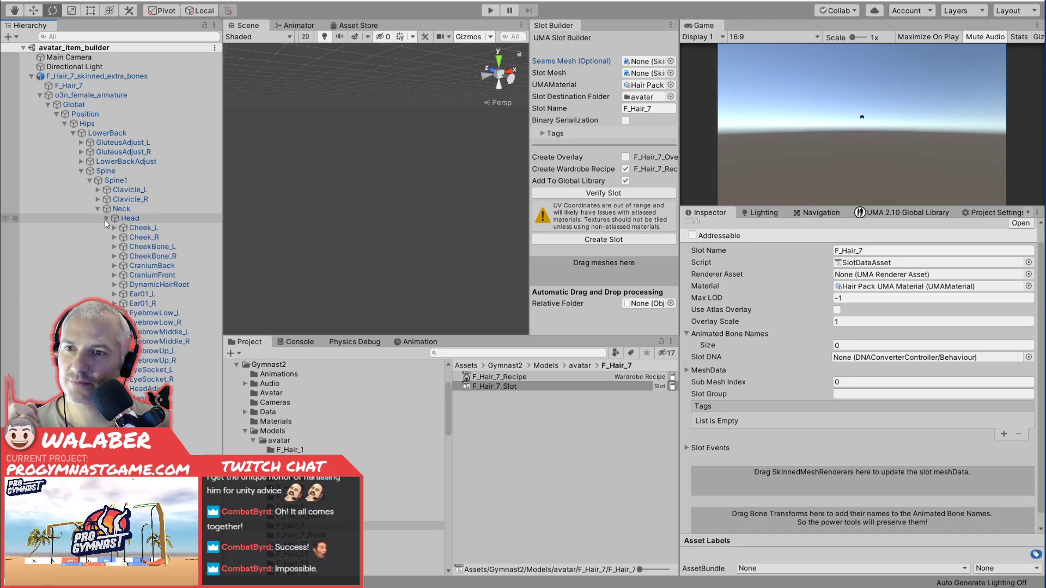
pyautogui.moveTo(139, 284); pyautogui.dragTo(714, 458)
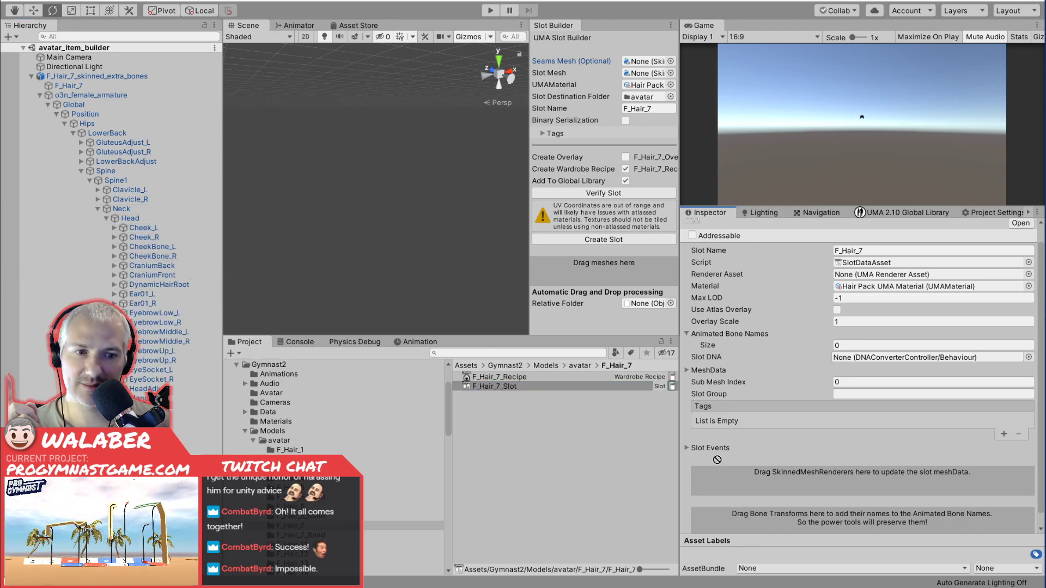
pyautogui.moveTo(785, 516); pyautogui.dragTo(787, 518)
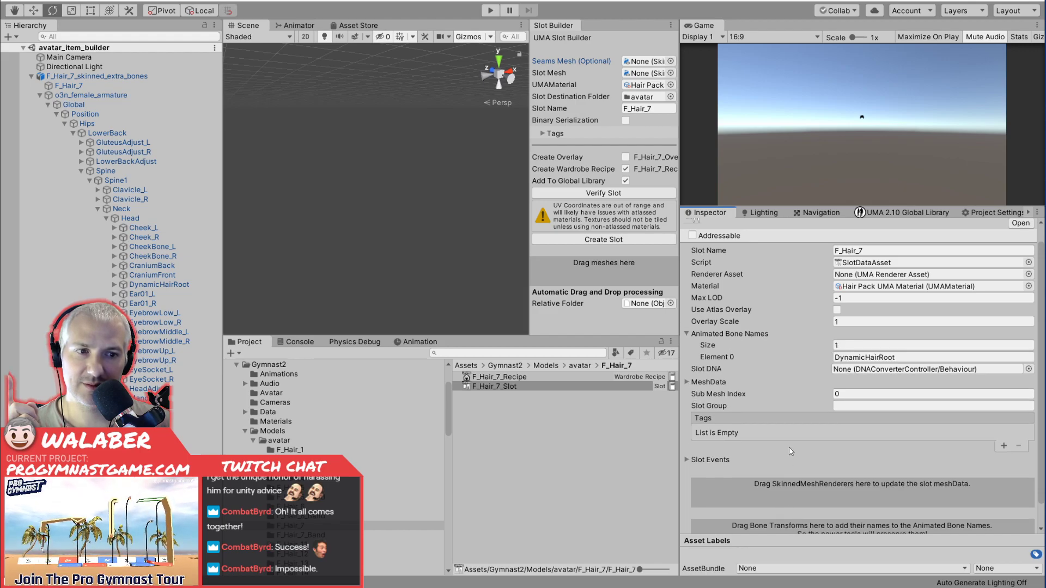
# Expand both hair chains under DynamicHairRoot and select all their bones from Chain1_L through the end bone of Chain4_R.
pyautogui.click(114, 285)
pyautogui.click(131, 322)
pyautogui.click(139, 331)
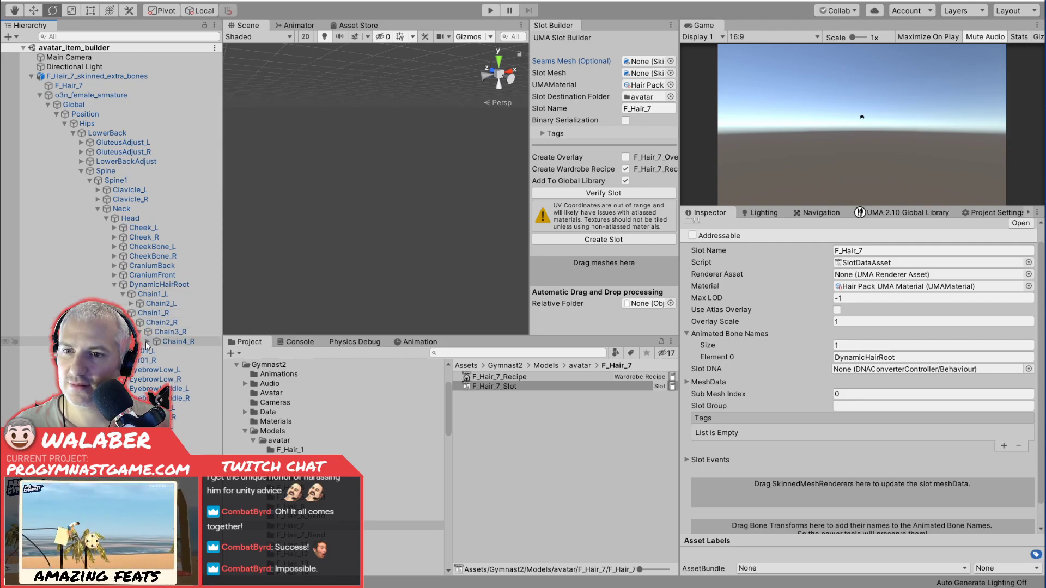
pyautogui.click(147, 341)
pyautogui.click(131, 303)
pyautogui.click(139, 313)
pyautogui.click(148, 322)
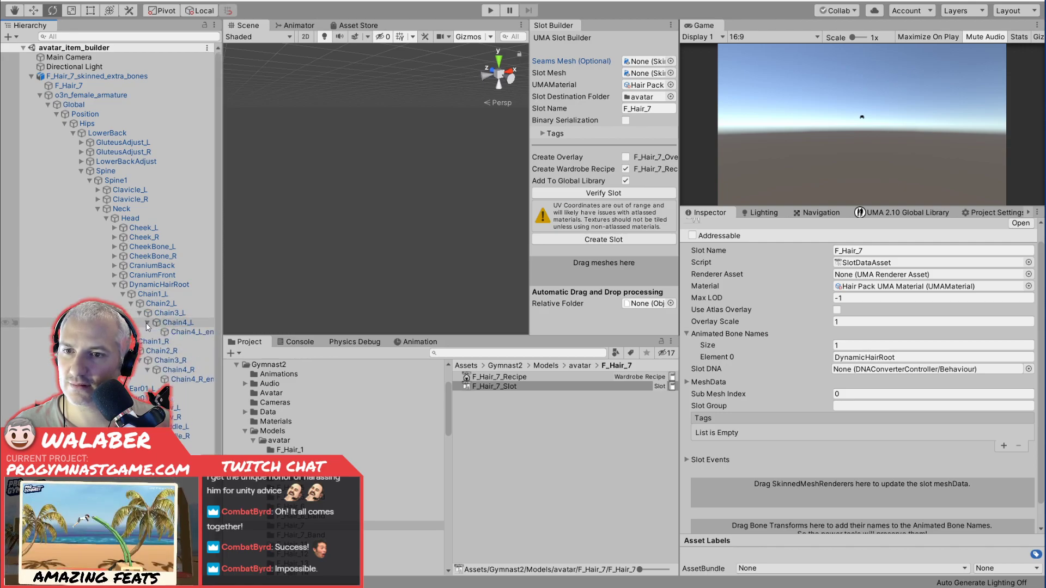
pyautogui.click(139, 293)
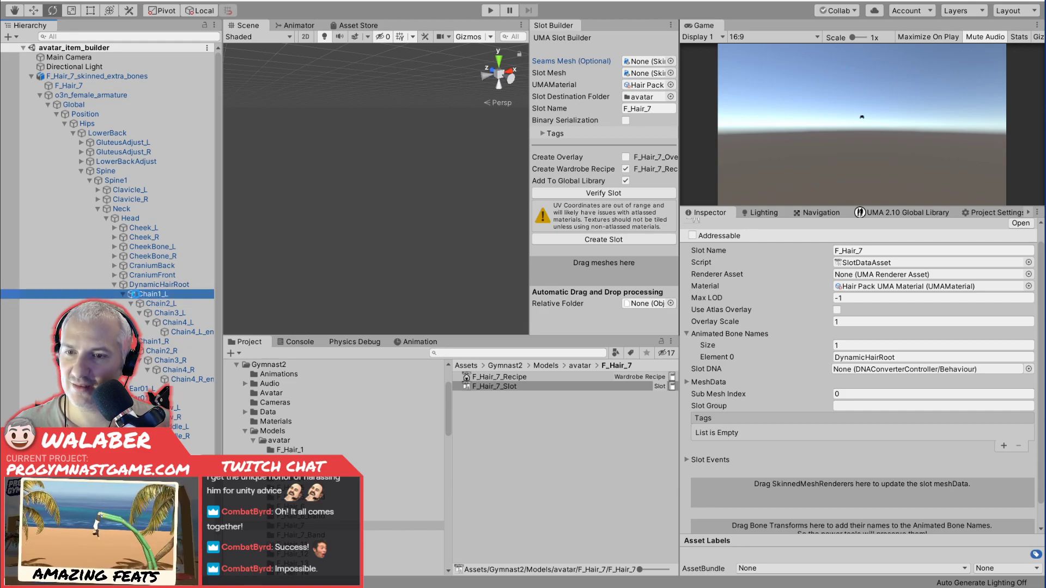
pyautogui.keyDown('shift'); pyautogui.click(190, 378); pyautogui.keyUp('shift')
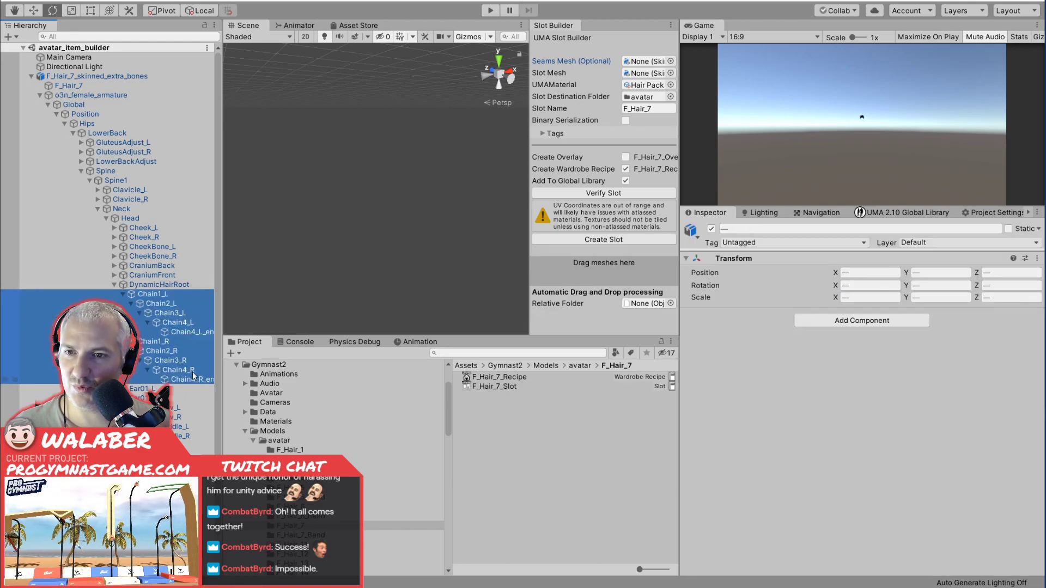
# Select the F_Hair_7_Slot asset and lock the Inspector on it so it stays shown while other objects are selected.
pyautogui.click(506, 386)
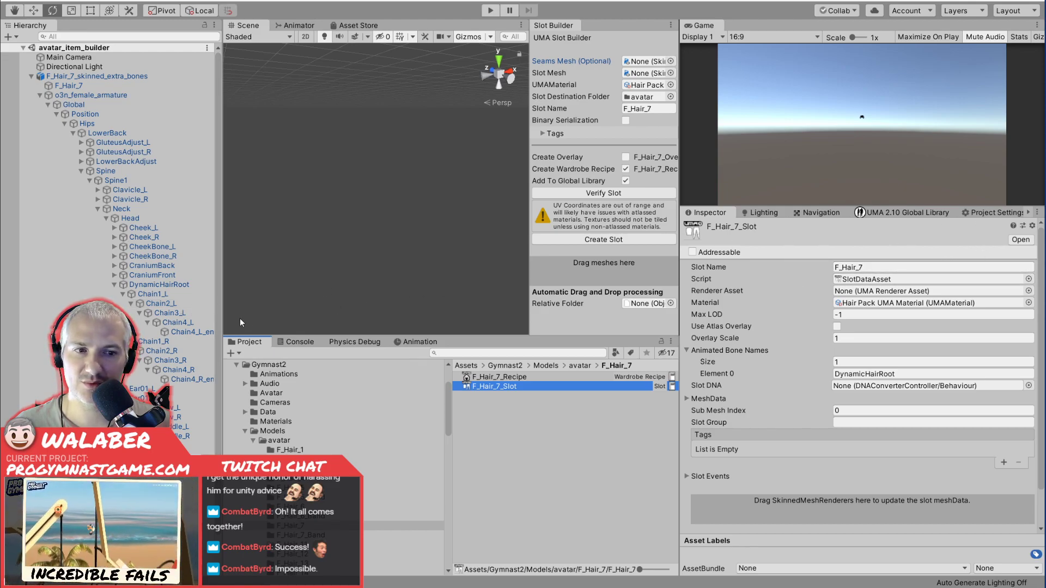
pyautogui.scroll(-3, 814, 407)
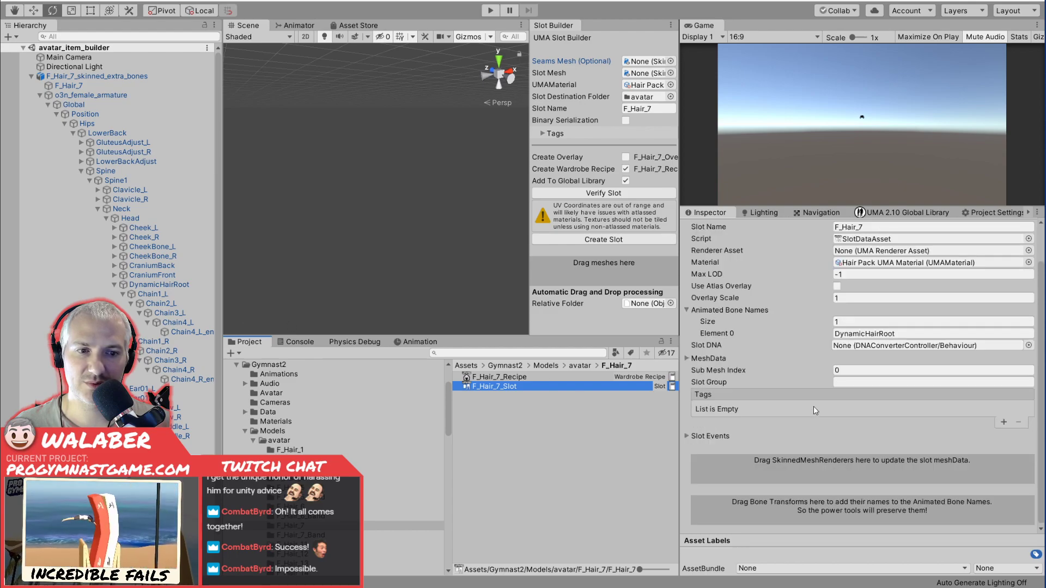
pyautogui.scroll(3, 877, 352)
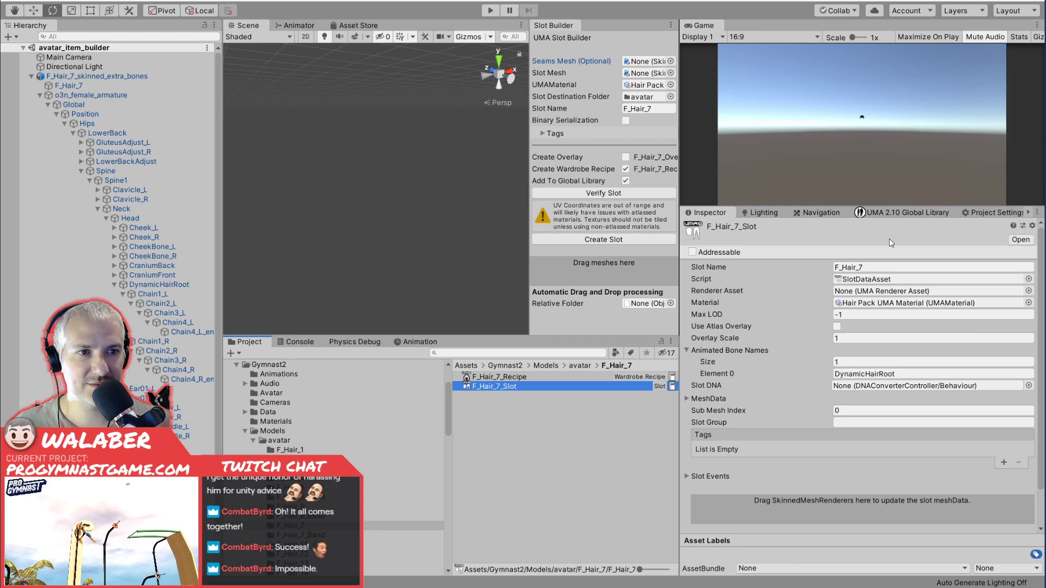
pyautogui.click(1037, 212)
pyautogui.click(1026, 217)
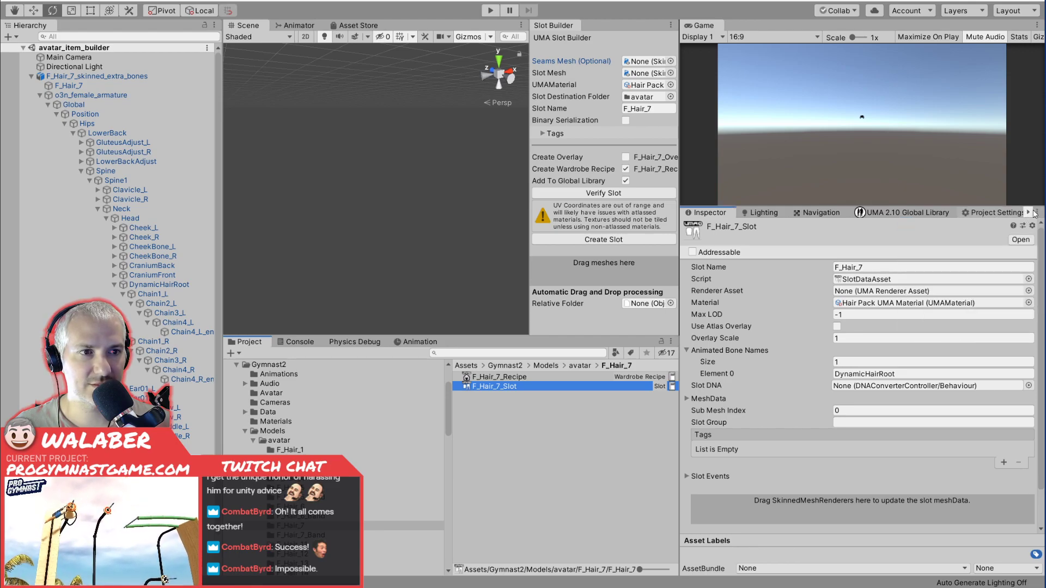
pyautogui.click(1028, 213)
pyautogui.click(1028, 213)
# Add the bones Chain1_L, Chain2_L, Chain3_L, Chain4_L, Chain4_L_end and Chain1_R to the slot's Animated Bone Names.
pyautogui.click(153, 294)
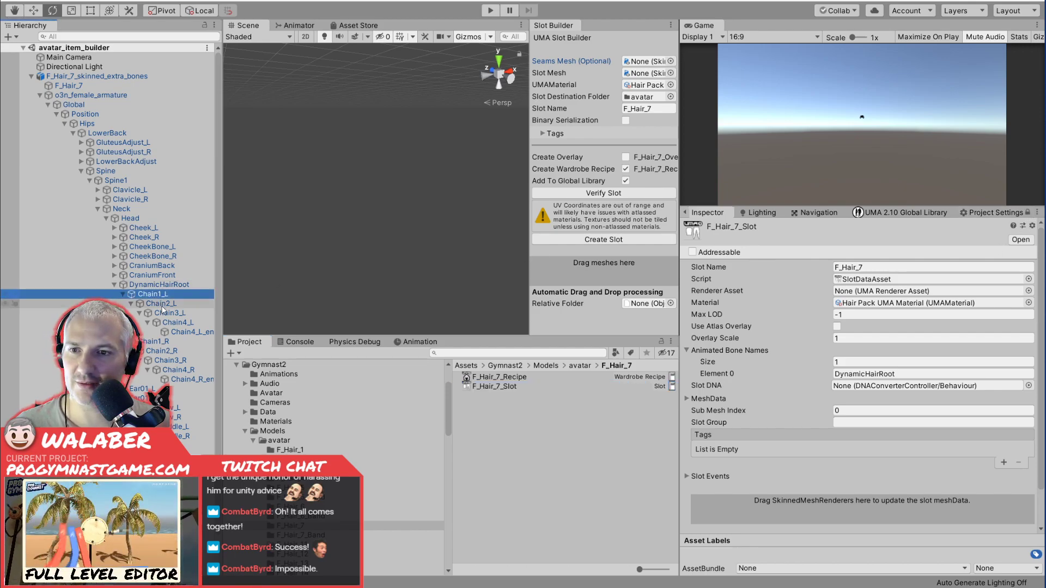
pyautogui.moveTo(179, 381); pyautogui.dragTo(776, 512)
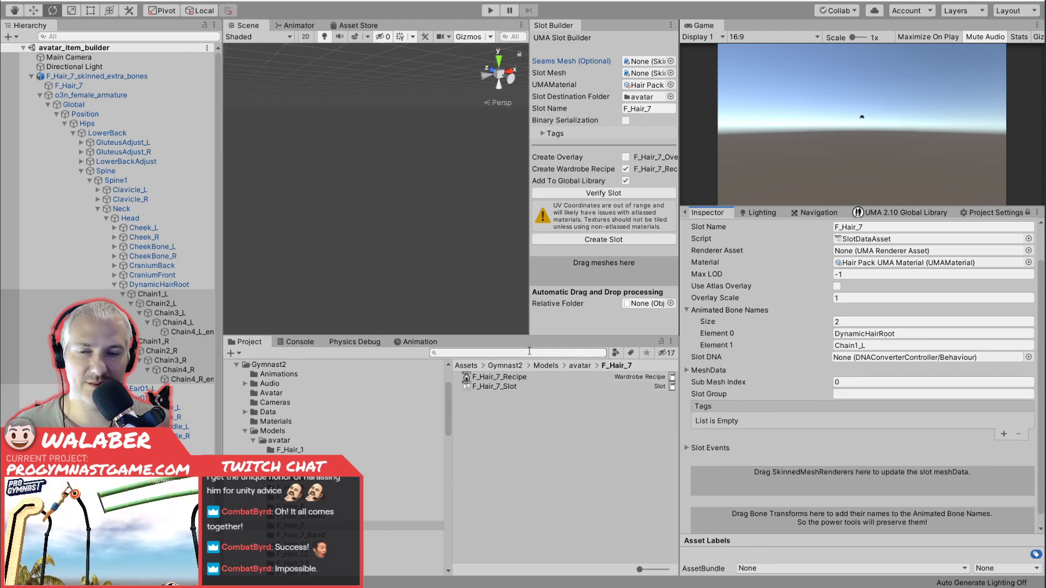
pyautogui.moveTo(147, 302); pyautogui.dragTo(773, 512)
pyautogui.moveTo(161, 316); pyautogui.dragTo(784, 520)
pyautogui.scroll(-1, 784, 520)
pyautogui.moveTo(177, 324); pyautogui.dragTo(783, 500)
pyautogui.moveTo(152, 342); pyautogui.dragTo(809, 517)
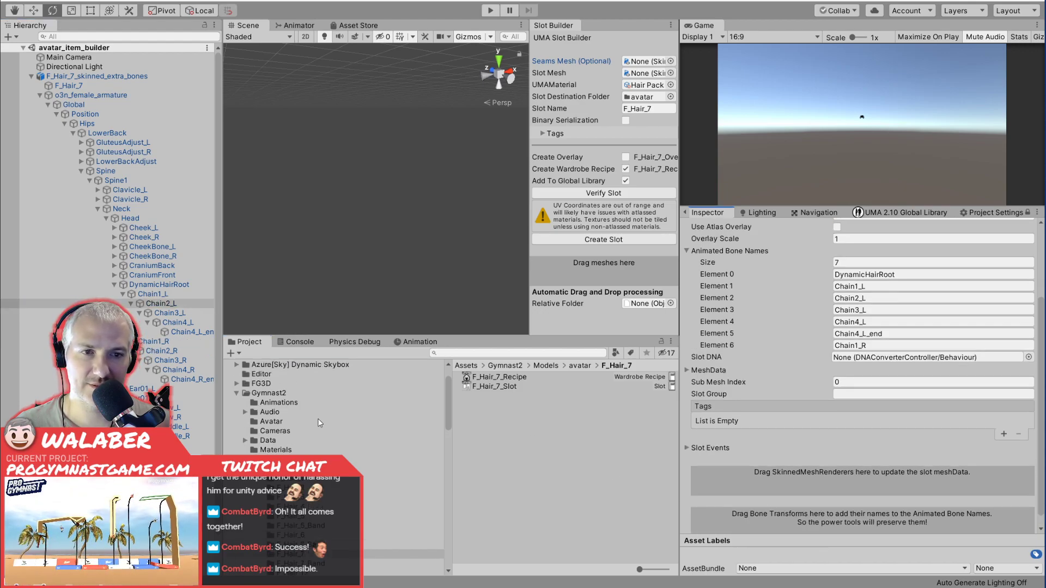
# Add the remaining bones Chain2_R, Chain3_R, Chain4_R and Chain4_R_end to the slot's Animated Bone Names and review the list.
pyautogui.moveTo(660, 515); pyautogui.dragTo(766, 508)
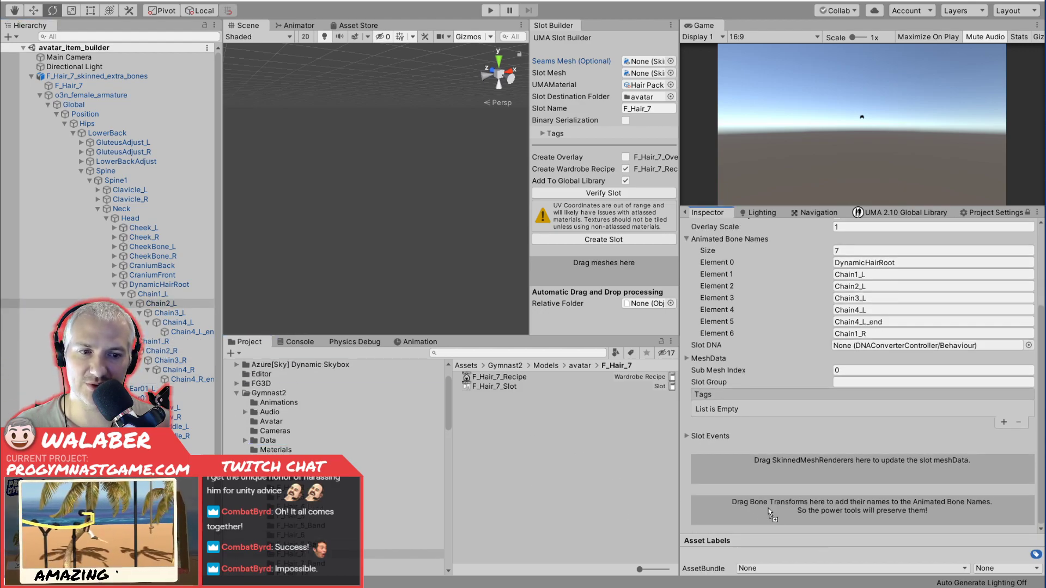
pyautogui.click(166, 360)
pyautogui.moveTo(166, 364); pyautogui.dragTo(810, 509)
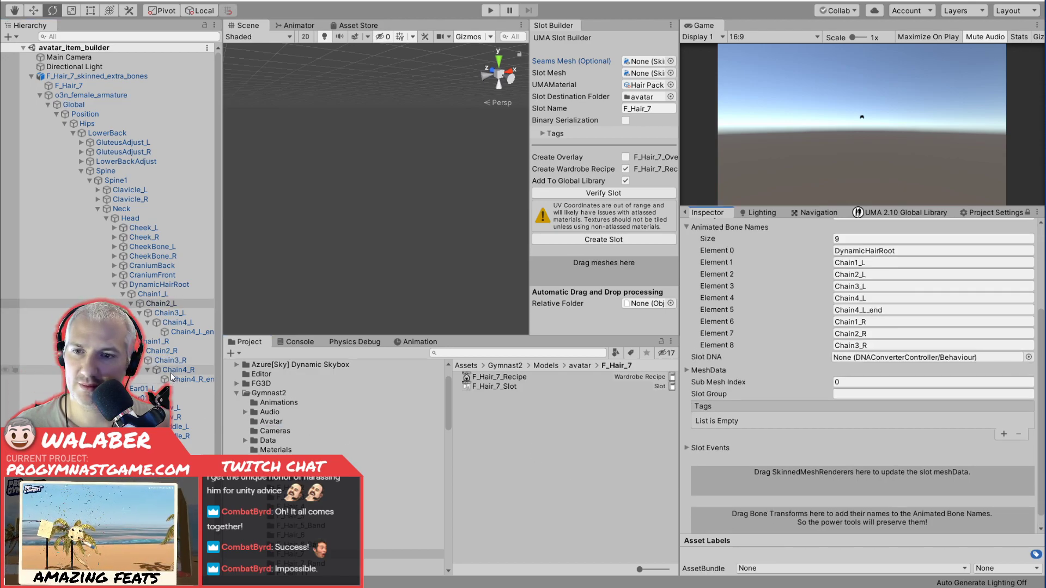
pyautogui.moveTo(606, 487); pyautogui.dragTo(787, 515)
pyautogui.moveTo(190, 380); pyautogui.dragTo(793, 514)
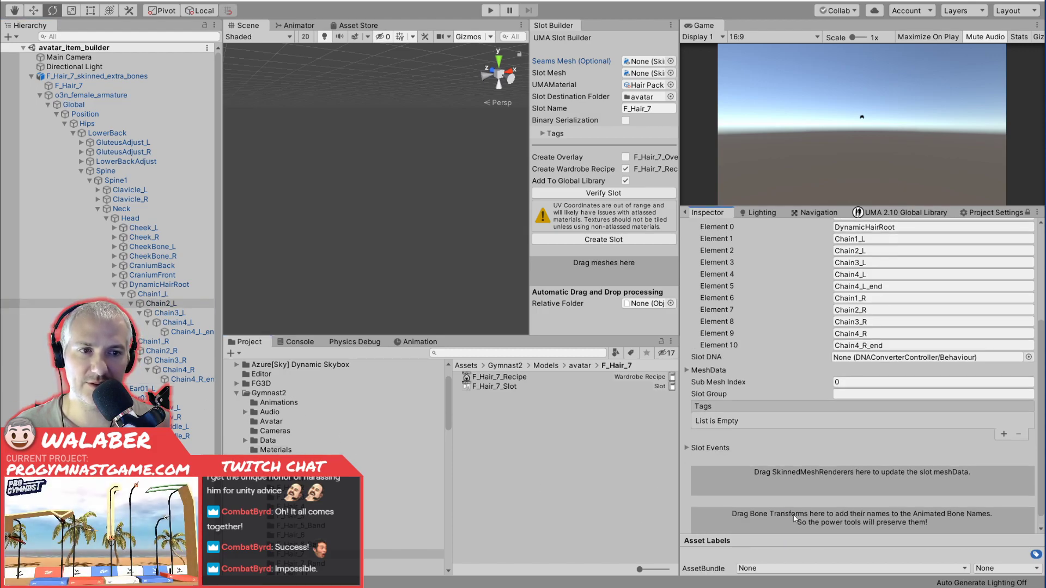
pyautogui.scroll(5, 809, 472)
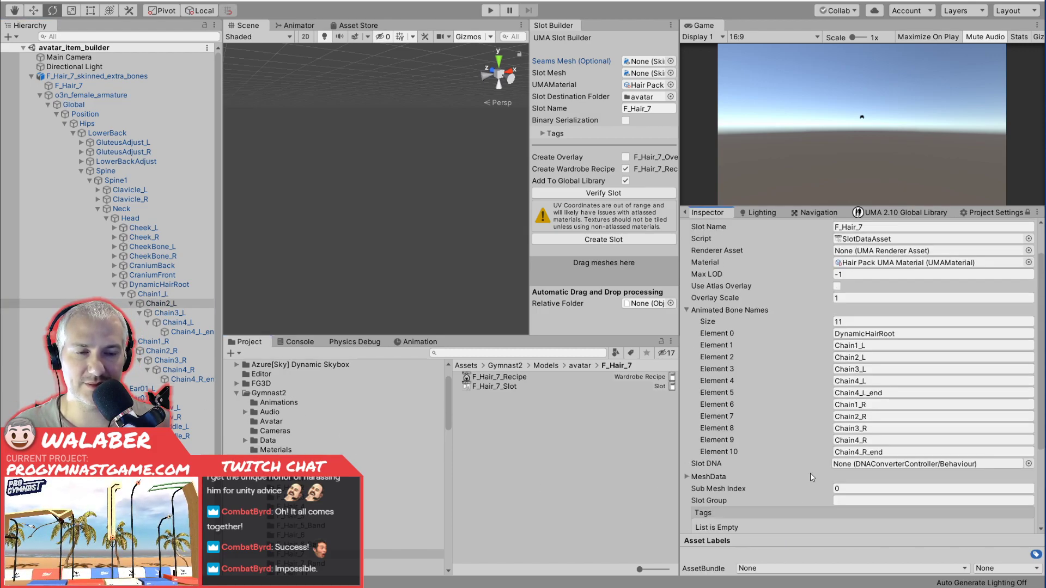
pyautogui.scroll(2, 824, 459)
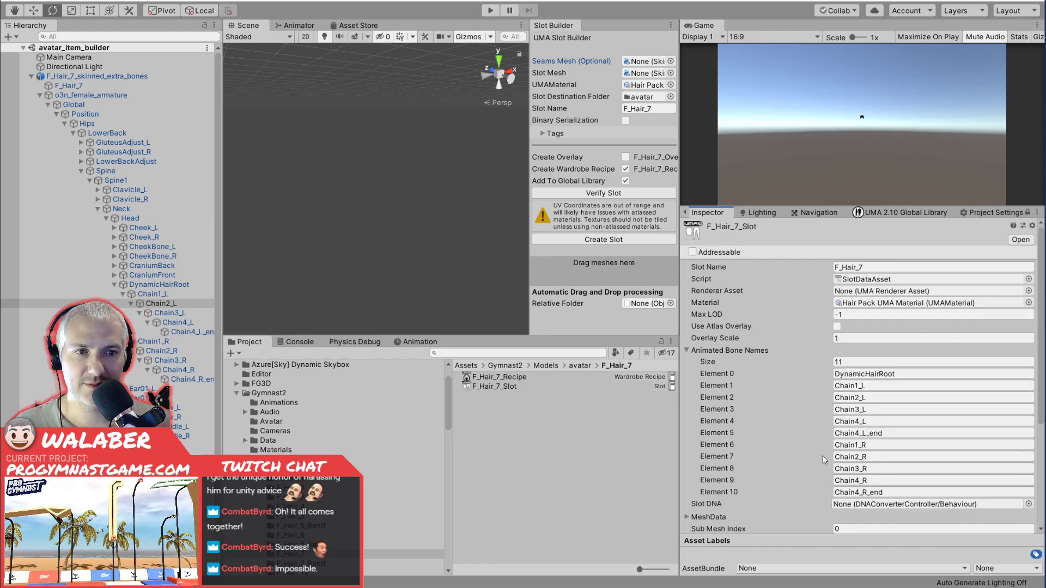
# Try to unlock the Inspector with F_Hair_7_Recipe selected, and switch to Blender.
pyautogui.click(527, 380)
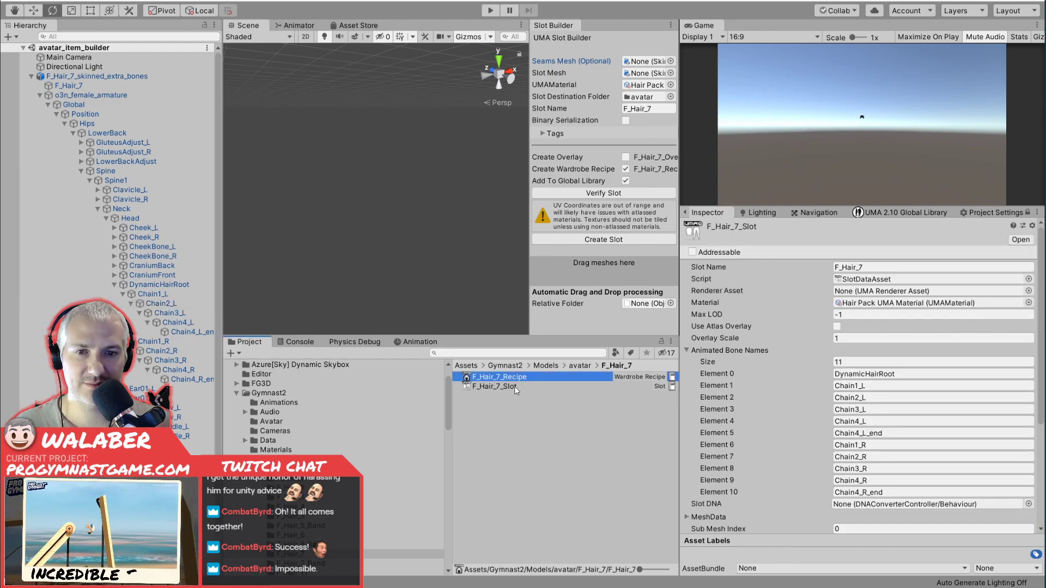
pyautogui.click(1027, 213)
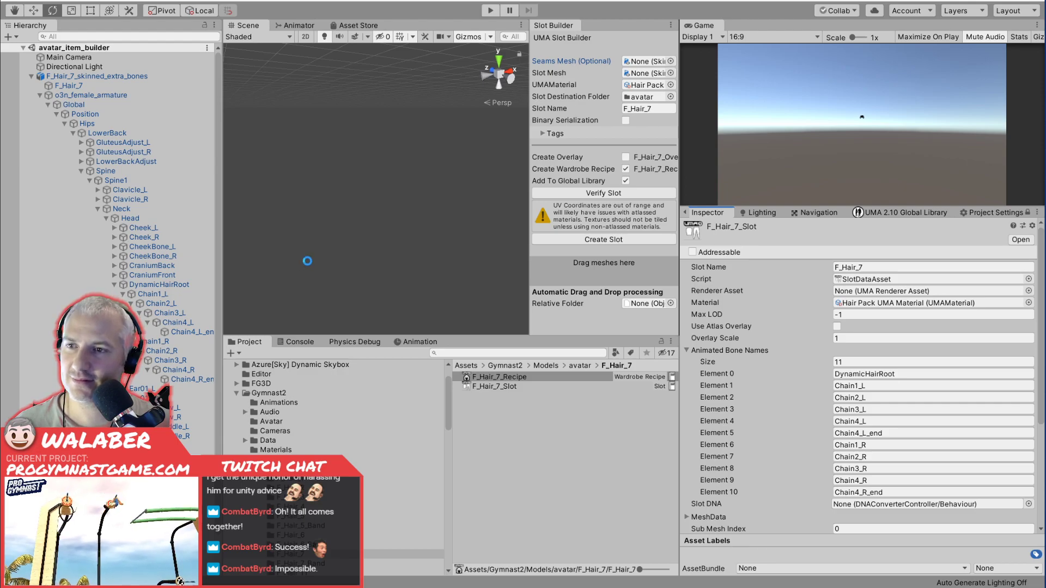
pyautogui.hotkey('alt', 'Tab')
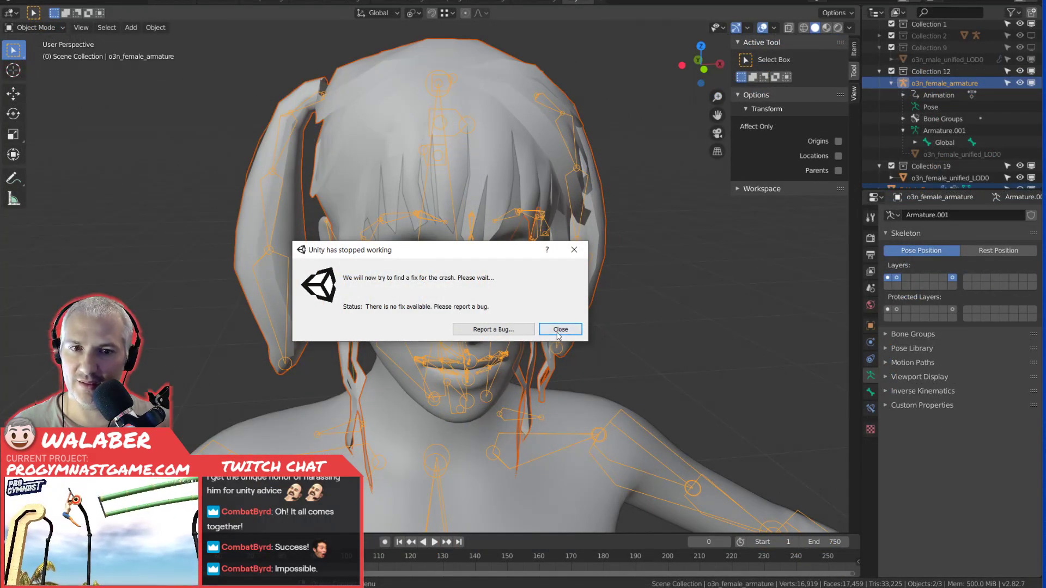
pyautogui.click(559, 330)
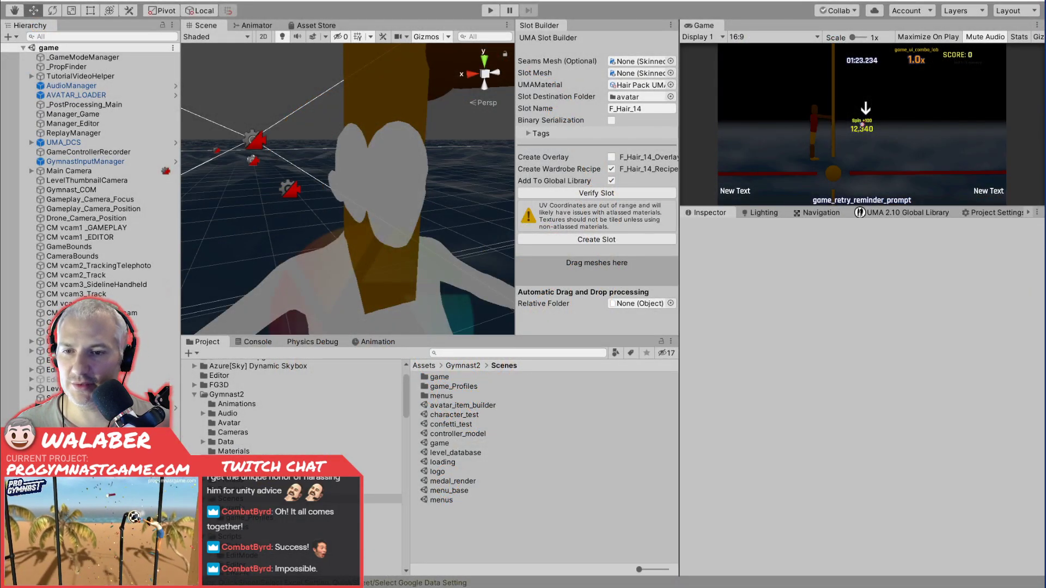
# Open the avatar_item_builder scene and select F_Hair_7_Slot in Models/avatar/F_Hair_7 to check its Animated Bone Names.
pyautogui.doubleClick(453, 406)
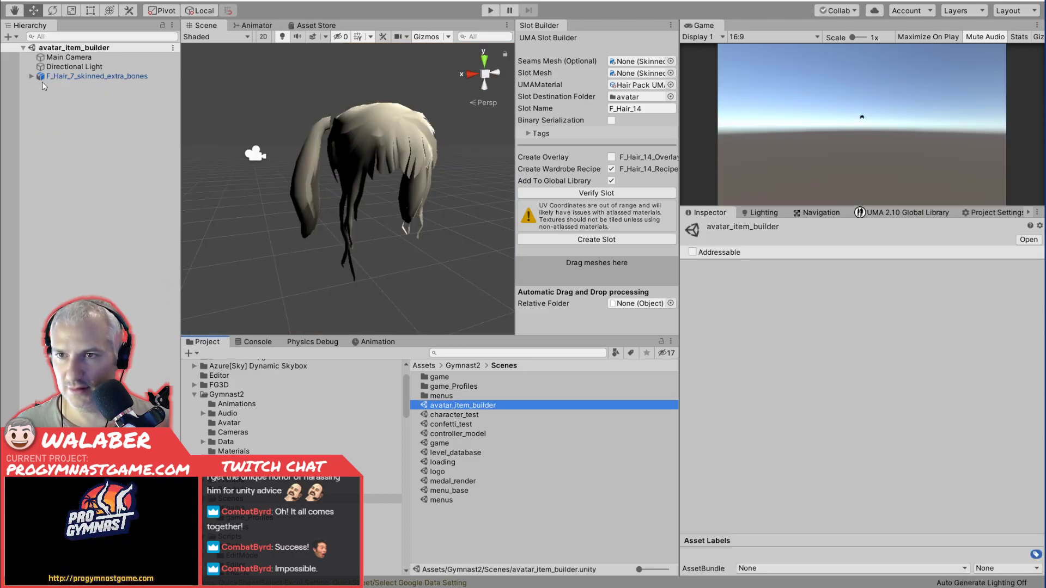
pyautogui.click(31, 77)
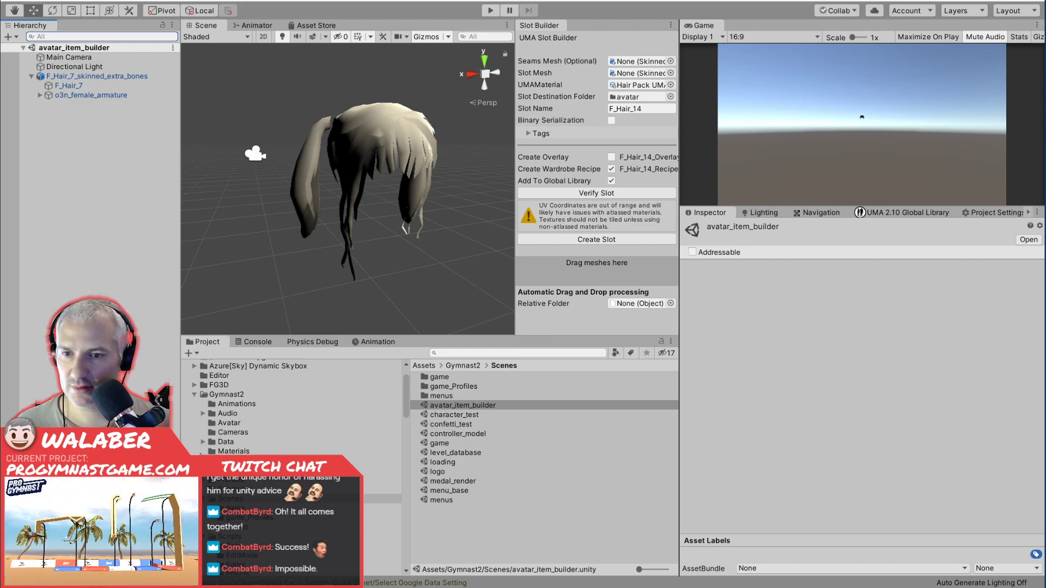
pyautogui.click(203, 461)
pyautogui.click(236, 470)
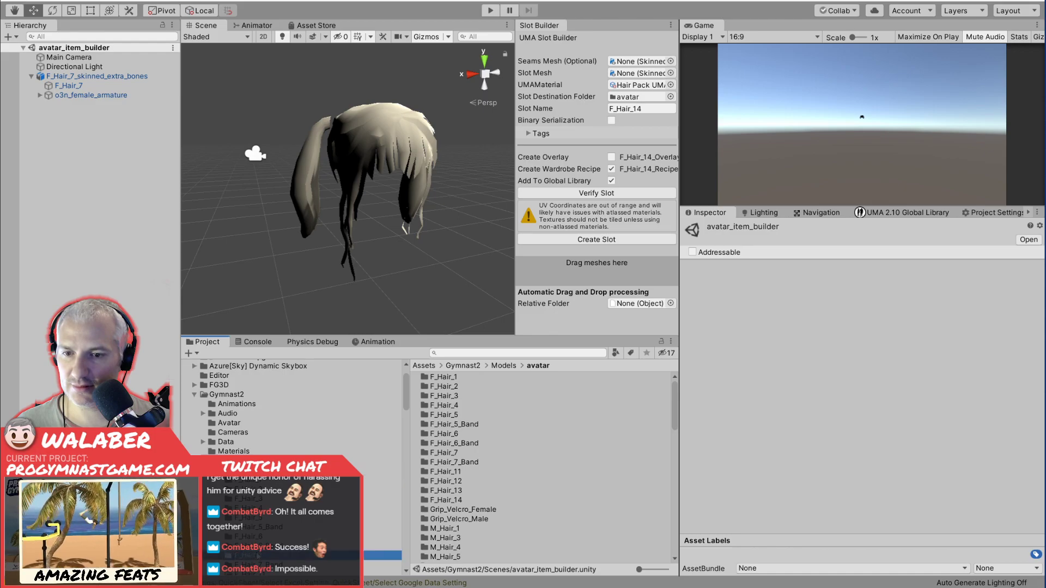
pyautogui.doubleClick(443, 452)
pyautogui.click(455, 386)
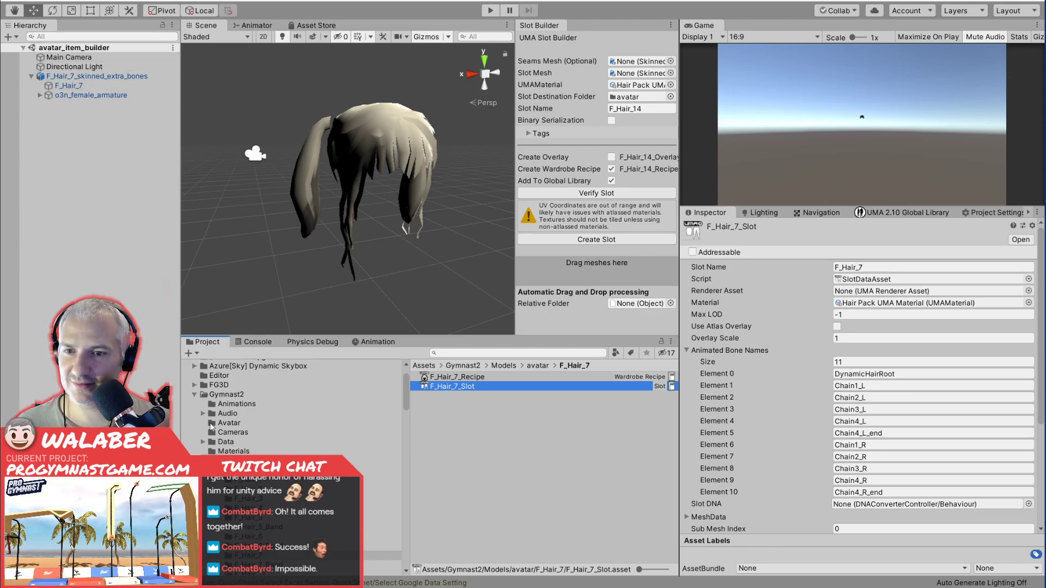
# Select F_Hair_7_Recipe and examine its wardrobe recipe settings.
pyautogui.scroll(-10, 294, 408)
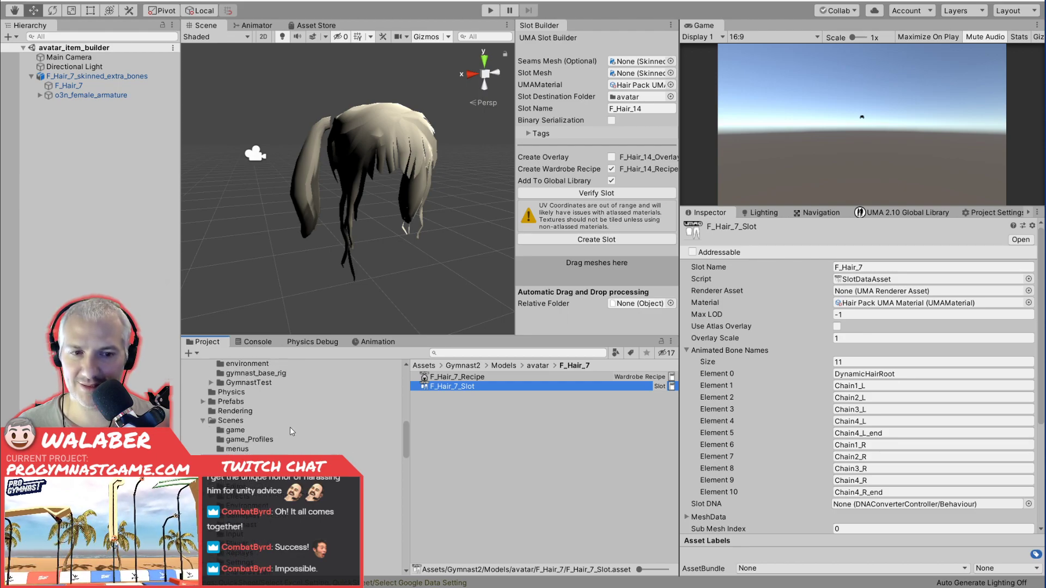
pyautogui.click(481, 376)
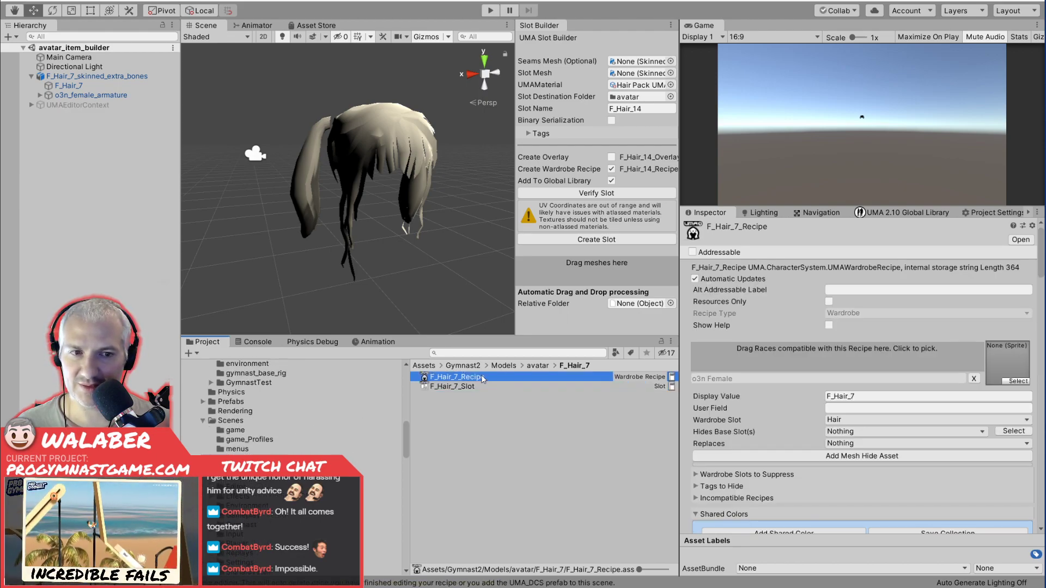
pyautogui.scroll(-10, 792, 405)
pyautogui.scroll(7, 793, 404)
pyautogui.scroll(3, 793, 408)
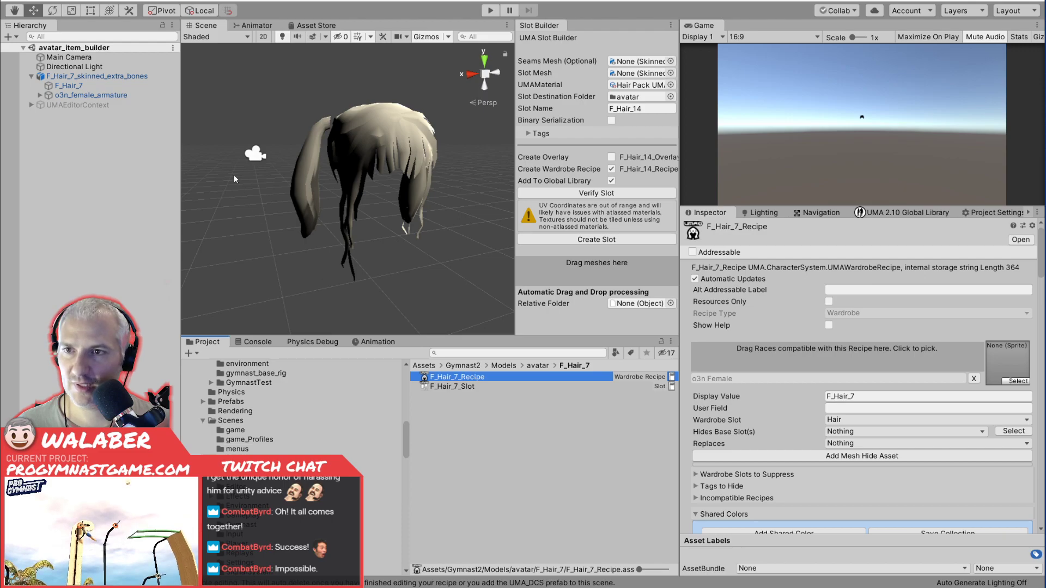
# Open the menus scene from the Scenes folder and select o3nFemaleDynamicCharacterAvatar under AvatarPlacement.
pyautogui.click(229, 420)
pyautogui.click(446, 500)
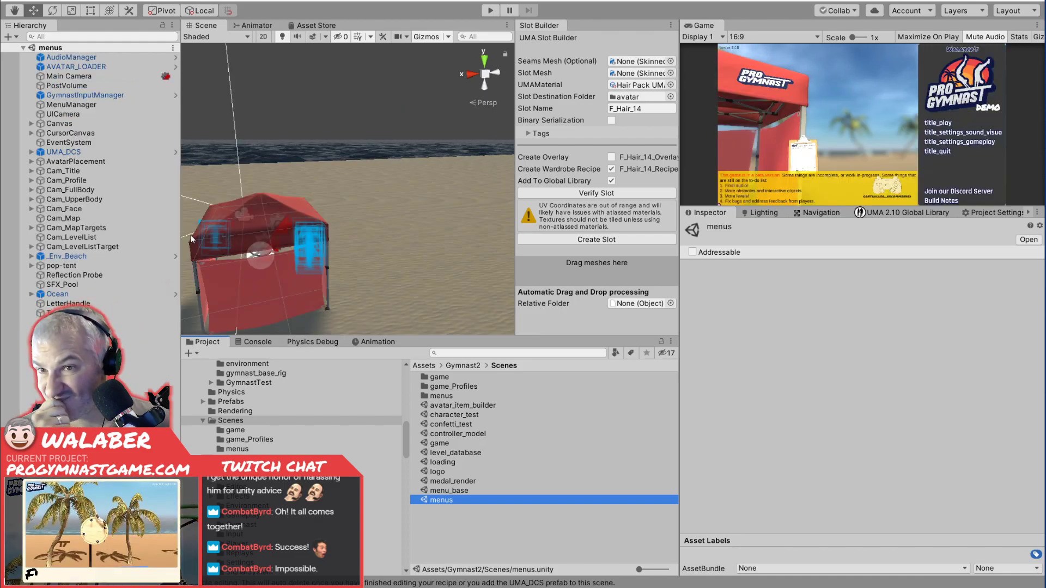
pyautogui.click(43, 152)
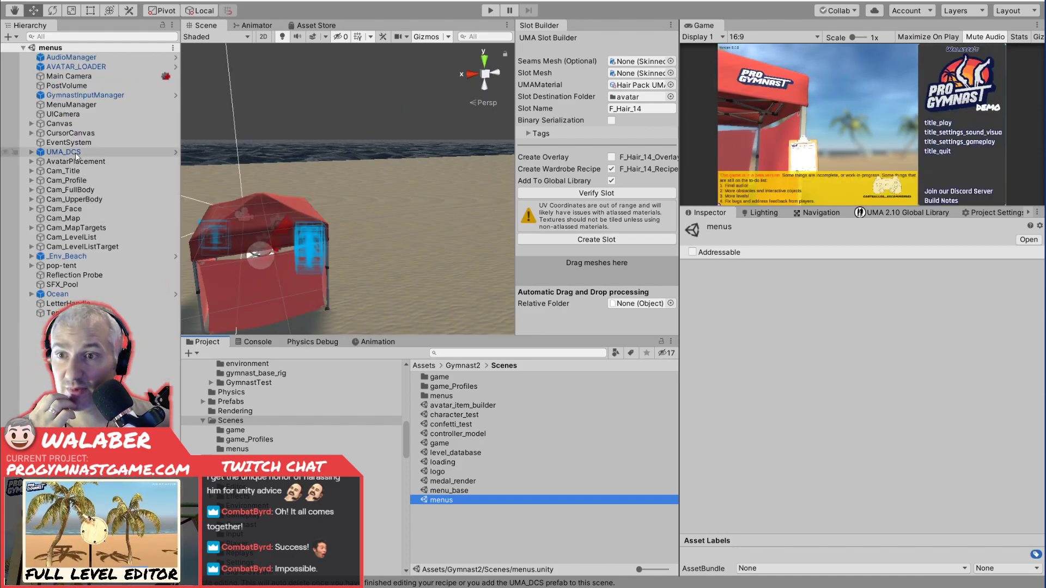
pyautogui.click(31, 152)
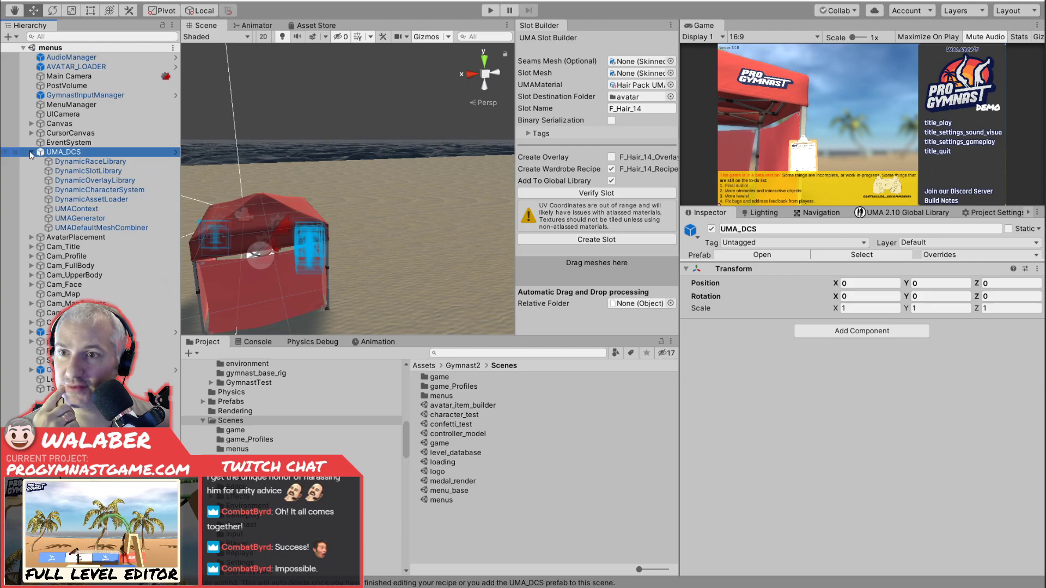
pyautogui.click(31, 152)
pyautogui.click(31, 161)
pyautogui.click(82, 171)
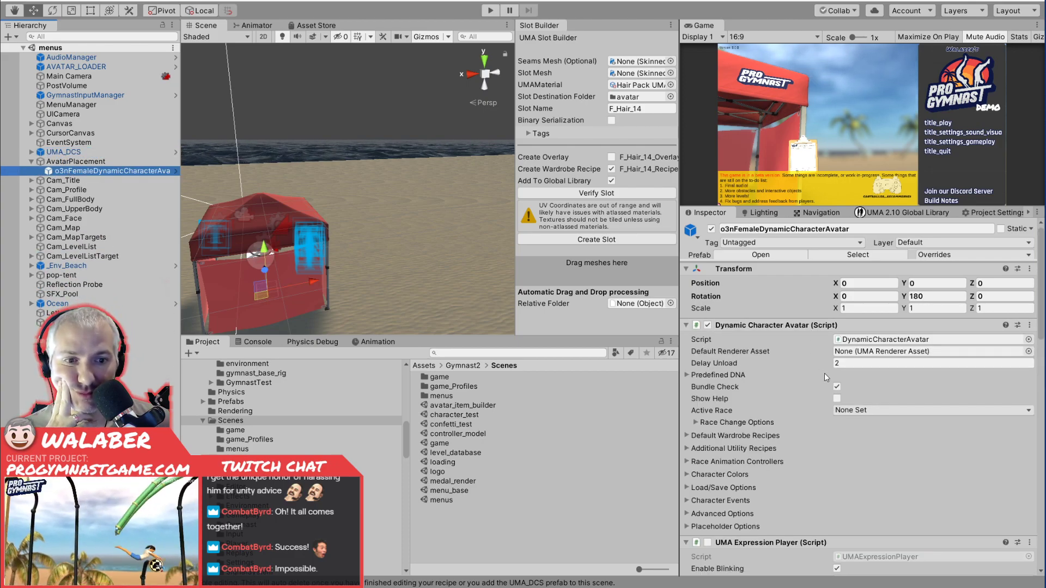
# Examine the Dynamic Character Avatar component's Race Change Options, Predefined DNA and Advanced Options for bone-related settings.
pyautogui.scroll(-3, 824, 374)
pyautogui.scroll(3, 832, 370)
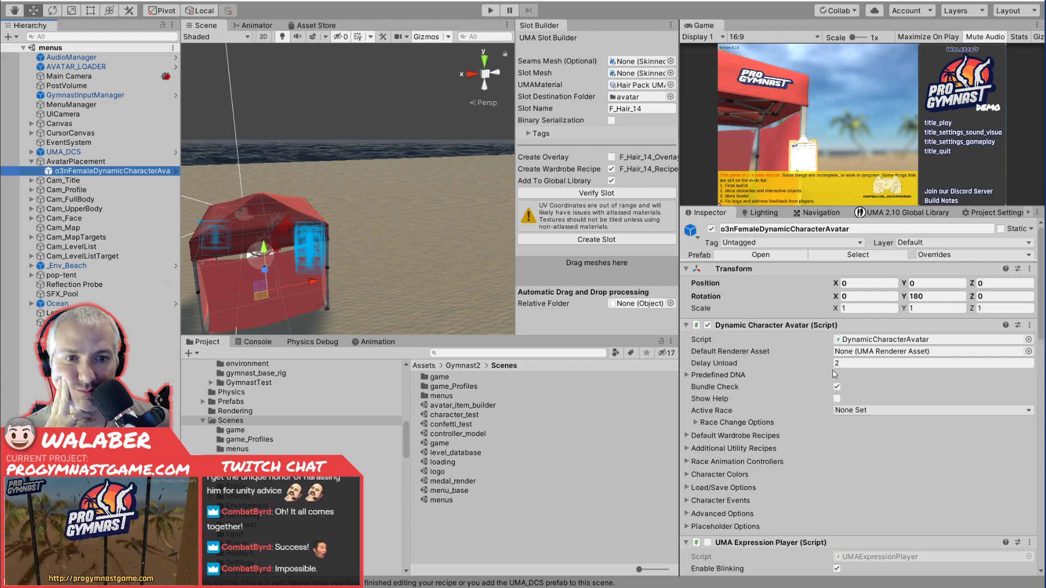
pyautogui.click(695, 423)
pyautogui.click(695, 423)
pyautogui.click(688, 375)
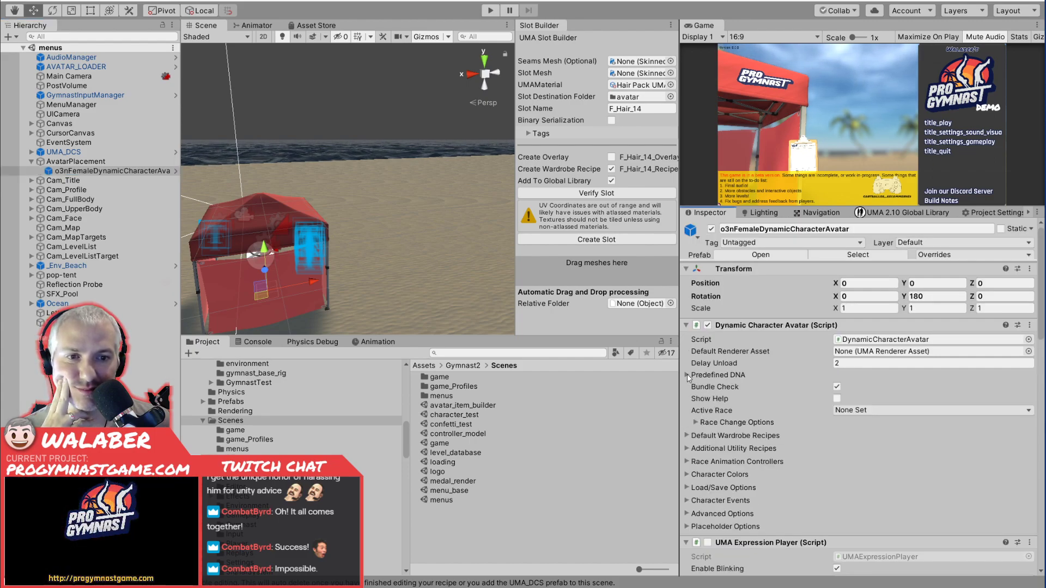
pyautogui.click(687, 376)
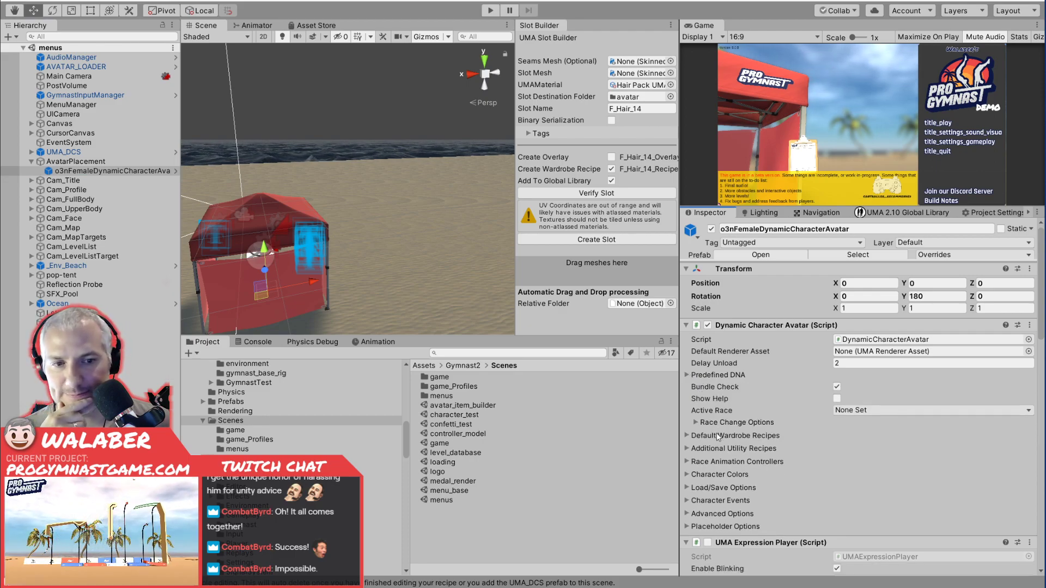
pyautogui.click(687, 514)
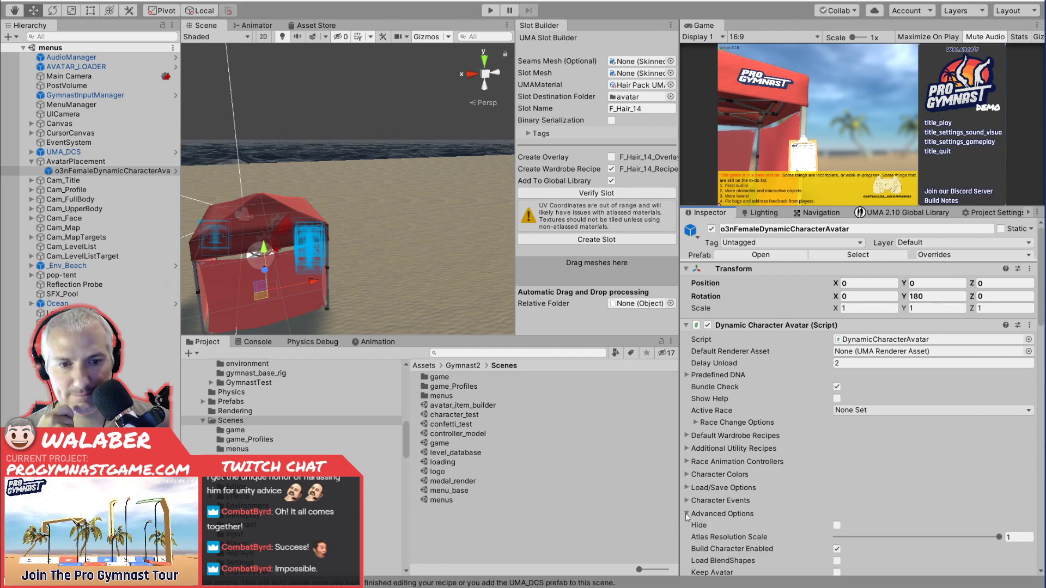
pyautogui.click(686, 515)
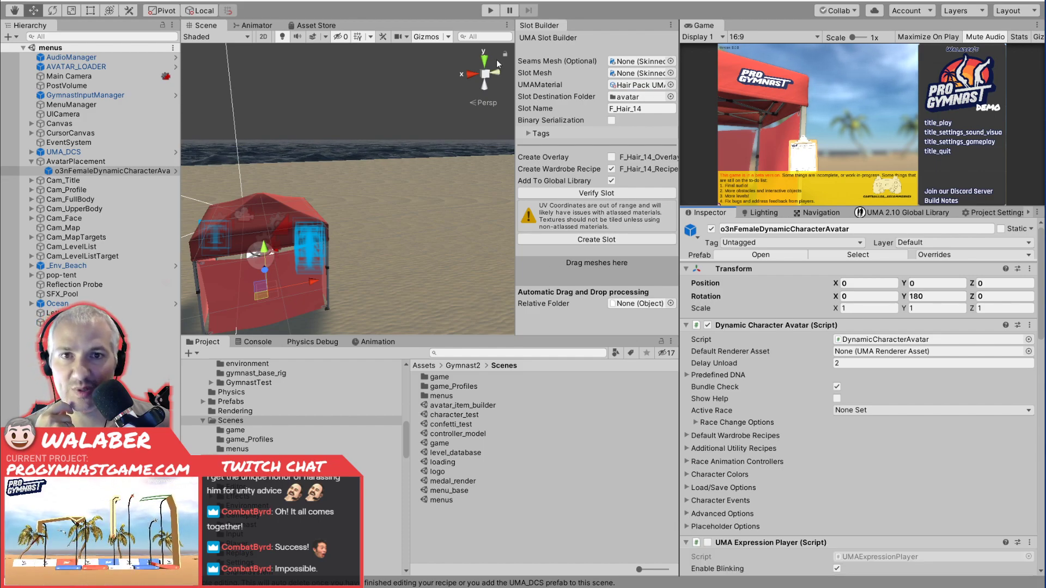
# Run the menus scene and expand the bone hierarchy under o3nFemaleDynamicCharacterAvatar from Root down to Head.
pyautogui.click(491, 11)
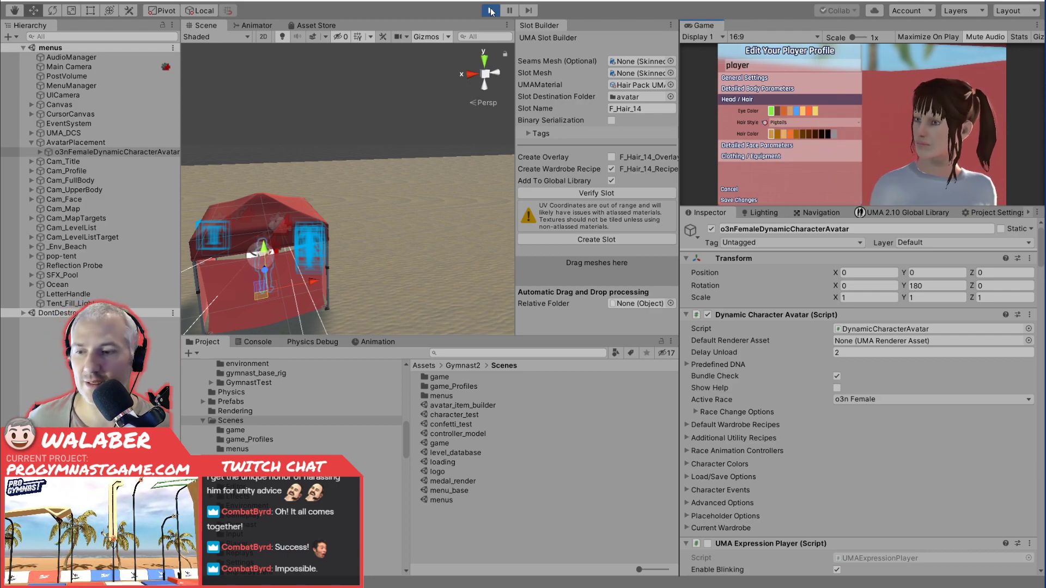
pyautogui.click(40, 152)
pyautogui.click(48, 161)
pyautogui.click(57, 170)
pyautogui.click(65, 180)
pyautogui.click(73, 190)
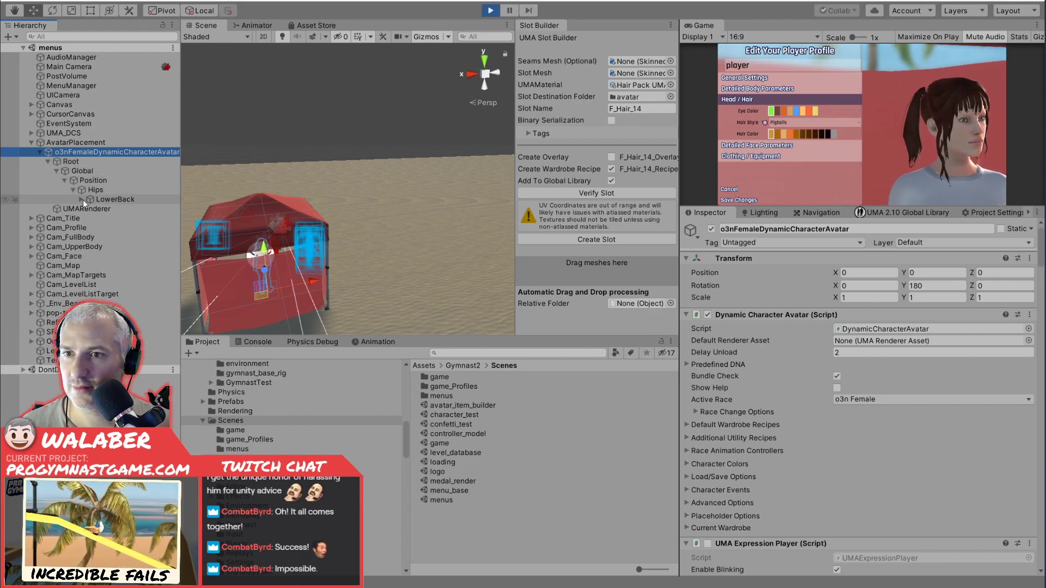
pyautogui.click(82, 200)
pyautogui.click(90, 247)
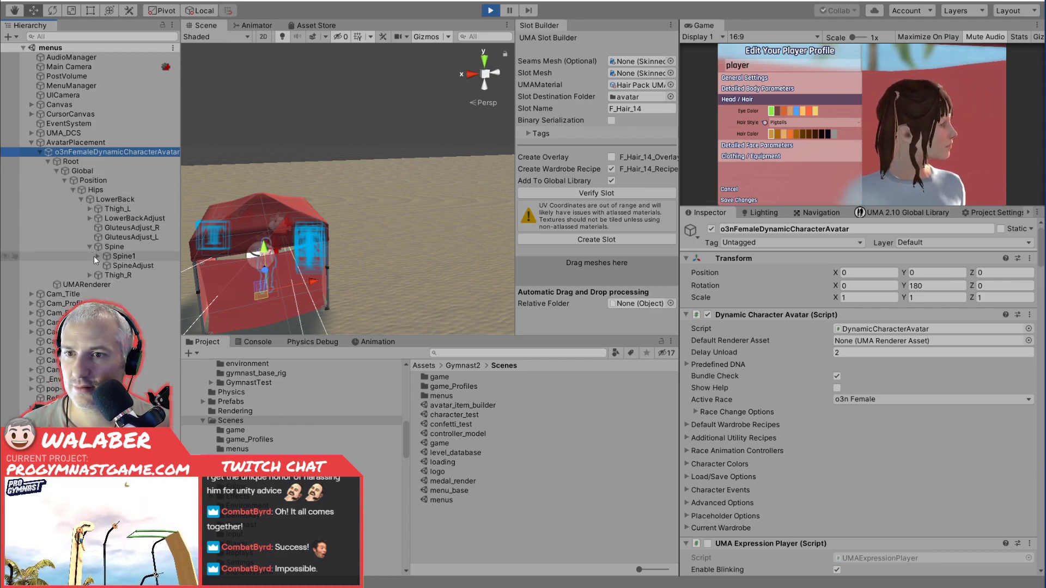
pyautogui.click(98, 256)
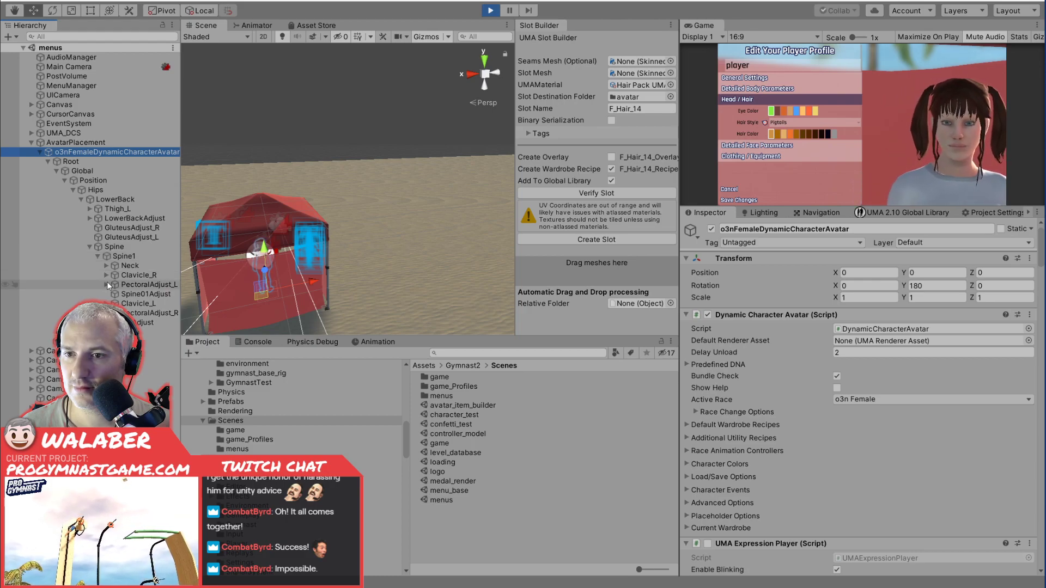
pyautogui.click(105, 265)
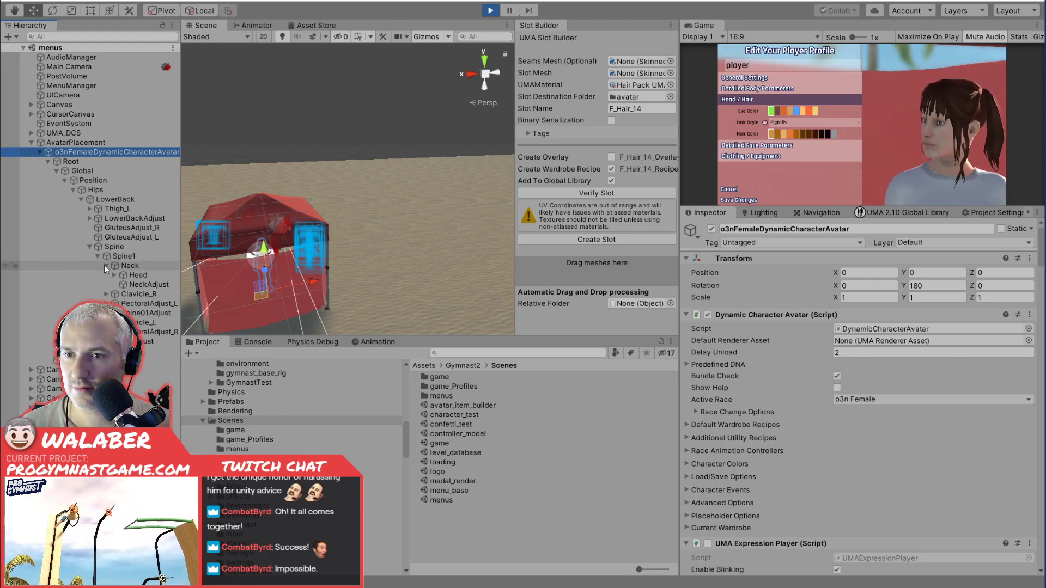
pyautogui.click(112, 275)
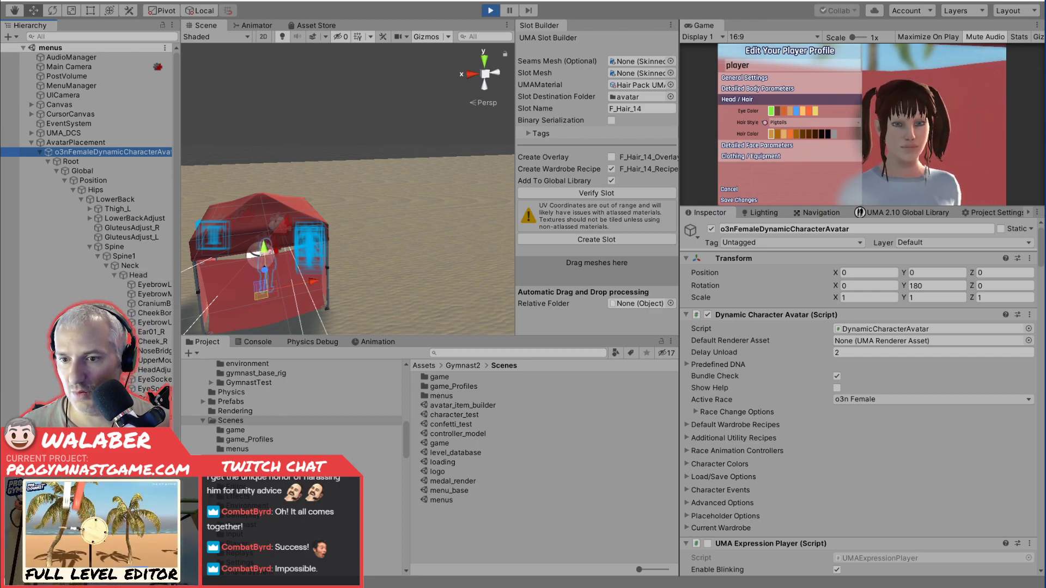
# Select the DynamicHairRoot bone under Head and frame it in the Scene view around the avatar's hair.
pyautogui.click(153, 464)
pyautogui.press('f')
pyautogui.keyDown('alt'); pyautogui.moveTo(349, 254); pyautogui.dragTo(387, 200); pyautogui.keyUp('alt')
pyautogui.scroll(10, 295, 187)
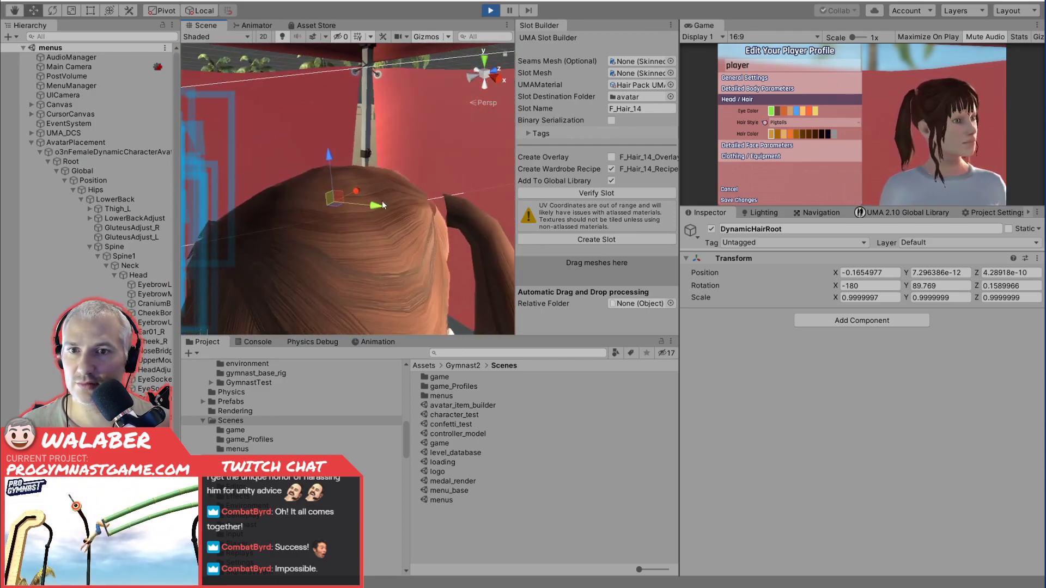
pyautogui.scroll(-5, 387, 200)
# Examine the Chain1_L and Chain2_L pigtail bones on the avatar with the Rotate tool, and stop the running scene.
pyautogui.scroll(-1, 131, 349)
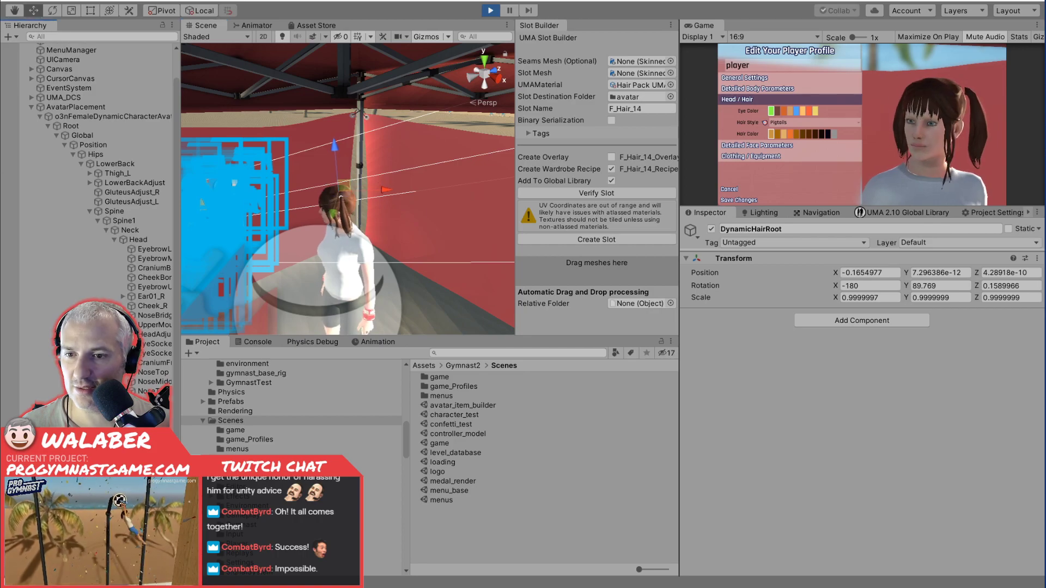
pyautogui.scroll(-2, 98, 217)
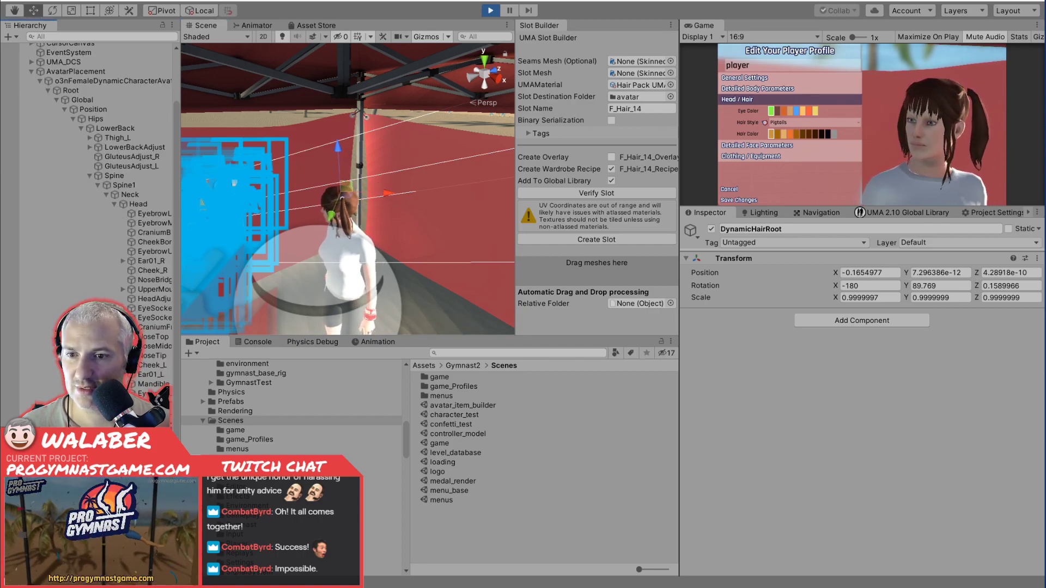
pyautogui.click(158, 463)
pyautogui.press('e')
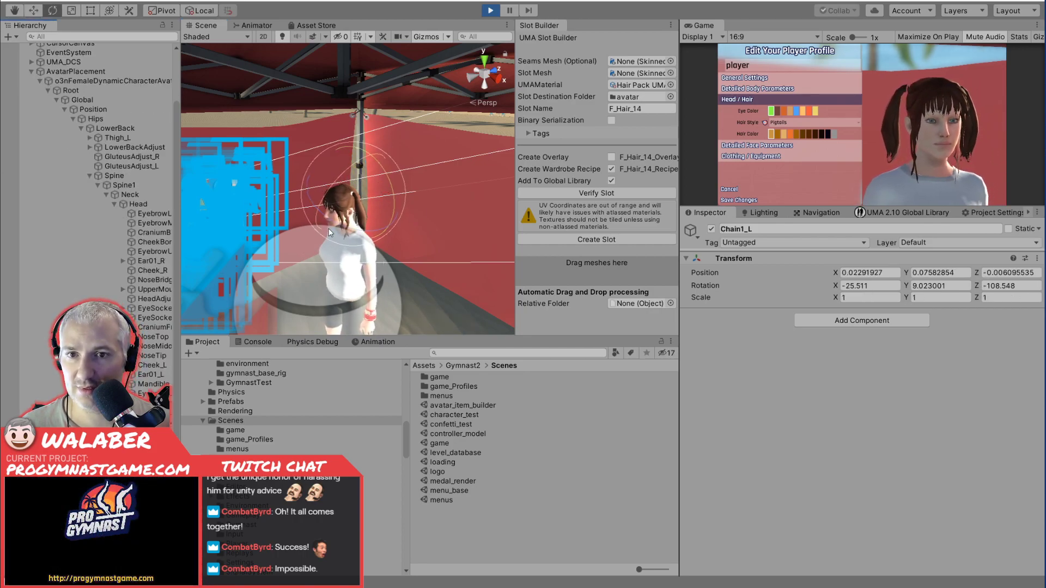
pyautogui.press('f')
pyautogui.scroll(-6, 397, 228)
pyautogui.keyDown('alt'); pyautogui.moveTo(399, 230); pyautogui.dragTo(327, 218); pyautogui.keyUp('alt')
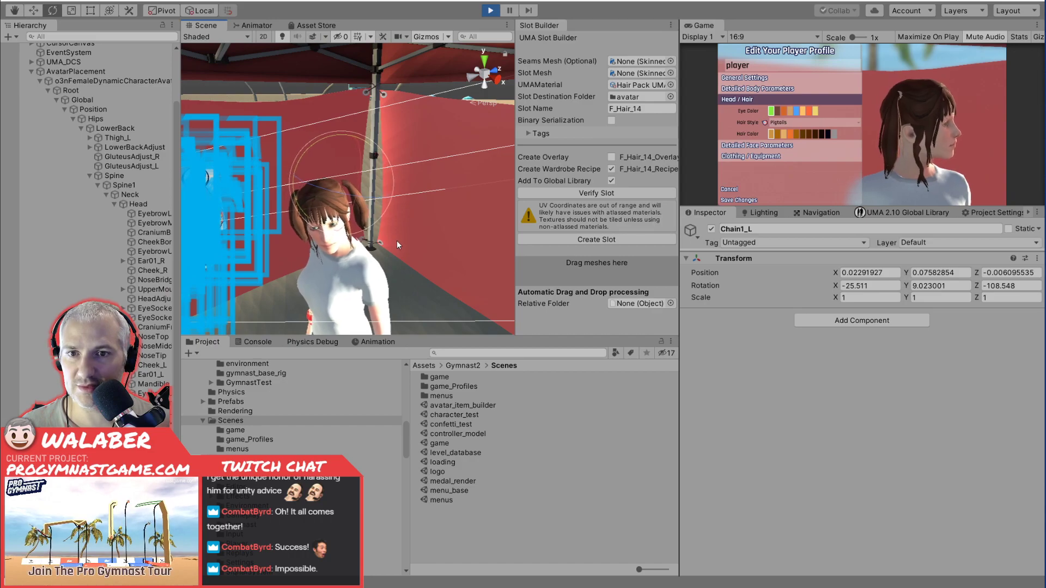
pyautogui.keyDown('alt'); pyautogui.moveTo(355, 219); pyautogui.dragTo(490, 228); pyautogui.keyUp('alt')
pyautogui.scroll(-10, 265, 235)
pyautogui.moveTo(358, 144); pyautogui.dragTo(425, 189)
pyautogui.click(158, 440)
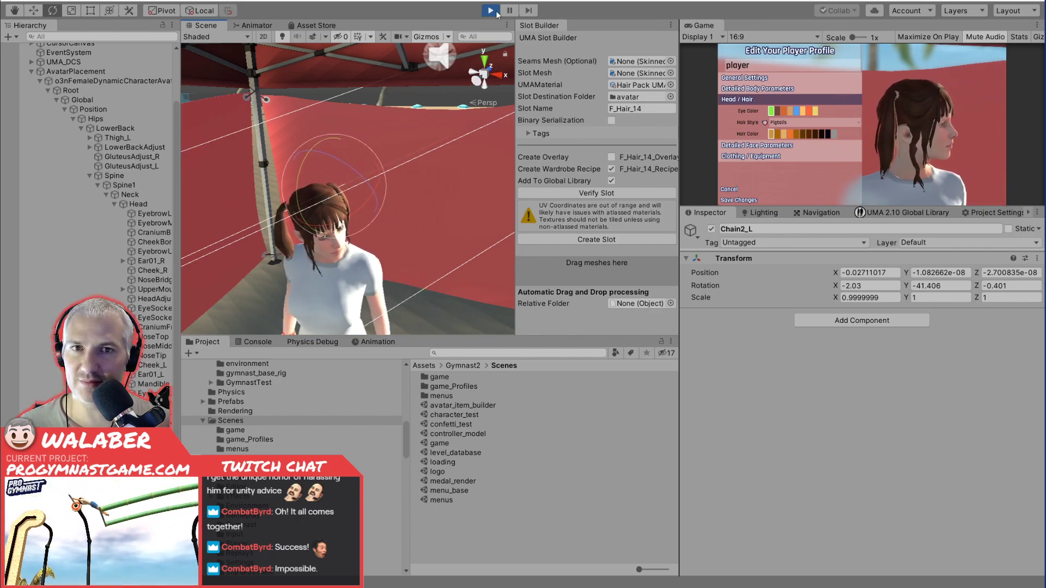
pyautogui.hotkey('ctrl', 'p')
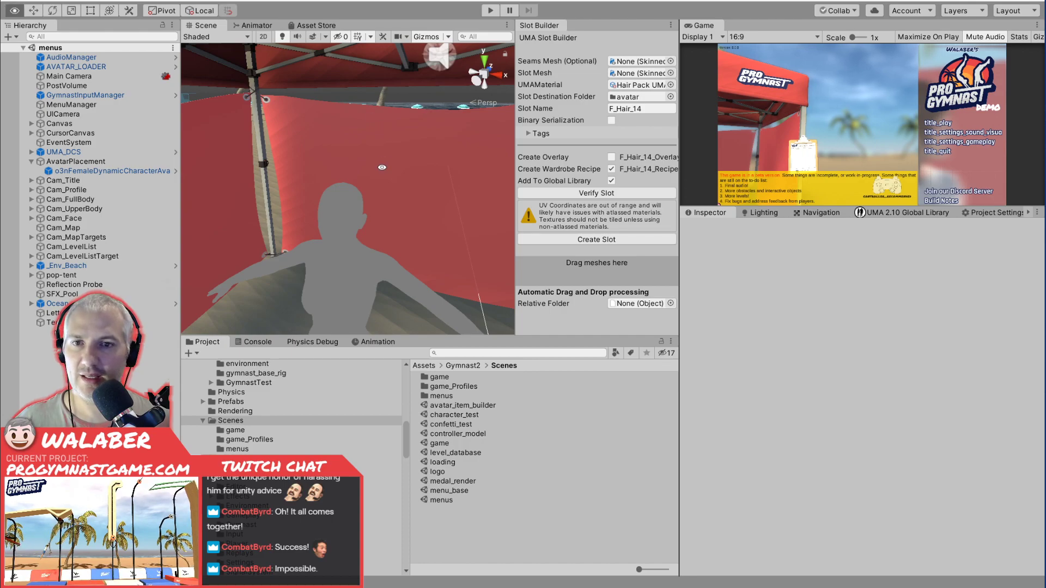
# Switch to the UMA Dynamic Bone tutorial on YouTube and skip ahead to the TransformDeepChildExtension script.
pyautogui.hotkey('alt', 'Tab')
pyautogui.click(364, 236)
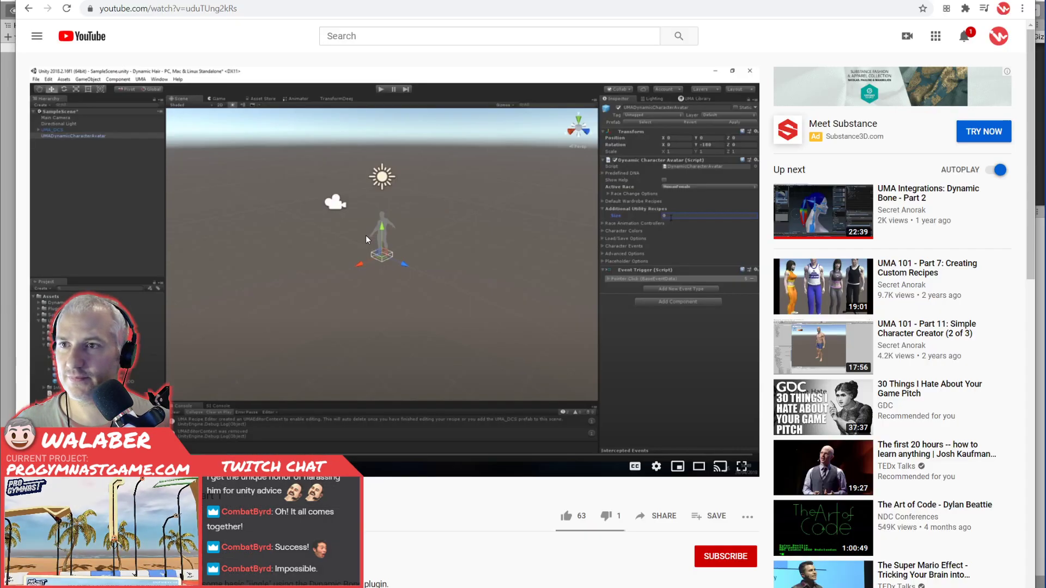
pyautogui.press('k')
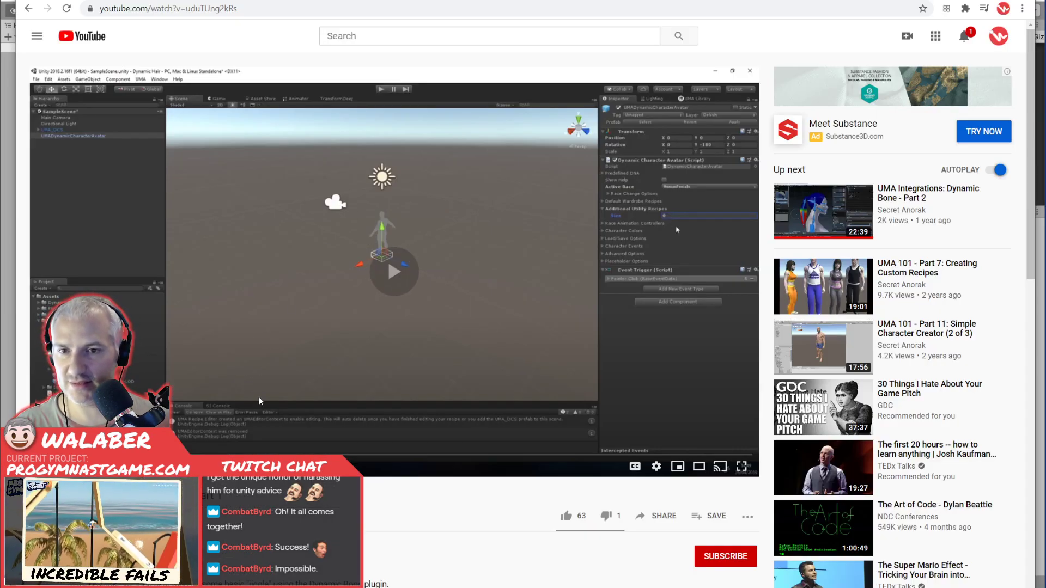
pyautogui.press('l')
pyautogui.press('l')
pyautogui.press('l')
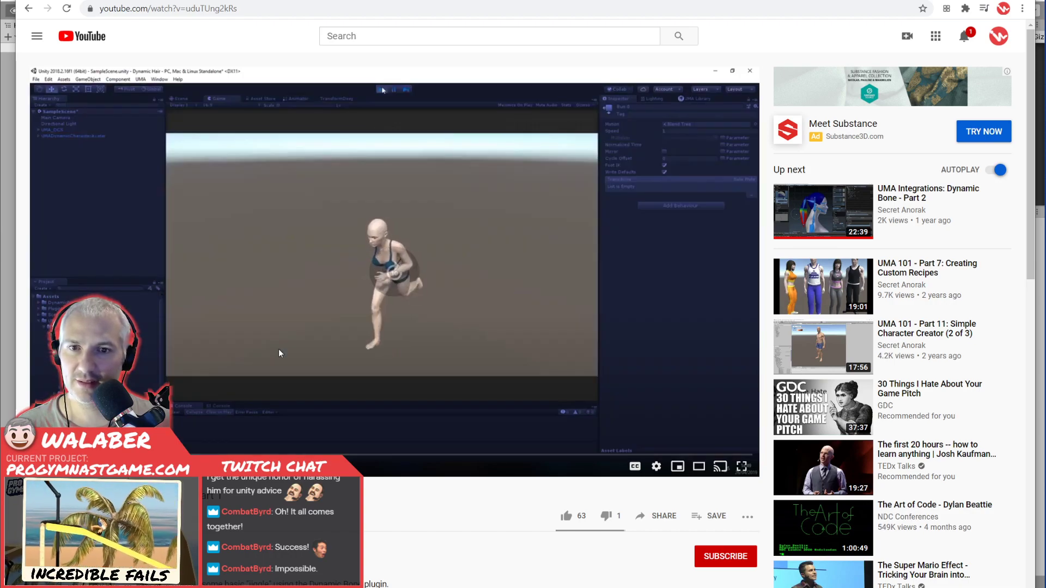
pyautogui.press('l')
pyautogui.press('l')
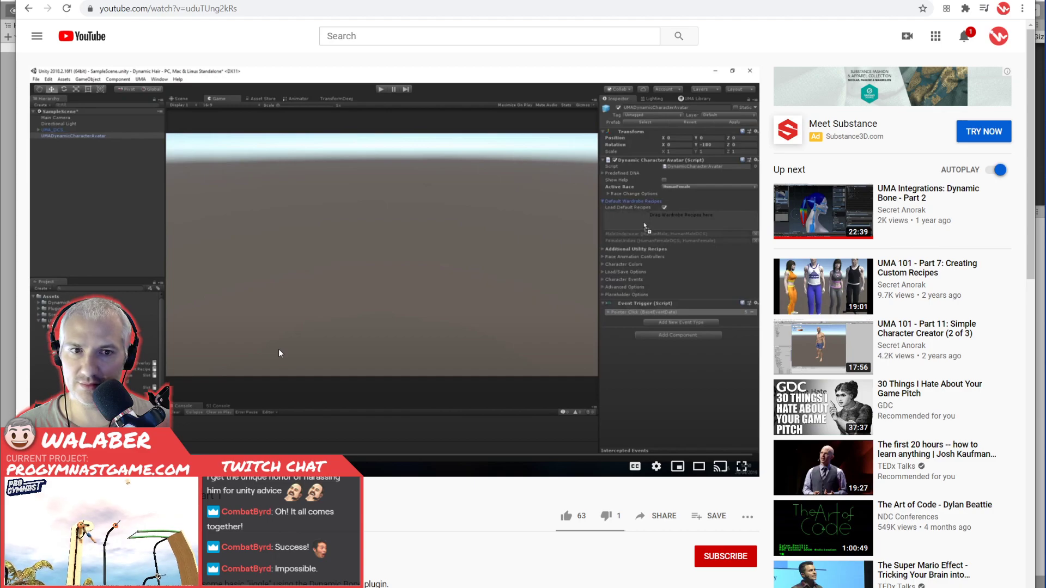
pyautogui.press('l')
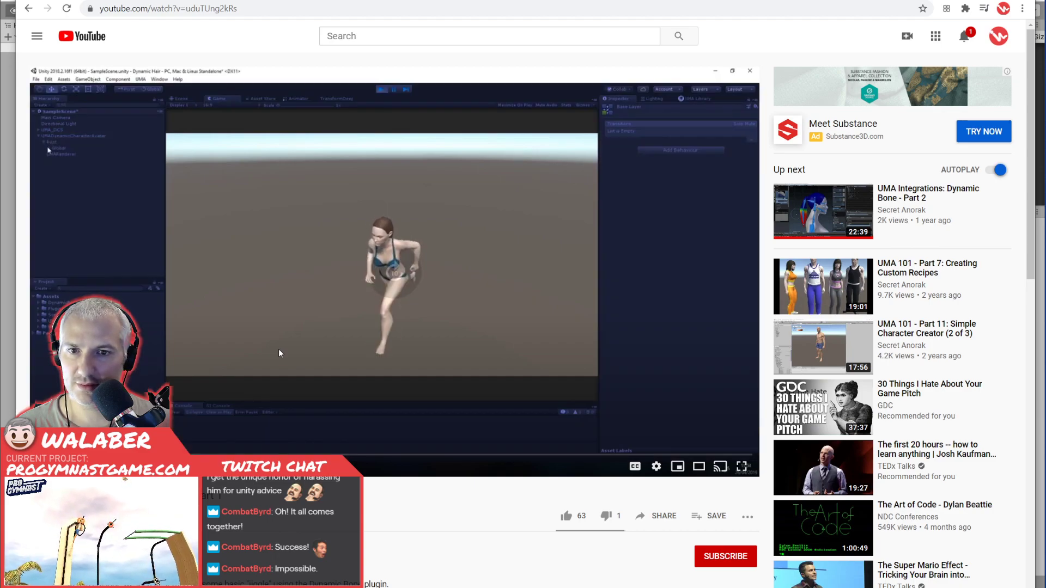
pyautogui.press('l')
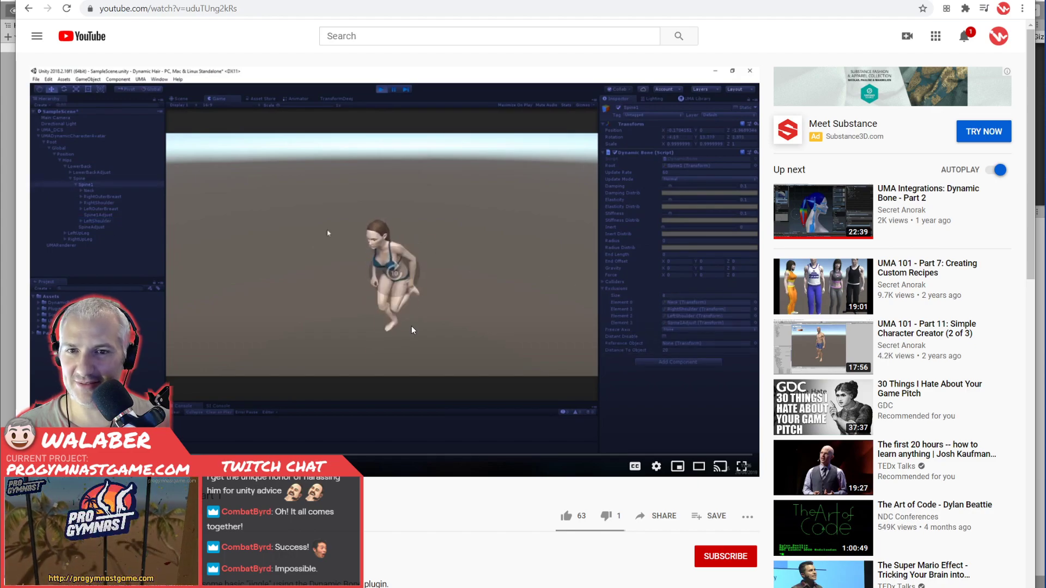
pyautogui.press('l')
pyautogui.press('l')
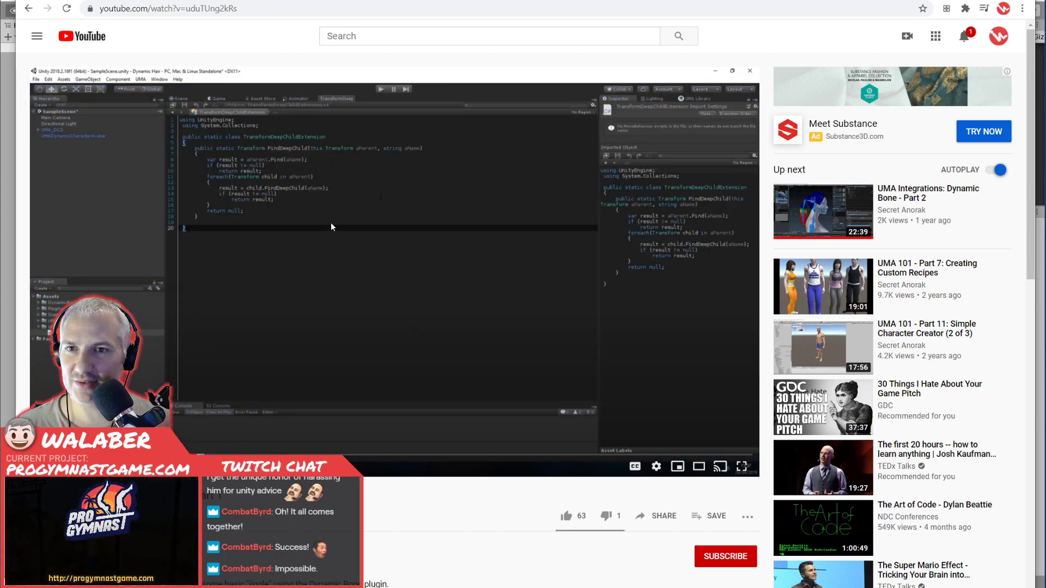
# Review the FindDeepChild code in the tutorial and skip ahead to the creation of the Jiggle script.
pyautogui.press('Right')
pyautogui.press('Right')
pyautogui.press('Right')
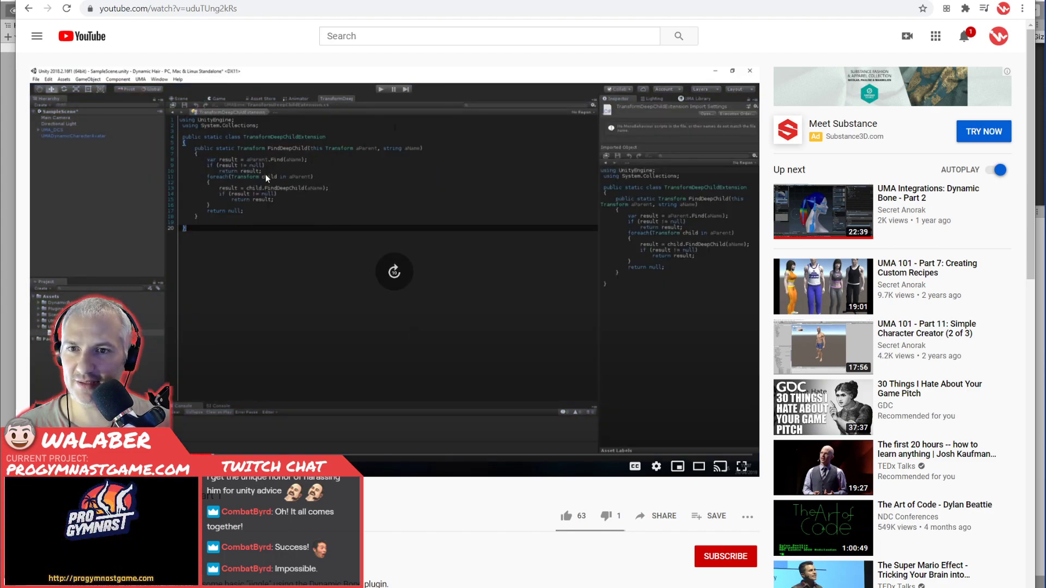
pyautogui.press('Right')
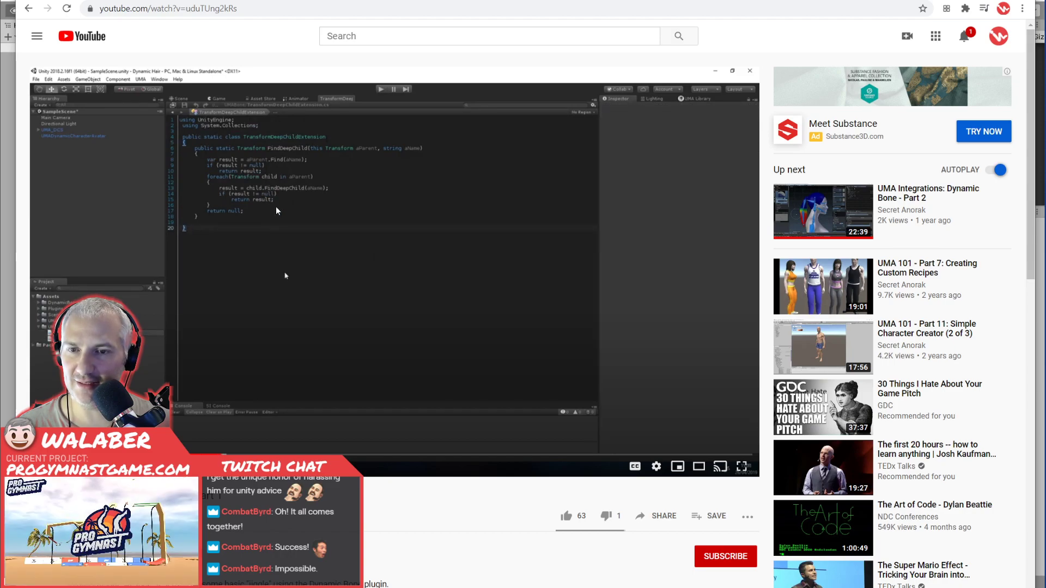
pyautogui.press('l')
pyautogui.press('l')
pyautogui.press('l')
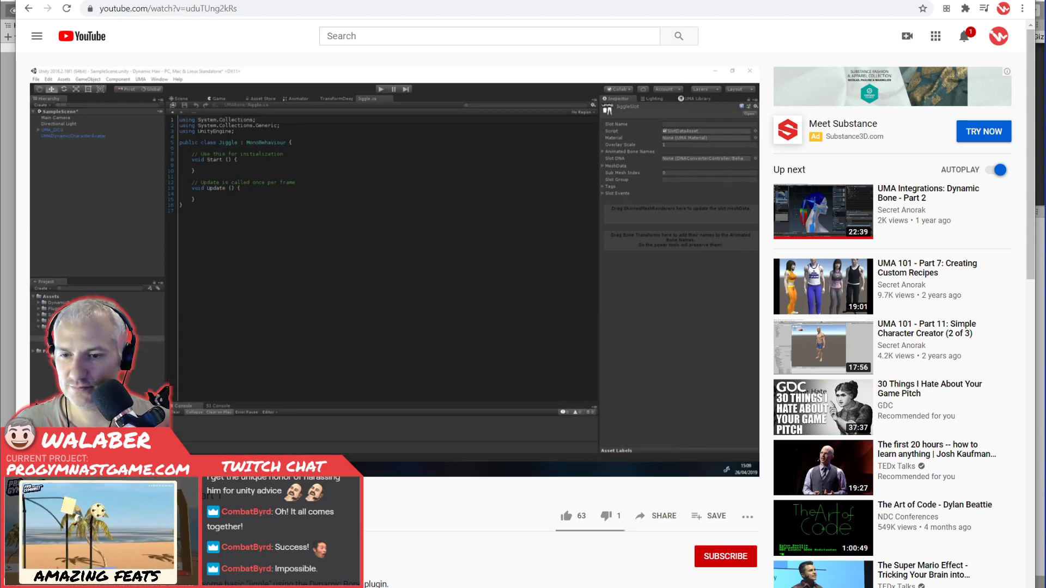
pyautogui.hotkey('alt', 'Tab')
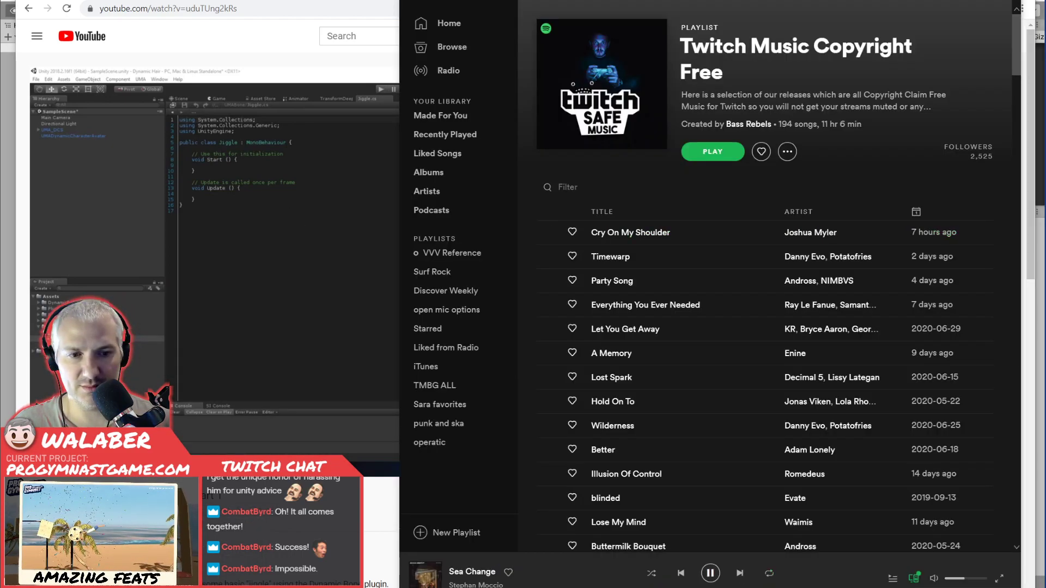
pyautogui.hotkey('alt', 'Tab')
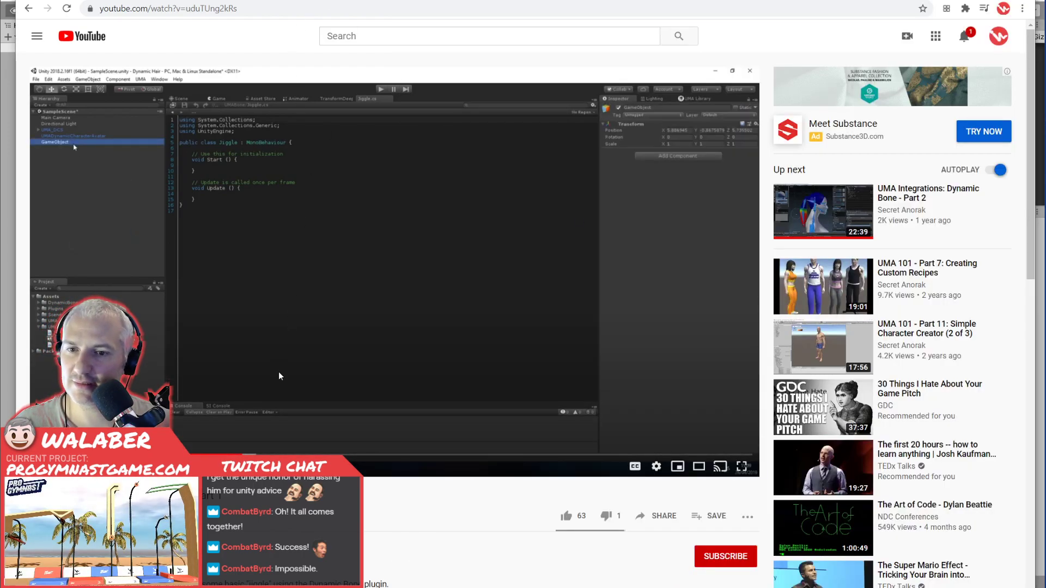
# Skip ahead in the tutorial to examine how the JiggleSlot asset and its Slot Events are set up.
pyautogui.press('l')
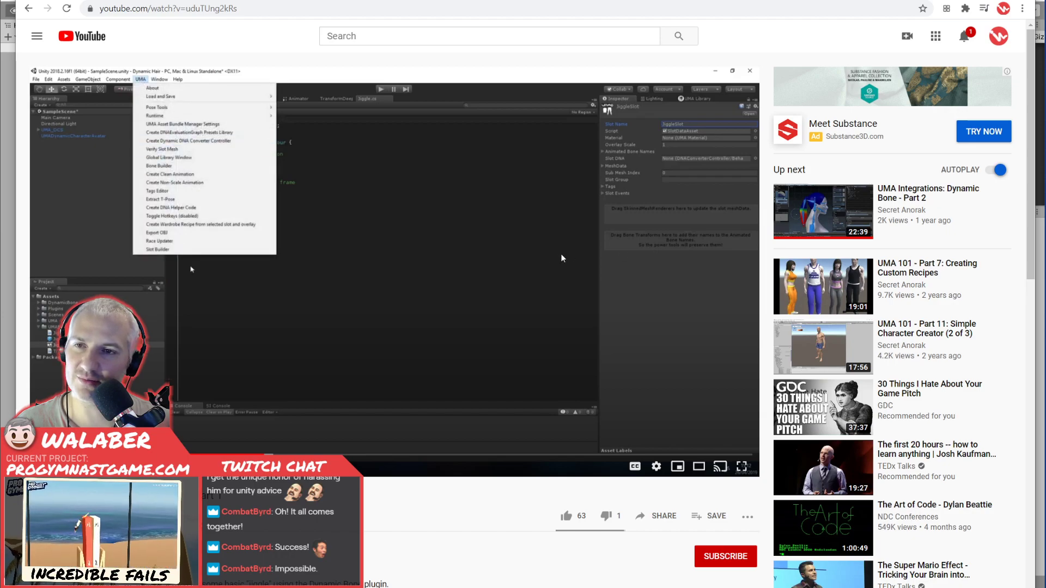
pyautogui.press('l')
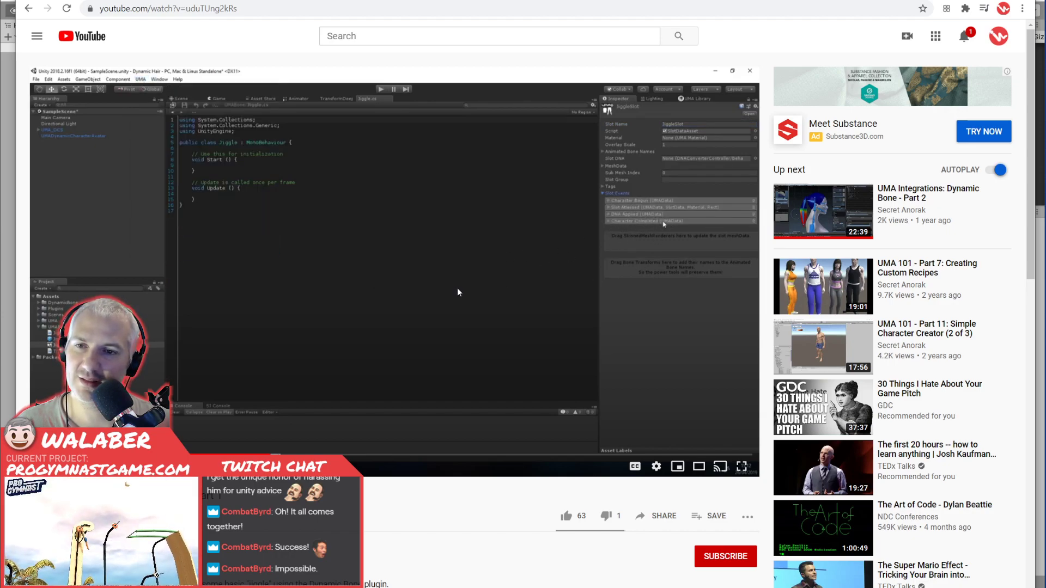
pyautogui.press('l')
pyautogui.press('l')
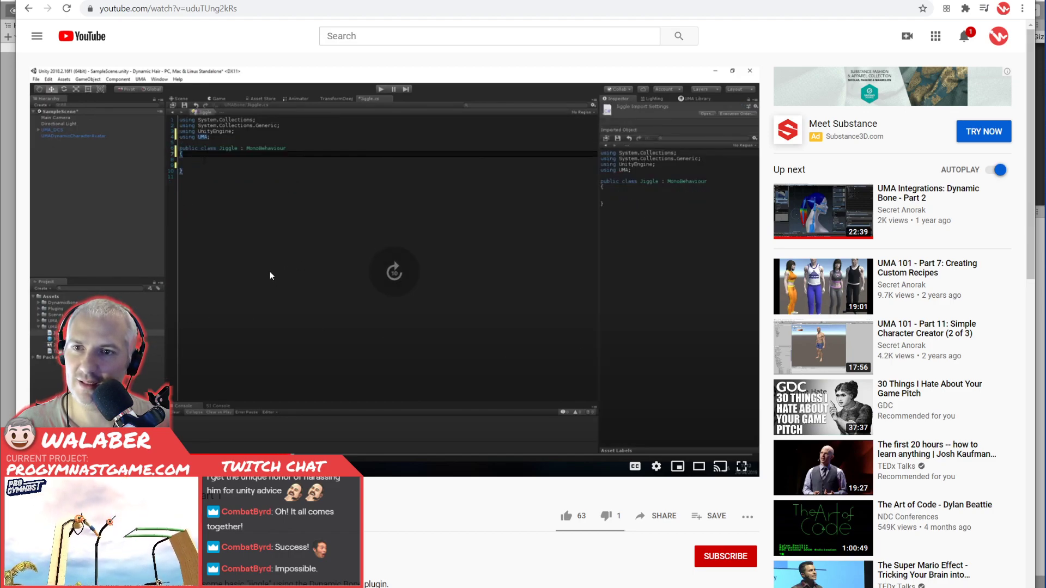
# Skip ahead in the tutorial to examine the Jiggle script's bone name and exceptions fields and their values on the JigglePrefab.
pyautogui.press('l')
pyautogui.press('l')
pyautogui.press('l')
pyautogui.press('l')
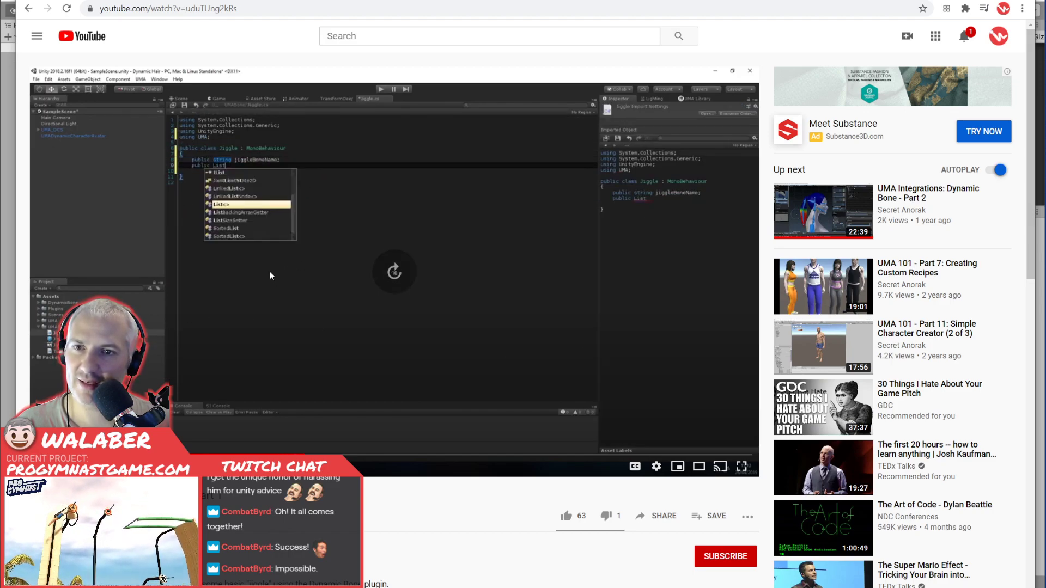
pyautogui.press('l')
pyautogui.press('l')
pyautogui.press('l')
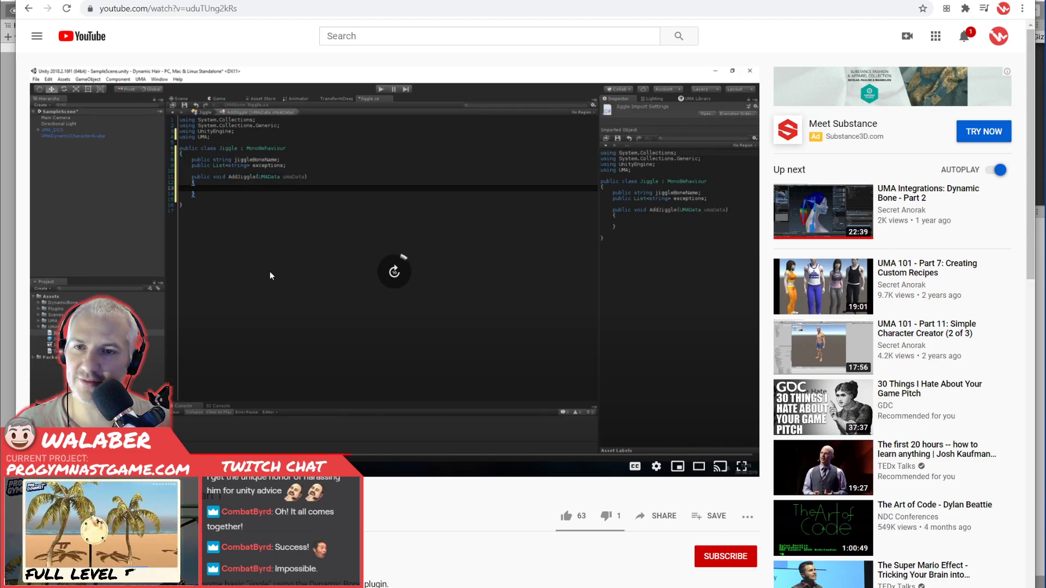
pyautogui.press('l')
pyautogui.press('l')
pyautogui.press('l')
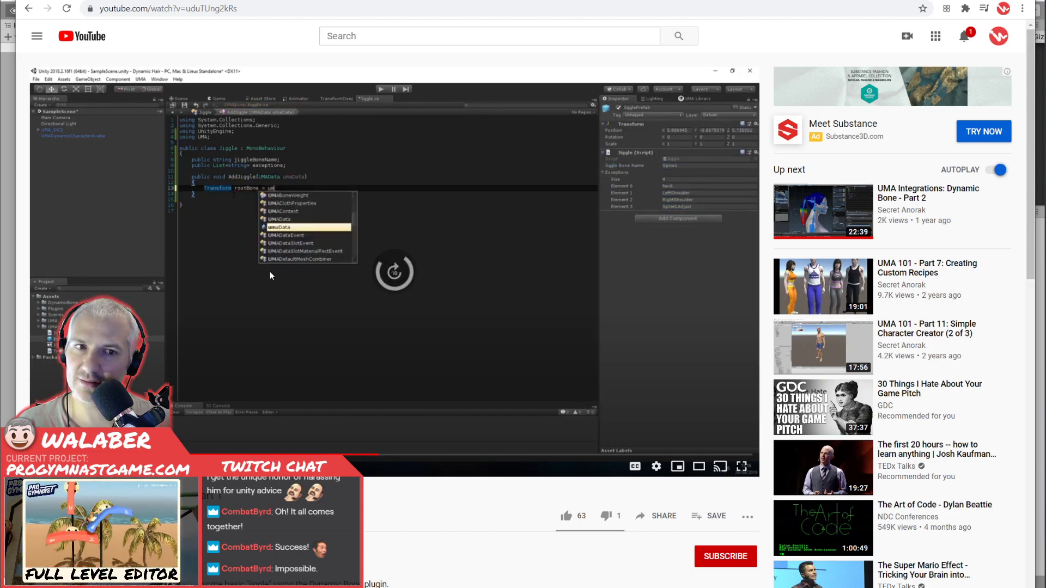
# Skip ahead in the tutorial to examine how the AddJiggle method finds the root bone and adds a DynamicBone component.
pyautogui.press('l')
pyautogui.press('l')
pyautogui.press('l')
pyautogui.press('l')
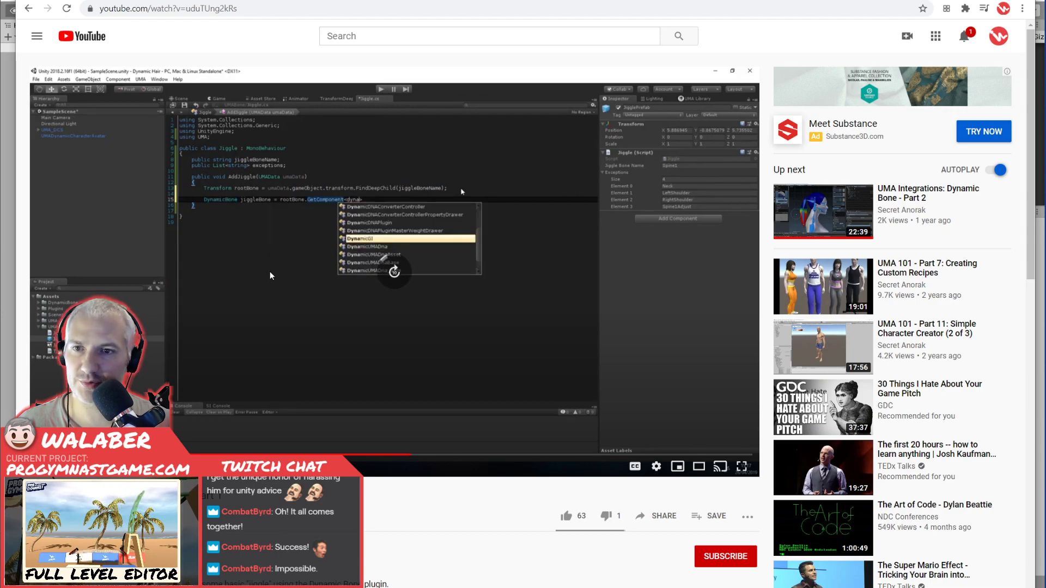
pyautogui.press('l')
pyautogui.press('l')
pyautogui.press('l')
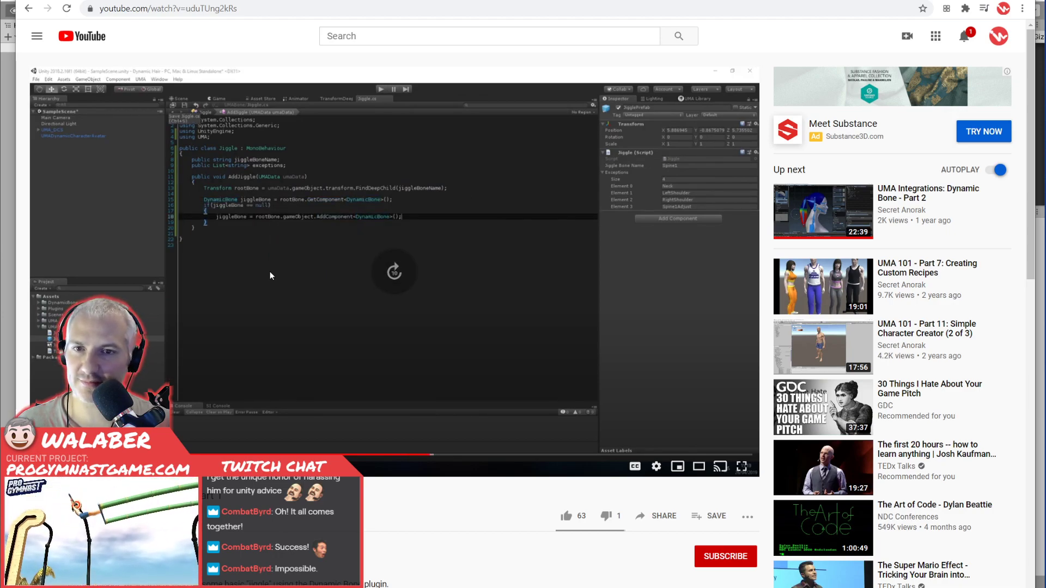
pyautogui.press('l')
pyautogui.press('l')
pyautogui.press('l')
pyautogui.press('l')
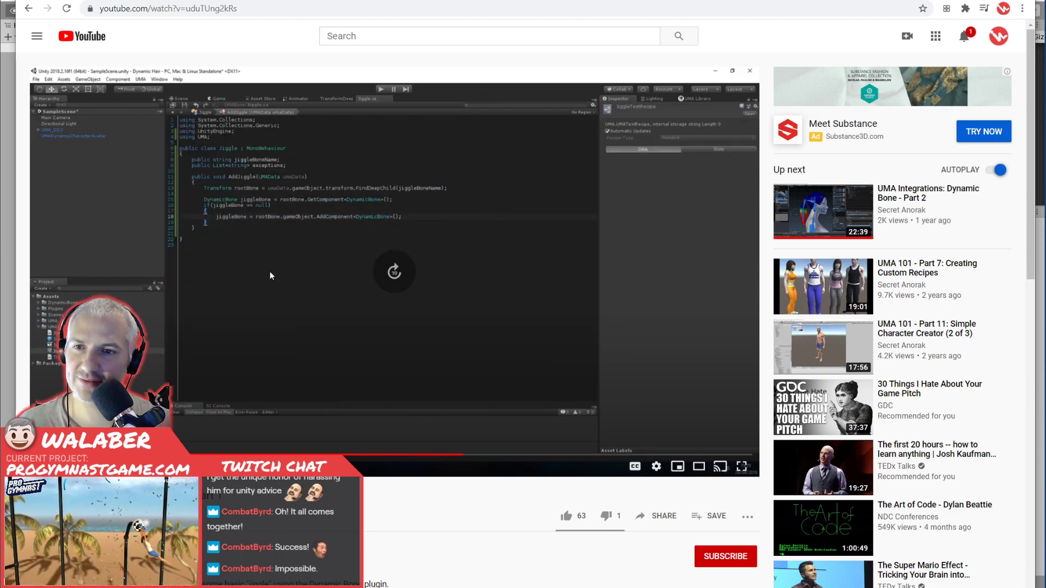
# Skip ahead in the tutorial to examine the code that follows adding the DynamicBone component in the AddJiggle method.
pyautogui.press('l')
pyautogui.press('l')
pyautogui.press('l')
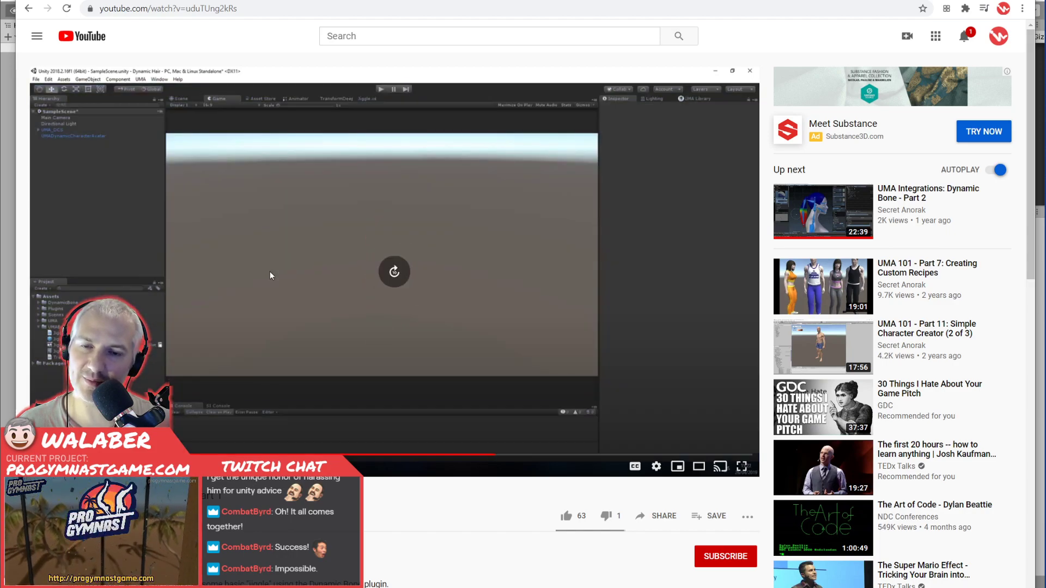
pyautogui.press('l')
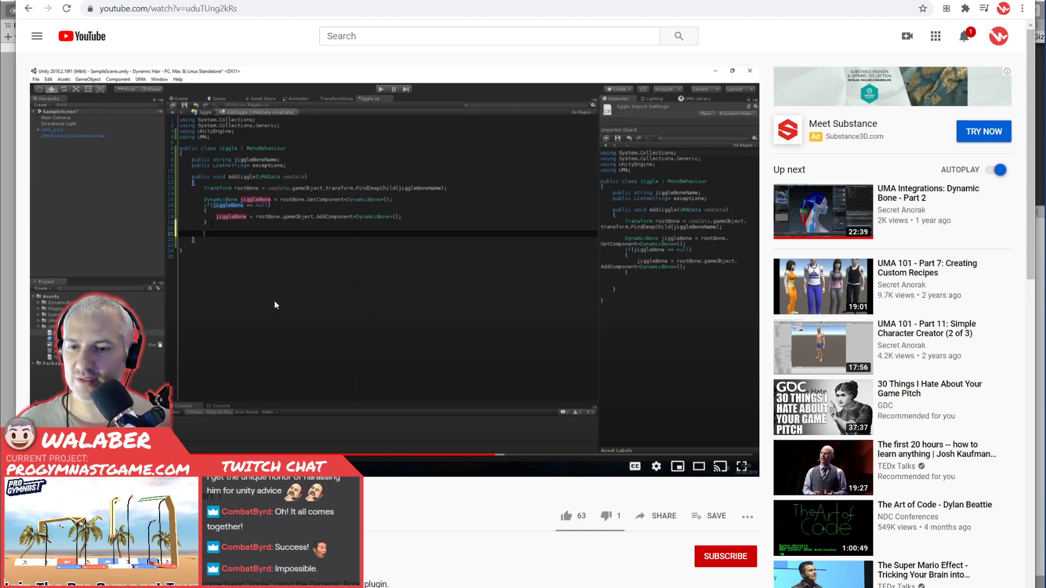
pyautogui.scroll(-1, 275, 305)
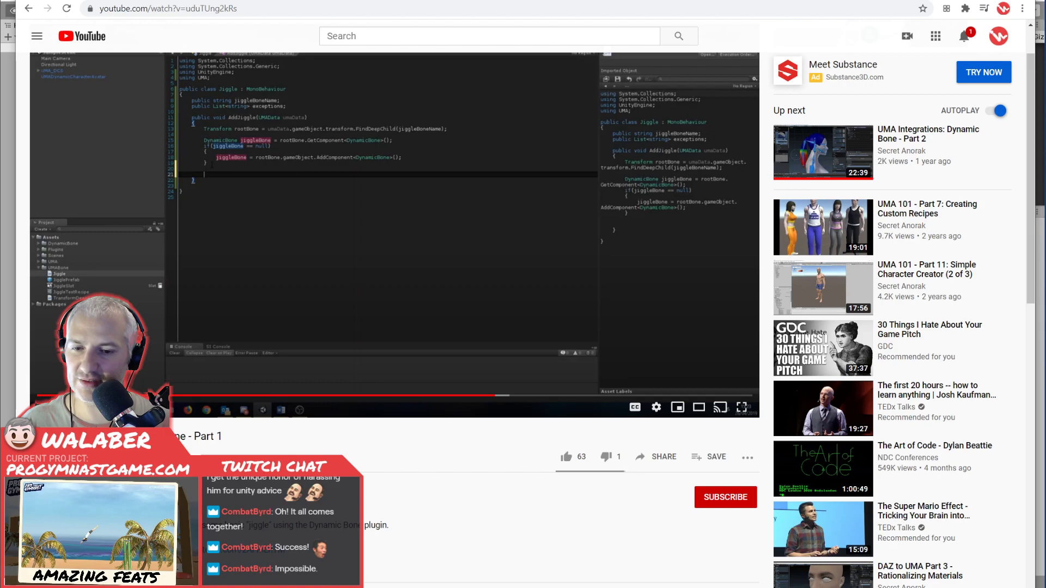
# Switch to Unity and browse the project's UMA Examples to the Physics Examples folder.
pyautogui.hotkey('alt', 'Tab')
pyautogui.scroll(3, 216, 432)
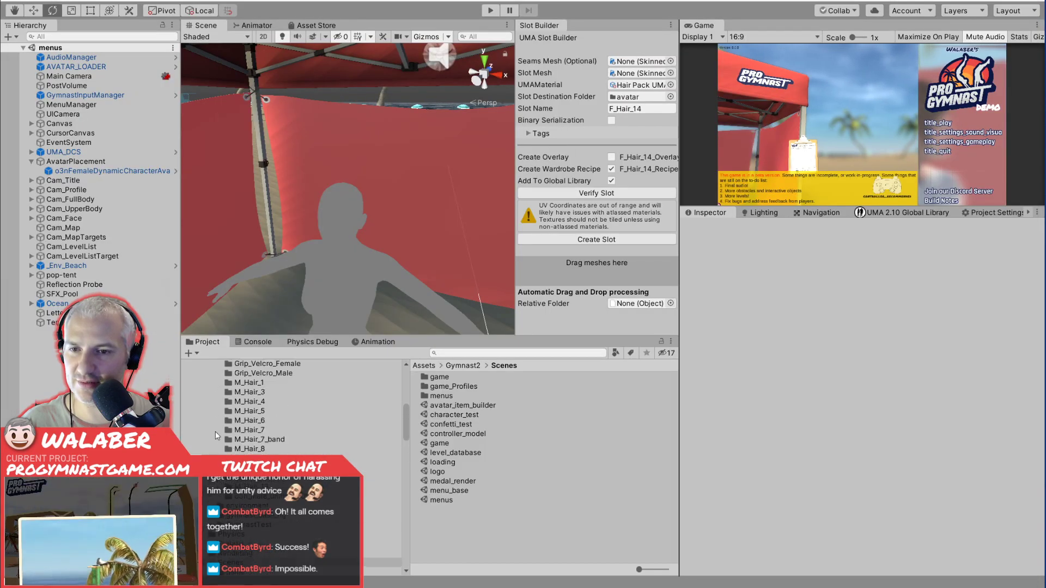
pyautogui.scroll(10, 214, 431)
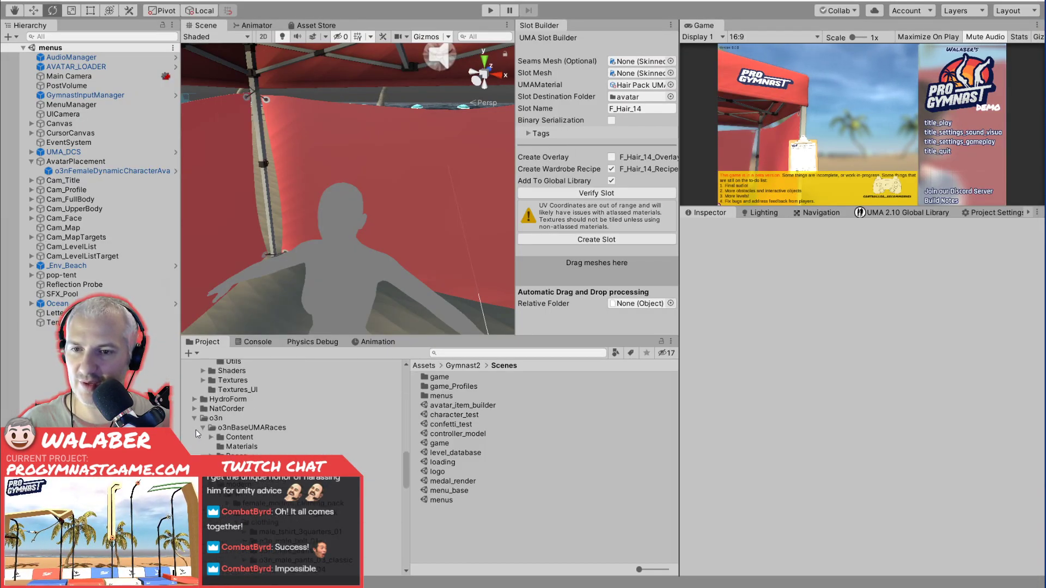
pyautogui.scroll(-8, 196, 431)
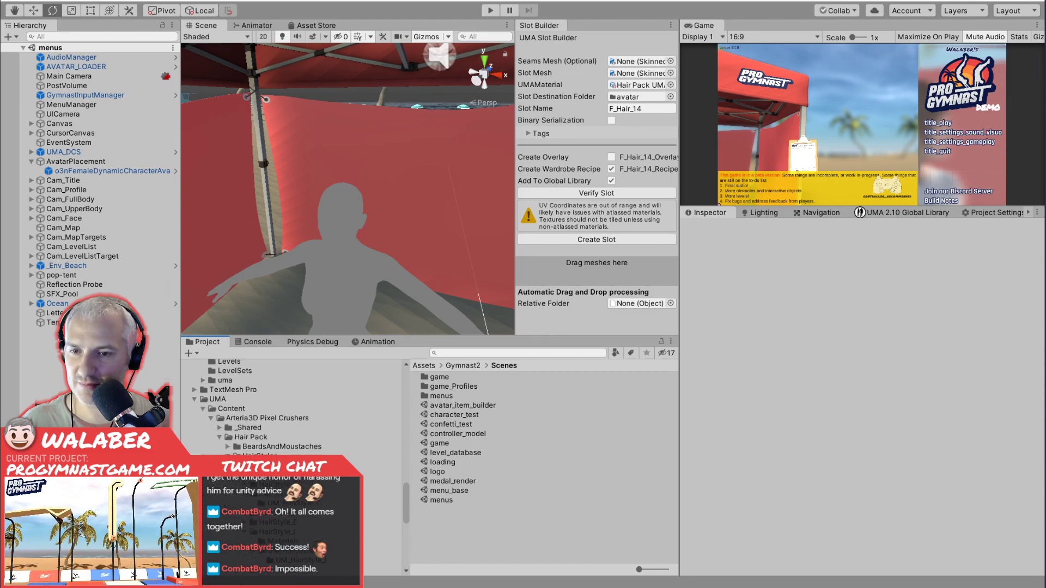
pyautogui.scroll(6, 234, 409)
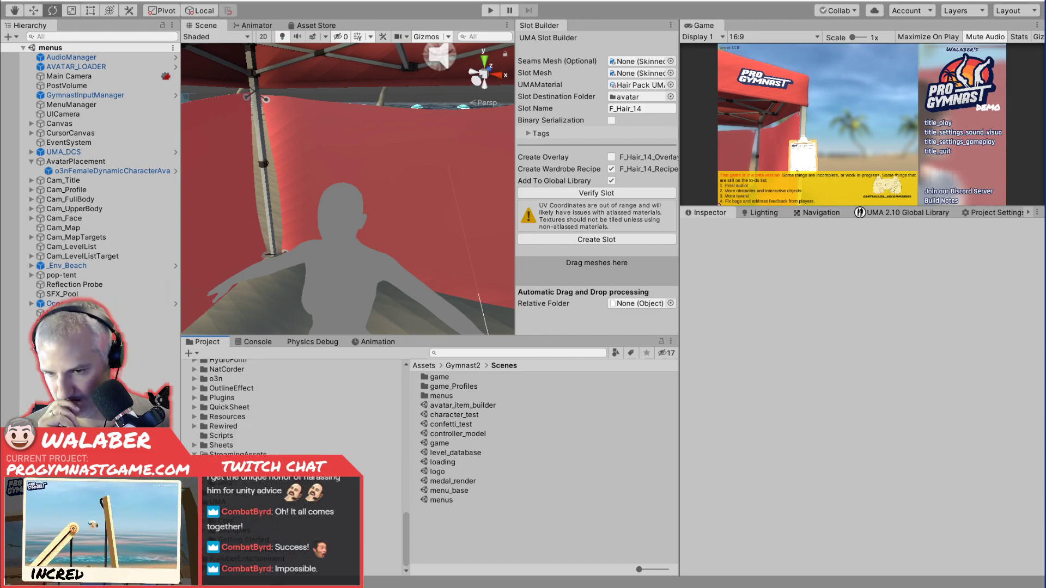
pyautogui.scroll(-6, 234, 409)
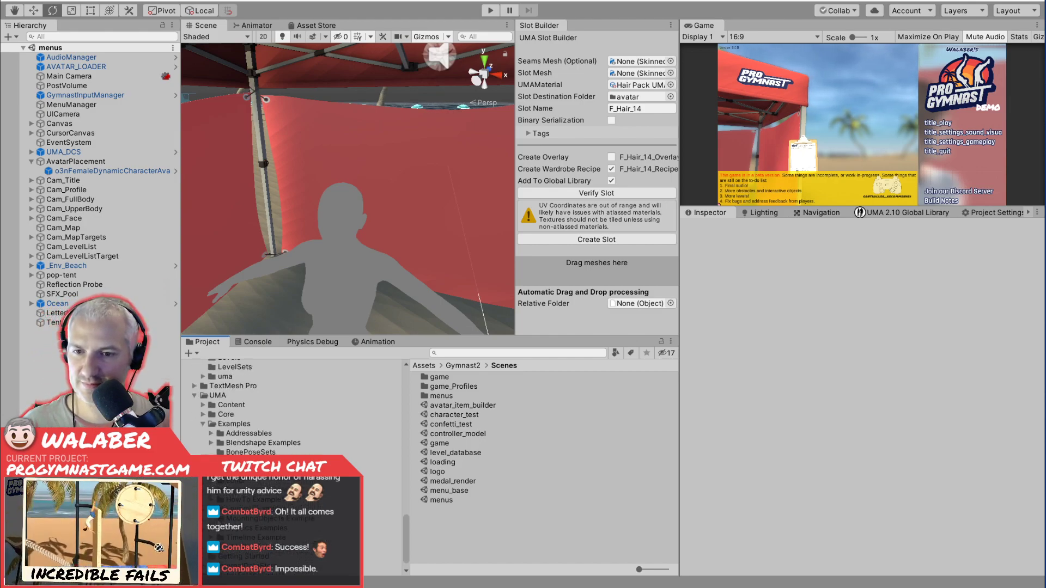
pyautogui.click(235, 527)
pyautogui.click(212, 528)
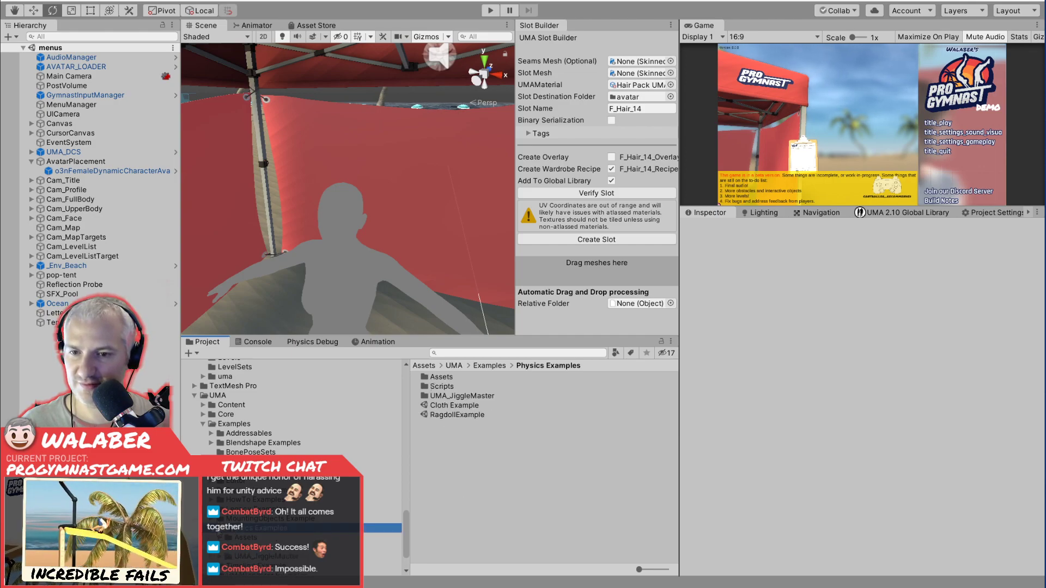
# Open the SwayBone script from the SwayBone folder inside the Physics Examples scripts.
pyautogui.scroll(-2, 291, 466)
pyautogui.click(238, 511)
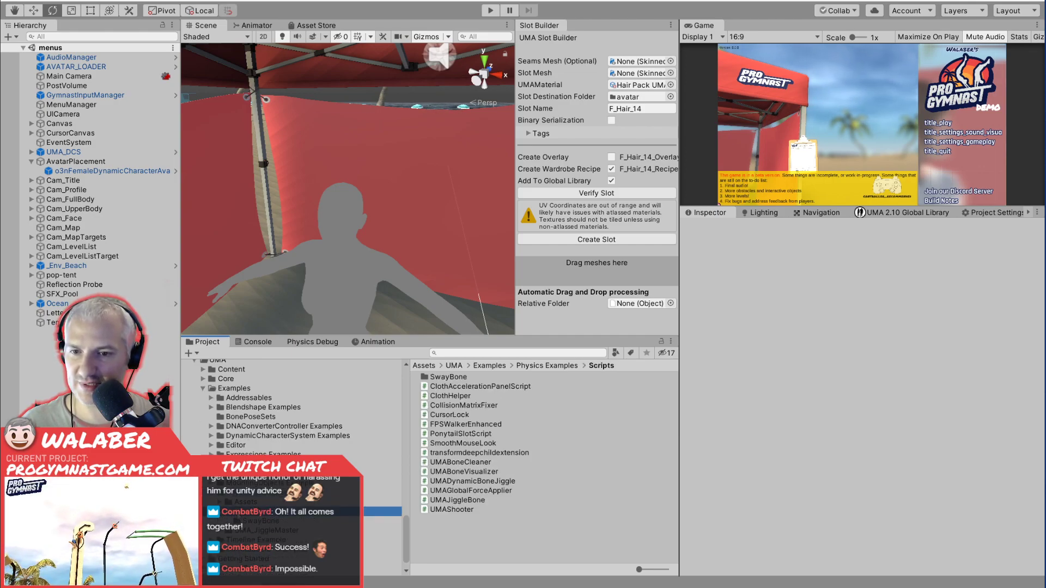
pyautogui.click(277, 520)
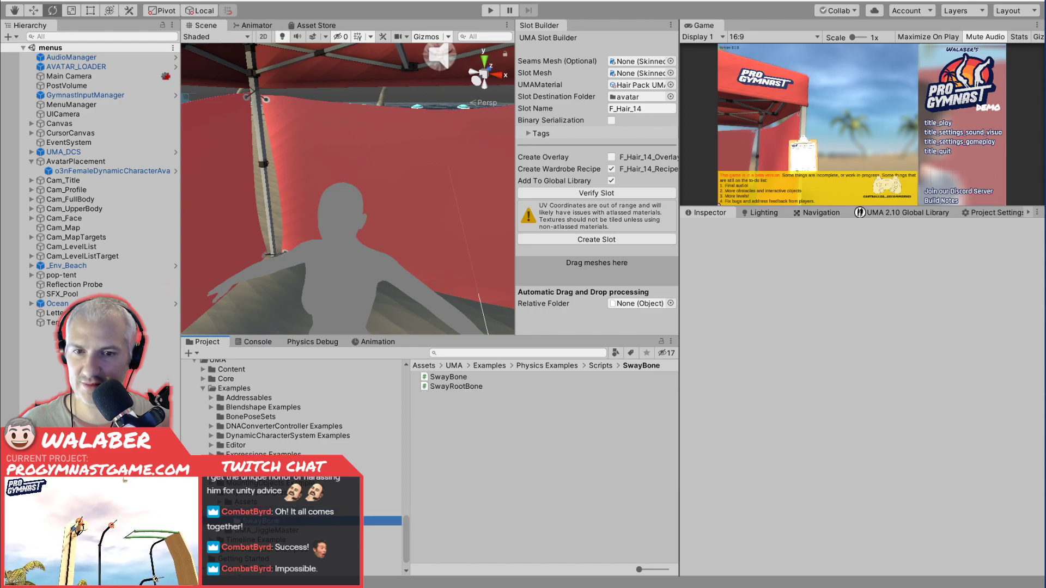
pyautogui.click(462, 377)
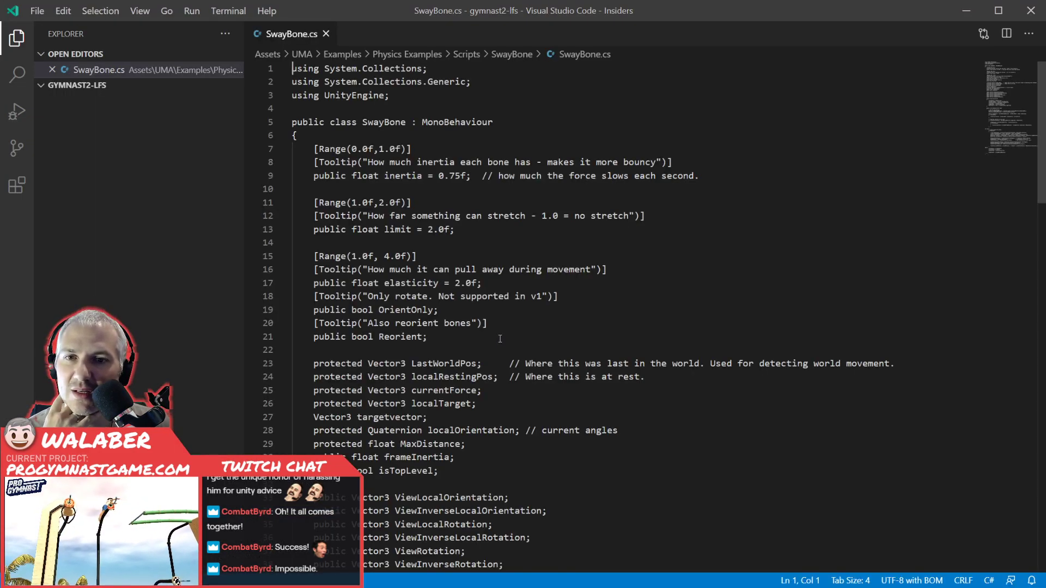
# Read through the SwayBone script, from its inertia, limit and elasticity fields to the end of DoUpdate.
pyautogui.click(525, 283)
pyautogui.scroll(-2, 568, 296)
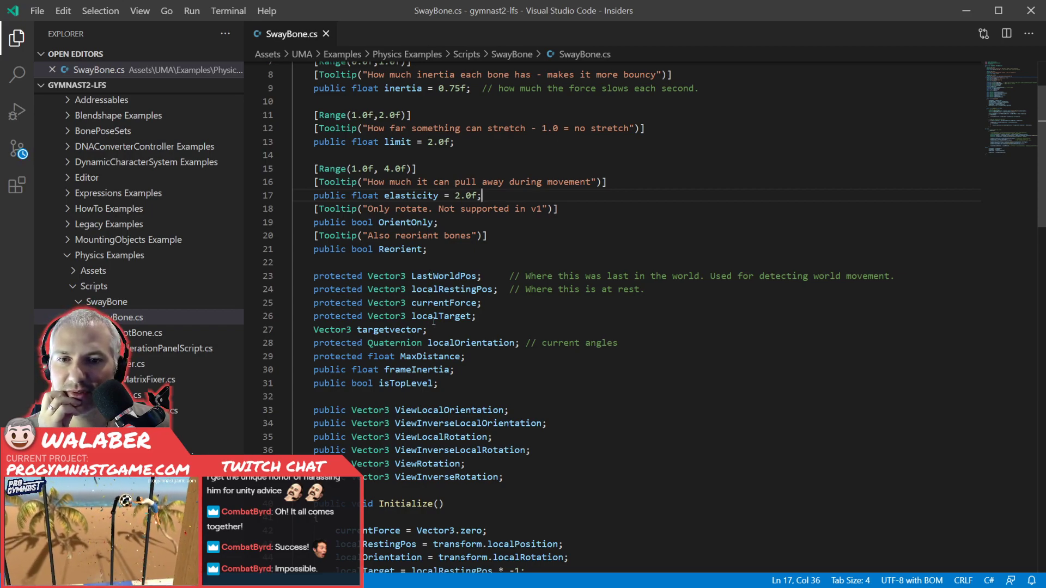
pyautogui.scroll(-11, 452, 378)
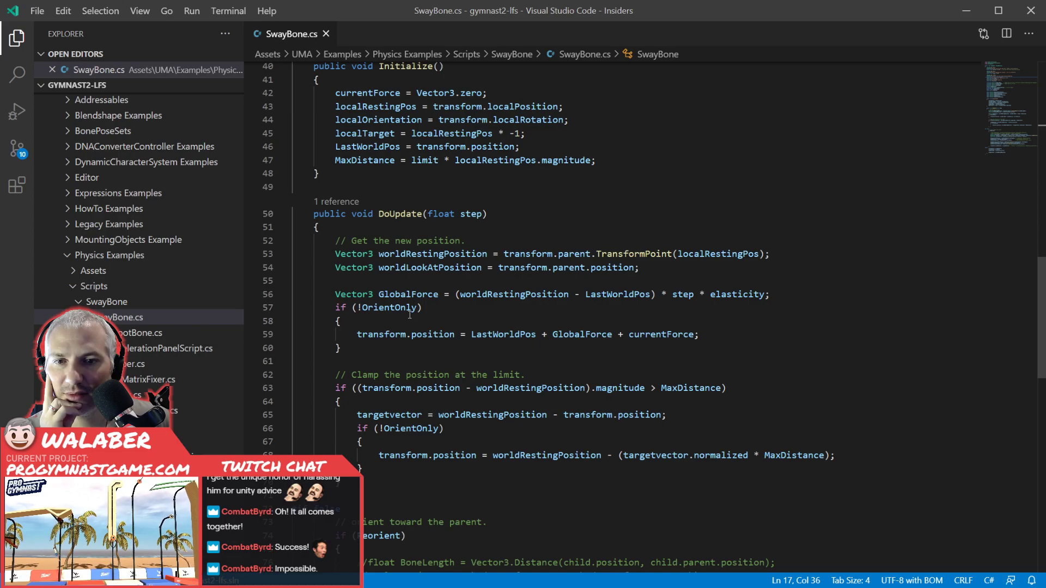
pyautogui.click(411, 361)
pyautogui.scroll(-1, 411, 358)
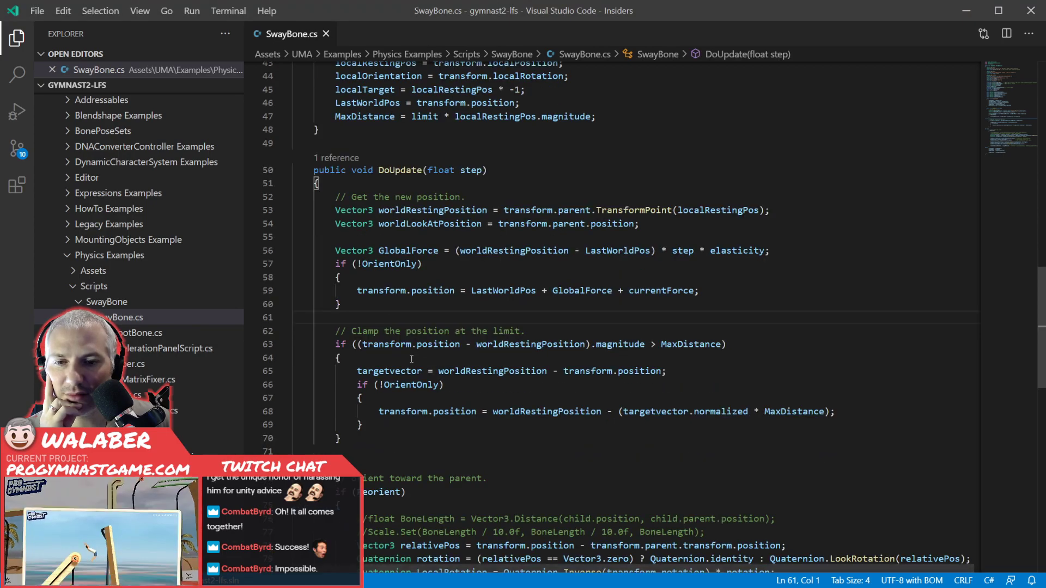
pyautogui.scroll(-4, 411, 358)
pyautogui.scroll(-1, 412, 357)
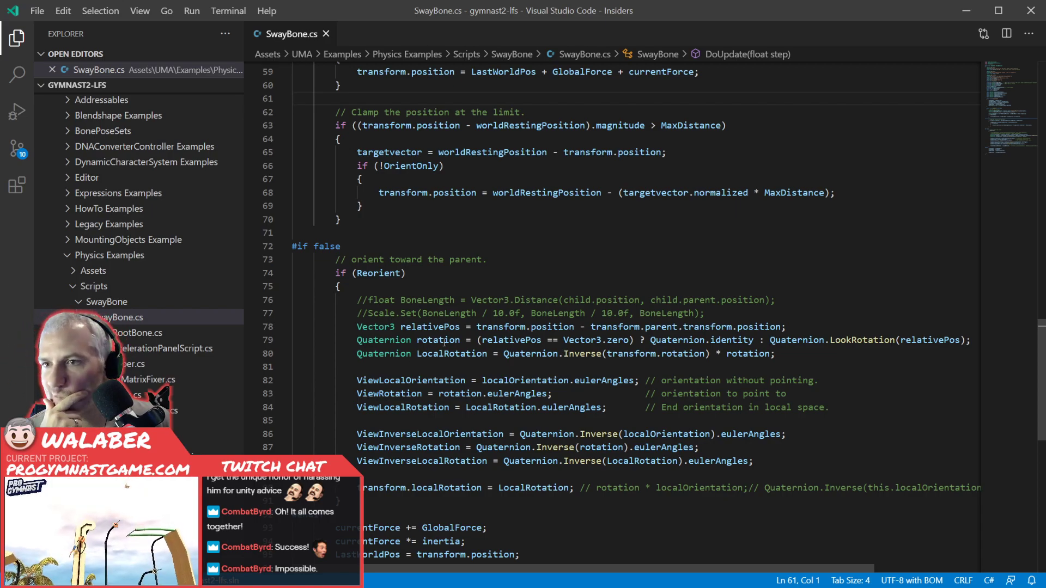
pyautogui.scroll(-4, 444, 343)
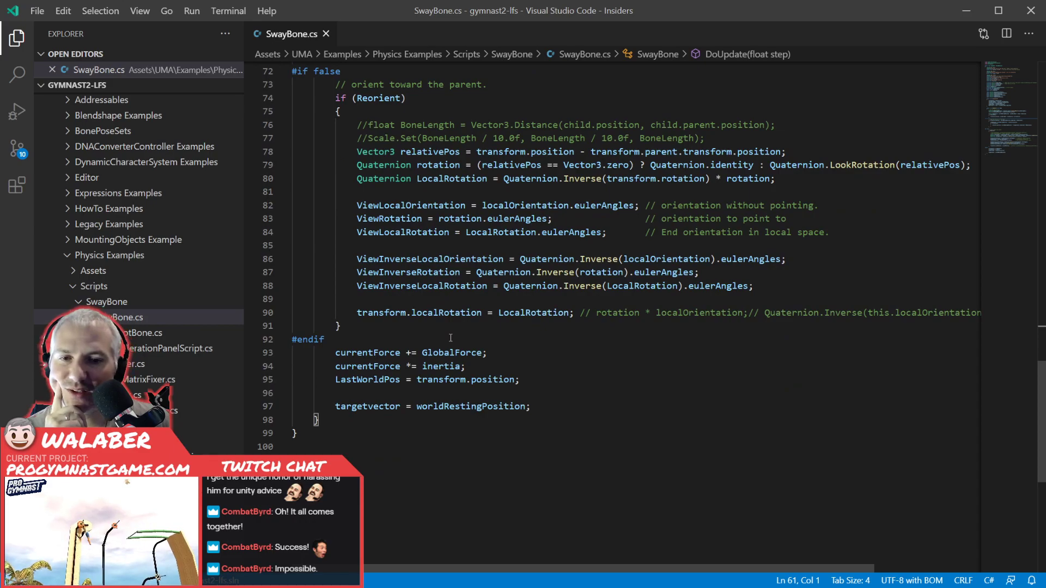
# Re-examine SwayBone's Initialize and DoUpdate methods, including the position clamping and the disabled reorientation block.
pyautogui.scroll(11, 451, 337)
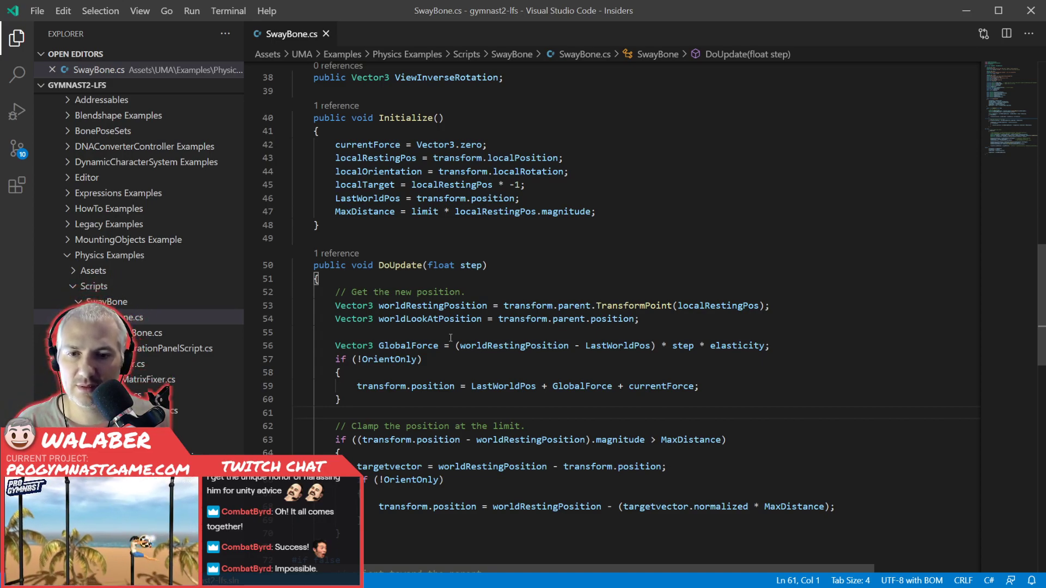
pyautogui.scroll(-3, 450, 338)
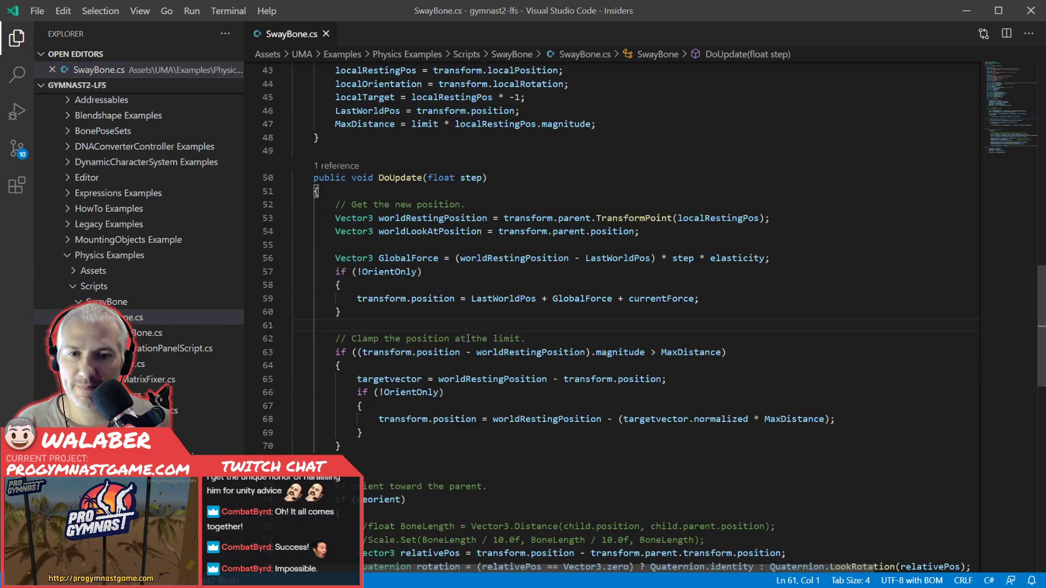
pyautogui.scroll(-6, 467, 339)
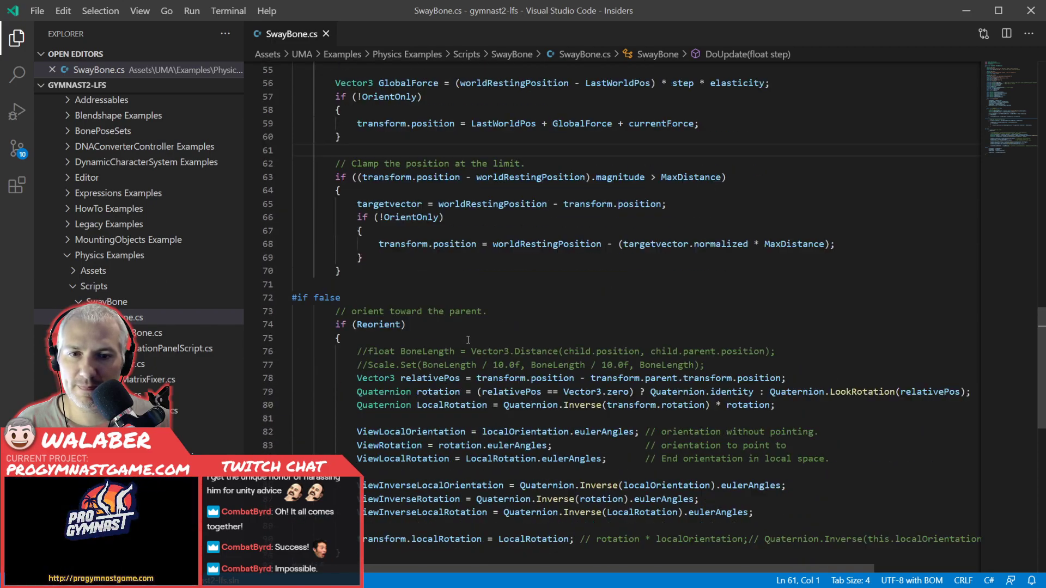
pyautogui.scroll(-5, 468, 340)
pyautogui.scroll(10, 468, 340)
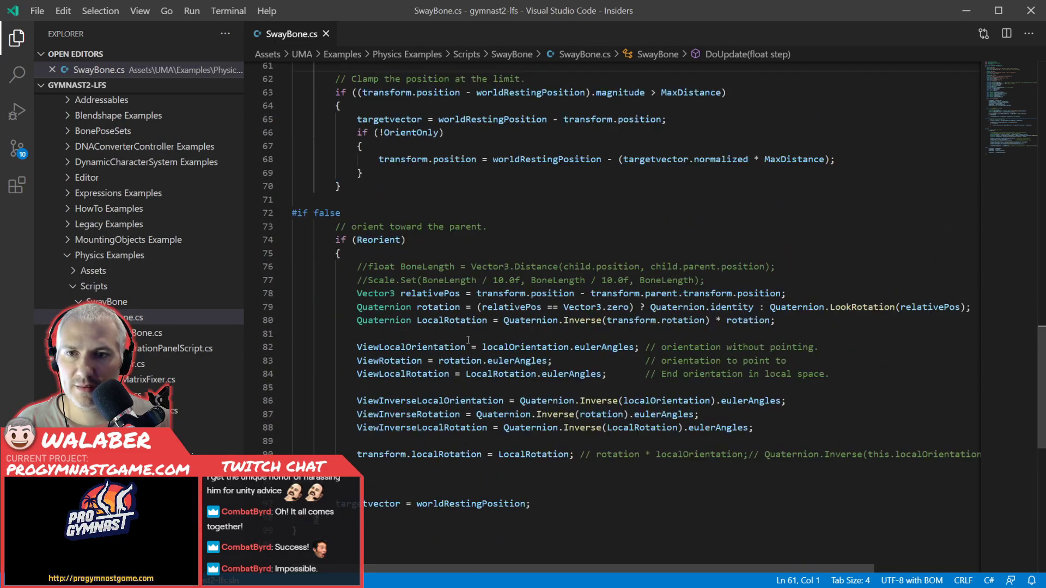
pyautogui.scroll(5, 468, 340)
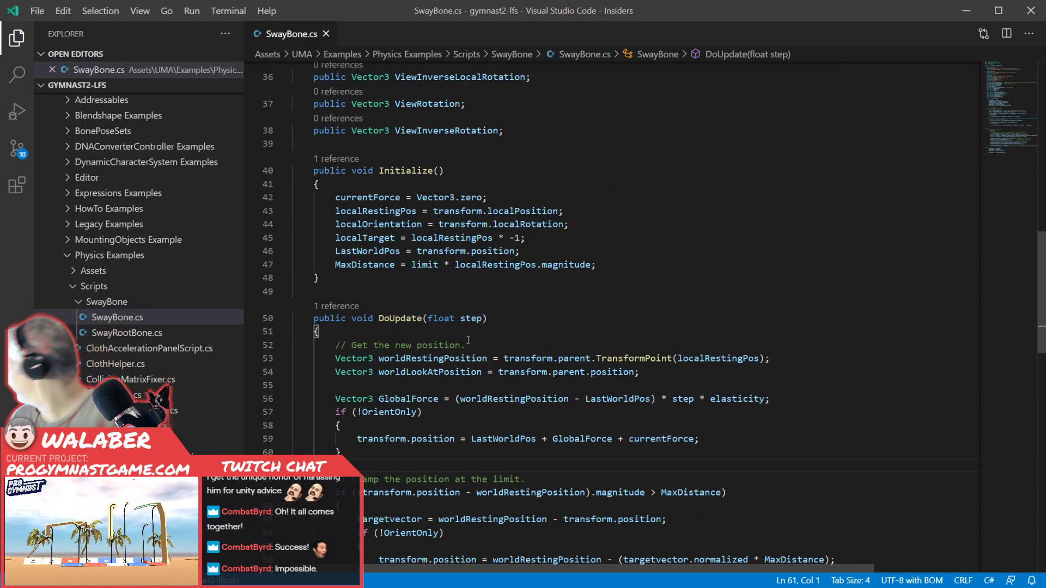
pyautogui.click(461, 294)
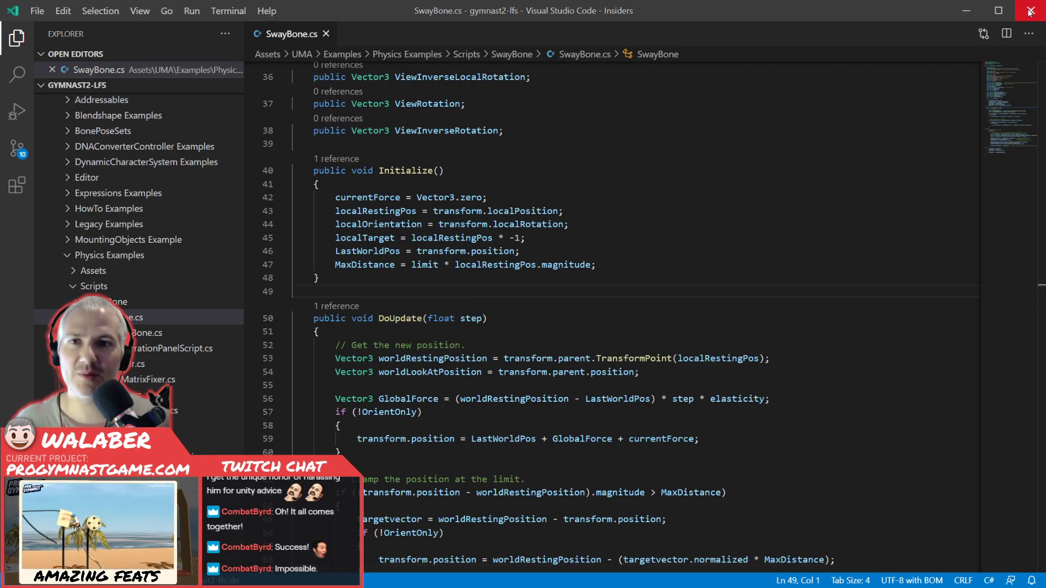
# Switch briefly to Unity and return to the SwayBone script to review its field declarations.
pyautogui.hotkey('alt', 'Tab')
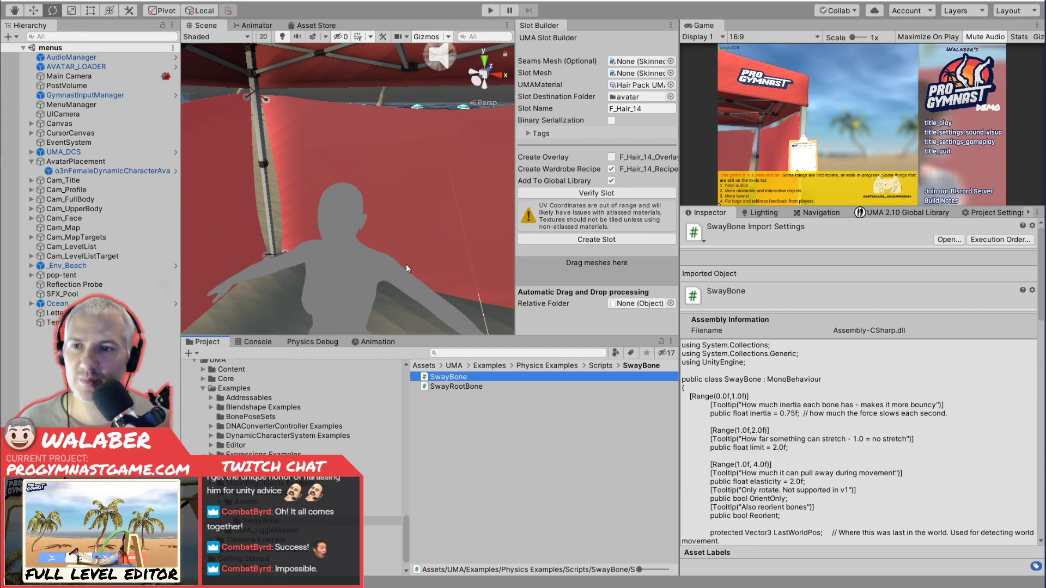
pyautogui.hotkey('alt', 'Tab')
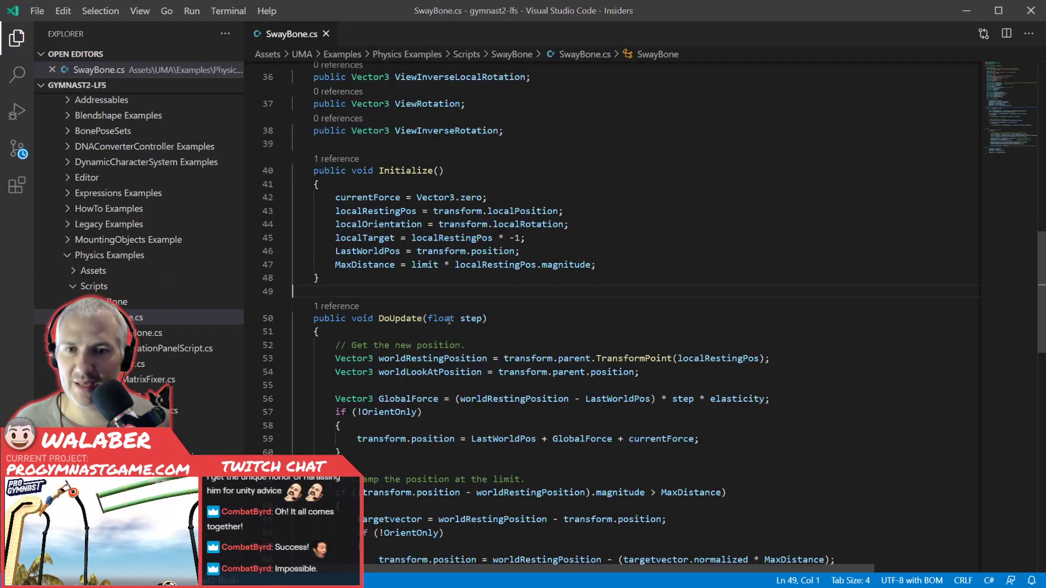
pyautogui.scroll(-5, 513, 313)
pyautogui.scroll(6, 471, 320)
pyautogui.scroll(3, 471, 320)
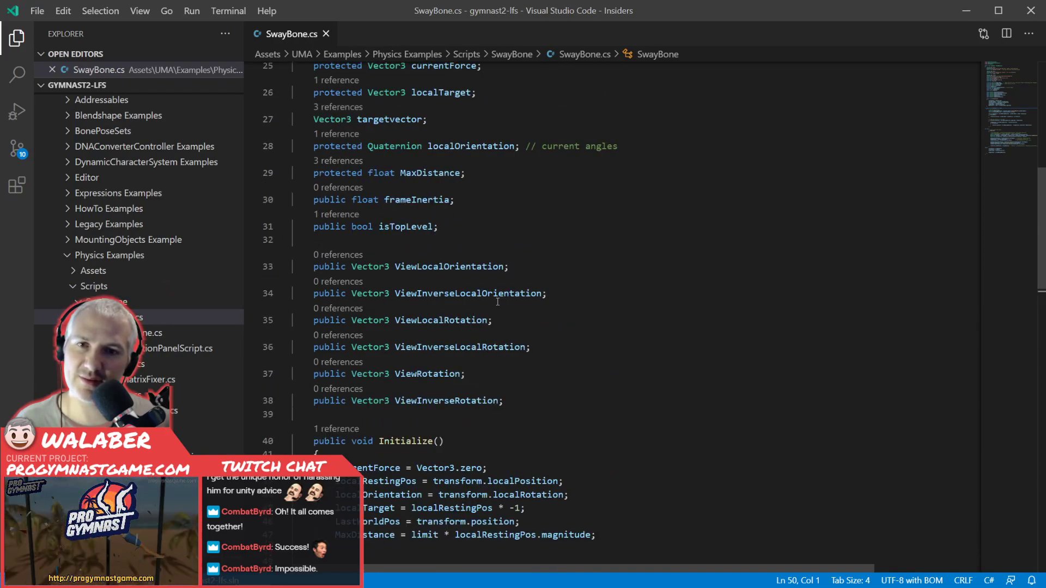
pyautogui.scroll(6, 497, 302)
pyautogui.scroll(-2, 509, 303)
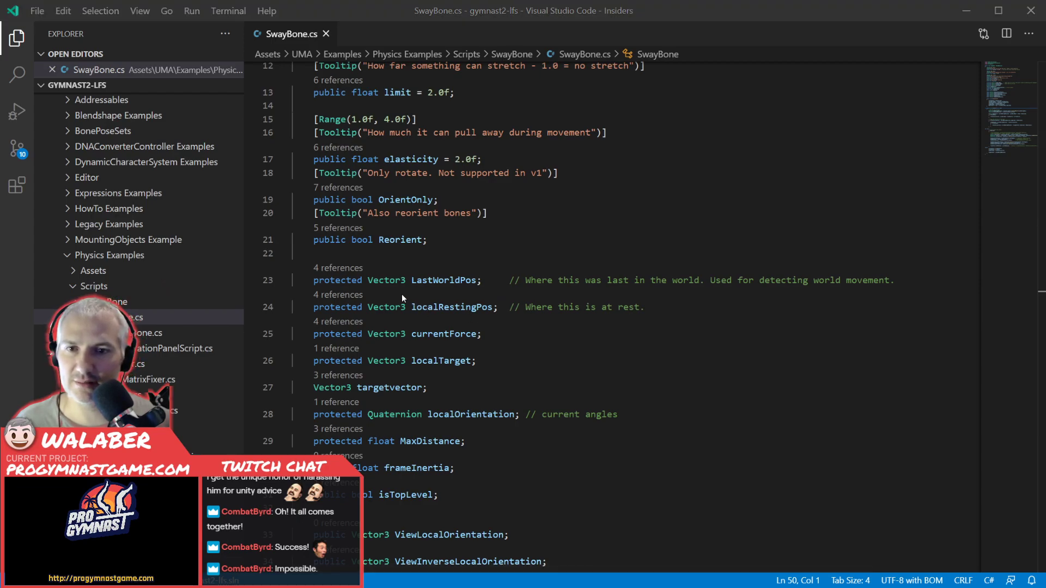
# Open the SwayRootBone script from the Unity project and examine how AddChildBones adds and configures SwayBone components.
pyautogui.hotkey('alt', 'Tab')
pyautogui.click(450, 387)
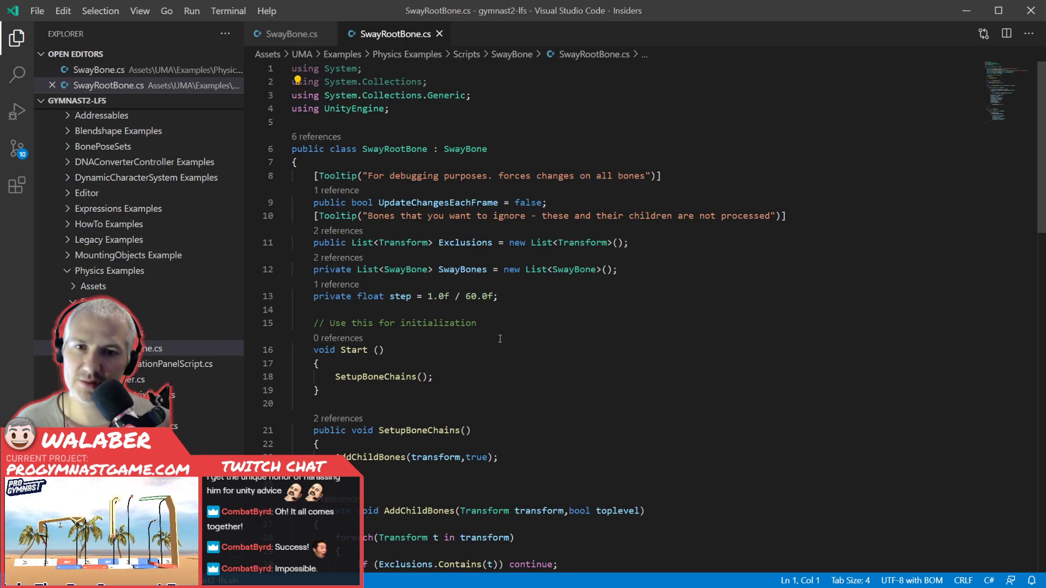
pyautogui.scroll(-4, 374, 361)
pyautogui.moveTo(360, 301); pyautogui.dragTo(488, 464)
pyautogui.scroll(-2, 487, 455)
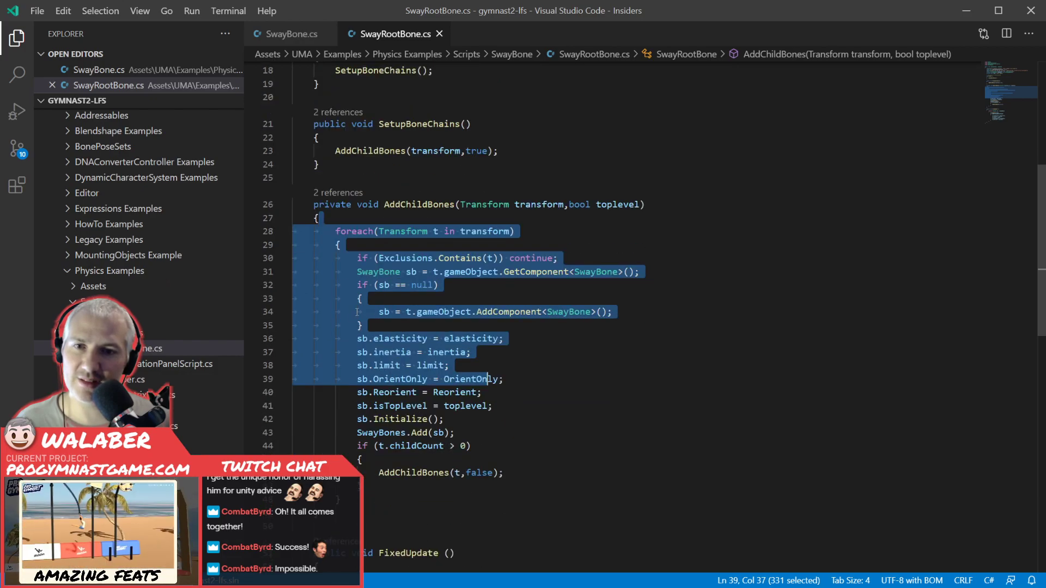
pyautogui.click(359, 298)
pyautogui.moveTo(357, 271); pyautogui.dragTo(362, 486)
pyautogui.scroll(-3, 552, 439)
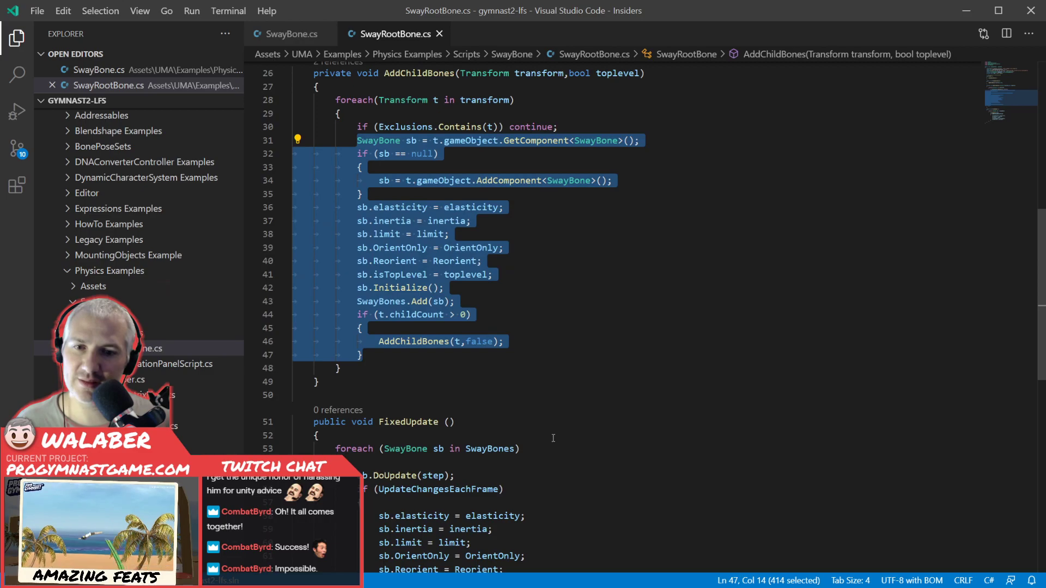
# Examine SwayRootBone's FixedUpdate loop, review its bone chain setup methods, and switch back to Unity.
pyautogui.scroll(-3, 552, 439)
pyautogui.moveTo(357, 344); pyautogui.dragTo(405, 448)
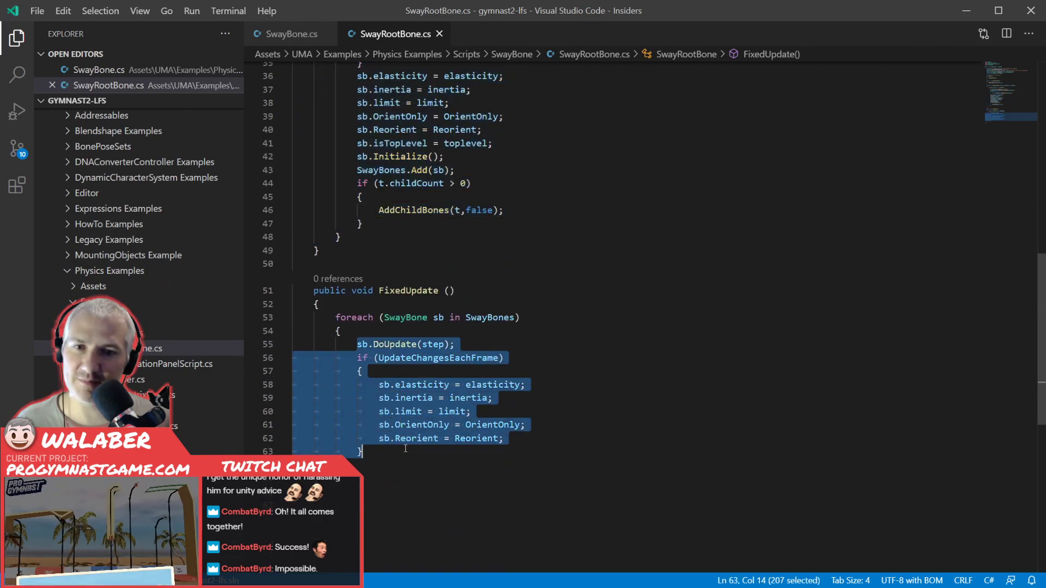
pyautogui.click(436, 454)
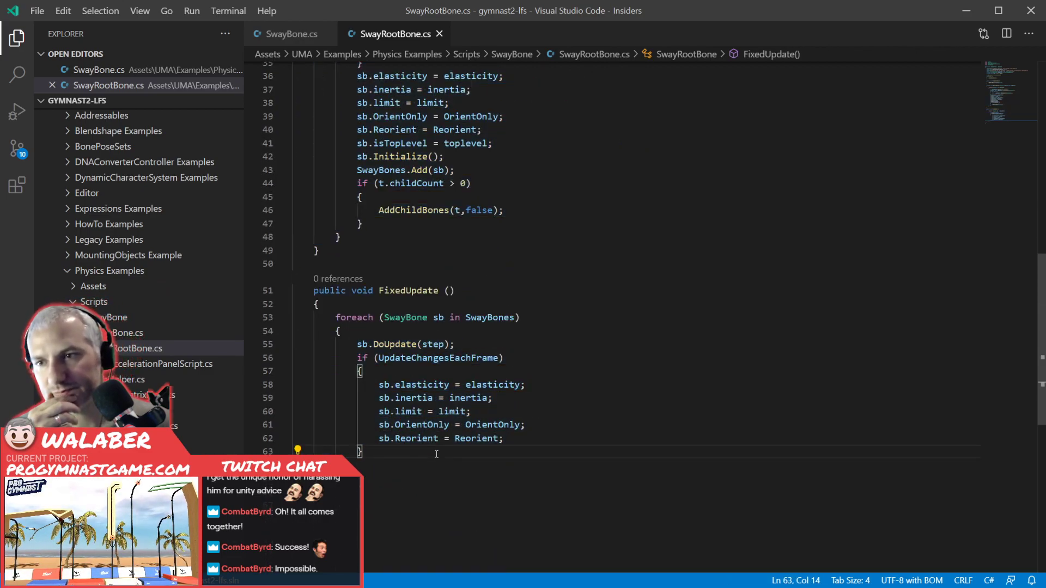
pyautogui.click(474, 281)
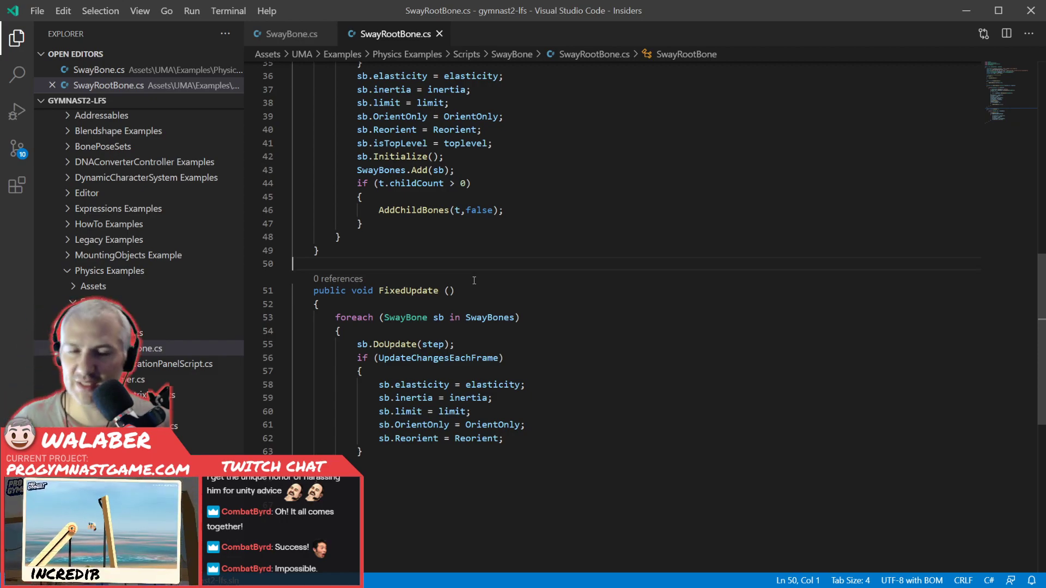
pyautogui.click(386, 255)
pyautogui.scroll(10, 397, 261)
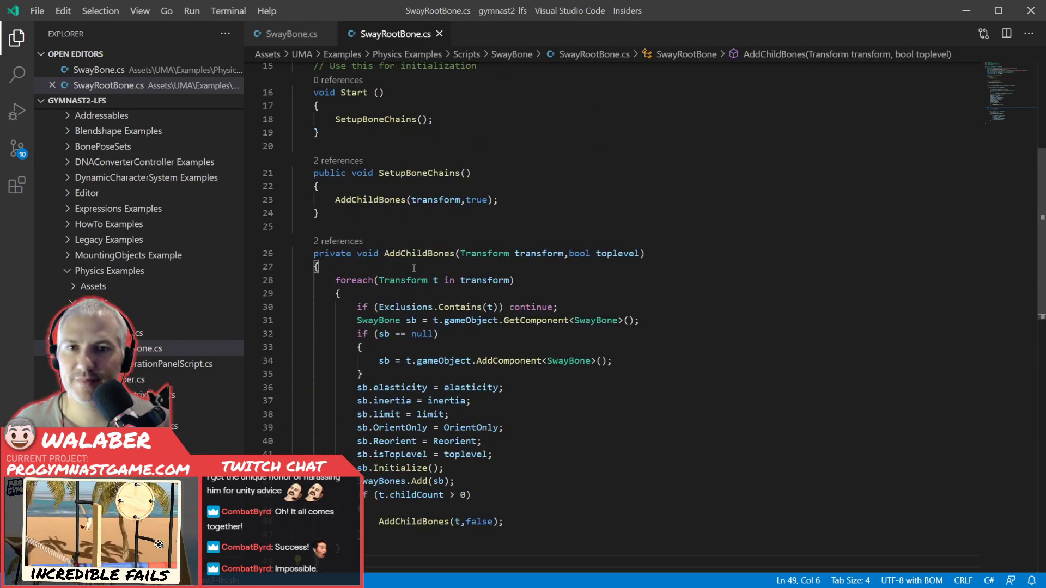
pyautogui.hotkey('alt', 'Tab')
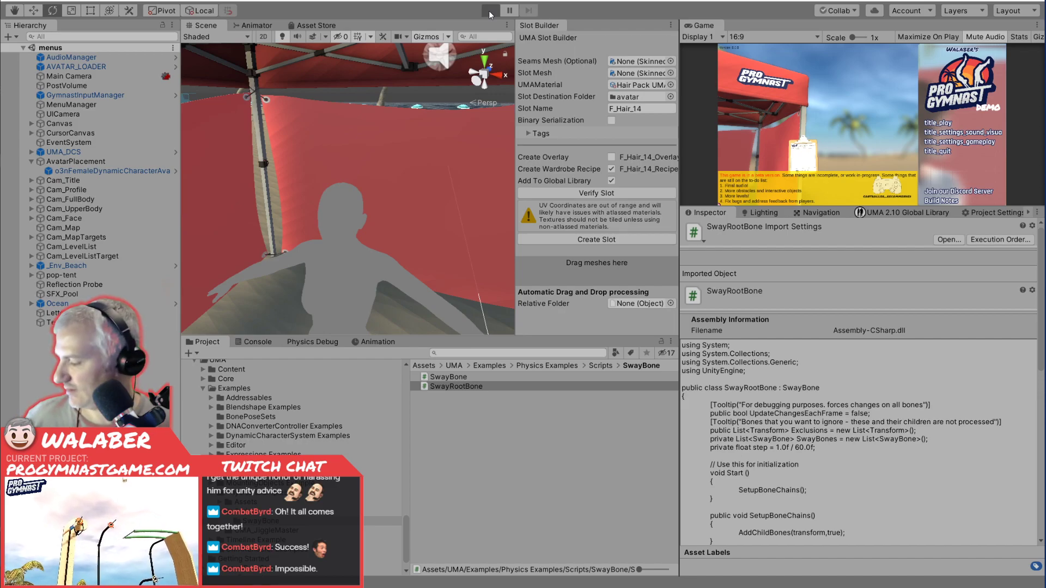
# Run the scene and expand the avatar's skeleton from Root through Spine, Neck and Head down to the Chain1 pigtail bones.
pyautogui.click(489, 10)
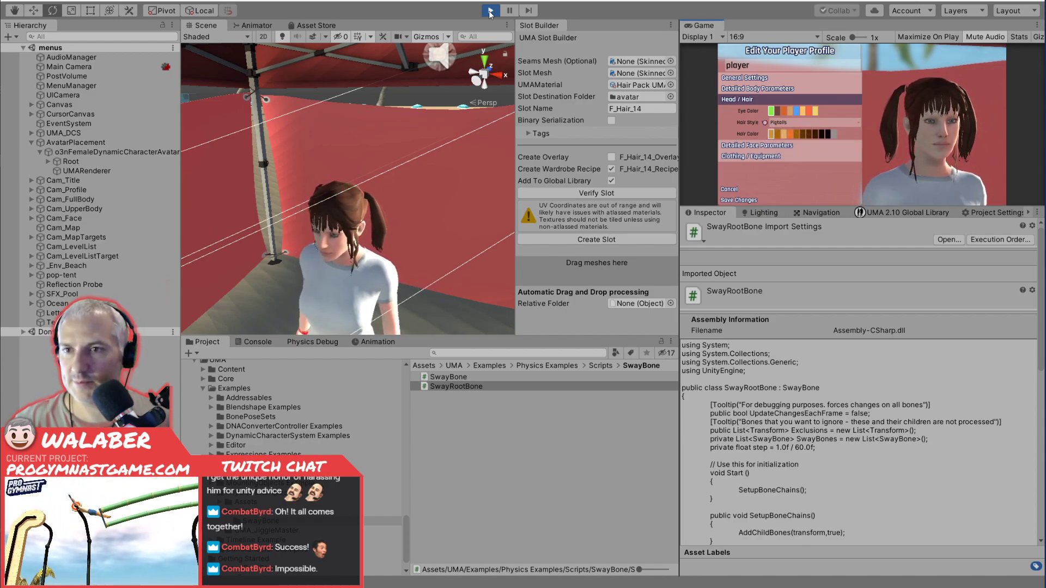
pyautogui.click(47, 161)
pyautogui.click(56, 170)
pyautogui.click(65, 180)
pyautogui.click(72, 189)
pyautogui.click(80, 199)
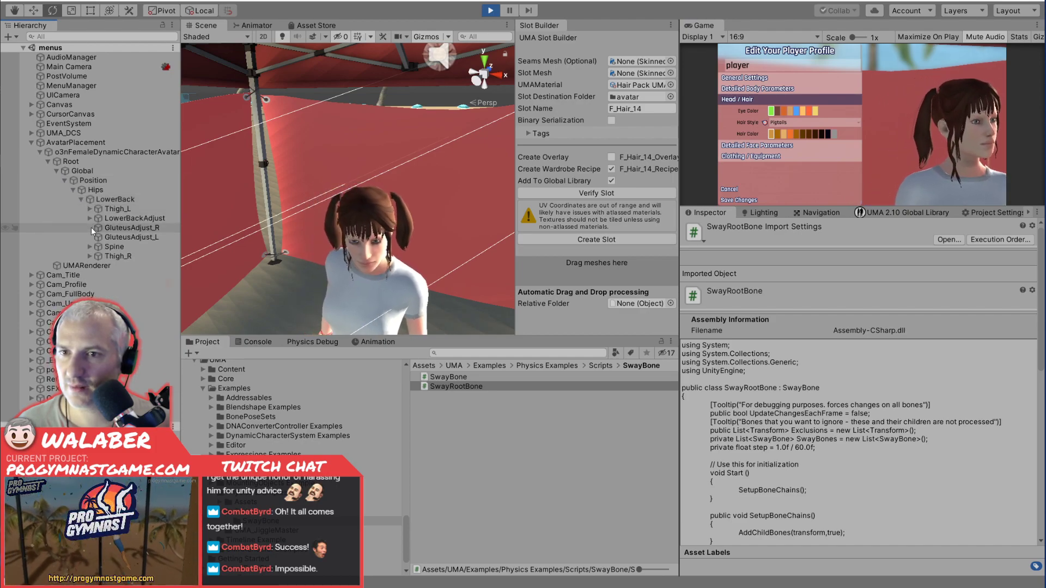
pyautogui.click(98, 255)
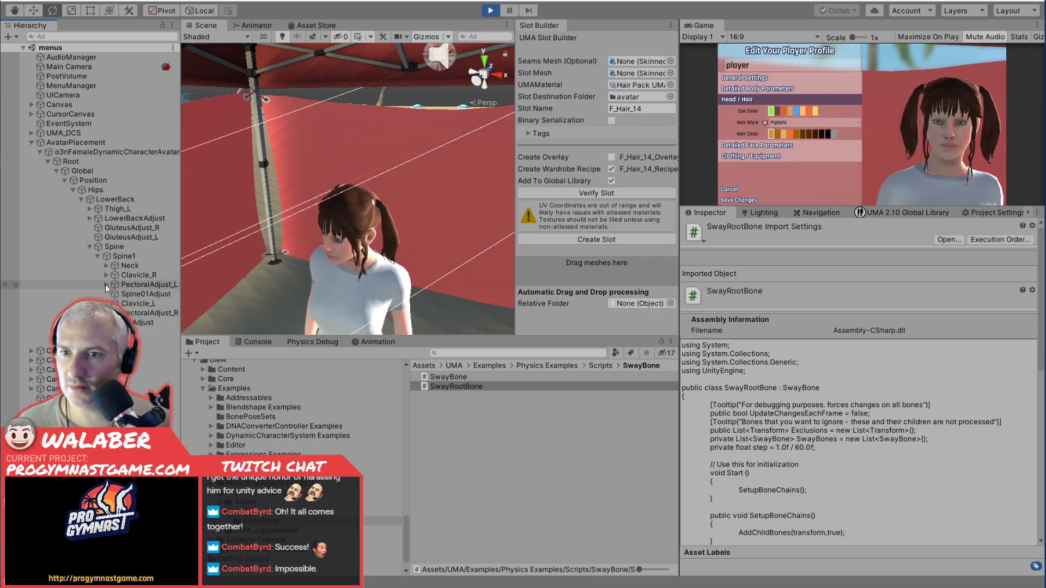
pyautogui.click(106, 265)
pyautogui.click(115, 275)
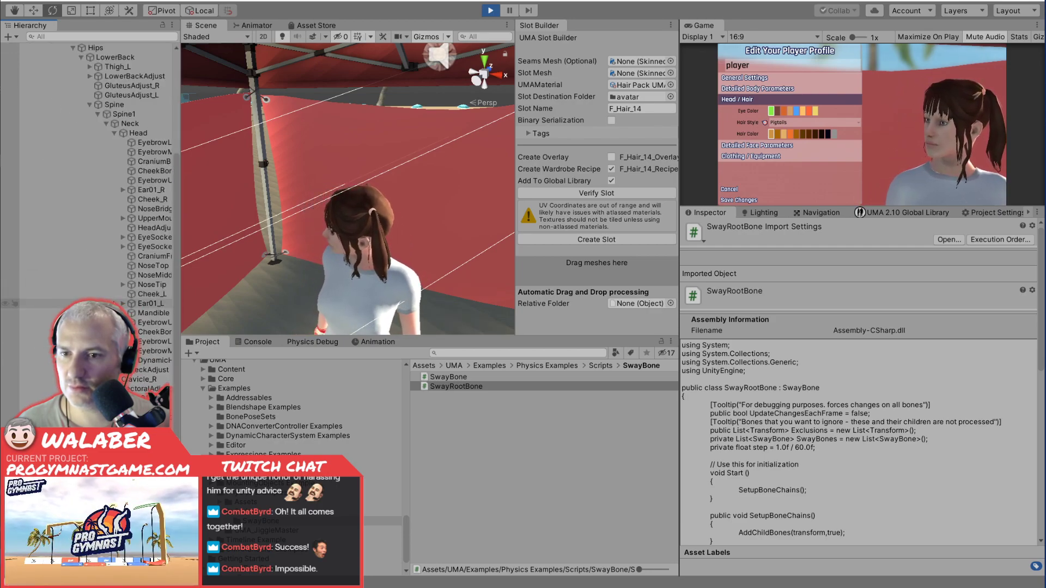
pyautogui.click(123, 360)
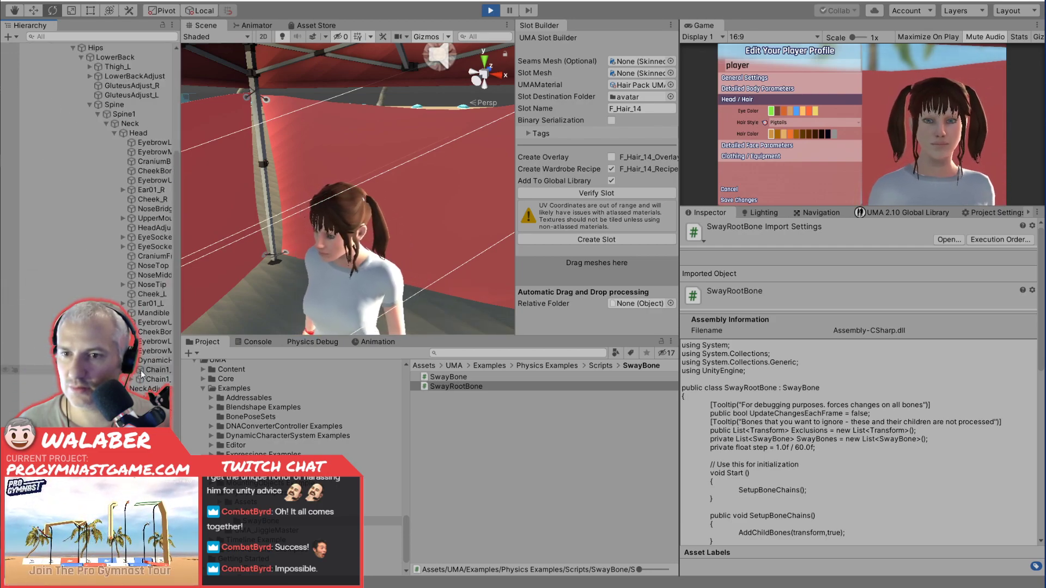
# Attach the SwayRootBone script to the Chain1_L bone, check its child bone Chain2_L, and examine the left pigtail's motion on the avatar.
pyautogui.click(141, 370)
pyautogui.moveTo(456, 385); pyautogui.dragTo(780, 351)
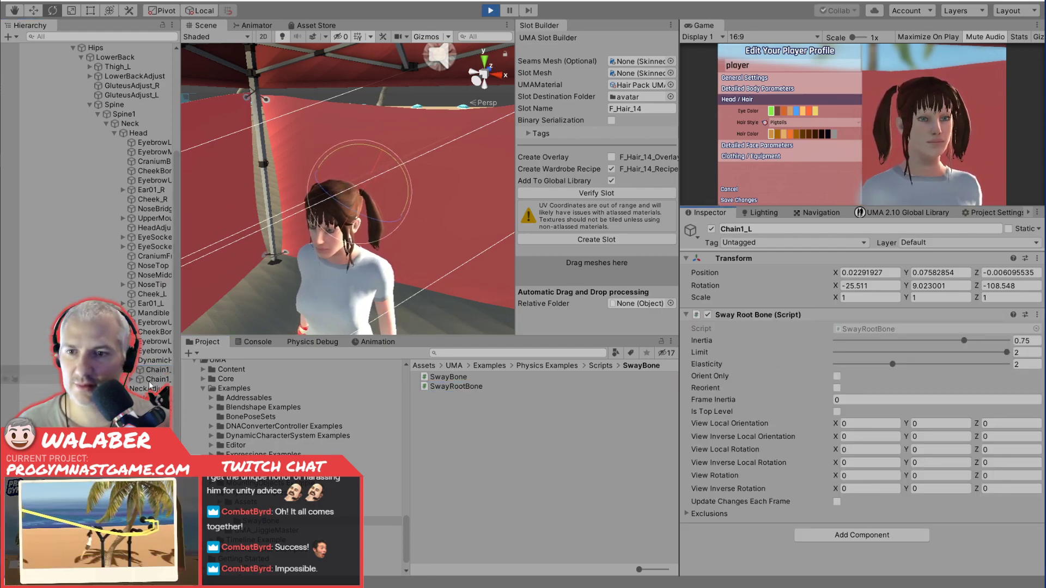
pyautogui.click(131, 370)
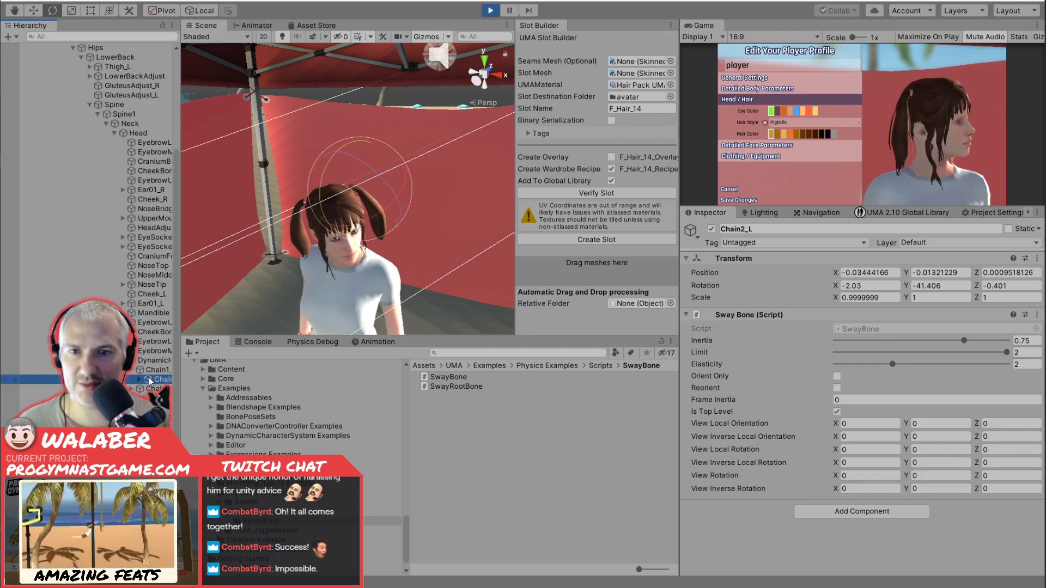
pyautogui.keyDown('alt'); pyautogui.moveTo(431, 256); pyautogui.dragTo(333, 218); pyautogui.keyUp('alt')
pyautogui.moveTo(333, 218); pyautogui.dragTo(336, 199, button='middle')
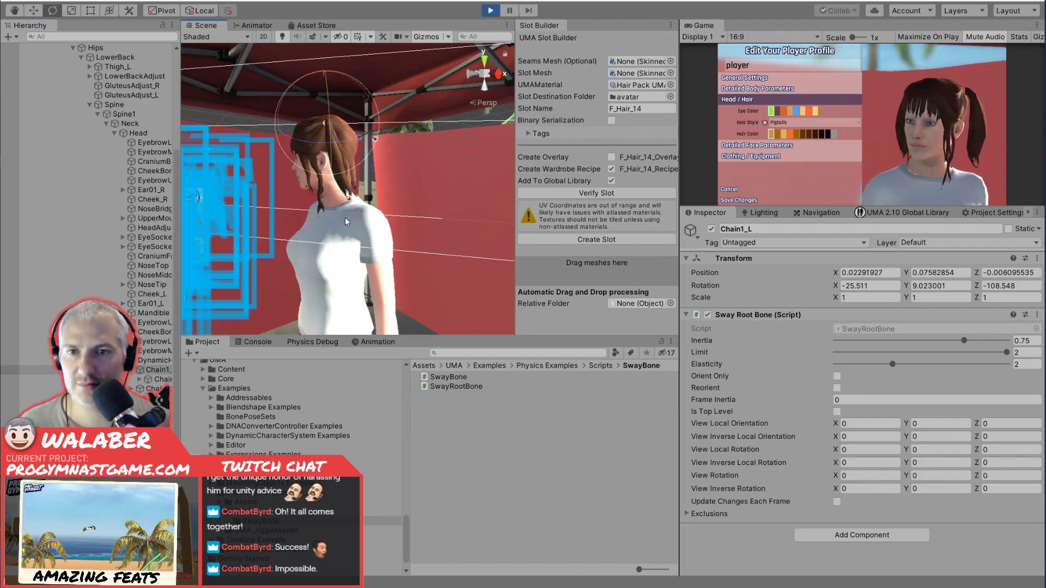
pyautogui.keyDown('alt'); pyautogui.moveTo(316, 233); pyautogui.dragTo(362, 238); pyautogui.keyUp('alt')
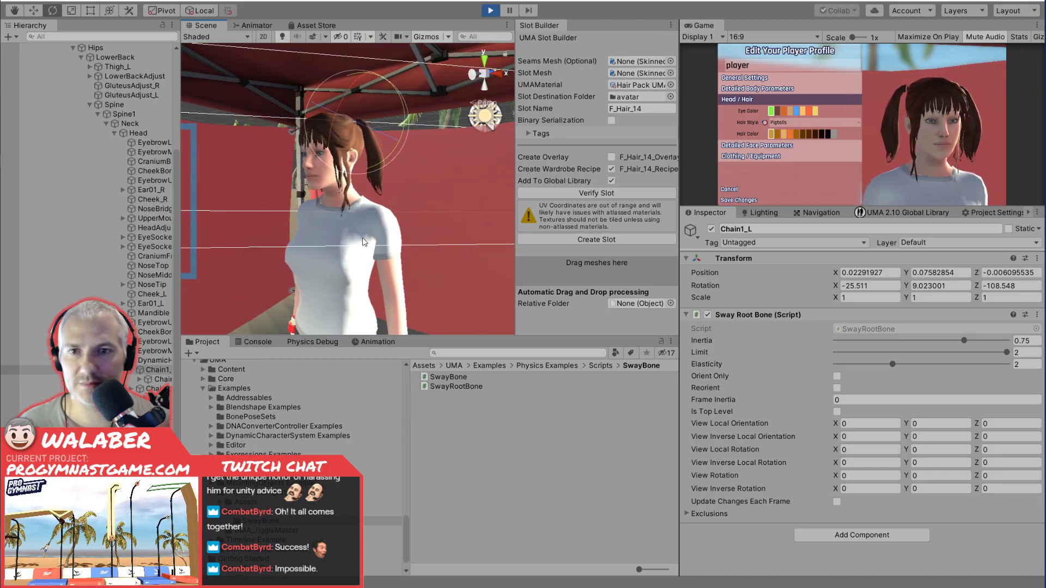